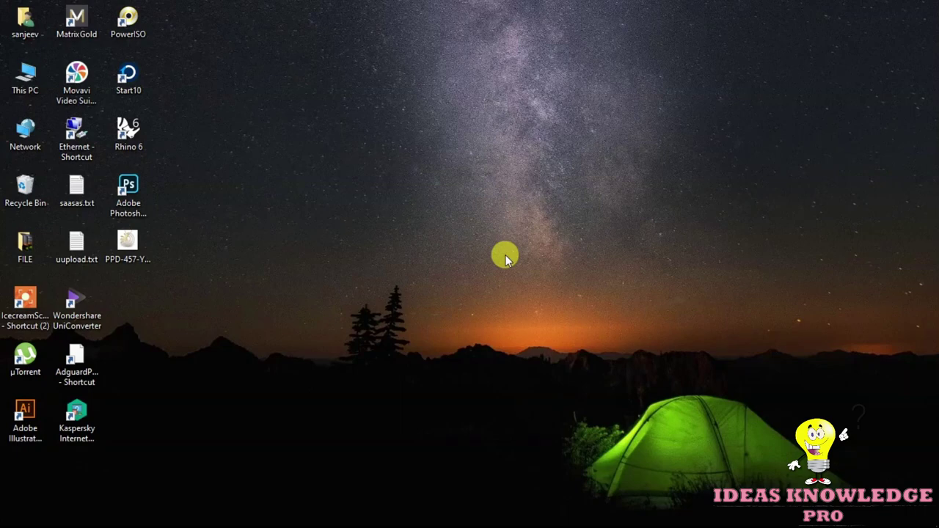
# Preview the pendant reference photo, then return to MatrixGold.
pyautogui.doubleClick(139, 245)
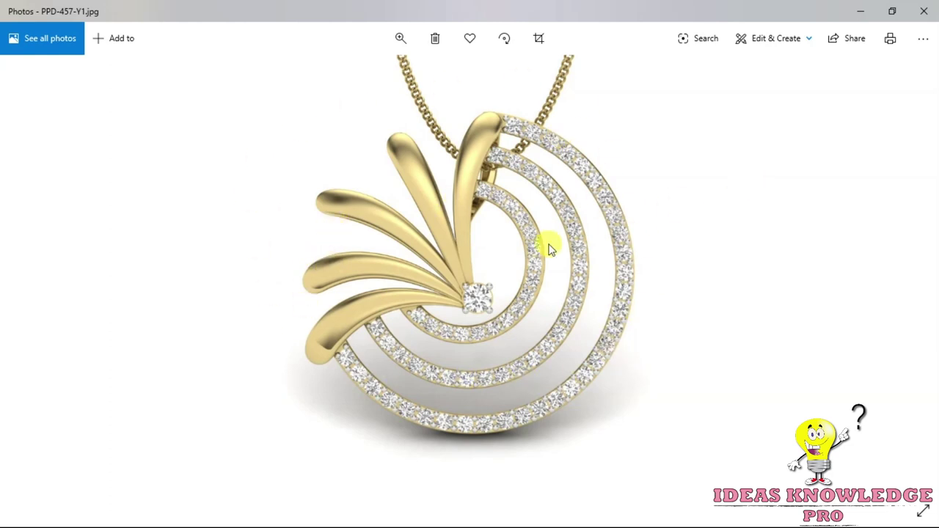
pyautogui.click(923, 11)
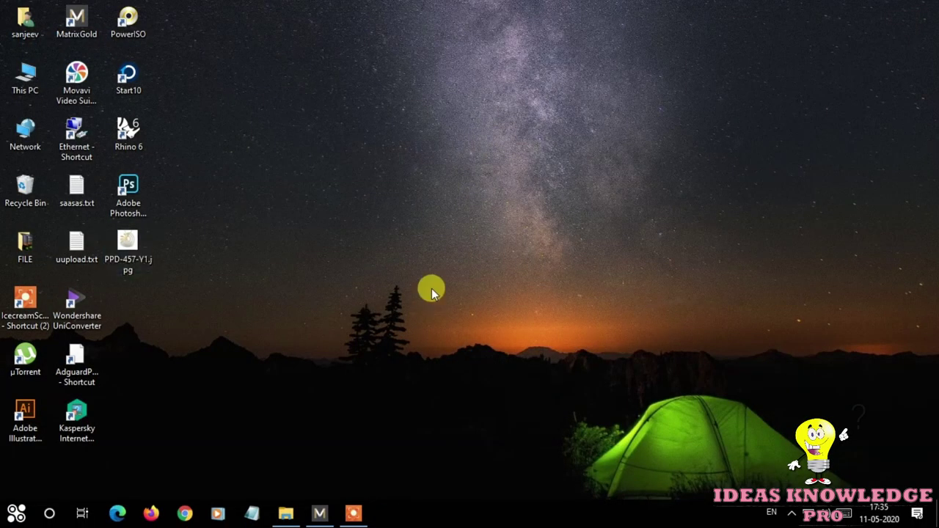
pyautogui.click(319, 521)
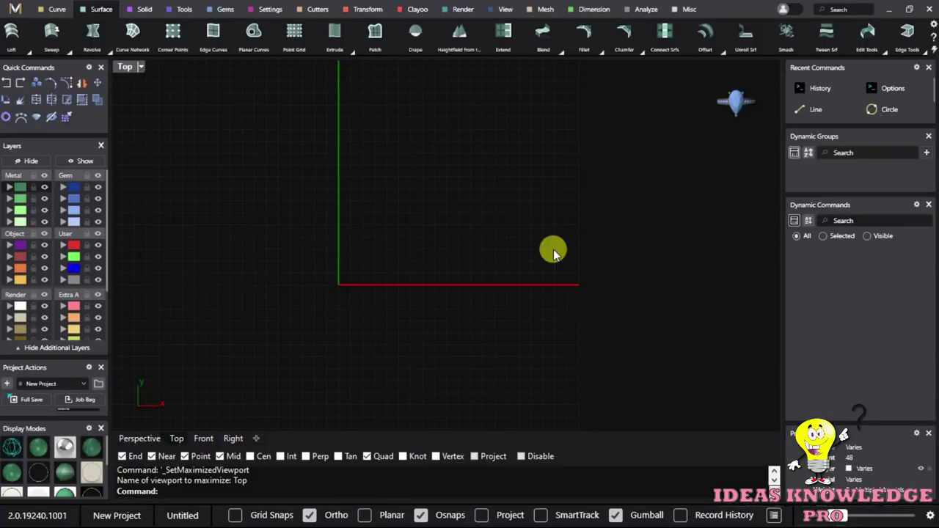
# Maximize the Top viewport and recentre its axes.
pyautogui.moveTo(339, 231)
pyautogui.mouseDown(button='right')
pyautogui.moveTo(355, 244)
pyautogui.moveTo(320, 106)
pyautogui.mouseUp(button='right')
pyautogui.doubleClick(126, 66)
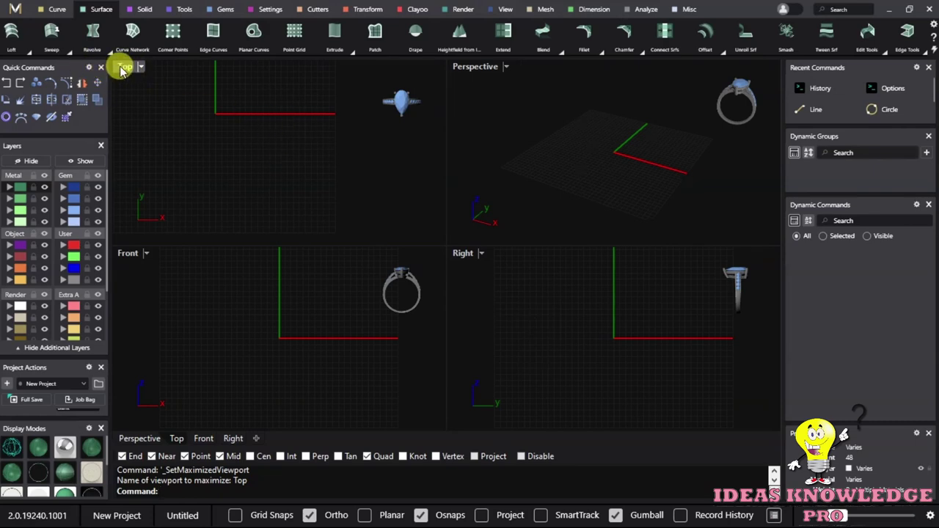
pyautogui.doubleClick(121, 66)
pyautogui.moveTo(311, 226)
pyautogui.mouseDown(button='right')
pyautogui.moveTo(387, 249)
pyautogui.moveTo(371, 254)
pyautogui.mouseUp(button='right')
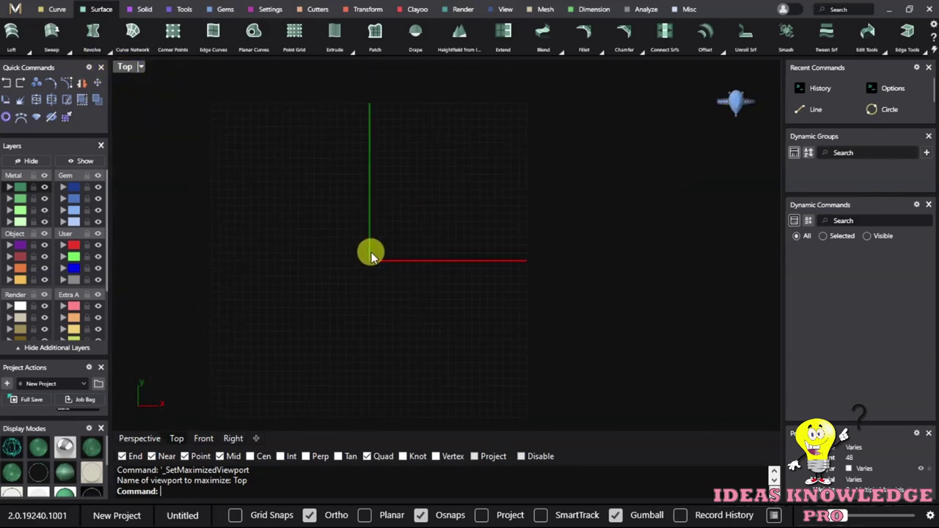
# Bring up the context actions panel, move it aside, and start a Picture Frame.
pyautogui.middleClick(486, 168)
pyautogui.moveTo(512, 42); pyautogui.dragTo(692, 101)
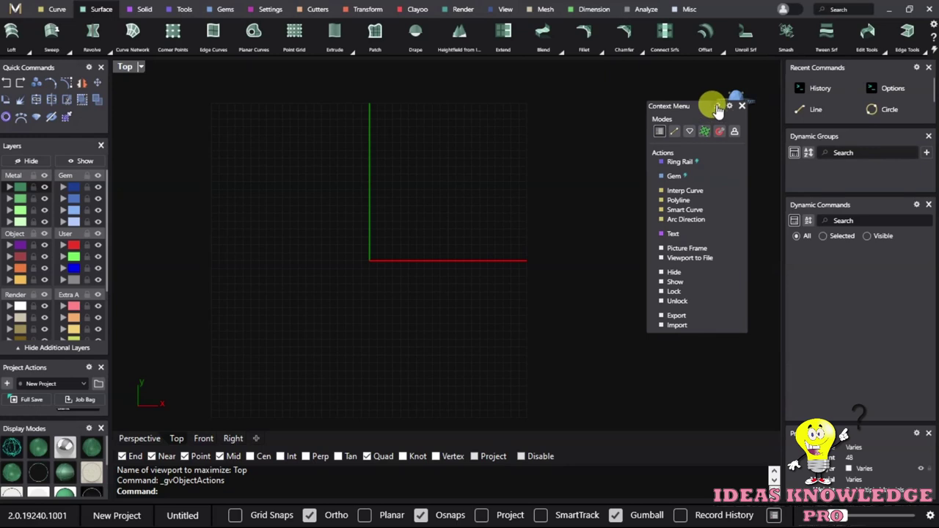
pyautogui.click(679, 248)
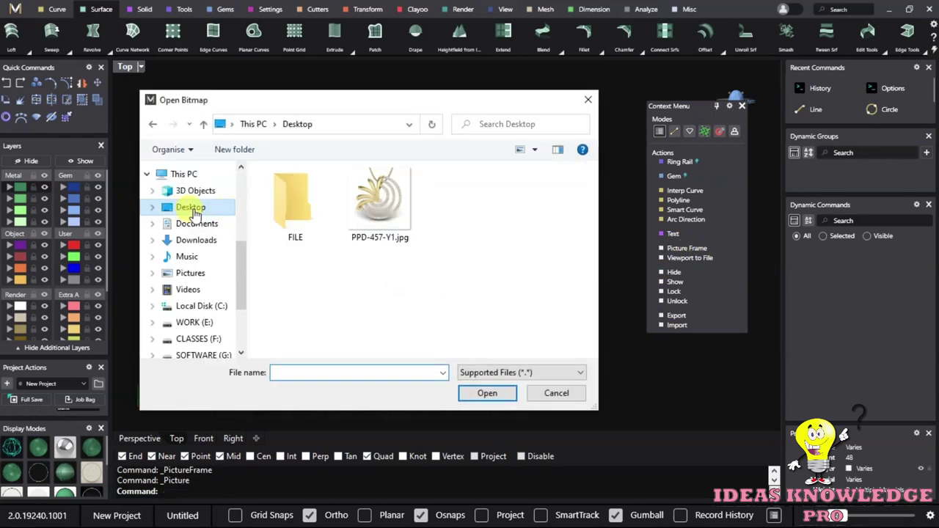
# Load PPD-457-Y1.jpg and place it as a picture frame across two corners in the Top view.
pyautogui.click(387, 211)
pyautogui.click(478, 395)
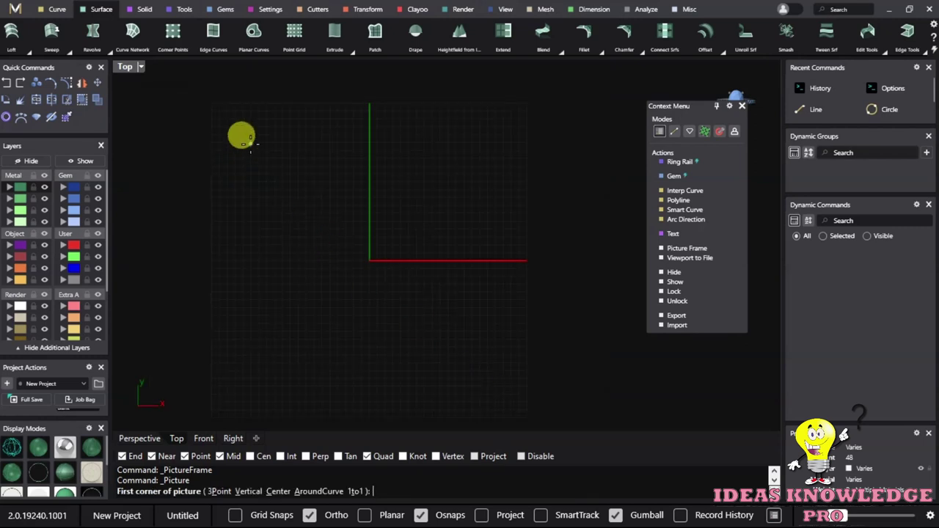
pyautogui.click(250, 144)
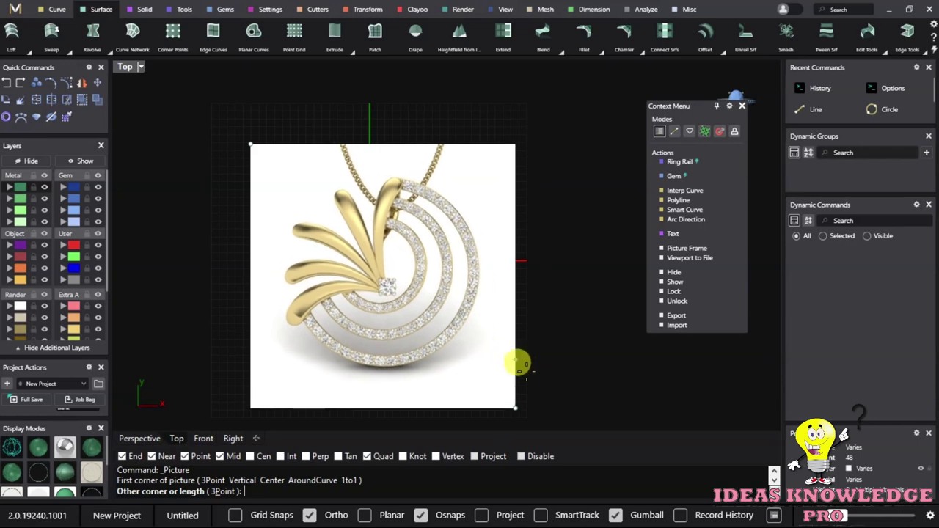
pyautogui.click(522, 360)
# Shift the placed picture slightly upward, then deselect it.
pyautogui.click(381, 268)
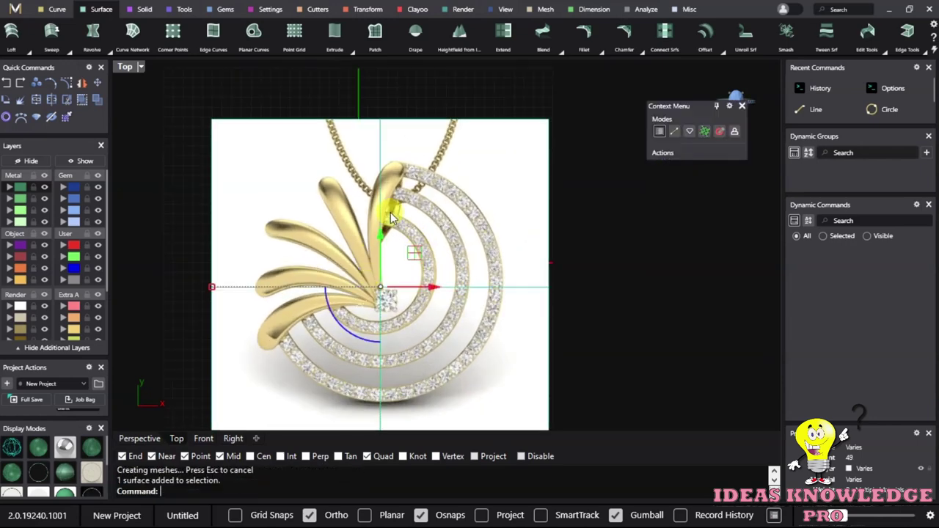
pyautogui.scroll(-1, 351, 185)
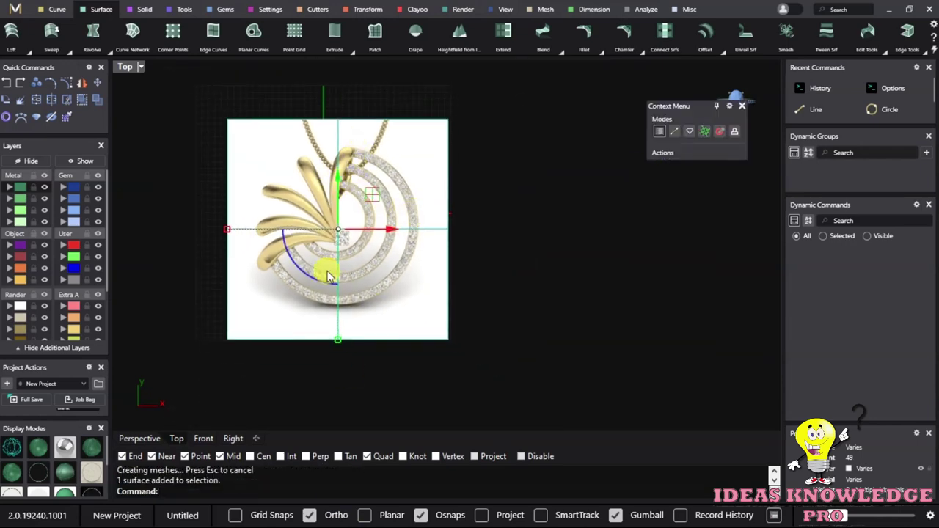
pyautogui.click(329, 183)
pyautogui.click(498, 180)
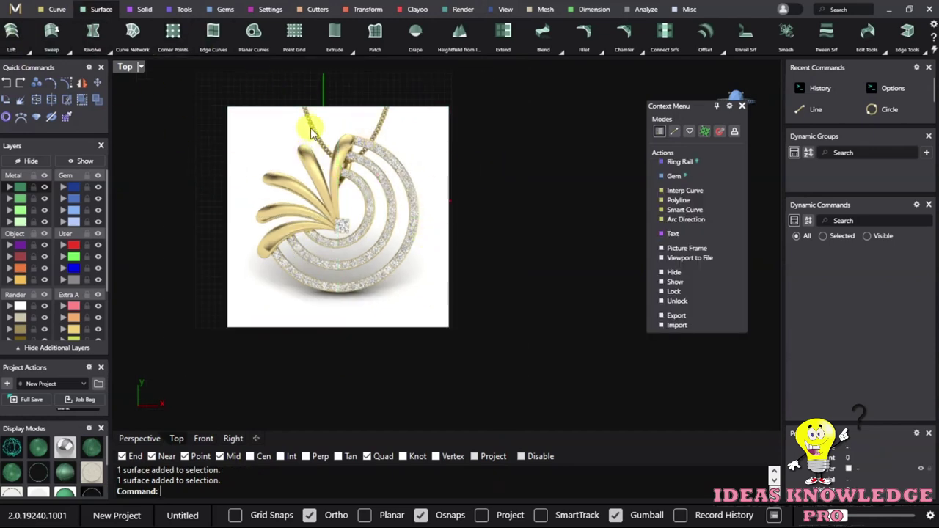
# Draw a 1.3 mm diameter circle centred on one outer-band diamond.
pyautogui.scroll(3, 382, 176)
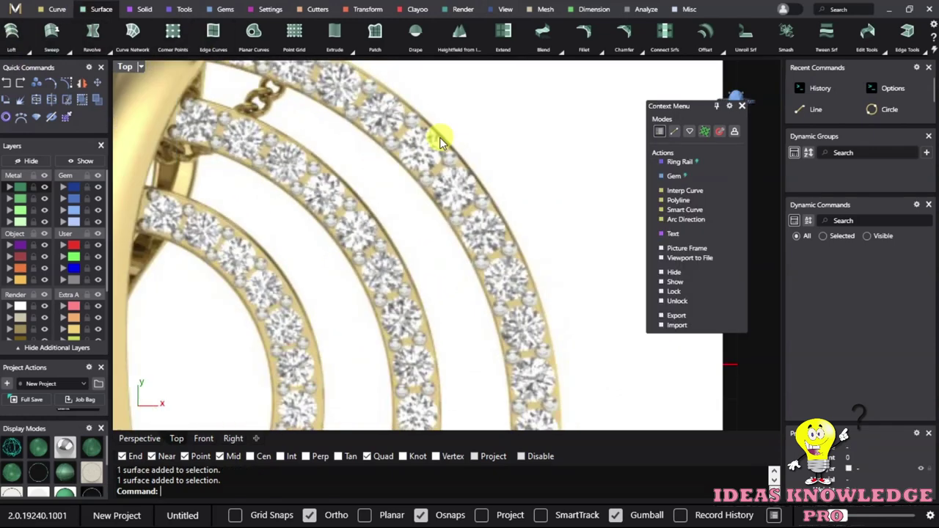
pyautogui.scroll(2, 401, 143)
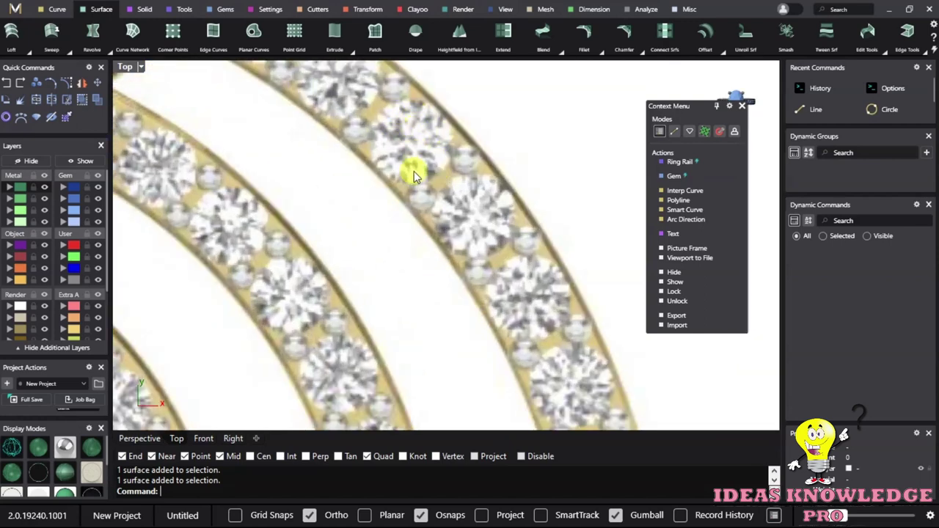
pyautogui.click(56, 10)
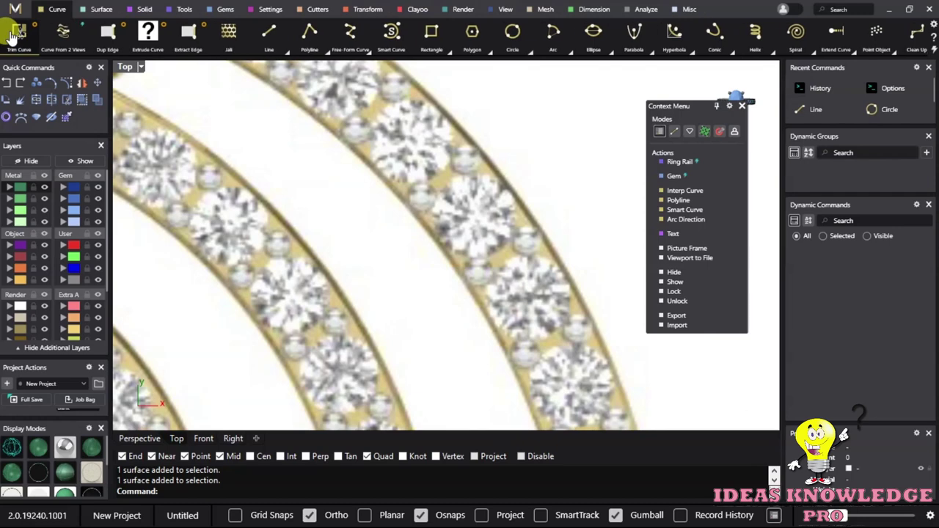
pyautogui.scroll(3, 3, 40)
pyautogui.scroll(1, 3, 41)
pyautogui.scroll(1, 4, 40)
pyautogui.click(721, 32)
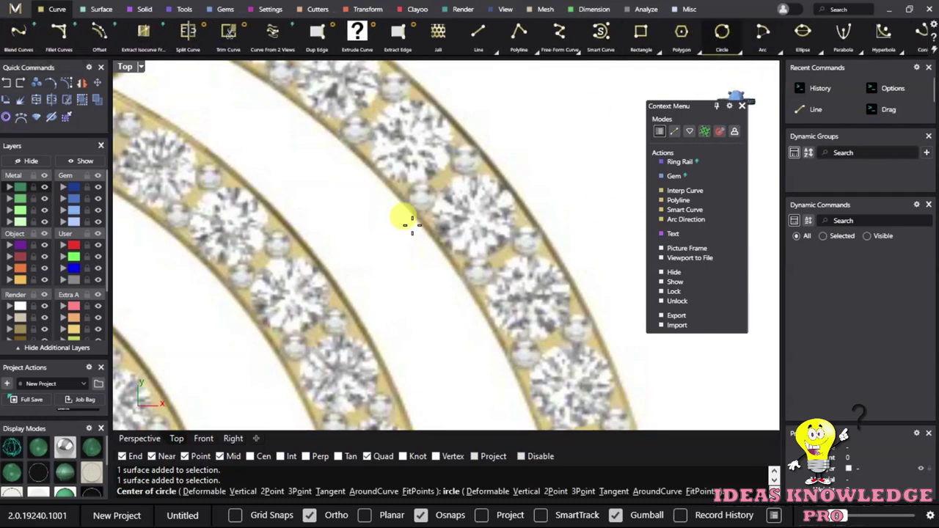
pyautogui.scroll(1, 401, 140)
pyautogui.click(400, 138)
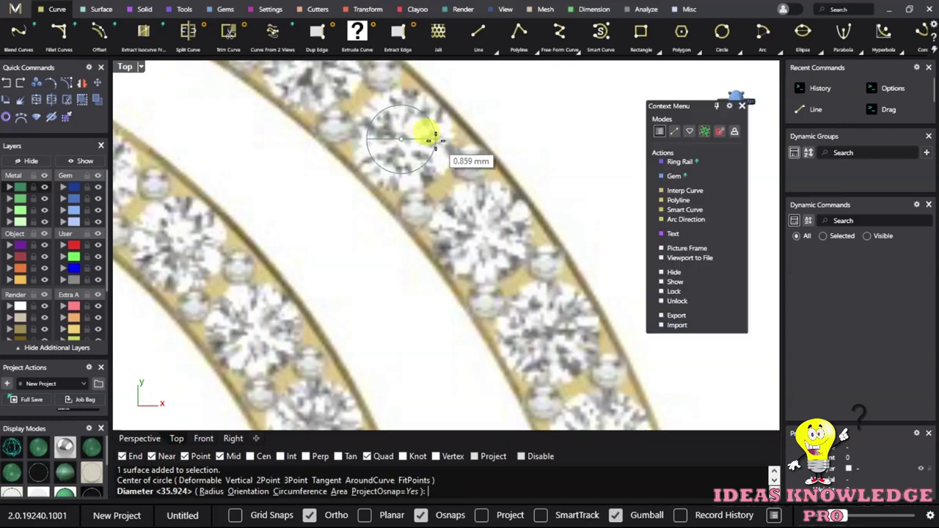
pyautogui.write('1.3')
pyautogui.press('Return')
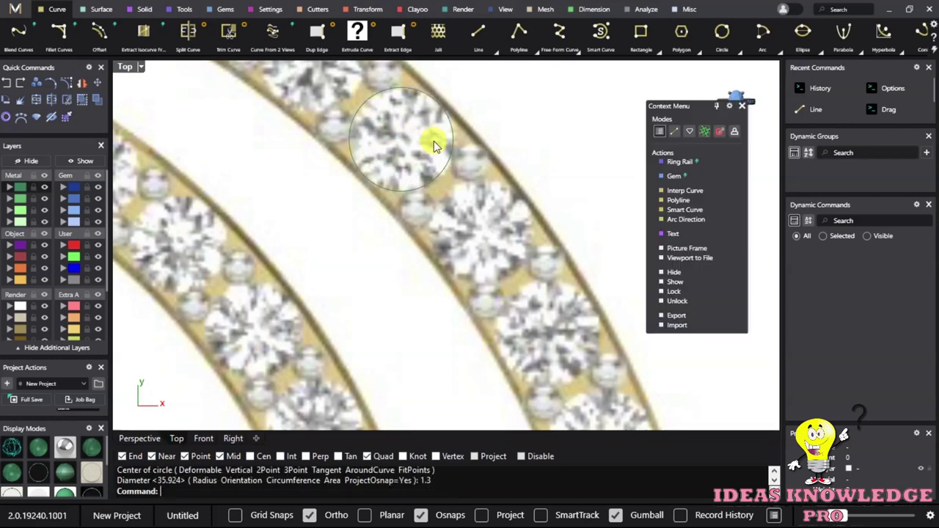
# Offset the circle 0.15 mm outward to create a second circle.
pyautogui.click(437, 107)
pyautogui.press('Return')
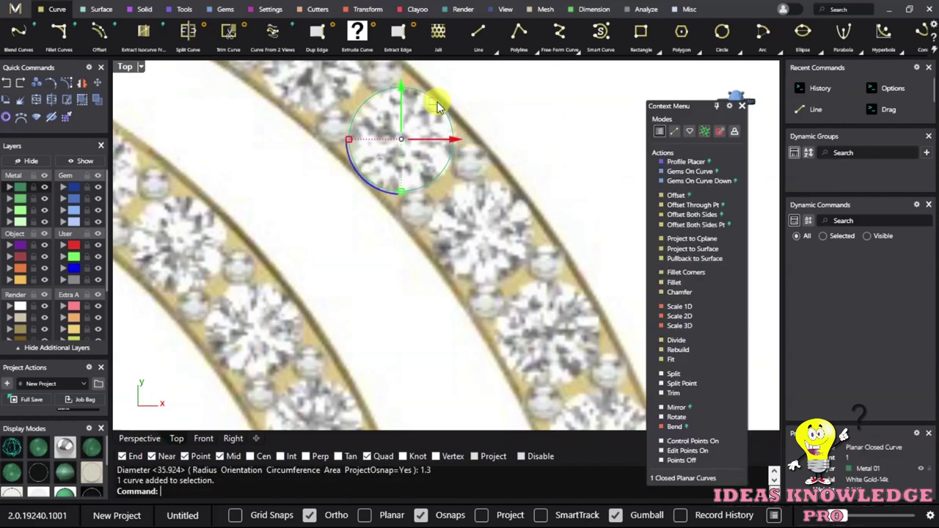
pyautogui.write('o')
pyautogui.press('Return')
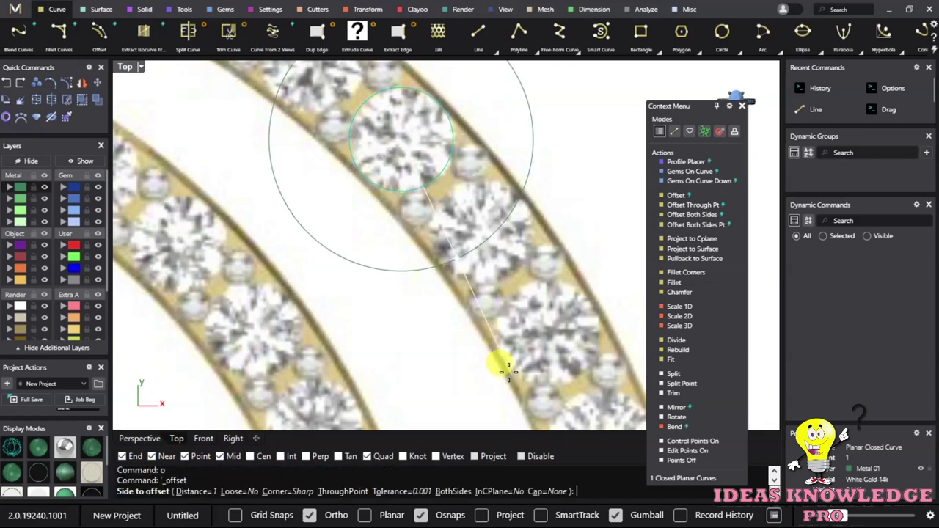
pyautogui.write('.15')
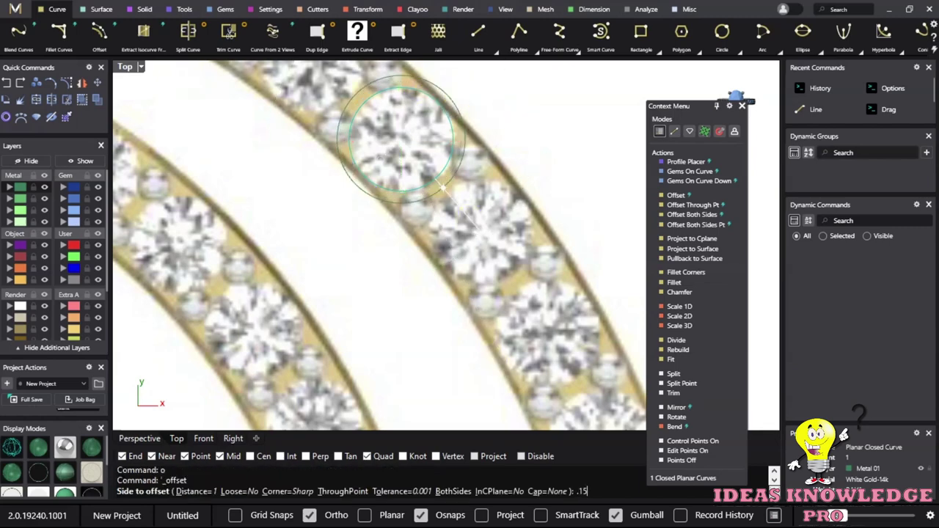
pyautogui.press('Return')
pyautogui.click(475, 222)
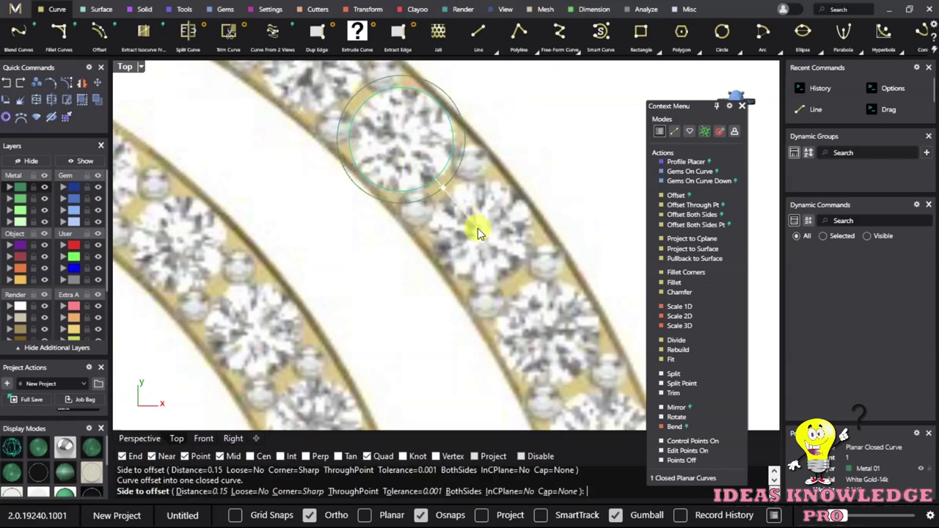
# Select both stone circles together with the reference picture.
pyautogui.click(442, 94)
pyautogui.click(433, 122)
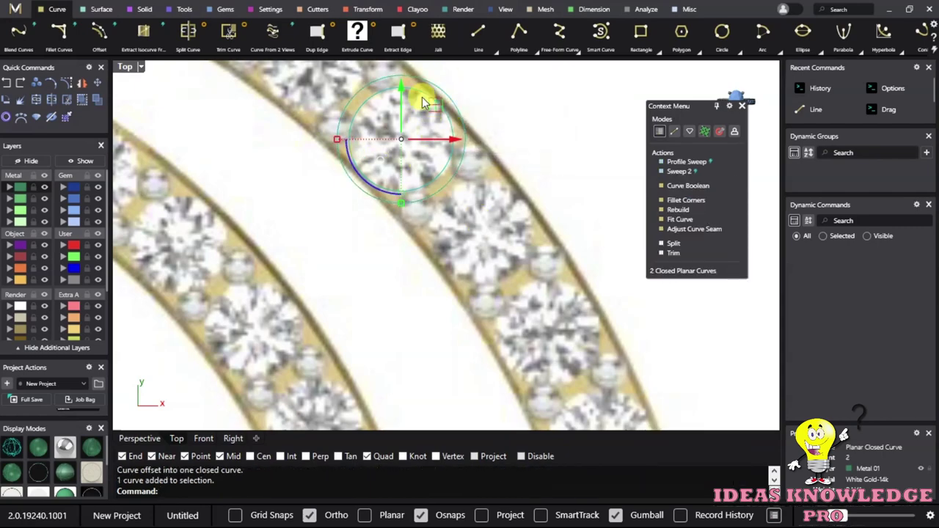
pyautogui.scroll(-2, 464, 182)
pyautogui.click(465, 185)
pyautogui.scroll(-3, 468, 203)
pyautogui.scroll(-2, 450, 195)
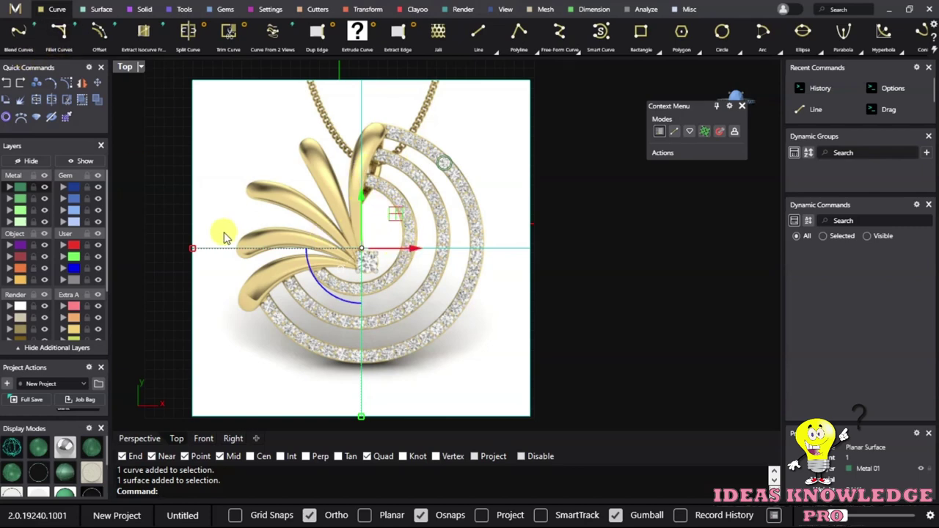
# Scale the reference picture up slightly around its centre.
pyautogui.click(142, 161)
pyautogui.click(366, 315)
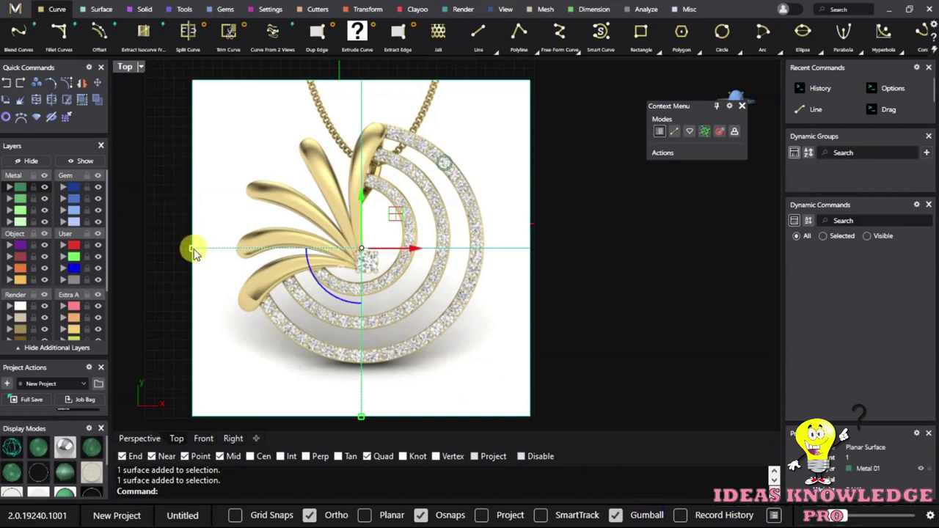
pyautogui.moveTo(195, 251); pyautogui.dragTo(170, 250)
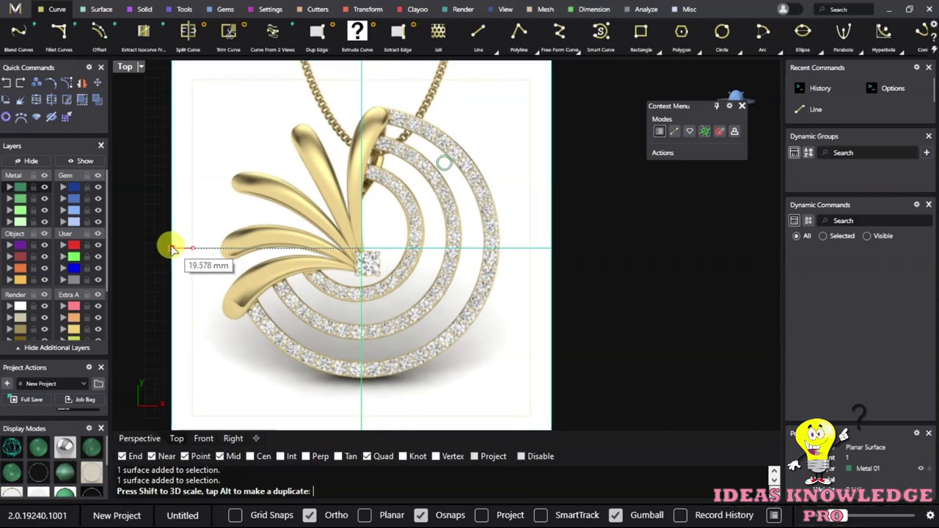
pyautogui.moveTo(170, 249); pyautogui.dragTo(162, 248)
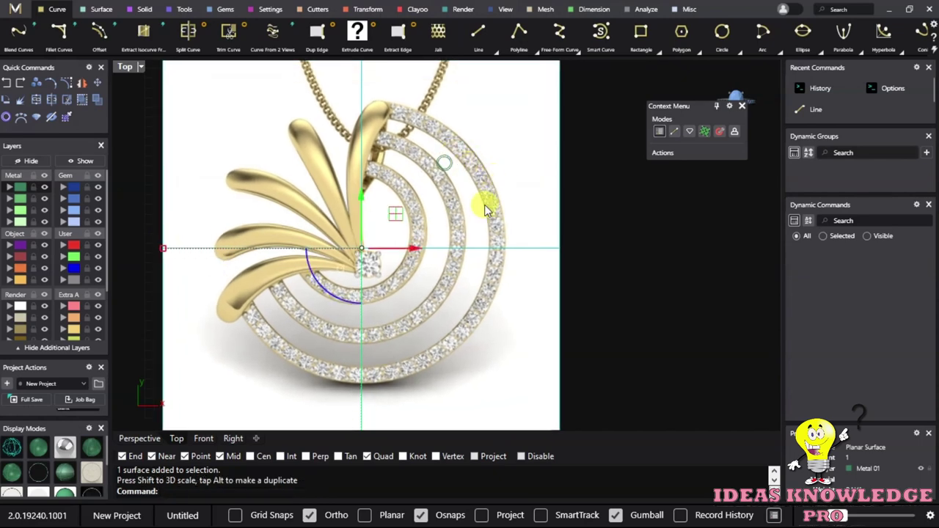
# Move the two stone circles up the band, undoing the last move.
pyautogui.click(477, 224)
pyautogui.scroll(2, 450, 178)
pyautogui.scroll(3, 489, 245)
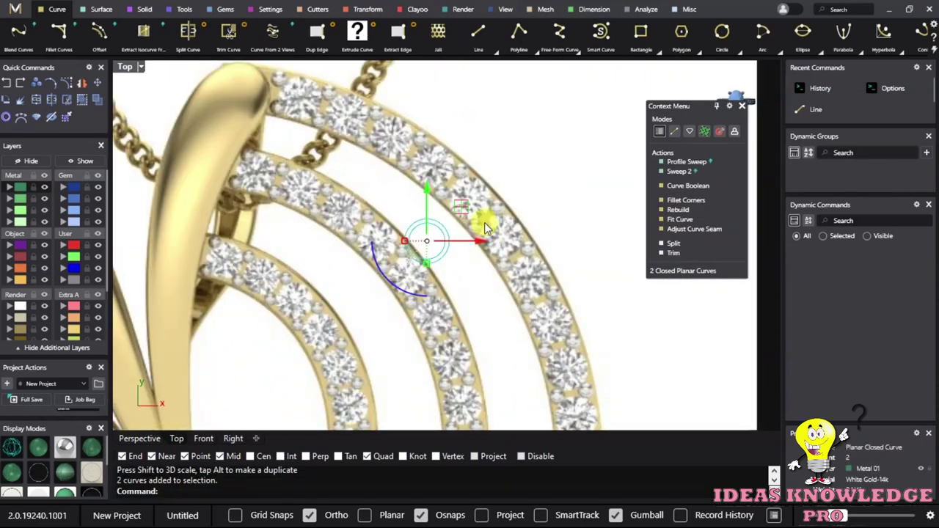
pyautogui.moveTo(459, 207); pyautogui.dragTo(500, 163)
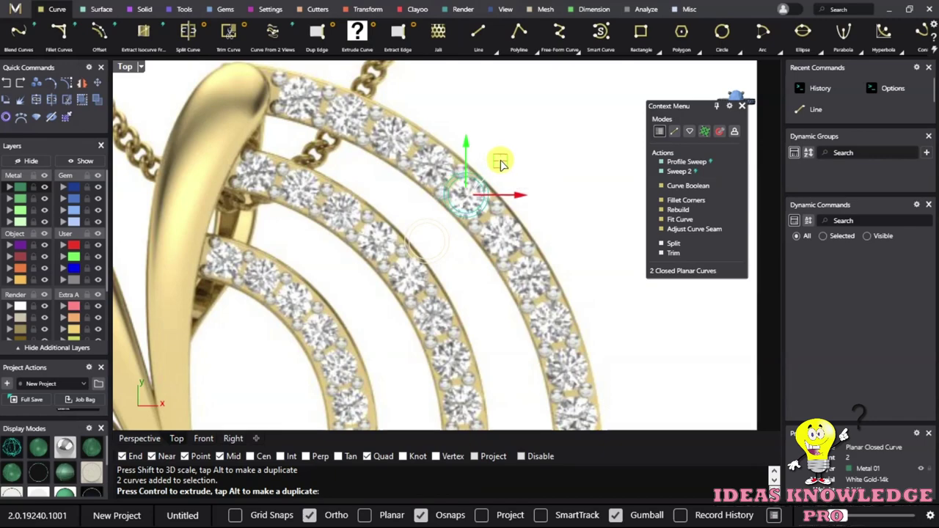
pyautogui.moveTo(503, 210); pyautogui.dragTo(478, 237)
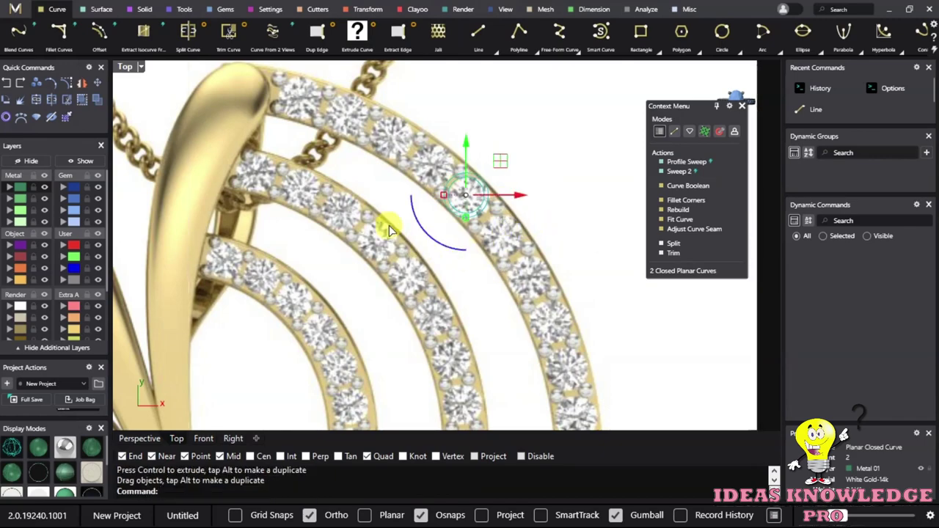
pyautogui.hotkey('ctrl', 'z')
# Zoom out over the whole pendant and clear the circle selection.
pyautogui.scroll(-3, 477, 216)
pyautogui.scroll(2, 430, 216)
pyautogui.scroll(2, 403, 230)
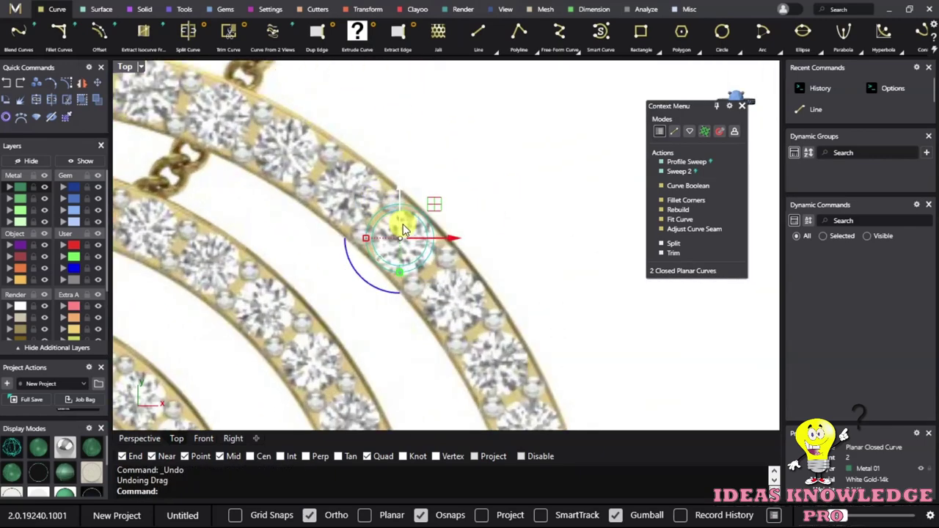
pyautogui.scroll(1, 410, 229)
pyautogui.scroll(-2, 423, 227)
pyautogui.scroll(-2, 424, 218)
pyautogui.scroll(-1, 426, 209)
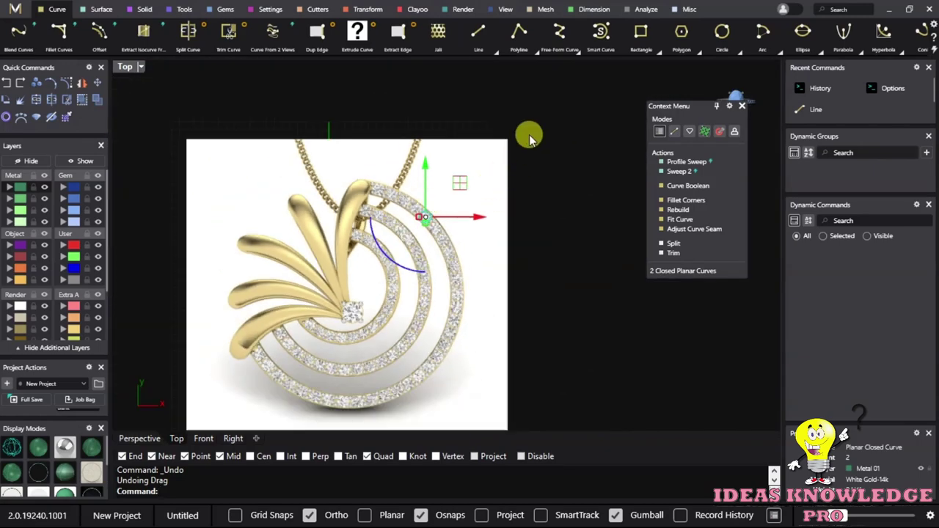
pyautogui.click(529, 138)
pyautogui.scroll(-1, 400, 209)
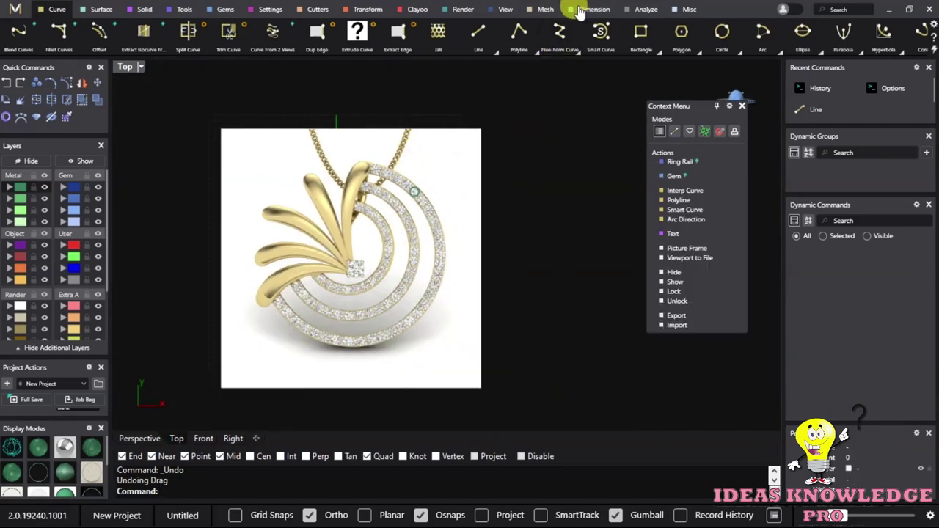
pyautogui.click(585, 10)
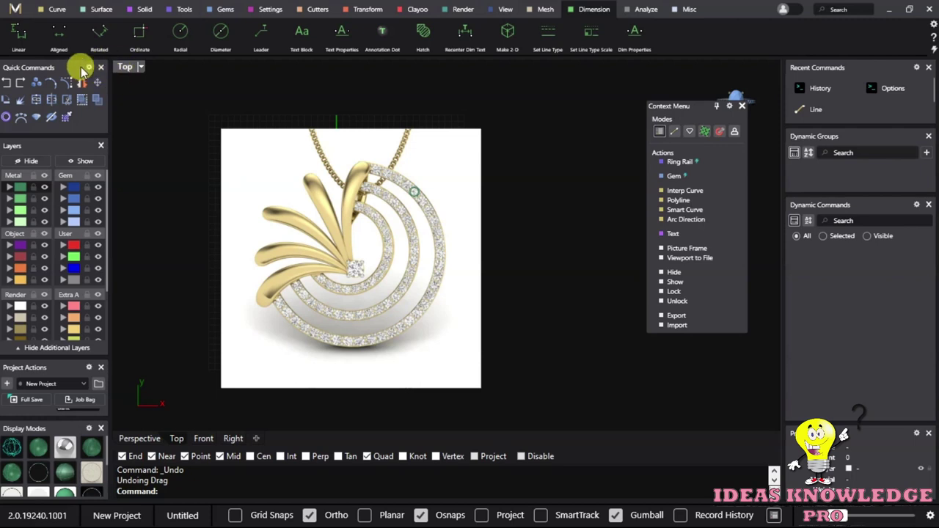
# Measure the pendant's height top to bottom (about 29.30 mm) without placing the dimension.
pyautogui.click(18, 33)
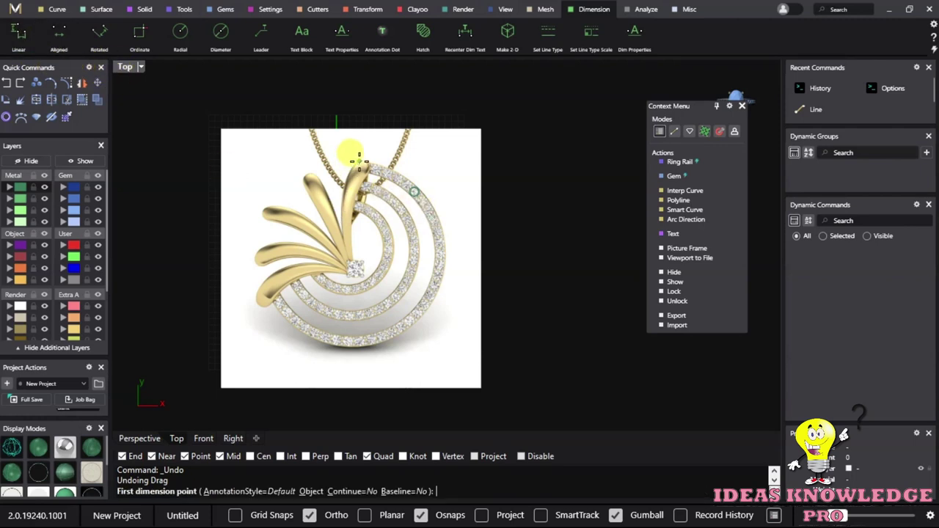
pyautogui.click(359, 160)
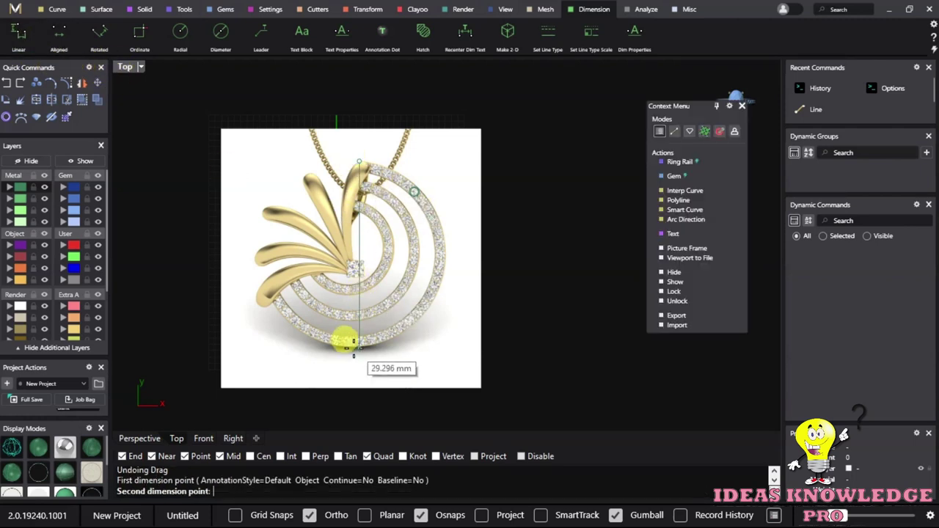
pyautogui.click(353, 341)
pyautogui.scroll(3, 509, 287)
pyautogui.scroll(-4, 512, 291)
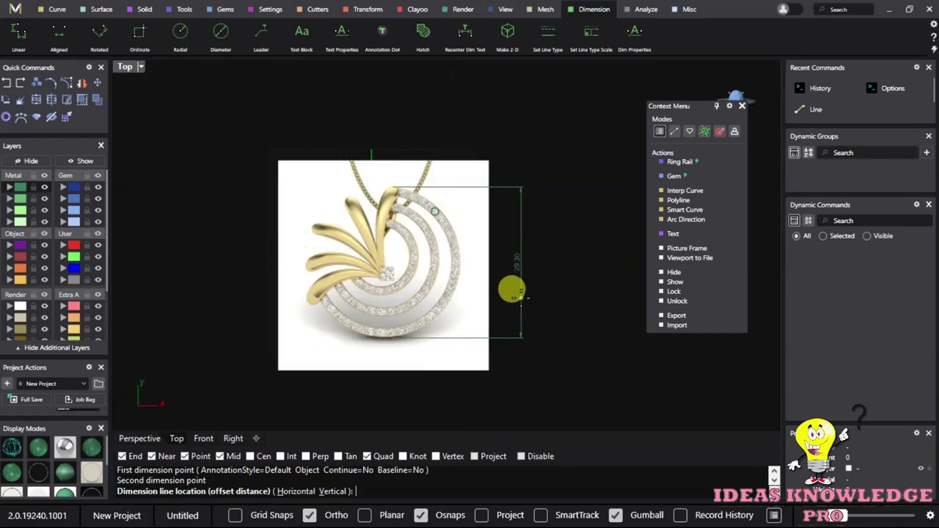
pyautogui.scroll(-1, 498, 273)
pyautogui.press('Escape')
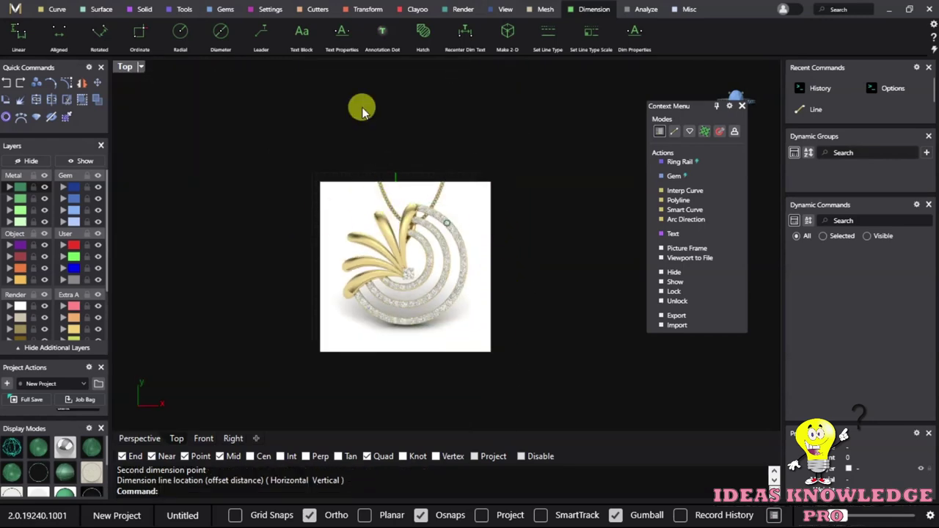
# Window-select and delete the two leftover curves.
pyautogui.moveTo(381, 146); pyautogui.dragTo(518, 387)
pyautogui.press('Delete')
pyautogui.scroll(2, 430, 209)
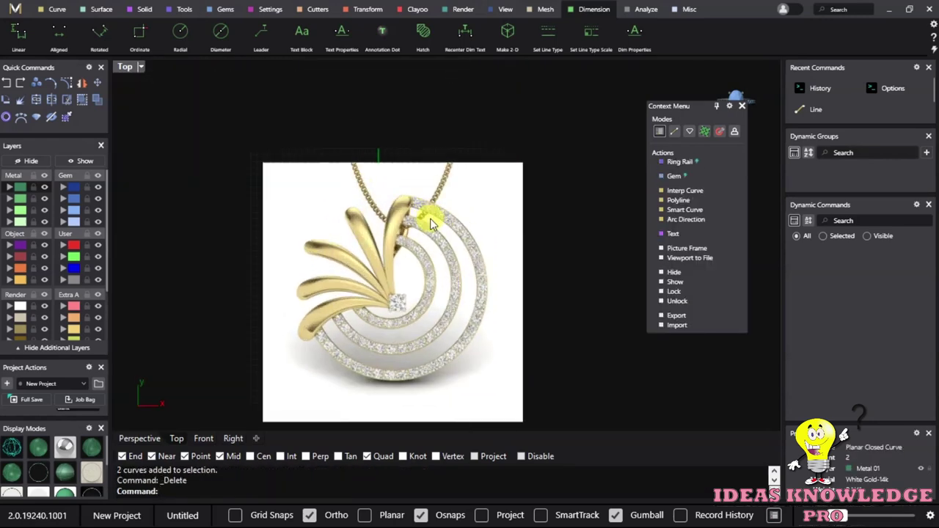
# Move the pendant reference image about 3.49 mm left, then deselect it.
pyautogui.scroll(2, 394, 178)
pyautogui.scroll(-1, 392, 194)
pyautogui.click(393, 196)
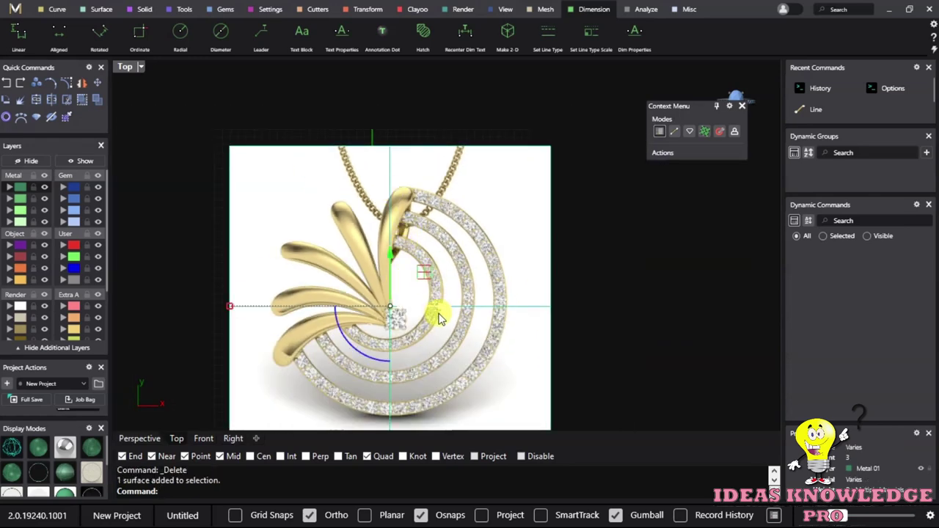
pyautogui.moveTo(443, 308); pyautogui.dragTo(416, 310)
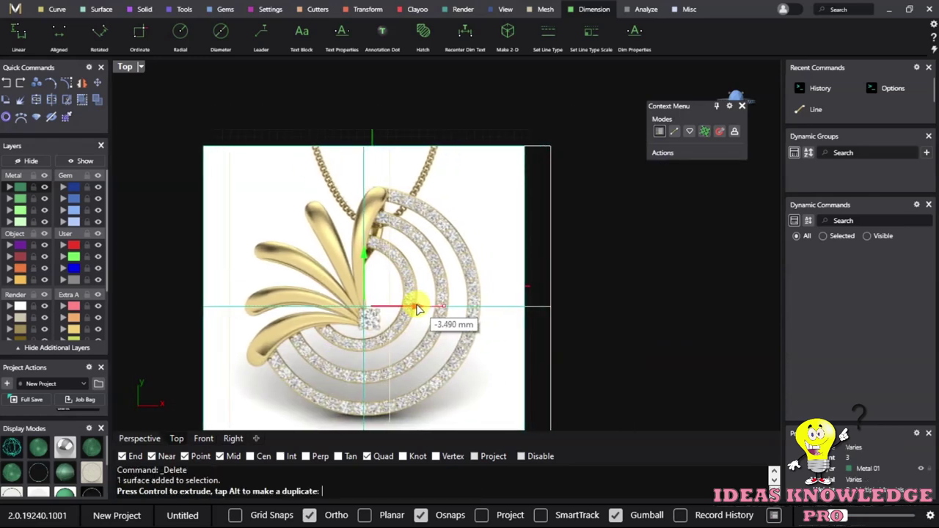
pyautogui.click(555, 167)
# Start a Circle, where an entry of 30 at the centre prompt is rejected.
pyautogui.scroll(-1, 301, 150)
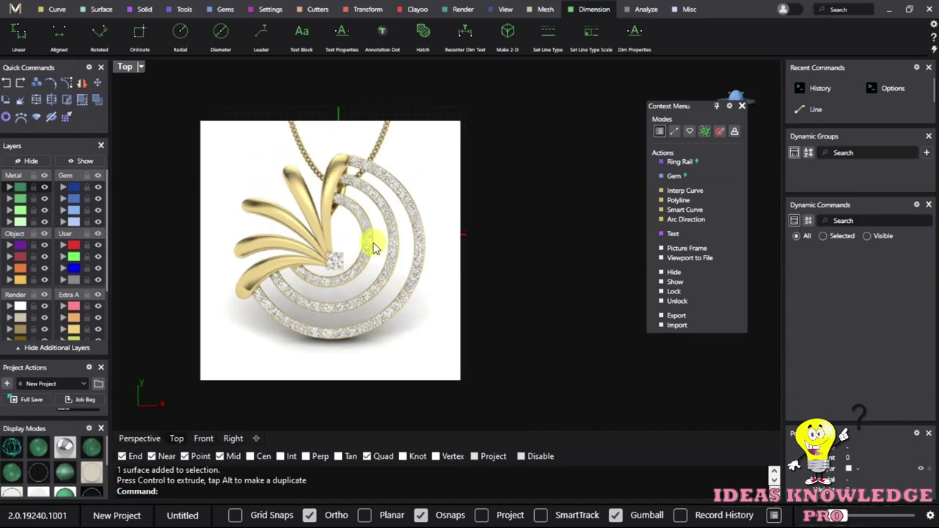
pyautogui.scroll(2, 374, 265)
pyautogui.scroll(3, 396, 264)
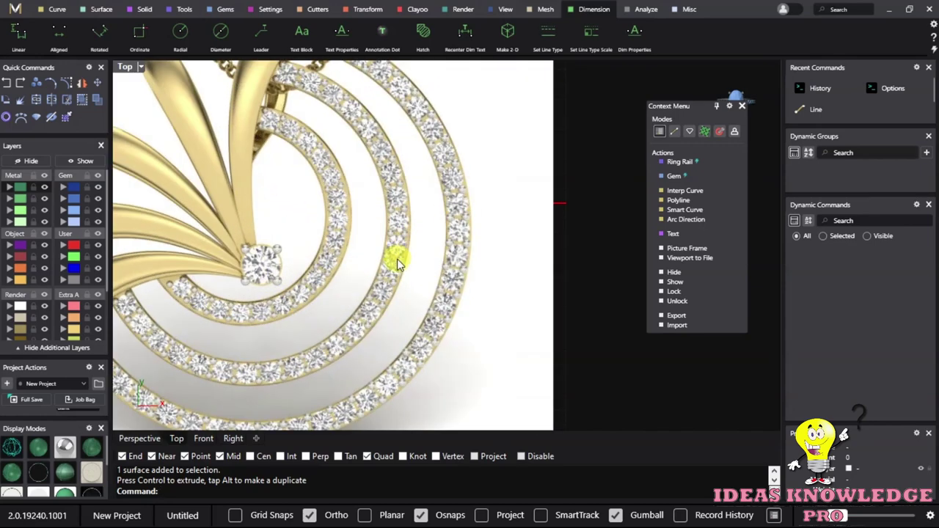
pyautogui.scroll(-2, 396, 264)
pyautogui.scroll(-1, 396, 264)
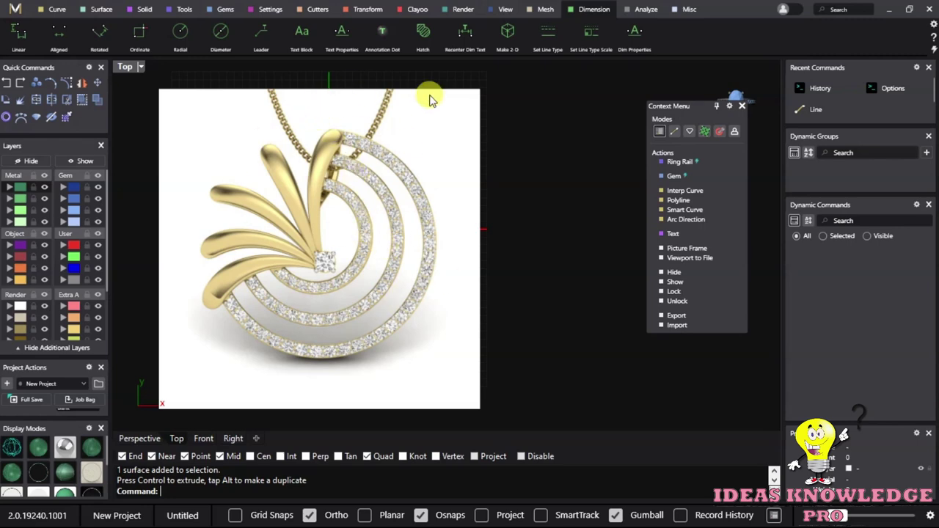
pyautogui.scroll(-1, 385, 165)
pyautogui.scroll(1, 433, 139)
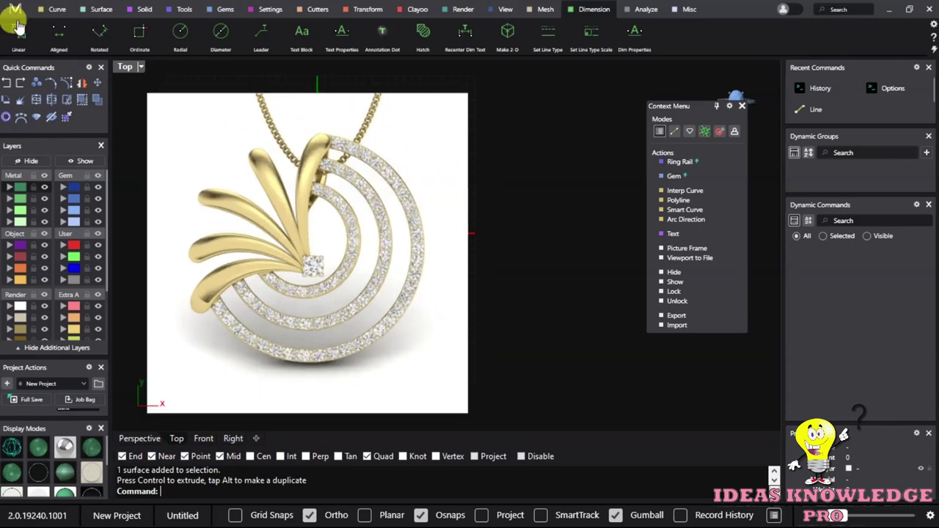
pyautogui.click(56, 9)
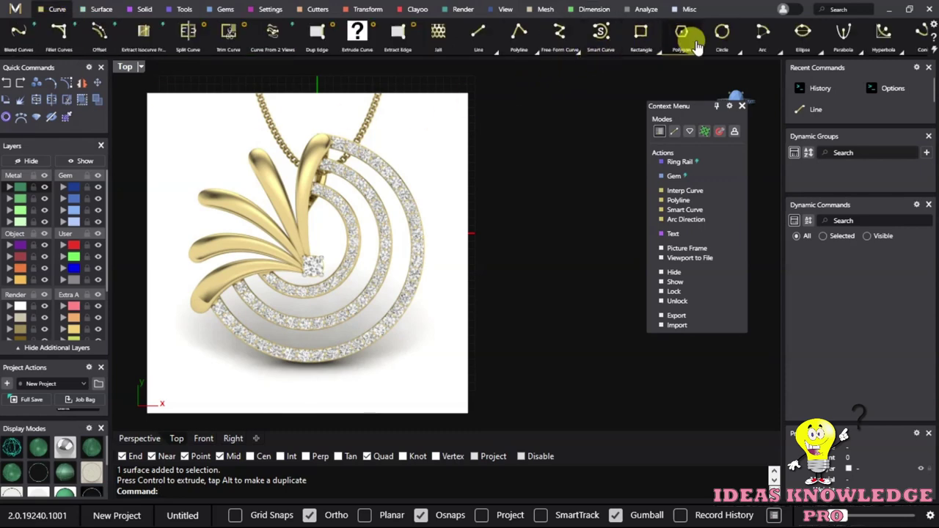
pyautogui.click(722, 31)
pyautogui.write('30')
pyautogui.press('Return')
pyautogui.scroll(1, 440, 330)
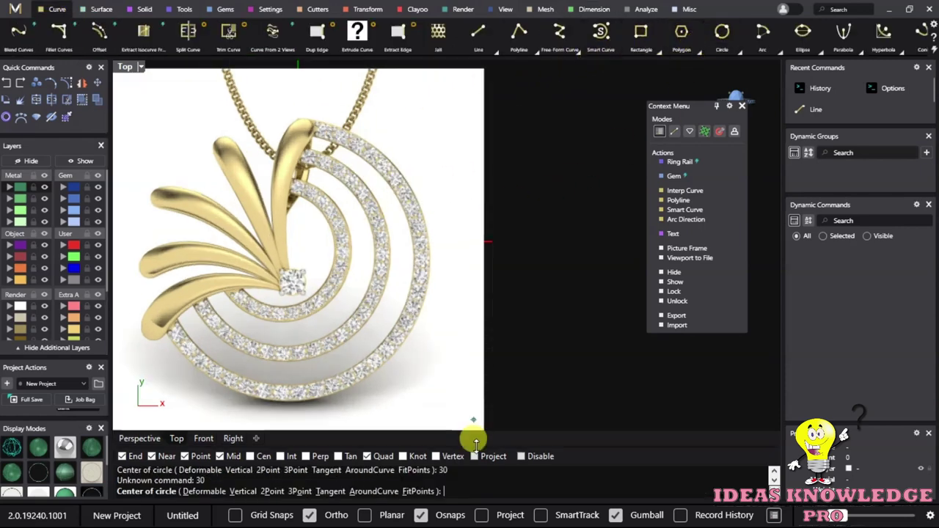
pyautogui.write('0')
# Draw a 30 mm diameter circle centred at the origin and select it.
pyautogui.press('Return')
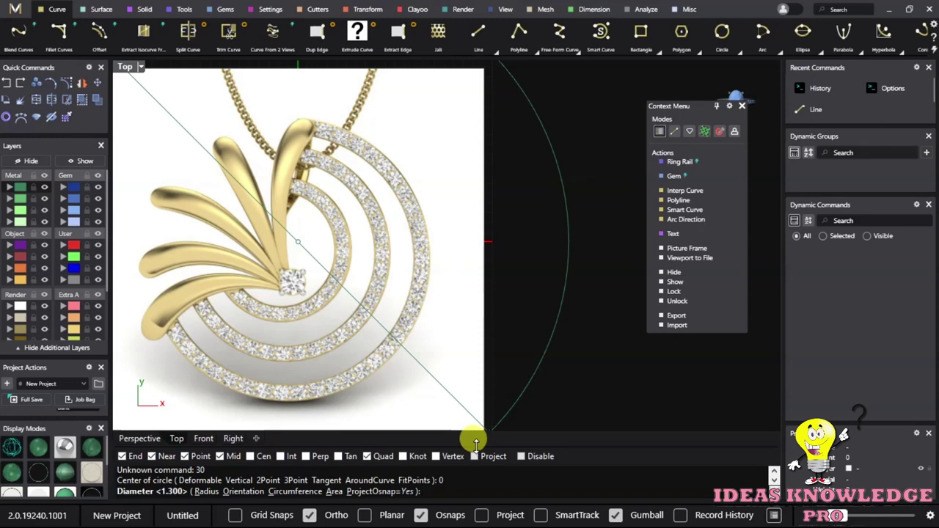
pyautogui.write('30')
pyautogui.press('Return')
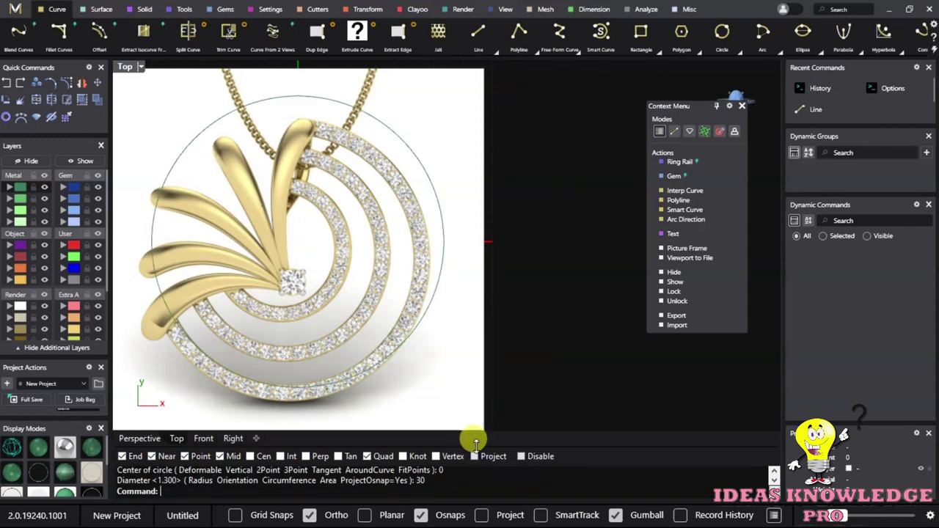
pyautogui.click(428, 183)
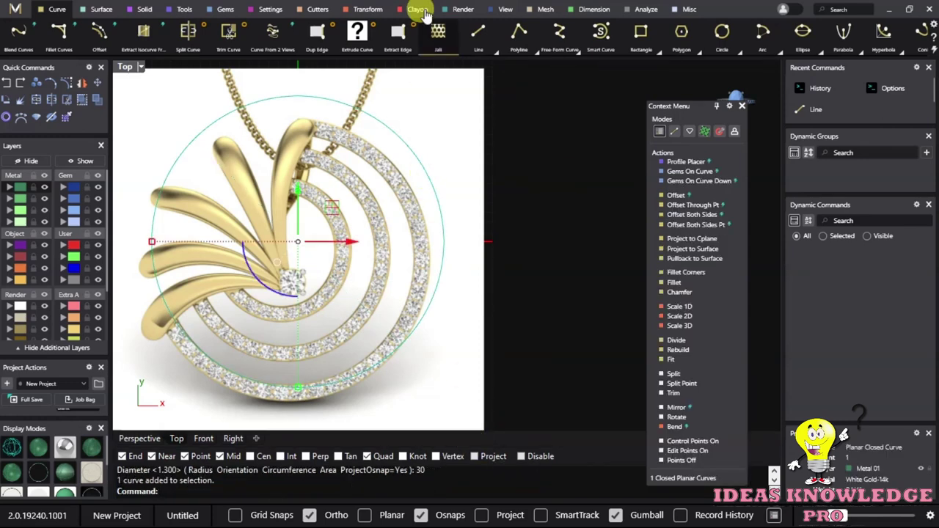
pyautogui.click(592, 10)
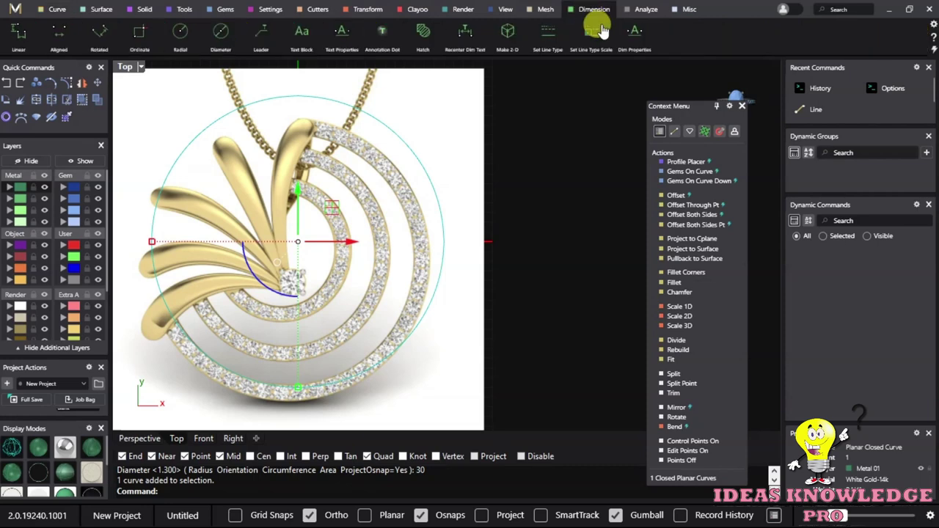
pyautogui.click(220, 31)
pyautogui.scroll(2, 560, 150)
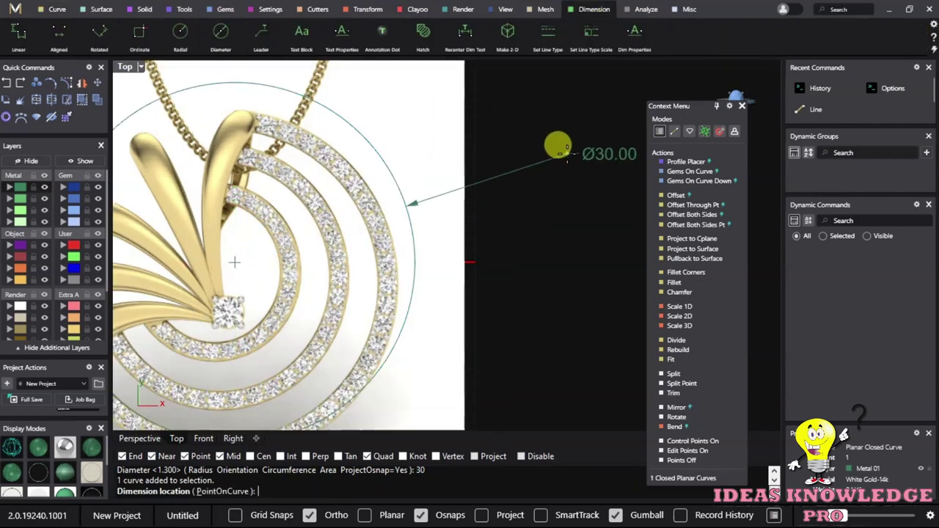
pyautogui.scroll(-2, 551, 151)
pyautogui.scroll(2, 540, 204)
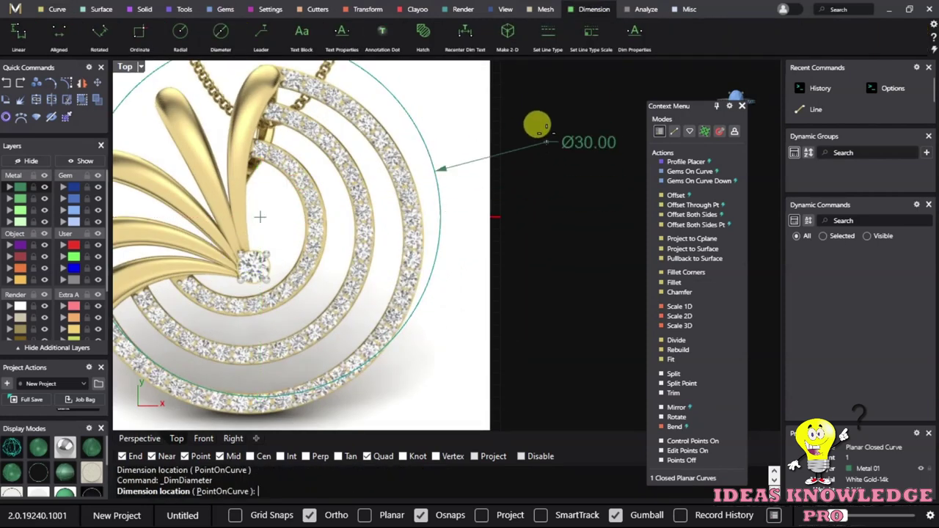
pyautogui.press('Escape')
pyautogui.scroll(-2, 549, 193)
pyautogui.click(424, 203)
pyautogui.scroll(2, 413, 151)
pyautogui.scroll(-2, 396, 188)
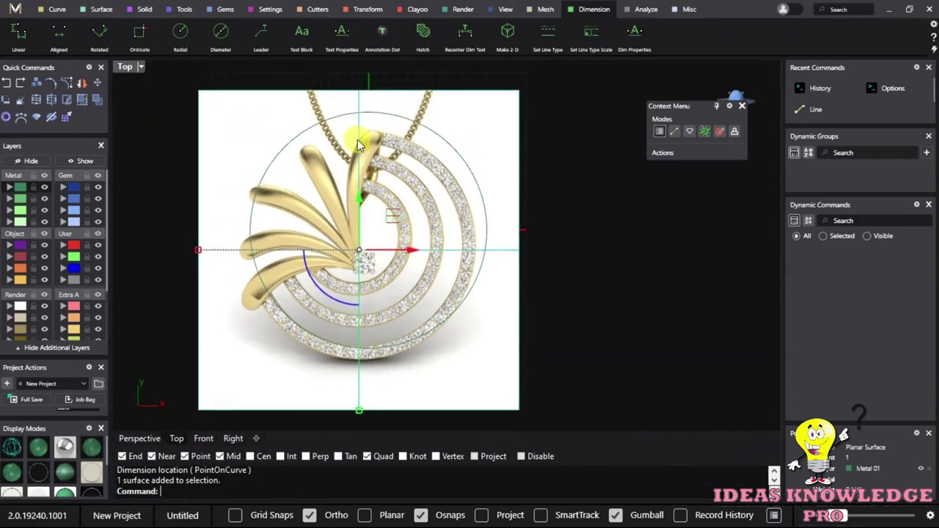
# Nudge the reference image up about 0.6 mm and right about 1 mm, then deselect it.
pyautogui.moveTo(361, 207); pyautogui.dragTo(360, 195)
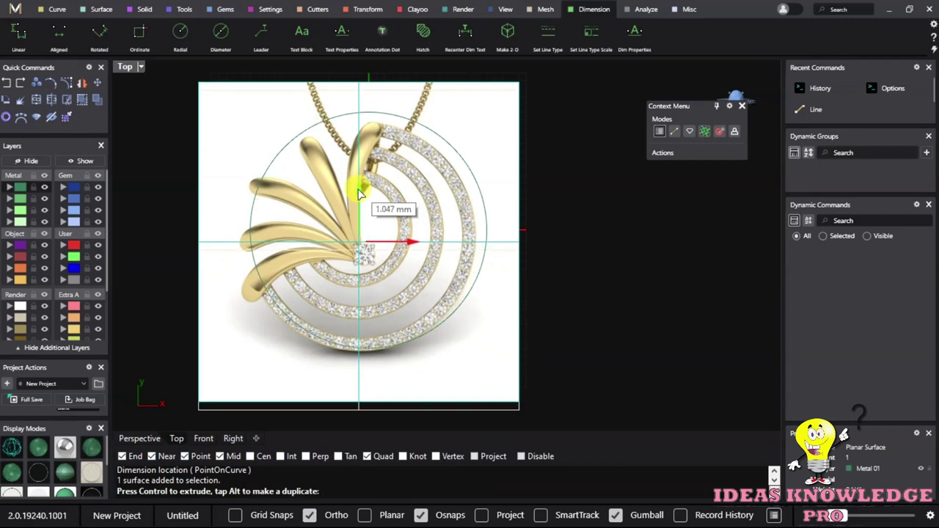
pyautogui.moveTo(414, 242); pyautogui.dragTo(419, 244)
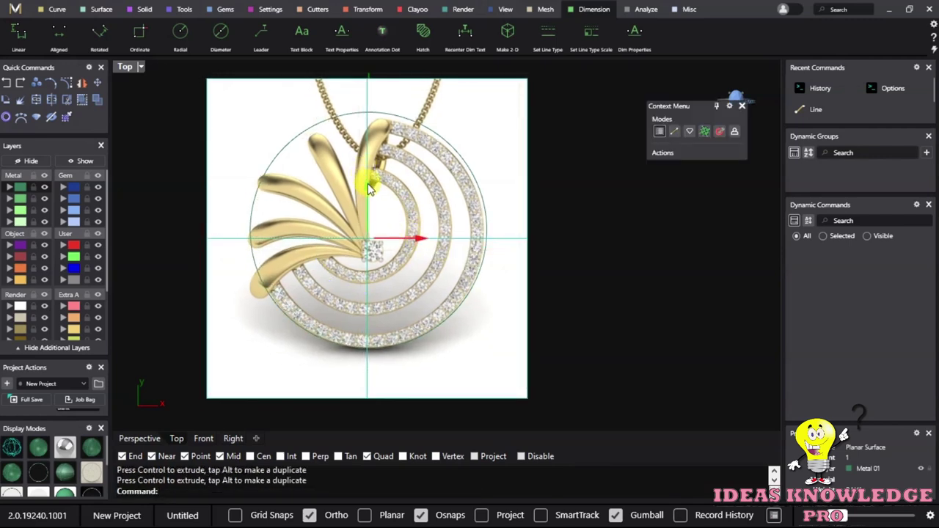
pyautogui.moveTo(368, 184); pyautogui.dragTo(367, 183)
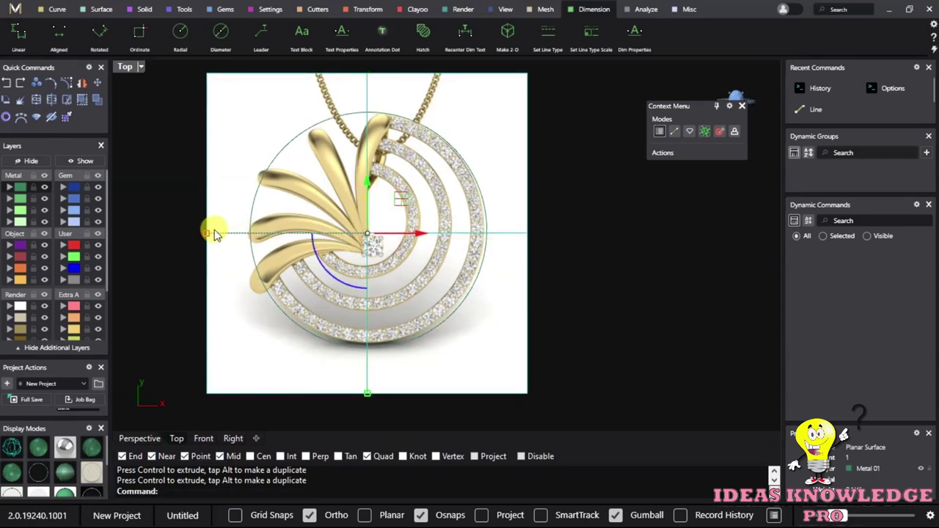
pyautogui.moveTo(206, 233); pyautogui.dragTo(203, 234)
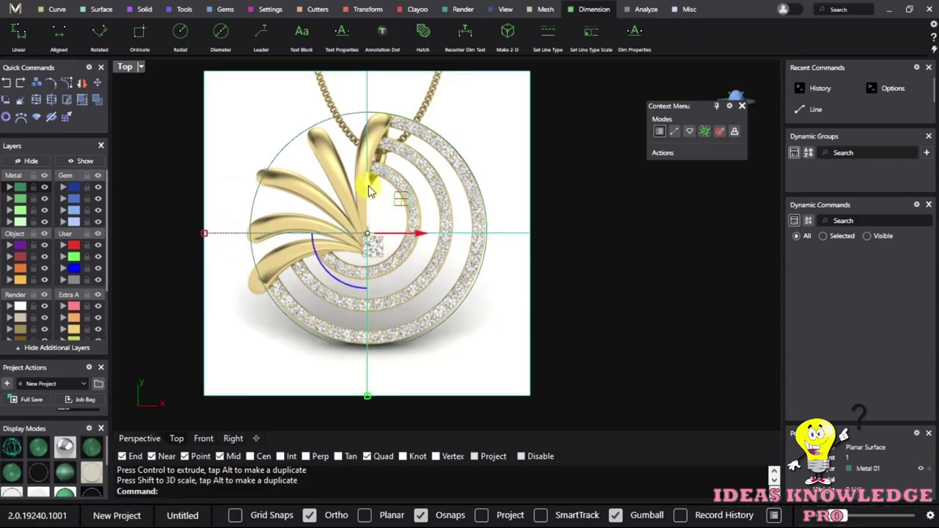
pyautogui.moveTo(367, 186); pyautogui.dragTo(360, 206)
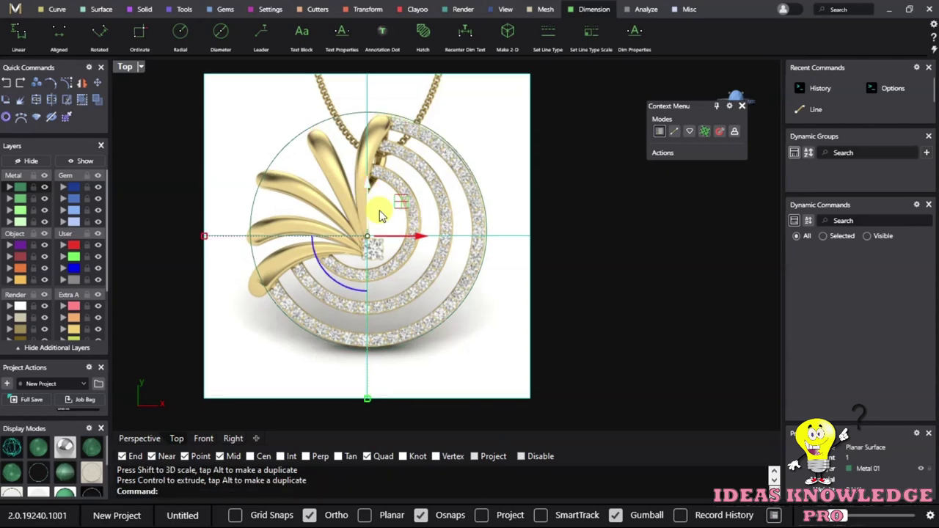
pyautogui.click(576, 139)
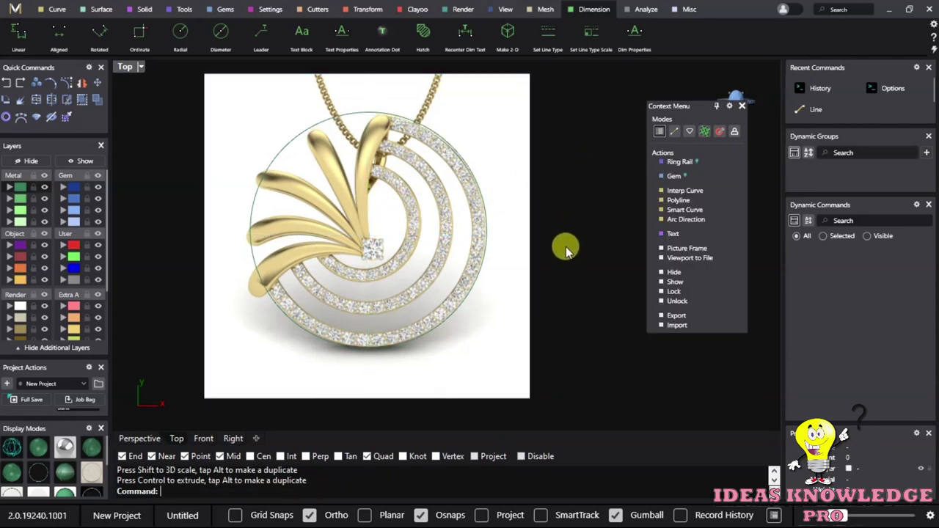
# Rescale the reference image about its centre to fit the 30 mm circle.
pyautogui.click(251, 253)
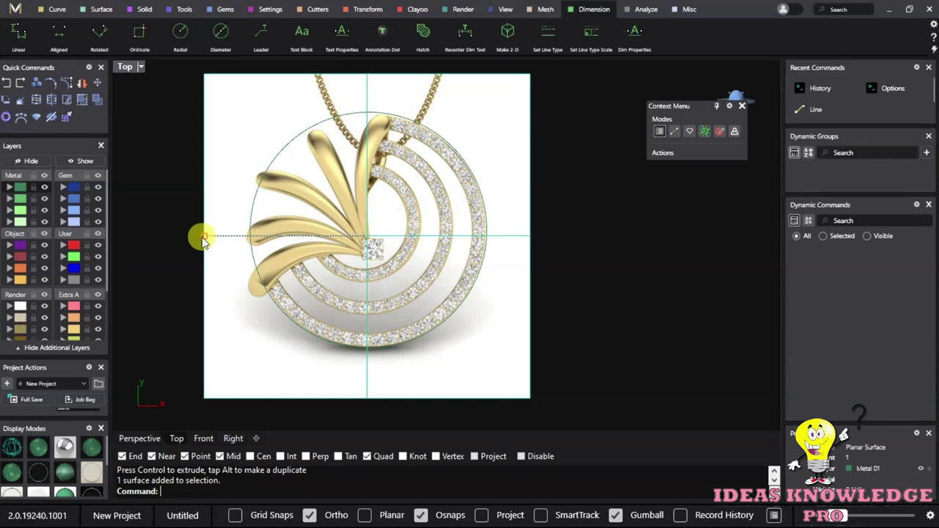
pyautogui.moveTo(201, 239); pyautogui.dragTo(180, 228)
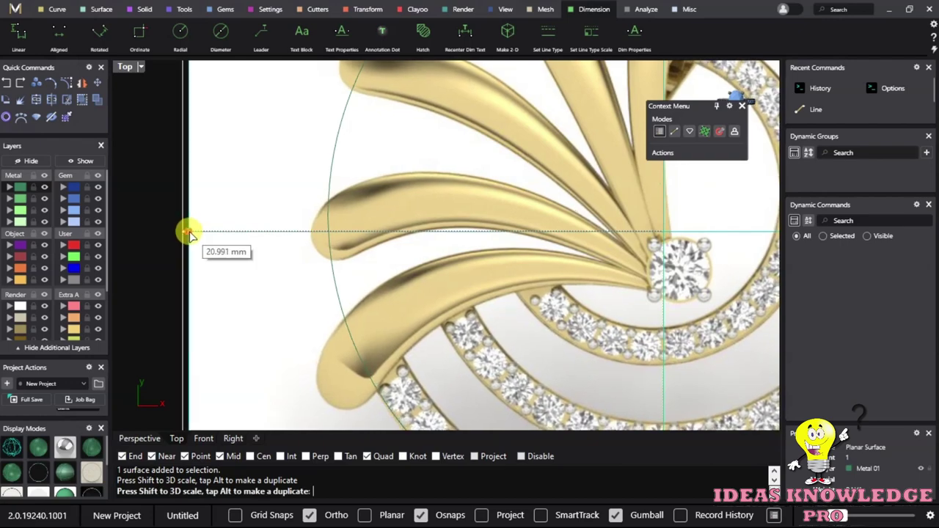
pyautogui.moveTo(187, 229); pyautogui.dragTo(154, 187)
pyautogui.scroll(-3, 457, 216)
# Move the reference image surface onto the Light layer.
pyautogui.click(457, 151)
pyautogui.click(506, 205)
pyautogui.scroll(3, 446, 203)
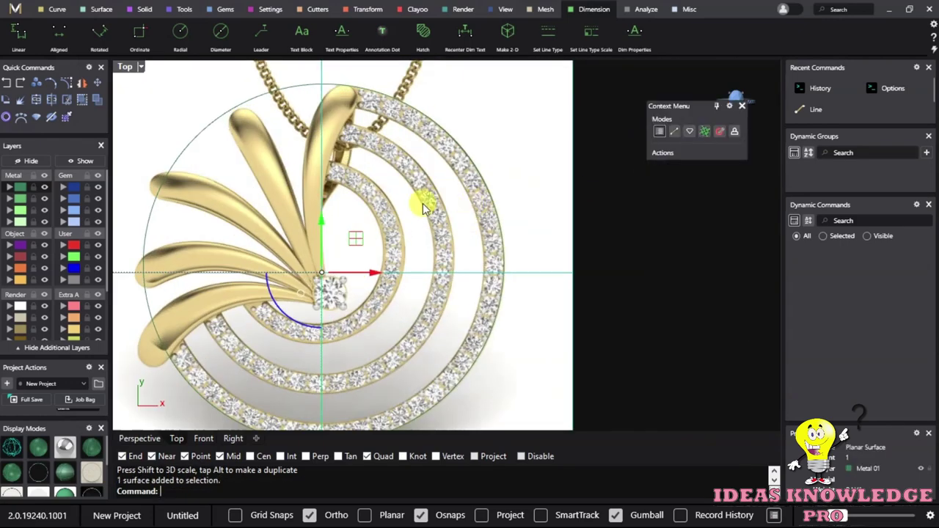
pyautogui.scroll(-2, 435, 151)
pyautogui.scroll(2, 511, 198)
pyautogui.scroll(-1, 509, 200)
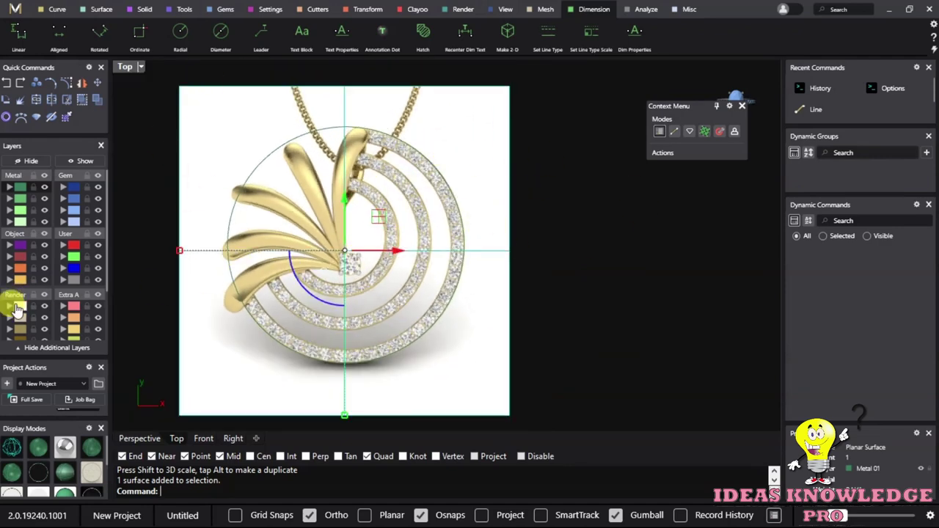
pyautogui.click(22, 317)
pyautogui.click(546, 299)
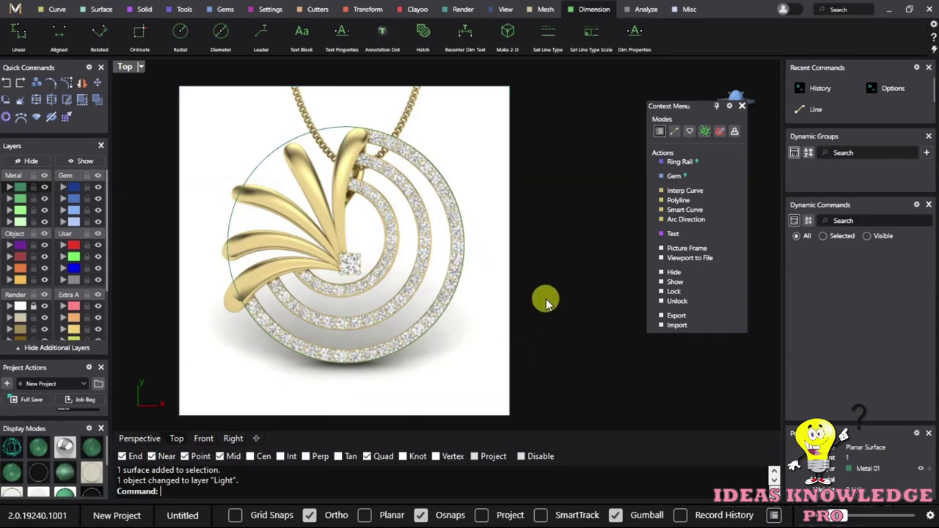
# Zoom in on the outer diamond rings and window-select the outer ring curves.
pyautogui.moveTo(515, 115); pyautogui.dragTo(463, 168)
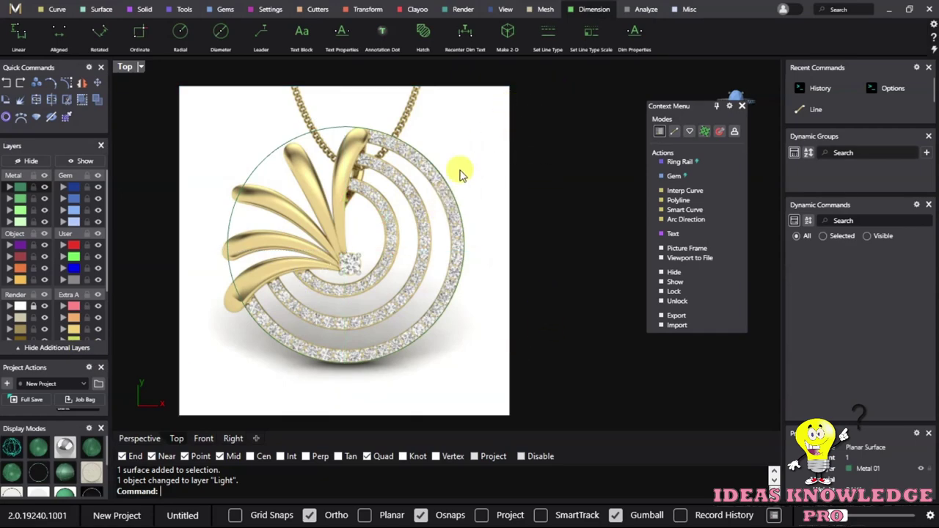
pyautogui.scroll(3, 422, 220)
pyautogui.scroll(2, 405, 328)
pyautogui.scroll(-2, 503, 257)
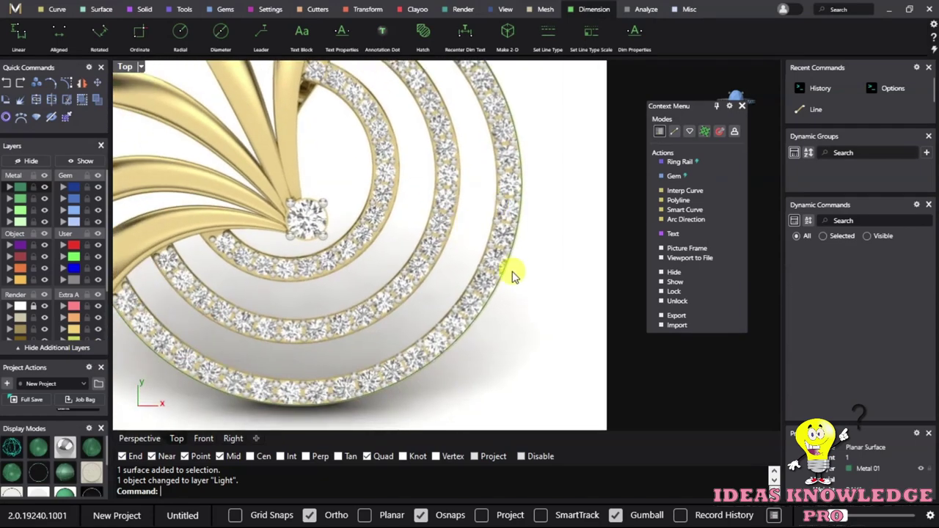
pyautogui.scroll(2, 445, 277)
pyautogui.scroll(-2, 470, 308)
pyautogui.moveTo(507, 342); pyautogui.dragTo(431, 234)
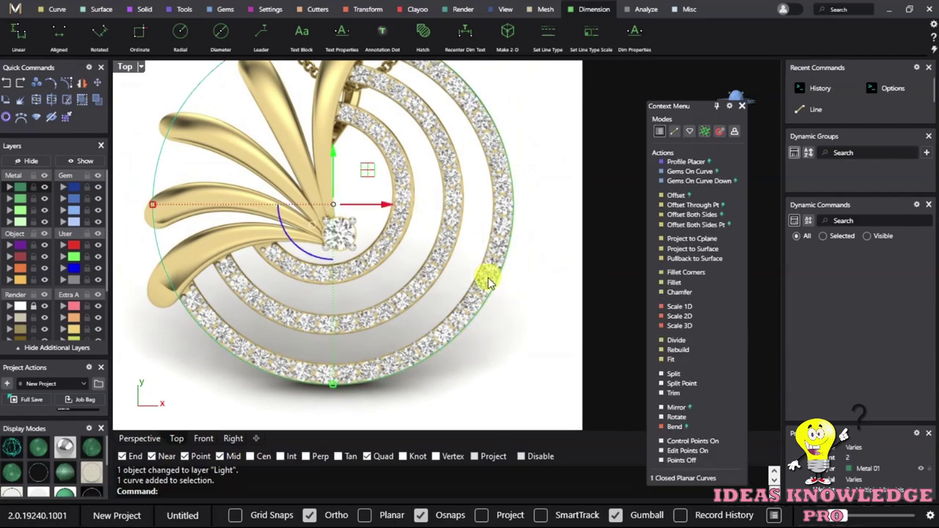
pyautogui.scroll(2, 488, 250)
pyautogui.scroll(-3, 494, 251)
pyautogui.scroll(2, 491, 256)
pyautogui.moveTo(536, 297); pyautogui.dragTo(488, 258)
pyautogui.scroll(2, 499, 279)
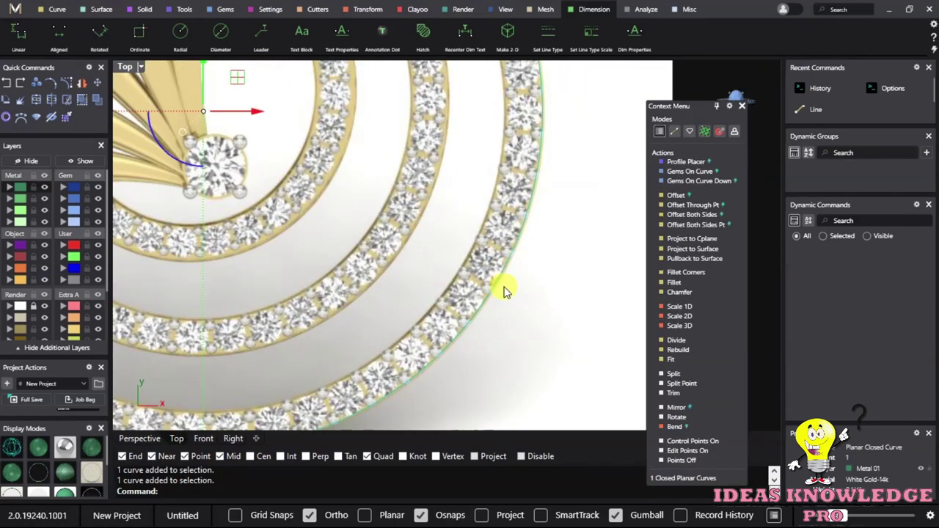
pyautogui.scroll(-1, 514, 286)
pyautogui.scroll(-2, 453, 211)
pyautogui.scroll(2, 453, 211)
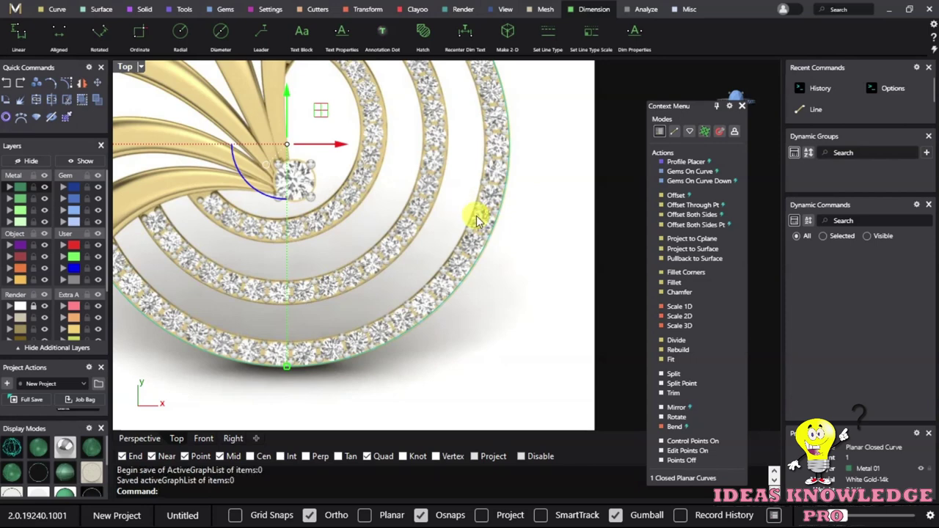
pyautogui.scroll(1, 476, 218)
# Paste the copied curve, then undo the accidental hide and the paste.
pyautogui.hotkey('ctrl', 'v')
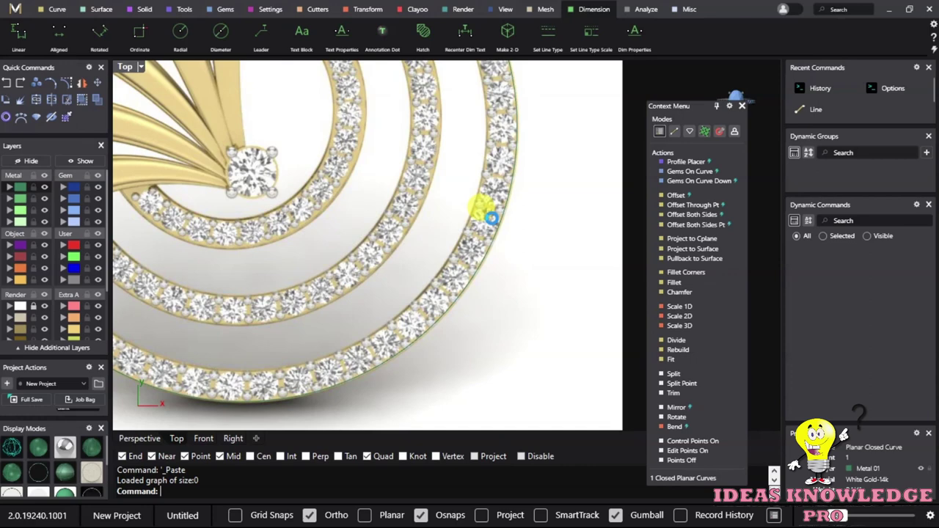
pyautogui.click(514, 246)
pyautogui.click(497, 225)
pyautogui.press('Return')
pyautogui.write('h')
pyautogui.press('Return')
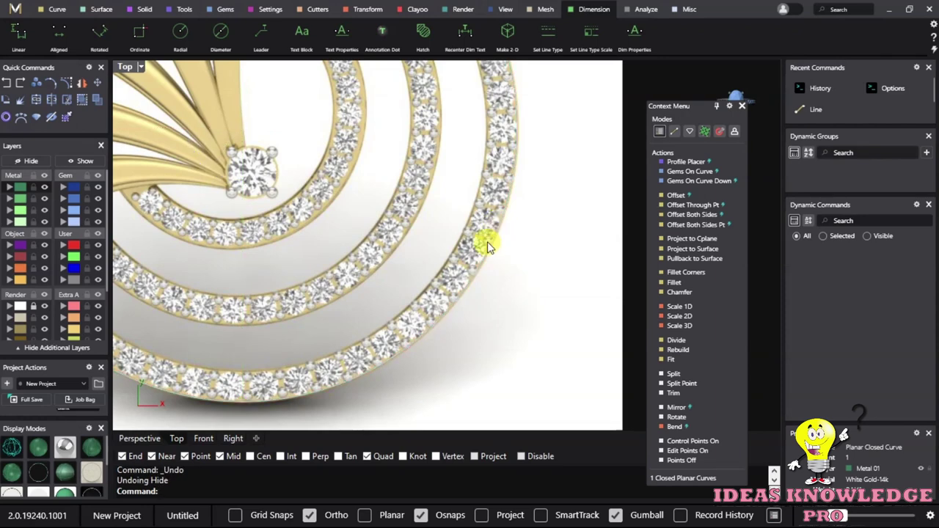
pyautogui.hotkey('ctrl', 'z')
# Paste the copied curve again and move it onto the User 01 layer.
pyautogui.click(493, 245)
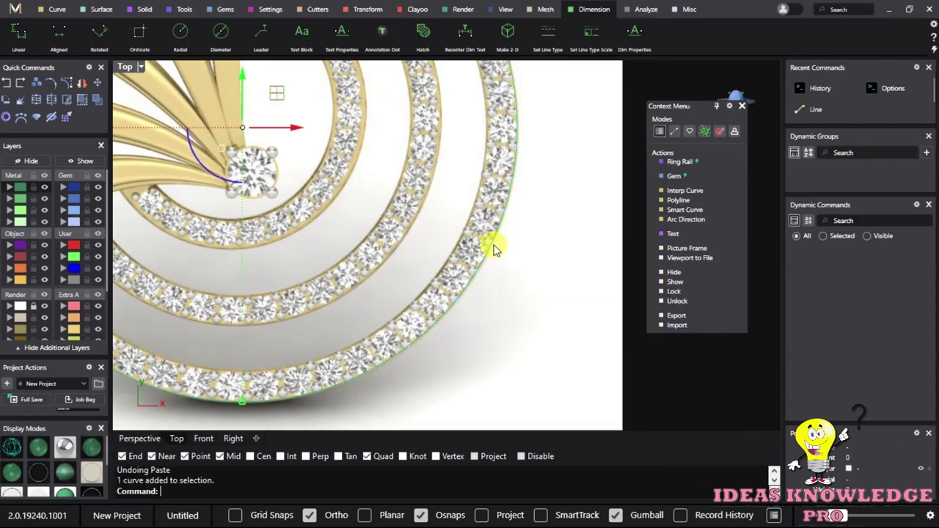
pyautogui.hotkey('ctrl', 'v')
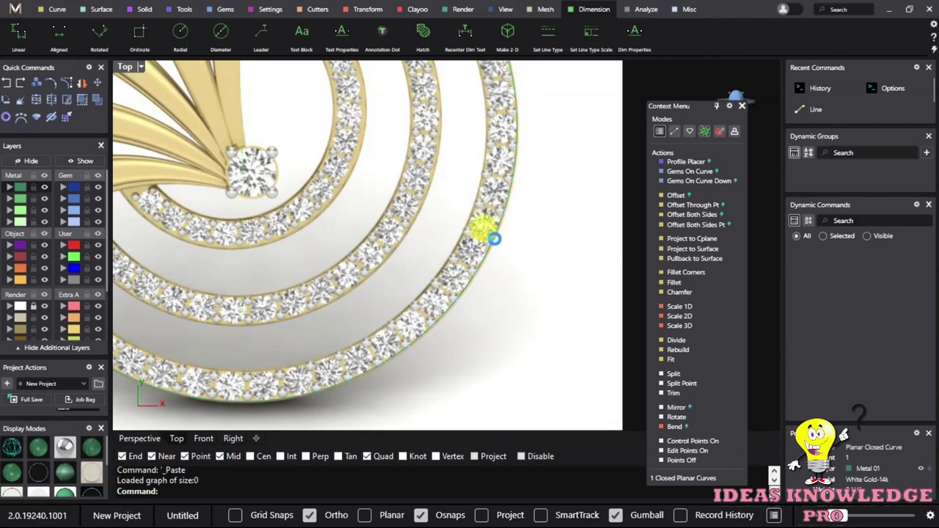
pyautogui.click(494, 238)
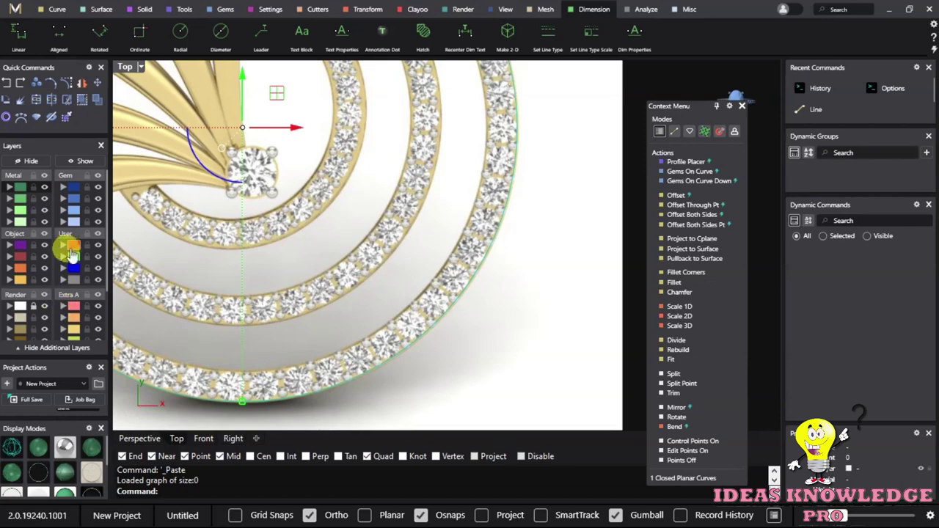
pyautogui.click(77, 247)
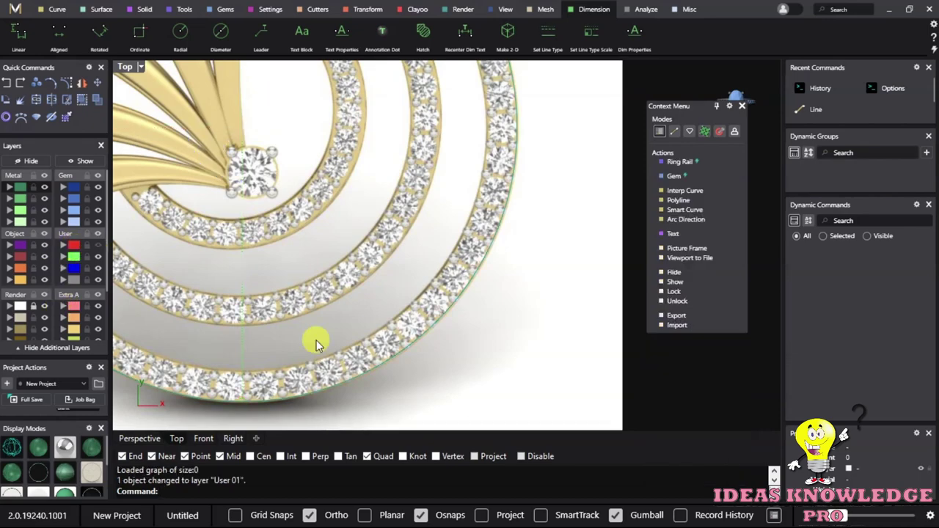
# Reselect the outer circle curve of the pendant.
pyautogui.click(497, 220)
pyautogui.scroll(-5, 487, 320)
pyautogui.scroll(3, 487, 320)
pyautogui.scroll(2, 496, 312)
pyautogui.scroll(2, 469, 279)
pyautogui.scroll(2, 440, 239)
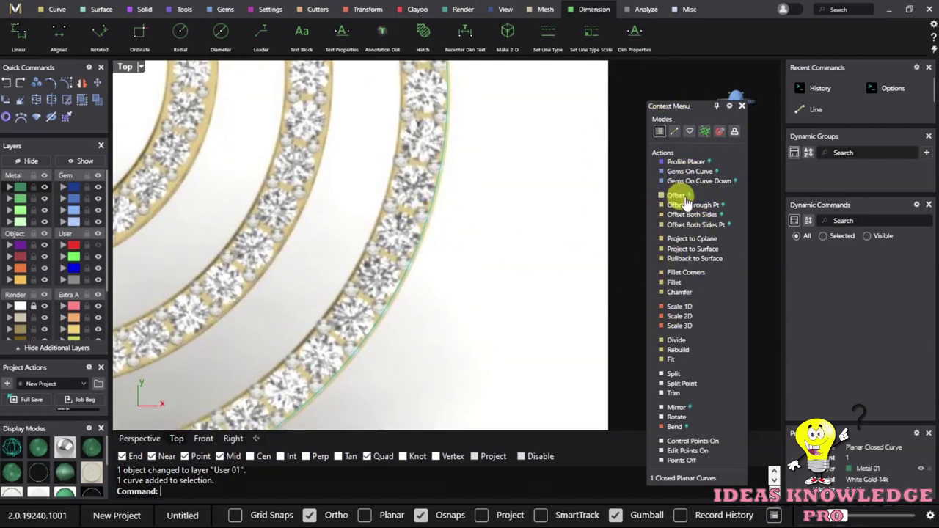
pyautogui.click(49, 10)
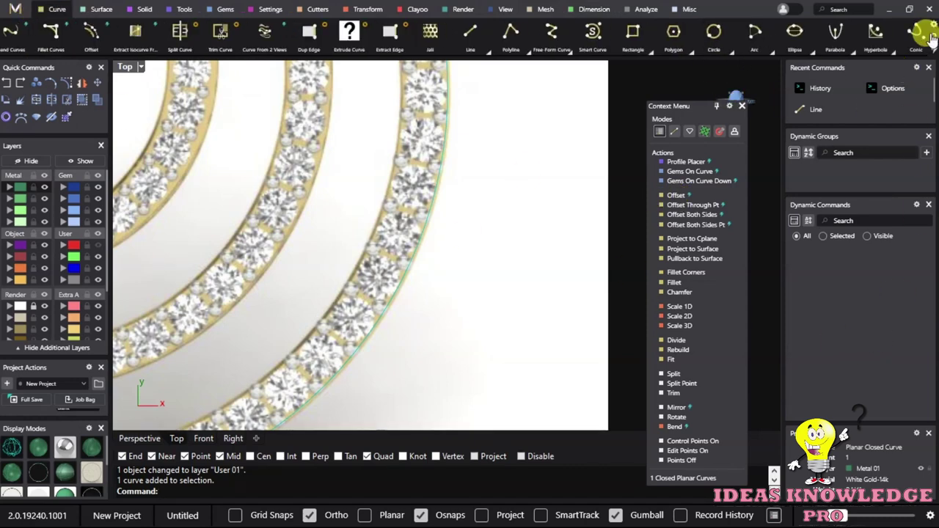
# Start an Offset of the selected outer ring curve from the Curve ribbon.
pyautogui.scroll(-1, 926, 37)
pyautogui.scroll(-1, 926, 37)
pyautogui.scroll(-2, 927, 38)
pyautogui.scroll(-2, 925, 38)
pyautogui.scroll(-3, 926, 36)
pyautogui.scroll(-1, 927, 37)
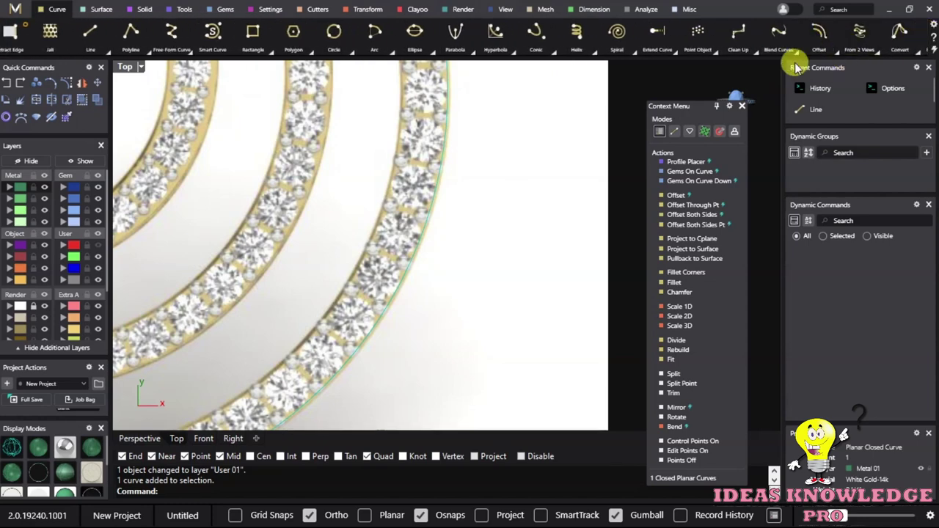
pyautogui.click(675, 195)
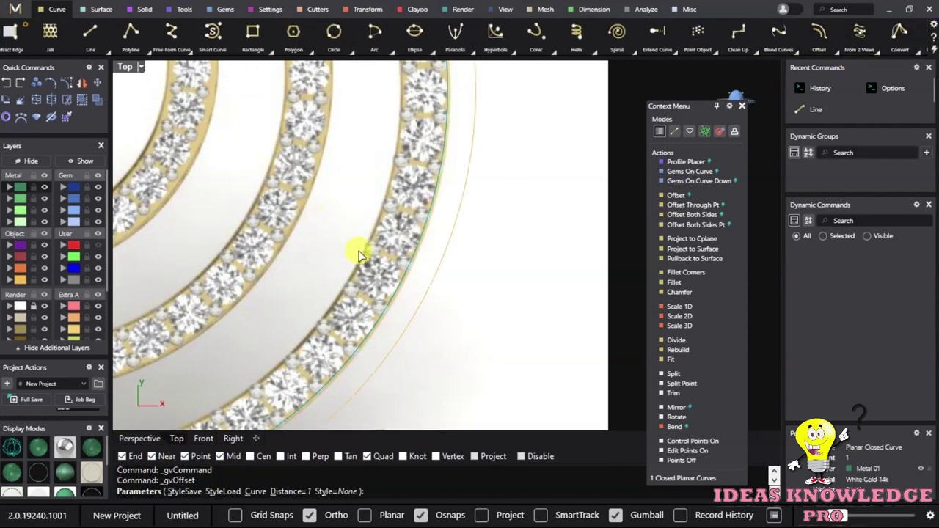
# Drag the offset Distance slider to preview an inward offset at about -1.4.
pyautogui.scroll(2, 480, 305)
pyautogui.scroll(-3, 469, 264)
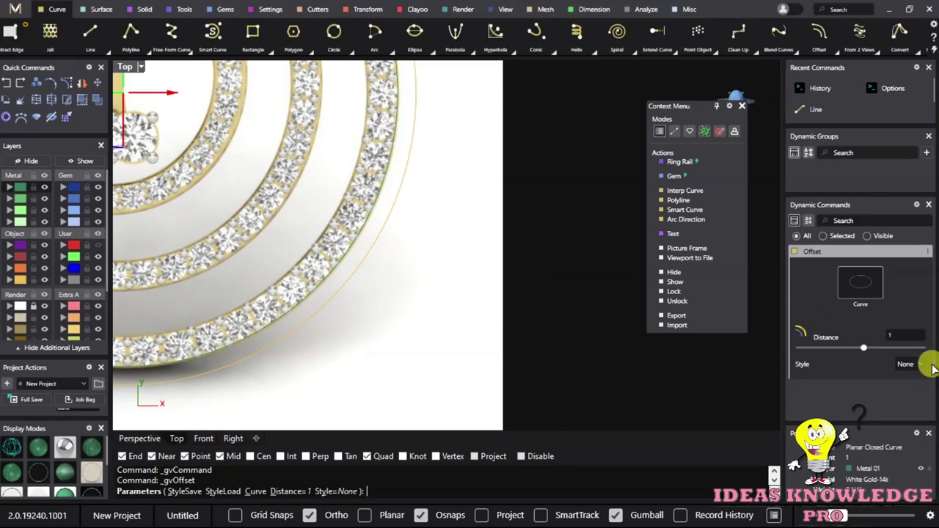
pyautogui.scroll(-2, 557, 306)
pyautogui.scroll(3, 429, 233)
pyautogui.scroll(2, 429, 234)
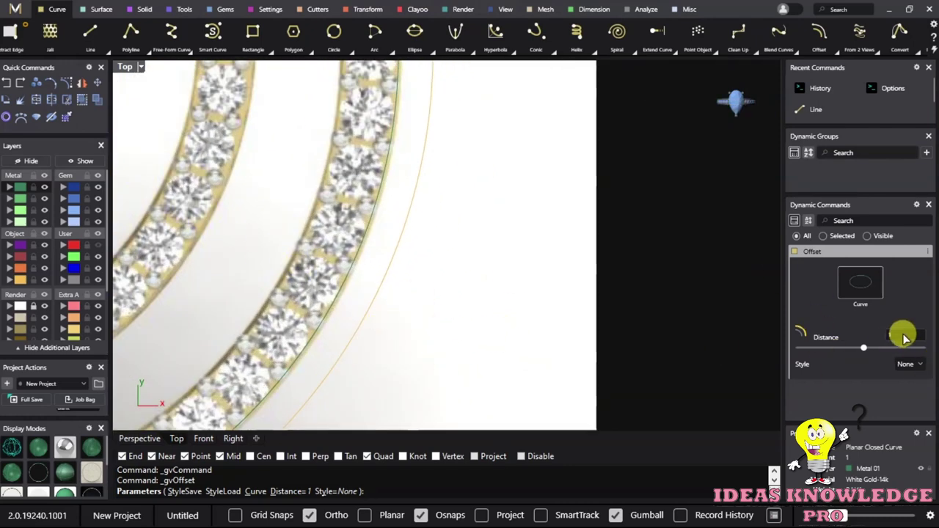
pyautogui.moveTo(863, 347); pyautogui.dragTo(858, 353)
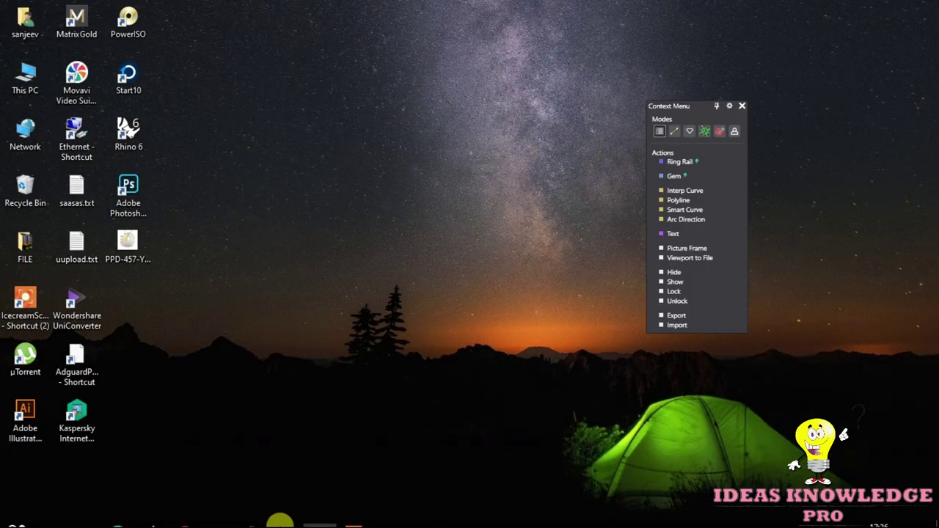
pyautogui.click(22, 504)
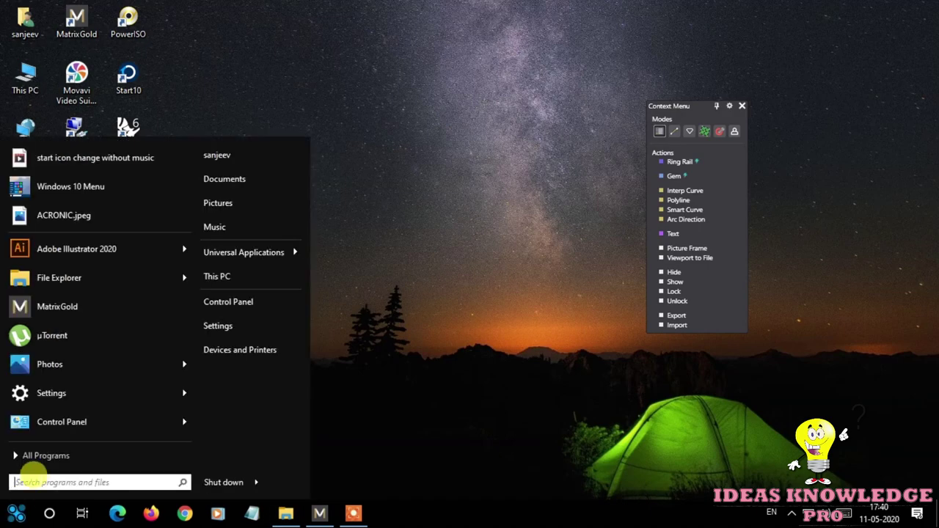
# Launch Windows Calculator and move it toward the screen centre.
pyautogui.write('cal')
pyautogui.click(73, 187)
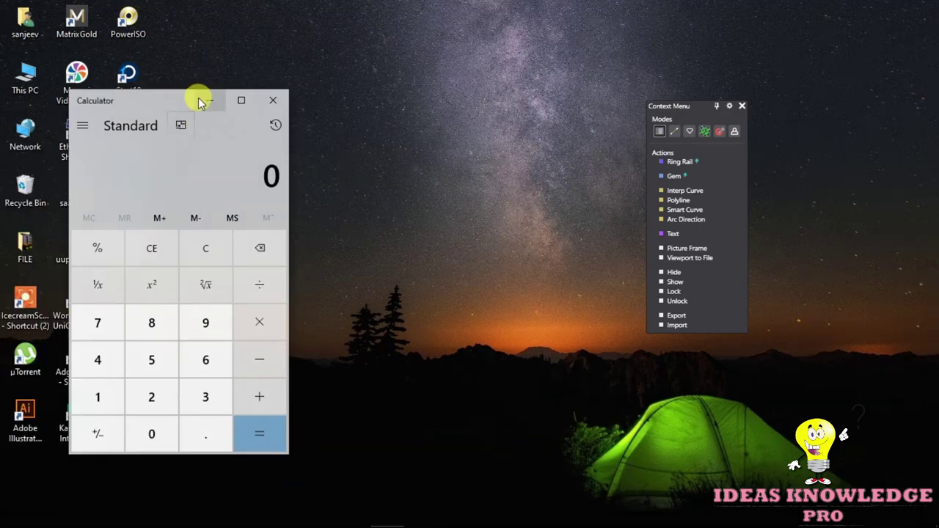
pyautogui.moveTo(199, 102); pyautogui.dragTo(333, 86)
# Total 1.3 + 0.15 + 0.15 to 1.6, then minimize Calculator and return to MatrixGold.
pyautogui.write('1.3')
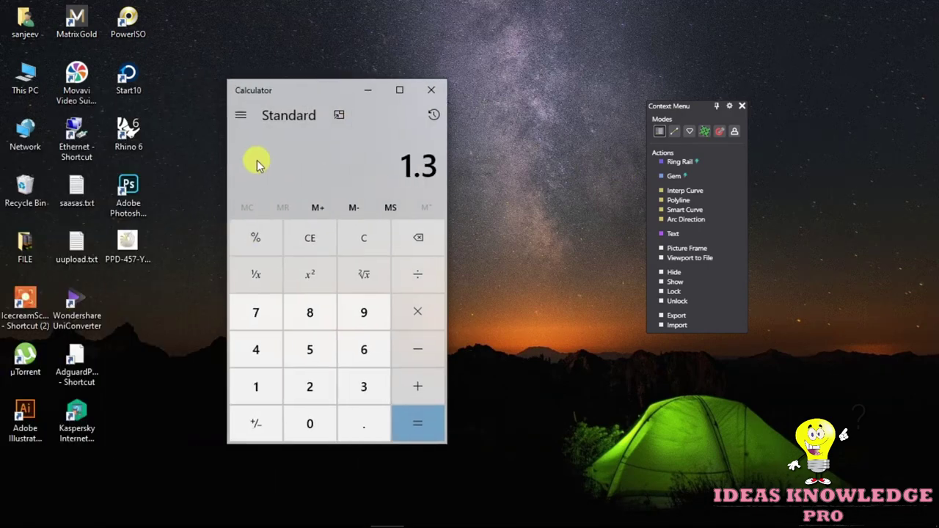
pyautogui.press('+')
pyautogui.write('.15')
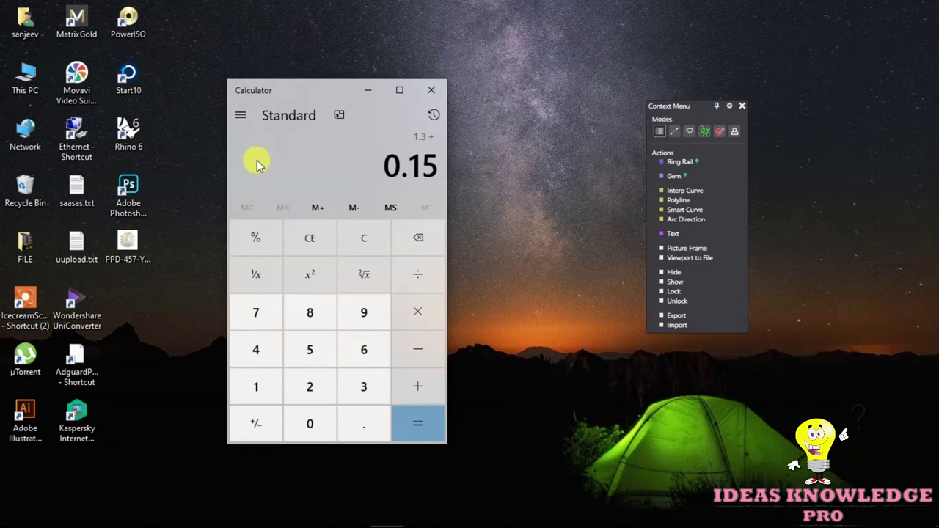
pyautogui.press('Return')
pyautogui.write('.15')
pyautogui.press('Return')
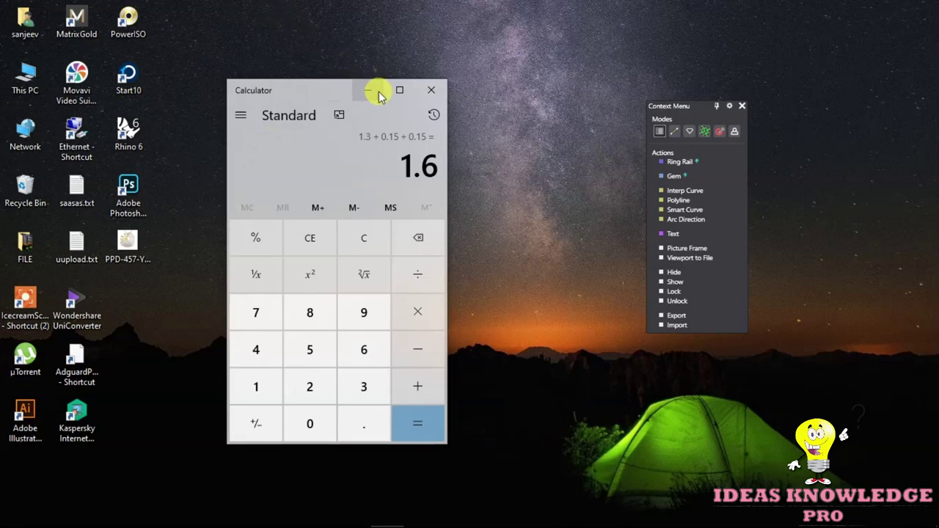
pyautogui.click(377, 91)
pyautogui.click(321, 517)
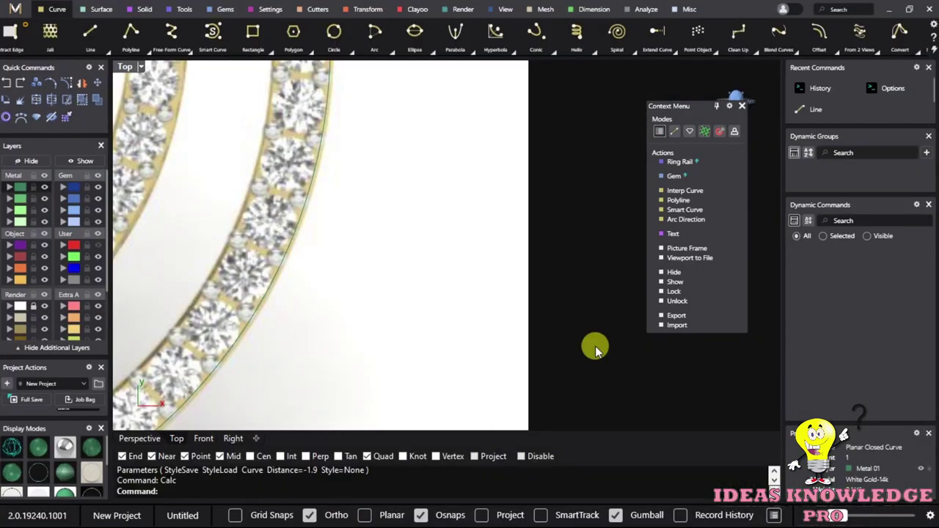
# Offset the outer ring curve inward with distance -1.6.
pyautogui.scroll(3, 299, 203)
pyautogui.scroll(2, 387, 255)
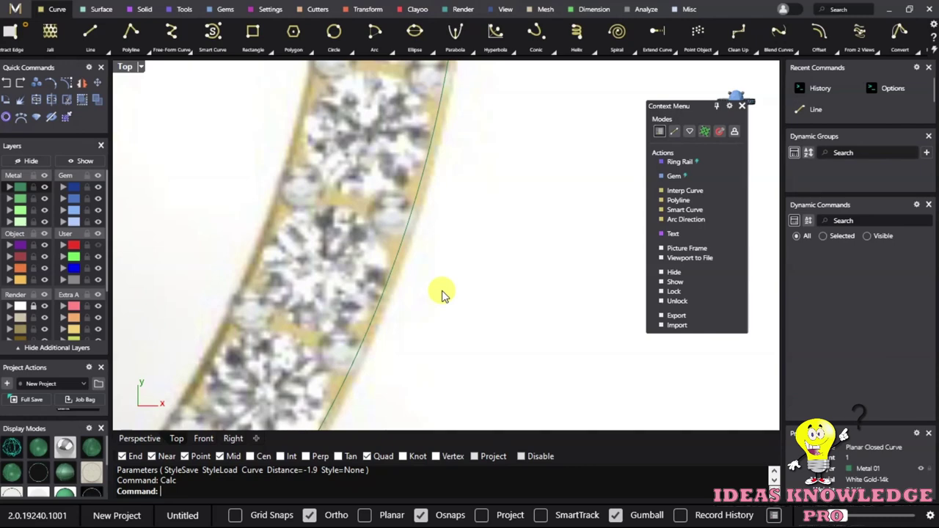
pyautogui.scroll(-3, 425, 272)
pyautogui.click(408, 248)
pyautogui.scroll(-2, 313, 232)
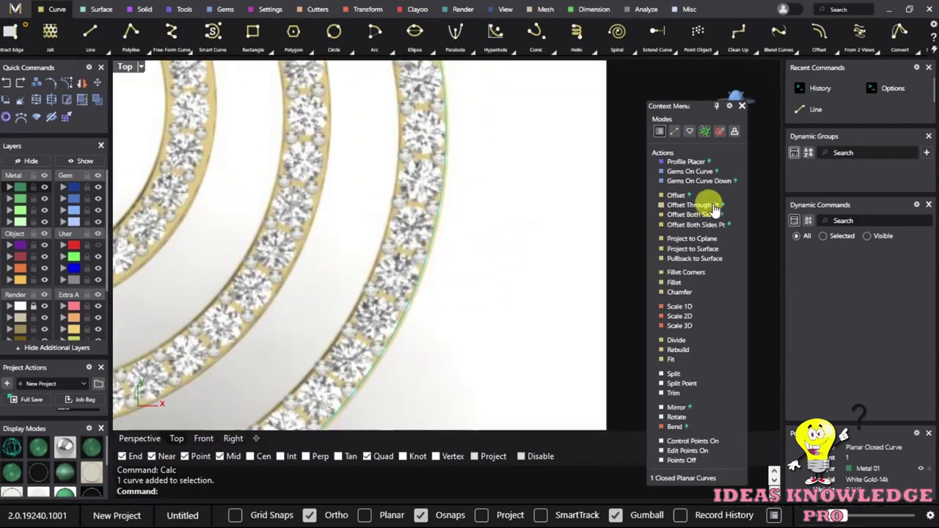
pyautogui.click(675, 197)
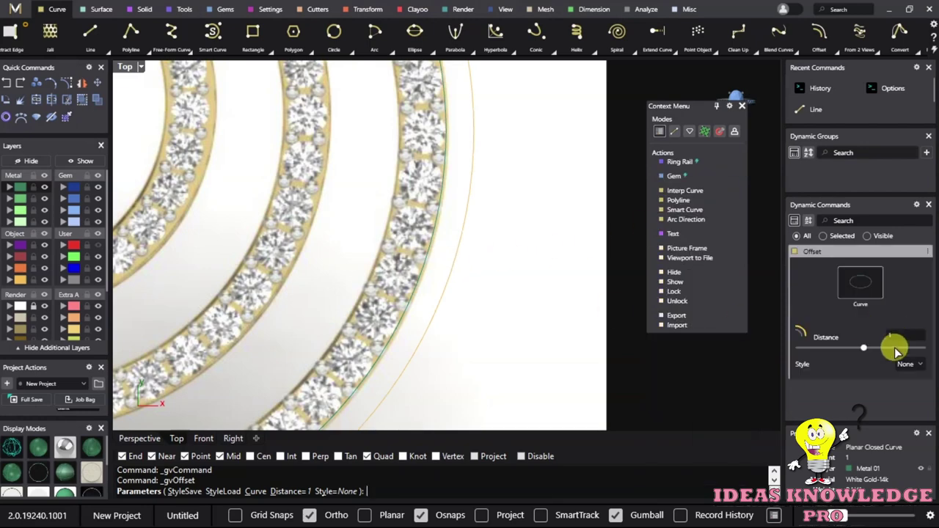
pyautogui.moveTo(864, 349); pyautogui.dragTo(856, 347)
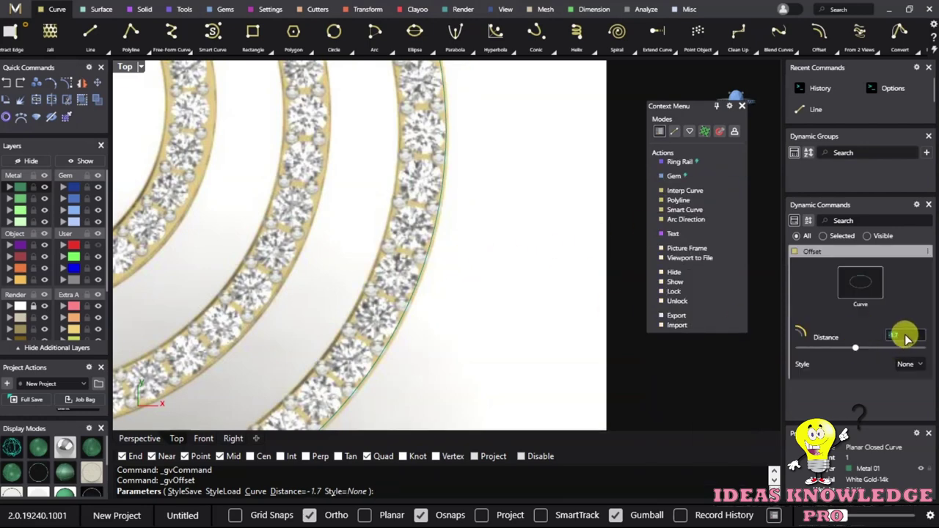
pyautogui.click(897, 336)
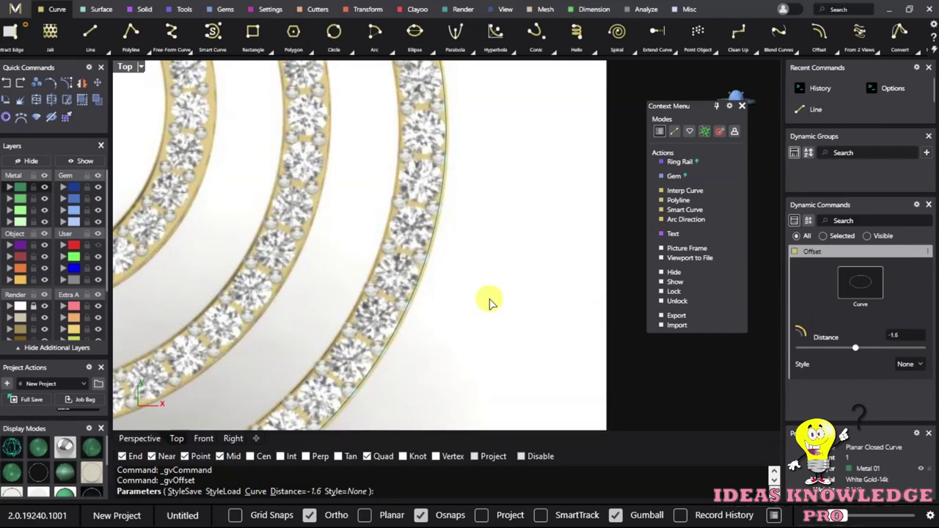
pyautogui.scroll(-2, 440, 279)
pyautogui.press('Return')
# Select both ring curves to check the new offset, then clear the selection.
pyautogui.click(403, 225)
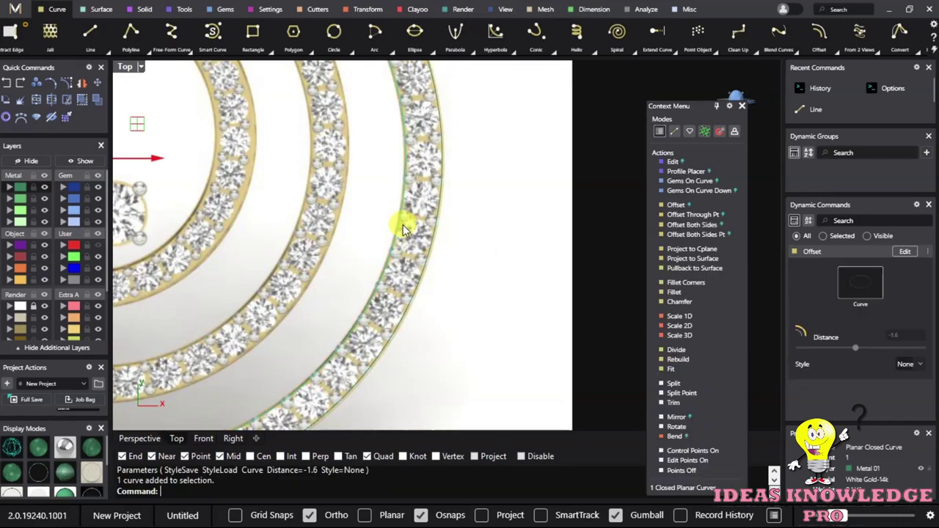
pyautogui.click(490, 227)
pyautogui.moveTo(444, 269); pyautogui.dragTo(389, 229)
pyautogui.scroll(-5, 389, 229)
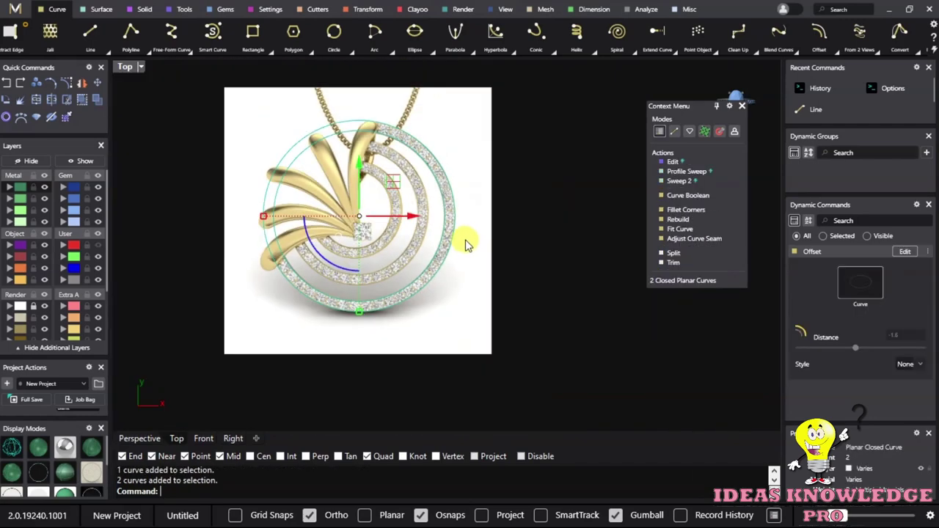
pyautogui.scroll(4, 409, 257)
pyautogui.press('Escape')
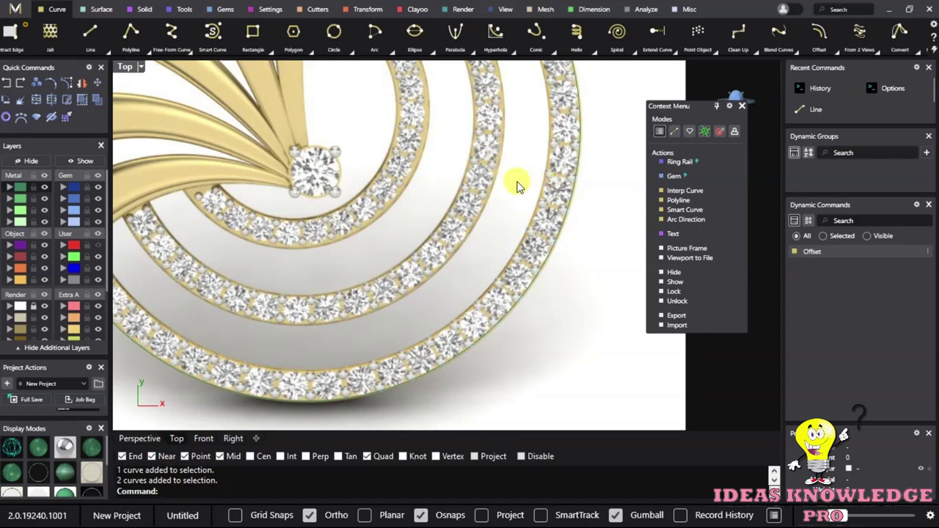
pyautogui.scroll(2, 517, 186)
pyautogui.scroll(-1, 510, 168)
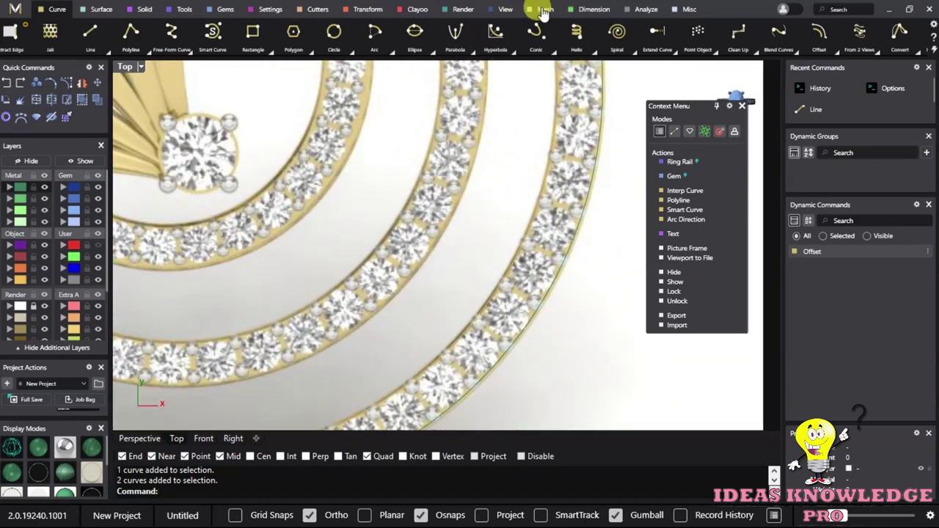
pyautogui.click(544, 9)
pyautogui.click(644, 9)
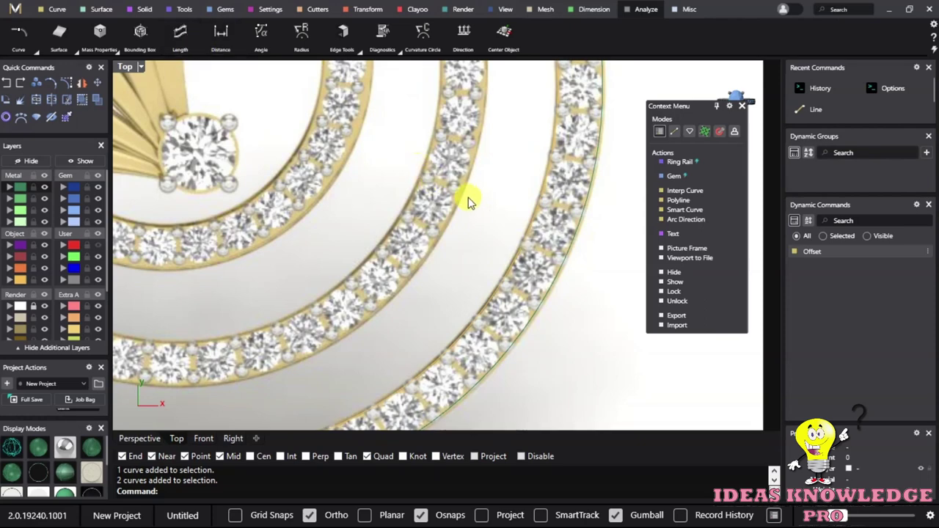
pyautogui.click(672, 190)
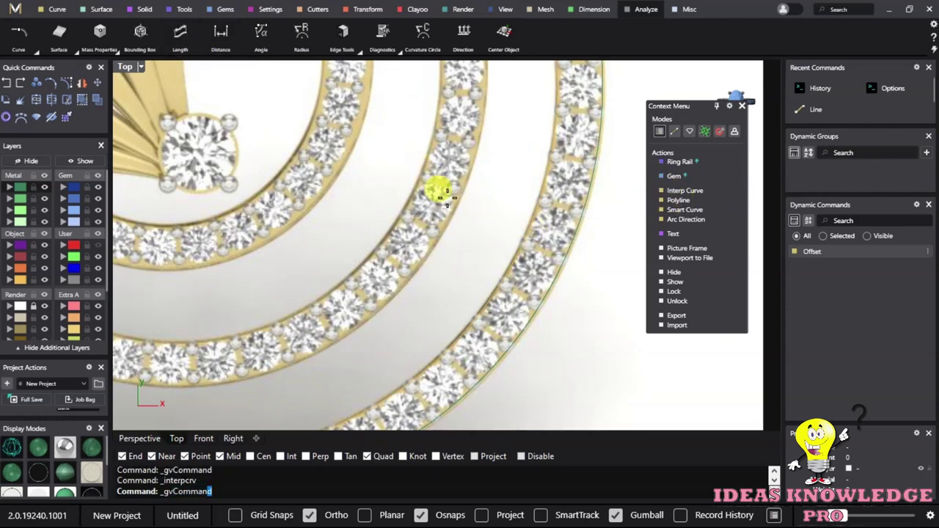
pyautogui.click(456, 200)
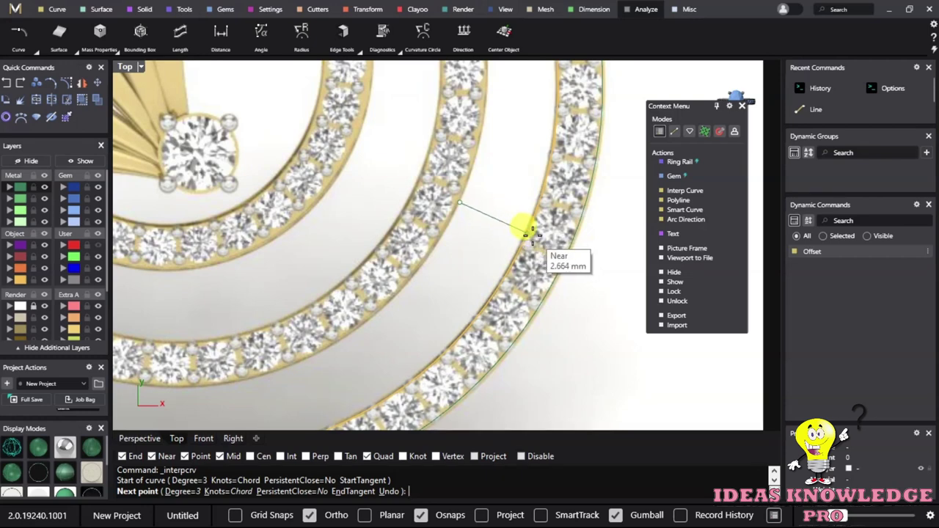
pyautogui.click(57, 9)
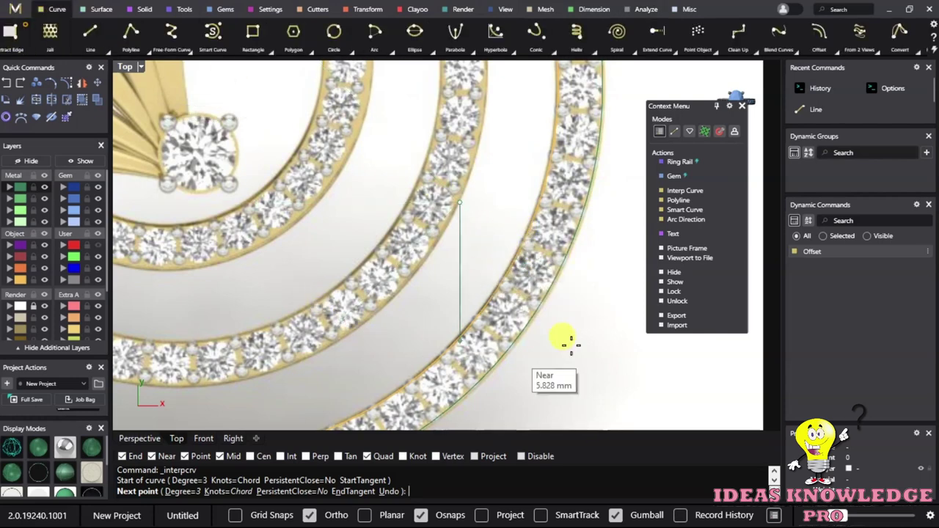
pyautogui.press('Escape')
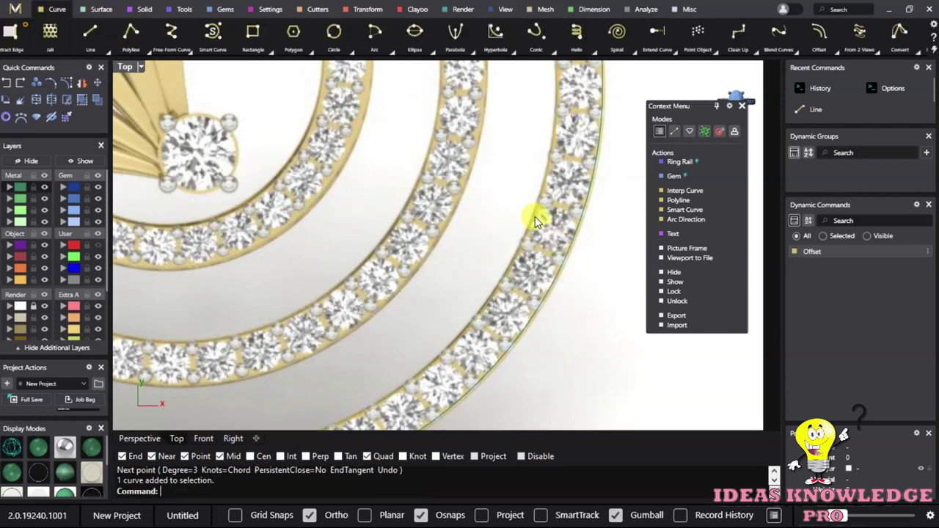
pyautogui.click(534, 217)
pyautogui.scroll(-2, 618, 87)
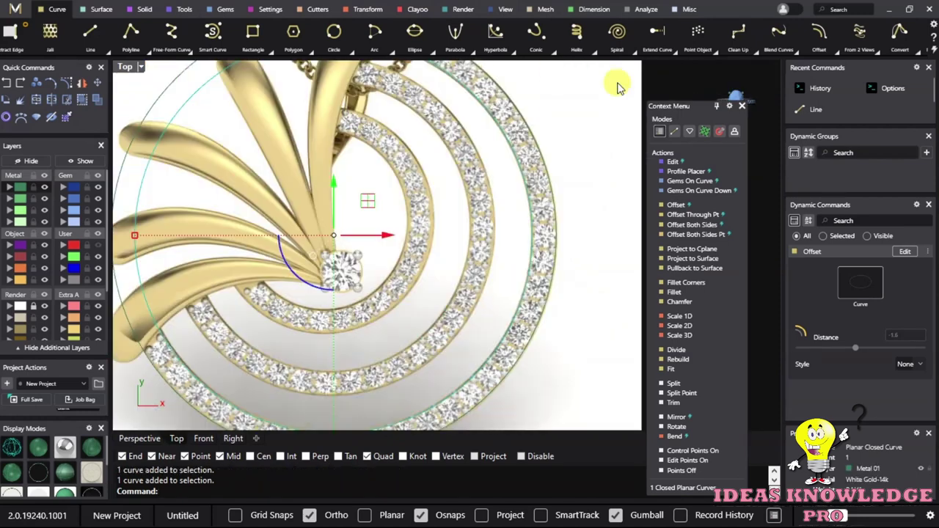
# Offset the selected outer ring curve by 0.15 on the chosen side.
pyautogui.click(834, 53)
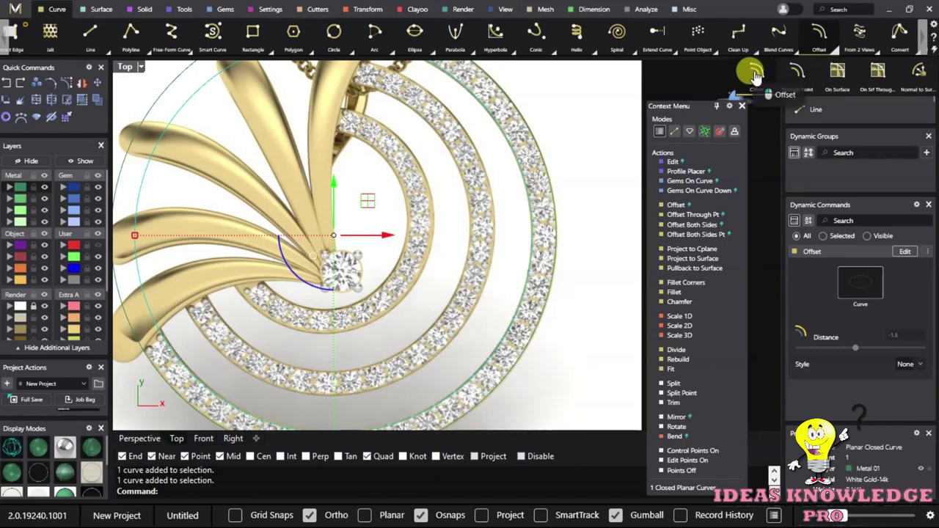
pyautogui.click(755, 71)
pyautogui.scroll(4, 486, 235)
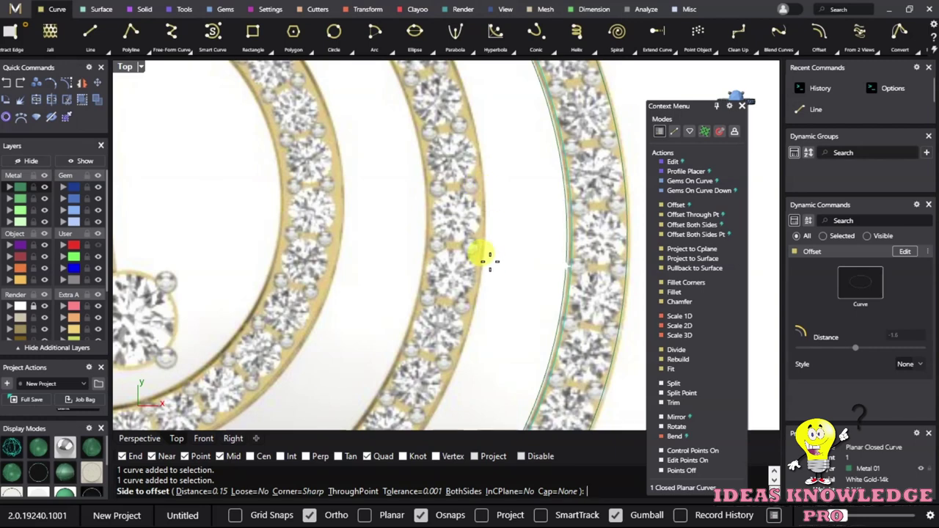
pyautogui.click(491, 265)
# Repeat the Offset on the ring curve with distance 2.5.
pyautogui.press('Return')
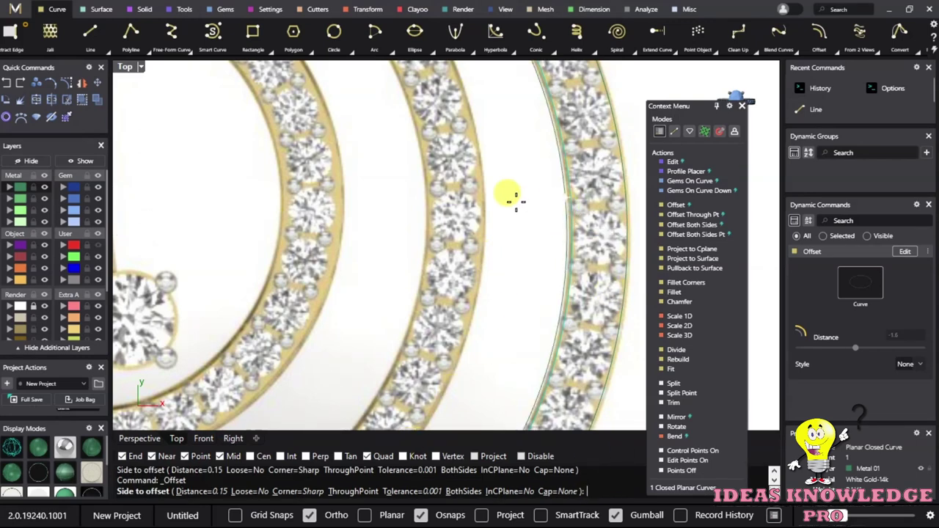
pyautogui.write('2.5')
pyautogui.press('Return')
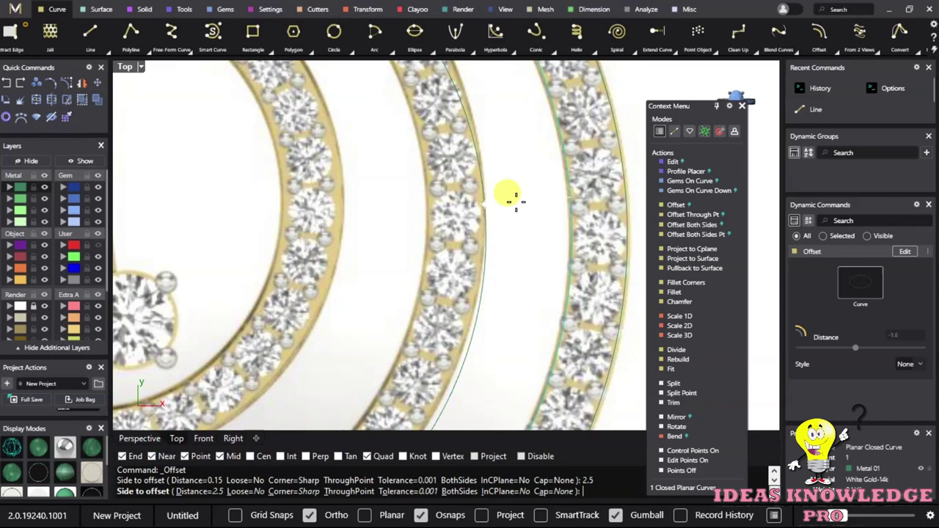
pyautogui.scroll(-5, 504, 199)
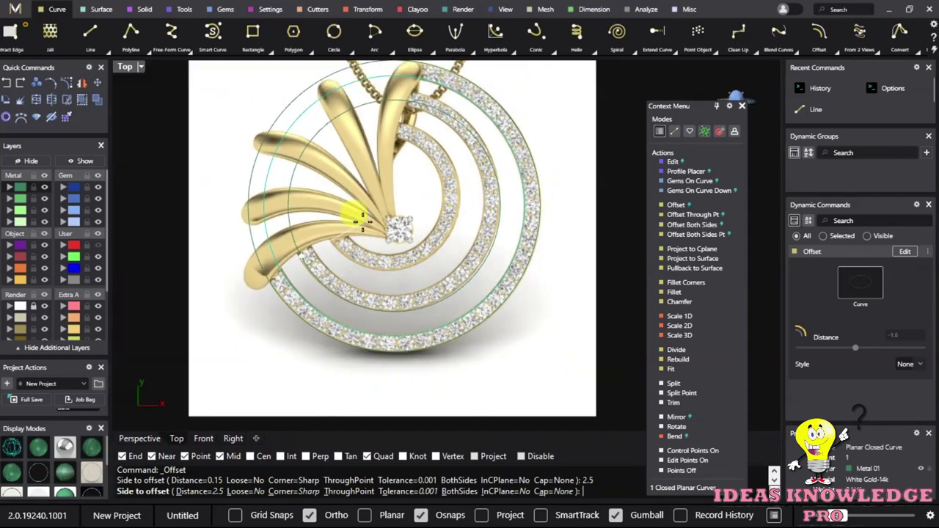
pyautogui.scroll(3, 413, 126)
pyautogui.scroll(-1, 498, 193)
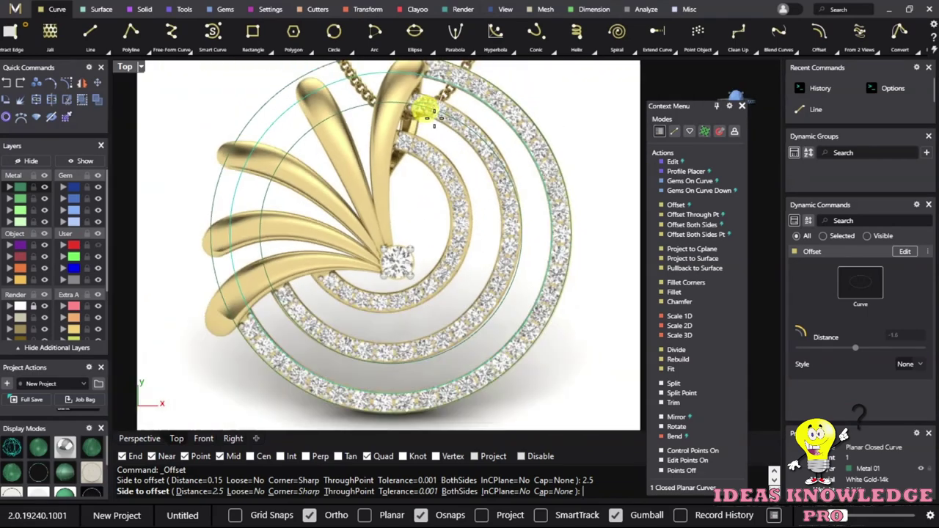
pyautogui.scroll(2, 432, 110)
pyautogui.scroll(1, 444, 81)
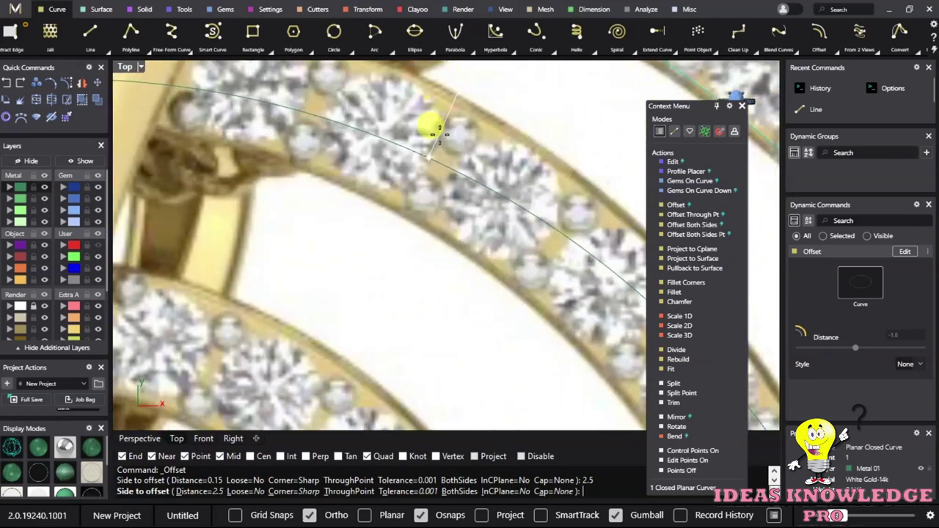
pyautogui.scroll(1, 449, 95)
pyautogui.scroll(-3, 455, 102)
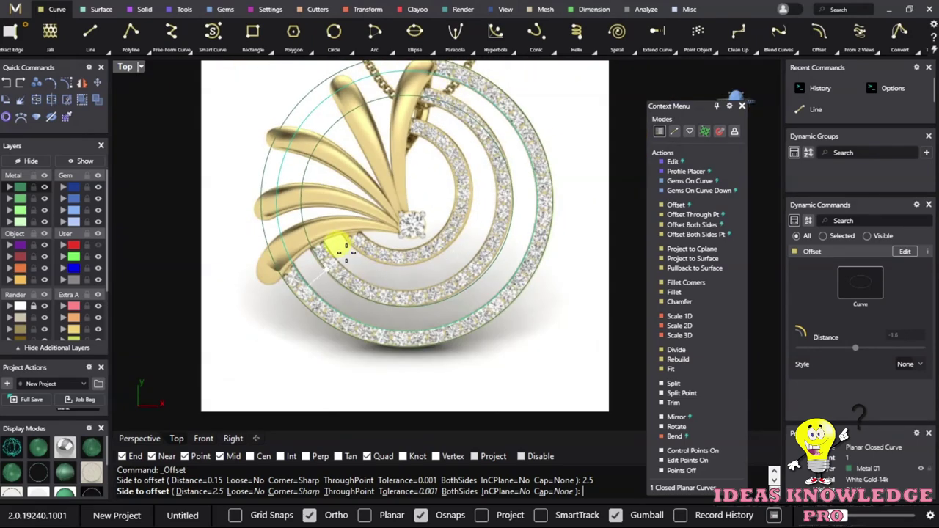
pyautogui.scroll(2, 334, 258)
pyautogui.scroll(-3, 430, 182)
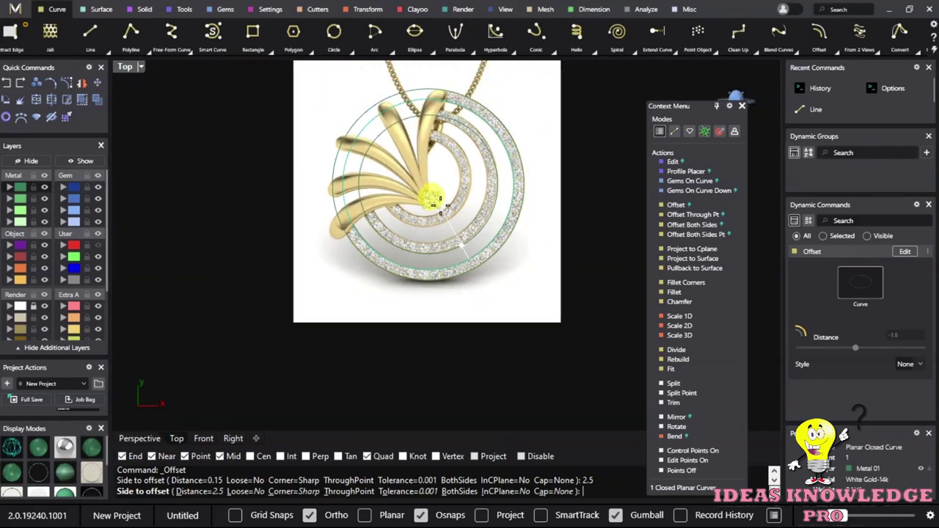
pyautogui.scroll(2, 446, 165)
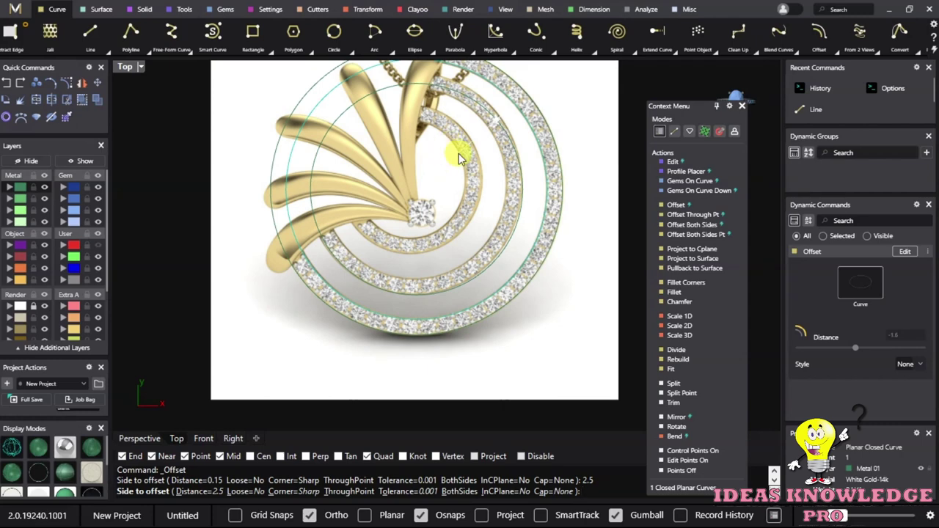
# Place the 2.5 offset ring curve on the inner side.
pyautogui.click(458, 158)
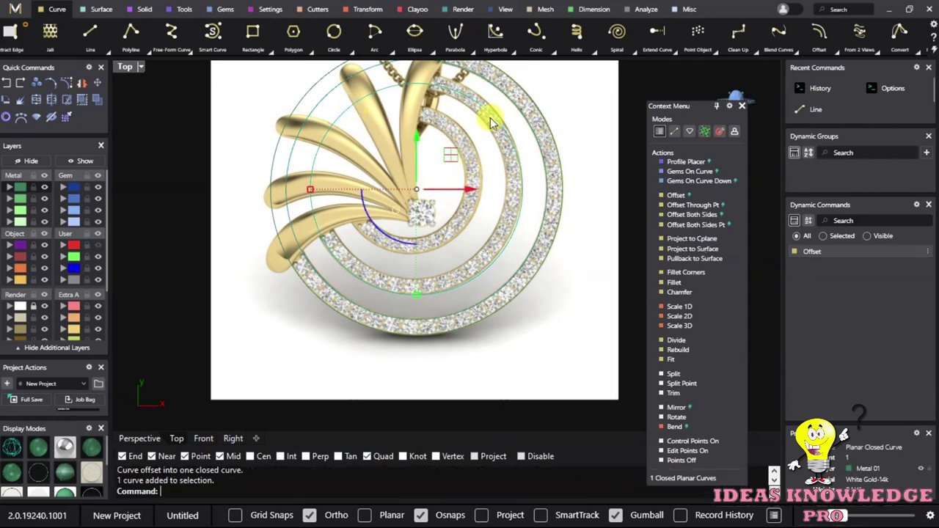
pyautogui.scroll(2, 432, 123)
pyautogui.scroll(-2, 472, 168)
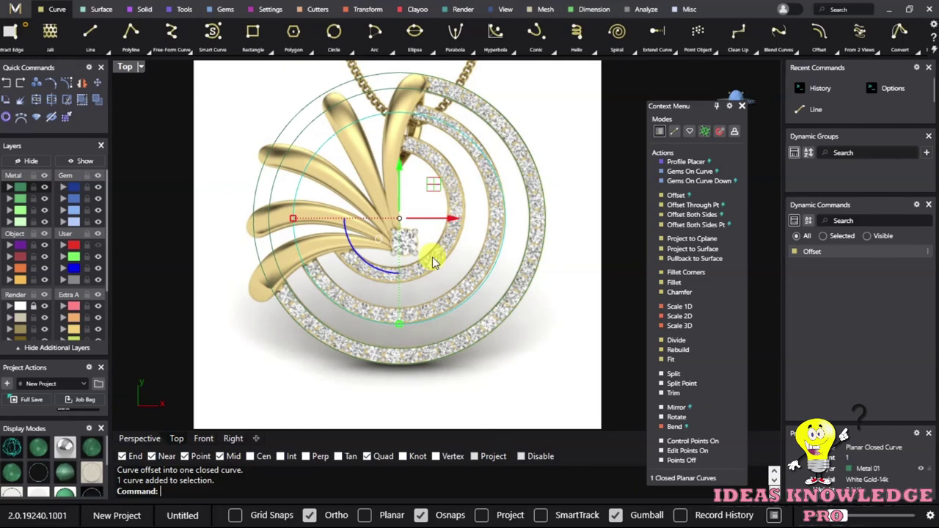
pyautogui.scroll(3, 302, 210)
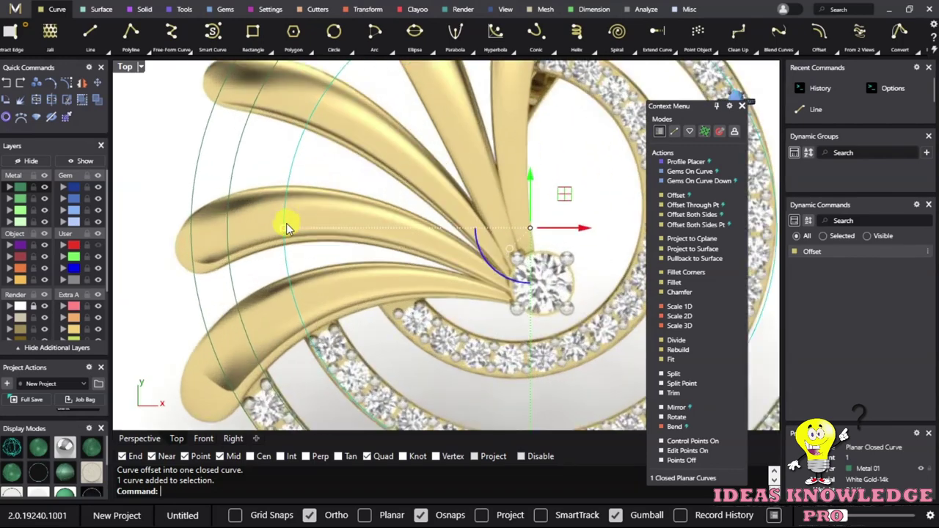
# Scale the offset ring curve slightly toward the leaf prongs.
pyautogui.moveTo(283, 230); pyautogui.dragTo(270, 228)
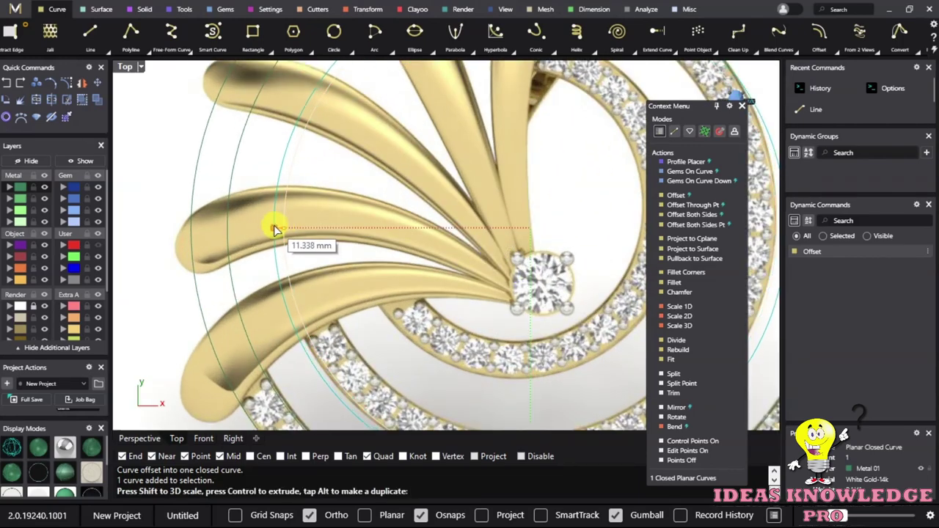
pyautogui.scroll(-1, 469, 216)
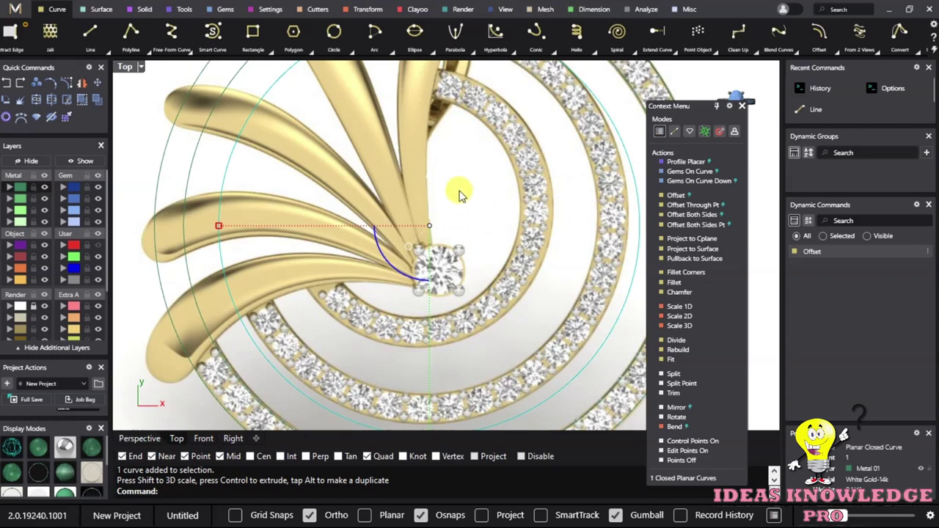
pyautogui.moveTo(470, 192); pyautogui.dragTo(455, 185)
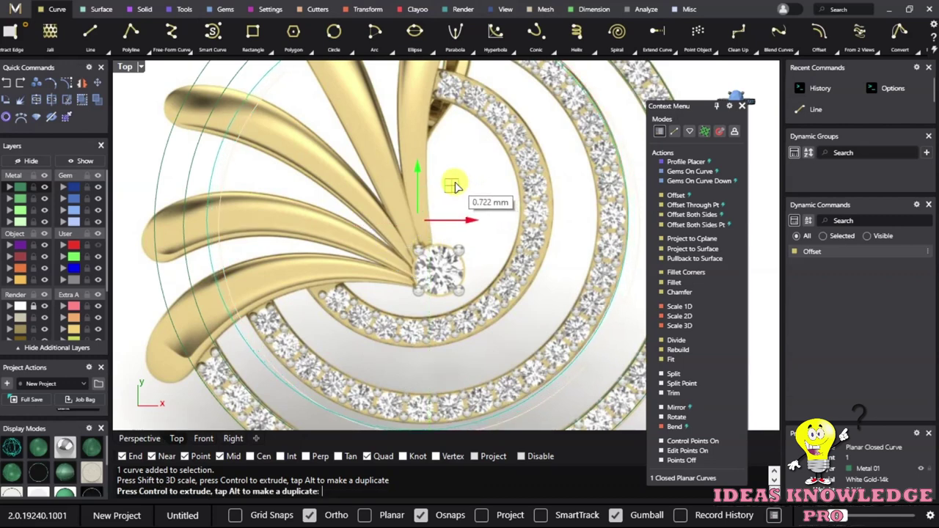
pyautogui.moveTo(454, 186); pyautogui.dragTo(456, 183)
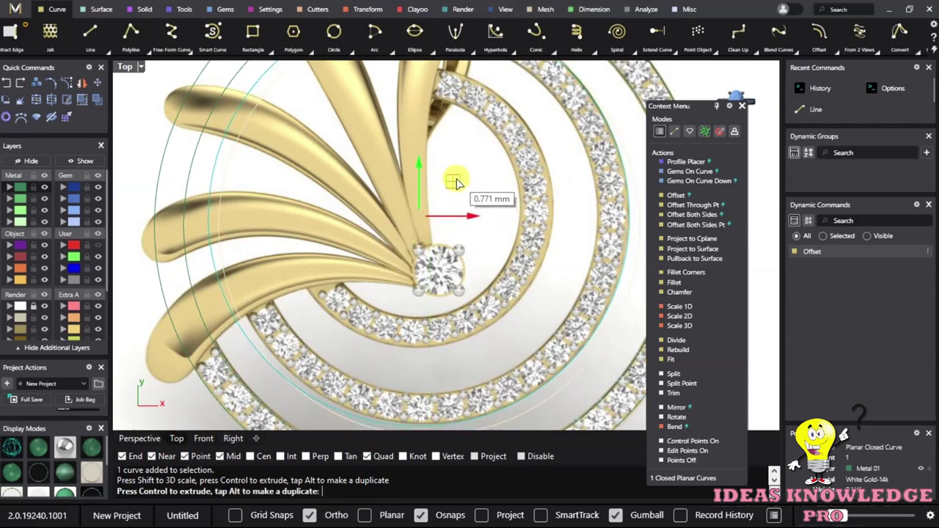
pyautogui.scroll(-3, 448, 253)
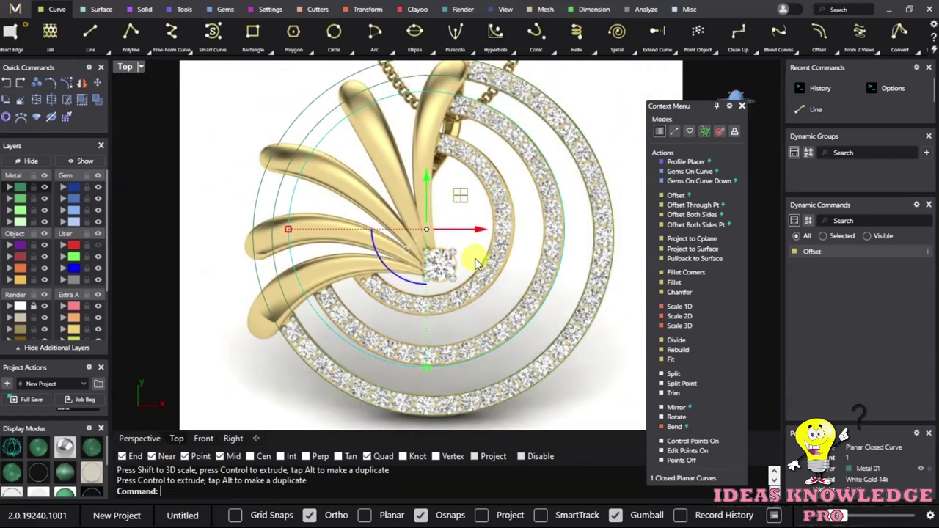
pyautogui.scroll(3, 294, 236)
pyautogui.scroll(1, 260, 213)
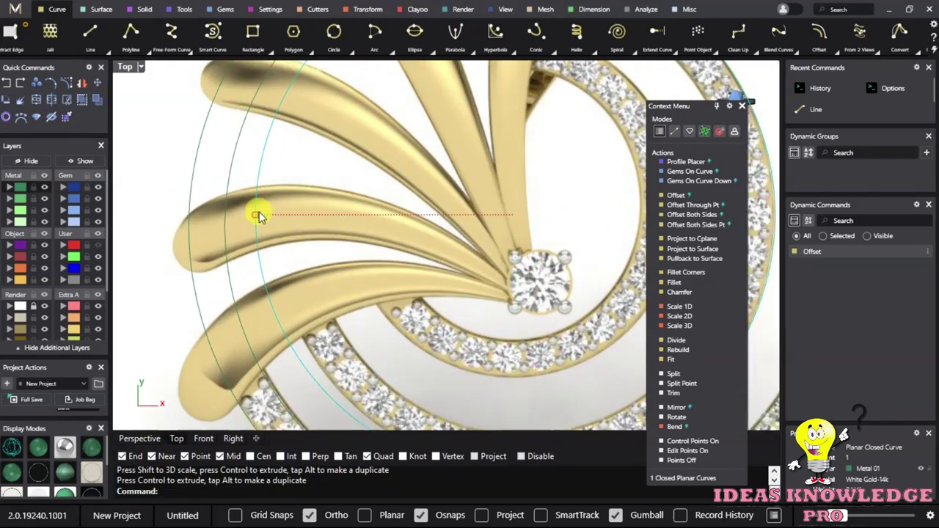
# Resize the circular curve from its centre and shift it a fraction of a millimetre.
pyautogui.moveTo(259, 214); pyautogui.dragTo(262, 215)
pyautogui.click(269, 212)
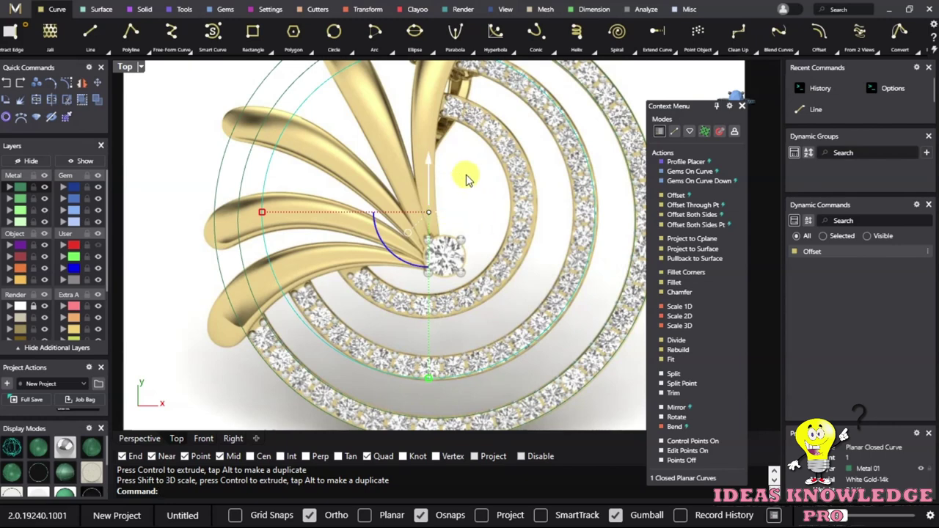
pyautogui.press('Escape')
pyautogui.moveTo(470, 178); pyautogui.dragTo(469, 180)
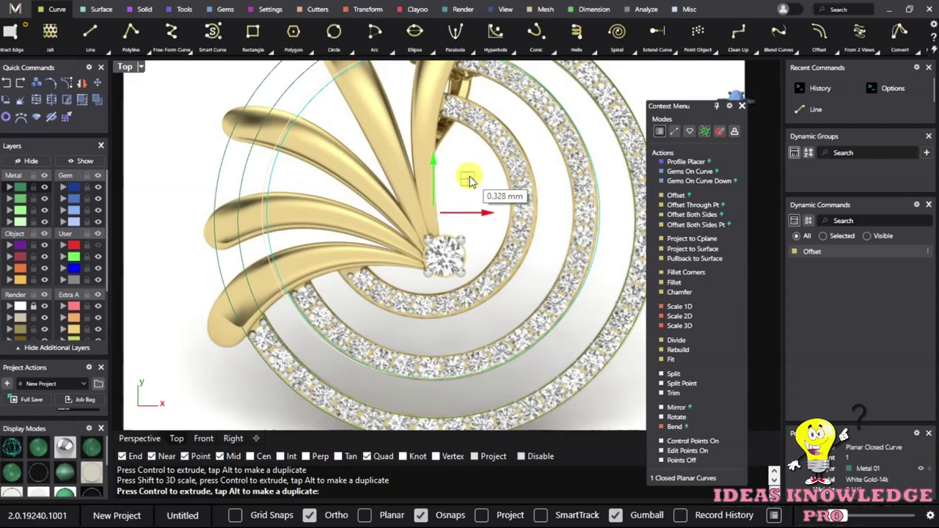
# Nudge the curves about 0.07 mm into their final position.
pyautogui.scroll(-2, 470, 180)
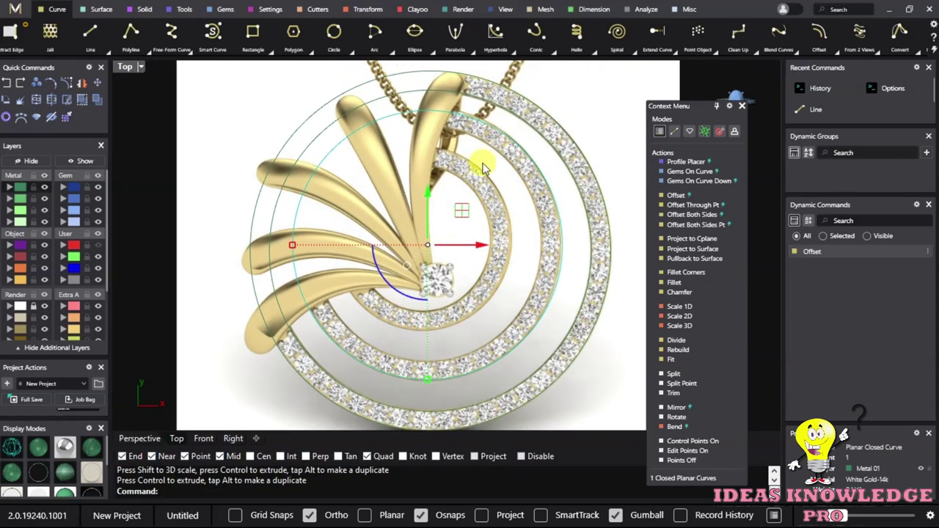
pyautogui.scroll(3, 315, 253)
pyautogui.scroll(2, 308, 248)
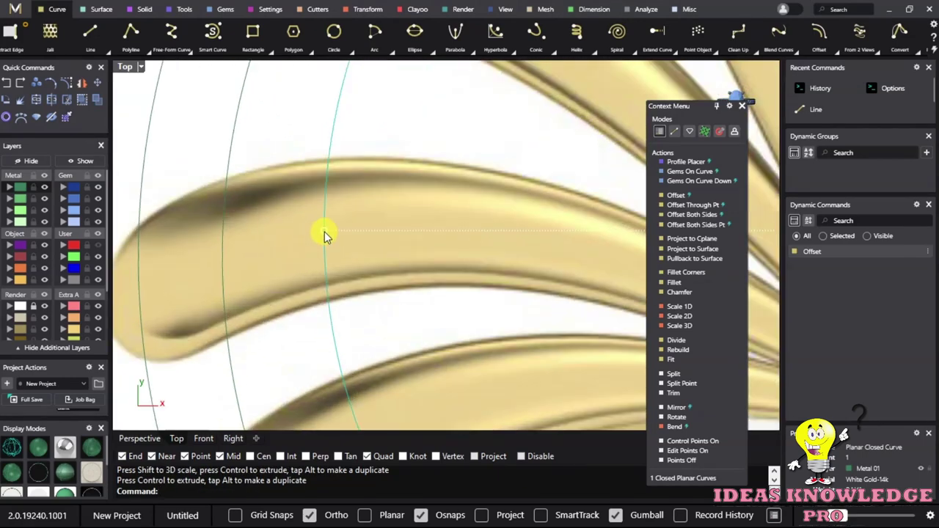
pyautogui.scroll(-2, 272, 231)
pyautogui.scroll(-2, 403, 184)
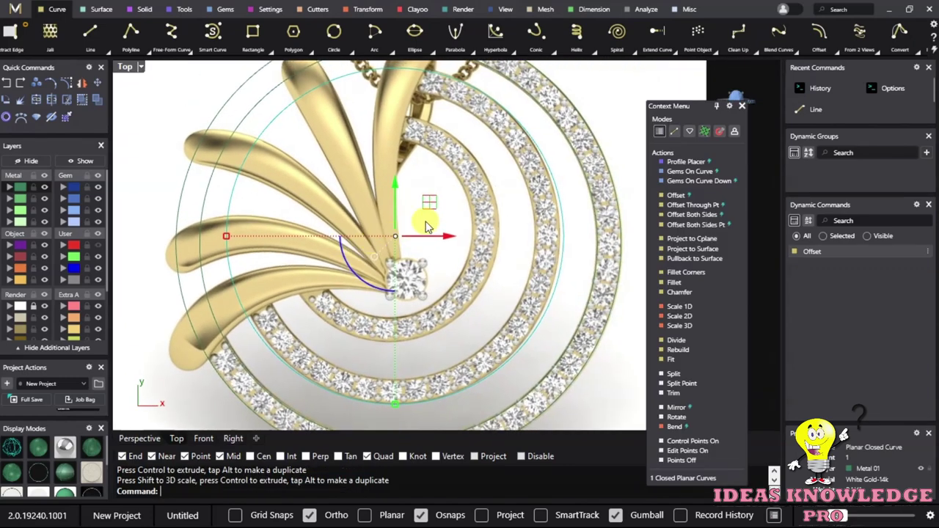
pyautogui.scroll(-1, 427, 207)
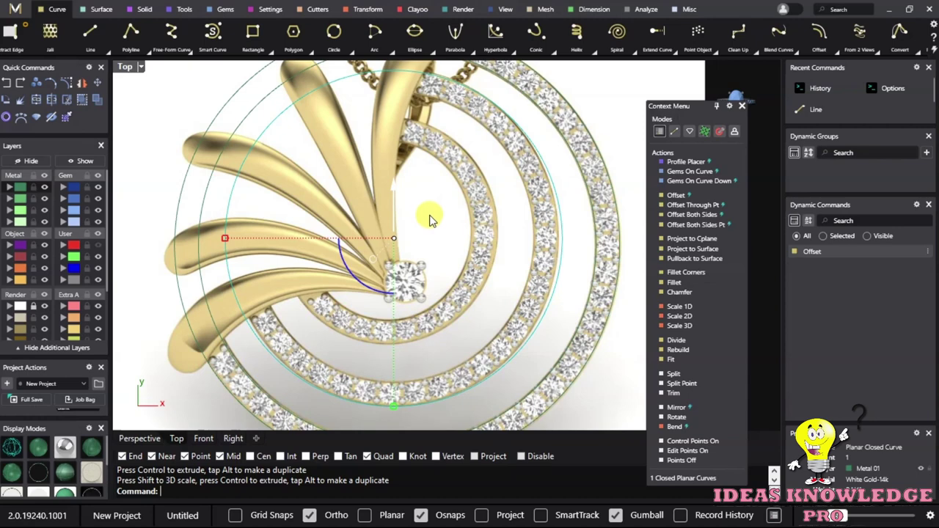
pyautogui.moveTo(430, 220); pyautogui.dragTo(428, 213)
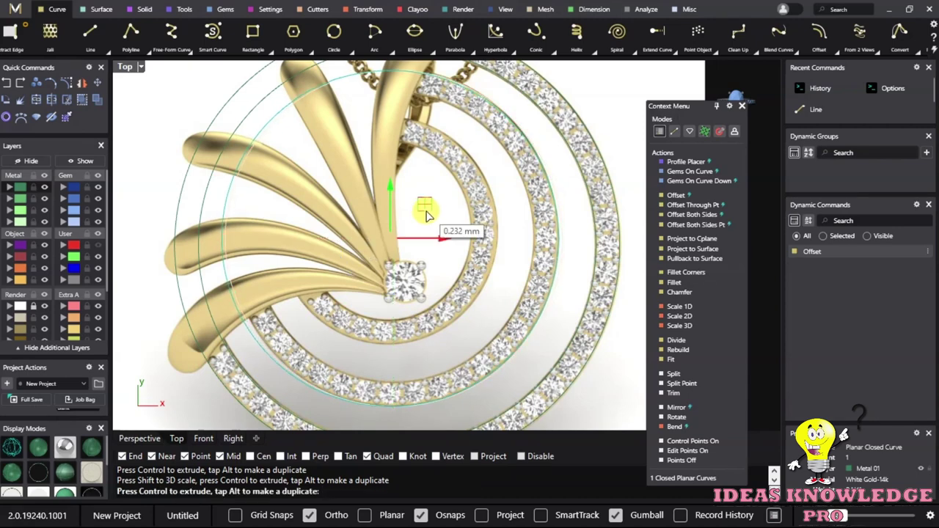
pyautogui.moveTo(428, 213); pyautogui.dragTo(430, 214)
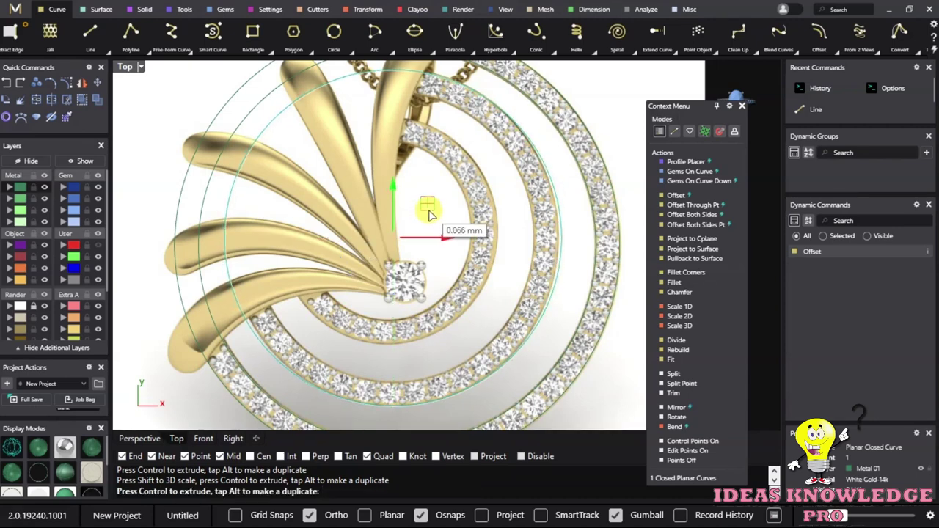
pyautogui.moveTo(427, 211); pyautogui.dragTo(429, 213)
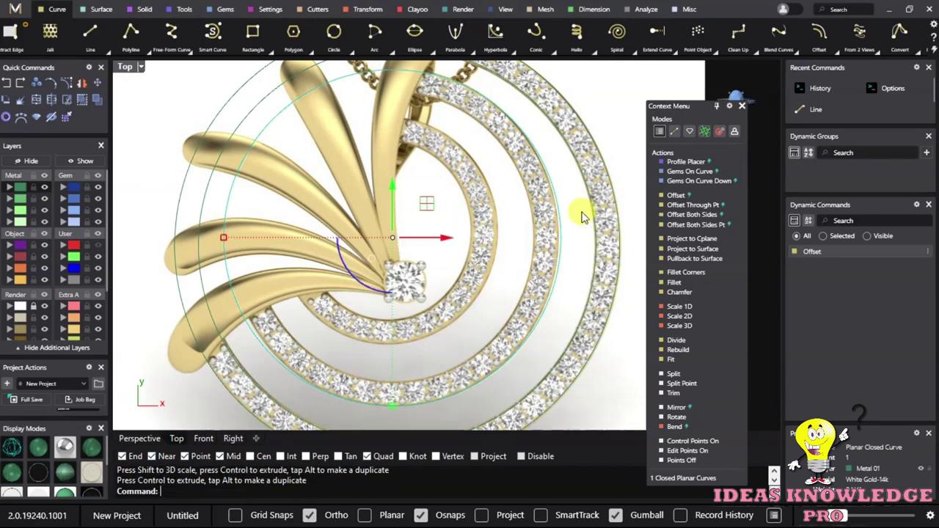
# Window-select both edge curves of the right gem ring.
pyautogui.scroll(-3, 572, 198)
pyautogui.scroll(4, 528, 234)
pyautogui.scroll(3, 517, 283)
pyautogui.scroll(-3, 518, 286)
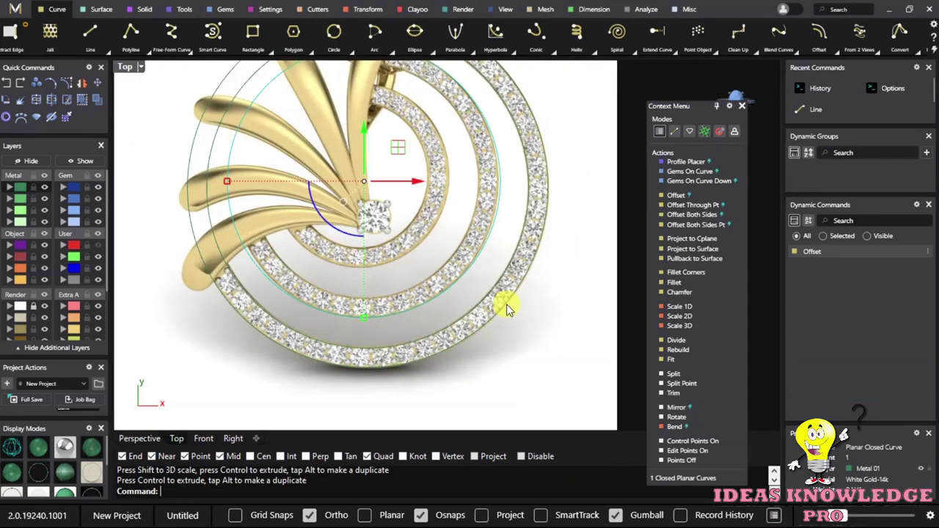
pyautogui.scroll(3, 506, 297)
pyautogui.scroll(2, 514, 286)
pyautogui.moveTo(570, 288); pyautogui.dragTo(478, 226)
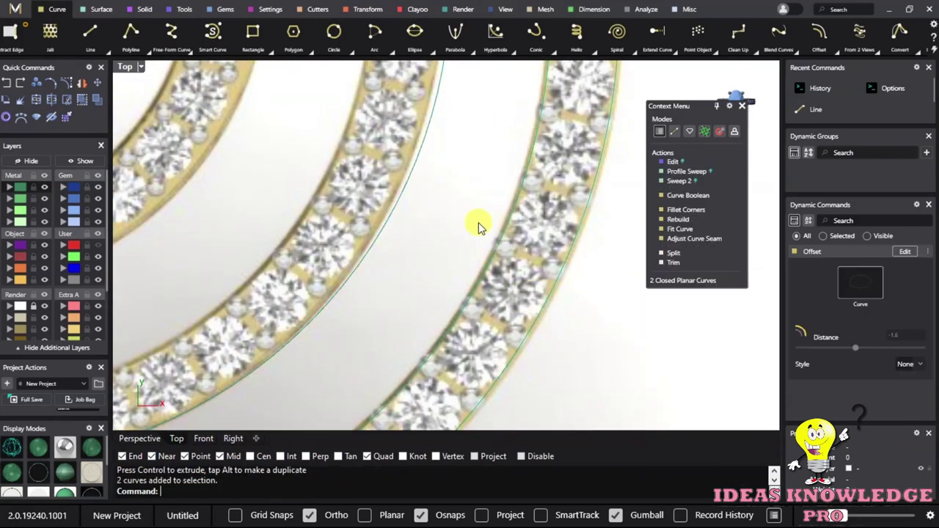
pyautogui.scroll(-3, 513, 308)
pyautogui.scroll(-2, 514, 294)
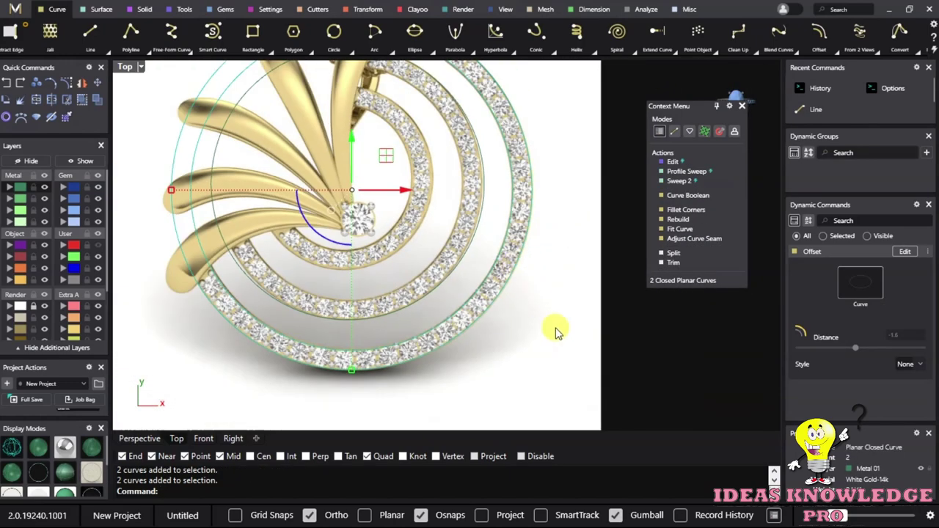
# Move the three selected diamond-band ring curves onto the User 03 layer.
pyautogui.keyDown('shift'); pyautogui.click(522, 296); pyautogui.keyUp('shift')
pyautogui.keyDown('shift'); pyautogui.click(534, 103); pyautogui.keyUp('shift')
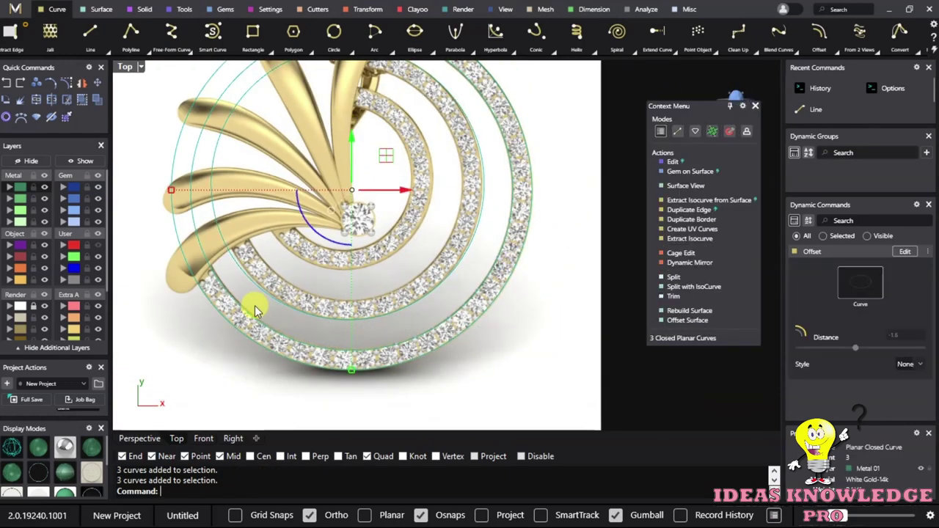
pyautogui.click(63, 269)
# Select the outer ring curves and the gem ring's edge curves, then clear the selection.
pyautogui.scroll(2, 472, 304)
pyautogui.click(472, 293)
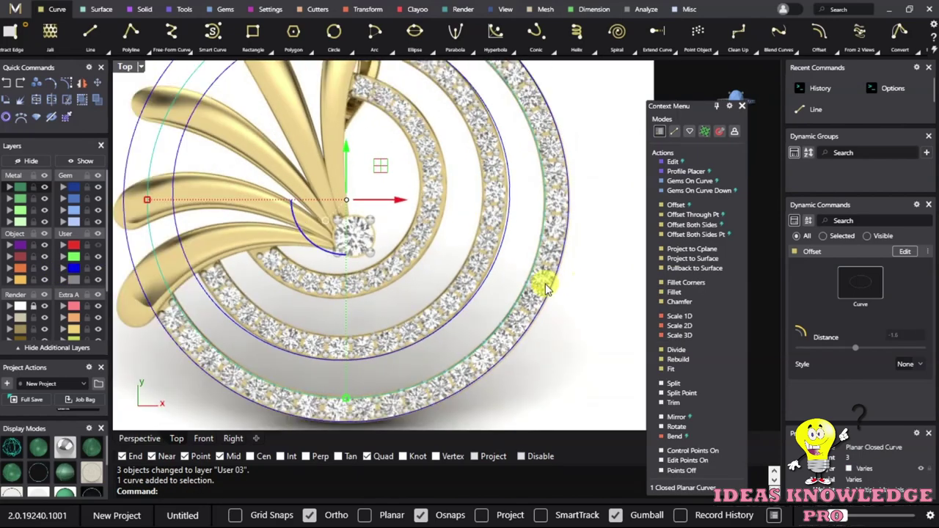
pyautogui.scroll(-2, 443, 242)
pyautogui.scroll(2, 443, 242)
pyautogui.keyDown('shift'); pyautogui.click(517, 272); pyautogui.keyUp('shift')
pyautogui.scroll(-2, 536, 283)
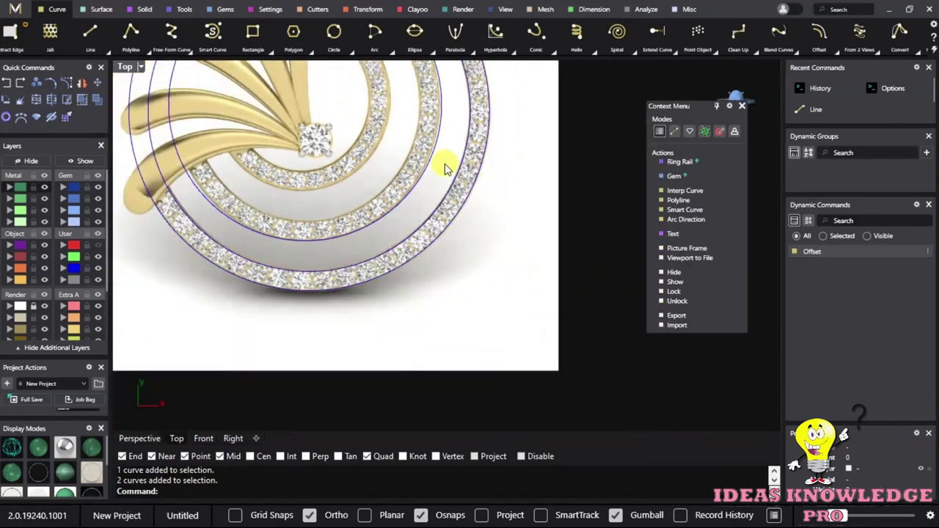
pyautogui.scroll(2, 446, 162)
pyautogui.scroll(-2, 455, 227)
pyautogui.scroll(3, 469, 220)
pyautogui.moveTo(548, 279); pyautogui.dragTo(429, 216)
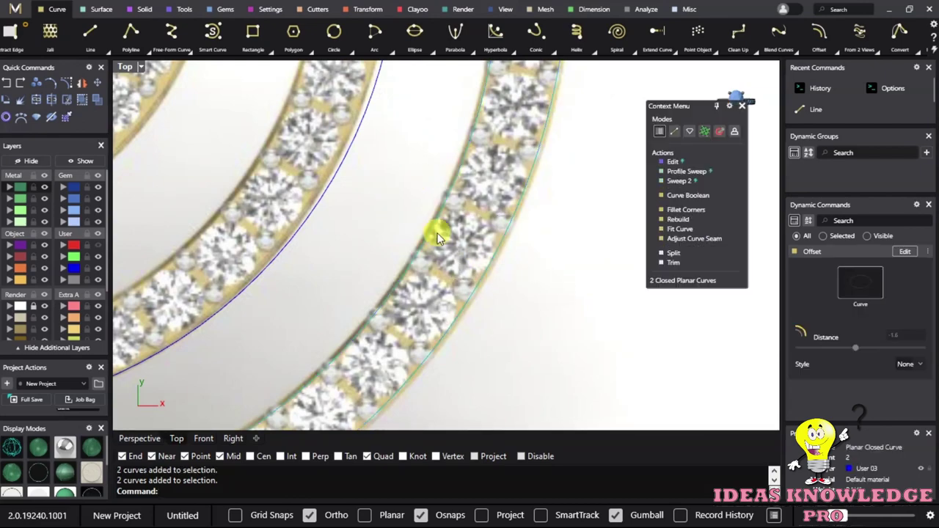
pyautogui.scroll(-3, 470, 231)
pyautogui.click(509, 262)
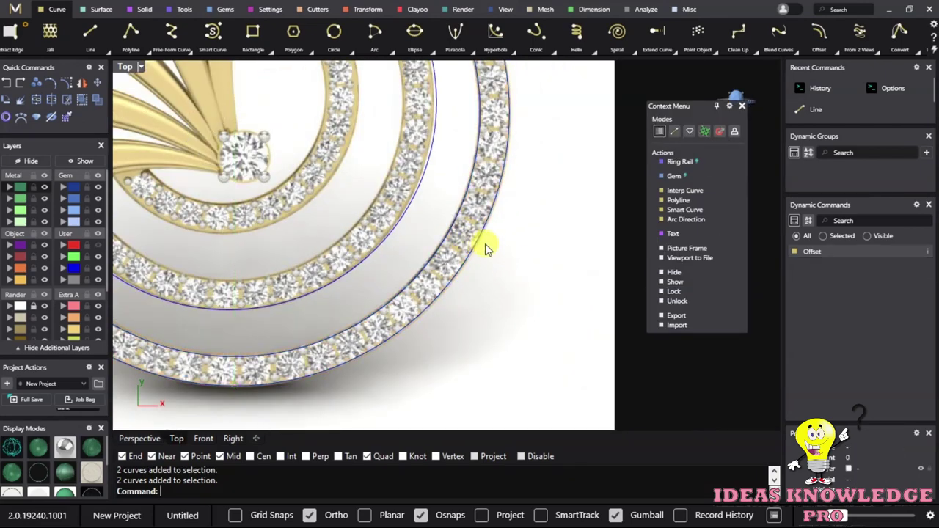
# Select the middle diamond band's closed ring curve.
pyautogui.scroll(3, 481, 245)
pyautogui.scroll(-3, 467, 228)
pyautogui.click(336, 189)
pyautogui.scroll(3, 387, 201)
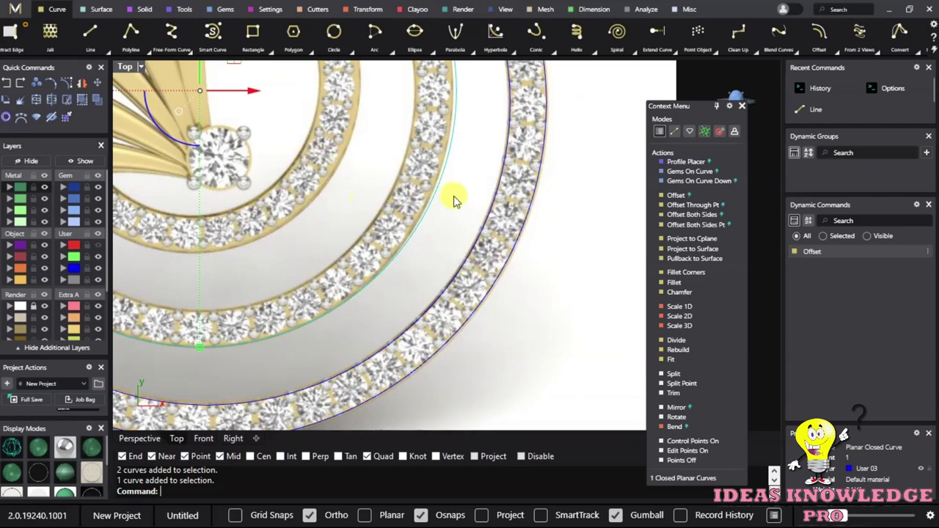
pyautogui.scroll(2, 455, 202)
pyautogui.moveTo(443, 209); pyautogui.dragTo(366, 162)
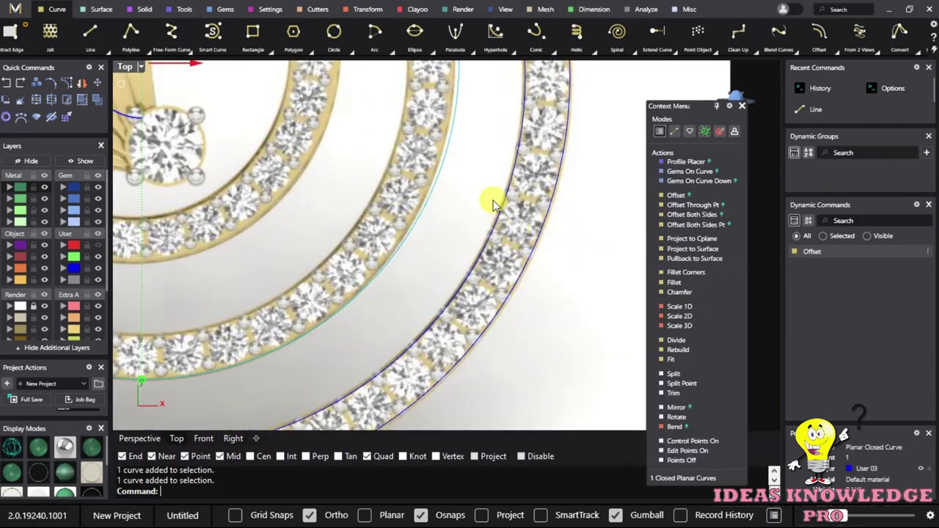
# Offset the ring curve 1.6 toward its inner side to make a new ring curve.
pyautogui.click(838, 57)
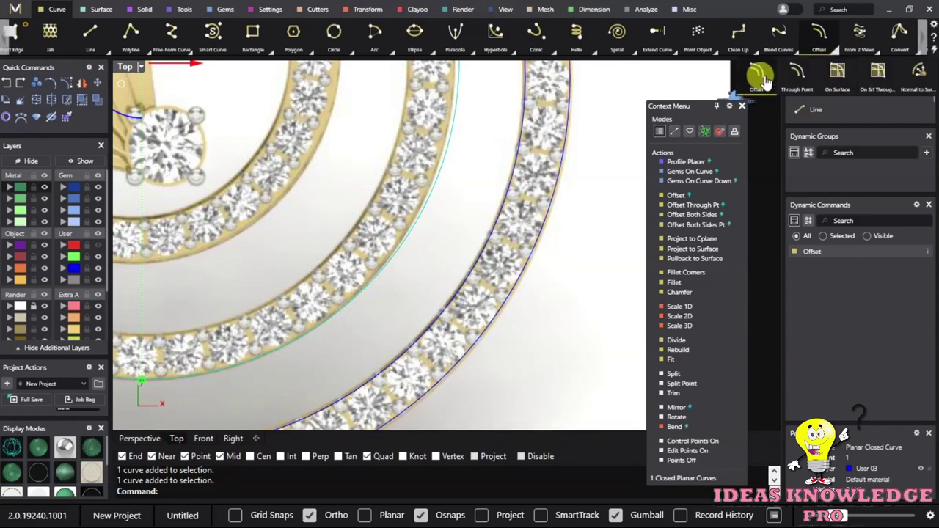
pyautogui.click(763, 79)
pyautogui.scroll(2, 377, 183)
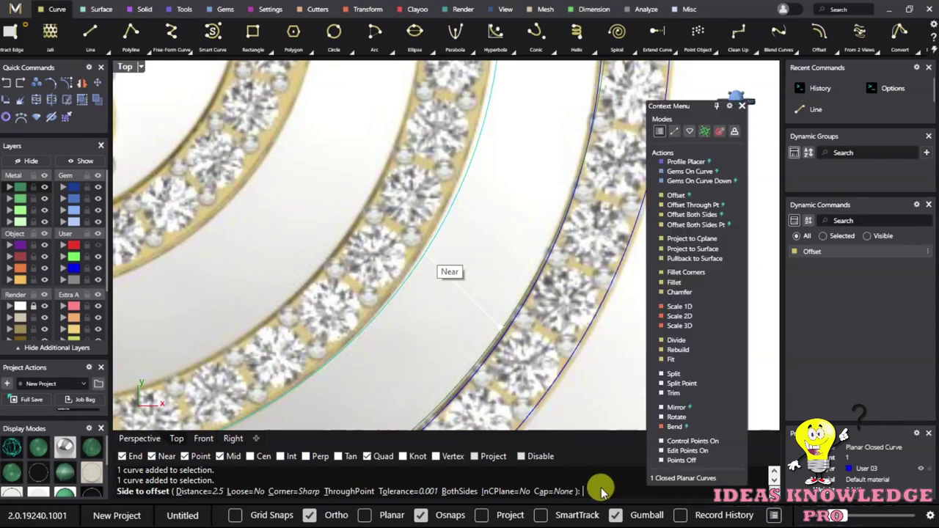
pyautogui.write('1.6')
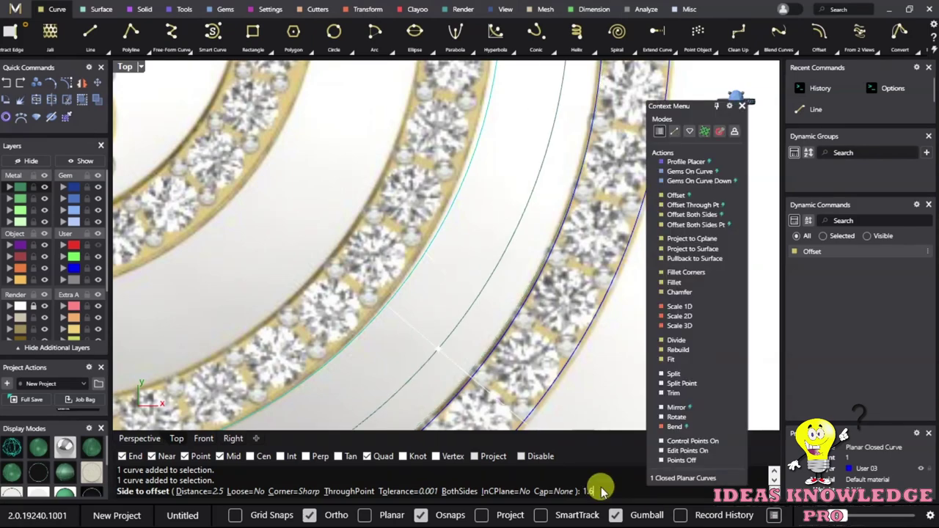
pyautogui.press('Return')
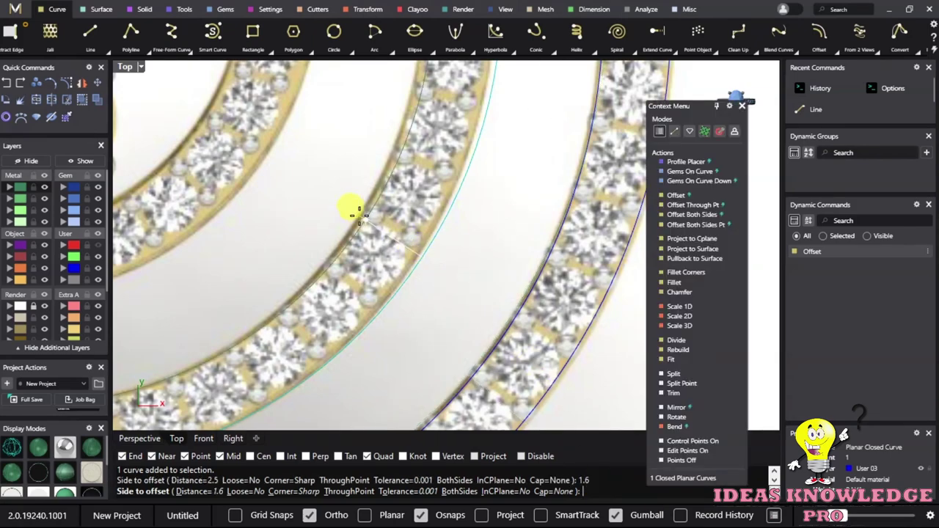
pyautogui.click(359, 213)
pyautogui.scroll(-3, 381, 250)
pyautogui.scroll(-2, 330, 275)
pyautogui.scroll(-2, 359, 257)
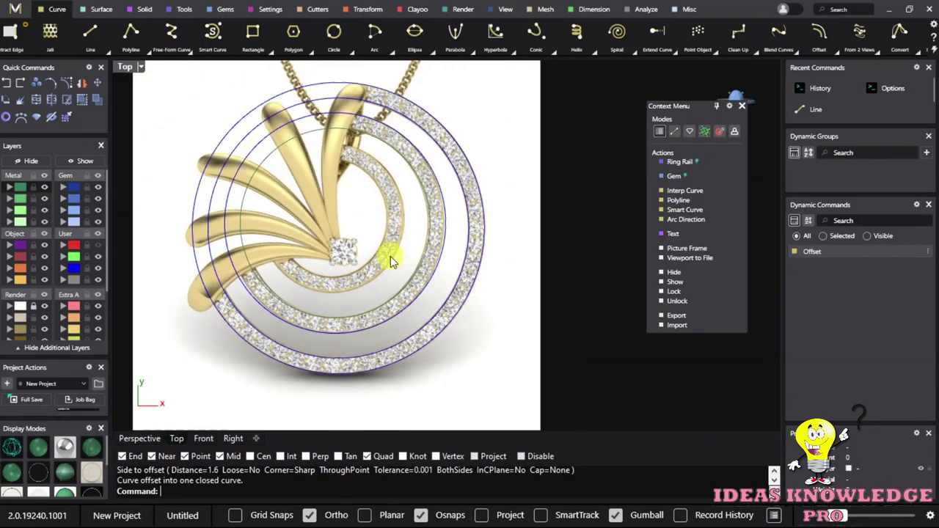
pyautogui.scroll(3, 391, 261)
pyautogui.scroll(-2, 363, 209)
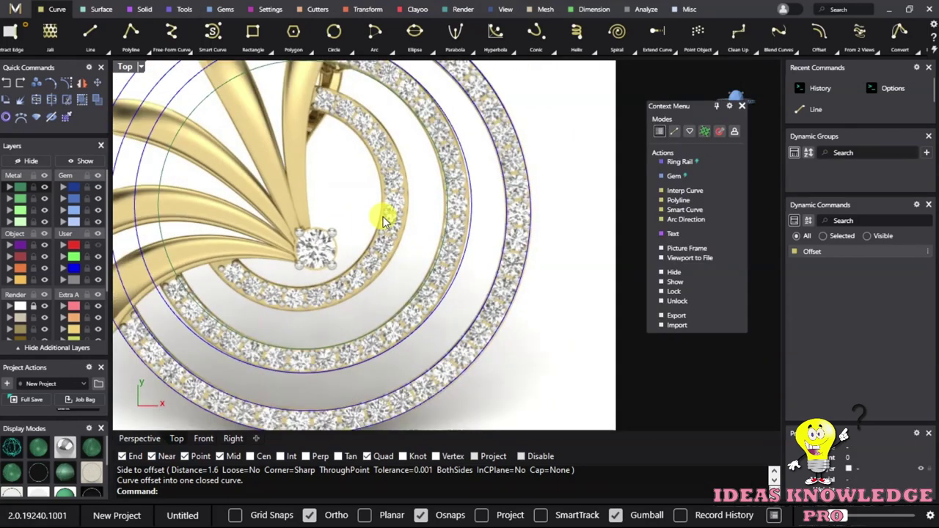
pyautogui.scroll(-2, 370, 198)
pyautogui.scroll(-2, 403, 182)
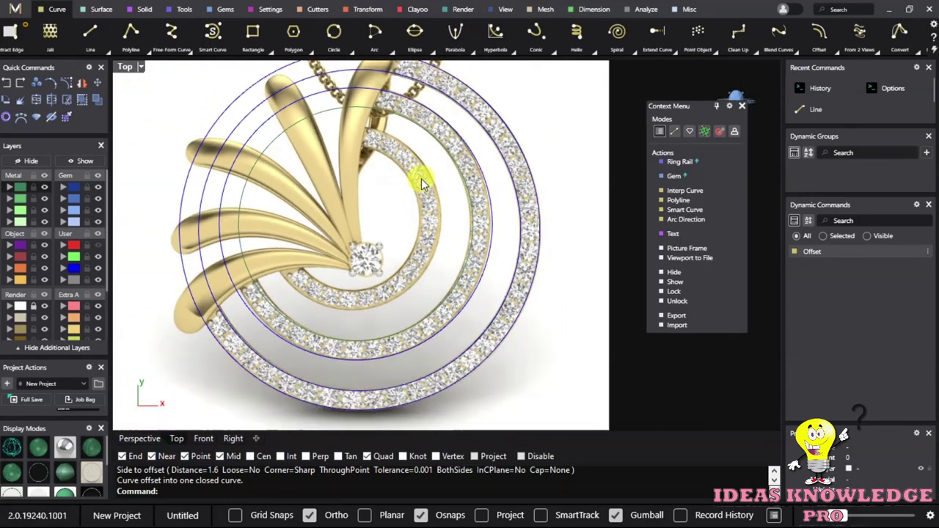
# Offset the next ring curve by a distance of 2 to one side.
pyautogui.click(431, 131)
pyautogui.scroll(2, 445, 234)
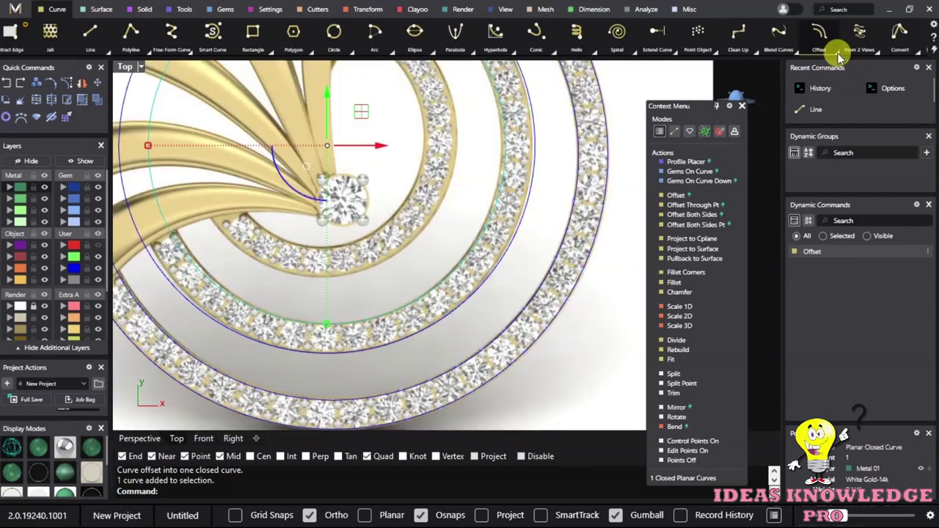
pyautogui.click(819, 33)
pyautogui.scroll(2, 334, 174)
pyautogui.scroll(1, 391, 185)
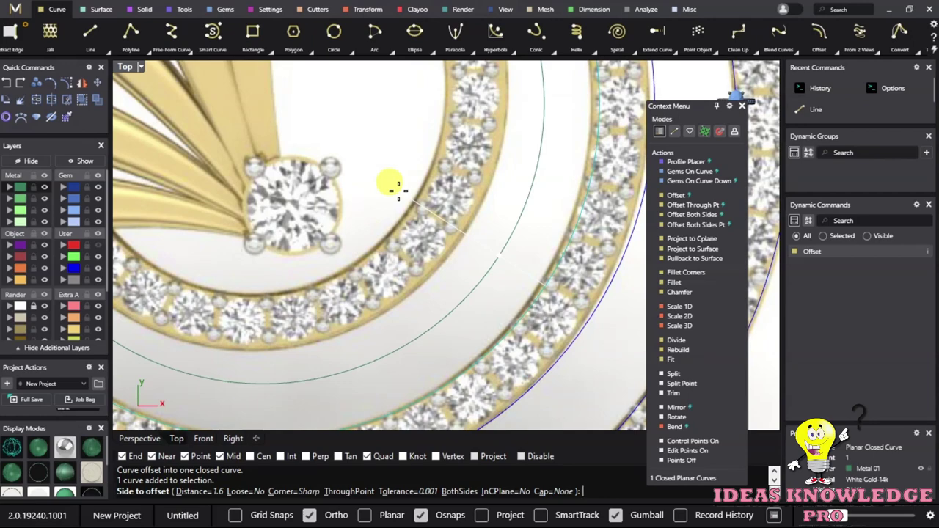
pyautogui.write('2')
pyautogui.press('Return')
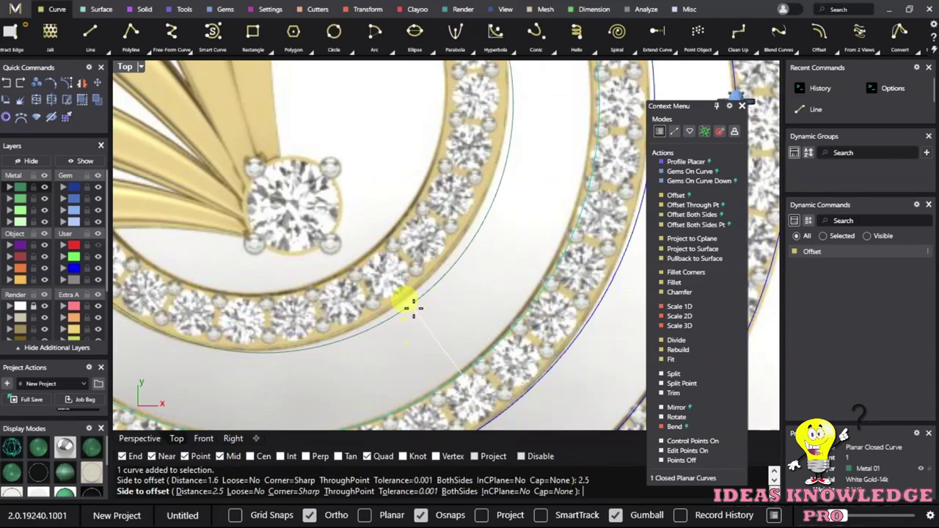
pyautogui.click(418, 297)
# Scale and shift the new curve with the gumball, then undo the last move.
pyautogui.scroll(-2, 455, 264)
pyautogui.scroll(3, 297, 256)
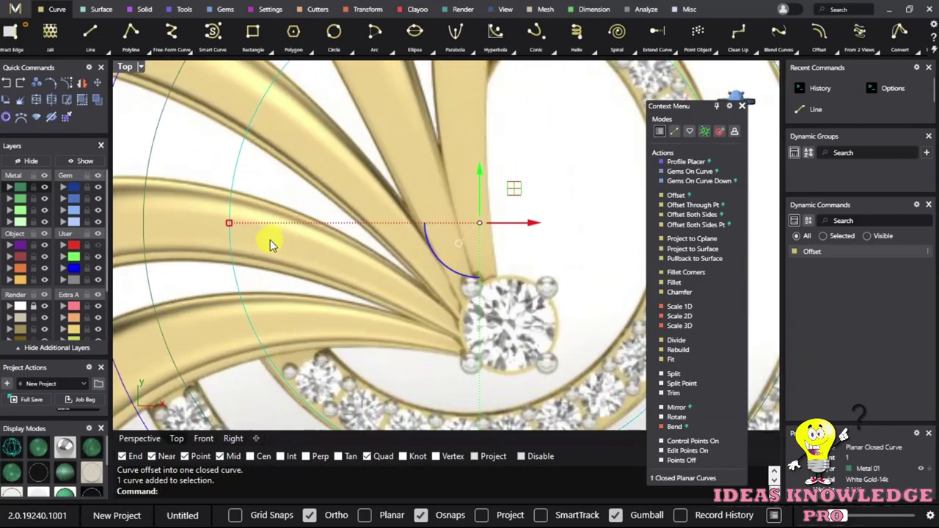
pyautogui.moveTo(224, 224); pyautogui.dragTo(216, 220)
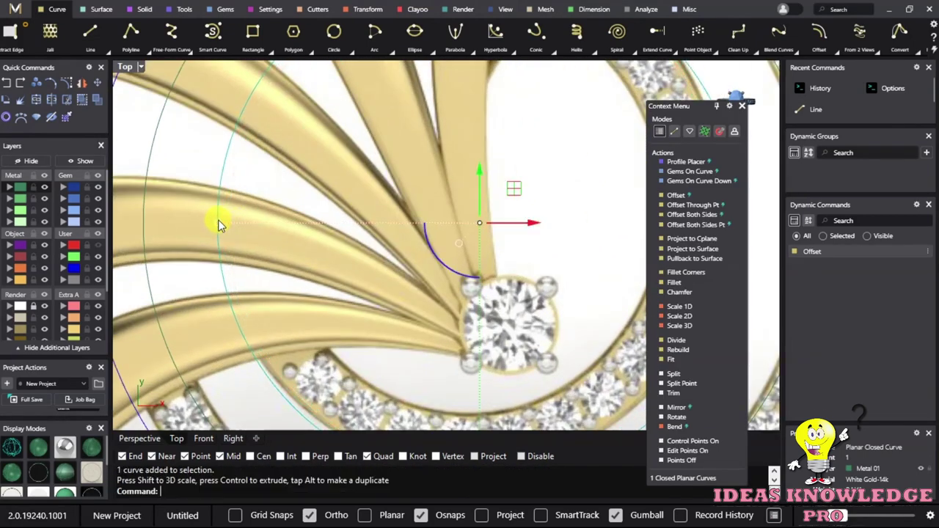
pyautogui.scroll(-2, 213, 220)
pyautogui.moveTo(414, 210); pyautogui.dragTo(401, 198)
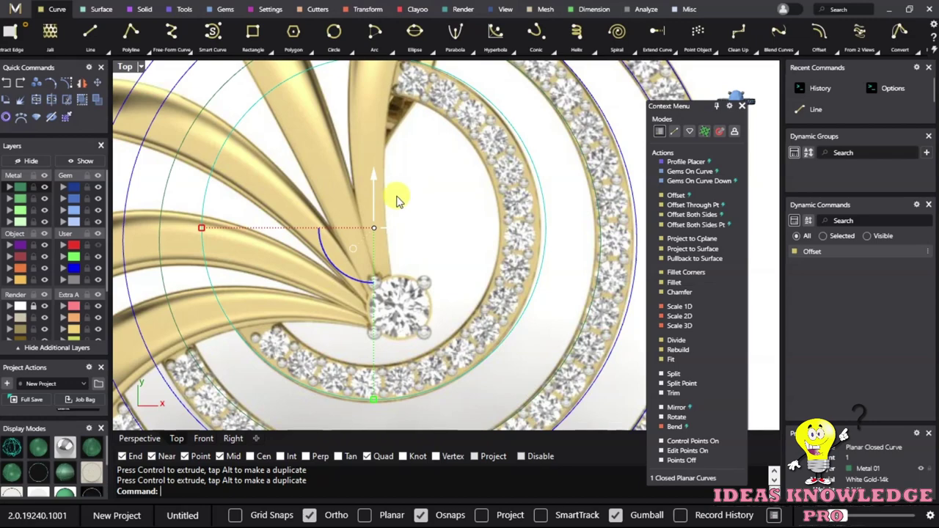
pyautogui.scroll(-5, 390, 279)
pyautogui.click(482, 287)
pyautogui.click(444, 279)
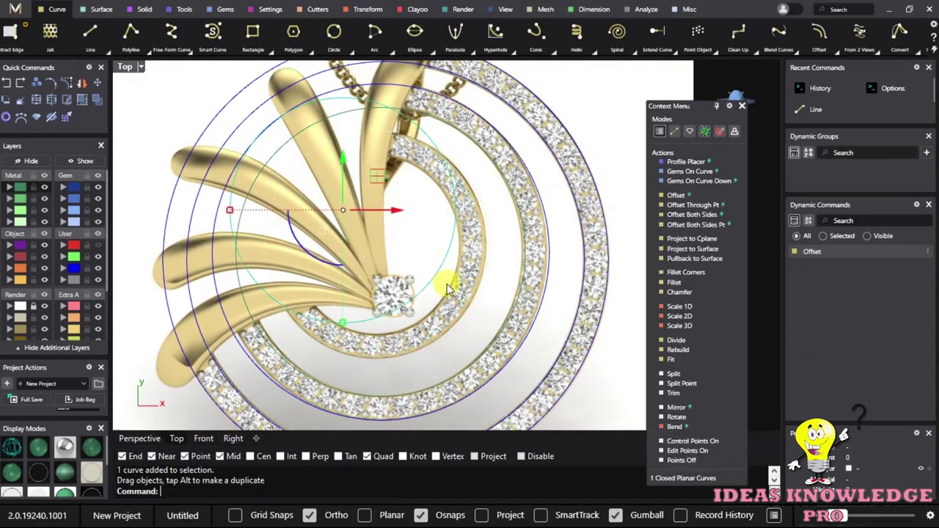
pyautogui.scroll(6, 451, 290)
pyautogui.hotkey('ctrl', 'z')
# Offset the guide circle around the centre diamond 1.6 mm inward and clear the selection.
pyautogui.click(450, 288)
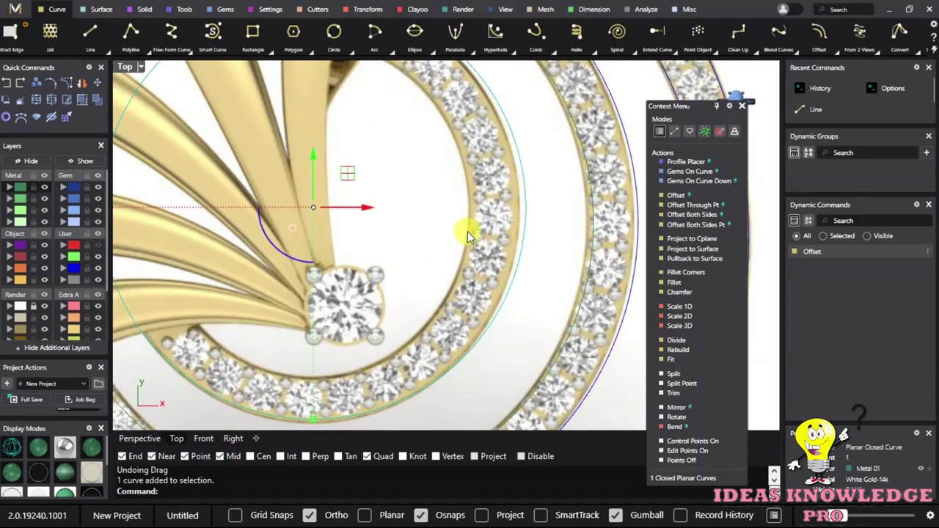
pyautogui.scroll(-1, 451, 198)
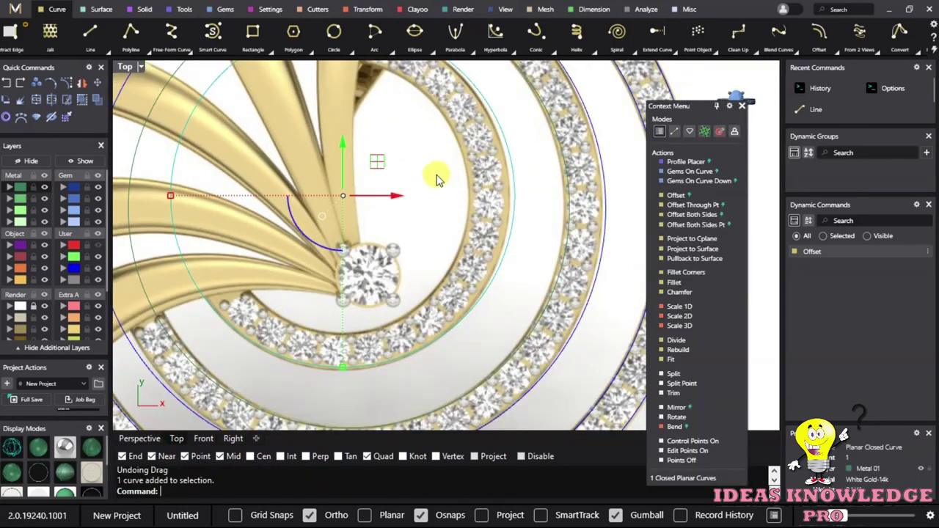
pyautogui.click(835, 52)
pyautogui.scroll(2, 430, 272)
pyautogui.scroll(1, 392, 224)
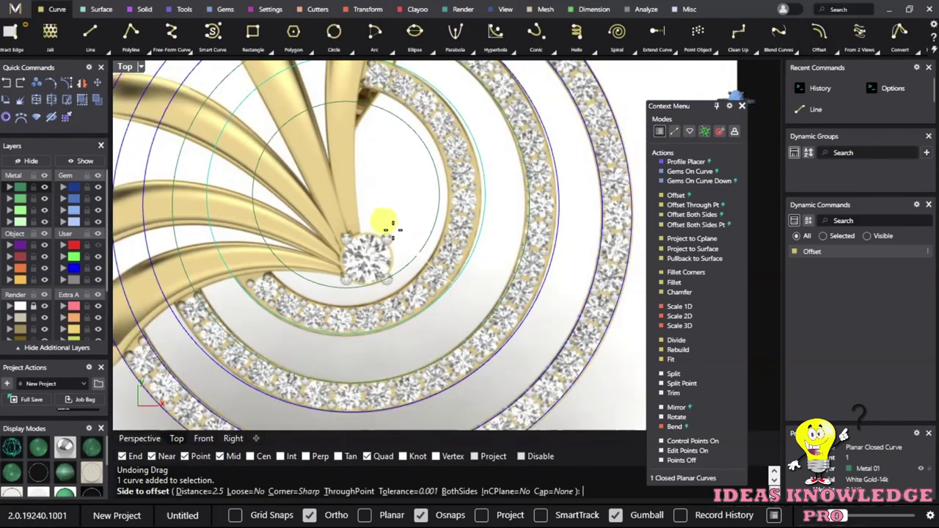
pyautogui.scroll(1, 392, 224)
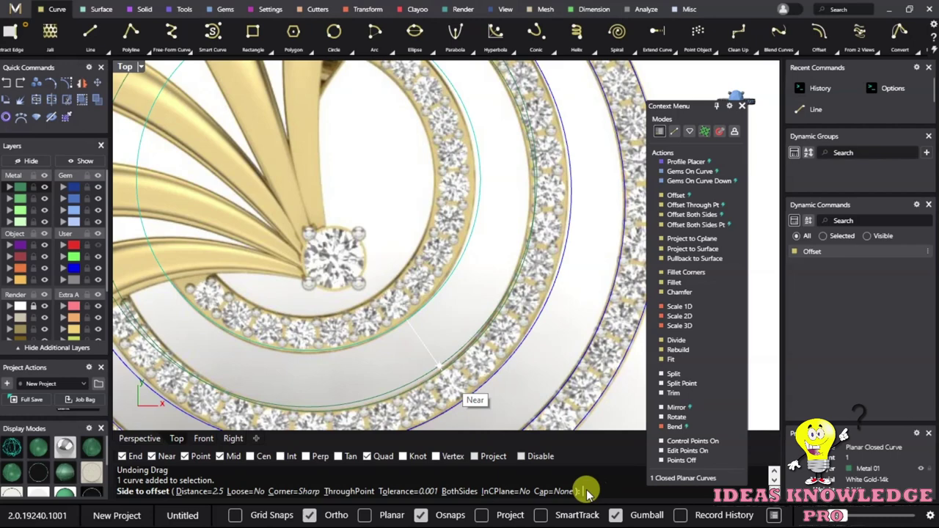
pyautogui.write('1.6')
pyautogui.press('Return')
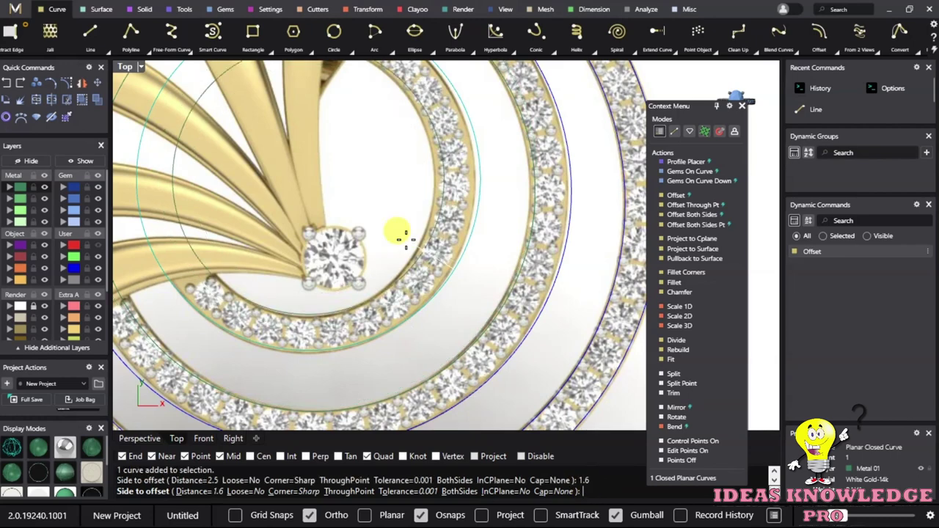
pyautogui.click(398, 238)
pyautogui.scroll(-2, 495, 172)
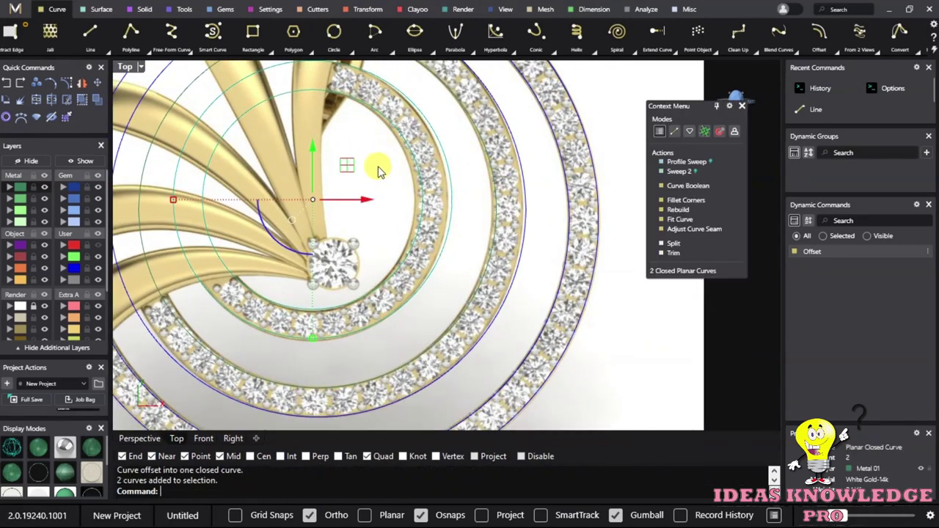
pyautogui.scroll(2, 410, 167)
pyautogui.scroll(-2, 411, 171)
pyautogui.press('Escape')
pyautogui.scroll(-2, 325, 153)
pyautogui.scroll(4, 396, 264)
pyautogui.scroll(-2, 433, 125)
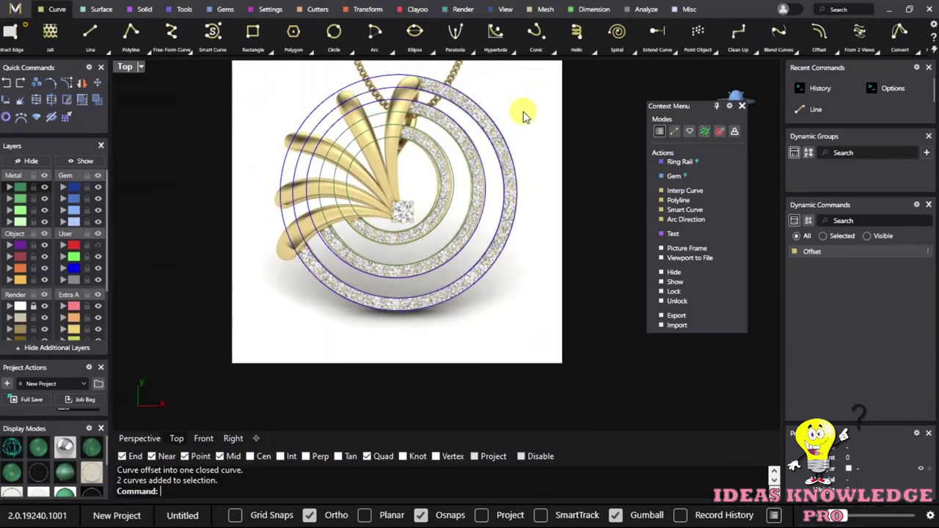
# Window-select the six guide circles and put them on the User 03 layer.
pyautogui.moveTo(523, 115); pyautogui.dragTo(419, 168)
pyautogui.scroll(3, 488, 128)
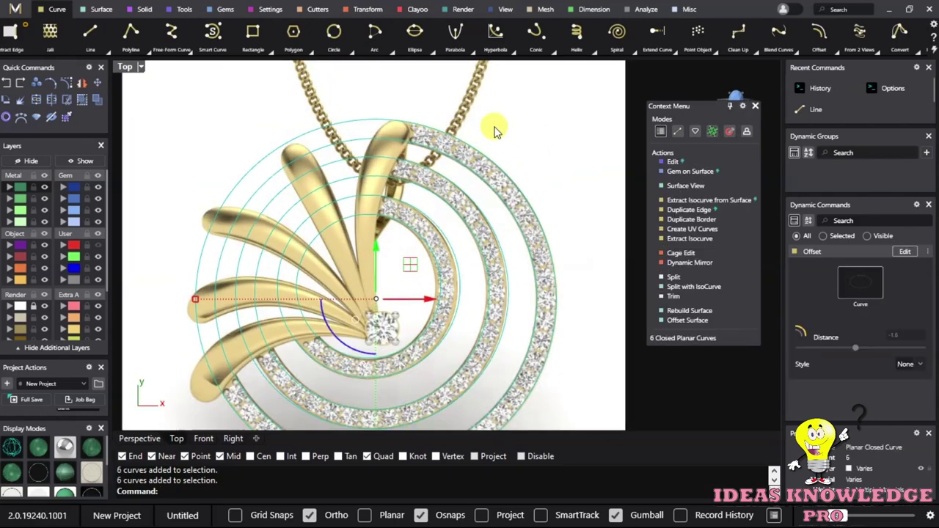
pyautogui.press('Escape')
pyautogui.scroll(-3, 494, 132)
pyautogui.scroll(3, 506, 132)
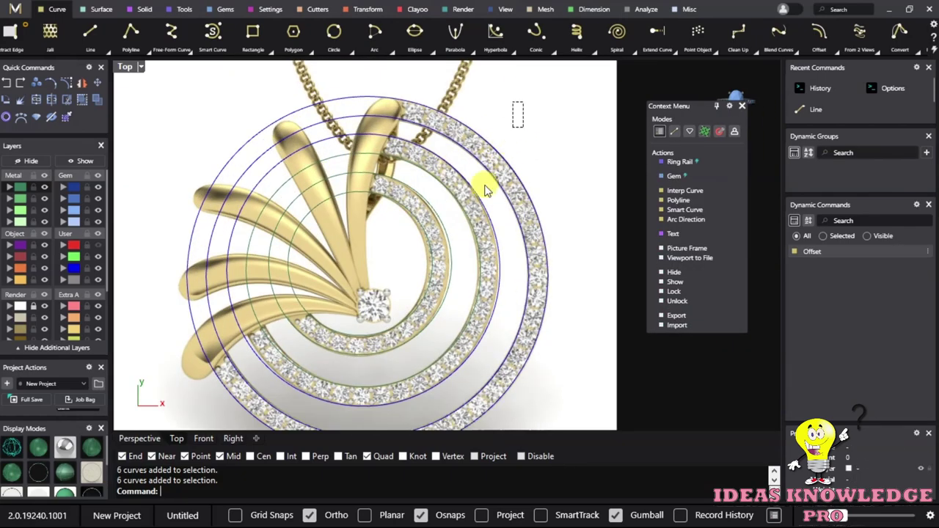
pyautogui.moveTo(513, 132); pyautogui.dragTo(411, 176)
pyautogui.click(61, 275)
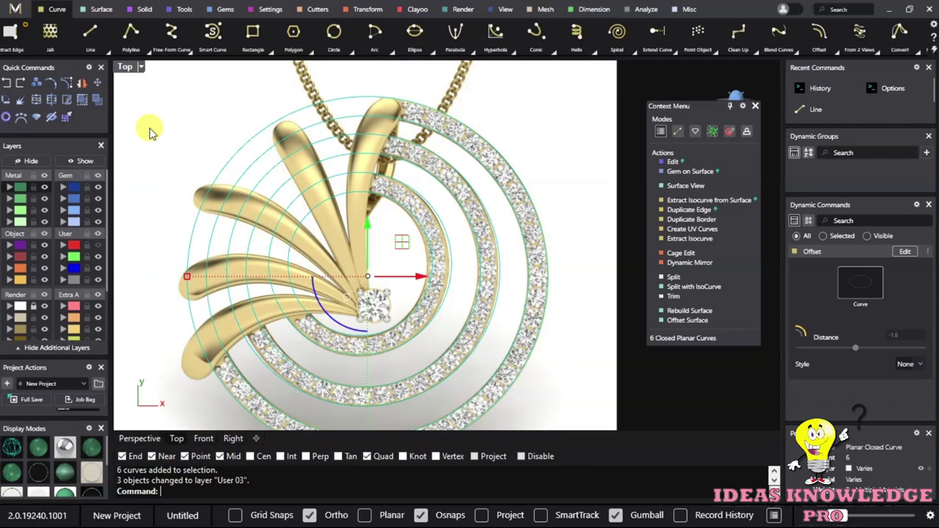
pyautogui.press('Escape')
# Hide the pendant reference picture to check the circles, then show it again.
pyautogui.scroll(-2, 427, 142)
pyautogui.scroll(3, 471, 218)
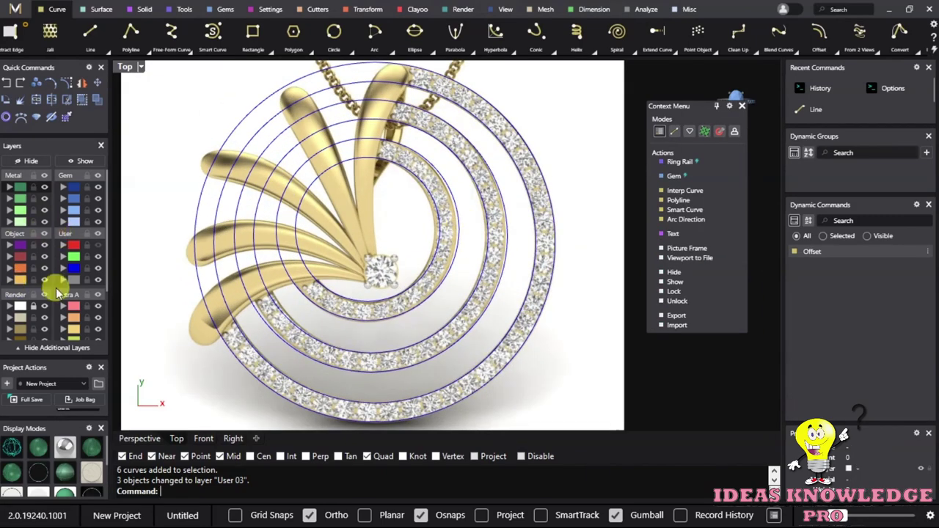
pyautogui.click(44, 295)
pyautogui.moveTo(564, 134); pyautogui.dragTo(338, 299)
pyautogui.click(576, 142)
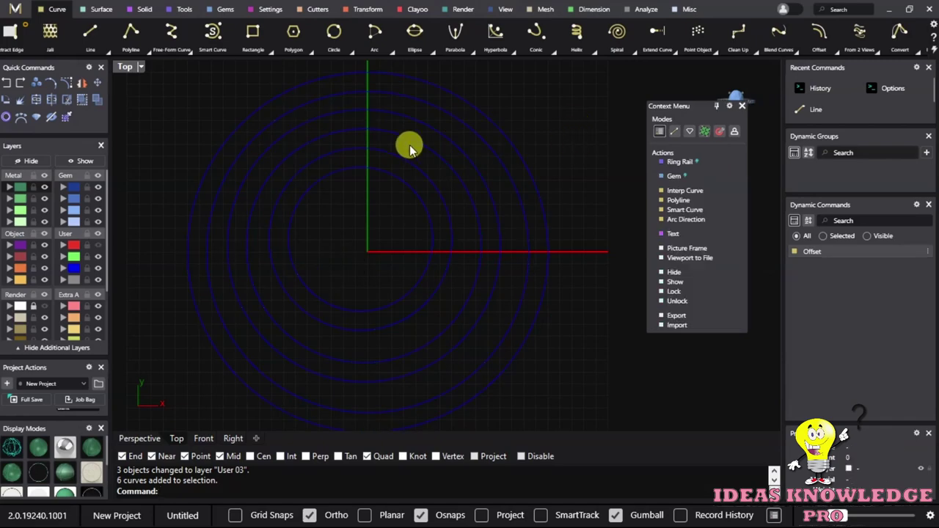
pyautogui.click(41, 308)
pyautogui.scroll(2, 444, 189)
pyautogui.scroll(2, 425, 172)
pyautogui.scroll(-2, 392, 130)
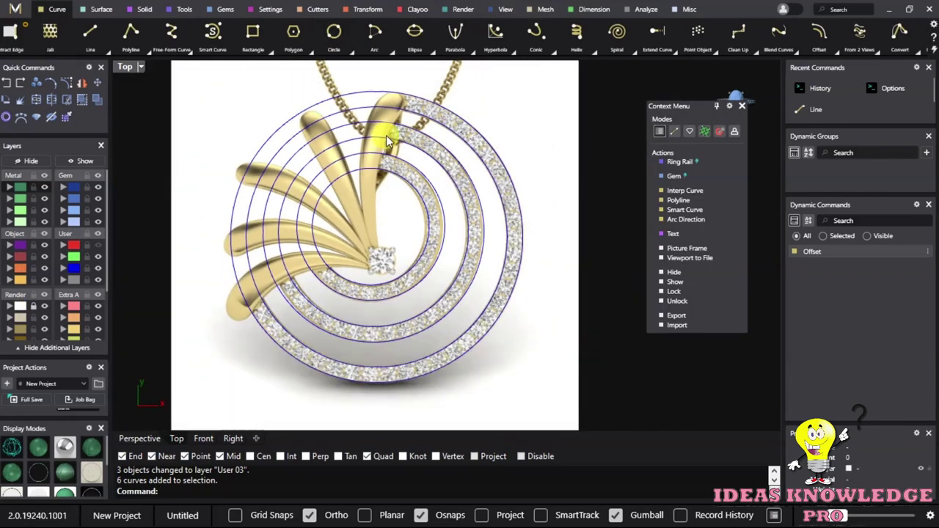
pyautogui.scroll(2, 419, 151)
pyautogui.scroll(-2, 387, 244)
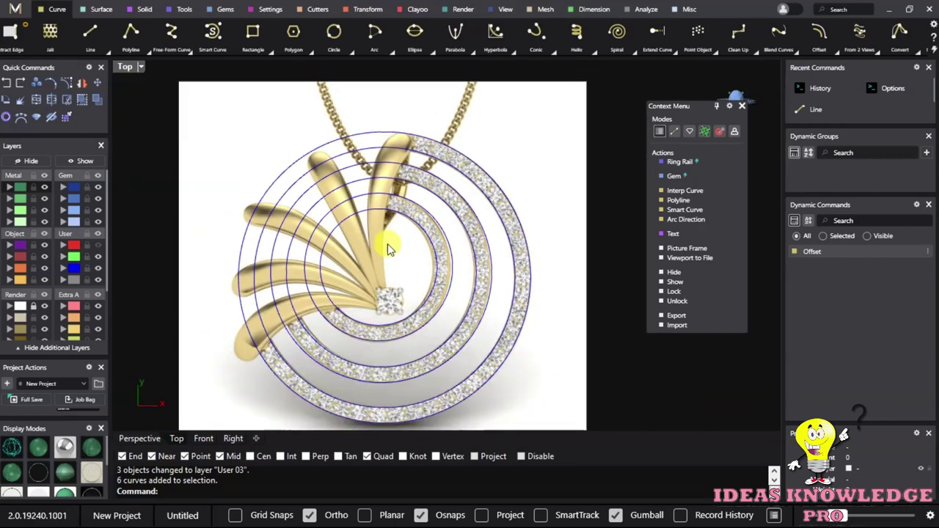
pyautogui.scroll(1, 387, 235)
pyautogui.scroll(3, 340, 248)
pyautogui.scroll(-1, 340, 248)
pyautogui.scroll(1, 281, 328)
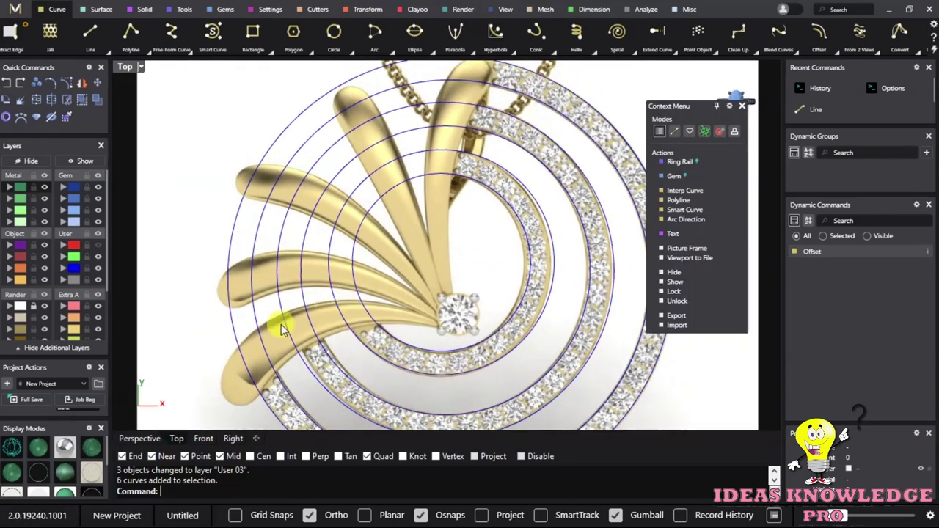
pyautogui.scroll(-2, 429, 238)
pyautogui.scroll(1, 440, 235)
pyautogui.scroll(-1, 375, 164)
pyautogui.scroll(-1, 396, 166)
pyautogui.scroll(1, 413, 168)
pyautogui.scroll(-1, 426, 157)
pyautogui.scroll(1, 398, 193)
pyautogui.scroll(-1, 410, 210)
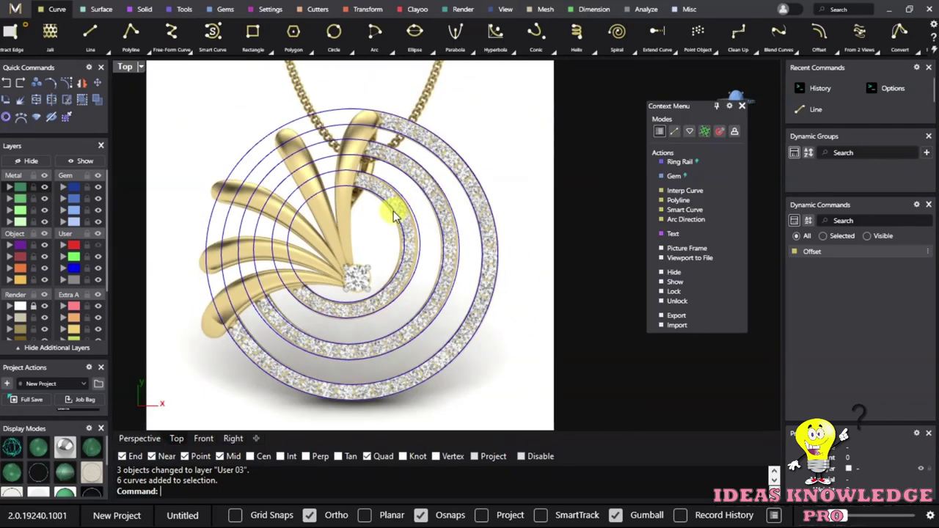
pyautogui.scroll(2, 381, 211)
pyautogui.scroll(1, 419, 216)
pyautogui.scroll(1, 454, 303)
pyautogui.scroll(1, 293, 224)
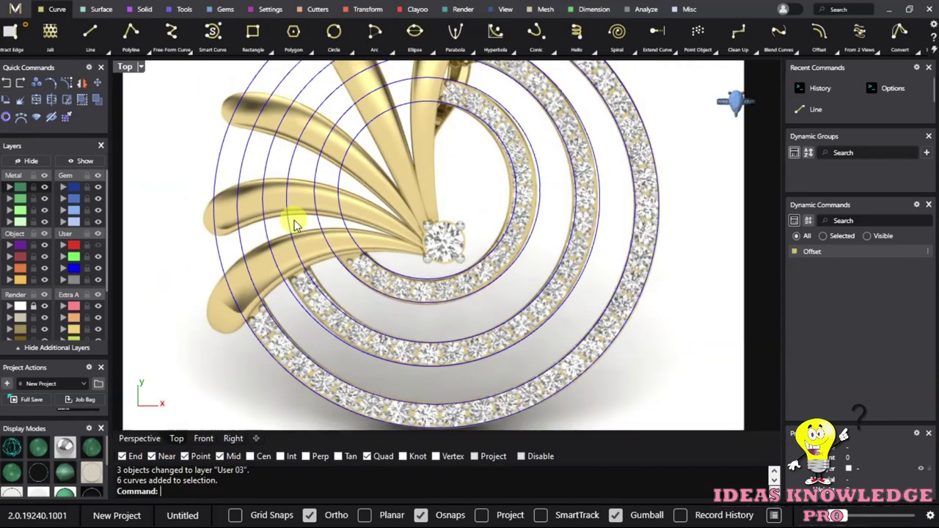
pyautogui.scroll(2, 257, 238)
pyautogui.rightClick(216, 254)
pyautogui.scroll(2, 176, 193)
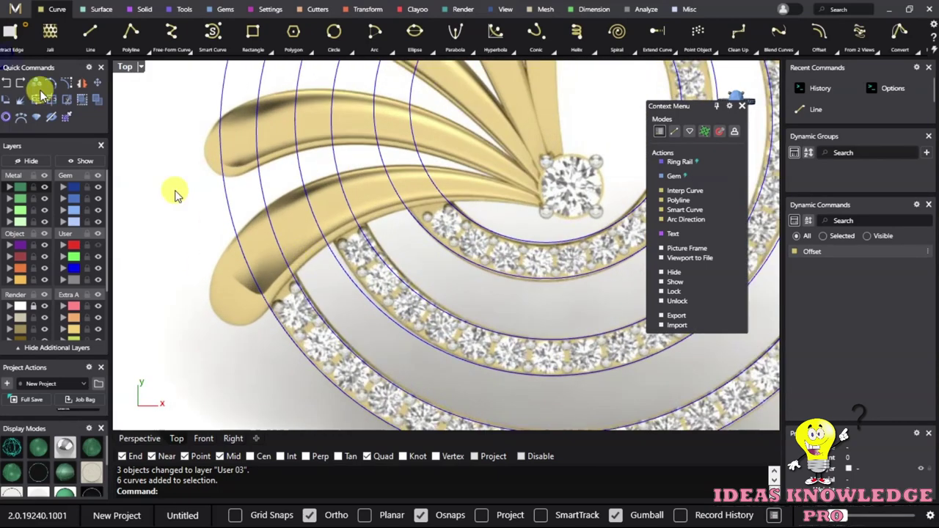
# Start a free-form curve beside the centre diamond, then cancel it.
pyautogui.click(189, 55)
pyautogui.scroll(2, 543, 205)
pyautogui.scroll(-1, 147, 108)
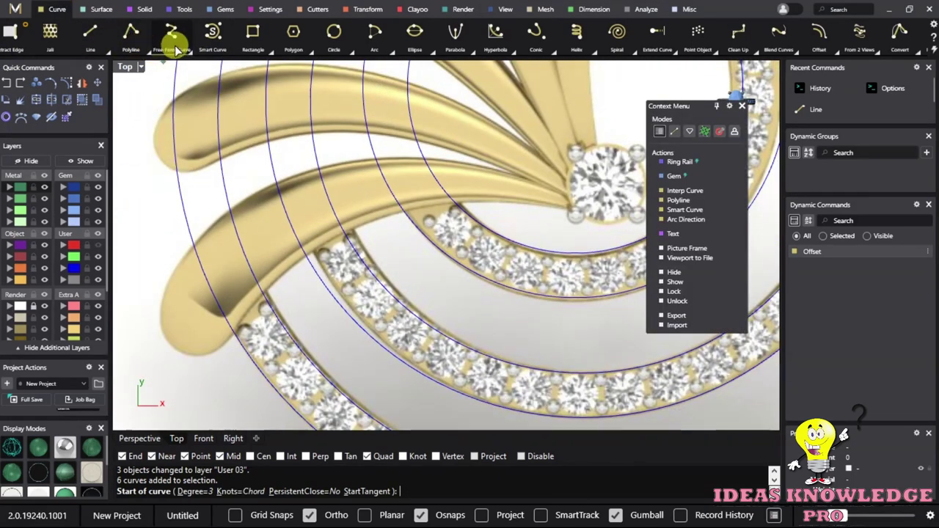
pyautogui.click(176, 33)
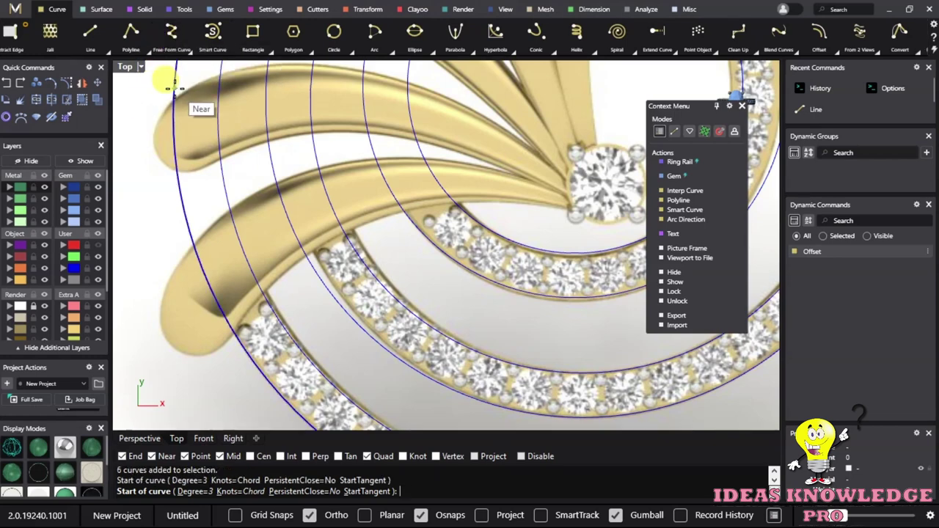
pyautogui.click(578, 208)
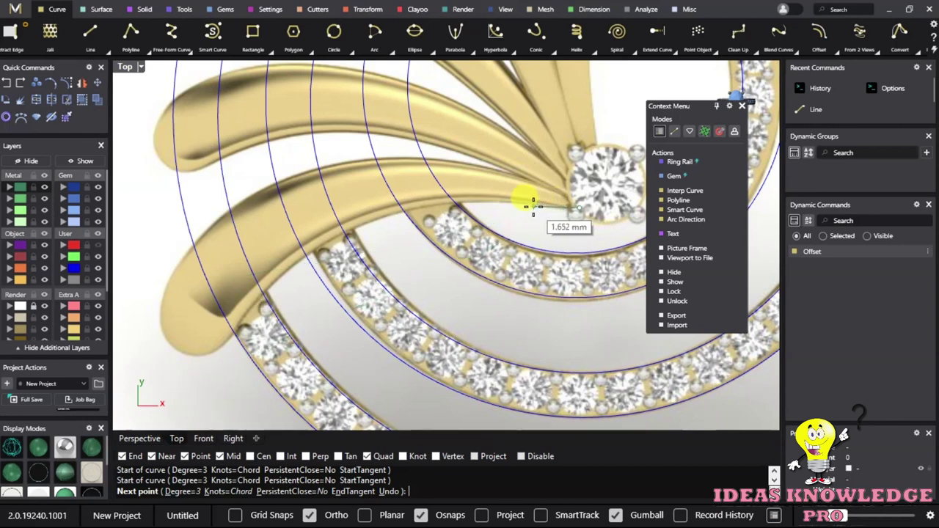
pyautogui.press('Escape')
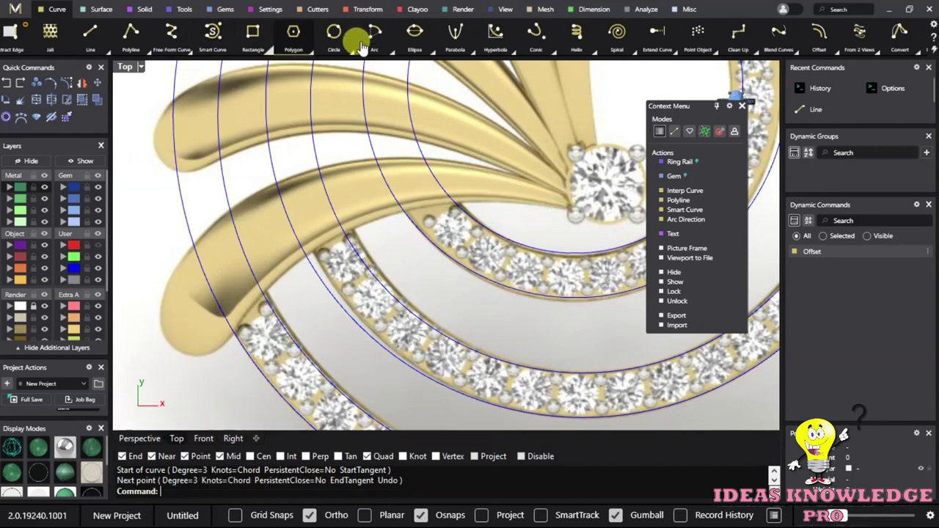
# Draw a start-end-direction arc from the lower leaf edge to the diamond's prong.
pyautogui.click(390, 53)
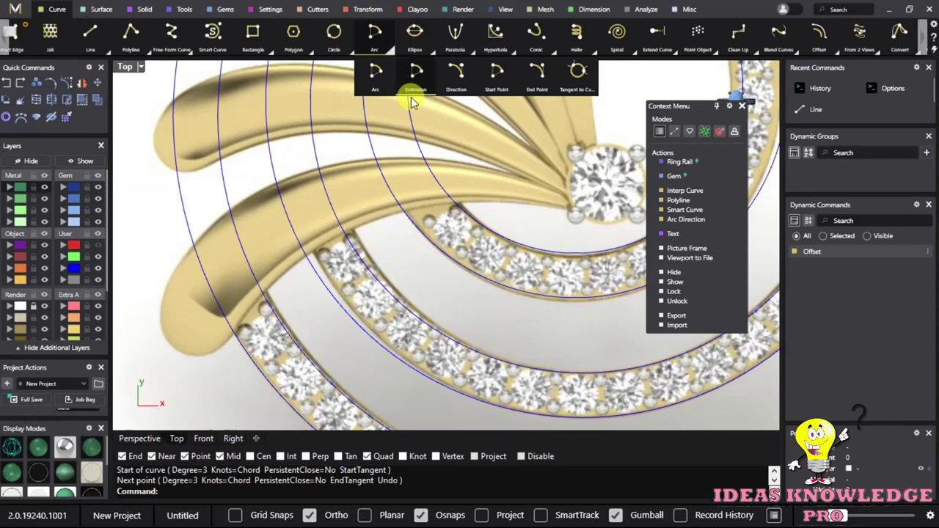
pyautogui.click(451, 70)
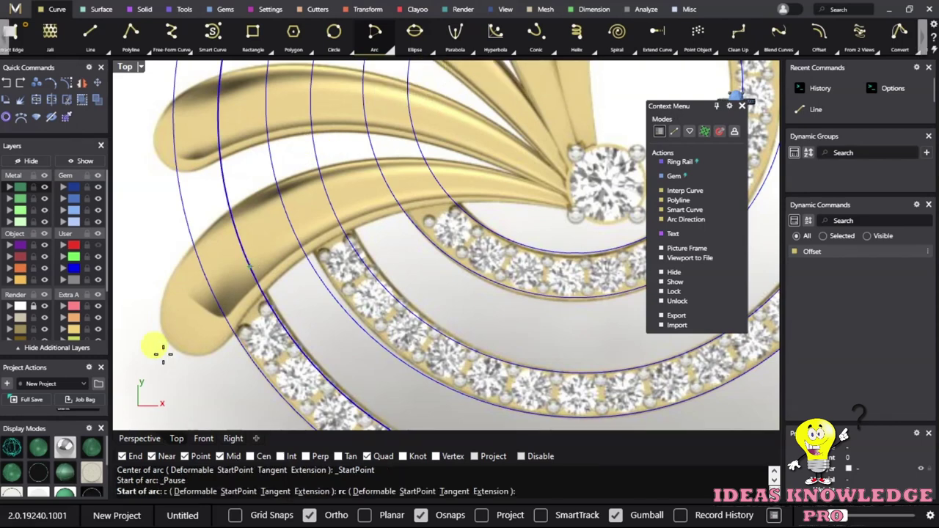
pyautogui.click(226, 344)
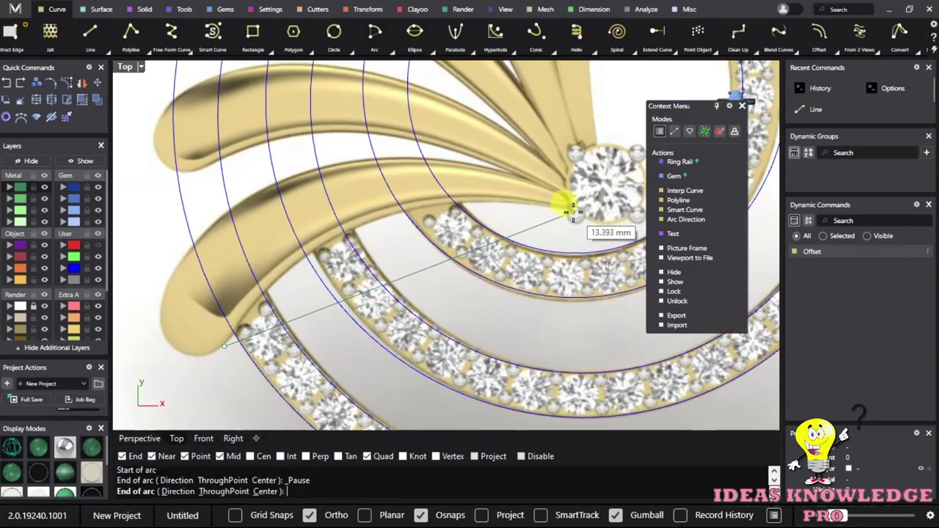
pyautogui.click(574, 213)
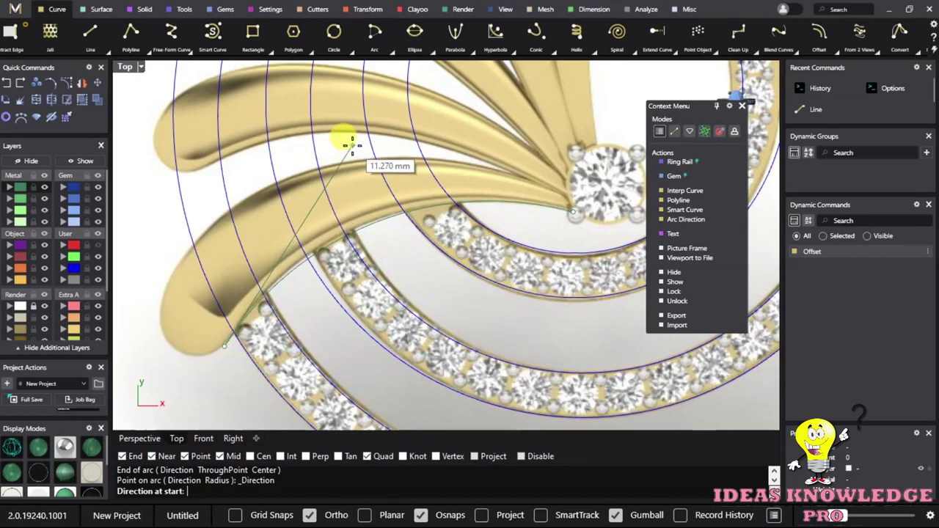
pyautogui.click(352, 143)
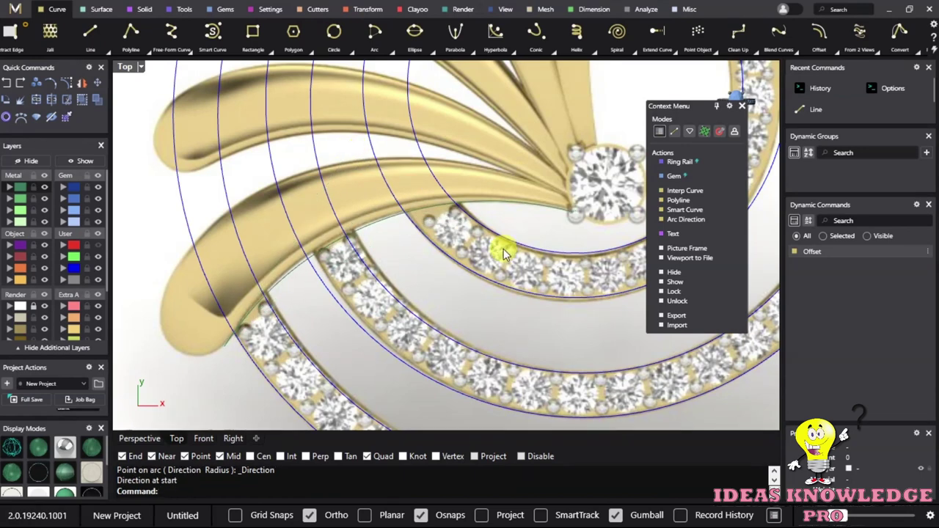
pyautogui.click(379, 222)
pyautogui.moveTo(432, 244); pyautogui.dragTo(427, 244)
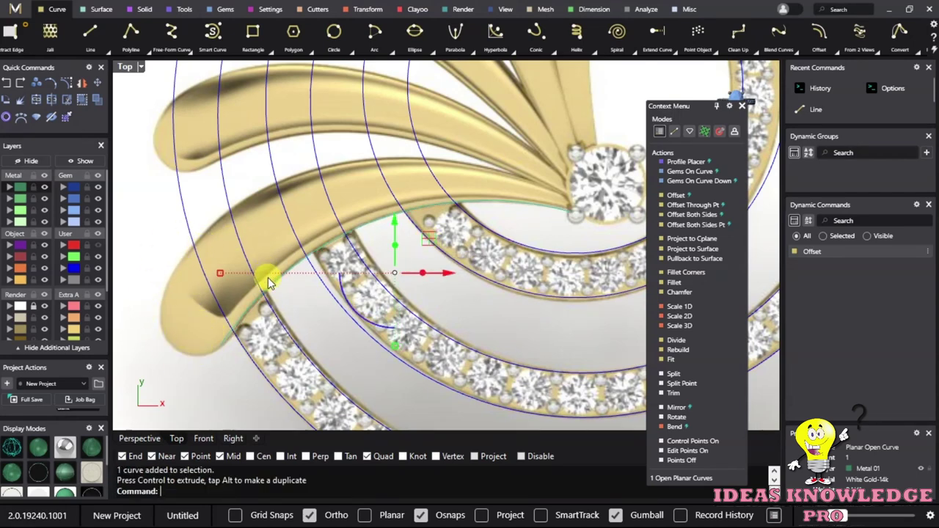
pyautogui.hotkey('ctrl', 'z')
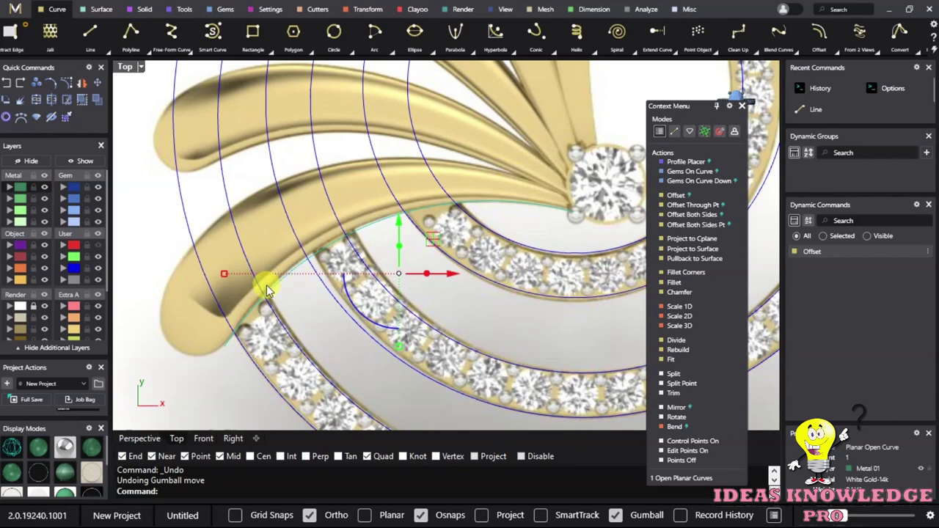
# Delete the old leaf edge curve and trace a new free-form curve from the centre diamond to the leaf tip.
pyautogui.moveTo(172, 346); pyautogui.dragTo(187, 339, button='right')
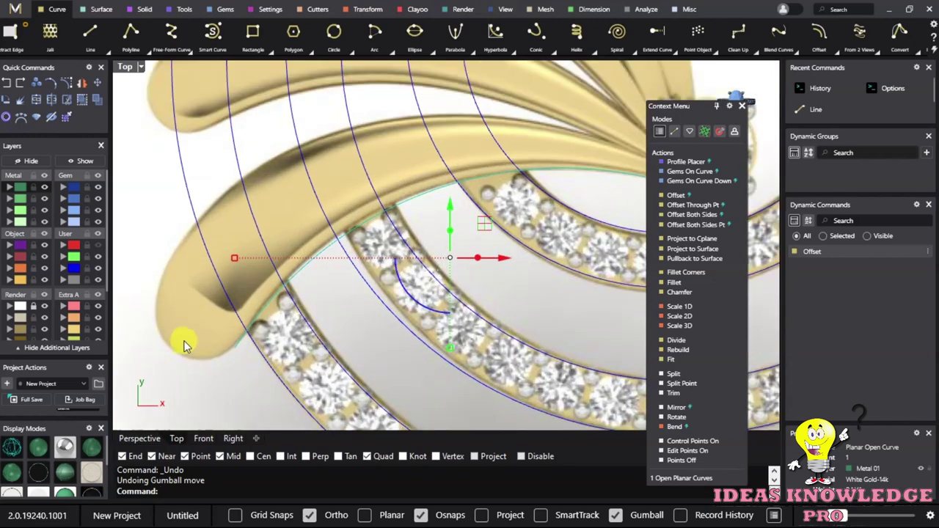
pyautogui.press('Delete')
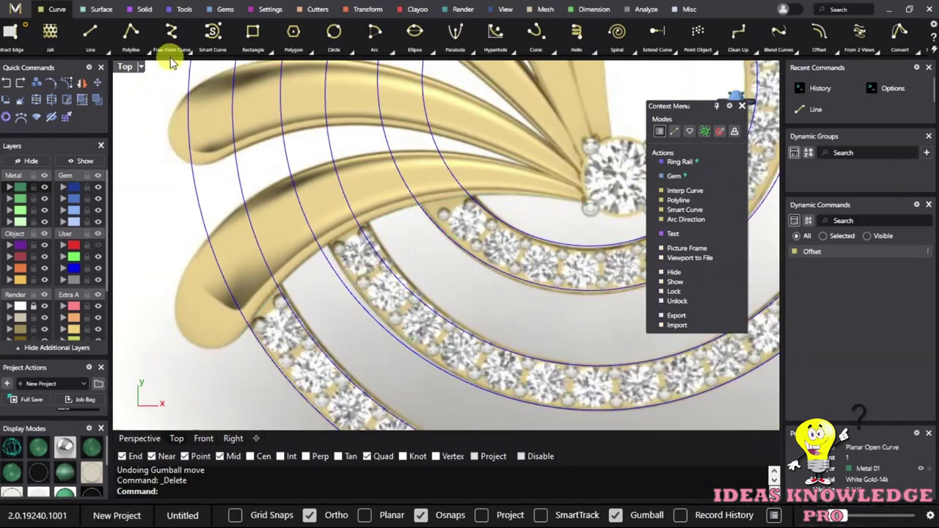
pyautogui.click(171, 31)
pyautogui.scroll(5, 594, 194)
pyautogui.click(594, 195)
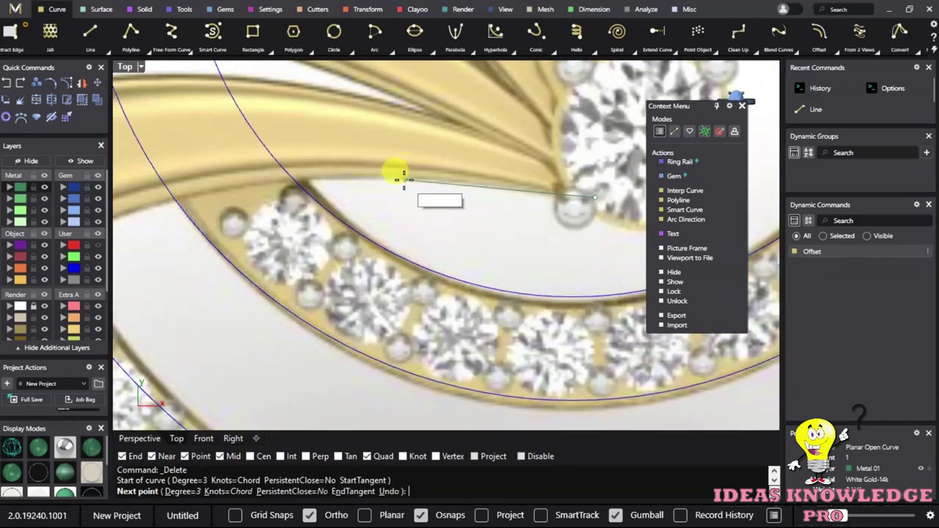
pyautogui.click(394, 176)
pyautogui.scroll(-2, 464, 180)
pyautogui.click(357, 184)
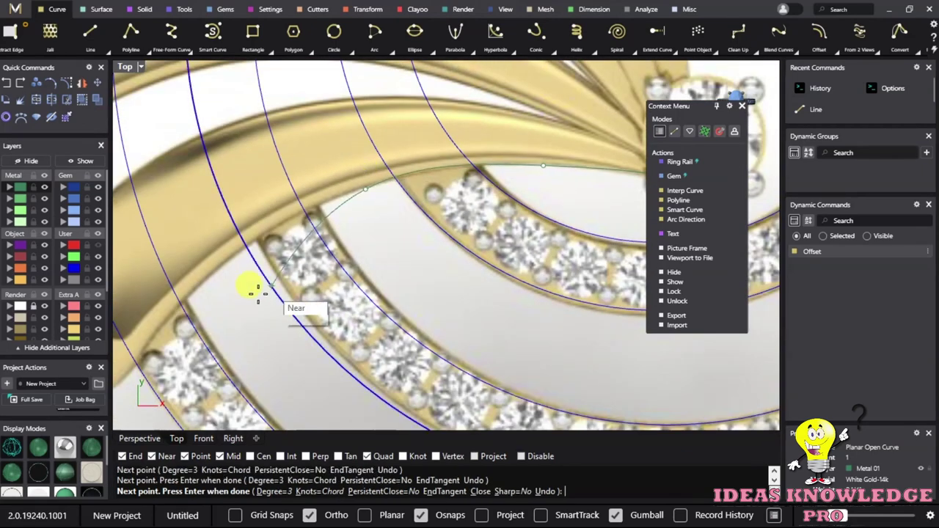
pyautogui.moveTo(247, 287); pyautogui.dragTo(366, 184, button='right')
pyautogui.click(349, 164)
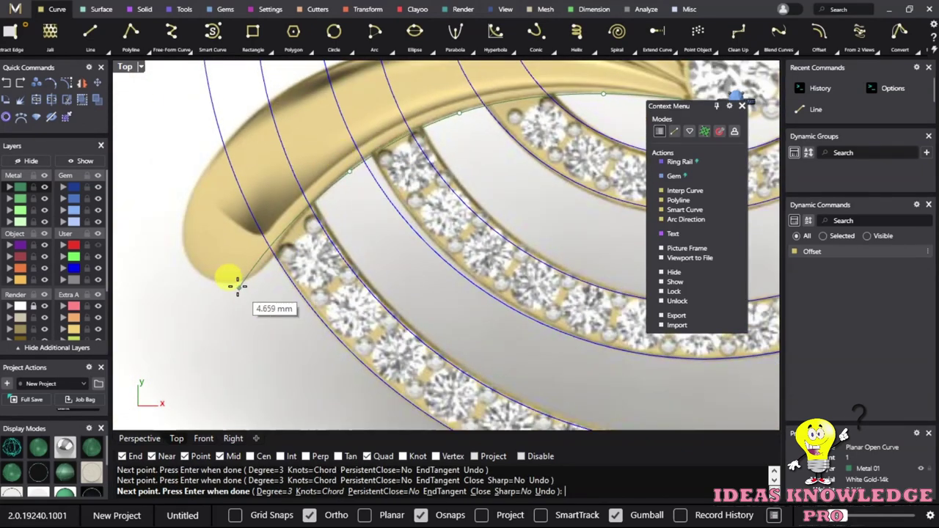
pyautogui.click(264, 269)
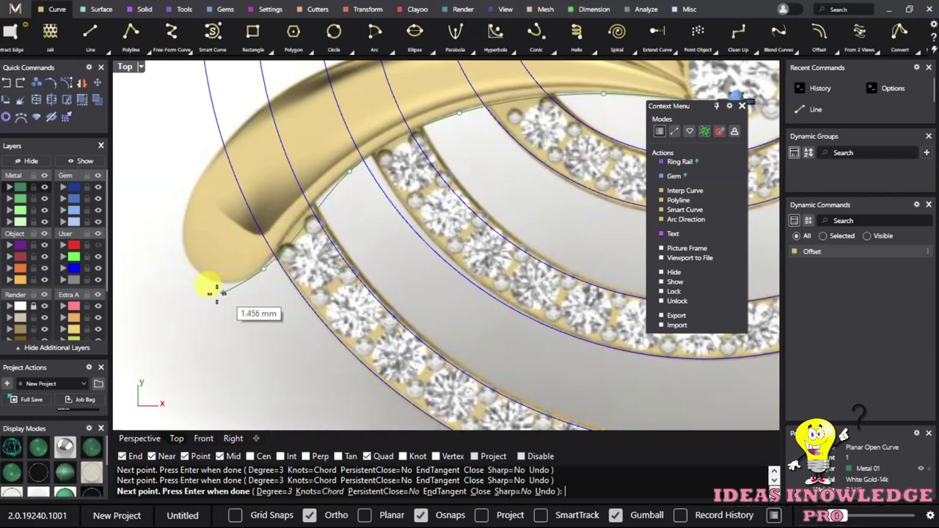
pyautogui.click(223, 284)
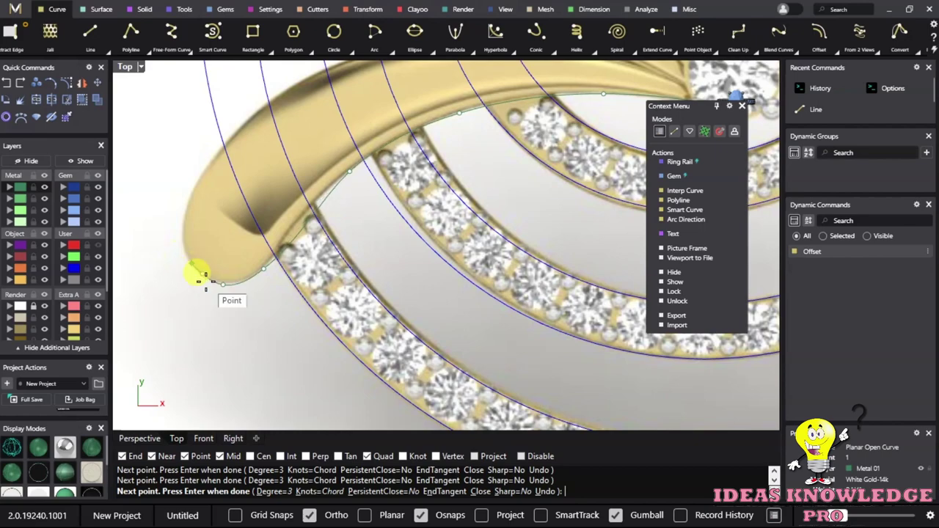
pyautogui.press('Return')
# Select the newly drawn leaf edge curve.
pyautogui.scroll(-2, 194, 268)
pyautogui.scroll(-2, 220, 272)
pyautogui.scroll(-2, 225, 263)
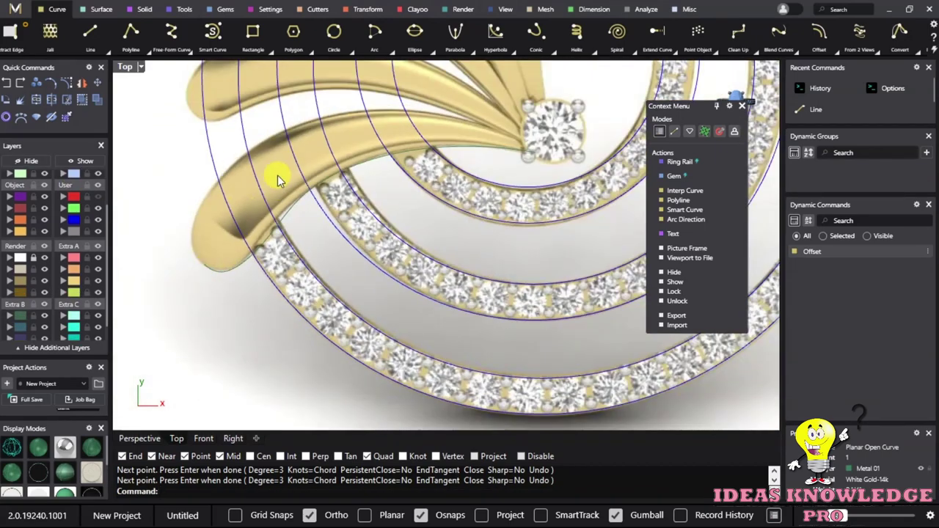
pyautogui.scroll(2, 245, 262)
pyautogui.scroll(2, 223, 269)
pyautogui.click(222, 269)
pyautogui.scroll(2, 247, 305)
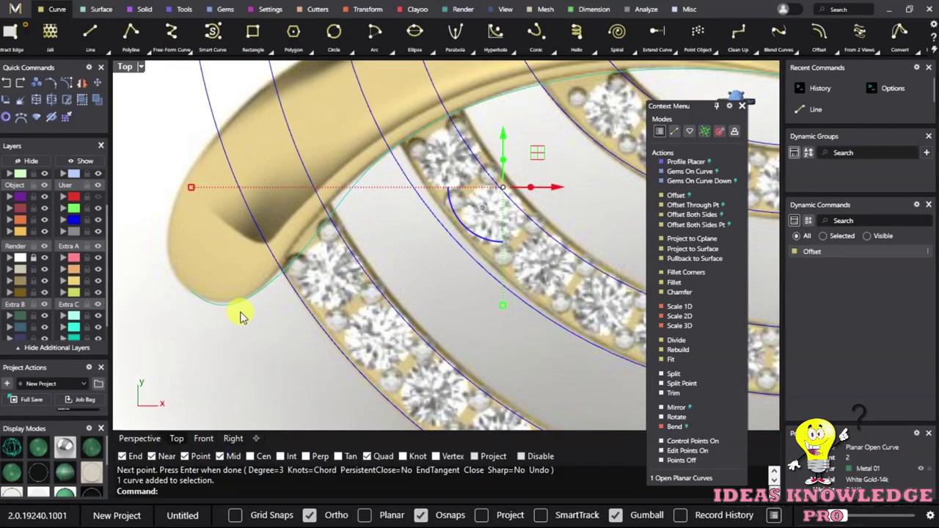
# Drag the curve's end point and a nearby point with the gumball to fit the leaf outline.
pyautogui.scroll(2, 251, 291)
pyautogui.click(251, 291)
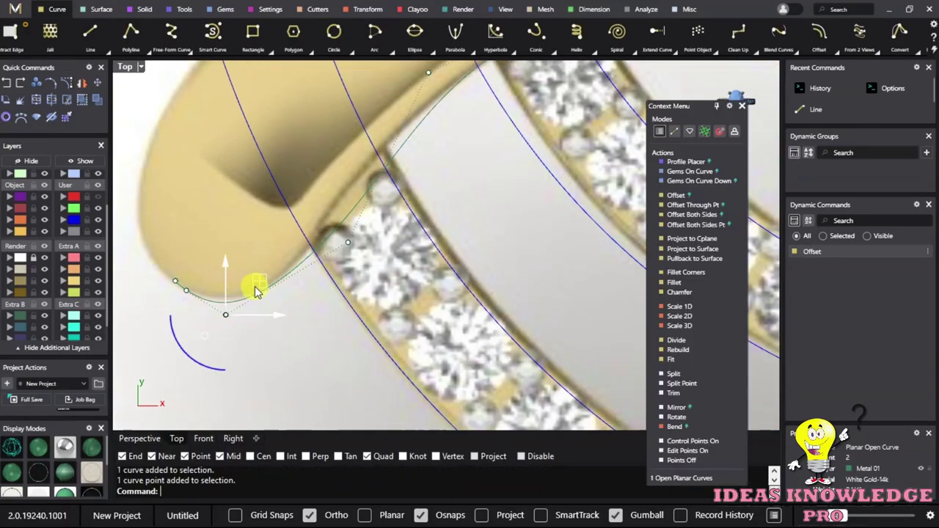
pyautogui.scroll(2, 251, 291)
pyautogui.moveTo(252, 292)
pyautogui.mouseDown()
pyautogui.moveTo(268, 290)
pyautogui.moveTo(304, 256)
pyautogui.mouseUp()
pyautogui.moveTo(304, 256); pyautogui.dragTo(352, 278, button='right')
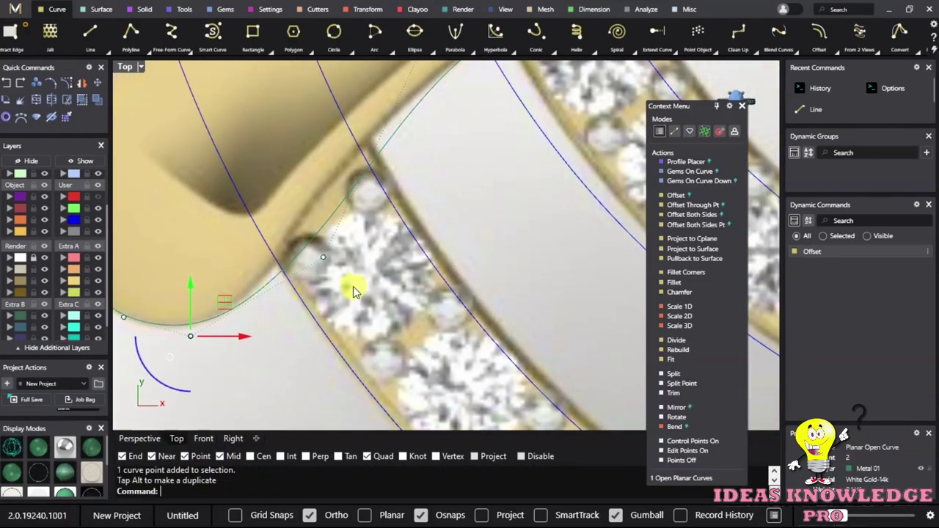
pyautogui.moveTo(360, 223); pyautogui.dragTo(356, 209)
pyautogui.scroll(-3, 314, 304)
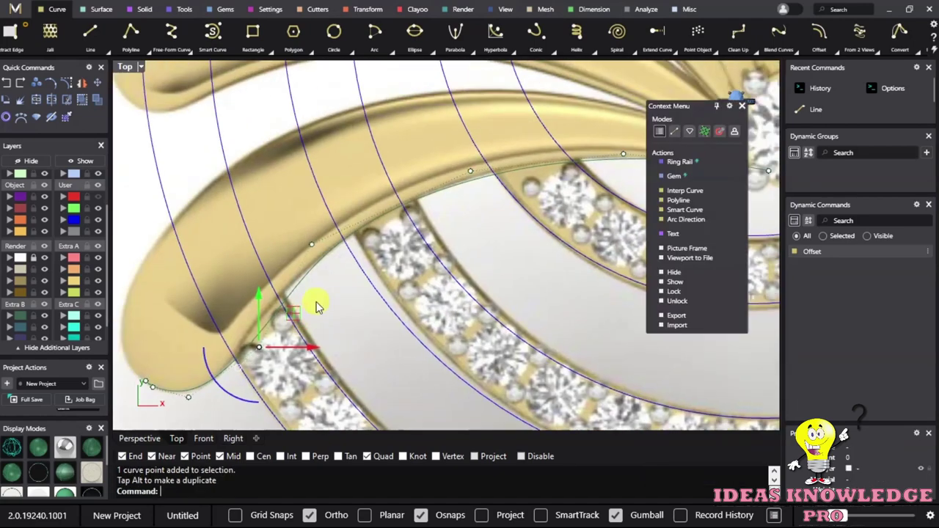
pyautogui.scroll(2, 294, 305)
# With the reference image hidden, undo the bad move and shift the points near the curve end.
pyautogui.click(44, 257)
pyautogui.scroll(-1, 404, 234)
pyautogui.click(321, 250)
pyautogui.hotkey('ctrl', 'z')
pyautogui.moveTo(489, 228); pyautogui.dragTo(545, 114)
pyautogui.moveTo(547, 129); pyautogui.dragTo(562, 134)
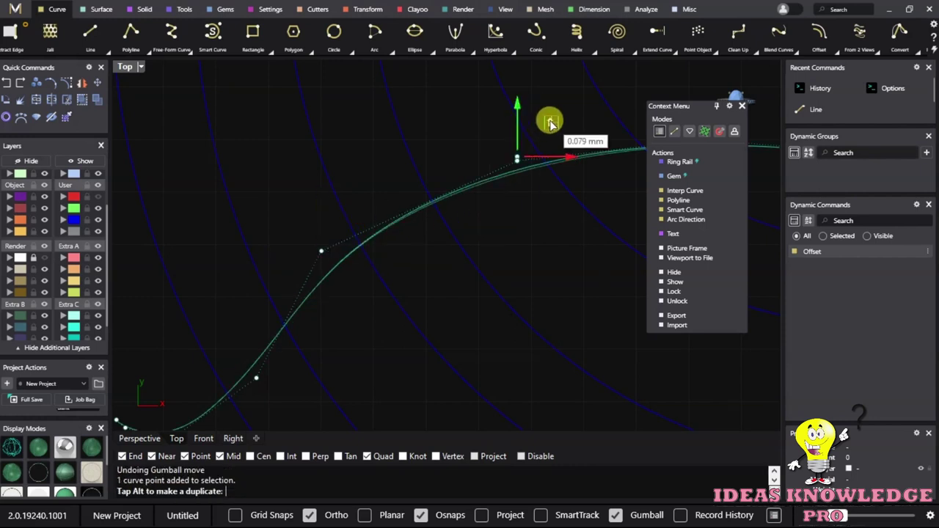
pyautogui.scroll(-2, 497, 178)
pyautogui.scroll(-2, 308, 213)
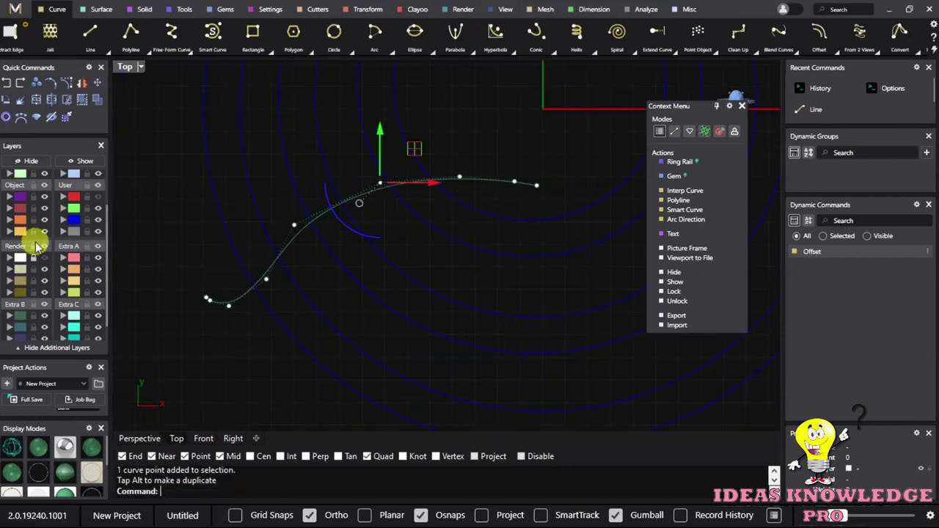
pyautogui.click(46, 260)
pyautogui.scroll(3, 440, 191)
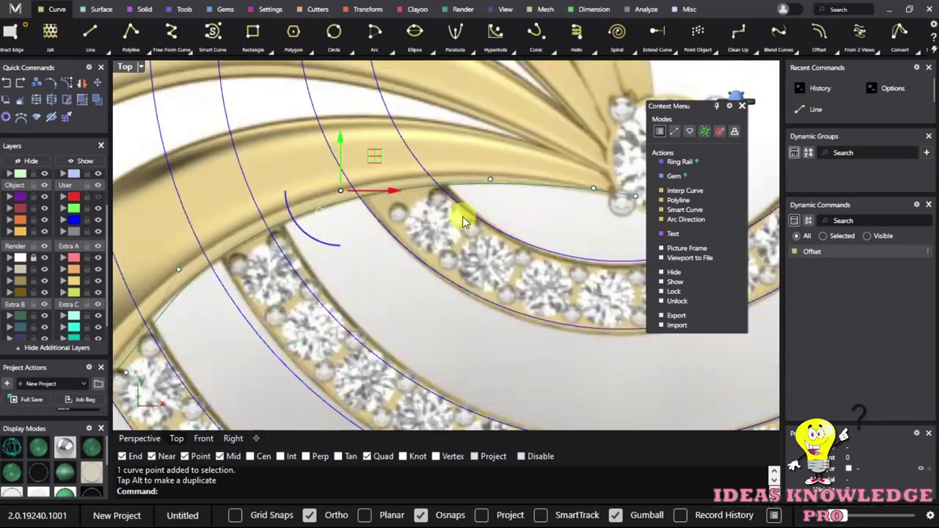
pyautogui.scroll(3, 456, 183)
# Rotate the two end points about a centre so the curve tip aligns with the centre diamond.
pyautogui.click(452, 197)
pyautogui.keyDown('shift'); pyautogui.click(419, 197); pyautogui.keyUp('shift')
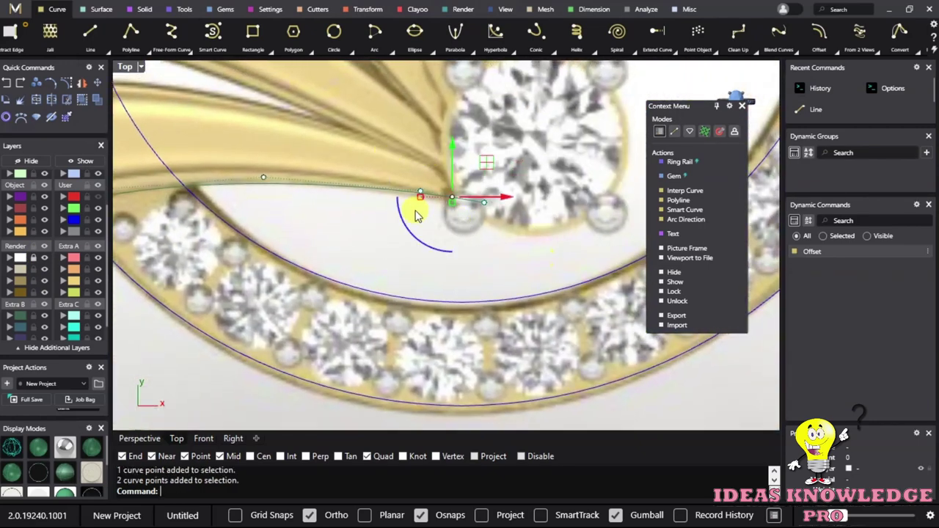
pyautogui.click(36, 117)
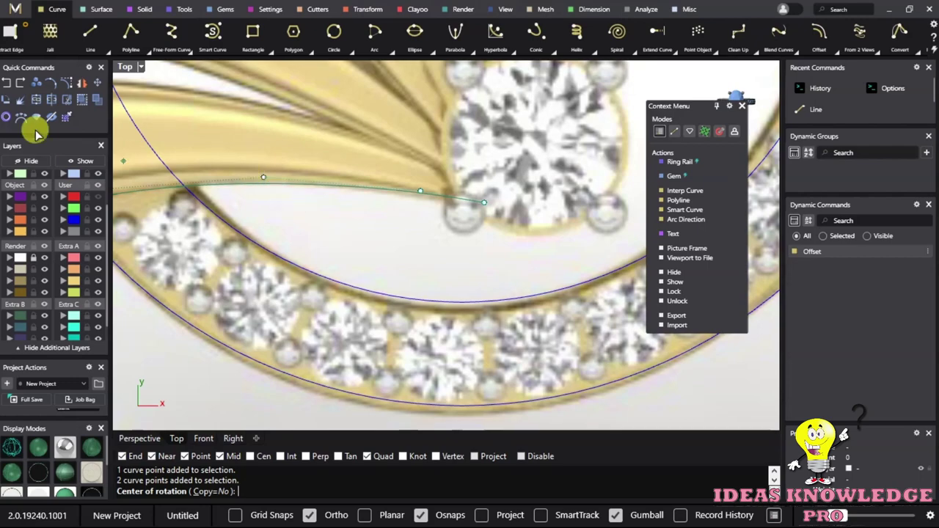
pyautogui.click(262, 177)
pyautogui.click(596, 119)
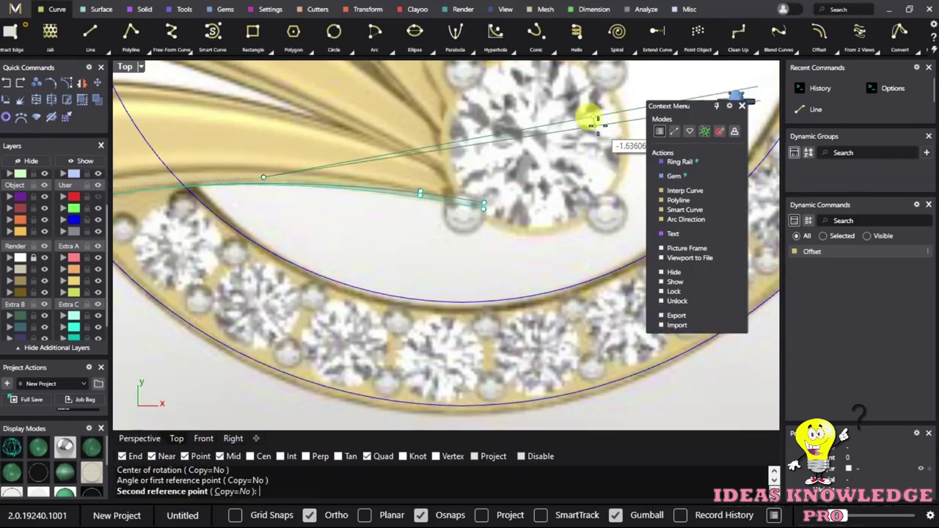
pyautogui.click(596, 121)
pyautogui.scroll(-3, 477, 185)
pyautogui.scroll(-1, 400, 194)
pyautogui.scroll(-1, 396, 233)
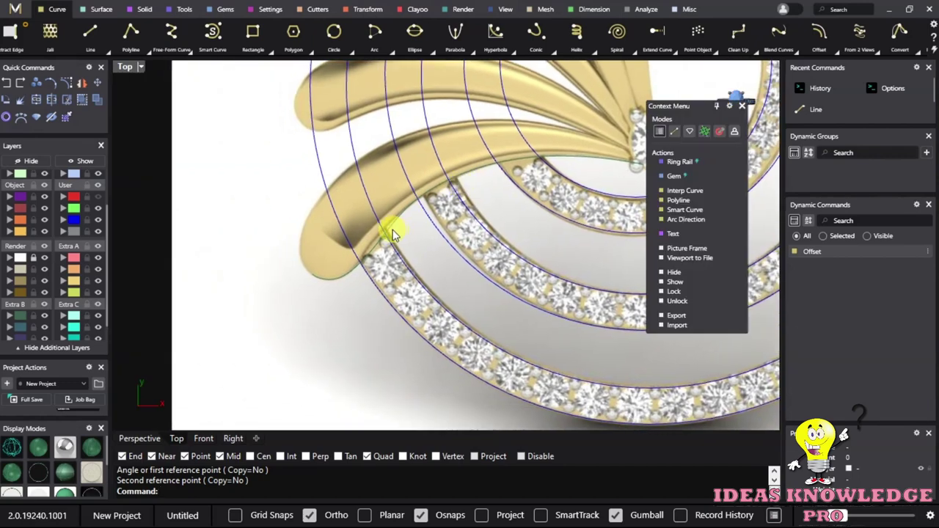
# Select the refined lower leaf edge curve to check its new shape.
pyautogui.click(394, 233)
pyautogui.scroll(2, 392, 235)
pyautogui.scroll(2, 388, 222)
pyautogui.scroll(1, 387, 222)
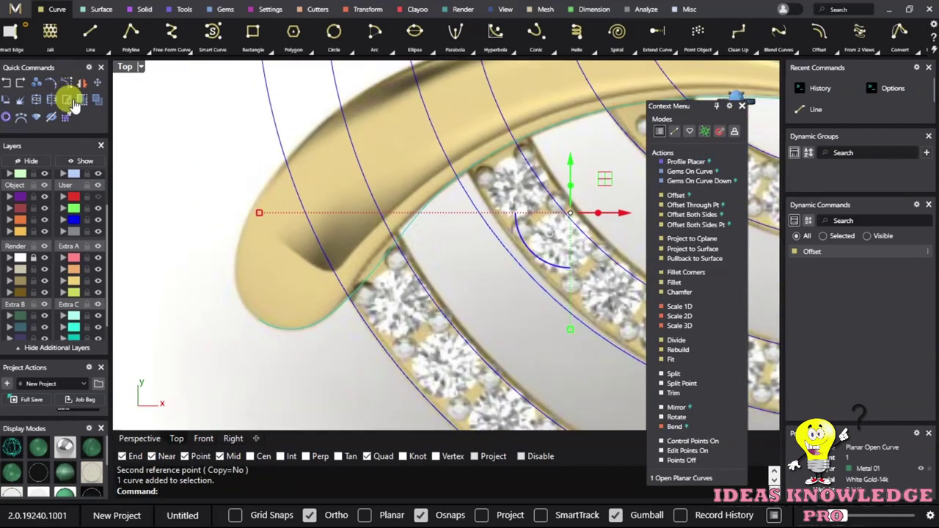
pyautogui.click(171, 30)
# Draw a free-form curve from the centre diamond along the leaf's upper edge to its tip.
pyautogui.scroll(-2, 509, 163)
pyautogui.scroll(2, 555, 210)
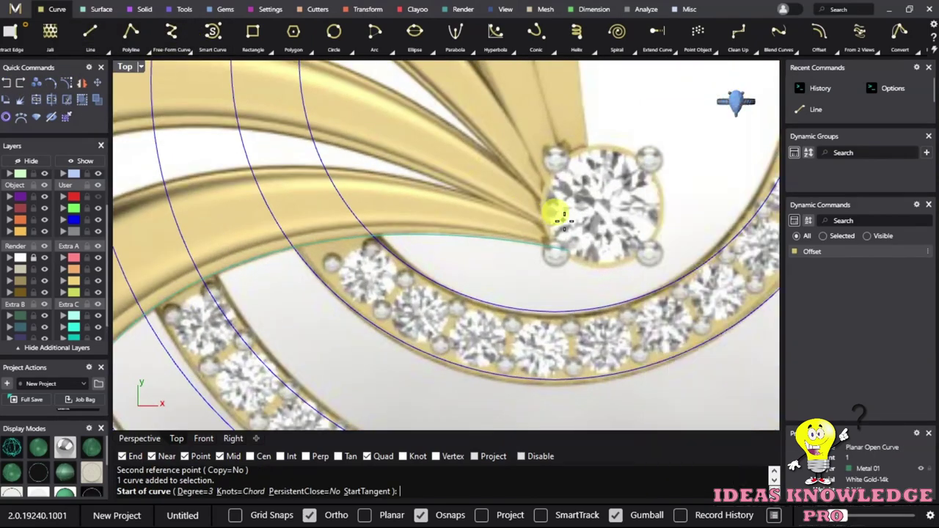
pyautogui.scroll(1, 550, 220)
pyautogui.click(556, 223)
pyautogui.click(409, 177)
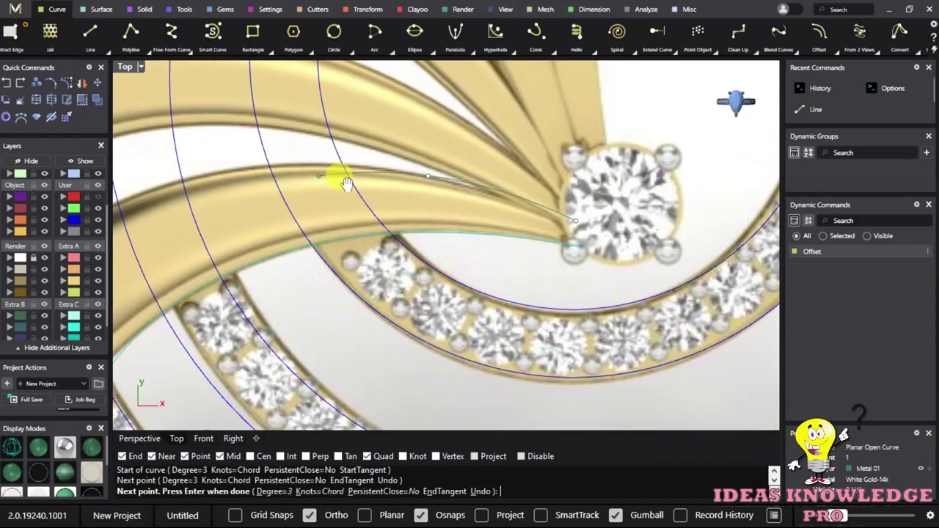
pyautogui.scroll(1, 345, 175)
pyautogui.click(347, 167)
pyautogui.scroll(1, 201, 206)
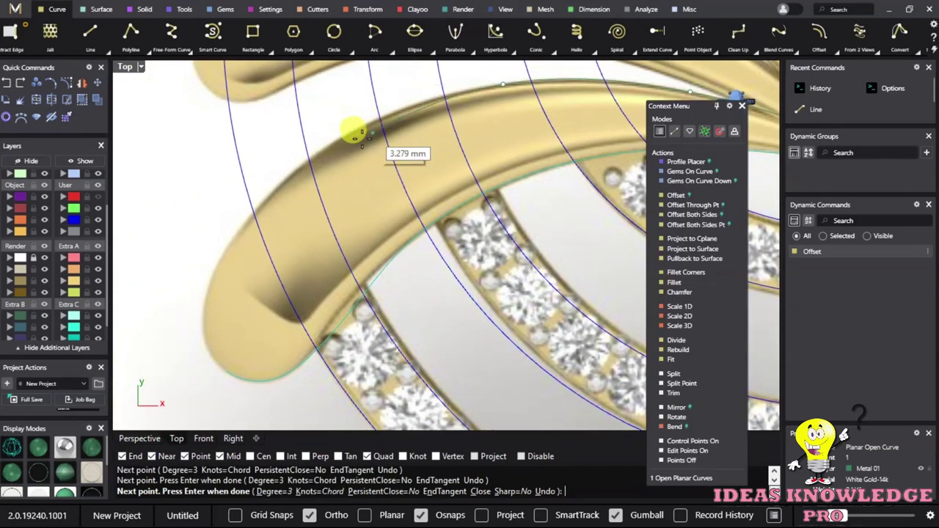
pyautogui.click(331, 143)
pyautogui.click(240, 230)
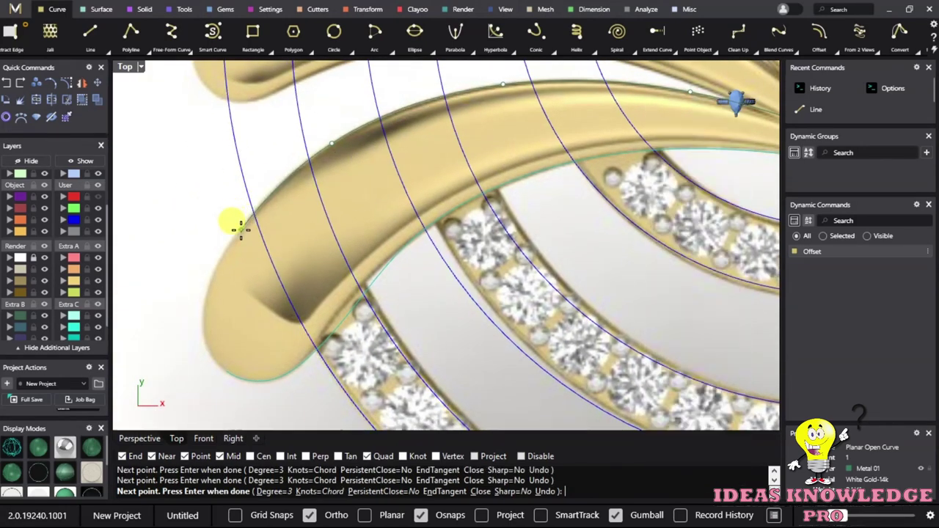
pyautogui.click(204, 299)
pyautogui.click(225, 367)
pyautogui.press('Return')
# Select the lower edge curve with the new one, then begin a curve on another prong.
pyautogui.scroll(-2, 233, 339)
pyautogui.scroll(-1, 233, 338)
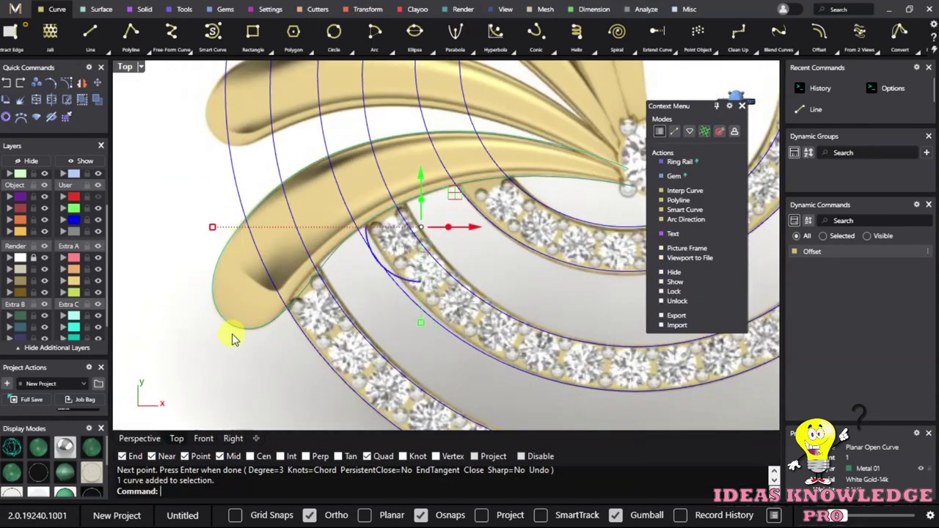
pyautogui.scroll(-1, 290, 257)
pyautogui.click(366, 219)
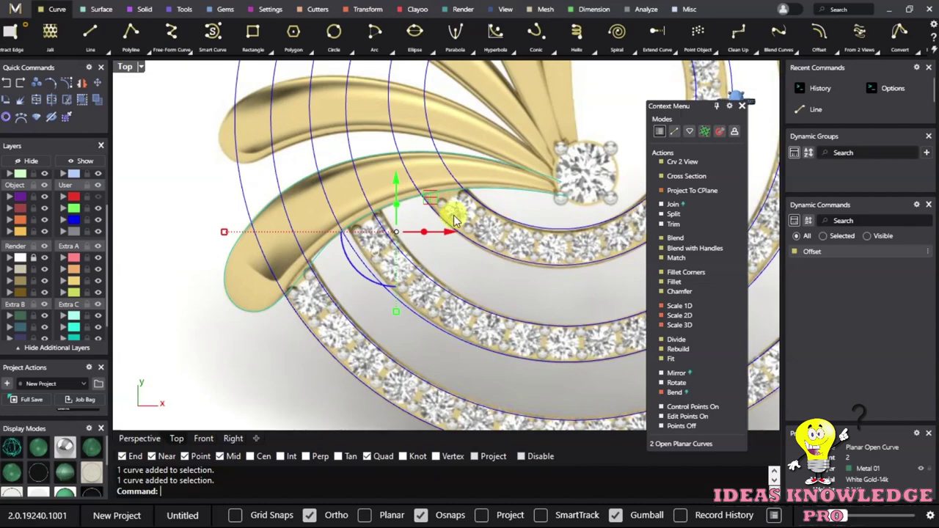
pyautogui.scroll(-1, 455, 220)
pyautogui.scroll(-1, 466, 191)
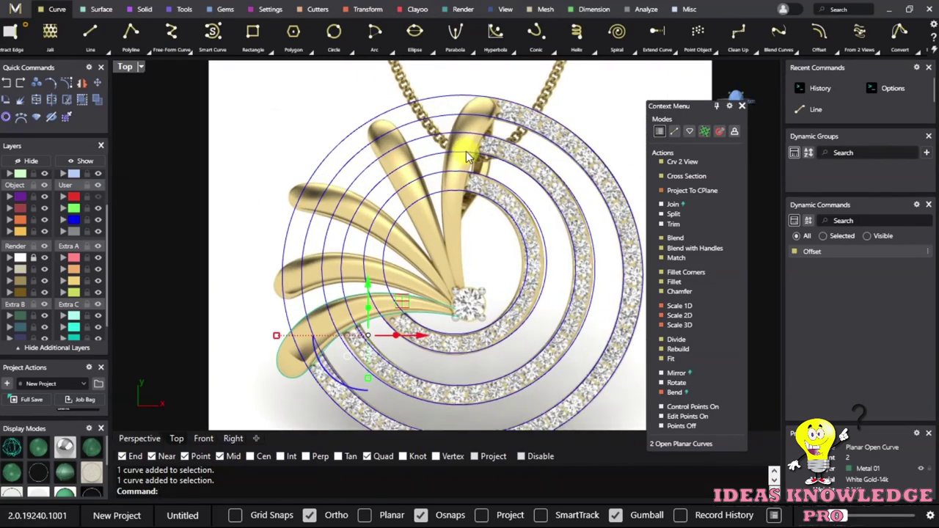
pyautogui.press('Return')
pyautogui.scroll(3, 570, 314)
pyautogui.click(570, 313)
pyautogui.scroll(-2, 356, 182)
# Place a point along another petal's edge for the next curve.
pyautogui.scroll(2, 372, 156)
pyautogui.scroll(-2, 530, 311)
pyautogui.scroll(-2, 455, 220)
pyautogui.scroll(3, 450, 184)
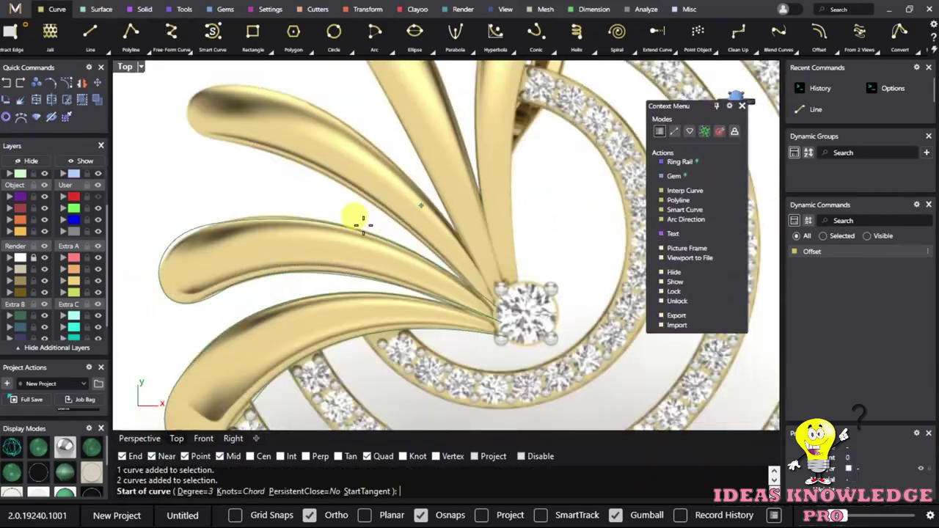
pyautogui.scroll(1, 249, 150)
pyautogui.scroll(1, 250, 150)
pyautogui.scroll(-2, 341, 349)
pyautogui.click(341, 349)
pyautogui.scroll(2, 342, 199)
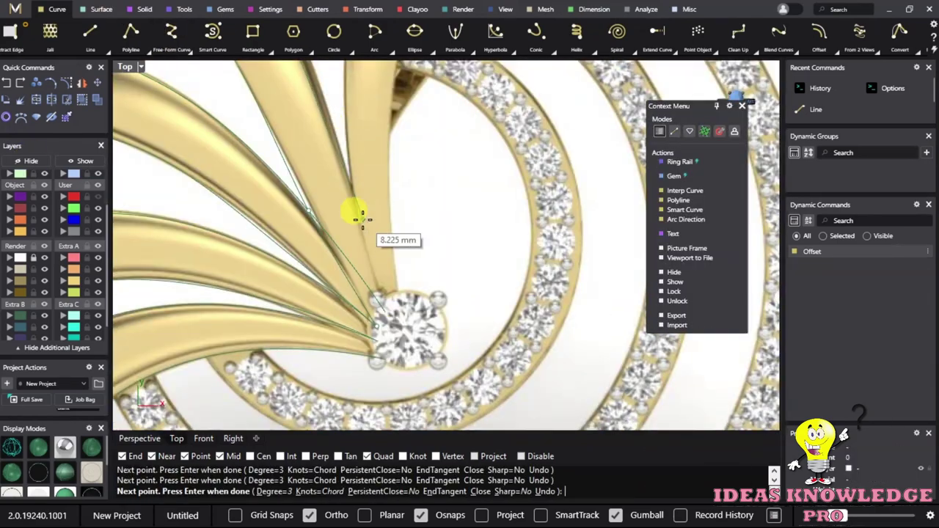
pyautogui.scroll(1, 400, 156)
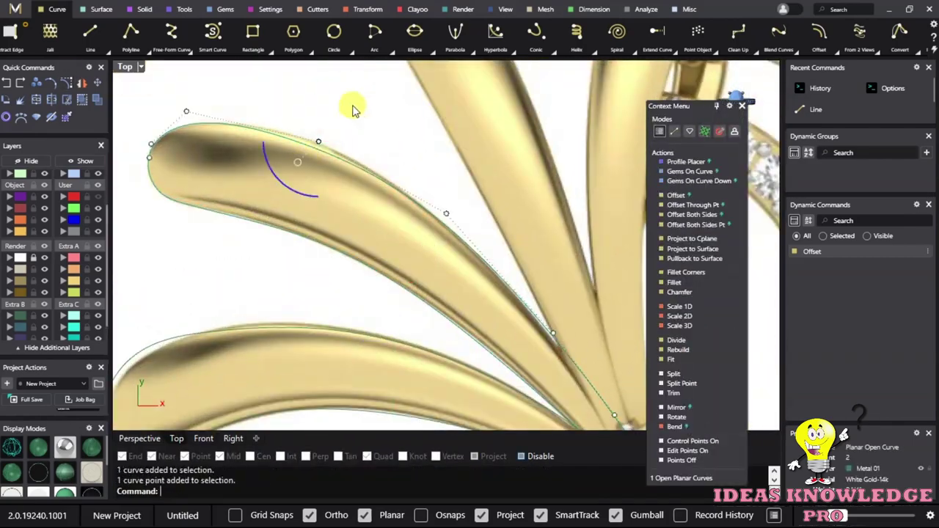
# Hide a window-selected group, restore all hidden curves with Show, and turn off the reference image.
pyautogui.write('h')
pyautogui.press('Return')
pyautogui.moveTo(321, 172); pyautogui.dragTo(246, 309)
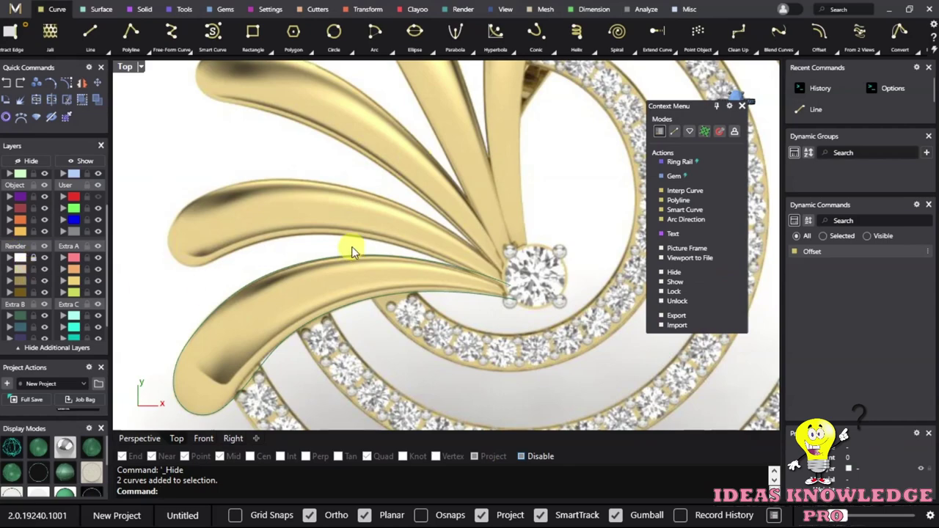
pyautogui.write('show')
pyautogui.press('Return')
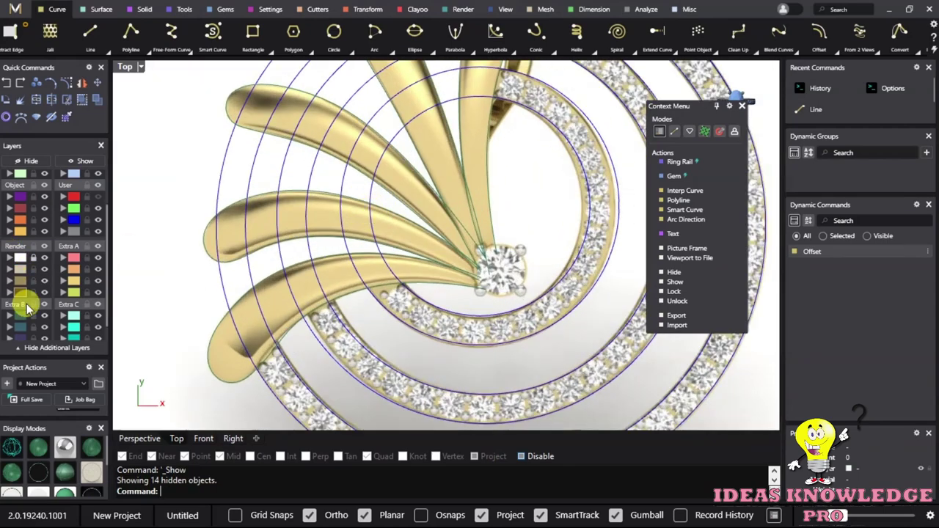
pyautogui.click(45, 257)
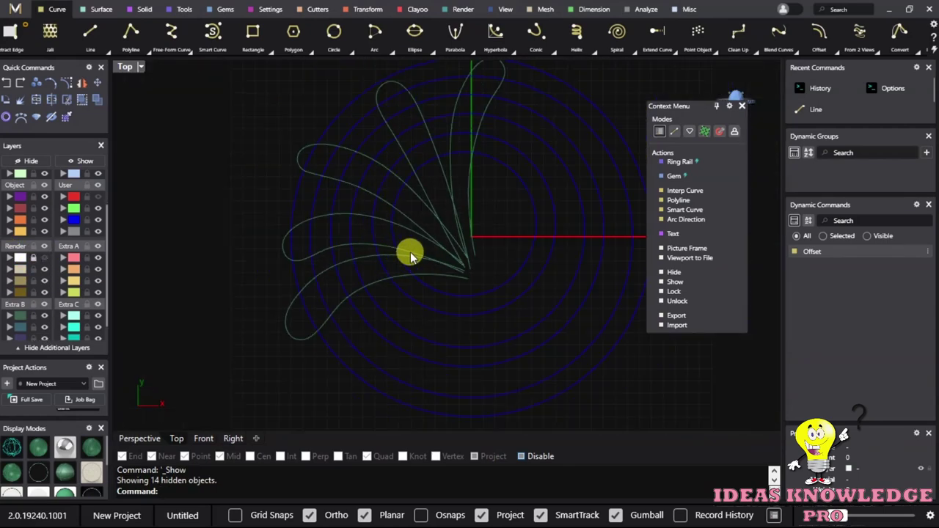
# Window-select all the leaf and band curves and move them to layer User 03.
pyautogui.scroll(3, 450, 249)
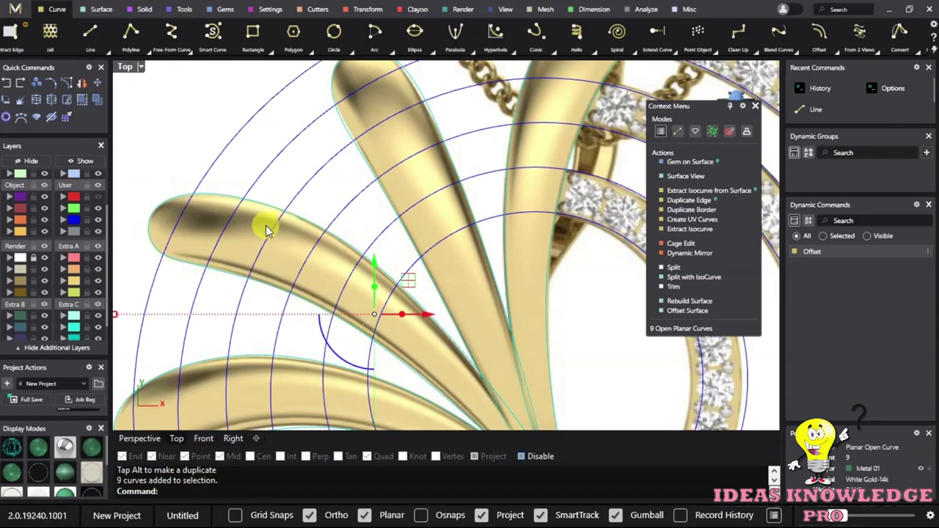
pyautogui.click(174, 258)
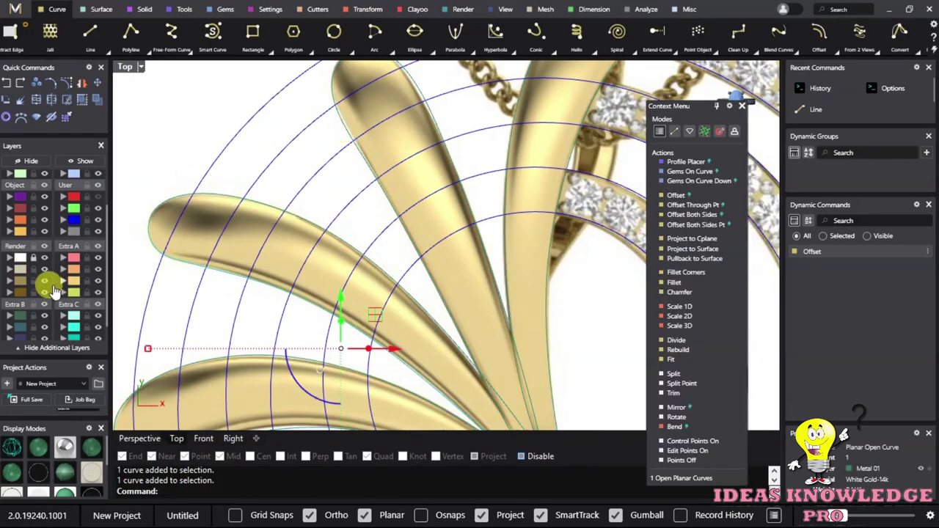
pyautogui.scroll(-5, 238, 211)
pyautogui.moveTo(151, 100); pyautogui.dragTo(430, 408)
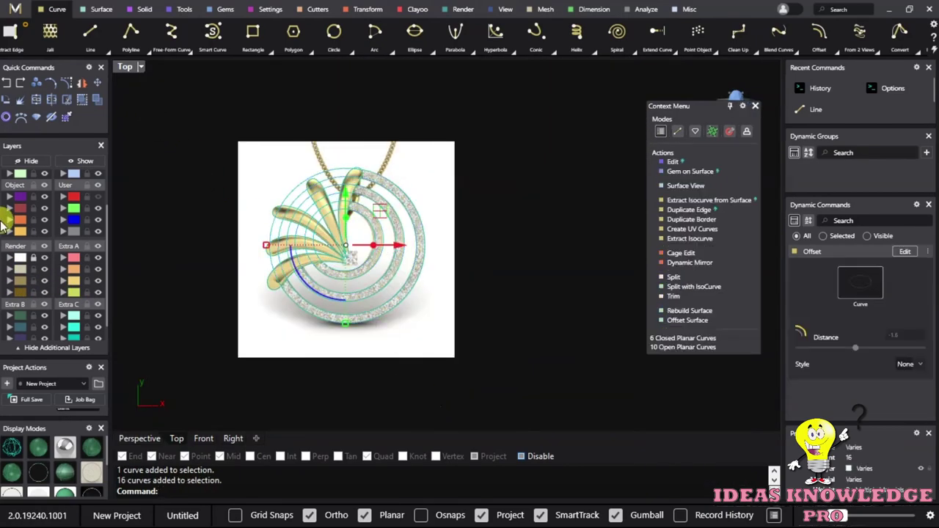
pyautogui.click(64, 220)
pyautogui.press('Escape')
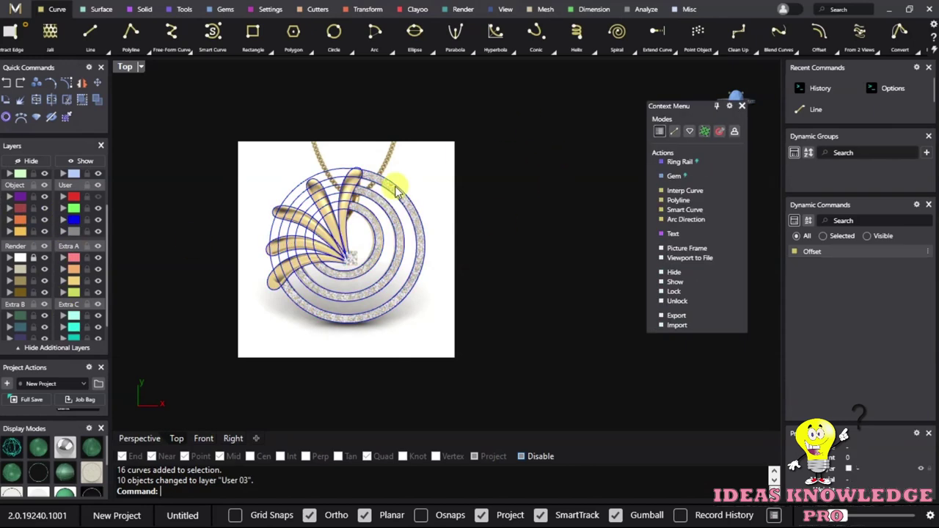
# Hide the reference image and check three curves near the top before clearing the selection.
pyautogui.scroll(2, 394, 184)
pyautogui.click(44, 258)
pyautogui.scroll(3, 419, 215)
pyautogui.scroll(-1, 384, 138)
pyautogui.moveTo(486, 212); pyautogui.dragTo(431, 184)
pyautogui.scroll(3, 393, 182)
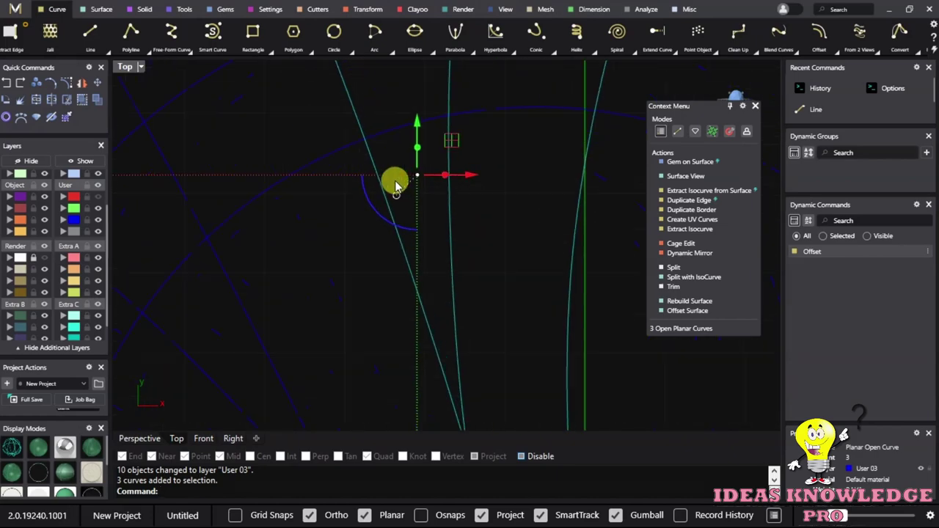
pyautogui.scroll(3, 400, 208)
pyautogui.press('Escape')
# Inspect a selected leaf curve up close, then deselect and show the reference image again.
pyautogui.moveTo(402, 195); pyautogui.dragTo(273, 307)
pyautogui.scroll(-2, 353, 193)
pyautogui.scroll(-2, 286, 145)
pyautogui.scroll(-2, 223, 258)
pyautogui.scroll(3, 189, 268)
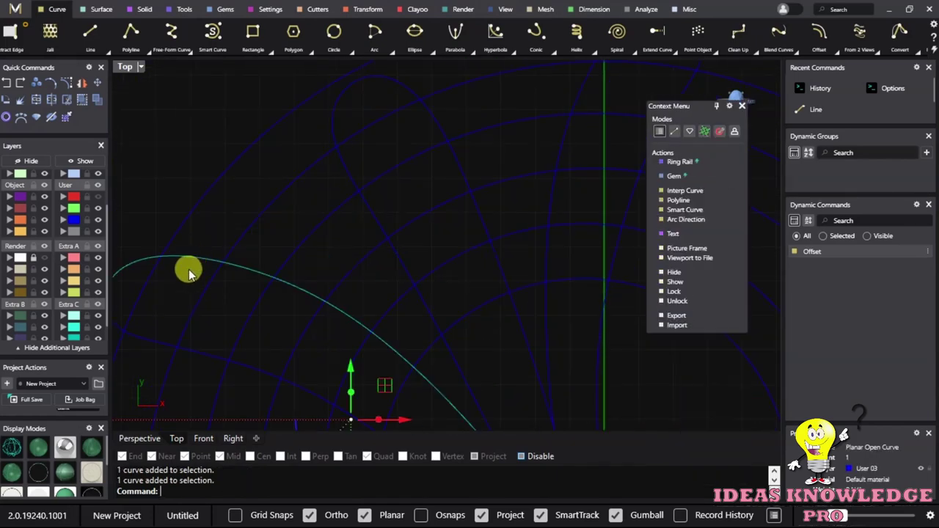
pyautogui.scroll(2, 237, 205)
pyautogui.scroll(2, 258, 164)
pyautogui.scroll(-3, 229, 119)
pyautogui.scroll(3, 220, 176)
pyautogui.scroll(1, 272, 307)
pyautogui.scroll(-1, 261, 300)
pyautogui.scroll(-1, 260, 260)
pyautogui.scroll(-1, 270, 303)
pyautogui.scroll(3, 277, 296)
pyautogui.scroll(-3, 309, 382)
pyautogui.scroll(-1, 314, 384)
pyautogui.scroll(-2, 384, 189)
pyautogui.scroll(-1, 433, 304)
pyautogui.scroll(-1, 418, 220)
pyautogui.click(576, 146)
pyautogui.moveTo(574, 144); pyautogui.dragTo(448, 180, button='right')
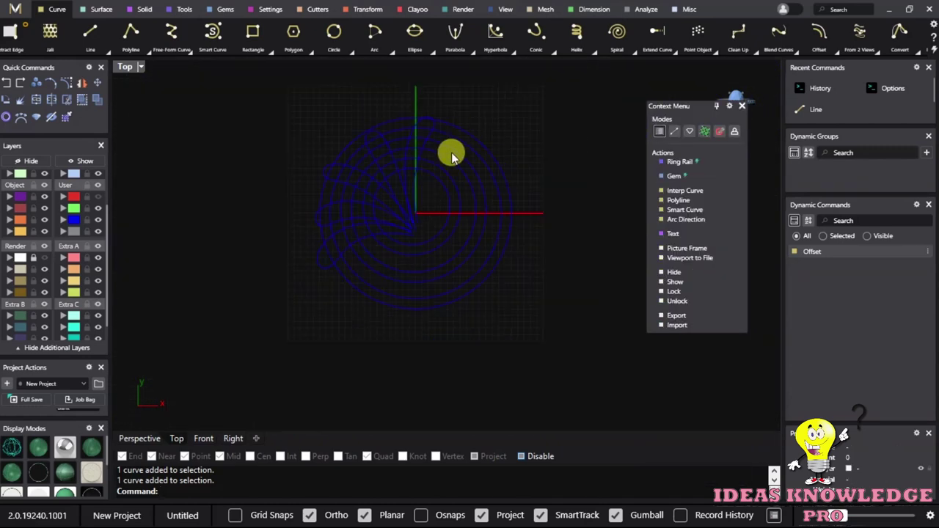
pyautogui.click(44, 261)
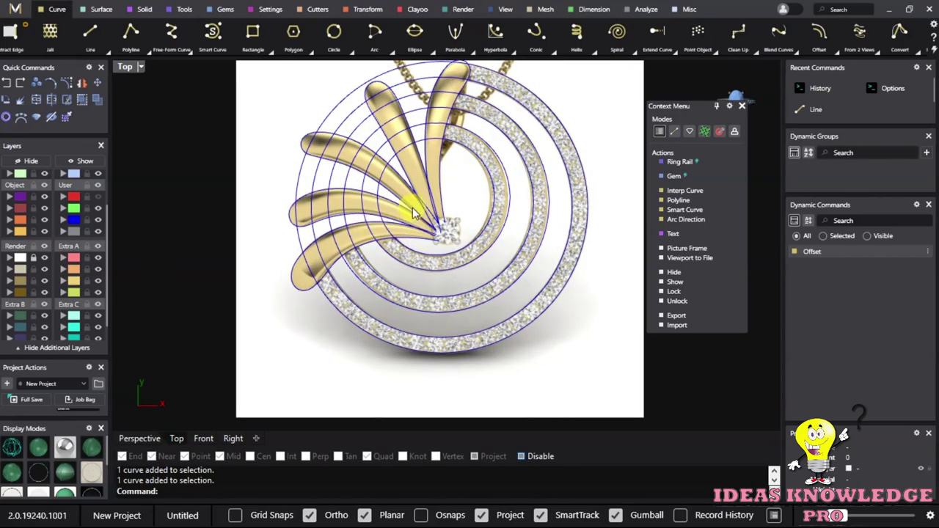
# Select the two outer circle curves to compare them with the pendant image.
pyautogui.scroll(2, 421, 139)
pyautogui.scroll(2, 425, 157)
pyautogui.scroll(-4, 451, 162)
pyautogui.scroll(2, 451, 163)
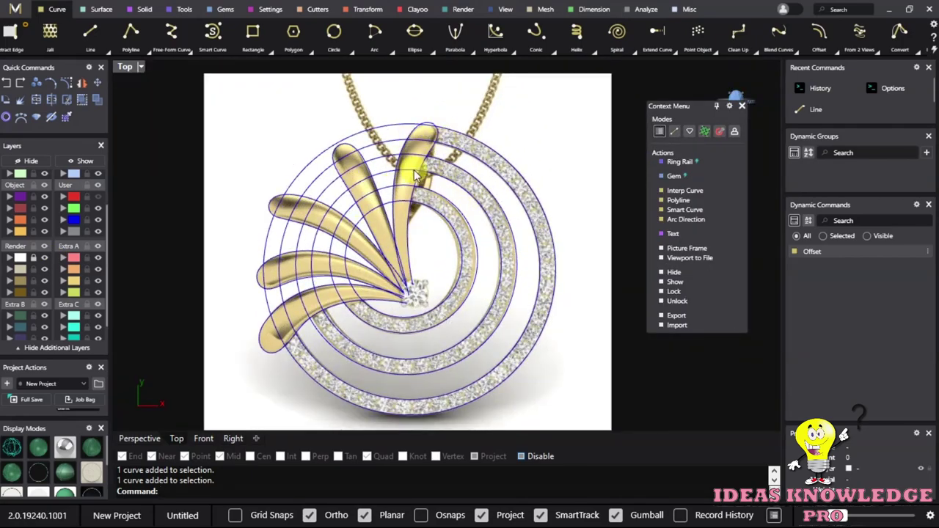
pyautogui.scroll(2, 440, 140)
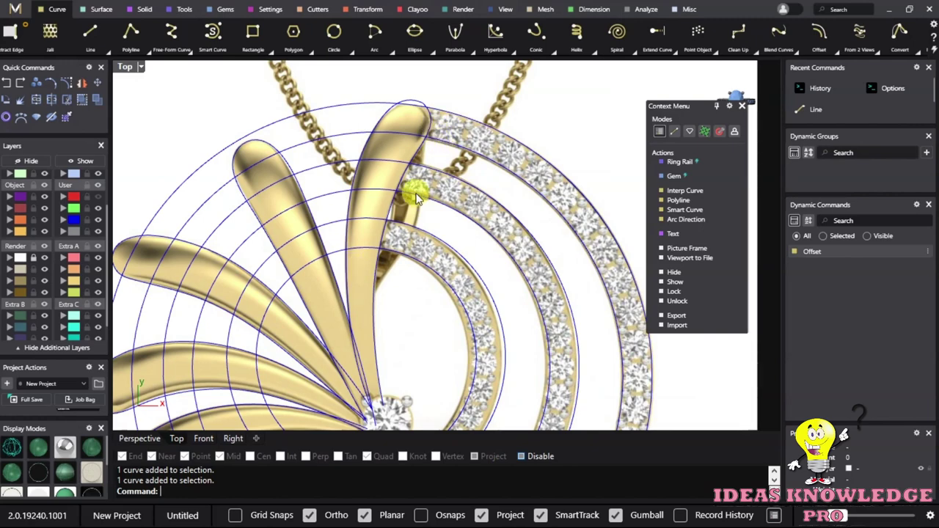
pyautogui.scroll(-3, 403, 158)
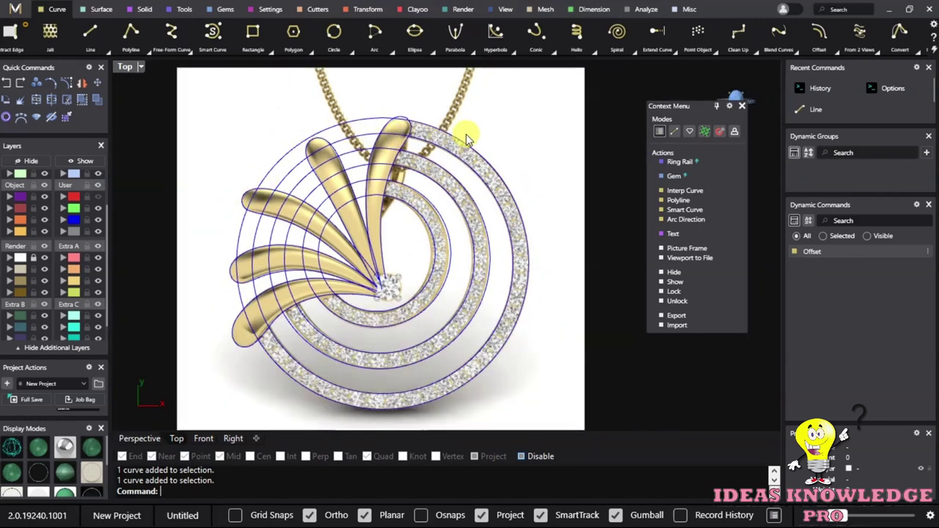
pyautogui.scroll(2, 468, 139)
pyautogui.scroll(2, 335, 125)
pyautogui.scroll(-4, 392, 184)
pyautogui.click(550, 173)
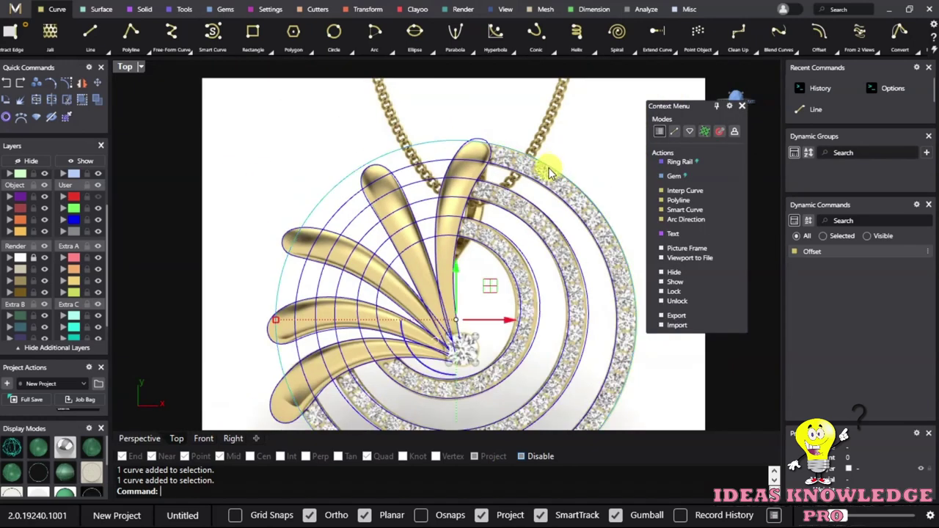
pyautogui.click(555, 161)
# Zoom around to compare the circles with the reference, then turn the image layer off.
pyautogui.scroll(3, 453, 121)
pyautogui.scroll(-3, 453, 121)
pyautogui.scroll(3, 341, 302)
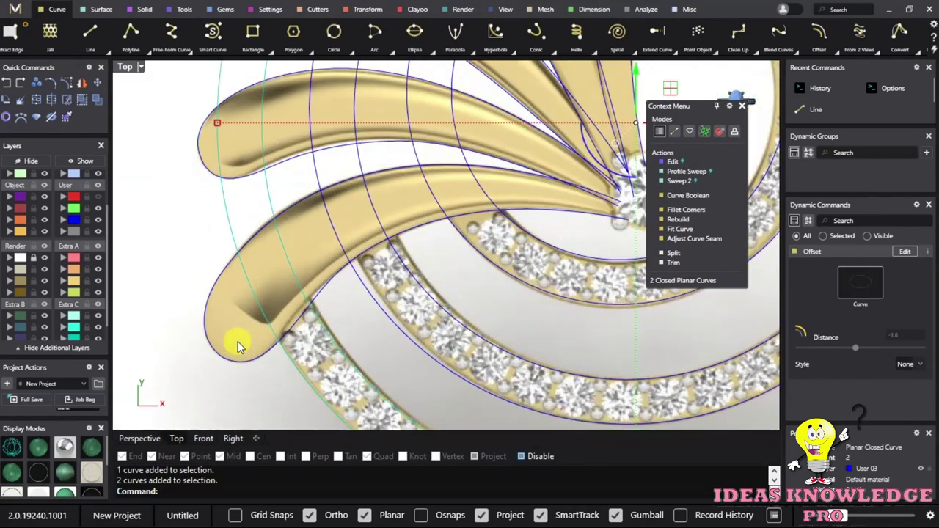
pyautogui.scroll(-2, 301, 279)
pyautogui.scroll(1, 367, 212)
pyautogui.scroll(-2, 339, 224)
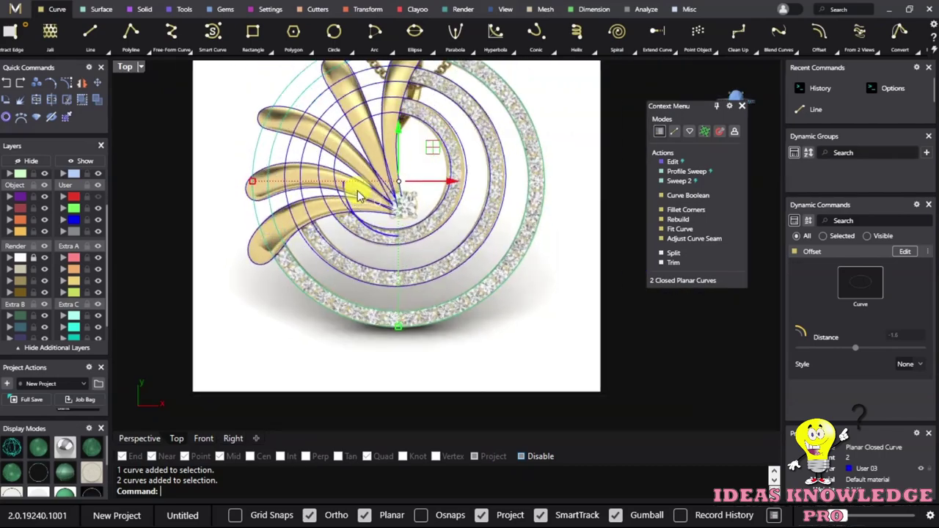
pyautogui.scroll(-1, 311, 256)
pyautogui.scroll(-2, 310, 256)
pyautogui.scroll(1, 390, 288)
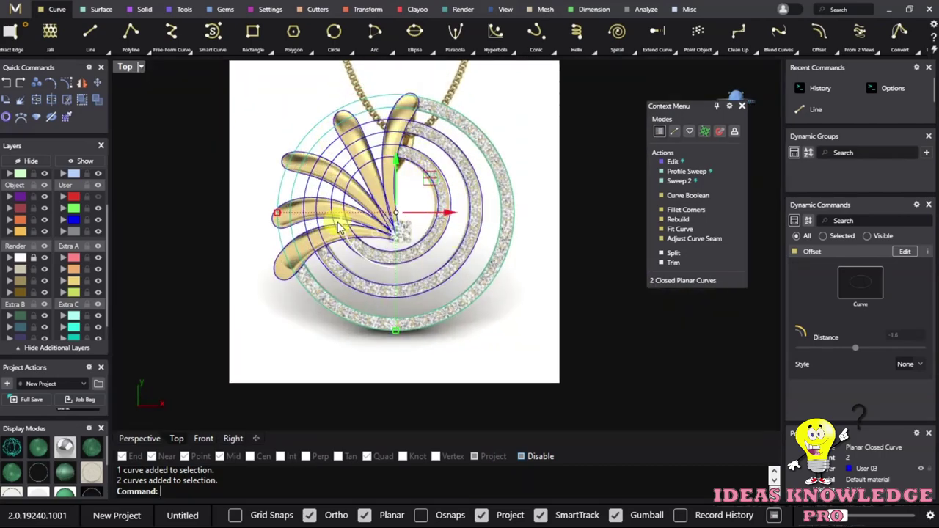
pyautogui.scroll(2, 391, 121)
pyautogui.scroll(2, 391, 123)
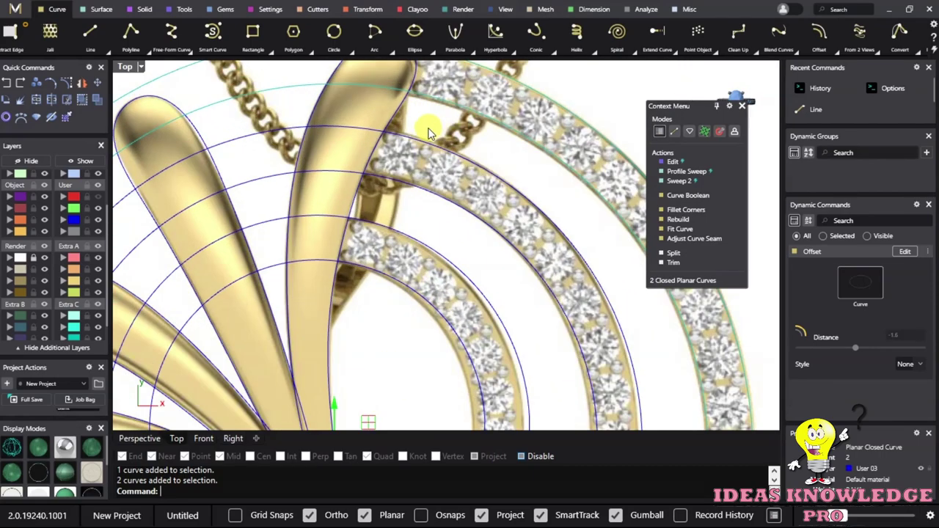
pyautogui.scroll(-1, 388, 129)
pyautogui.scroll(2, 387, 134)
pyautogui.scroll(-3, 387, 134)
pyautogui.scroll(-1, 429, 102)
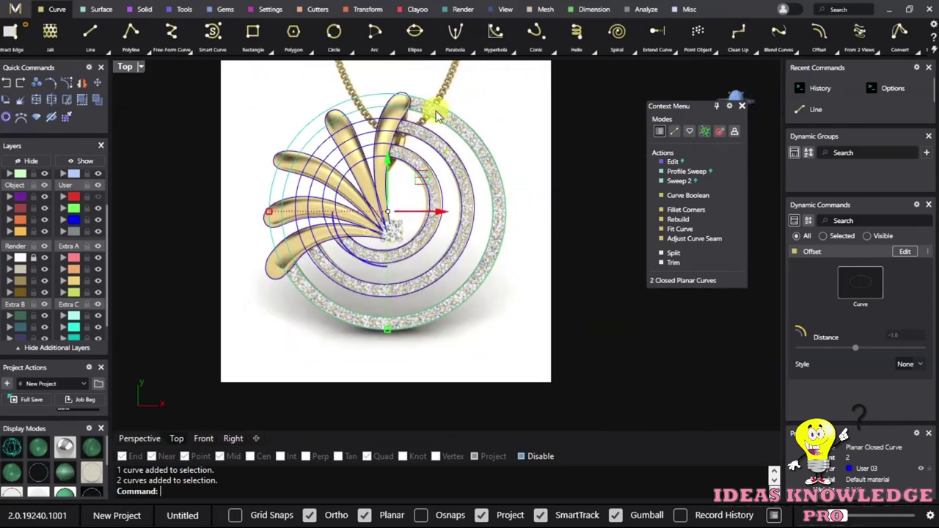
pyautogui.scroll(3, 367, 144)
pyautogui.scroll(-1, 368, 158)
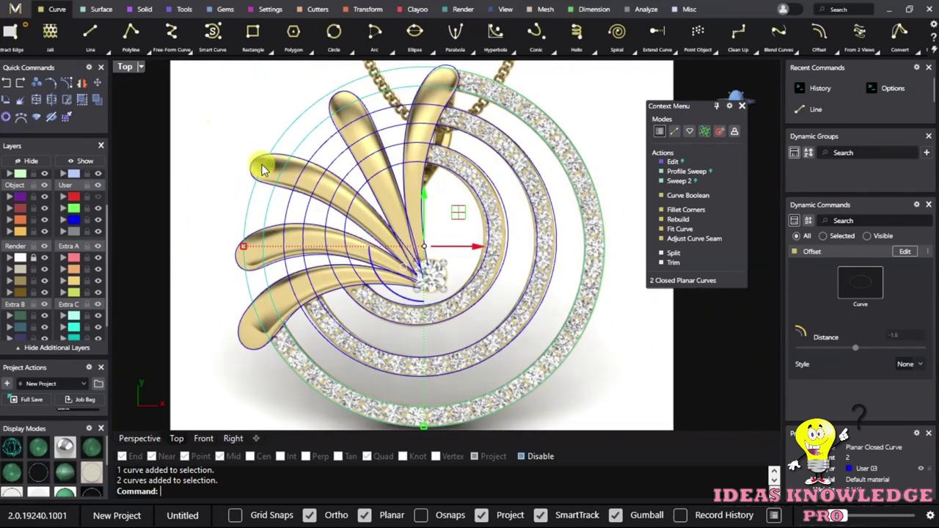
pyautogui.scroll(1, 351, 217)
pyautogui.scroll(1, 381, 227)
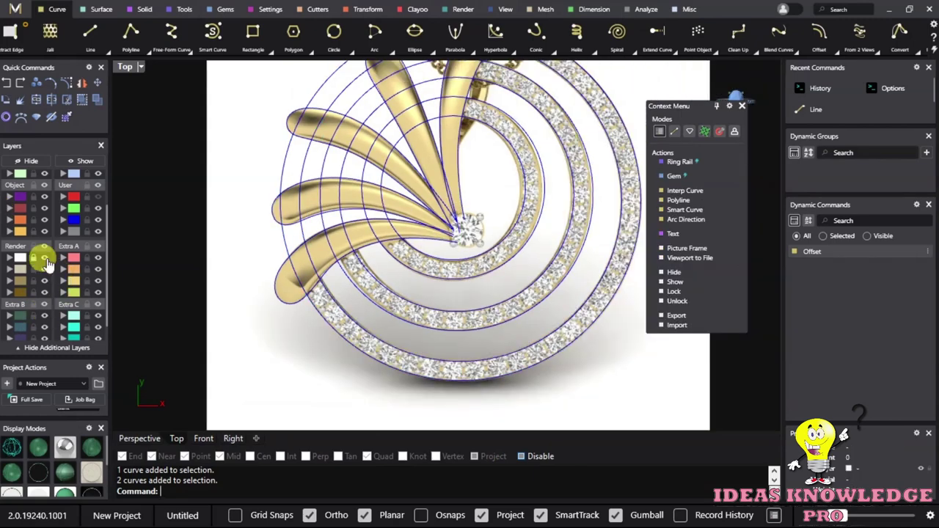
pyautogui.click(42, 257)
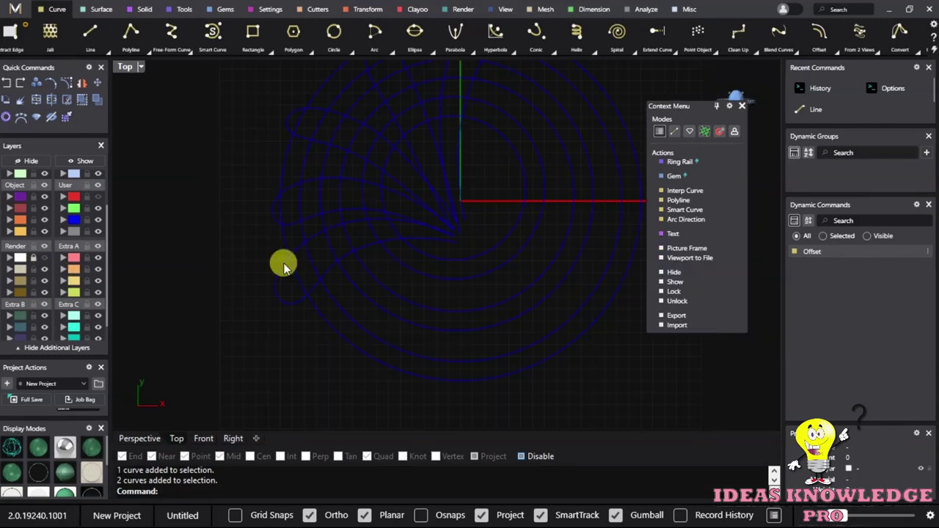
# Window-select the ten fan-shaped leaf curves and group them.
pyautogui.scroll(3, 387, 223)
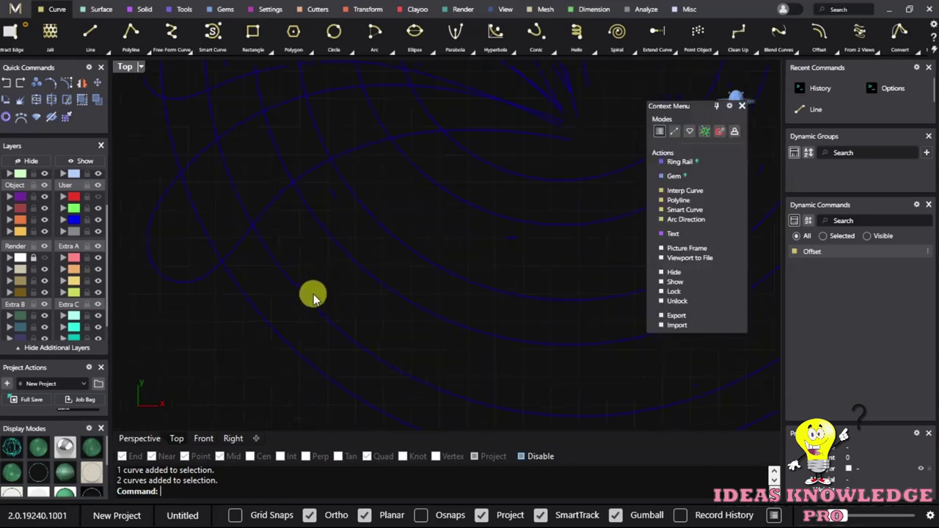
pyautogui.click(310, 293)
pyautogui.scroll(-2, 286, 293)
pyautogui.scroll(-3, 367, 209)
pyautogui.scroll(3, 366, 209)
pyautogui.scroll(2, 480, 172)
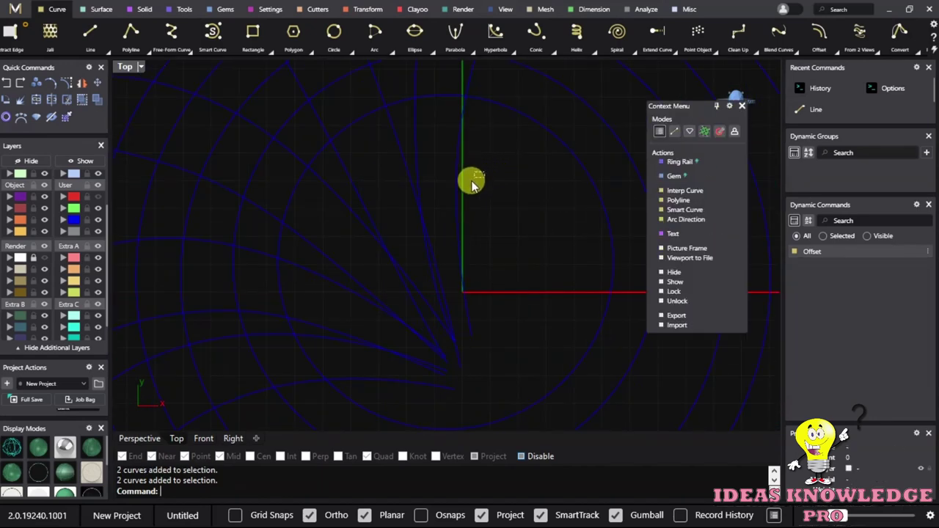
pyautogui.moveTo(480, 171); pyautogui.dragTo(447, 251)
pyautogui.scroll(-1, 447, 251)
pyautogui.moveTo(465, 136); pyautogui.dragTo(325, 276)
pyautogui.scroll(2, 310, 266)
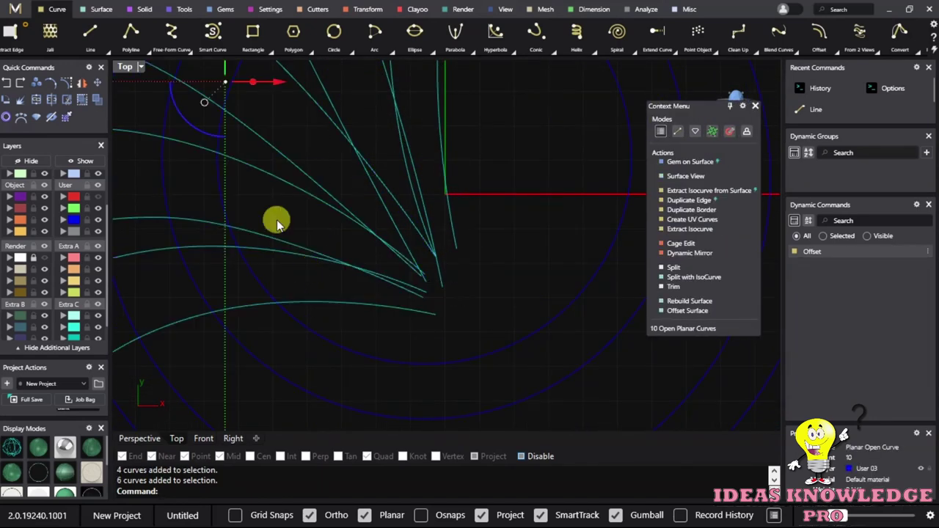
pyautogui.scroll(2, 293, 203)
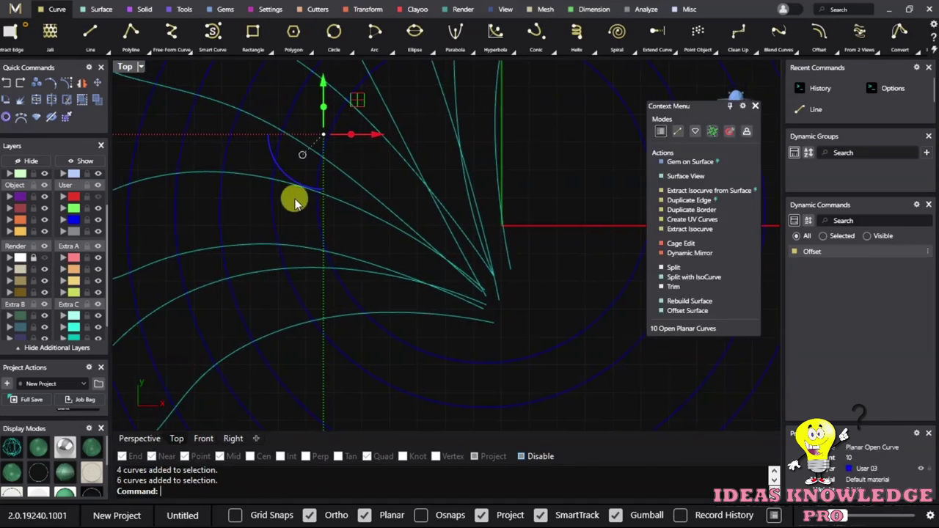
pyautogui.click(83, 105)
# Reselect the ten grouped leaf curves and hide them.
pyautogui.scroll(-2, 549, 184)
pyautogui.scroll(2, 509, 195)
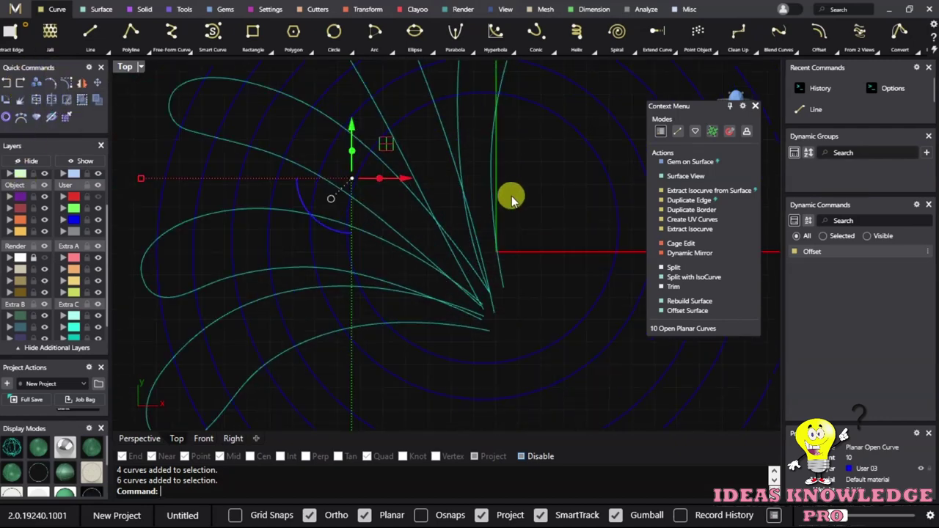
pyautogui.scroll(-2, 476, 242)
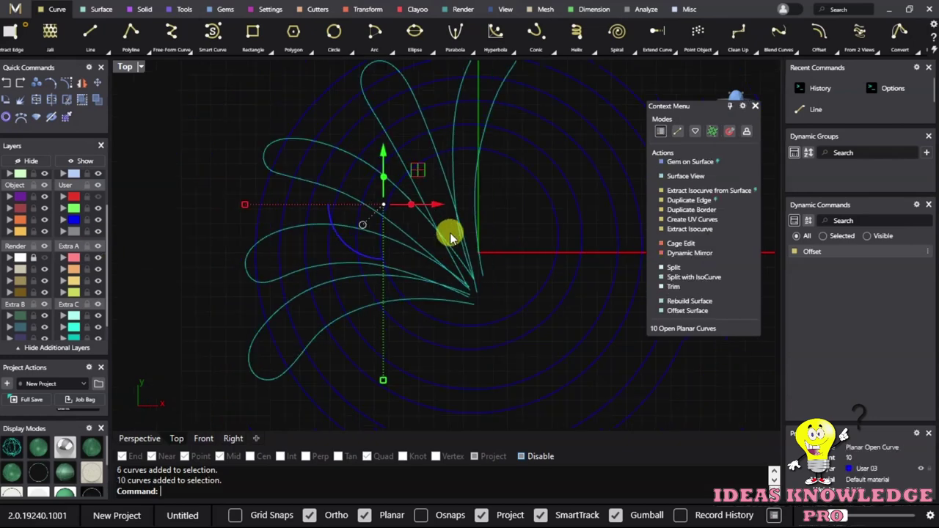
pyautogui.scroll(3, 470, 213)
pyautogui.press('Escape')
pyautogui.moveTo(404, 357); pyautogui.dragTo(445, 258)
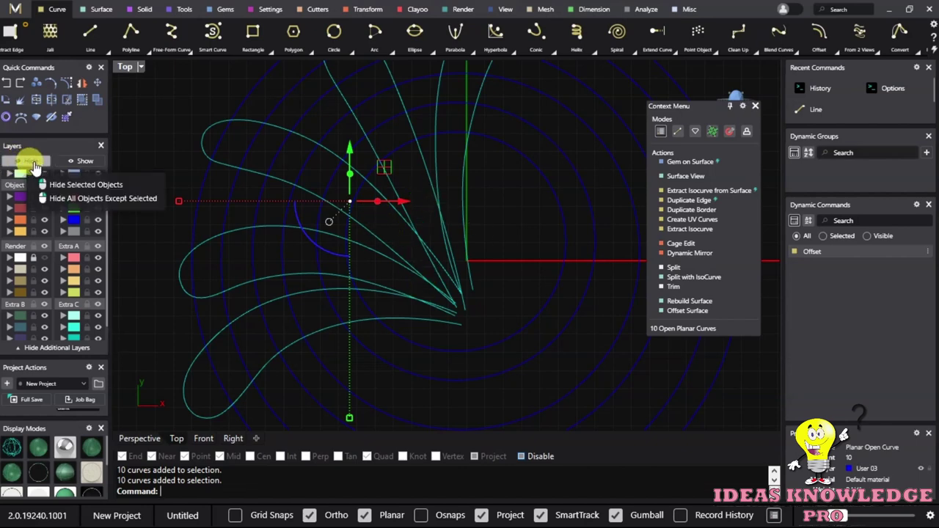
pyautogui.click(31, 168)
# Window-select the two outer circular curves.
pyautogui.scroll(-2, 374, 224)
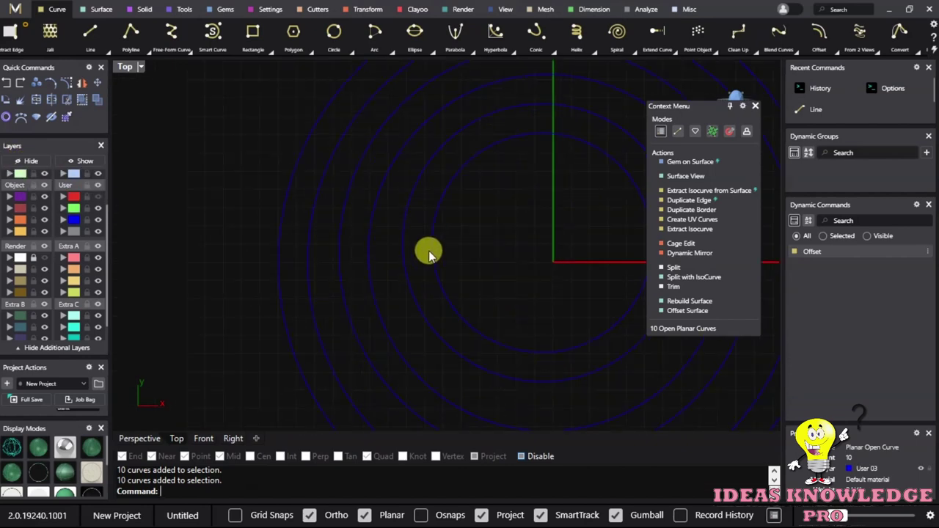
pyautogui.moveTo(364, 283); pyautogui.dragTo(249, 403)
pyautogui.scroll(2, 335, 283)
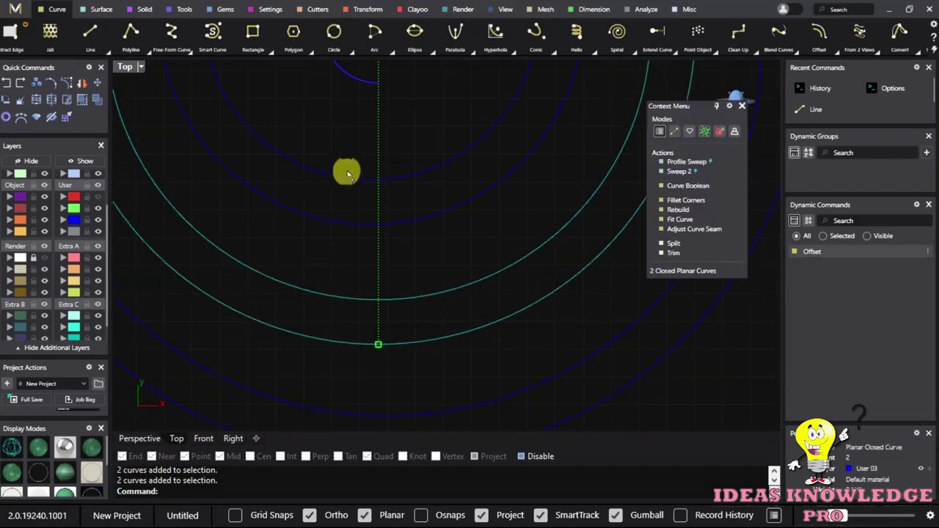
# Swap the selection to the two inner circles and zoom around the ring curves.
pyautogui.click(354, 146)
pyautogui.click(378, 237)
pyautogui.scroll(-2, 440, 301)
pyautogui.scroll(3, 296, 139)
pyautogui.scroll(-3, 293, 159)
pyautogui.scroll(2, 295, 153)
pyautogui.scroll(-1, 308, 132)
pyautogui.scroll(1, 359, 164)
pyautogui.scroll(-2, 363, 165)
pyautogui.scroll(-3, 317, 211)
pyautogui.scroll(3, 399, 283)
pyautogui.scroll(2, 376, 184)
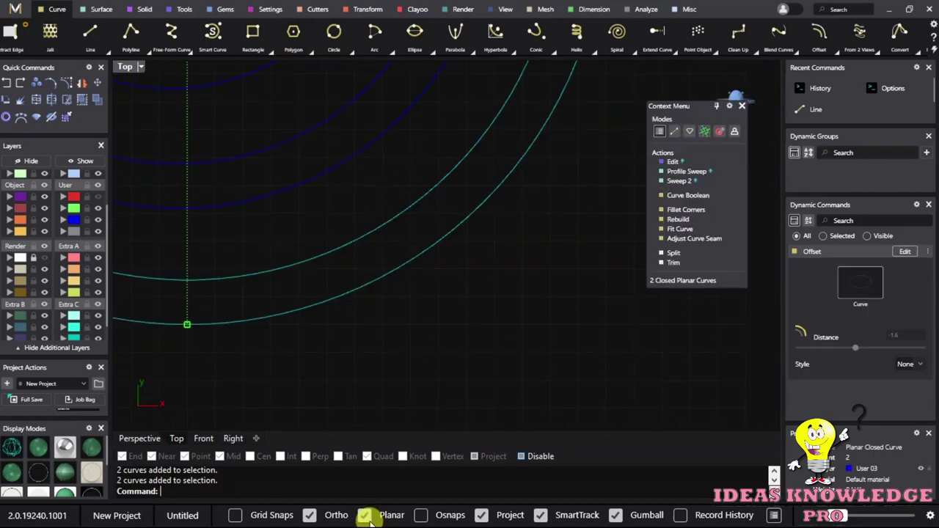
pyautogui.scroll(-2, 457, 183)
pyautogui.scroll(2, 477, 209)
pyautogui.scroll(1, 466, 223)
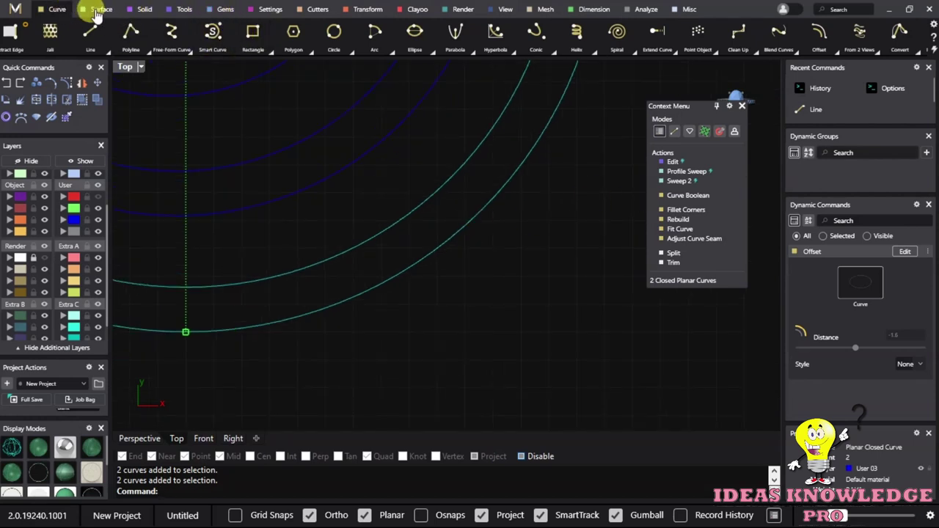
pyautogui.scroll(-1, 66, 45)
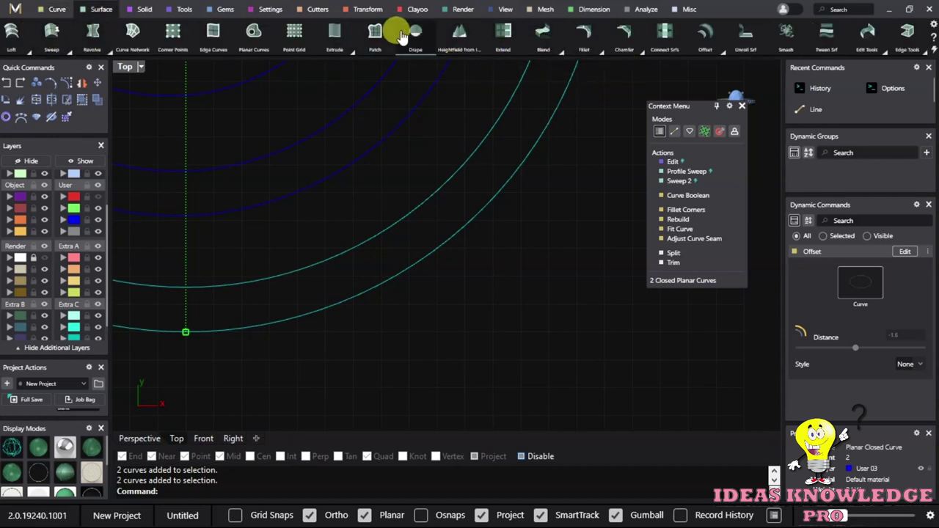
pyautogui.scroll(-2, 486, 210)
pyautogui.scroll(-2, 447, 256)
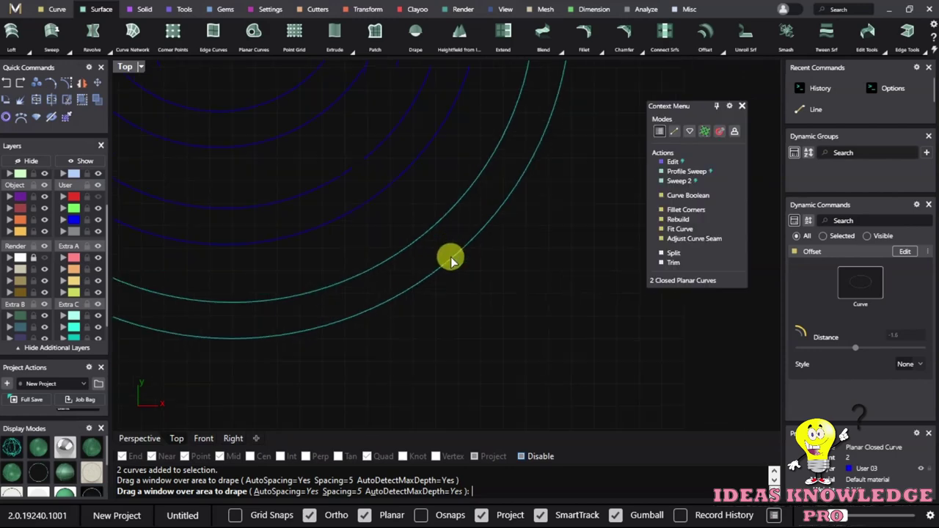
# Build a planar patch surface from the two outermost circles.
pyautogui.press('Escape')
pyautogui.click(474, 213)
pyautogui.click(374, 31)
pyautogui.click(386, 394)
pyautogui.scroll(-3, 425, 259)
pyautogui.scroll(3, 525, 326)
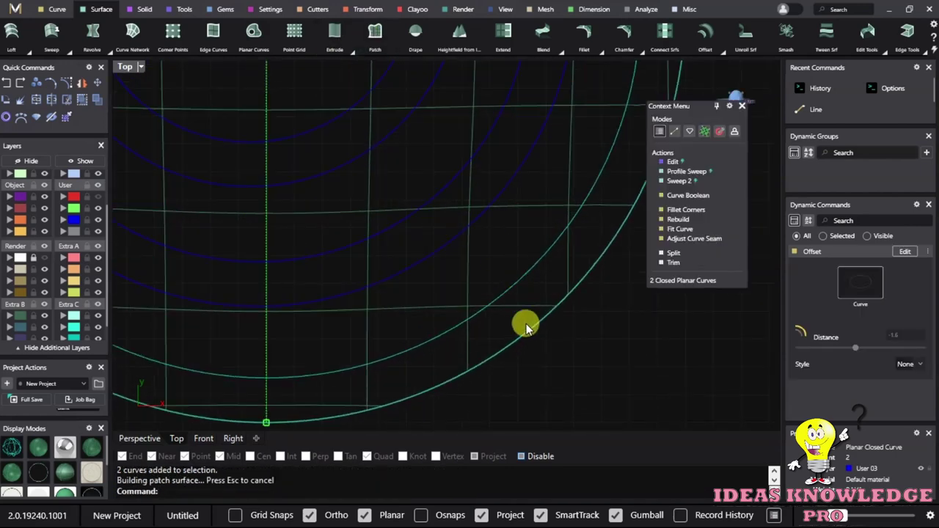
# Clear the selection, pick a single circle curve and bring up the viewport display modes.
pyautogui.press('Escape')
pyautogui.scroll(-3, 486, 245)
pyautogui.scroll(2, 486, 242)
pyautogui.scroll(2, 506, 253)
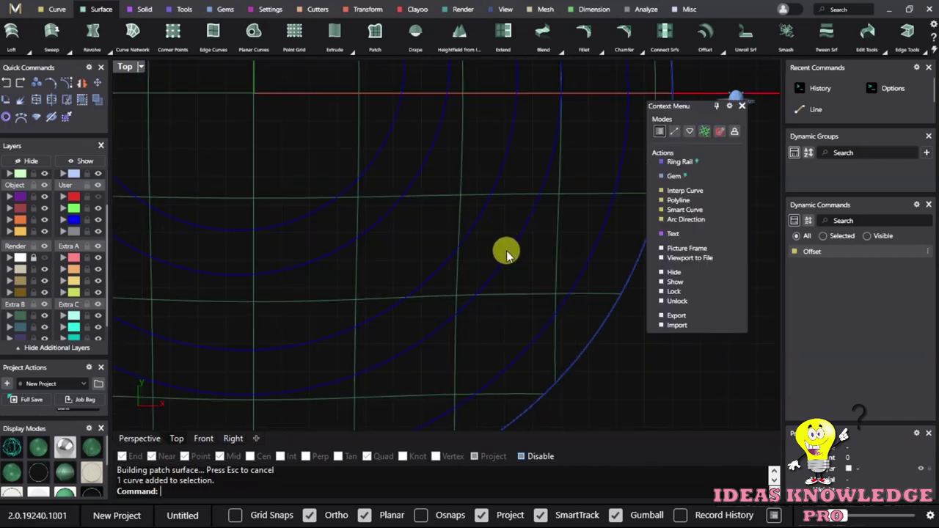
pyautogui.click(419, 165)
pyautogui.scroll(-3, 440, 198)
pyautogui.scroll(1, 462, 183)
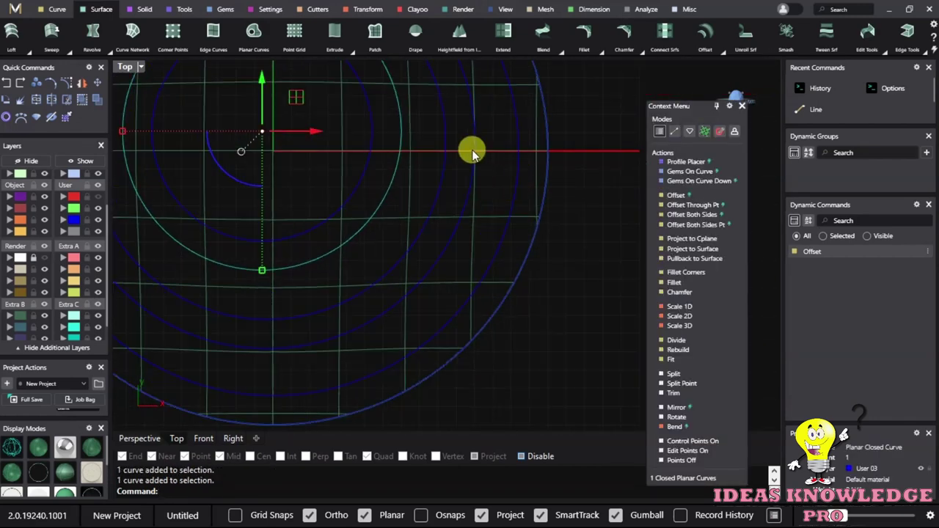
pyautogui.click(126, 67)
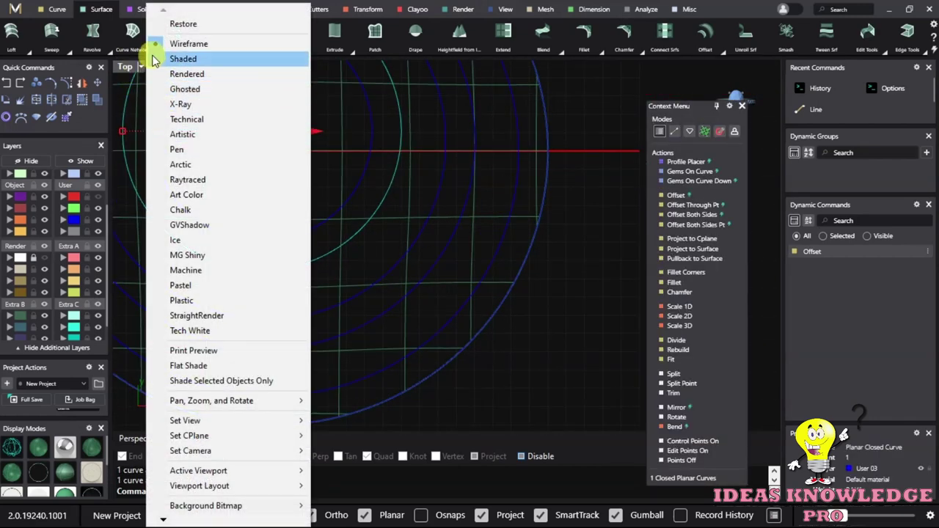
# Shade the Top view and split the disc with the circles into six pieces.
pyautogui.click(184, 58)
pyautogui.moveTo(356, 177); pyautogui.dragTo(377, 269, button='right')
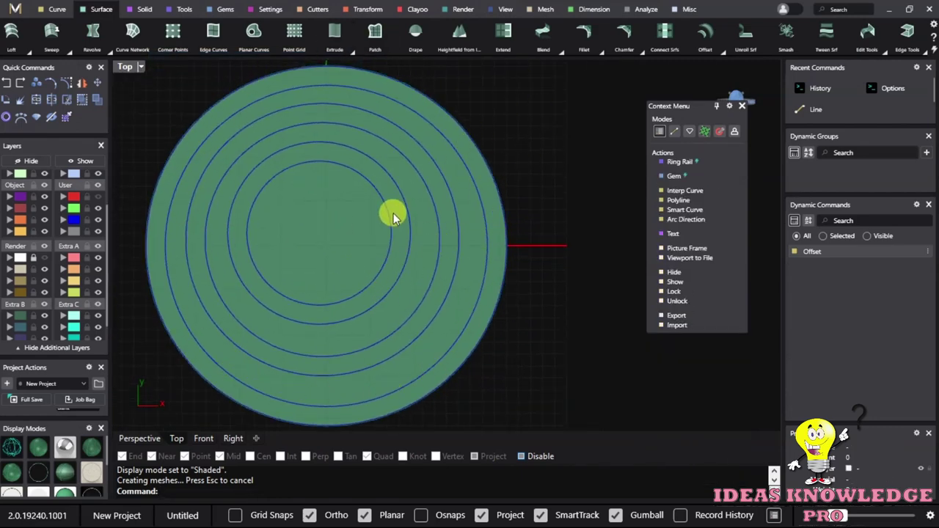
pyautogui.click(353, 212)
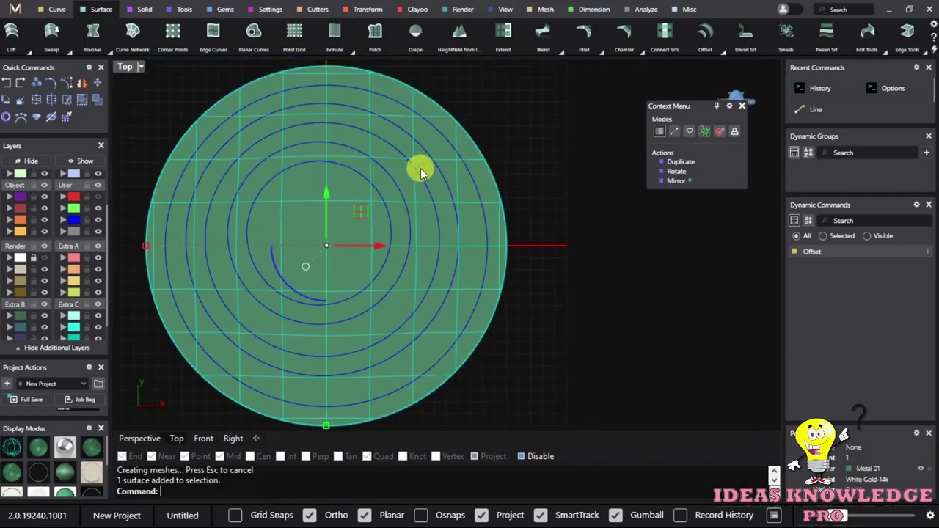
pyautogui.click(53, 99)
pyautogui.scroll(2, 462, 158)
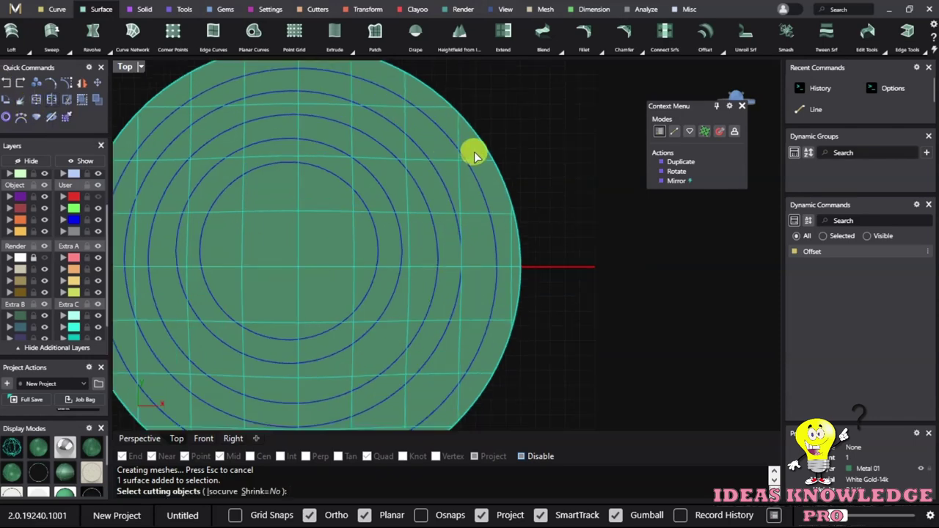
pyautogui.click(359, 215)
pyautogui.press('Return')
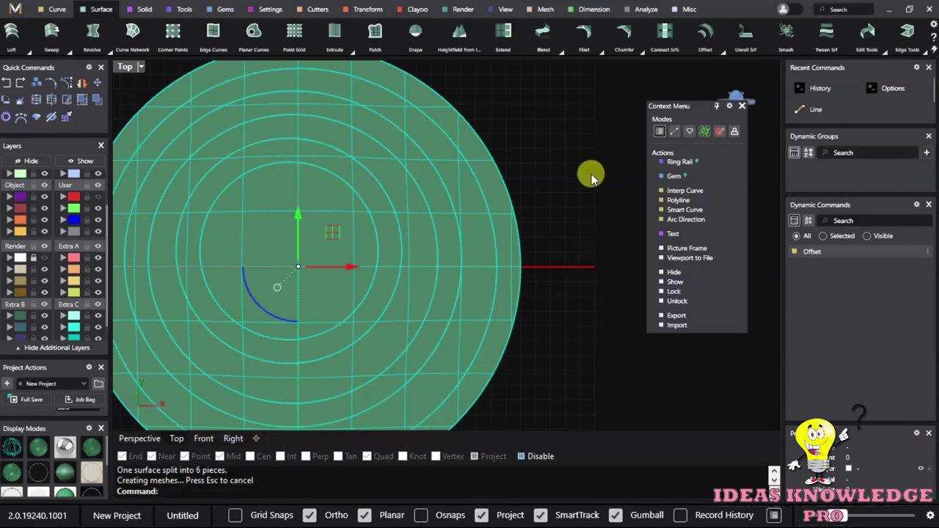
# Delete the centre disc piece and two alternating ring pieces.
pyautogui.click(311, 219)
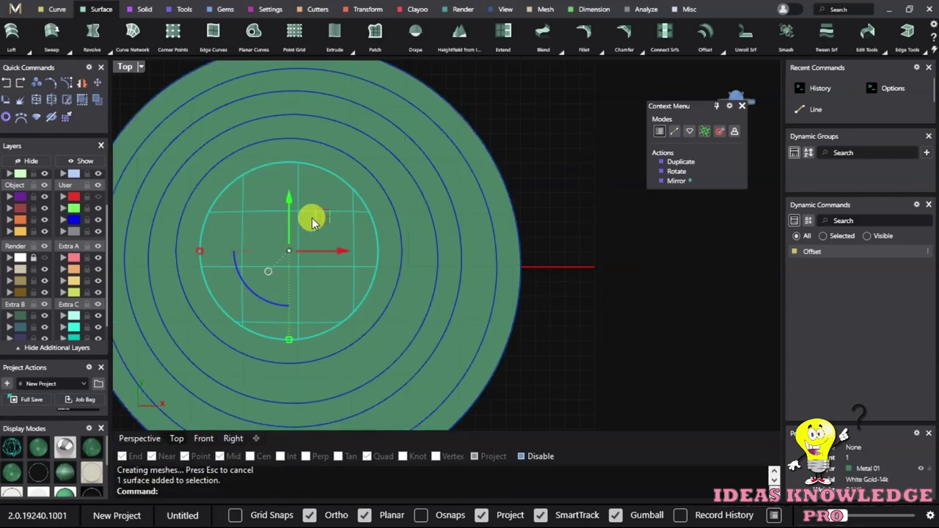
pyautogui.press('Delete')
pyautogui.click(413, 200)
pyautogui.press('Delete')
pyautogui.click(429, 200)
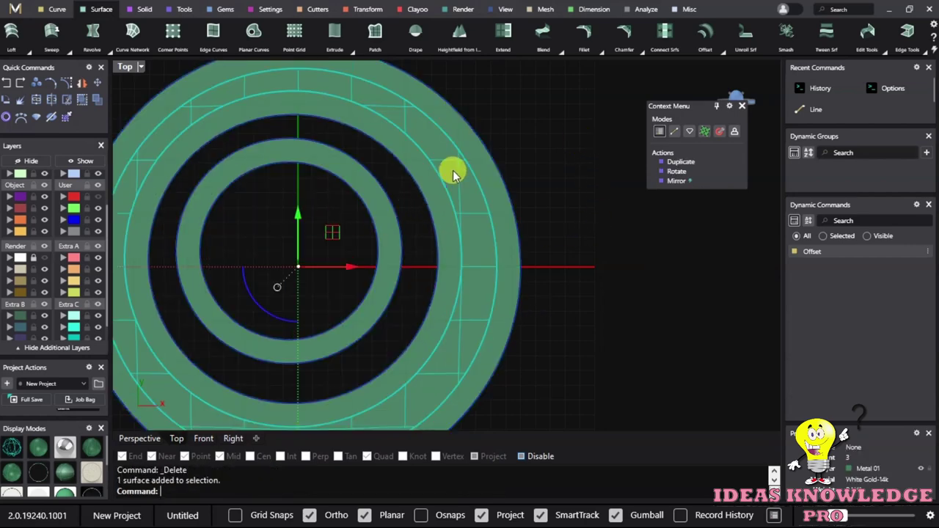
pyautogui.press('Delete')
# Select the inner, middle and outer rings and maximize the Perspective view.
pyautogui.scroll(-3, 499, 183)
pyautogui.scroll(2, 436, 228)
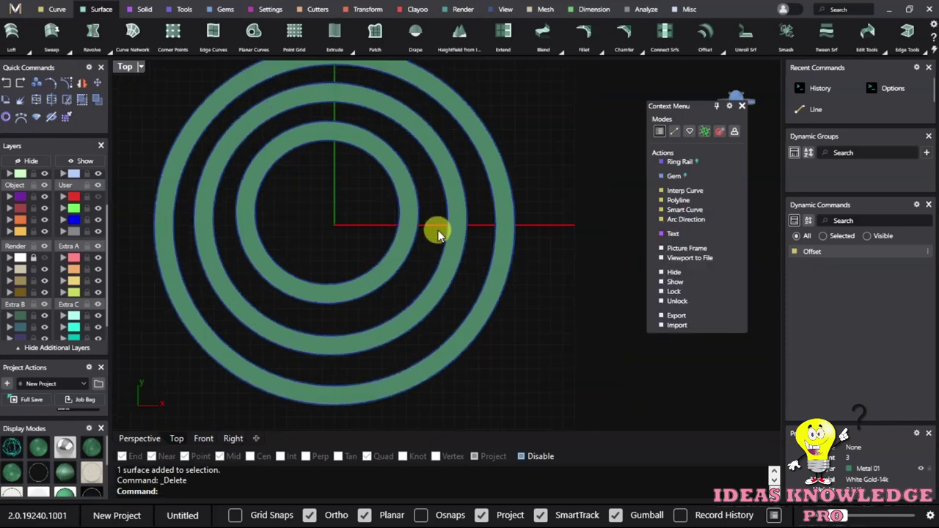
pyautogui.scroll(2, 402, 176)
pyautogui.click(393, 146)
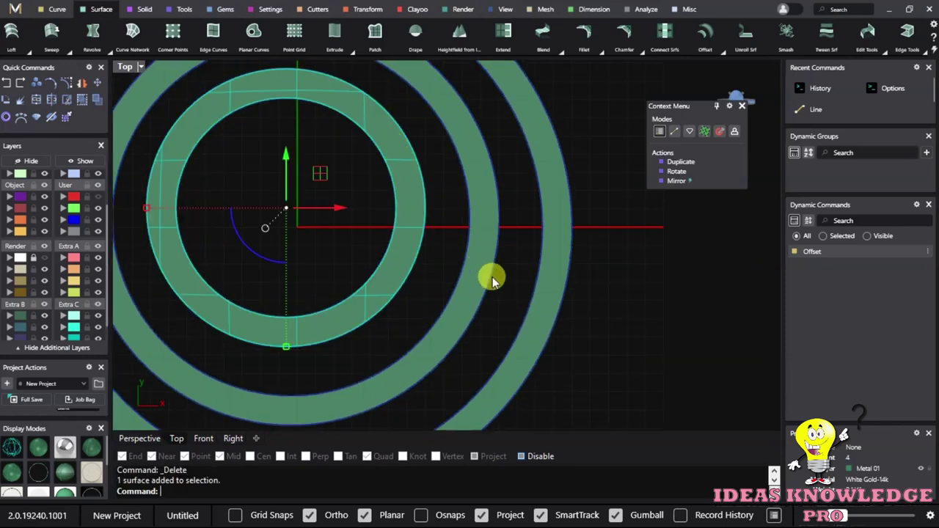
pyautogui.click(477, 163)
pyautogui.click(553, 155)
pyautogui.hotkey('ctrl', 'F4')
pyautogui.moveTo(403, 332)
pyautogui.mouseDown(button='right')
pyautogui.moveTo(345, 213)
pyautogui.moveTo(296, 249)
pyautogui.moveTo(385, 224)
pyautogui.moveTo(342, 257)
pyautogui.moveTo(389, 212)
pyautogui.moveTo(682, 229)
pyautogui.moveTo(142, 321)
pyautogui.moveTo(442, 266)
pyautogui.moveTo(520, 245)
pyautogui.moveTo(568, 210)
pyautogui.moveTo(557, 335)
pyautogui.moveTo(562, 273)
pyautogui.moveTo(350, 180)
pyautogui.moveTo(420, 232)
pyautogui.moveTo(338, 193)
pyautogui.mouseUp(button='right')
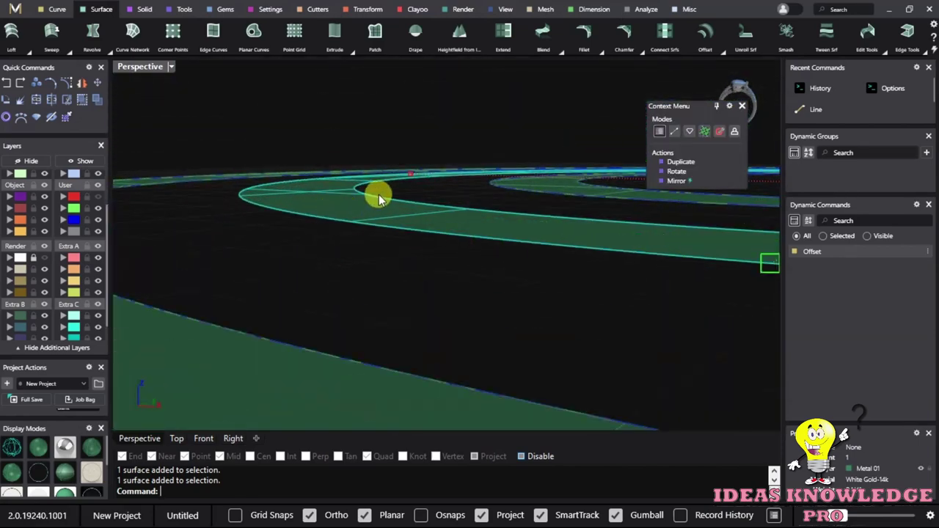
pyautogui.moveTo(294, 183)
pyautogui.mouseDown(button='right')
pyautogui.moveTo(457, 111)
pyautogui.moveTo(414, 188)
pyautogui.mouseUp(button='right')
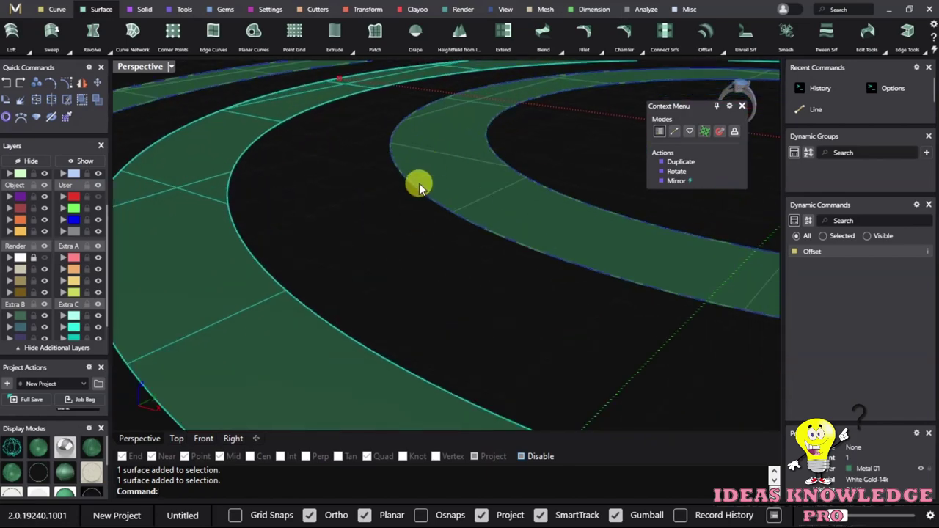
pyautogui.moveTo(478, 156)
pyautogui.mouseDown(button='right')
pyautogui.moveTo(470, 101)
pyautogui.moveTo(404, 253)
pyautogui.moveTo(477, 231)
pyautogui.moveTo(500, 345)
pyautogui.mouseUp(button='right')
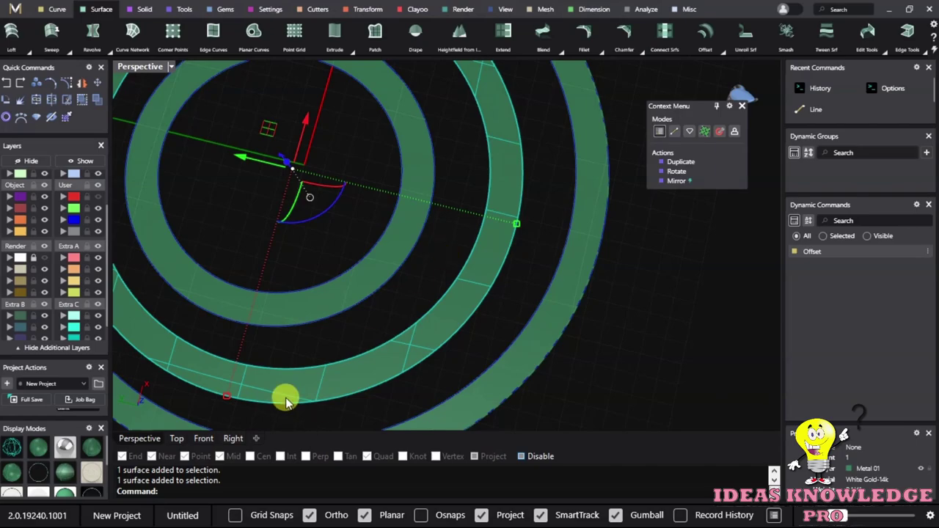
pyautogui.click(44, 258)
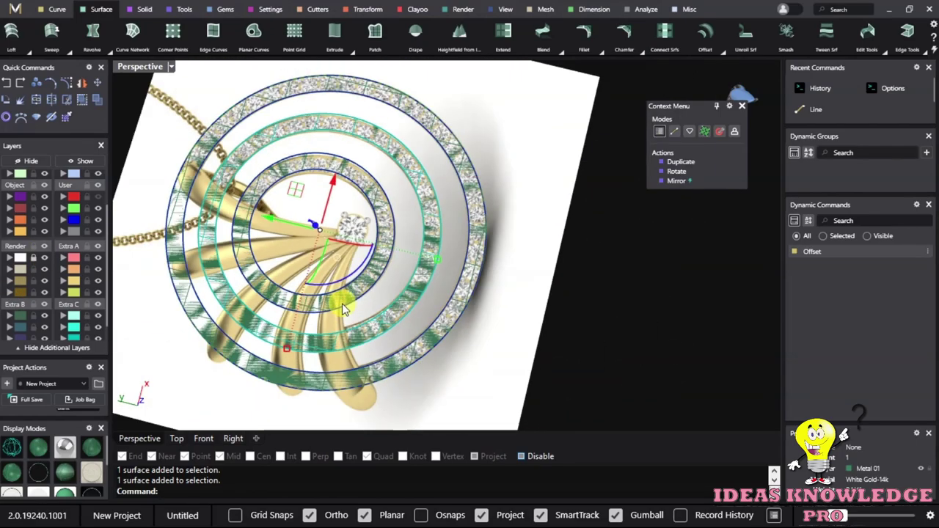
pyautogui.scroll(5, 481, 256)
pyautogui.scroll(2, 420, 204)
pyautogui.scroll(-3, 487, 223)
pyautogui.moveTo(430, 203); pyautogui.dragTo(440, 256, button='right')
pyautogui.scroll(5, 464, 197)
pyautogui.scroll(-5, 453, 190)
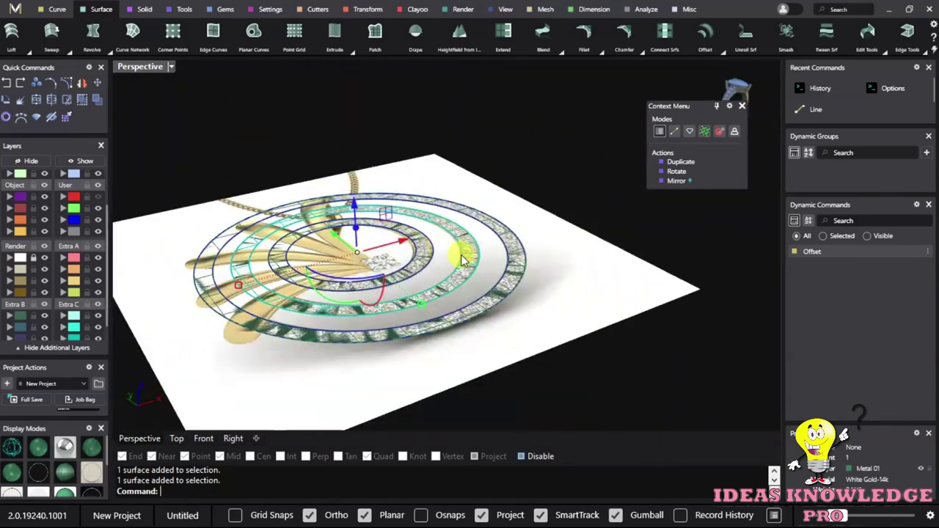
pyautogui.scroll(2, 462, 209)
pyautogui.scroll(2, 469, 220)
pyautogui.scroll(2, 479, 238)
pyautogui.moveTo(479, 238); pyautogui.dragTo(430, 299, button='right')
pyautogui.scroll(2, 367, 227)
pyautogui.scroll(-1, 373, 220)
pyautogui.scroll(2, 387, 230)
pyautogui.scroll(2, 386, 230)
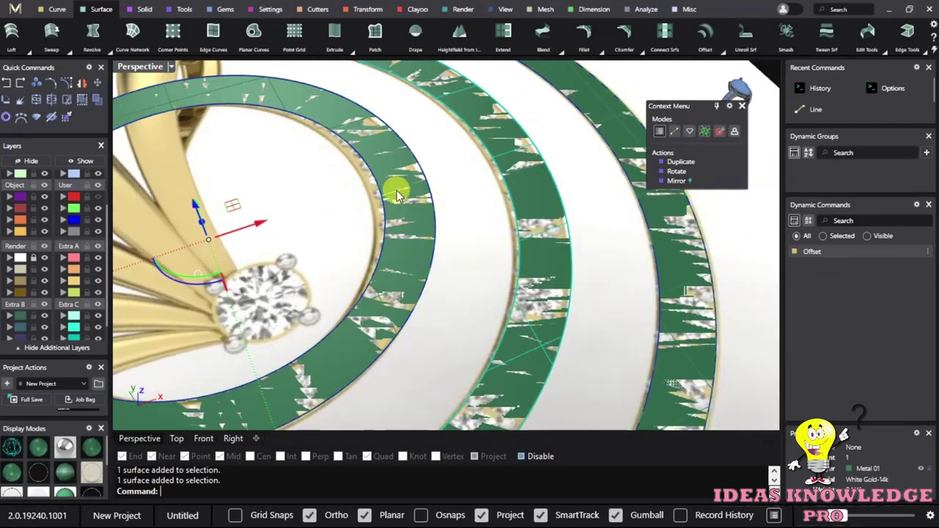
pyautogui.scroll(-2, 389, 184)
pyautogui.scroll(-1, 379, 218)
pyautogui.moveTo(377, 210)
pyautogui.mouseDown(button='right')
pyautogui.moveTo(409, 228)
pyautogui.moveTo(411, 211)
pyautogui.mouseUp(button='right')
pyautogui.scroll(2, 409, 228)
pyautogui.click(19, 262)
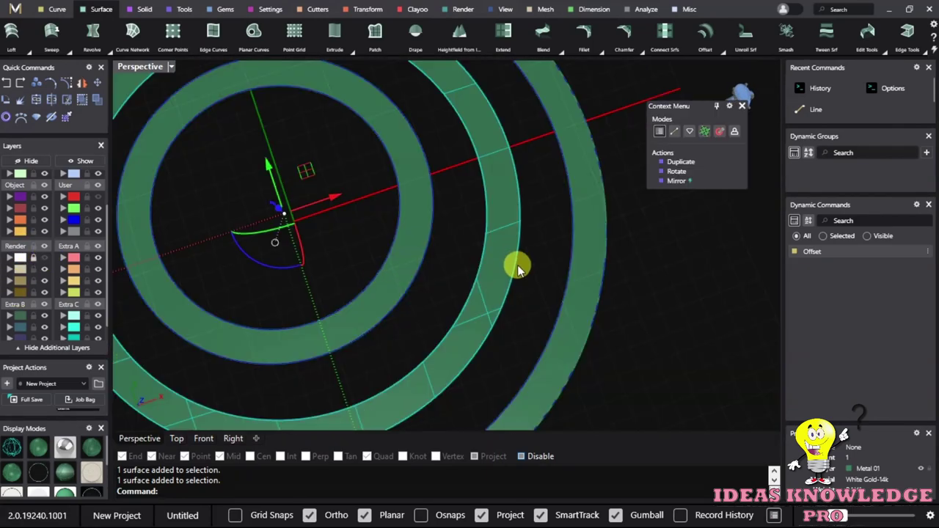
pyautogui.moveTo(513, 264)
pyautogui.mouseDown(button='right')
pyautogui.moveTo(550, 251)
pyautogui.moveTo(367, 147)
pyautogui.mouseUp(button='right')
pyautogui.scroll(3, 193, 146)
pyautogui.click(384, 188)
# Raise one ring 1.5 units and another 3 units along Z.
pyautogui.press('Escape')
pyautogui.moveTo(377, 239)
pyautogui.mouseDown(button='right')
pyautogui.moveTo(416, 209)
pyautogui.moveTo(478, 241)
pyautogui.moveTo(450, 269)
pyautogui.moveTo(226, 256)
pyautogui.moveTo(199, 238)
pyautogui.moveTo(252, 256)
pyautogui.moveTo(224, 201)
pyautogui.moveTo(304, 242)
pyautogui.mouseUp(button='right')
pyautogui.write('1.5')
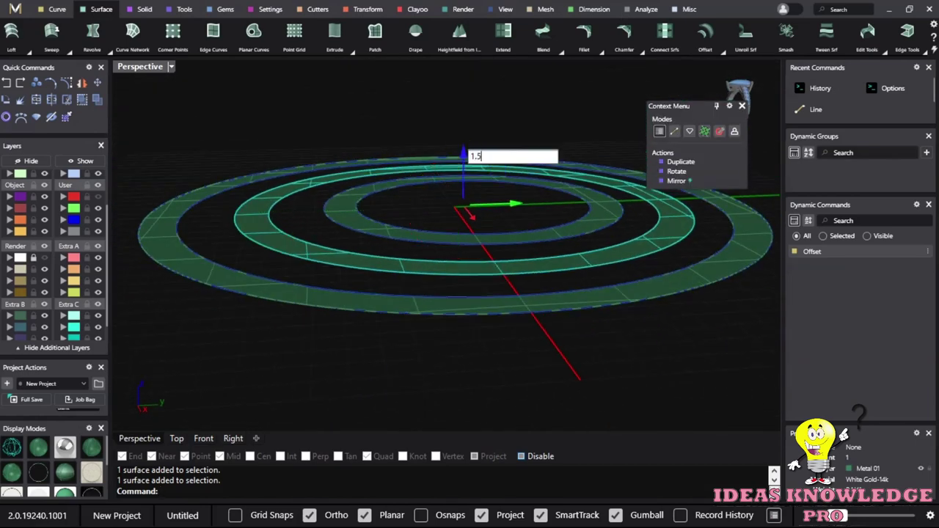
pyautogui.press('Return')
pyautogui.moveTo(440, 195)
pyautogui.mouseDown(button='right')
pyautogui.moveTo(299, 125)
pyautogui.moveTo(440, 130)
pyautogui.moveTo(346, 241)
pyautogui.moveTo(531, 320)
pyautogui.moveTo(412, 213)
pyautogui.moveTo(488, 188)
pyautogui.moveTo(147, 298)
pyautogui.moveTo(329, 270)
pyautogui.mouseUp(button='right')
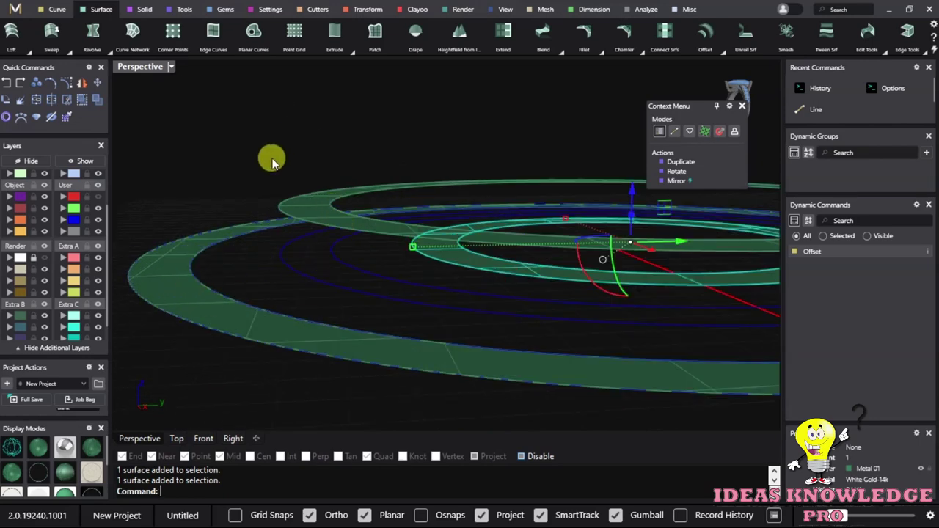
pyautogui.scroll(-2, 326, 230)
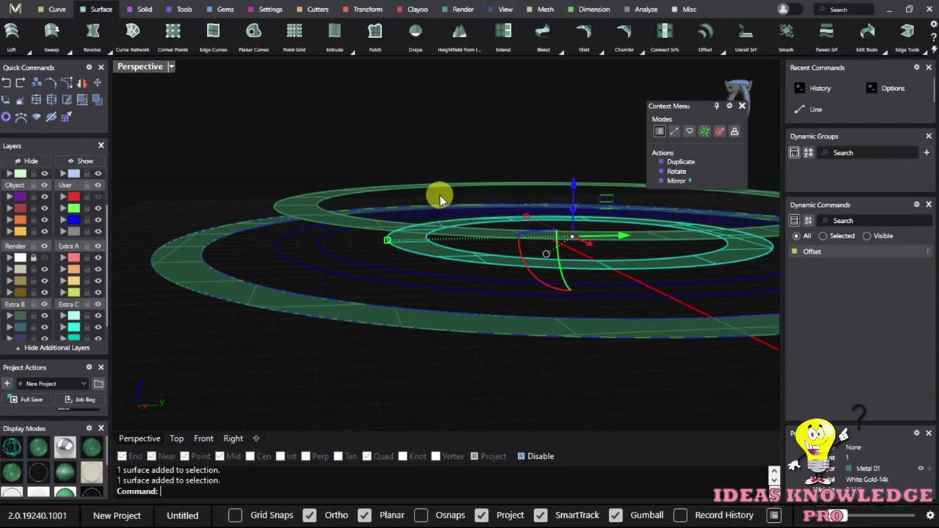
pyautogui.moveTo(335, 124)
pyautogui.mouseDown(button='right')
pyautogui.moveTo(488, 193)
pyautogui.moveTo(524, 178)
pyautogui.mouseUp(button='right')
pyautogui.click(513, 180)
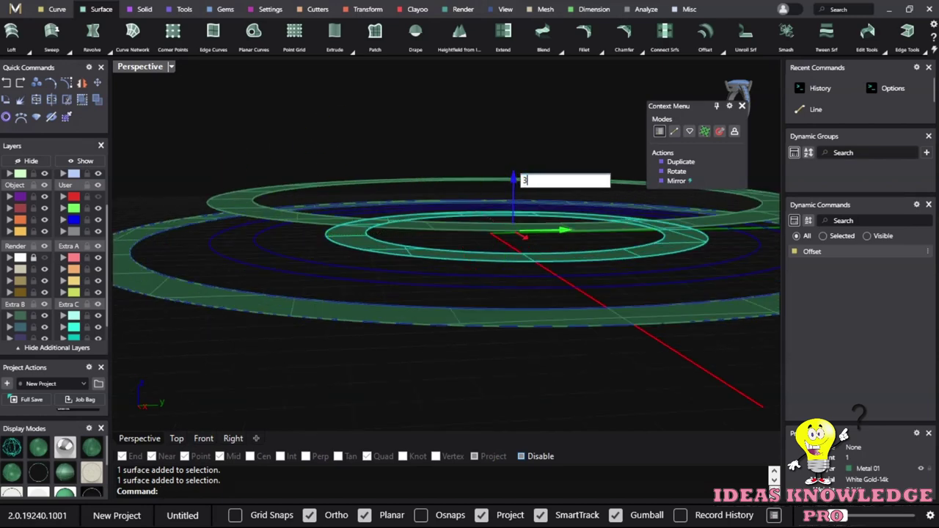
pyautogui.press('Return')
# Select the next two ring surfaces and start a vertical Z move on them.
pyautogui.click(247, 128)
pyautogui.moveTo(247, 129)
pyautogui.mouseDown(button='right')
pyautogui.moveTo(454, 195)
pyautogui.moveTo(486, 234)
pyautogui.mouseUp(button='right')
pyautogui.scroll(3, 486, 235)
pyautogui.click(461, 184)
pyautogui.scroll(3, 464, 206)
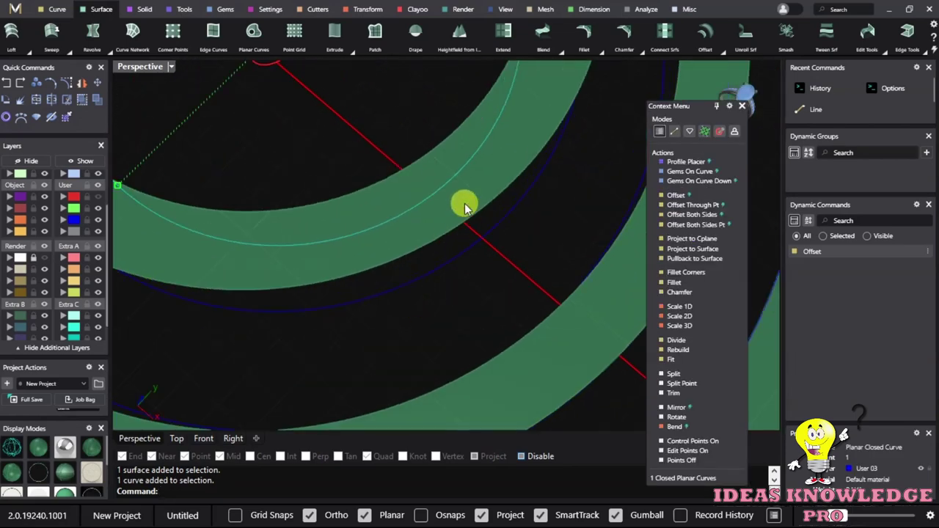
pyautogui.scroll(-5, 464, 205)
pyautogui.keyDown('shift'); pyautogui.click(329, 272); pyautogui.keyUp('shift')
pyautogui.moveTo(329, 273)
pyautogui.mouseDown(button='right')
pyautogui.moveTo(499, 110)
pyautogui.moveTo(335, 147)
pyautogui.moveTo(282, 110)
pyautogui.moveTo(283, 198)
pyautogui.mouseUp(button='right')
pyautogui.scroll(2, 308, 203)
pyautogui.scroll(2, 270, 192)
pyautogui.scroll(1, 270, 192)
pyautogui.scroll(-3, 272, 188)
pyautogui.click(450, 144)
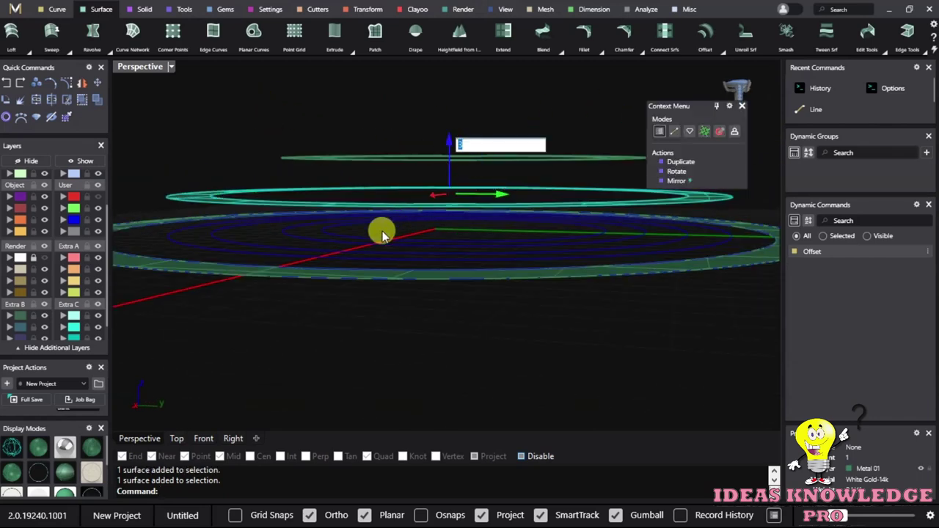
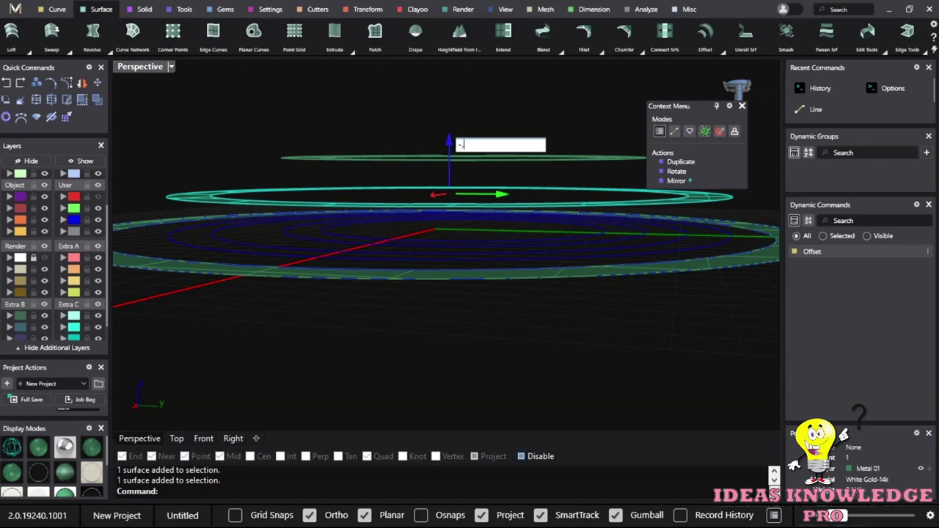
# Lower the upper rings along Z by -1 and -0.5 so they stack closely.
pyautogui.press('Return')
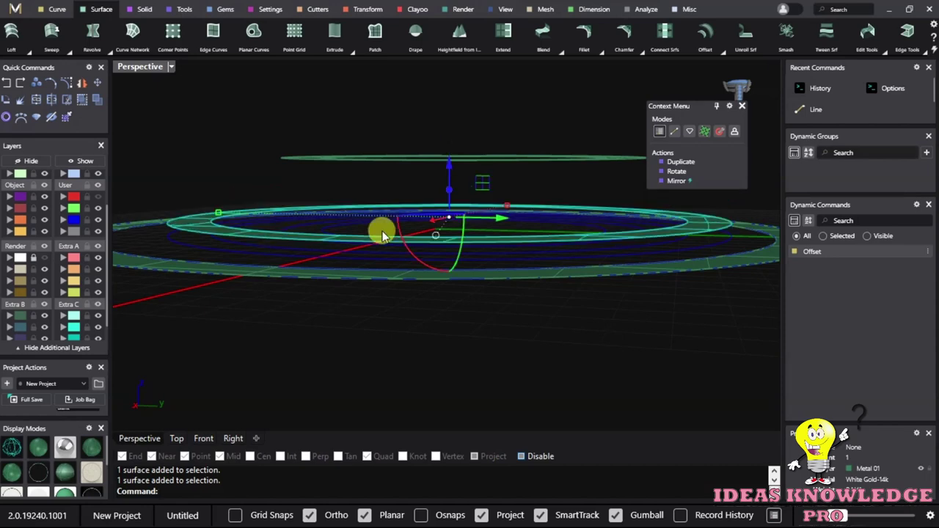
pyautogui.click(448, 147)
pyautogui.write('-.5')
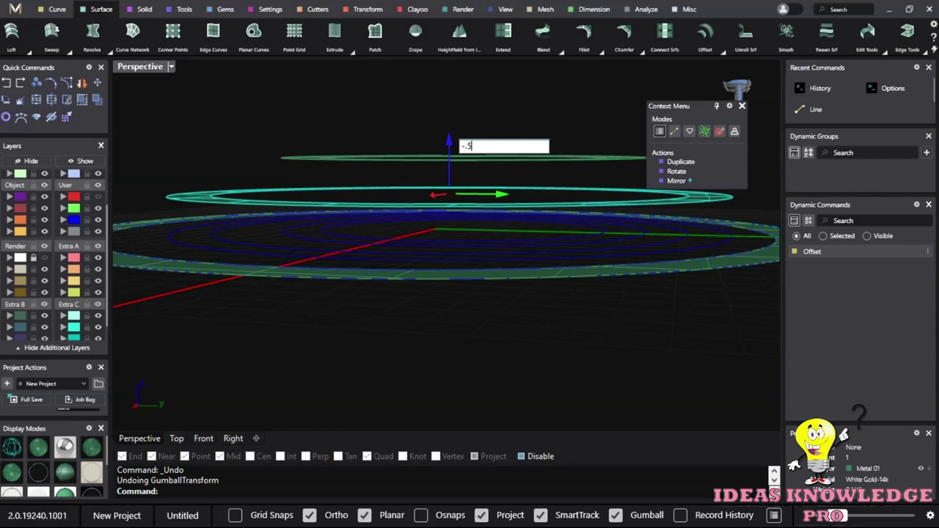
pyautogui.press('Return')
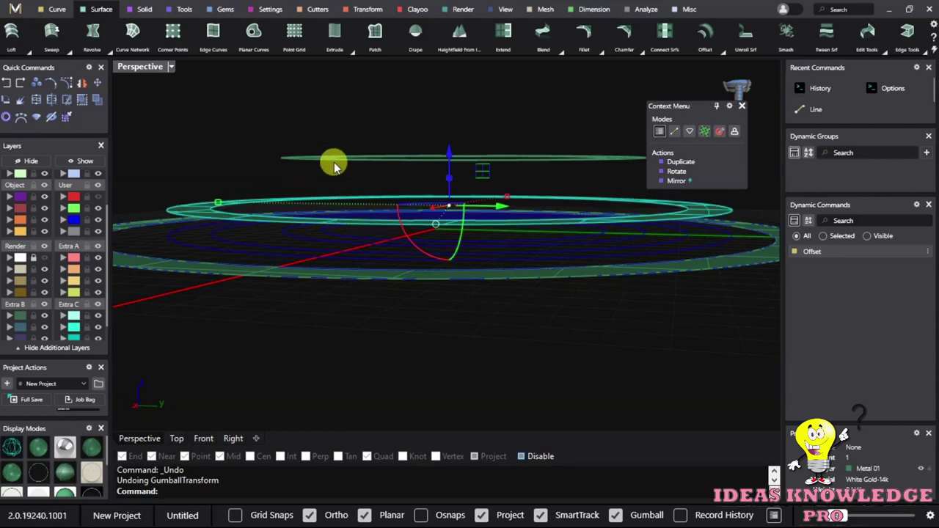
pyautogui.click(331, 158)
pyautogui.click(460, 118)
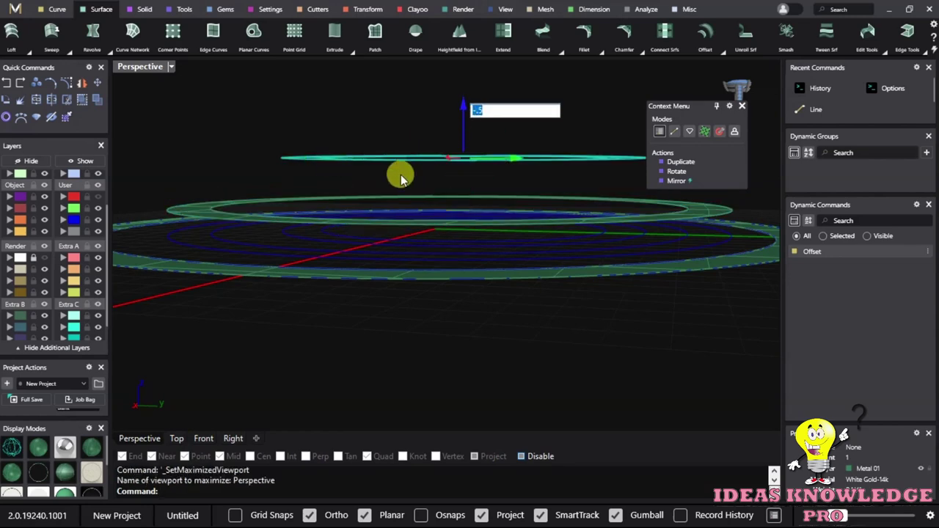
pyautogui.press('Return')
# Select the ring surfaces and orbit to an oblique view of them.
pyautogui.click(335, 105)
pyautogui.moveTo(336, 105)
pyautogui.mouseDown(button='right')
pyautogui.moveTo(408, 137)
pyautogui.moveTo(476, 134)
pyautogui.moveTo(514, 293)
pyautogui.moveTo(514, 193)
pyautogui.mouseUp(button='right')
pyautogui.click(513, 193)
pyautogui.click(436, 156)
pyautogui.scroll(-3, 413, 318)
pyautogui.moveTo(413, 318)
pyautogui.mouseDown(button='right')
pyautogui.moveTo(450, 178)
pyautogui.moveTo(480, 209)
pyautogui.moveTo(429, 194)
pyautogui.moveTo(308, 98)
pyautogui.mouseUp(button='right')
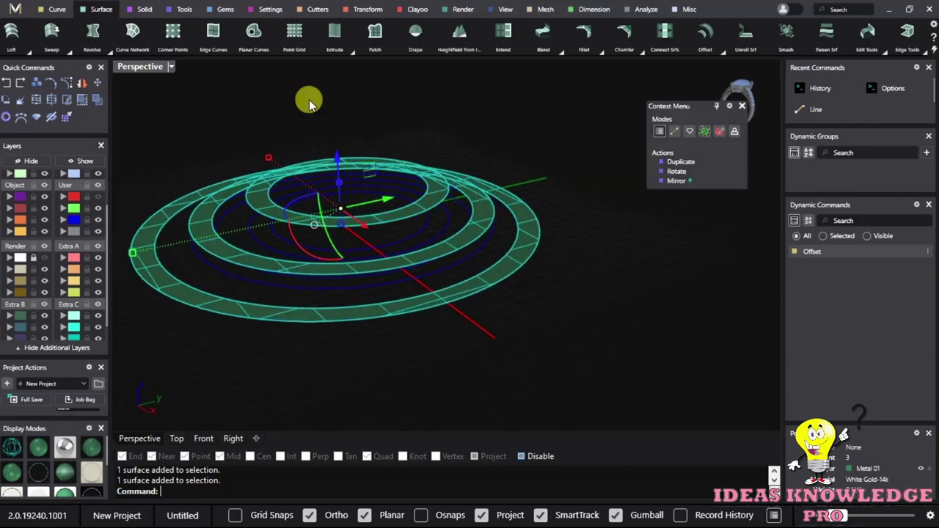
# Extrude the ring surfaces into 1.1 mm thick solids, undoing the -1.1 attempt.
pyautogui.click(145, 9)
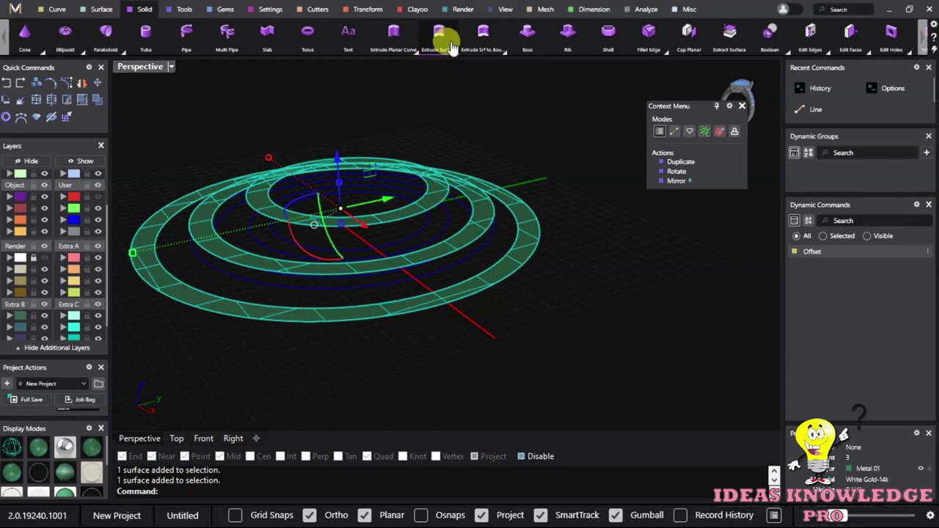
pyautogui.click(436, 31)
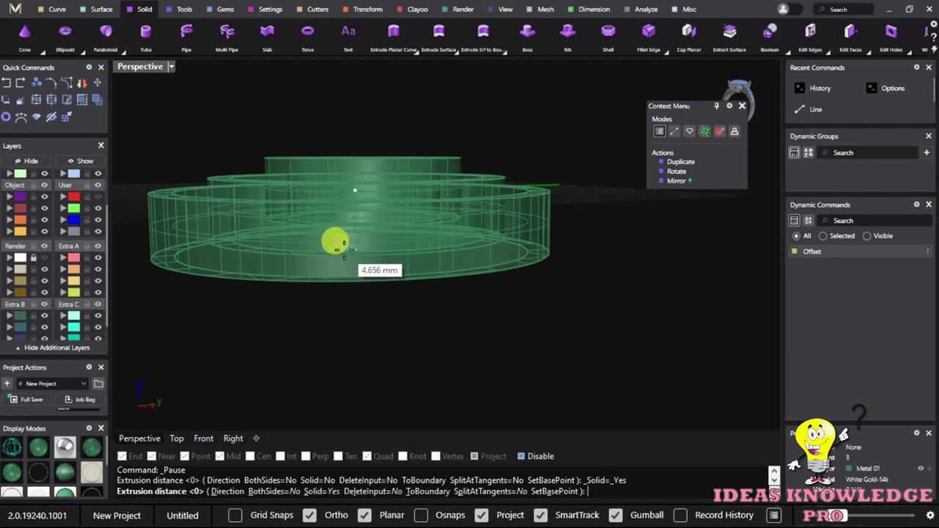
pyautogui.moveTo(336, 242)
pyautogui.mouseDown(button='right')
pyautogui.moveTo(298, 245)
pyautogui.moveTo(446, 258)
pyautogui.moveTo(272, 254)
pyautogui.moveTo(331, 204)
pyautogui.moveTo(345, 140)
pyautogui.moveTo(344, 301)
pyautogui.moveTo(371, 223)
pyautogui.moveTo(371, 236)
pyautogui.moveTo(365, 245)
pyautogui.moveTo(373, 182)
pyautogui.moveTo(367, 225)
pyautogui.mouseUp(button='right')
pyautogui.write('-')
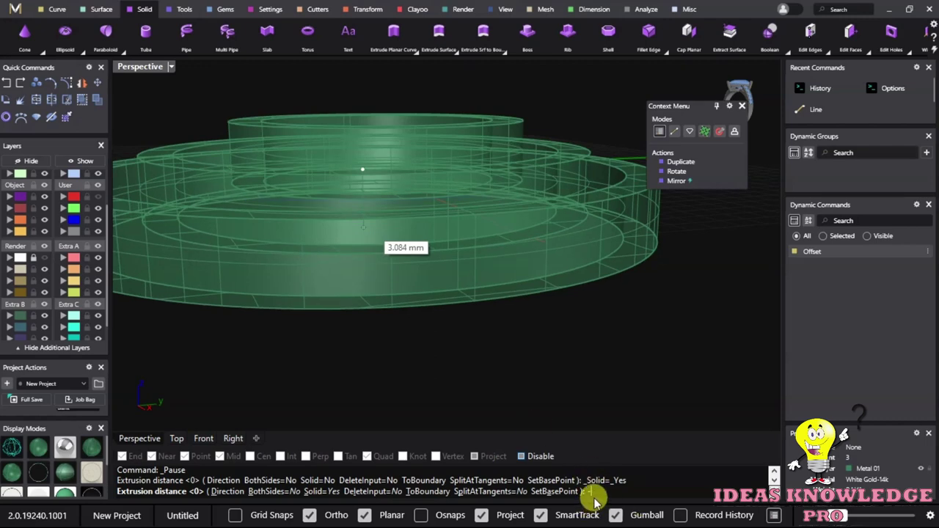
pyautogui.click(541, 492)
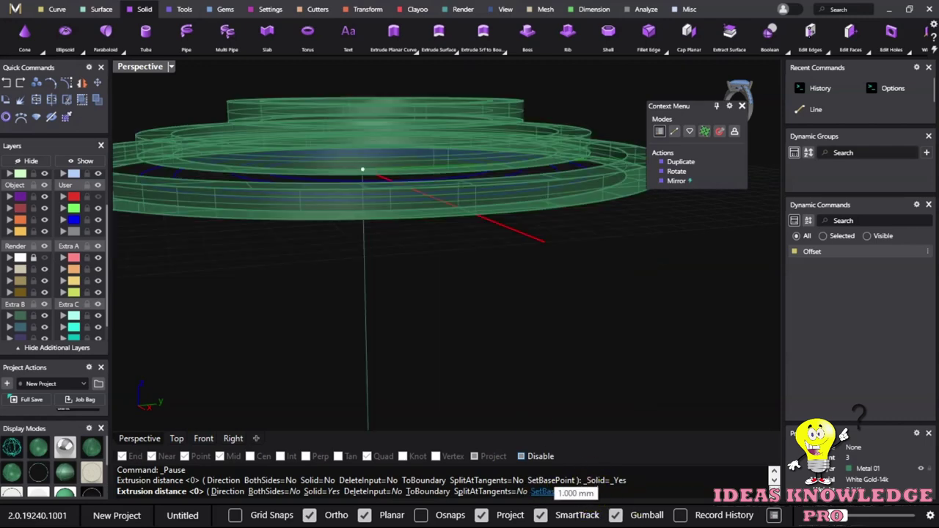
pyautogui.write('-1.')
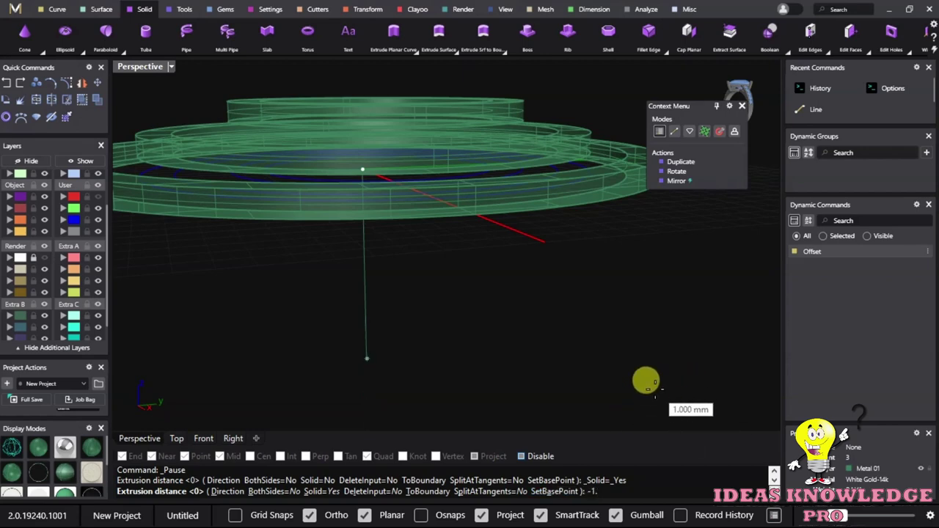
pyautogui.write('1')
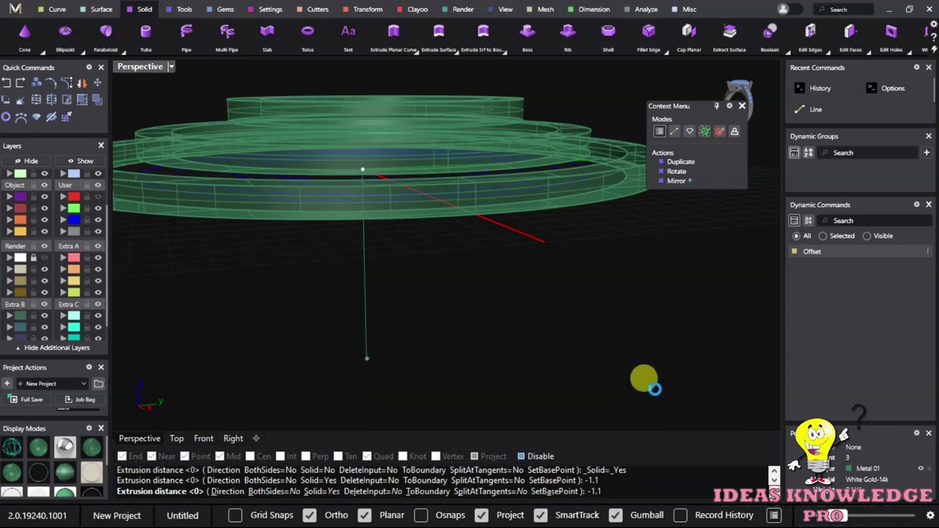
pyautogui.press('Return')
pyautogui.moveTo(570, 299)
pyautogui.mouseDown(button='right')
pyautogui.moveTo(430, 247)
pyautogui.moveTo(459, 264)
pyautogui.moveTo(200, 192)
pyautogui.mouseUp(button='right')
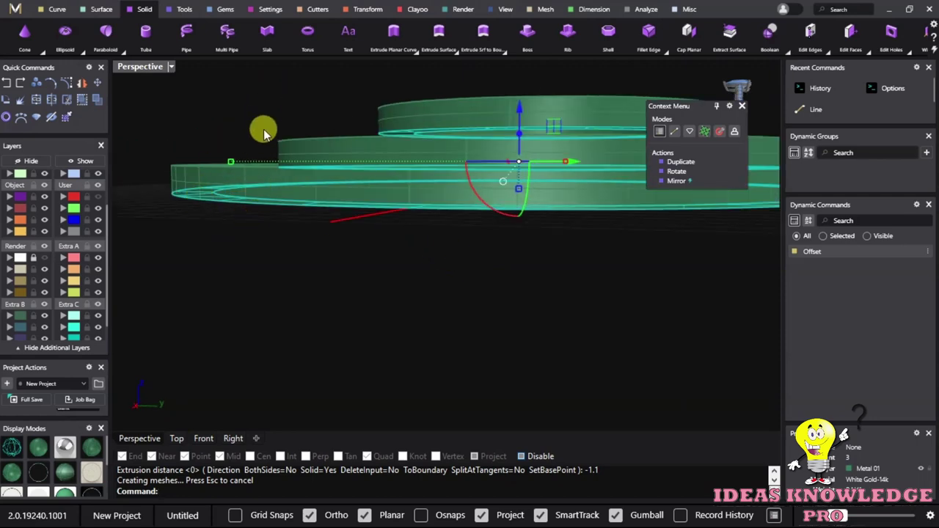
pyautogui.hotkey('ctrl', 'z')
pyautogui.press('Return')
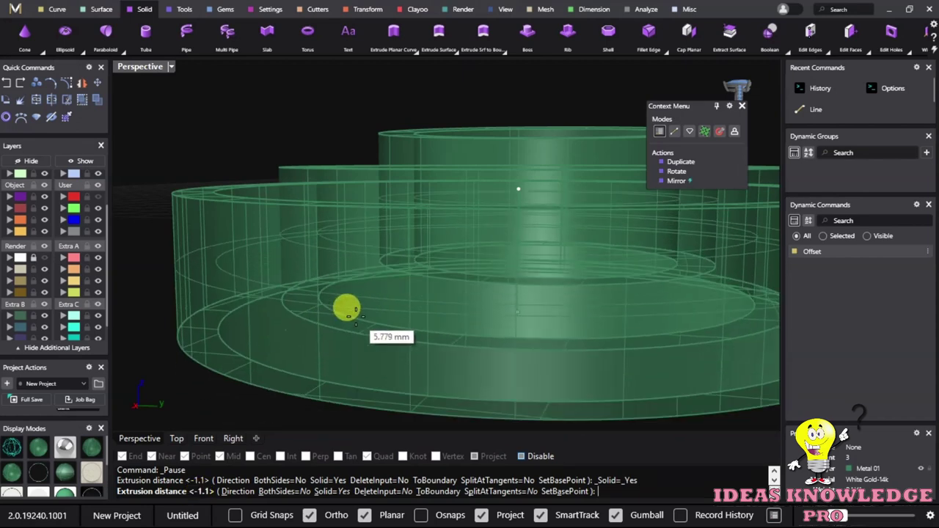
pyautogui.write('1.1')
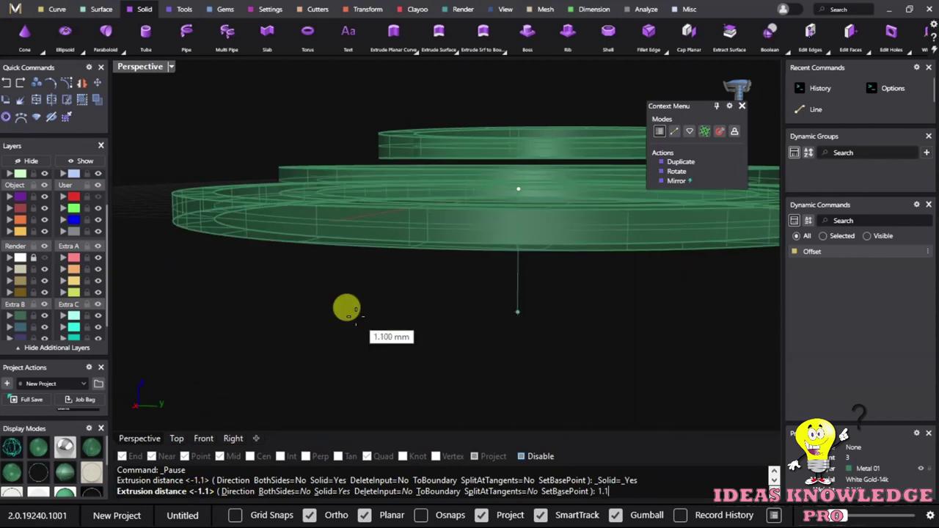
pyautogui.press('Return')
# Delete the original flat ring surfaces and switch to a full-size Top view.
pyautogui.moveTo(345, 308); pyautogui.dragTo(325, 161, button='right')
pyautogui.moveTo(349, 268)
pyautogui.mouseDown(button='right')
pyautogui.moveTo(406, 150)
pyautogui.moveTo(530, 142)
pyautogui.moveTo(540, 249)
pyautogui.mouseUp(button='right')
pyautogui.press('Delete')
pyautogui.moveTo(501, 276)
pyautogui.mouseDown(button='right')
pyautogui.moveTo(473, 209)
pyautogui.moveTo(570, 206)
pyautogui.moveTo(540, 419)
pyautogui.moveTo(384, 171)
pyautogui.moveTo(570, 196)
pyautogui.moveTo(550, 210)
pyautogui.moveTo(472, 195)
pyautogui.moveTo(436, 211)
pyautogui.moveTo(541, 368)
pyautogui.mouseUp(button='right')
pyautogui.scroll(3, 429, 189)
pyautogui.moveTo(429, 188)
pyautogui.mouseDown(button='right')
pyautogui.moveTo(465, 174)
pyautogui.moveTo(454, 198)
pyautogui.moveTo(575, 110)
pyautogui.mouseUp(button='right')
pyautogui.scroll(-3, 420, 139)
pyautogui.hotkey('ctrl', 'F1')
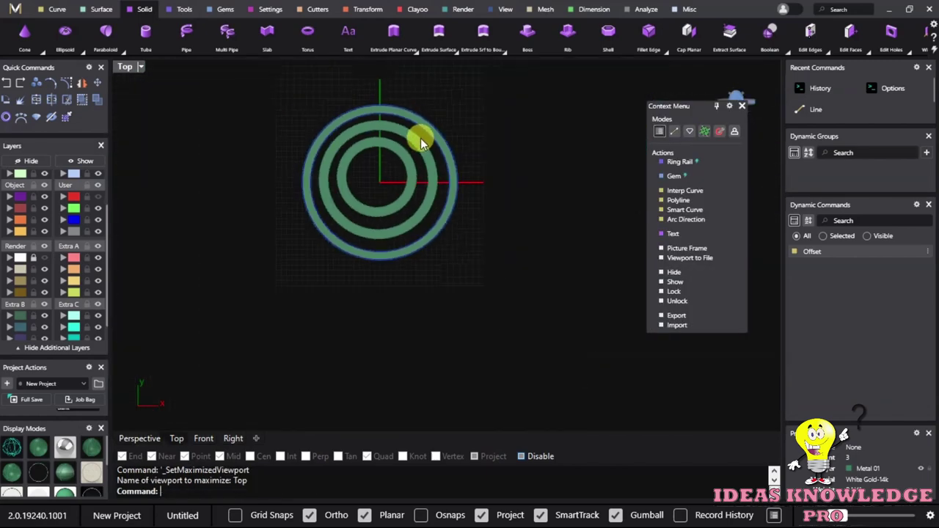
# Toggle the Render layer to show the pendant reference image.
pyautogui.scroll(3, 422, 139)
pyautogui.hotkey('ctrl', 'a')
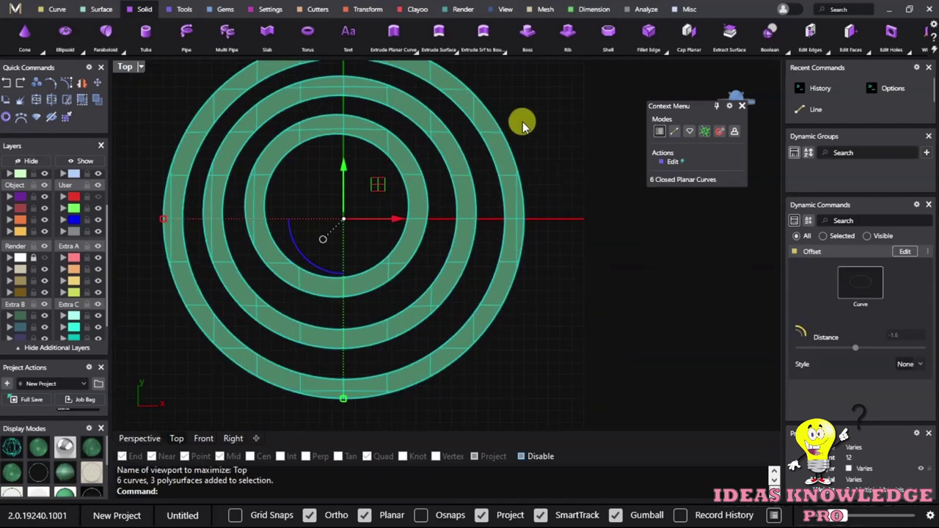
pyautogui.press('Escape')
pyautogui.scroll(-2, 531, 134)
pyautogui.scroll(1, 414, 169)
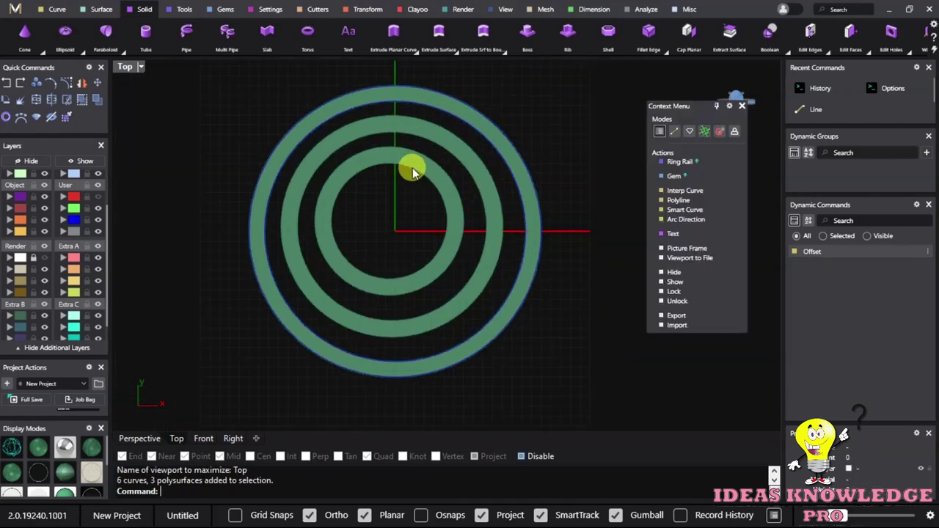
pyautogui.scroll(2, 396, 167)
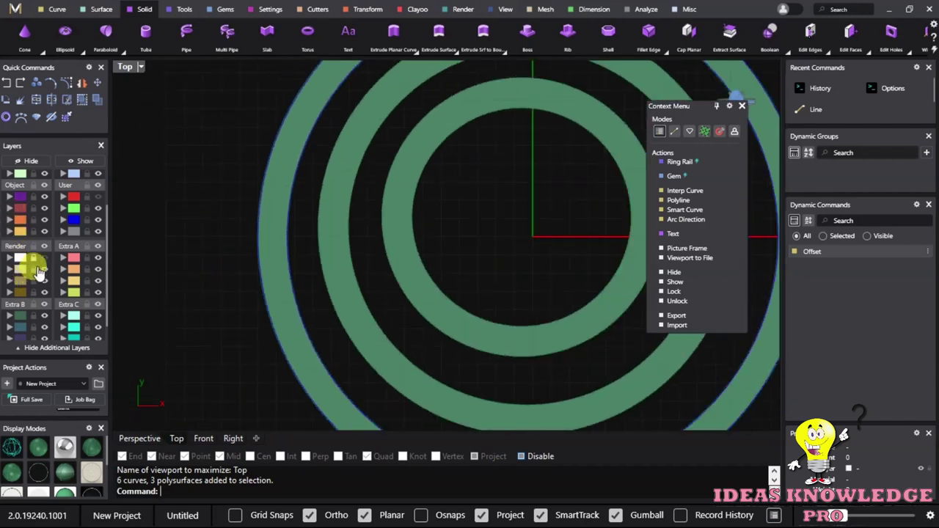
pyautogui.scroll(-1, 426, 203)
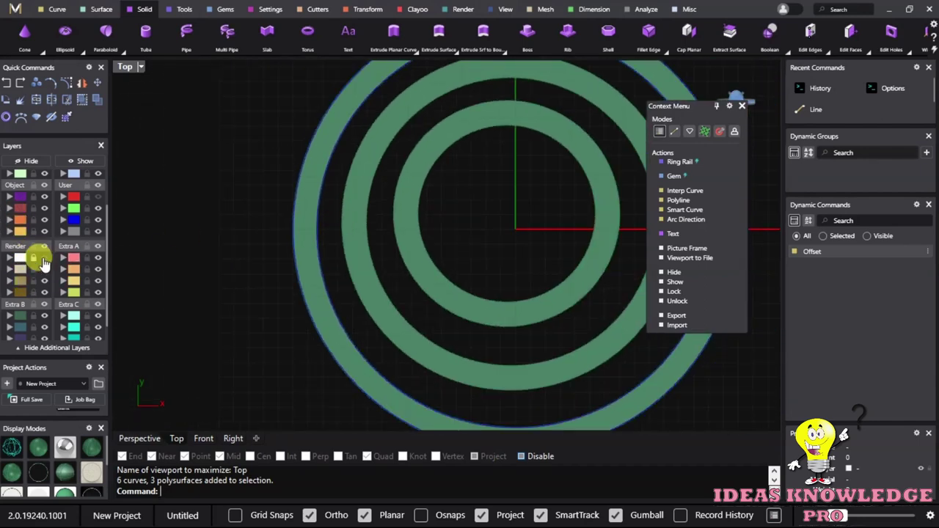
pyautogui.click(42, 258)
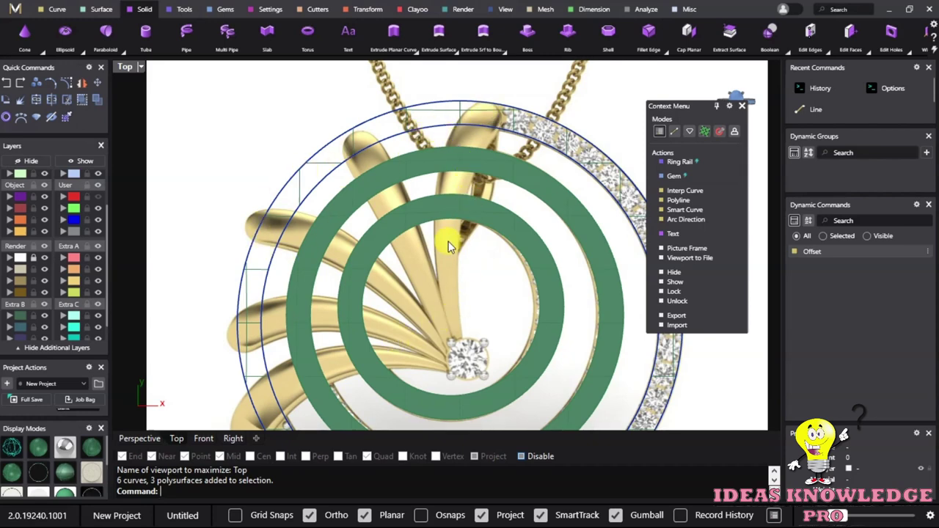
# Show all hidden objects, select the fan curves near the gem, and undo the last hide.
pyautogui.click(77, 164)
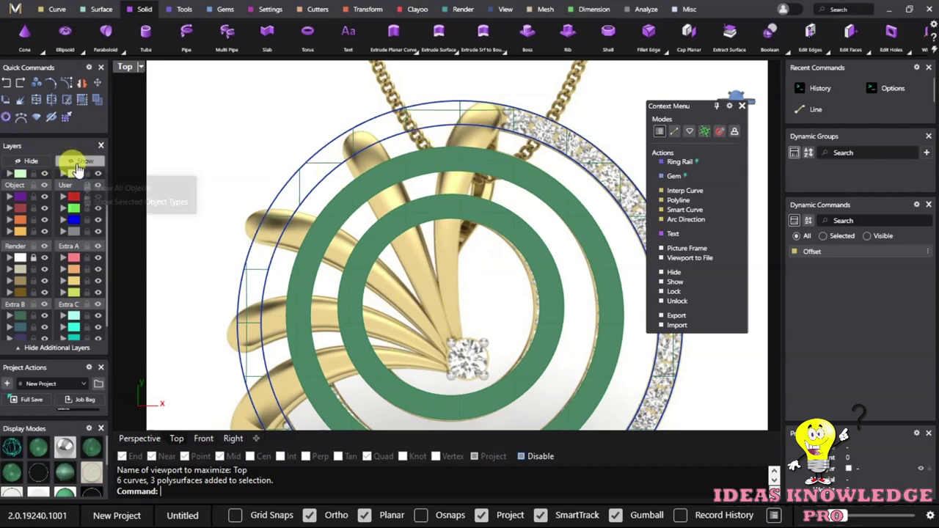
pyautogui.scroll(3, 473, 279)
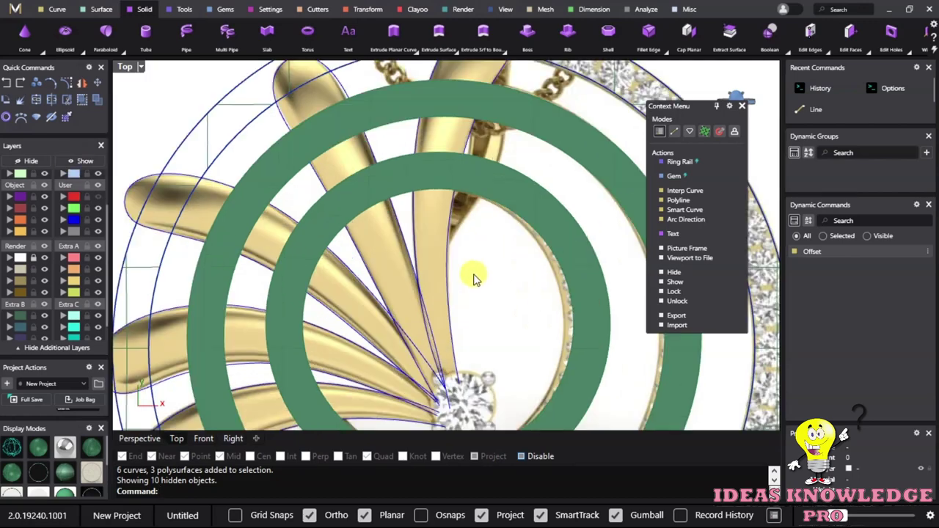
pyautogui.scroll(-1, 455, 267)
pyautogui.scroll(-1, 438, 256)
pyautogui.scroll(-1, 437, 245)
pyautogui.moveTo(453, 268)
pyautogui.mouseDown()
pyautogui.moveTo(433, 328)
pyautogui.moveTo(403, 362)
pyautogui.moveTo(396, 350)
pyautogui.mouseUp()
pyautogui.scroll(-2, 429, 230)
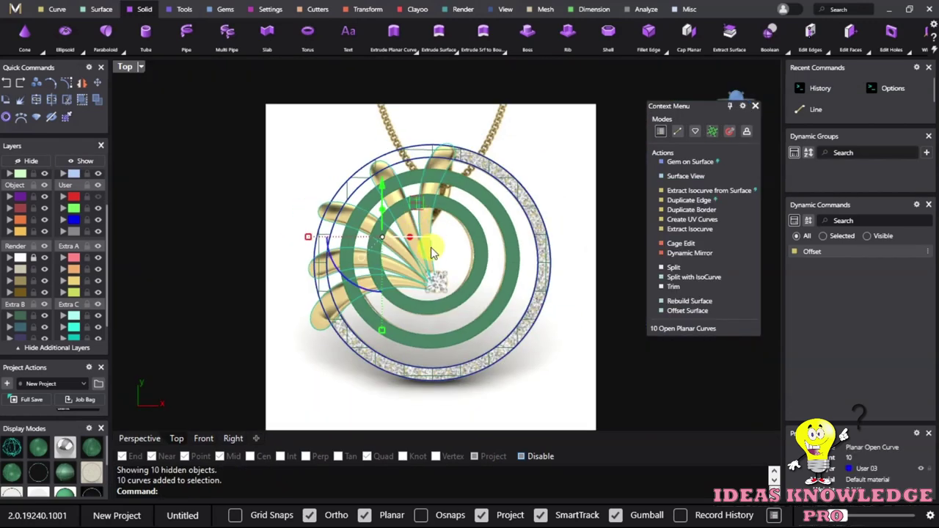
pyautogui.hotkey('ctrl', 'z')
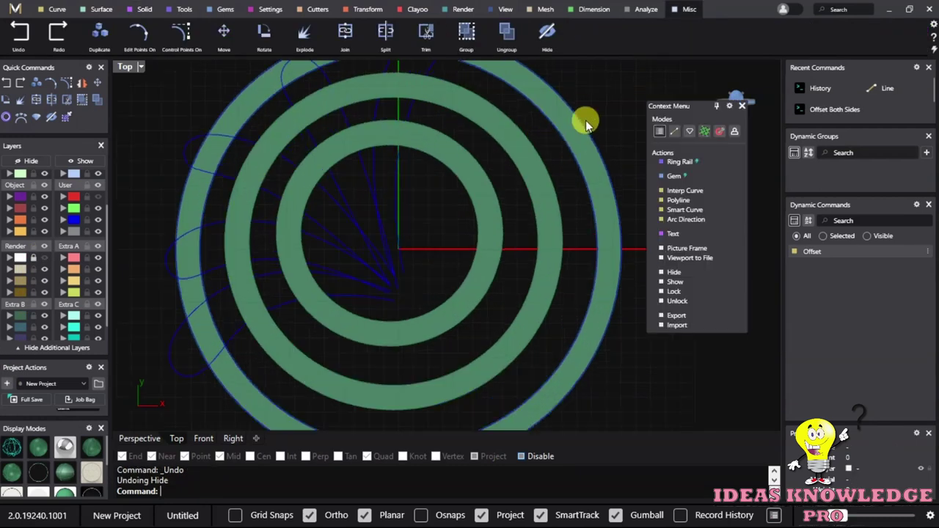
# Hide the solid rings and their edge curves.
pyautogui.moveTo(585, 121); pyautogui.dragTo(482, 193)
pyautogui.scroll(-2, 478, 199)
pyautogui.click(23, 160)
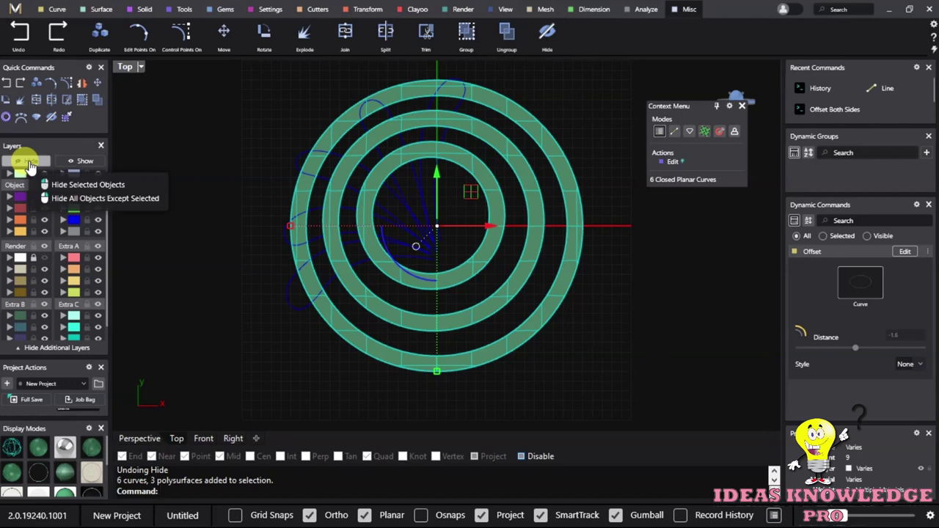
pyautogui.click(41, 182)
# Select the fanned petal curves and hide them, leaving one petal outline.
pyautogui.moveTo(411, 271)
pyautogui.mouseDown()
pyautogui.moveTo(264, 378)
pyautogui.moveTo(219, 370)
pyautogui.mouseUp()
pyautogui.scroll(1, 264, 377)
pyautogui.scroll(-2, 293, 357)
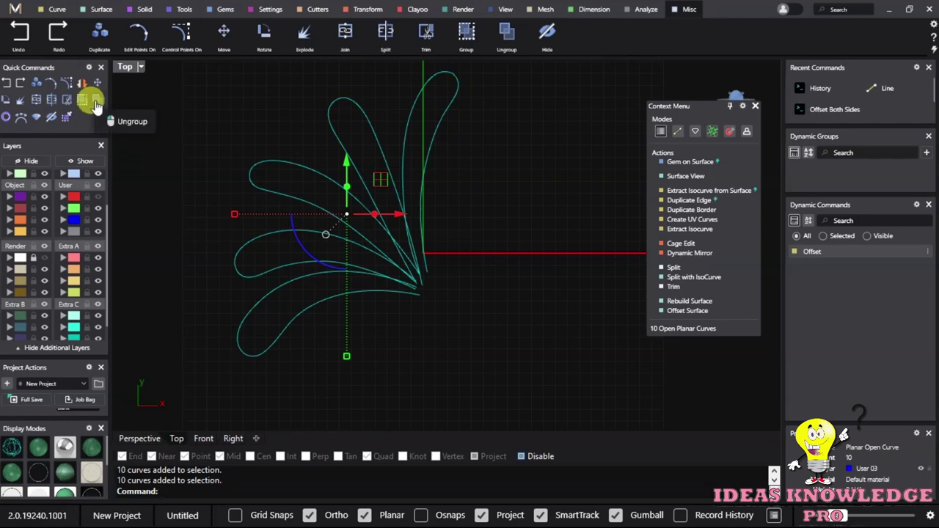
pyautogui.click(377, 293)
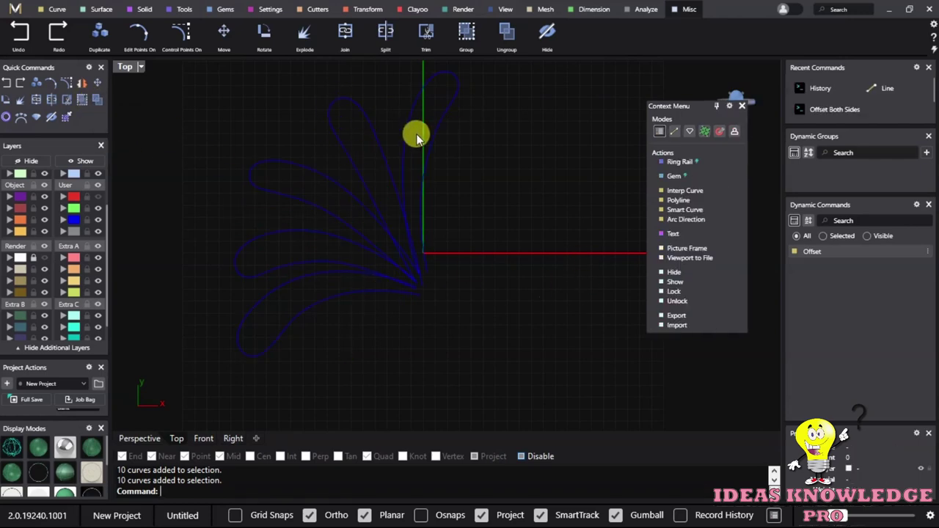
pyautogui.moveTo(476, 122); pyautogui.dragTo(231, 264)
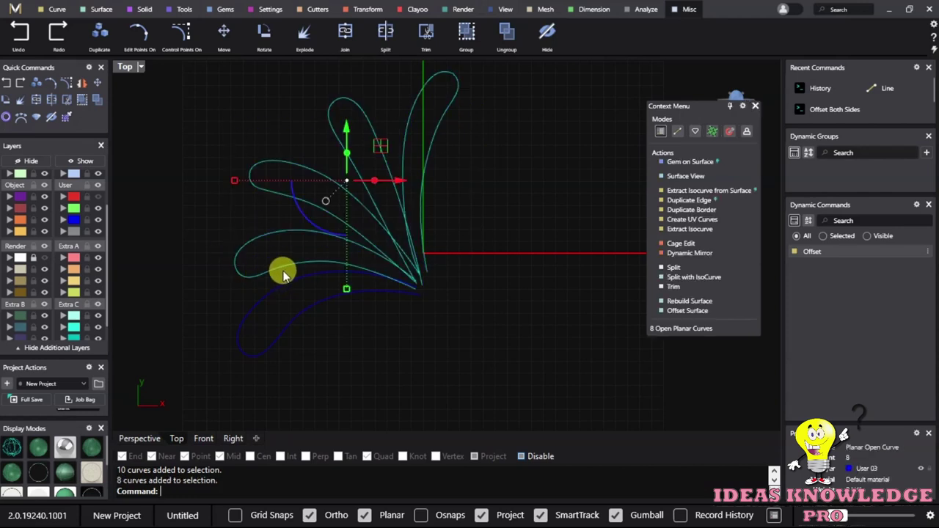
pyautogui.click(246, 248)
pyautogui.click(246, 243)
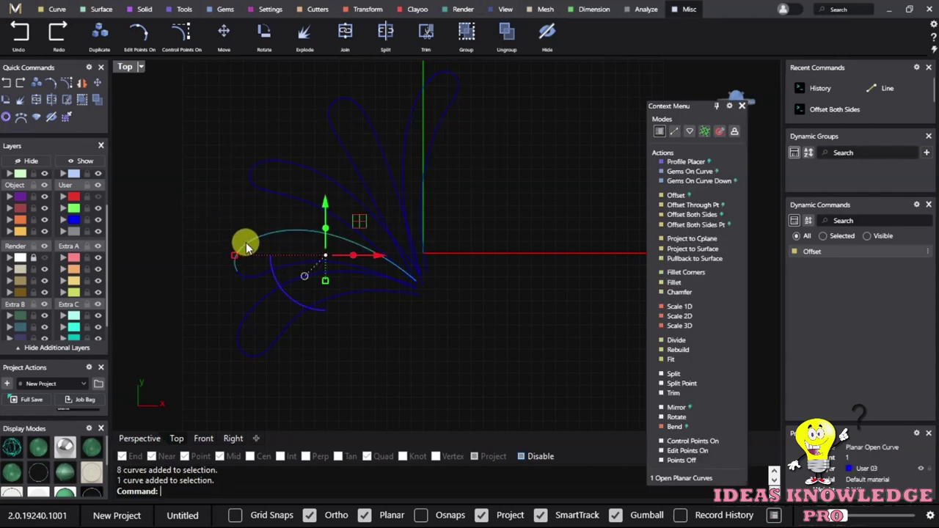
pyautogui.click(264, 184)
pyautogui.moveTo(522, 109)
pyautogui.mouseDown()
pyautogui.moveTo(256, 217)
pyautogui.moveTo(252, 210)
pyautogui.moveTo(220, 293)
pyautogui.mouseUp()
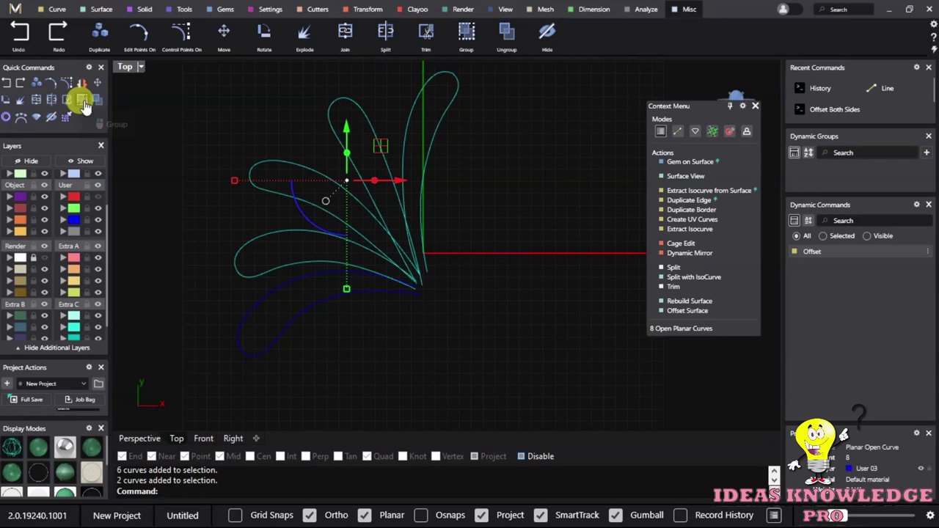
pyautogui.scroll(2, 55, 158)
pyautogui.click(50, 160)
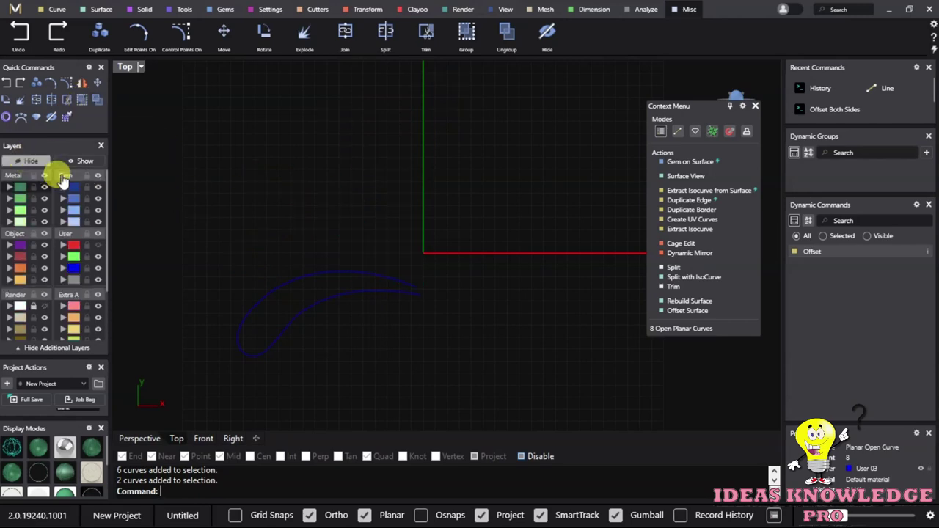
# Zoom in on the remaining petal and check its inner and outer curves.
pyautogui.scroll(2, 346, 339)
pyautogui.scroll(2, 384, 261)
pyautogui.hotkey('ctrl', 'a')
pyautogui.scroll(-2, 371, 193)
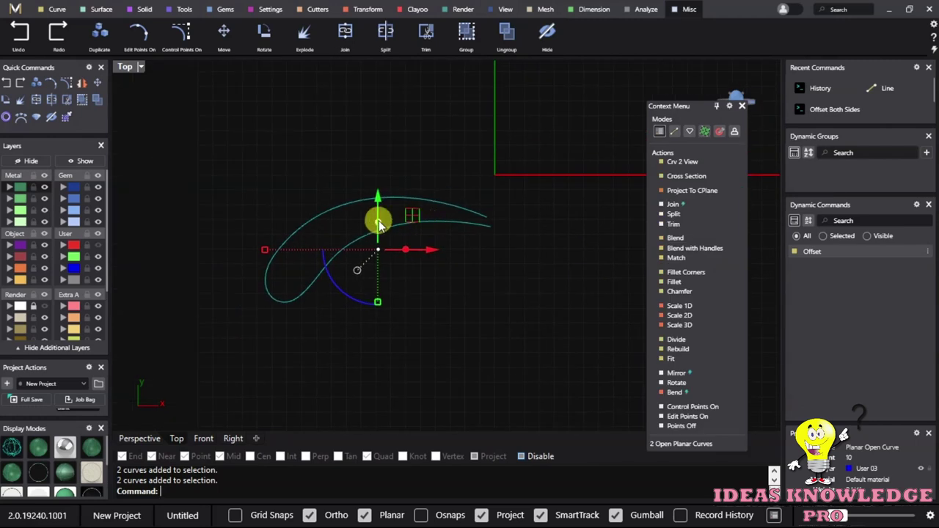
pyautogui.click(300, 247)
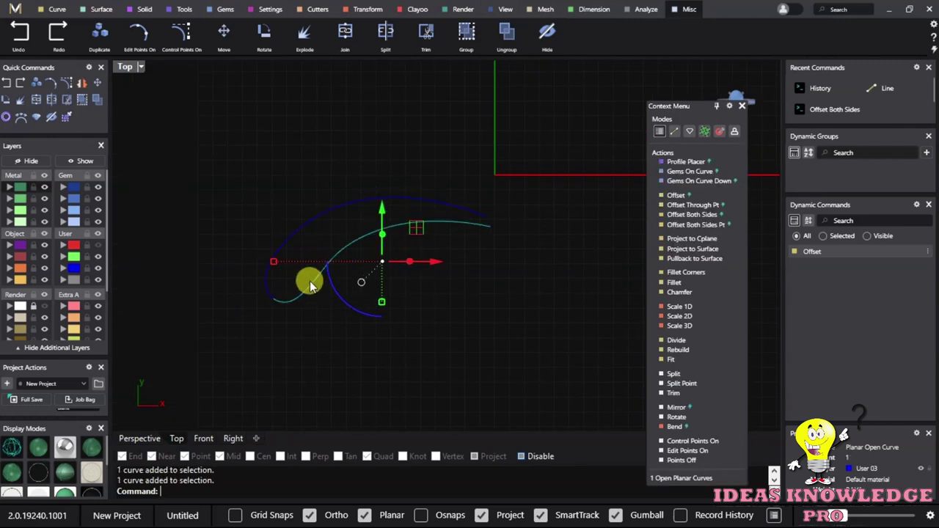
pyautogui.scroll(2, 497, 207)
pyautogui.scroll(-1, 498, 220)
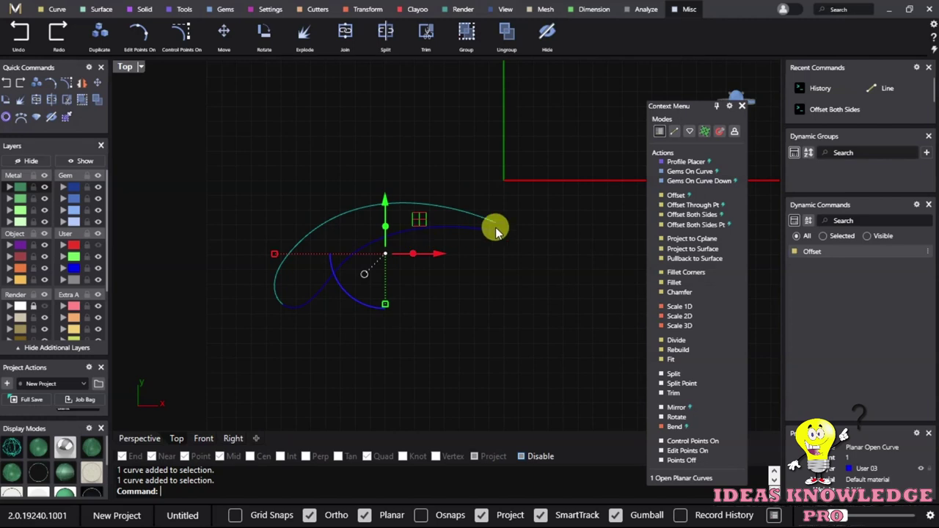
pyautogui.click(501, 228)
pyautogui.scroll(5, 496, 232)
pyautogui.press('Escape')
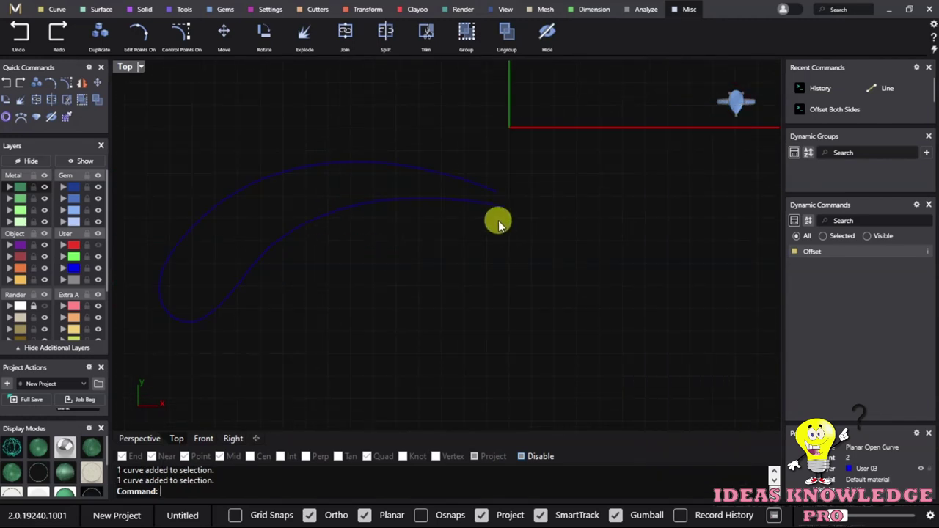
# Draw an Interp Curve from the lower petal curve's end to the upper curve's end.
pyautogui.click(55, 9)
pyautogui.click(695, 192)
pyautogui.scroll(3, 472, 203)
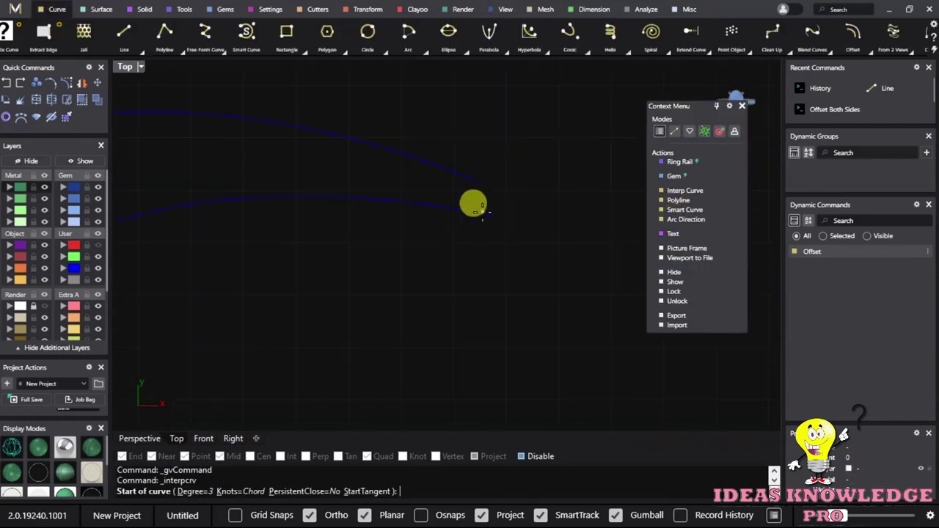
pyautogui.scroll(2, 497, 210)
pyautogui.click(498, 214)
pyautogui.click(469, 157)
pyautogui.press('Return')
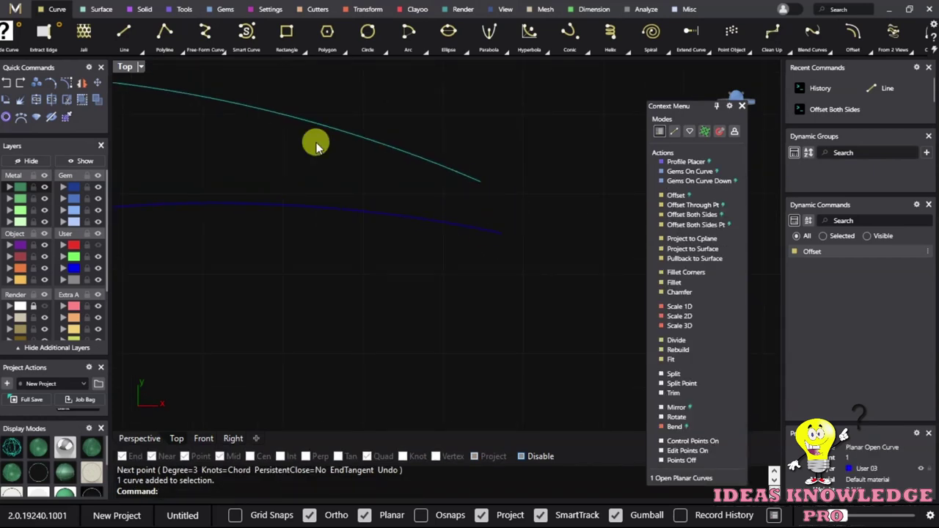
# Move the lower petal curve's end point to a new position.
pyautogui.click(475, 221)
pyautogui.click(67, 82)
pyautogui.click(503, 232)
pyautogui.moveTo(533, 194); pyautogui.dragTo(514, 189)
pyautogui.press('Escape')
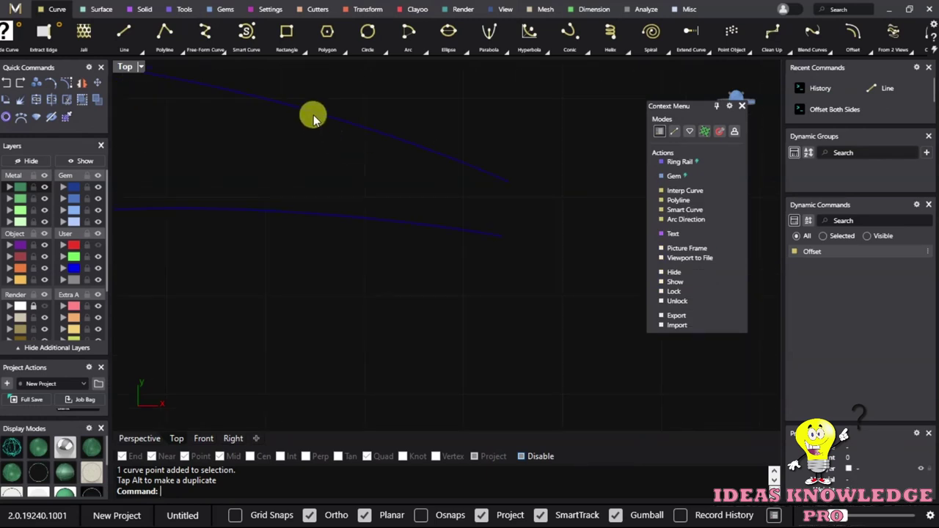
# Draw a new interpolated curve joining the two petal curve ends.
pyautogui.click(685, 192)
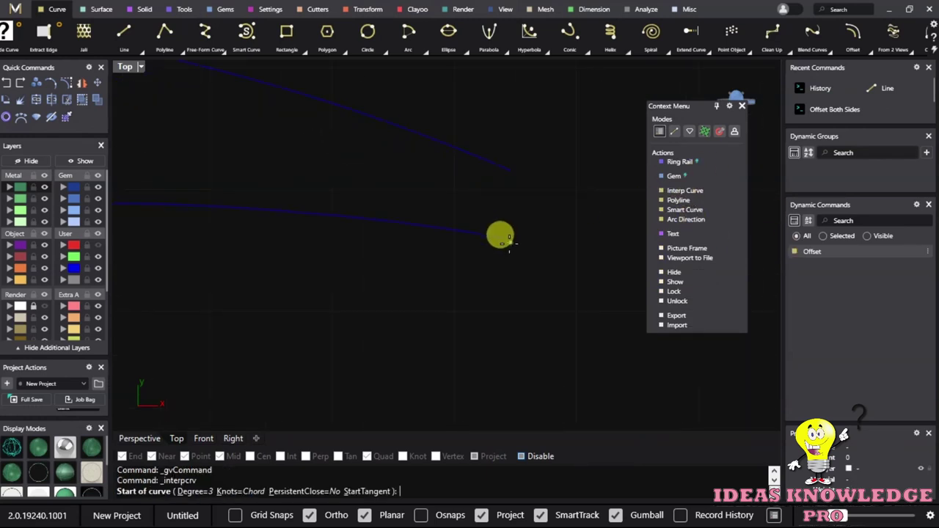
pyautogui.click(502, 236)
pyautogui.click(510, 170)
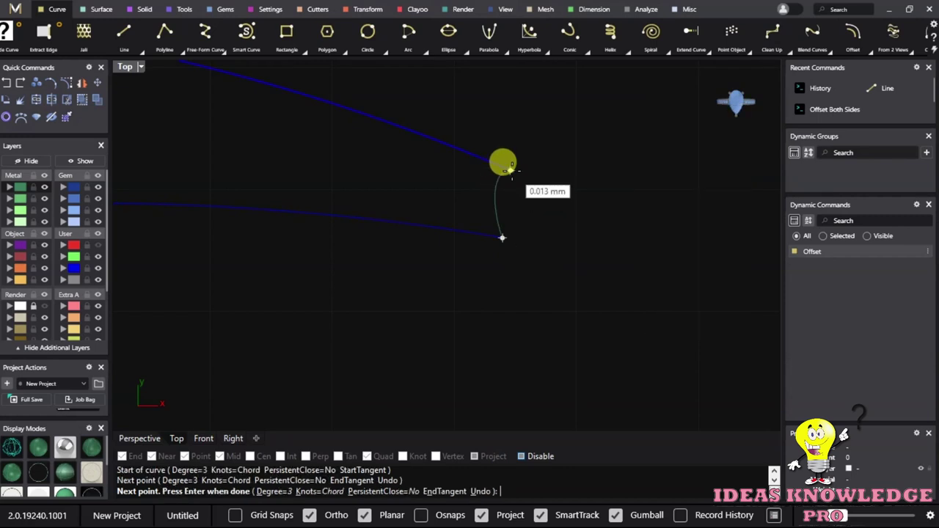
pyautogui.press('Return')
pyautogui.click(386, 279)
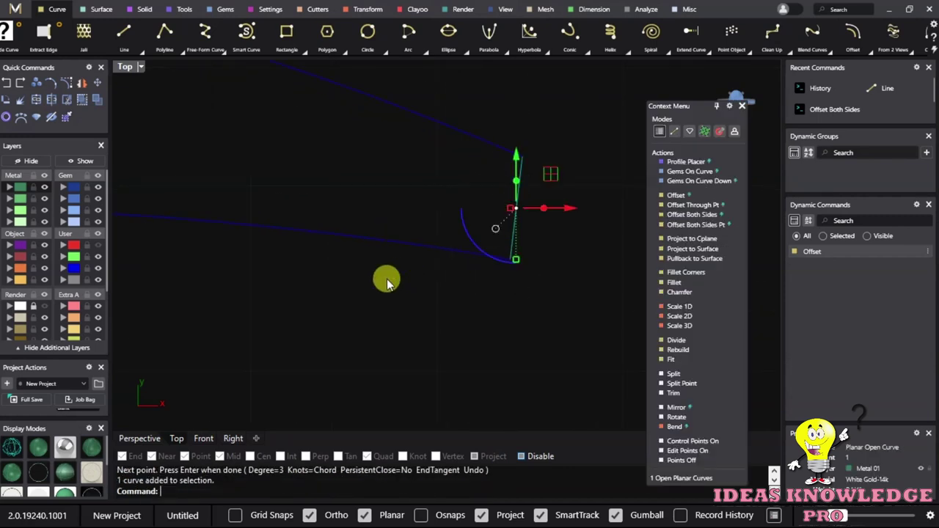
# Maximize the Perspective view, orbit around the connecting curve, and show its control points.
pyautogui.doubleClick(125, 68)
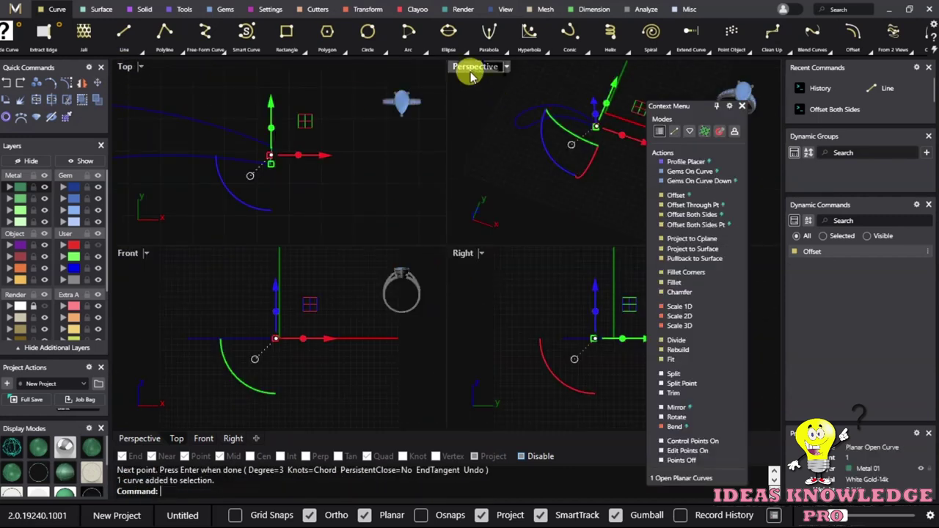
pyautogui.doubleClick(465, 66)
pyautogui.moveTo(452, 205)
pyautogui.mouseDown(button='right')
pyautogui.moveTo(256, 291)
pyautogui.moveTo(367, 342)
pyautogui.moveTo(404, 322)
pyautogui.moveTo(562, 314)
pyautogui.moveTo(414, 261)
pyautogui.moveTo(247, 230)
pyautogui.moveTo(284, 200)
pyautogui.mouseUp(button='right')
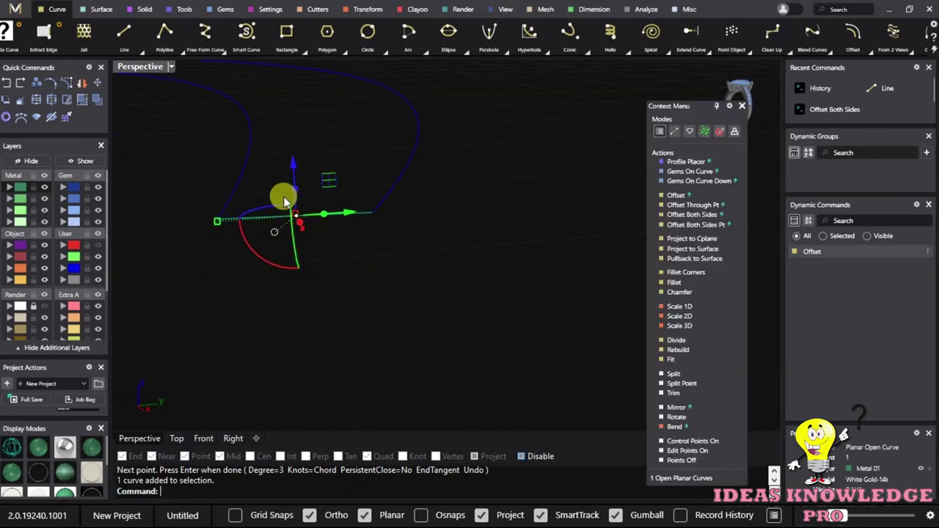
pyautogui.moveTo(271, 141); pyautogui.dragTo(447, 173, button='right')
pyautogui.moveTo(361, 189)
pyautogui.mouseDown(button='right')
pyautogui.moveTo(315, 135)
pyautogui.moveTo(402, 187)
pyautogui.mouseUp(button='right')
pyautogui.moveTo(292, 136)
pyautogui.mouseDown(button='right')
pyautogui.moveTo(421, 191)
pyautogui.moveTo(412, 249)
pyautogui.moveTo(411, 222)
pyautogui.moveTo(430, 208)
pyautogui.moveTo(335, 230)
pyautogui.moveTo(381, 210)
pyautogui.moveTo(419, 168)
pyautogui.moveTo(353, 286)
pyautogui.mouseUp(button='right')
pyautogui.click(353, 286)
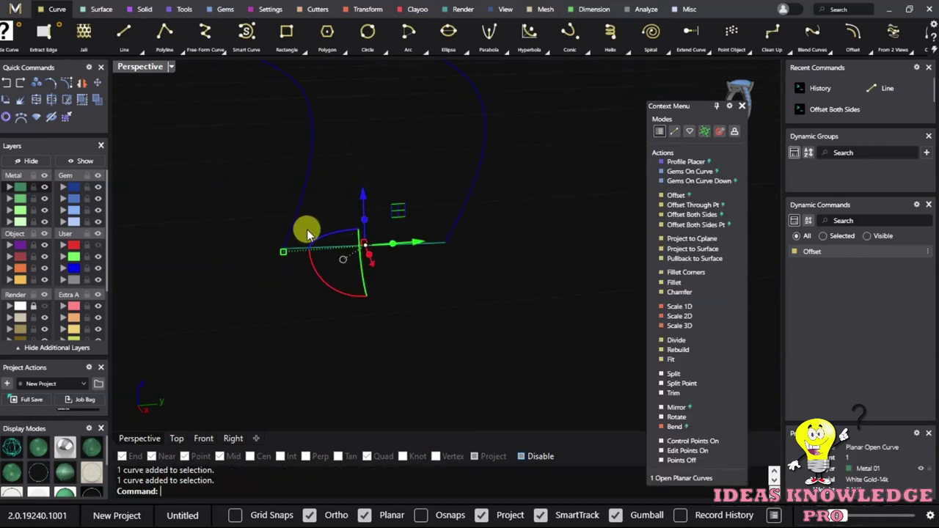
pyautogui.click(66, 83)
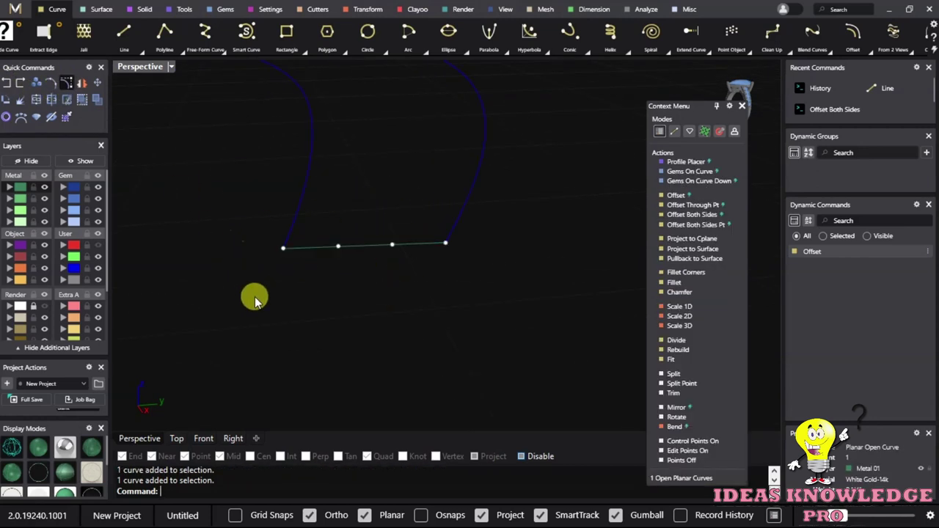
# Lift the connecting curve's two middle control points upward into a low arch.
pyautogui.moveTo(303, 188)
pyautogui.mouseDown()
pyautogui.moveTo(373, 247)
pyautogui.moveTo(432, 277)
pyautogui.mouseUp()
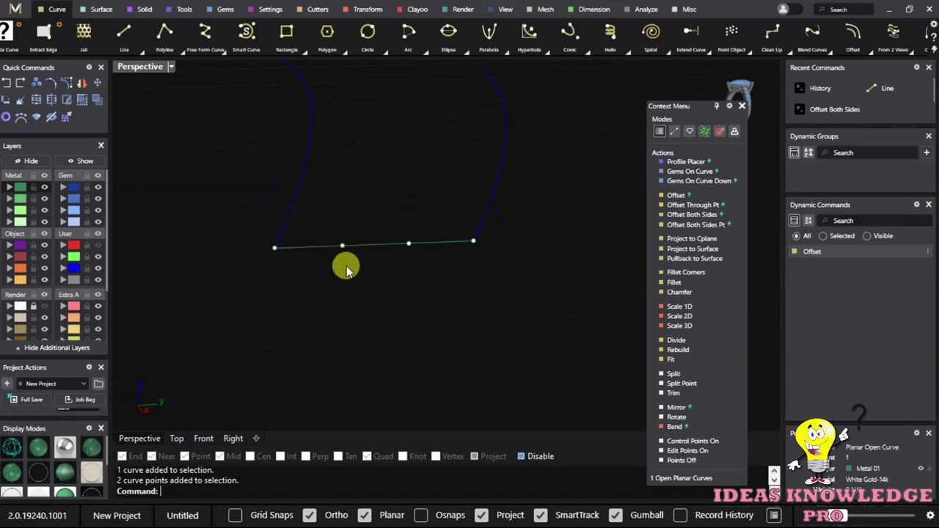
pyautogui.moveTo(404, 213); pyautogui.dragTo(363, 299)
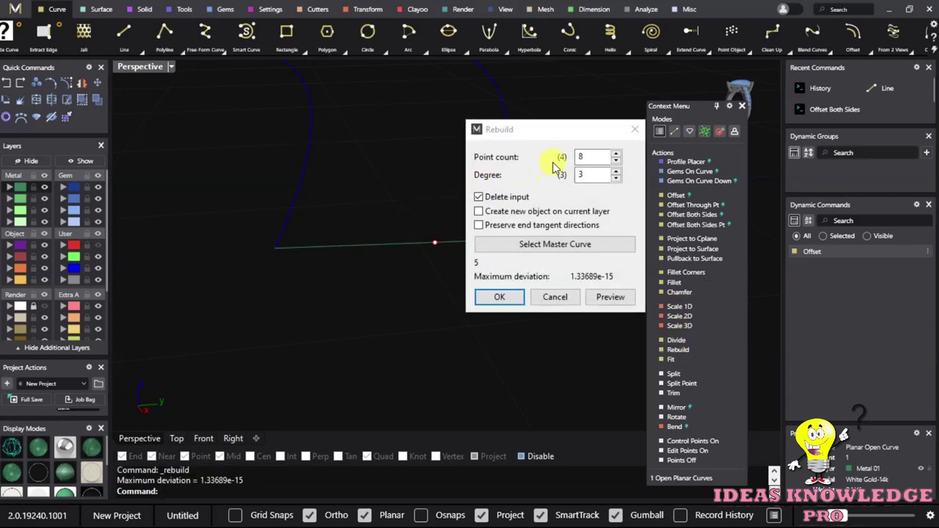
pyautogui.press('Return')
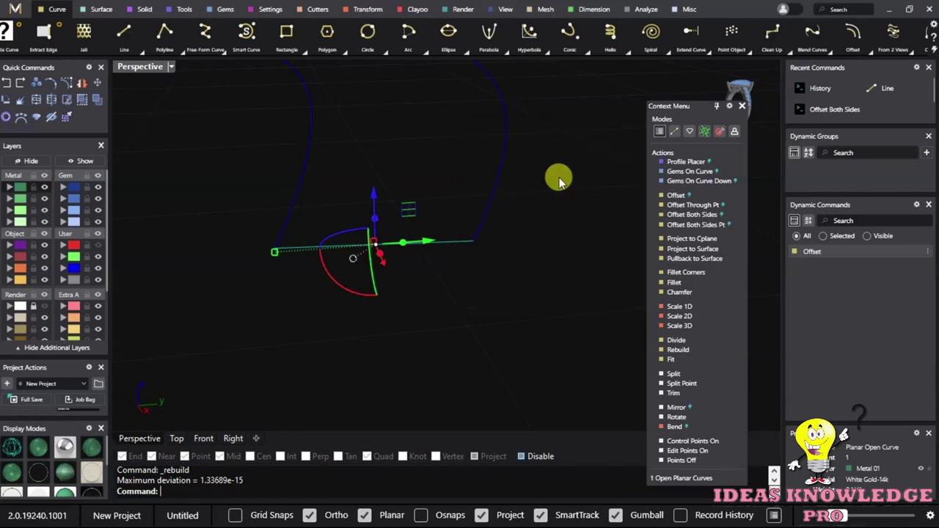
pyautogui.press('Escape')
pyautogui.moveTo(406, 188); pyautogui.dragTo(361, 241)
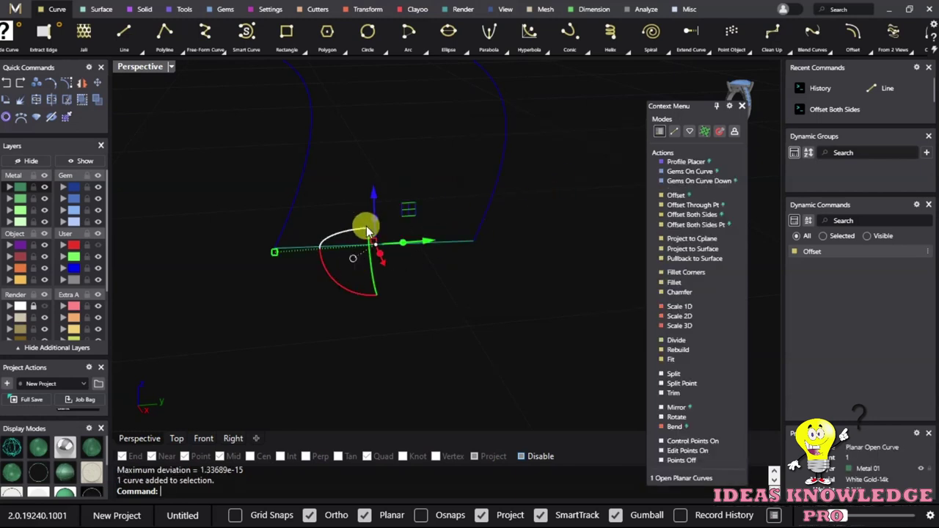
pyautogui.click(72, 85)
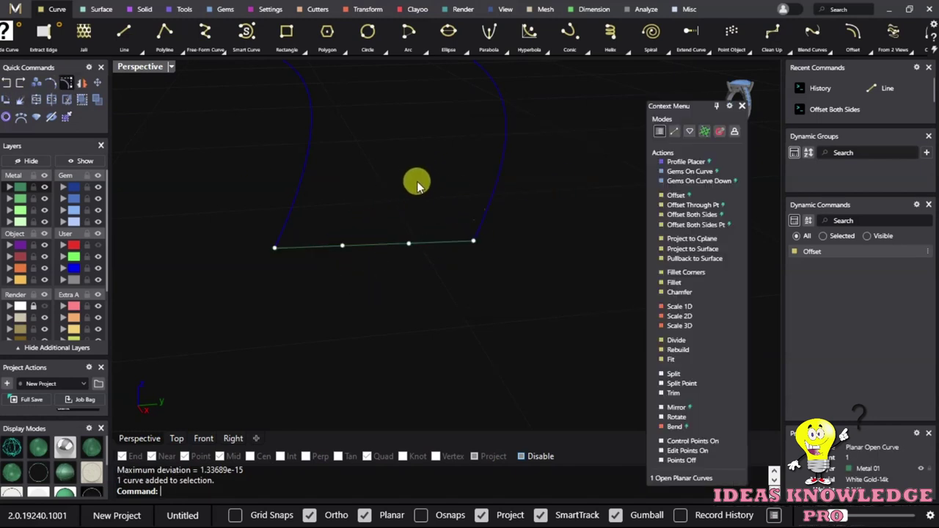
pyautogui.moveTo(337, 259); pyautogui.dragTo(424, 212)
pyautogui.moveTo(375, 274)
pyautogui.mouseDown(button='right')
pyautogui.moveTo(377, 331)
pyautogui.moveTo(373, 242)
pyautogui.mouseUp(button='right')
pyautogui.moveTo(378, 236); pyautogui.dragTo(367, 184)
pyautogui.moveTo(367, 184)
pyautogui.mouseDown(button='right')
pyautogui.moveTo(372, 264)
pyautogui.moveTo(388, 242)
pyautogui.moveTo(325, 289)
pyautogui.mouseUp(button='right')
pyautogui.moveTo(372, 170); pyautogui.dragTo(394, 92)
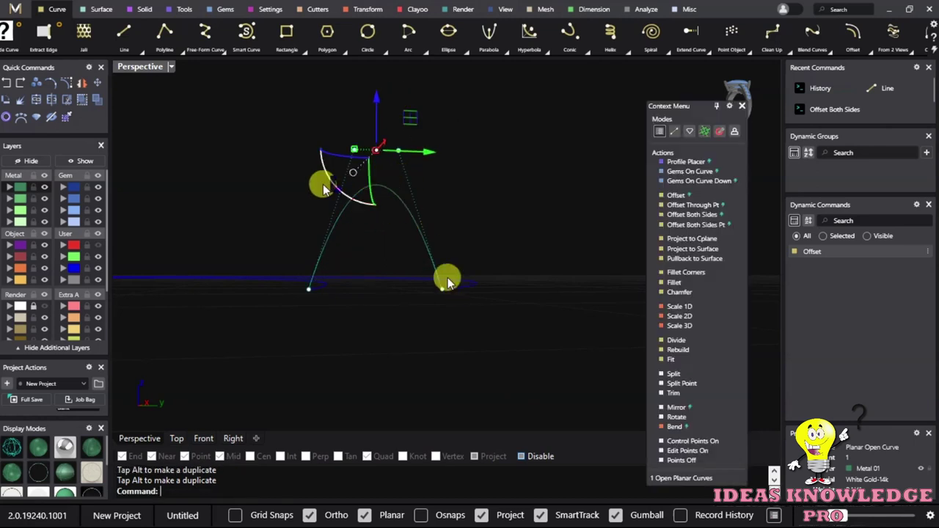
pyautogui.moveTo(375, 99); pyautogui.dragTo(371, 249)
pyautogui.press('Escape')
# Rebuild the arched curve, giving a maximum deviation of 0.0105895.
pyautogui.click(373, 256)
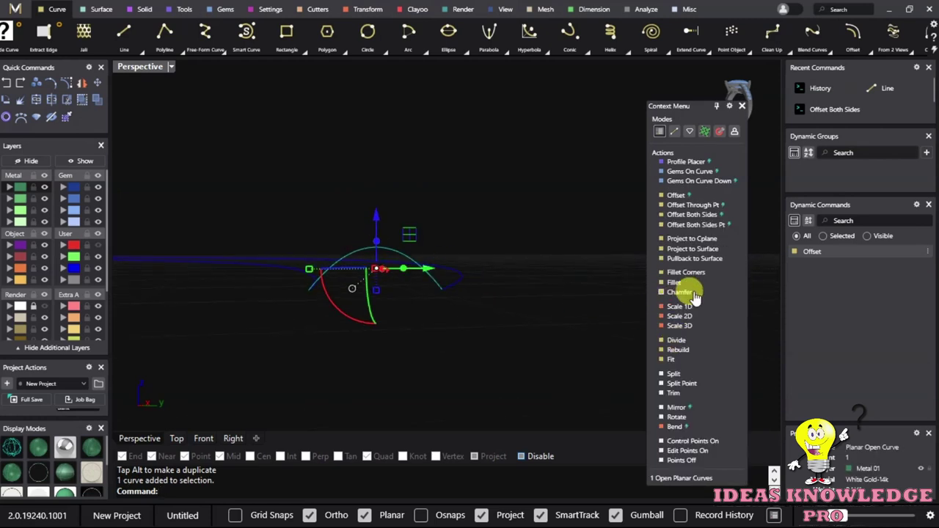
pyautogui.click(678, 350)
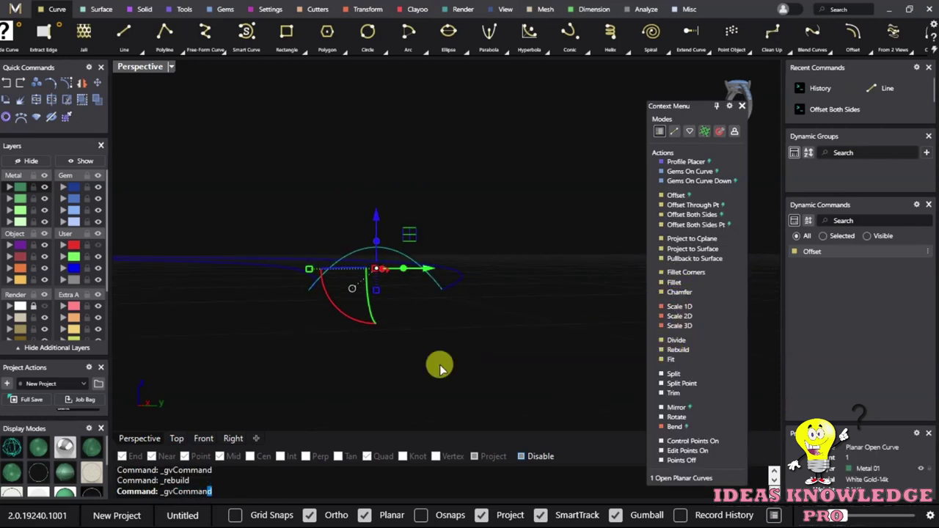
pyautogui.click(500, 303)
pyautogui.click(469, 336)
pyautogui.moveTo(469, 335)
pyautogui.mouseDown(button='right')
pyautogui.moveTo(553, 356)
pyautogui.moveTo(444, 6)
pyautogui.moveTo(367, 215)
pyautogui.moveTo(335, 339)
pyautogui.moveTo(461, 182)
pyautogui.moveTo(490, 293)
pyautogui.moveTo(482, 252)
pyautogui.moveTo(424, 270)
pyautogui.mouseUp(button='right')
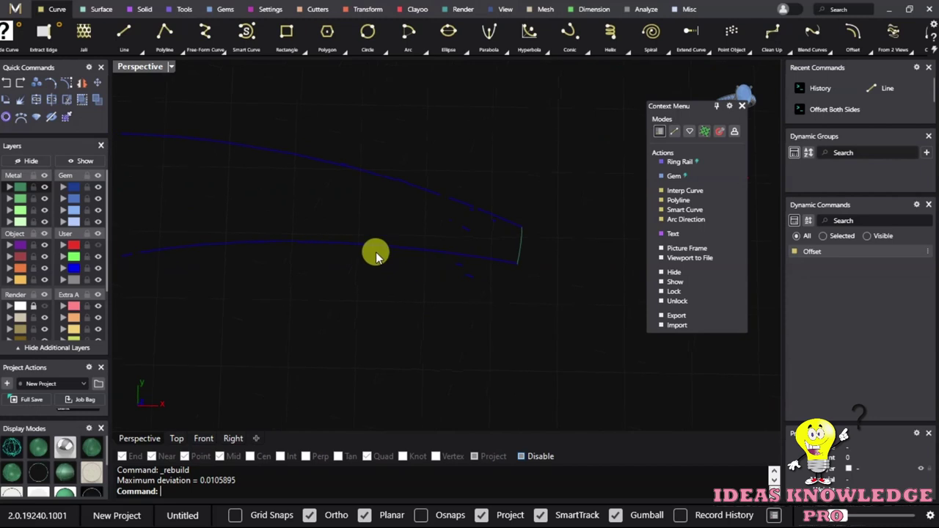
# Orbit around the petal and select both outline curves to check them.
pyautogui.moveTo(264, 170)
pyautogui.mouseDown(button='right')
pyautogui.moveTo(335, 157)
pyautogui.moveTo(281, 132)
pyautogui.mouseUp(button='right')
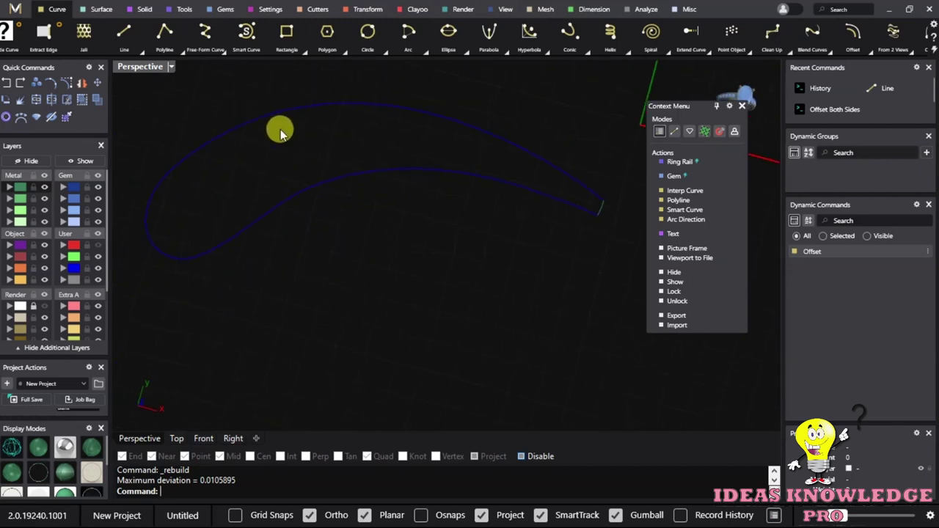
pyautogui.click(271, 114)
pyautogui.keyDown('shift'); pyautogui.click(242, 230); pyautogui.keyUp('shift')
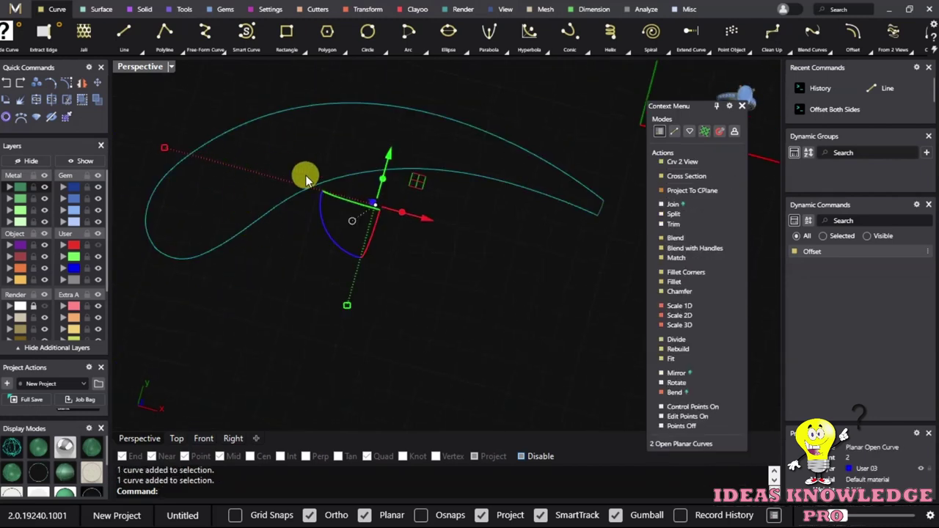
pyautogui.press('Escape')
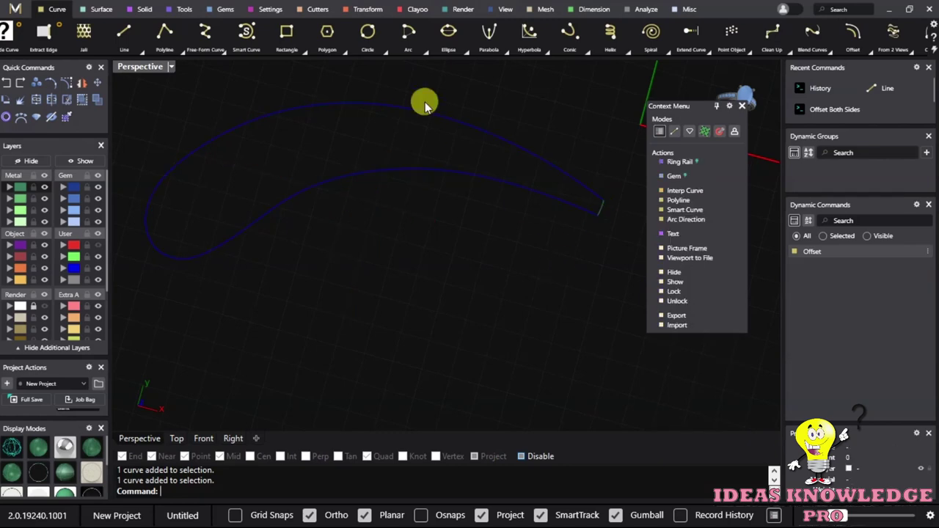
pyautogui.click(394, 117)
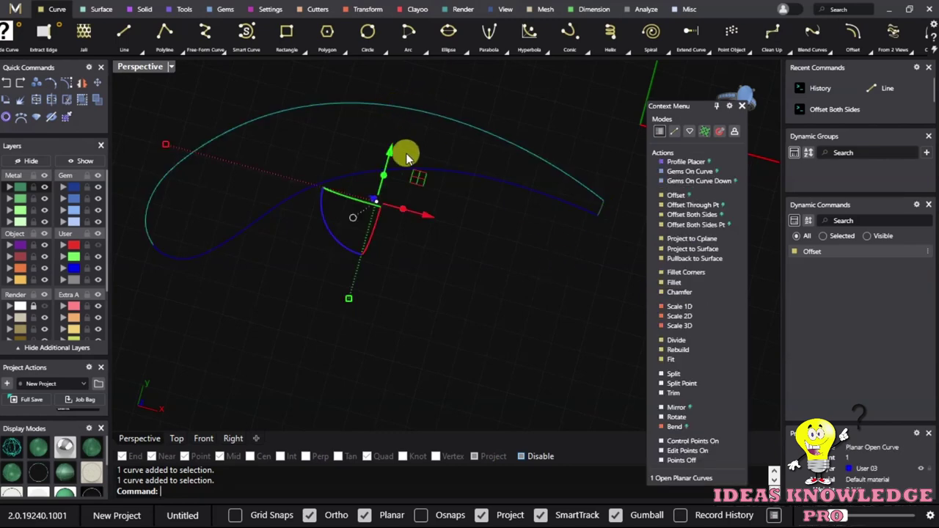
pyautogui.press('Escape')
pyautogui.moveTo(327, 201); pyautogui.dragTo(329, 191, button='right')
pyautogui.moveTo(337, 140); pyautogui.dragTo(226, 300)
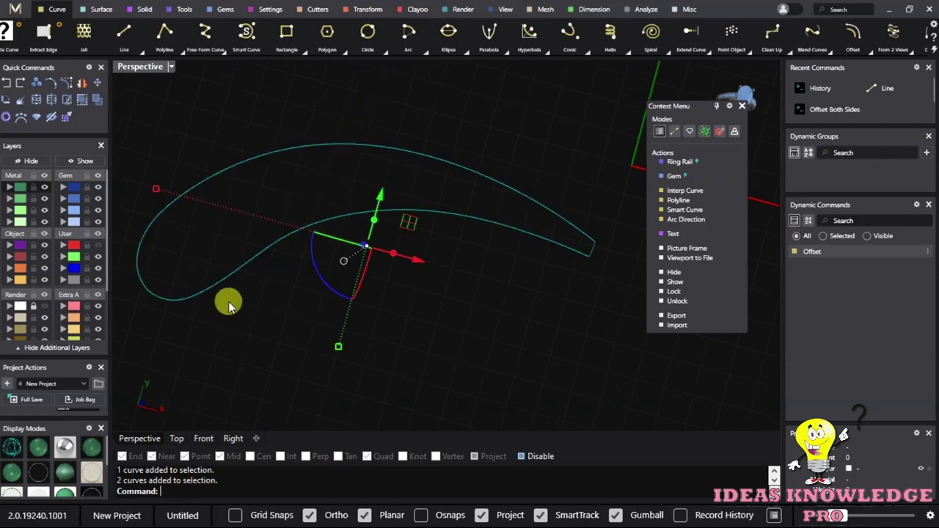
pyautogui.moveTo(494, 292)
pyautogui.mouseDown(button='right')
pyautogui.moveTo(536, 142)
pyautogui.moveTo(574, 211)
pyautogui.mouseUp(button='right')
pyautogui.moveTo(464, 243); pyautogui.dragTo(387, 183, button='right')
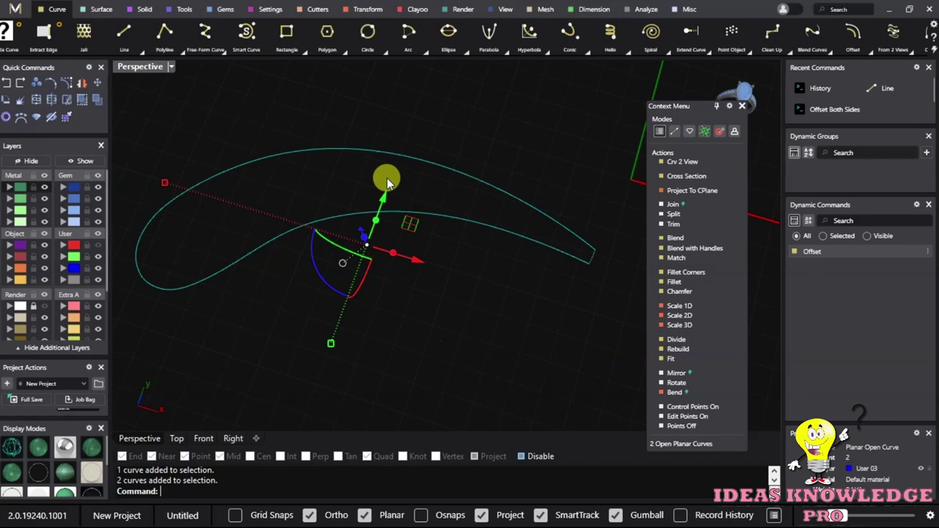
# Check the upper and lower petal curves one at a time, then bring up the Surface tools.
pyautogui.click(164, 210)
pyautogui.click(184, 283)
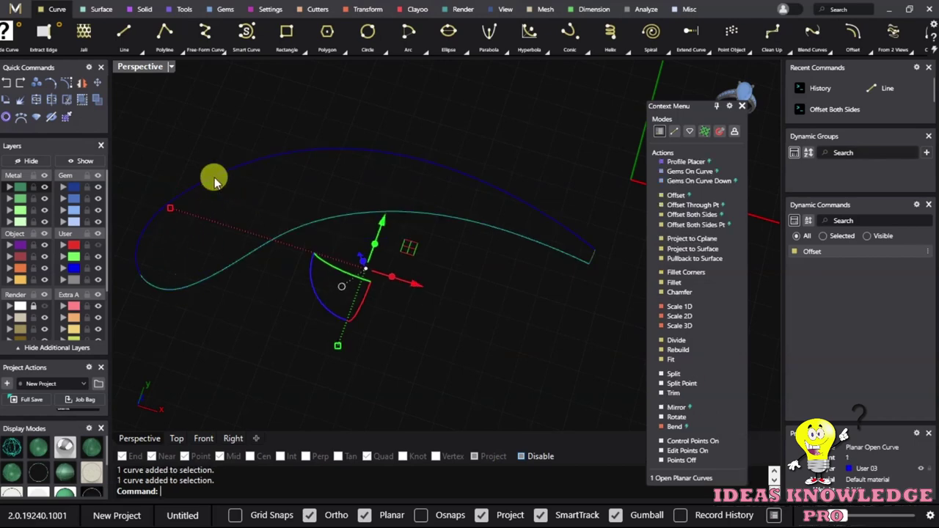
pyautogui.click(249, 146)
pyautogui.click(264, 157)
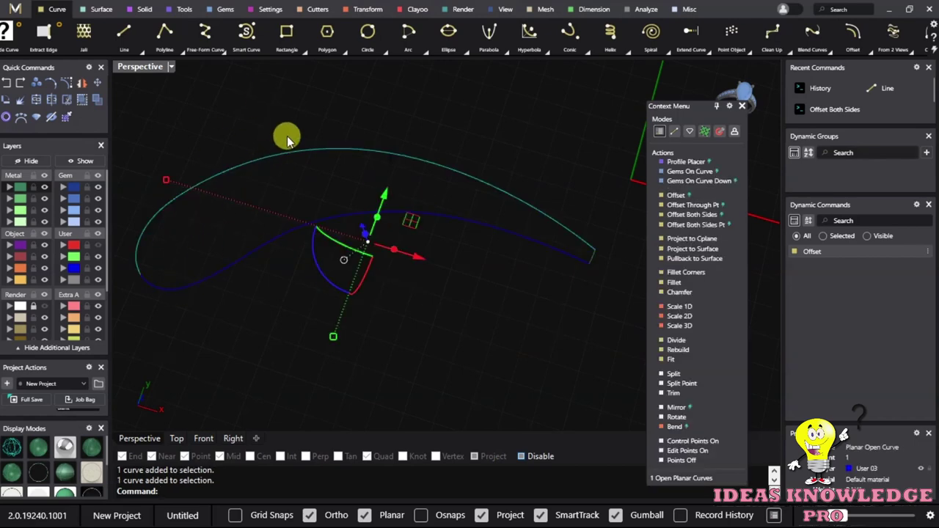
pyautogui.click(284, 129)
pyautogui.click(99, 9)
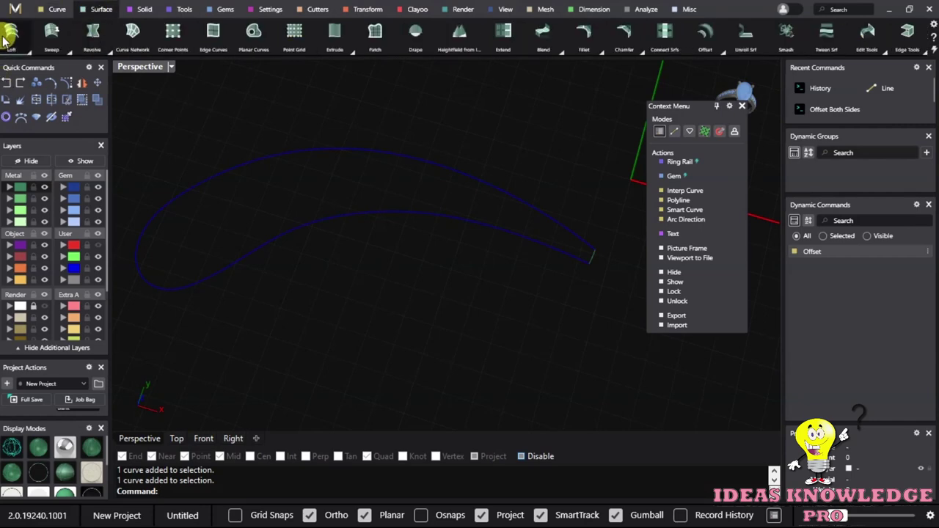
# Sweep the arc cross-section along the upper and lower petal curves with Sweep 2 Rails.
pyautogui.scroll(5, 8, 40)
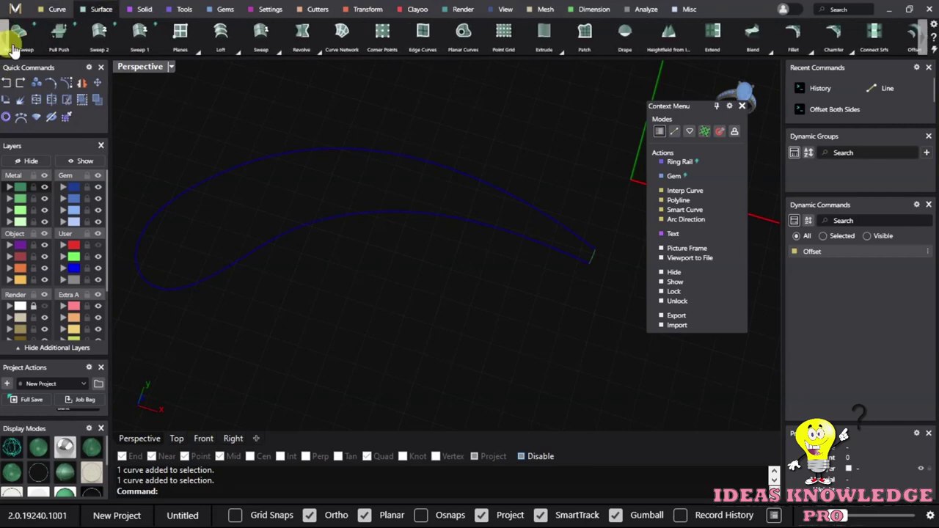
pyautogui.click(65, 38)
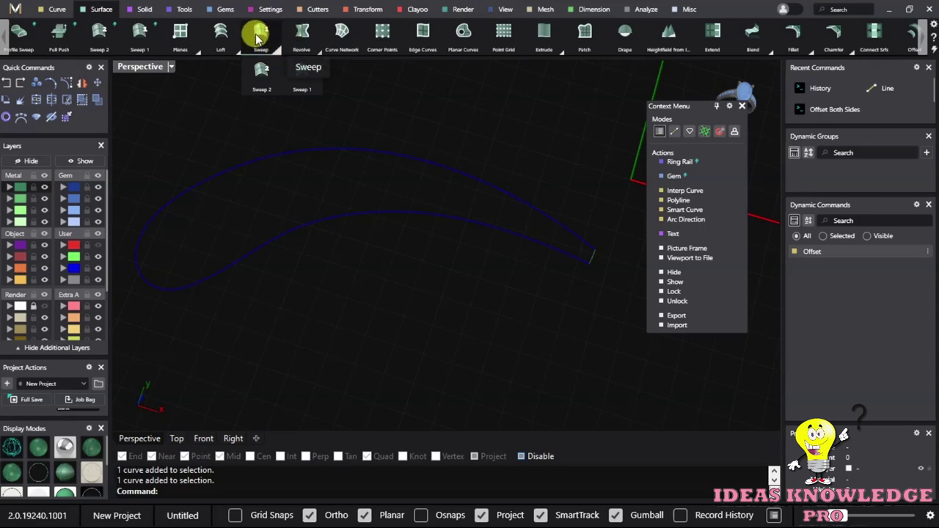
pyautogui.click(262, 74)
pyautogui.click(383, 152)
pyautogui.click(384, 213)
pyautogui.click(593, 254)
pyautogui.press('Return')
pyautogui.moveTo(209, 231)
pyautogui.mouseDown(button='right')
pyautogui.moveTo(209, 335)
pyautogui.moveTo(220, 163)
pyautogui.moveTo(217, 315)
pyautogui.moveTo(199, 300)
pyautogui.moveTo(184, 157)
pyautogui.moveTo(205, 314)
pyautogui.mouseUp(button='right')
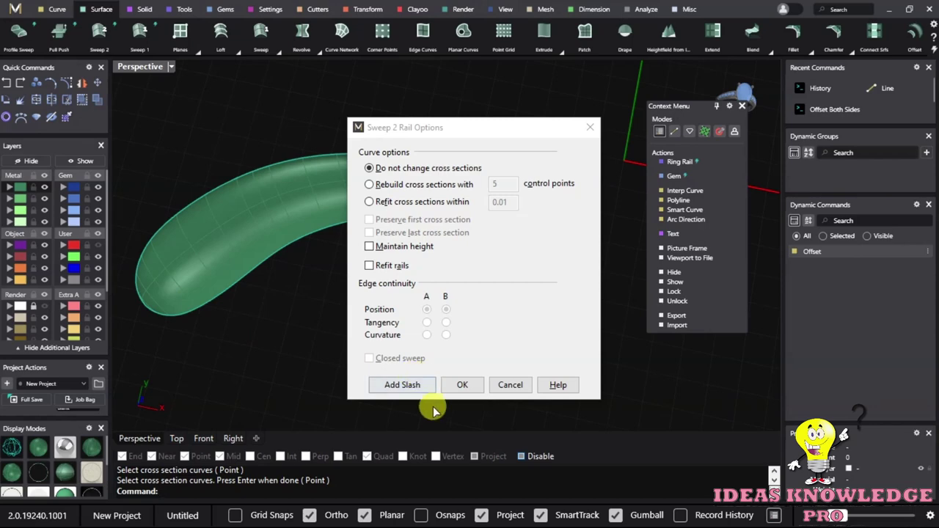
pyautogui.click(456, 390)
pyautogui.moveTo(394, 384)
pyautogui.mouseDown(button='right')
pyautogui.moveTo(345, 203)
pyautogui.moveTo(461, 146)
pyautogui.moveTo(569, 171)
pyautogui.moveTo(606, 379)
pyautogui.moveTo(426, 186)
pyautogui.moveTo(308, 294)
pyautogui.moveTo(394, 185)
pyautogui.moveTo(220, 252)
pyautogui.moveTo(174, 223)
pyautogui.moveTo(513, 259)
pyautogui.moveTo(495, 262)
pyautogui.moveTo(549, 237)
pyautogui.moveTo(500, 226)
pyautogui.mouseUp(button='right')
pyautogui.click(503, 214)
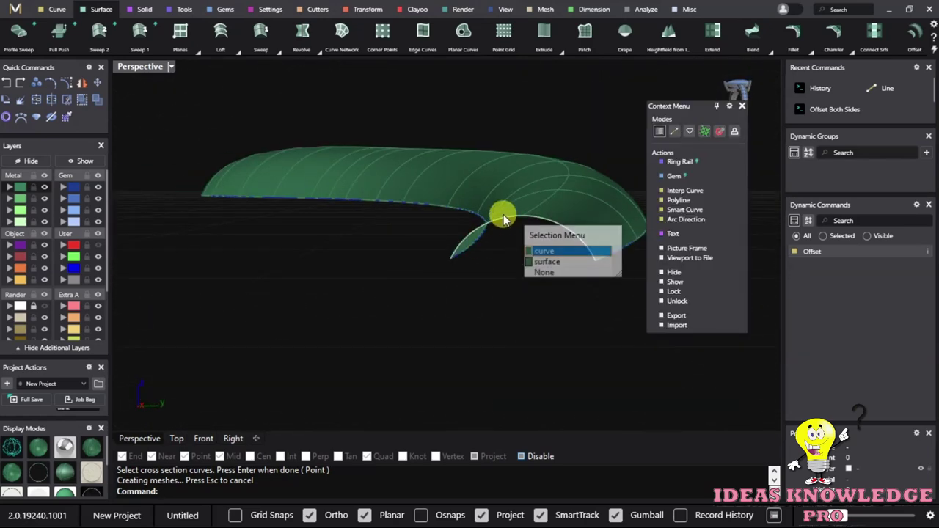
# Try raising and rotating the arc's middle control points, then undo the move and the sweep.
pyautogui.click(557, 250)
pyautogui.moveTo(421, 222); pyautogui.dragTo(502, 215, button='right')
pyautogui.click(81, 101)
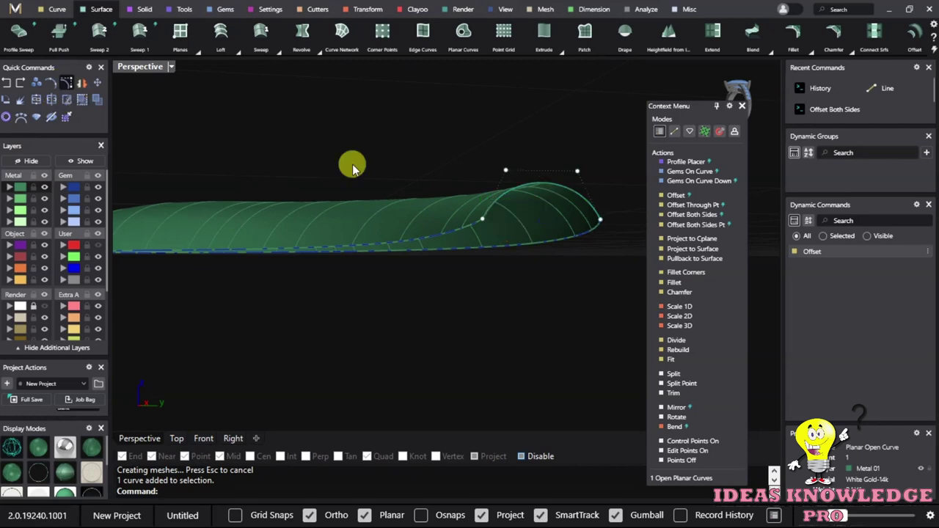
pyautogui.moveTo(349, 162); pyautogui.dragTo(505, 154, button='right')
pyautogui.moveTo(461, 122); pyautogui.dragTo(538, 174)
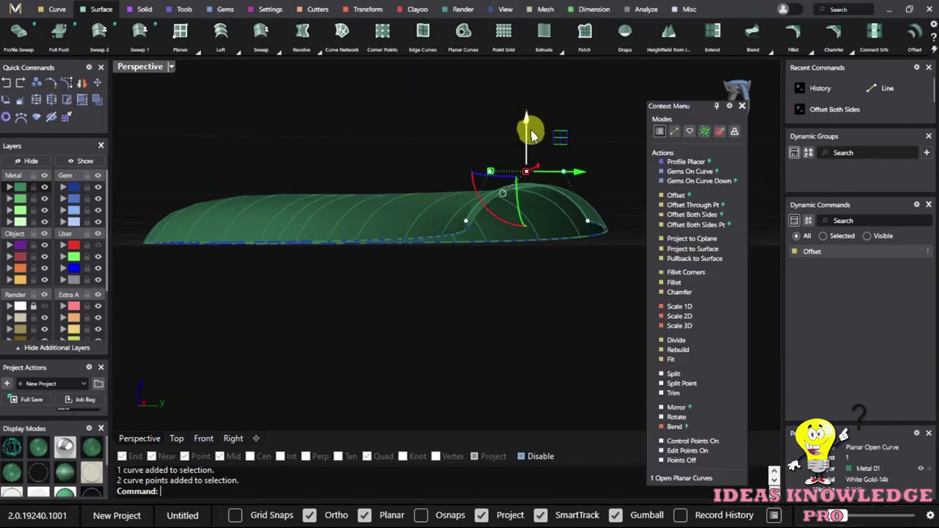
pyautogui.moveTo(525, 116); pyautogui.dragTo(525, 111)
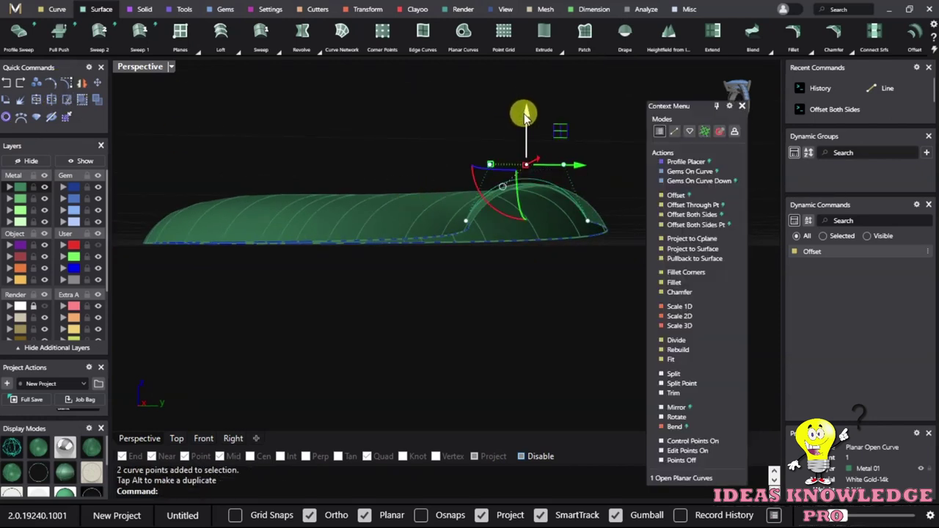
pyautogui.moveTo(536, 160); pyautogui.dragTo(487, 180)
pyautogui.hotkey('ctrl', 'z')
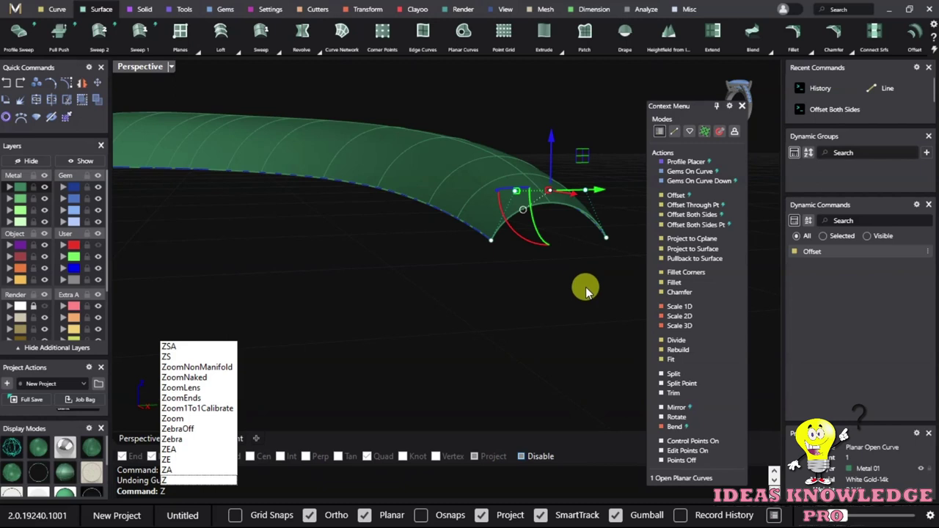
pyautogui.hotkey('ctrl', 'z')
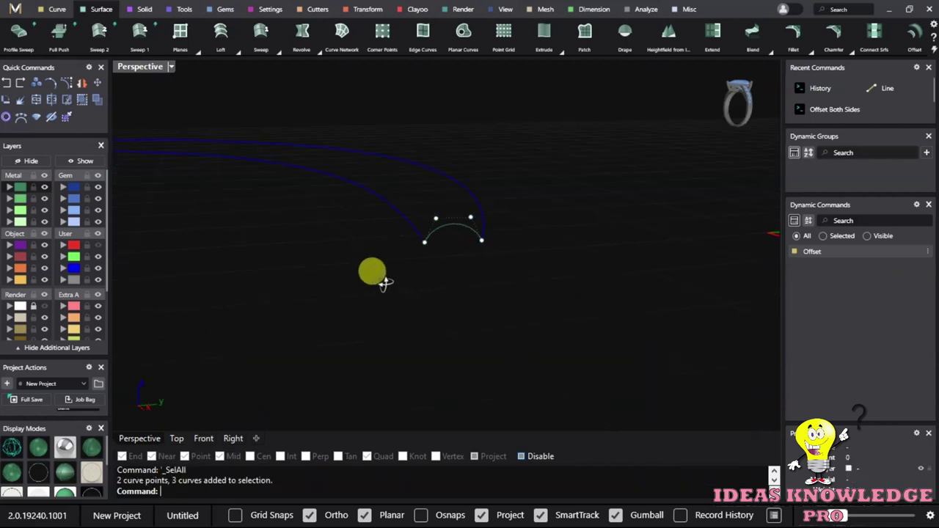
# Re-sweep the three curves, retry and undo raising the arc points, then open Record History options.
pyautogui.hotkey('ctrl', 'a')
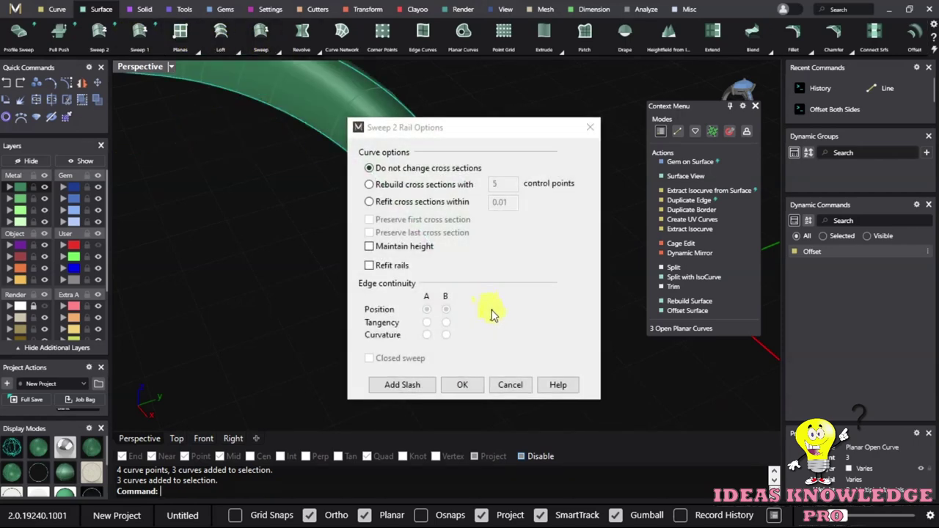
pyautogui.click(462, 385)
pyautogui.moveTo(424, 205)
pyautogui.mouseDown(button='right')
pyautogui.moveTo(463, 304)
pyautogui.moveTo(469, 259)
pyautogui.mouseUp(button='right')
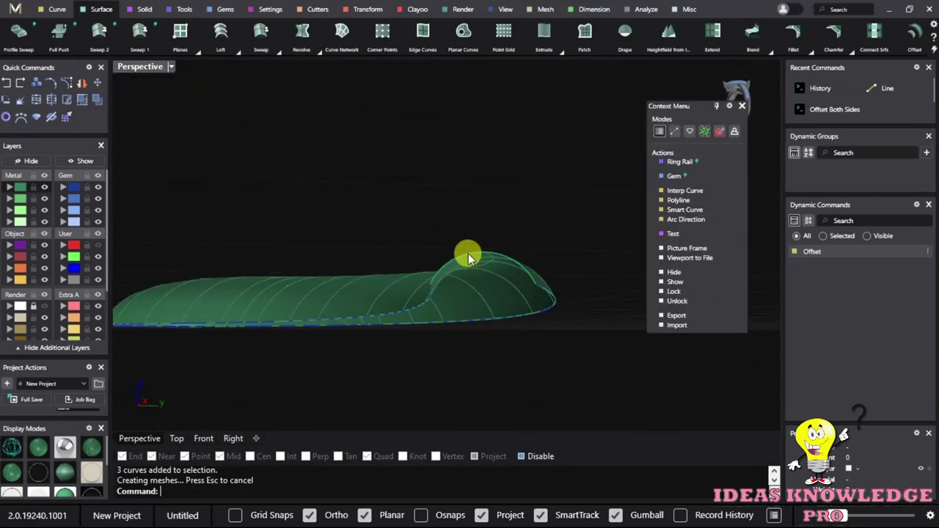
pyautogui.click(468, 253)
pyautogui.moveTo(415, 203); pyautogui.dragTo(556, 255)
pyautogui.moveTo(481, 188)
pyautogui.mouseDown()
pyautogui.moveTo(481, 179)
pyautogui.moveTo(588, 301)
pyautogui.mouseUp()
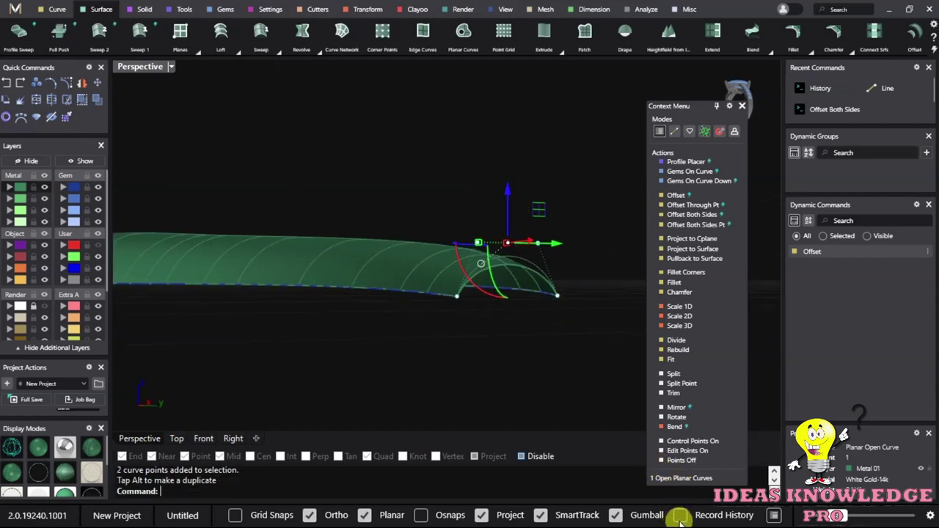
pyautogui.hotkey('ctrl', 'z')
pyautogui.hotkey('ctrl', 'z')
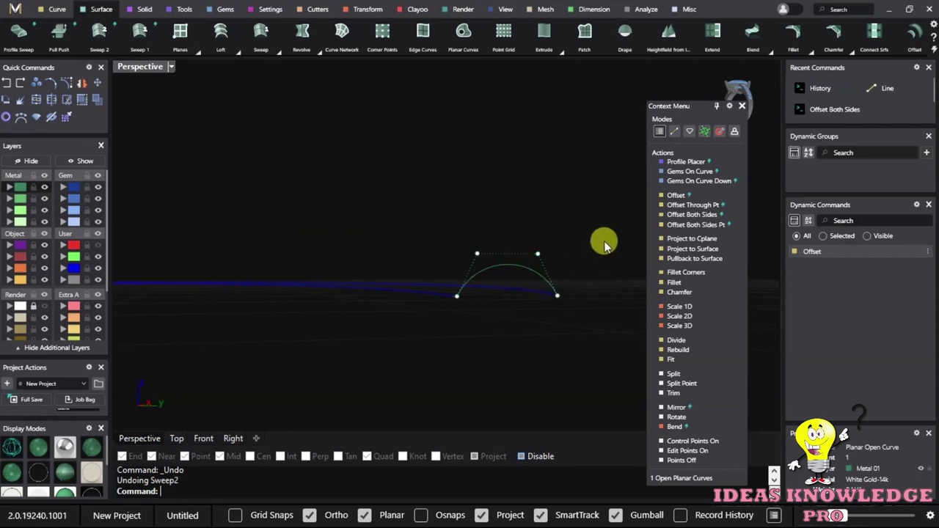
pyautogui.press('Escape')
pyautogui.rightClick(709, 519)
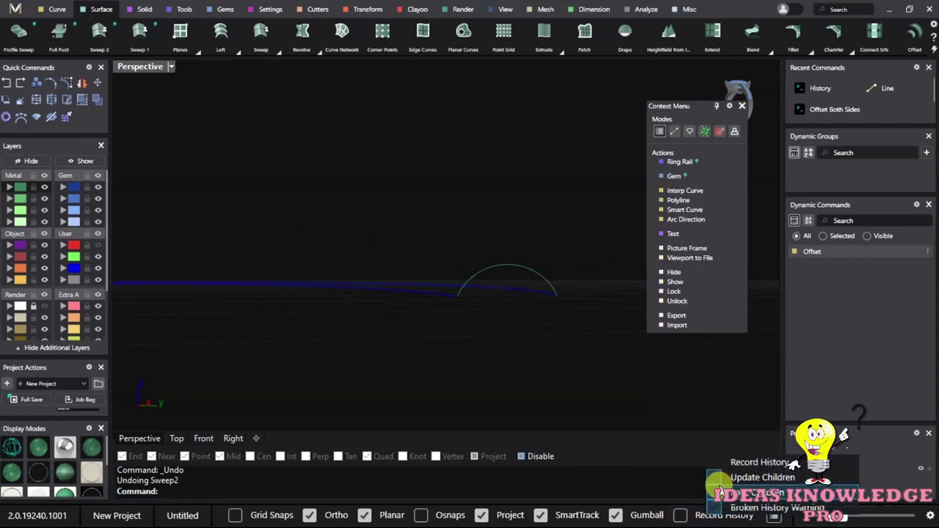
# Enable Record History and re-sweep the arc along both petal curves with Sweep 2 Rails.
pyautogui.click(719, 462)
pyautogui.moveTo(522, 341); pyautogui.dragTo(487, 310, button='right')
pyautogui.click(473, 284)
pyautogui.moveTo(503, 159); pyautogui.dragTo(330, 386)
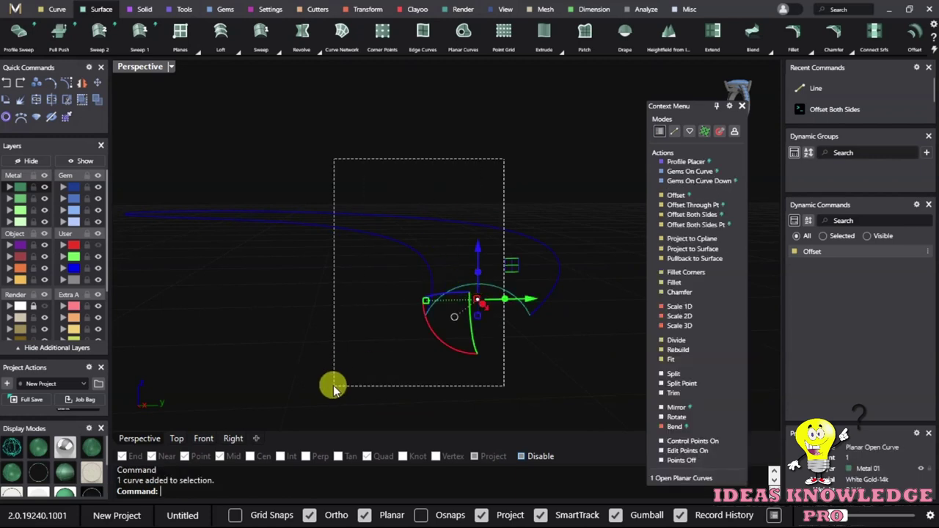
pyautogui.moveTo(331, 386); pyautogui.dragTo(369, 222, button='right')
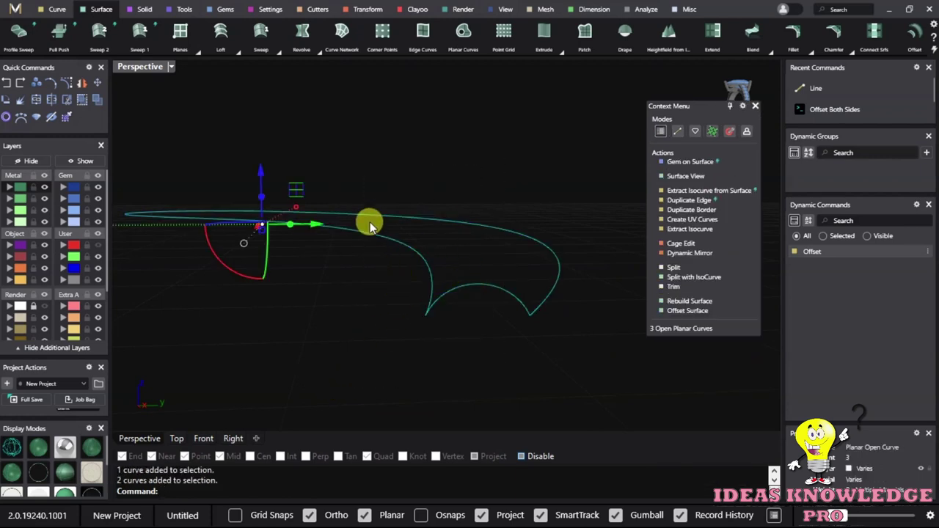
pyautogui.click(268, 40)
pyautogui.click(262, 74)
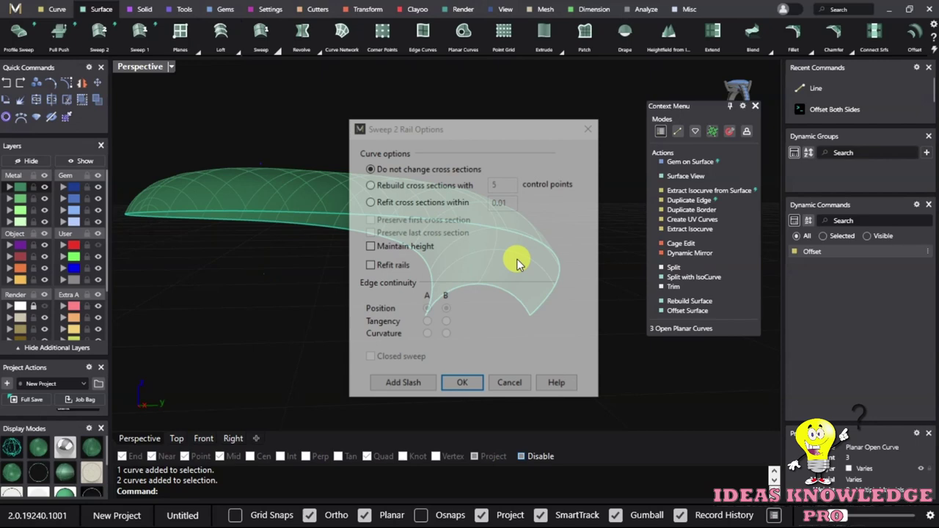
pyautogui.moveTo(233, 189); pyautogui.dragTo(310, 251, button='right')
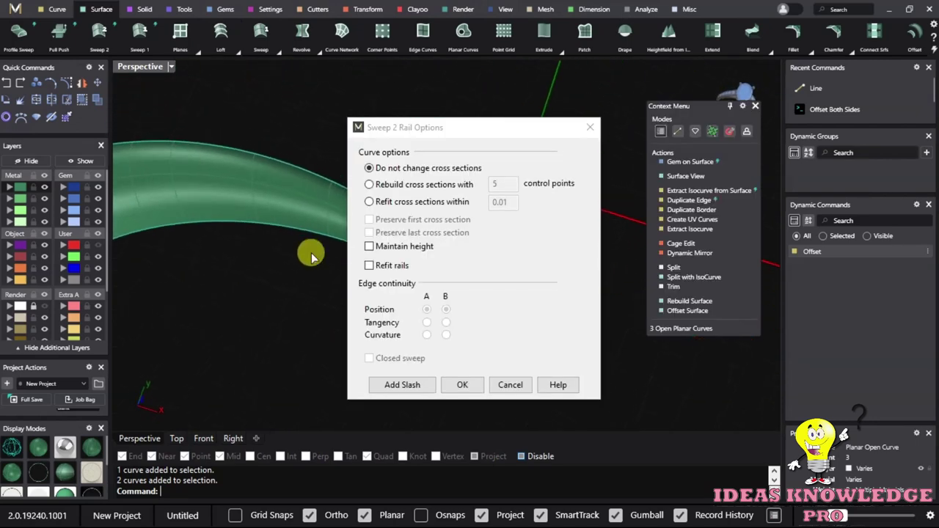
pyautogui.click(460, 386)
# Raise the arc profile's two middle control points with the gumball so the petal swells.
pyautogui.moveTo(460, 389)
pyautogui.mouseDown(button='right')
pyautogui.moveTo(373, 279)
pyautogui.moveTo(402, 268)
pyautogui.moveTo(446, 199)
pyautogui.mouseUp(button='right')
pyautogui.click(445, 208)
pyautogui.press('Return')
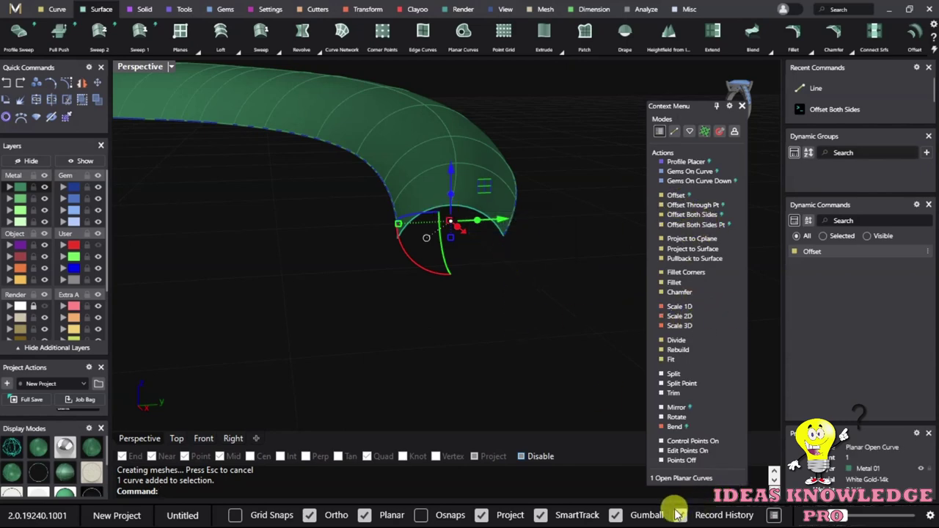
pyautogui.moveTo(476, 335)
pyautogui.mouseDown(button='right')
pyautogui.moveTo(482, 285)
pyautogui.moveTo(486, 314)
pyautogui.moveTo(450, 241)
pyautogui.moveTo(461, 228)
pyautogui.moveTo(435, 209)
pyautogui.mouseUp(button='right')
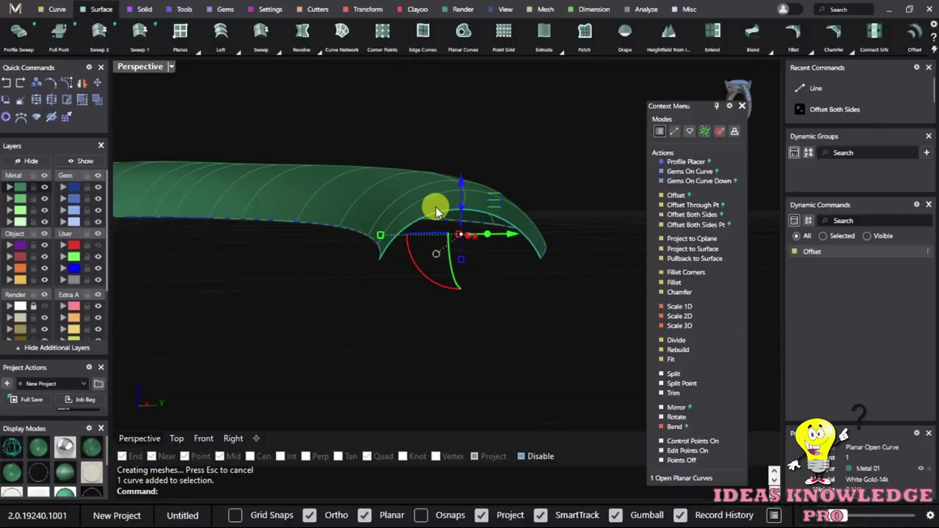
pyautogui.click(67, 82)
pyautogui.moveTo(382, 129)
pyautogui.mouseDown()
pyautogui.moveTo(472, 193)
pyautogui.moveTo(535, 207)
pyautogui.mouseUp()
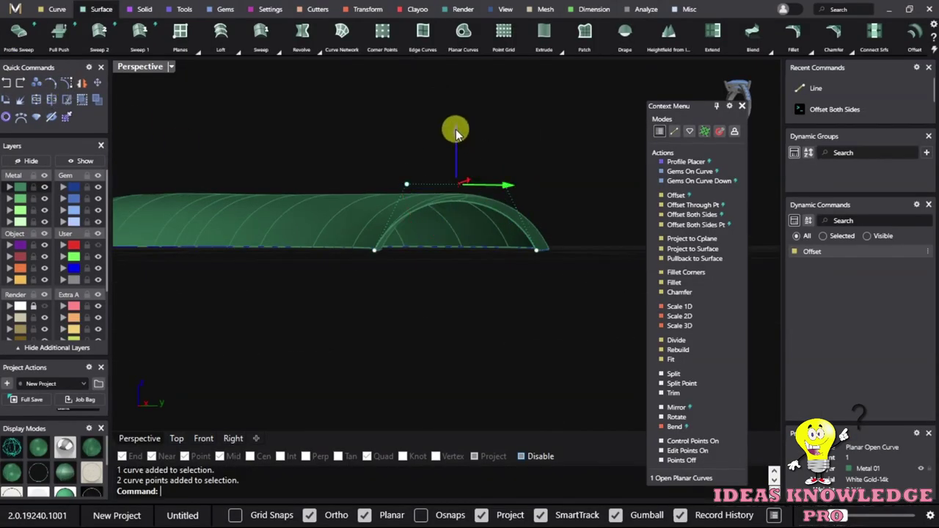
pyautogui.moveTo(455, 132); pyautogui.dragTo(453, 121)
pyautogui.moveTo(453, 121)
pyautogui.mouseDown(button='right')
pyautogui.moveTo(558, 227)
pyautogui.moveTo(210, 140)
pyautogui.moveTo(350, 348)
pyautogui.moveTo(409, 188)
pyautogui.moveTo(496, 203)
pyautogui.moveTo(379, 225)
pyautogui.moveTo(563, 273)
pyautogui.moveTo(404, 168)
pyautogui.moveTo(457, 188)
pyautogui.mouseUp(button='right')
# Rebuild the arc profile curve, then select the updated petal surface.
pyautogui.click(448, 168)
pyautogui.click(514, 205)
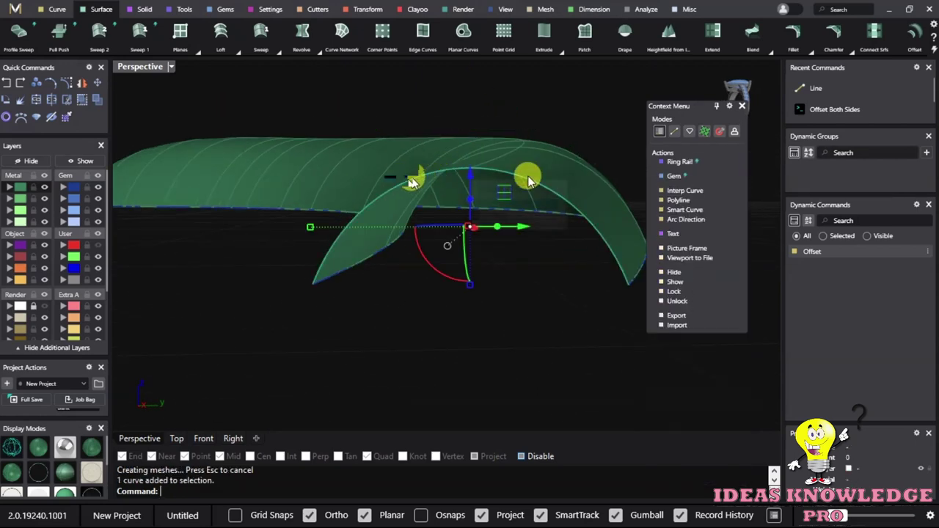
pyautogui.click(674, 352)
pyautogui.click(431, 264)
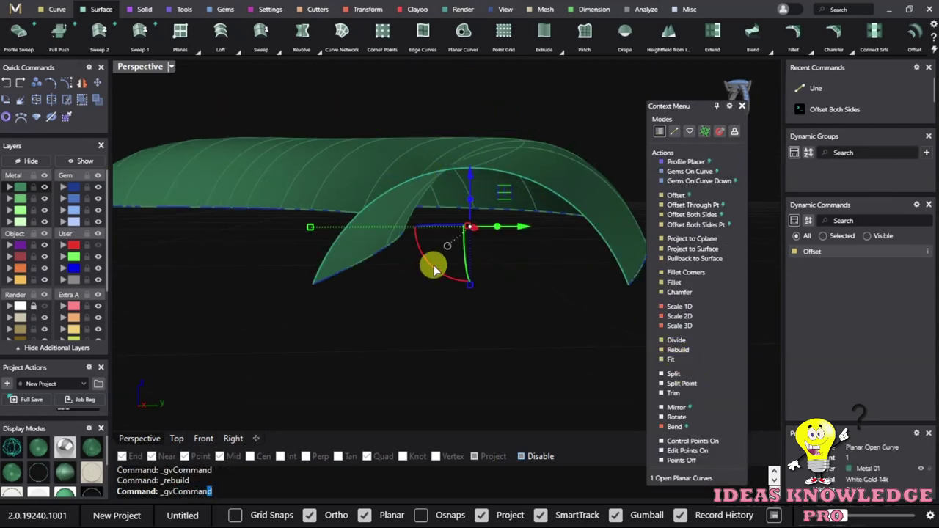
pyautogui.click(495, 293)
pyautogui.moveTo(445, 311)
pyautogui.mouseDown(button='right')
pyautogui.moveTo(259, 217)
pyautogui.moveTo(365, 216)
pyautogui.moveTo(279, 241)
pyautogui.moveTo(228, 141)
pyautogui.moveTo(279, 199)
pyautogui.moveTo(509, 184)
pyautogui.moveTo(384, 302)
pyautogui.moveTo(458, 307)
pyautogui.mouseUp(button='right')
pyautogui.click(227, 140)
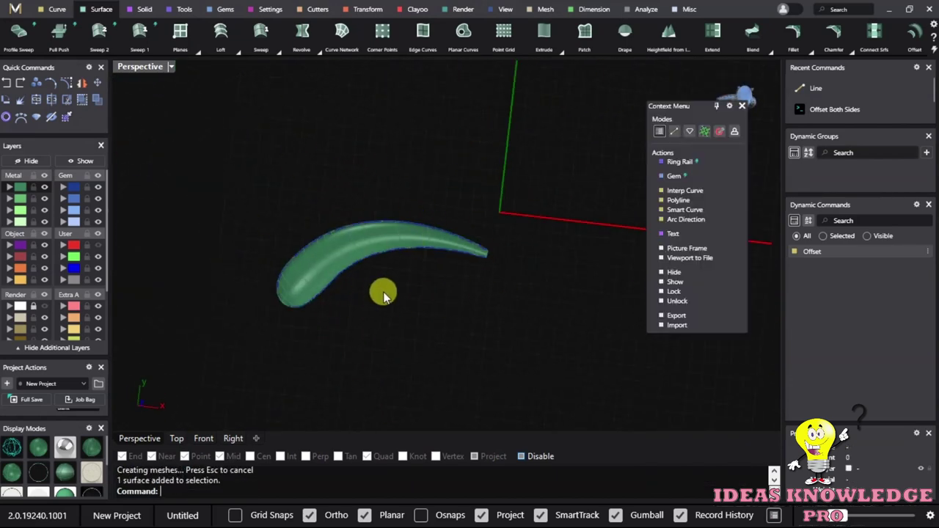
# Unhide all hidden objects from the Layers panel to show all five tubular petals.
pyautogui.moveTo(402, 244)
pyautogui.mouseDown(button='right')
pyautogui.moveTo(308, 256)
pyautogui.moveTo(517, 392)
pyautogui.moveTo(492, 220)
pyautogui.moveTo(311, 228)
pyautogui.moveTo(440, 252)
pyautogui.moveTo(364, 140)
pyautogui.moveTo(376, 228)
pyautogui.mouseUp(button='right')
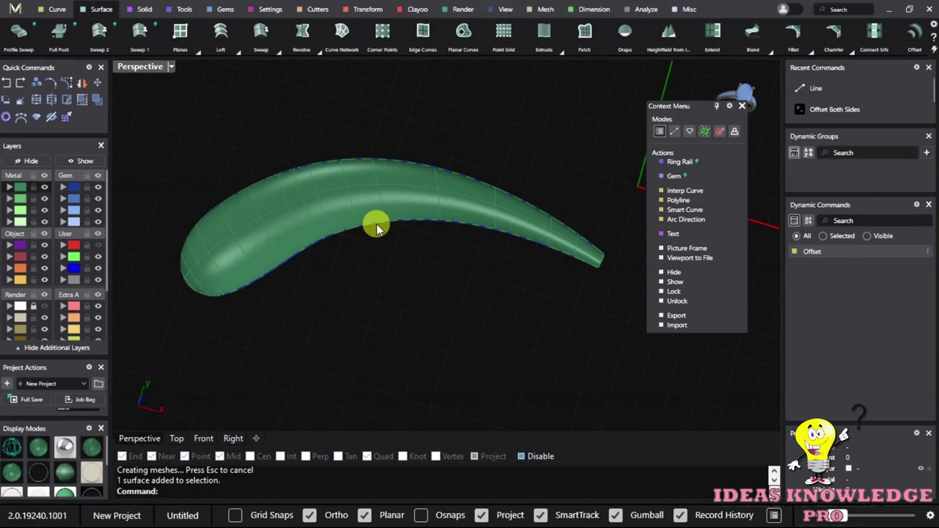
pyautogui.click(85, 161)
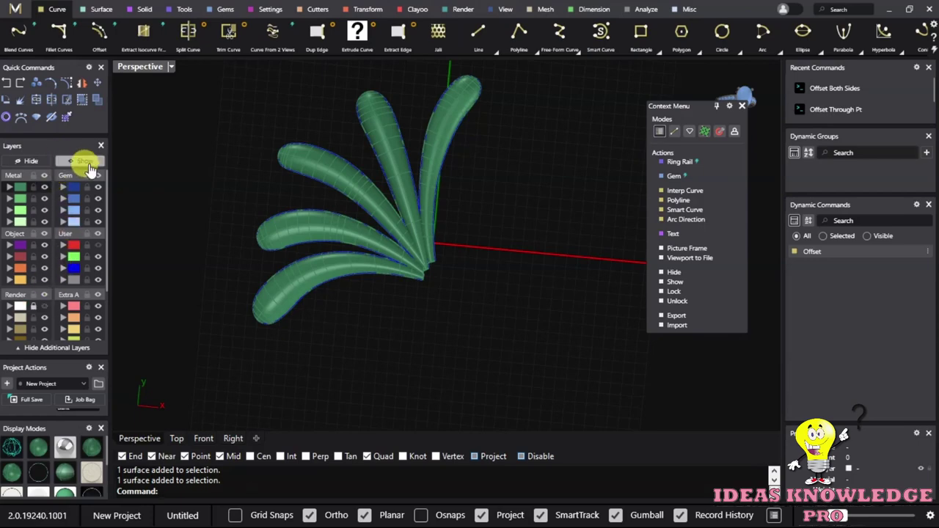
pyautogui.click(87, 166)
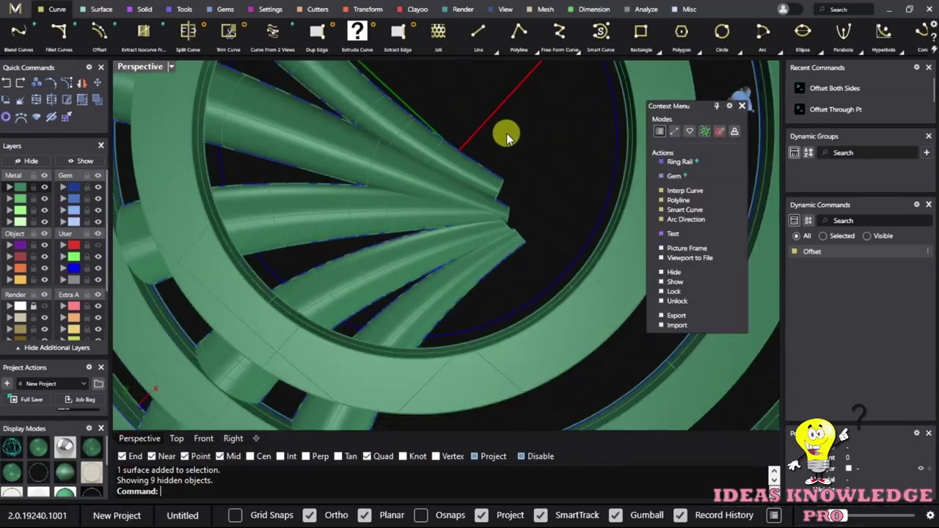
# Window-select the three flat rings and their edge curves and hide them.
pyautogui.moveTo(416, 286); pyautogui.dragTo(418, 286)
pyautogui.keyDown('shift'); pyautogui.click(396, 262); pyautogui.keyUp('shift')
pyautogui.keyDown('shift'); pyautogui.click(363, 203); pyautogui.keyUp('shift')
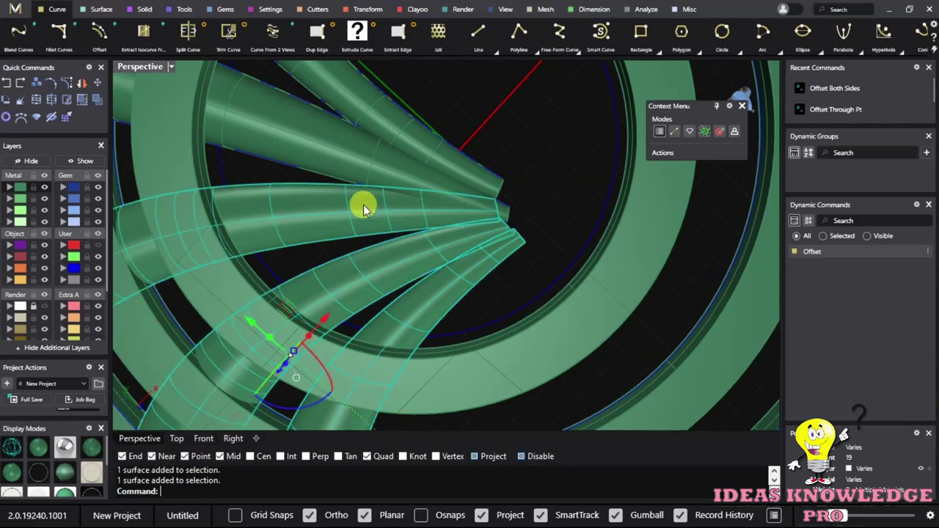
pyautogui.moveTo(389, 133)
pyautogui.mouseDown(button='right')
pyautogui.moveTo(469, 272)
pyautogui.moveTo(411, 262)
pyautogui.moveTo(433, 157)
pyautogui.moveTo(412, 245)
pyautogui.moveTo(450, 315)
pyautogui.moveTo(412, 227)
pyautogui.moveTo(550, 310)
pyautogui.mouseUp(button='right')
pyautogui.moveTo(571, 318); pyautogui.dragTo(433, 172)
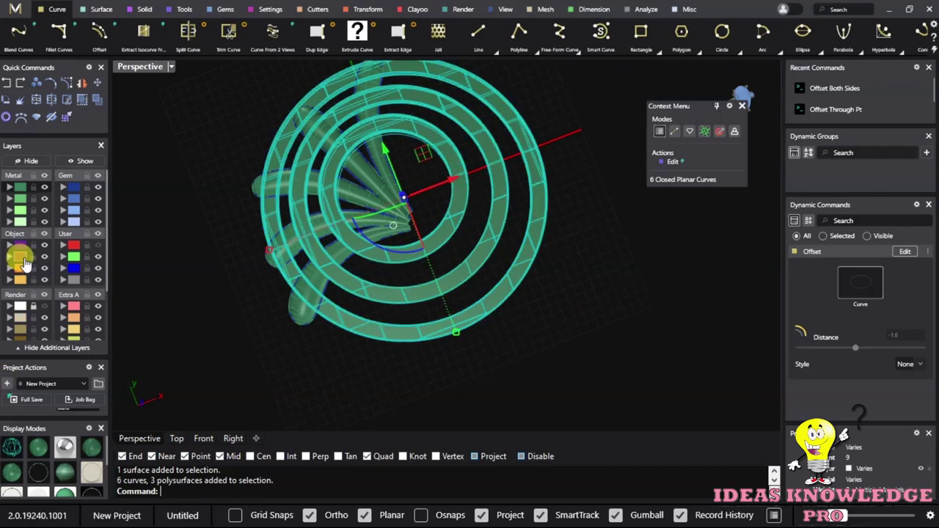
pyautogui.click(499, 365)
pyautogui.moveTo(242, 413)
pyautogui.mouseDown(button='right')
pyautogui.moveTo(447, 140)
pyautogui.moveTo(608, 212)
pyautogui.moveTo(442, 271)
pyautogui.moveTo(490, 351)
pyautogui.mouseUp(button='right')
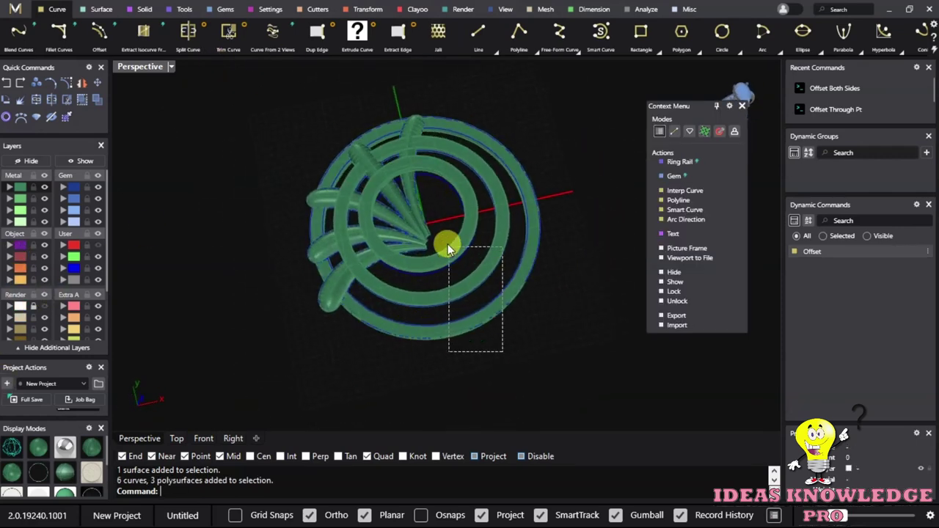
pyautogui.moveTo(502, 352); pyautogui.dragTo(449, 253)
pyautogui.click(22, 119)
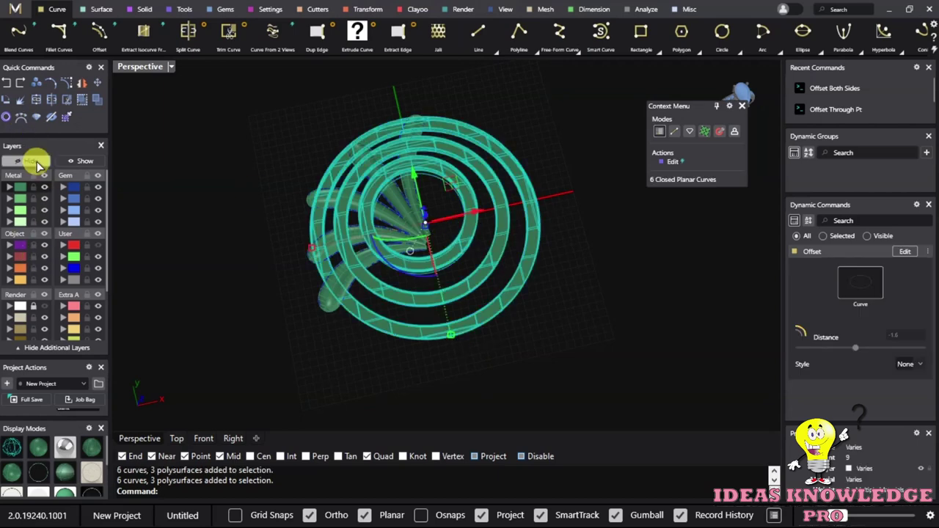
# Reselect all five petal surfaces, including the two upright ones.
pyautogui.scroll(5, 308, 271)
pyautogui.keyDown('shift'); pyautogui.click(391, 264); pyautogui.keyUp('shift')
pyautogui.moveTo(391, 272); pyautogui.dragTo(372, 229, button='right')
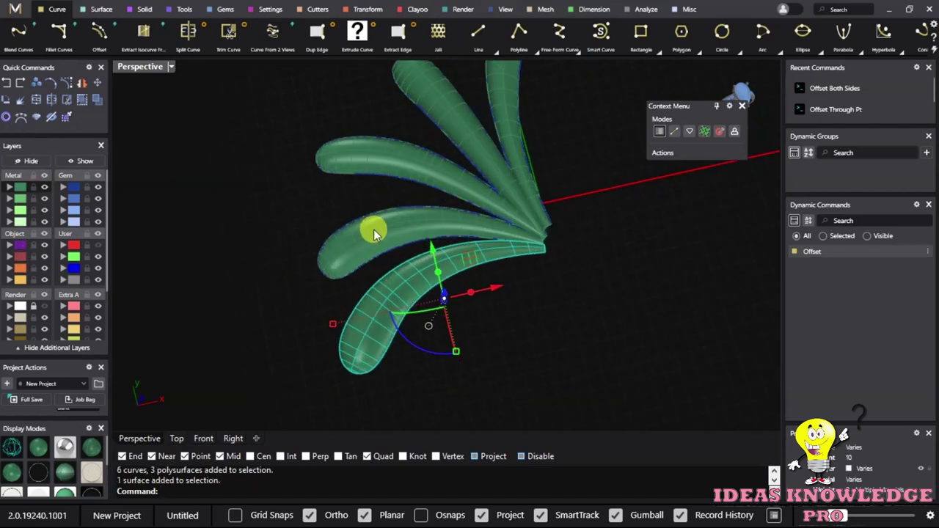
pyautogui.keyDown('shift'); pyautogui.click(375, 227); pyautogui.keyUp('shift')
pyautogui.keyDown('shift'); pyautogui.click(378, 174); pyautogui.keyUp('shift')
pyautogui.keyDown('shift'); pyautogui.click(489, 117); pyautogui.keyUp('shift')
pyautogui.keyDown('shift'); pyautogui.click(477, 172); pyautogui.keyUp('shift')
pyautogui.moveTo(477, 172)
pyautogui.mouseDown(button='right')
pyautogui.moveTo(434, 238)
pyautogui.moveTo(464, 193)
pyautogui.mouseUp(button='right')
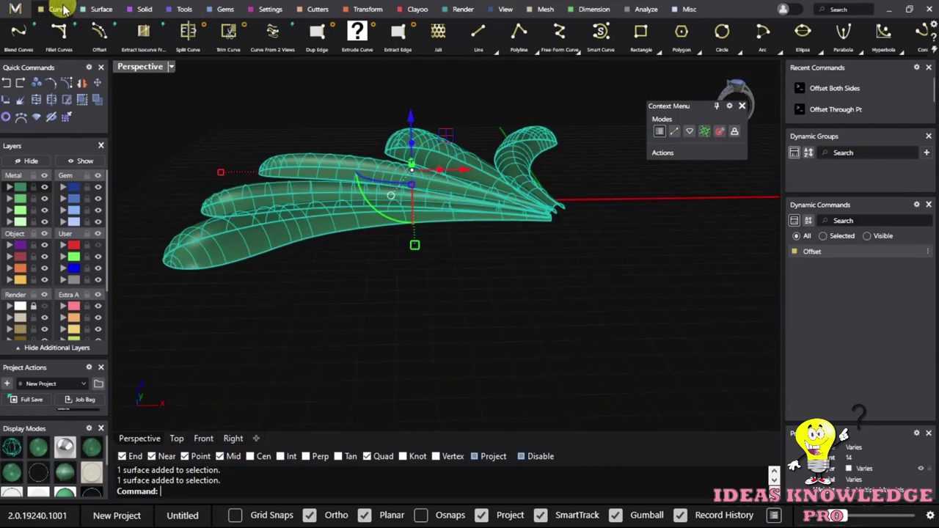
# Extrude the five petal surfaces into solids, delete the originals and accept the history warning.
pyautogui.click(99, 9)
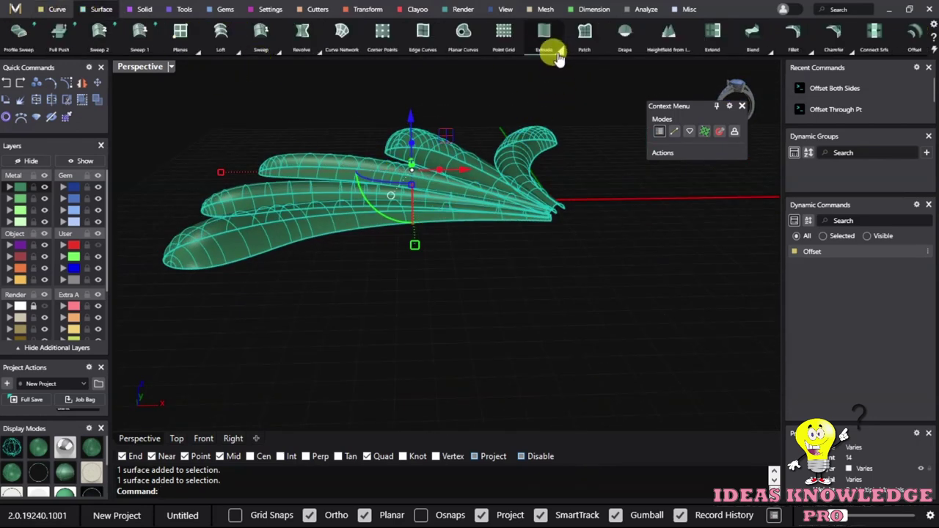
pyautogui.click(144, 11)
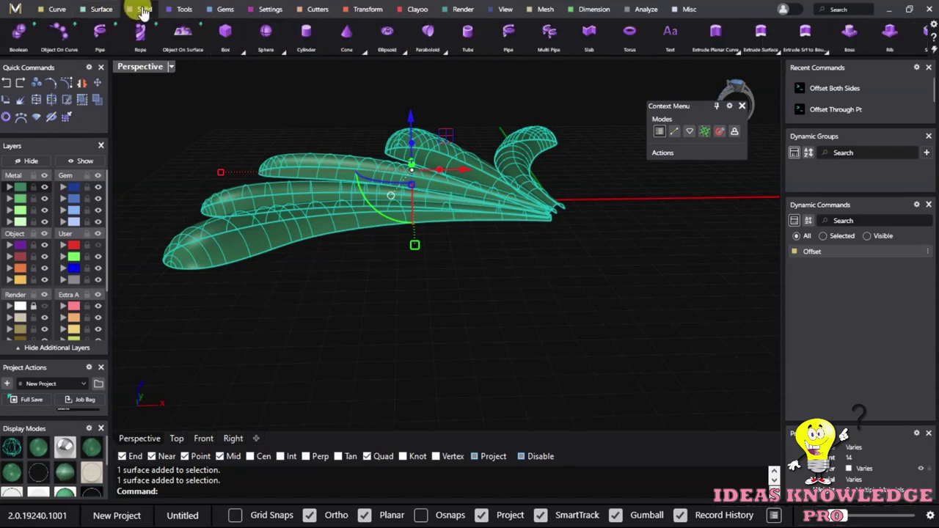
pyautogui.moveTo(475, 187); pyautogui.dragTo(498, 242, button='right')
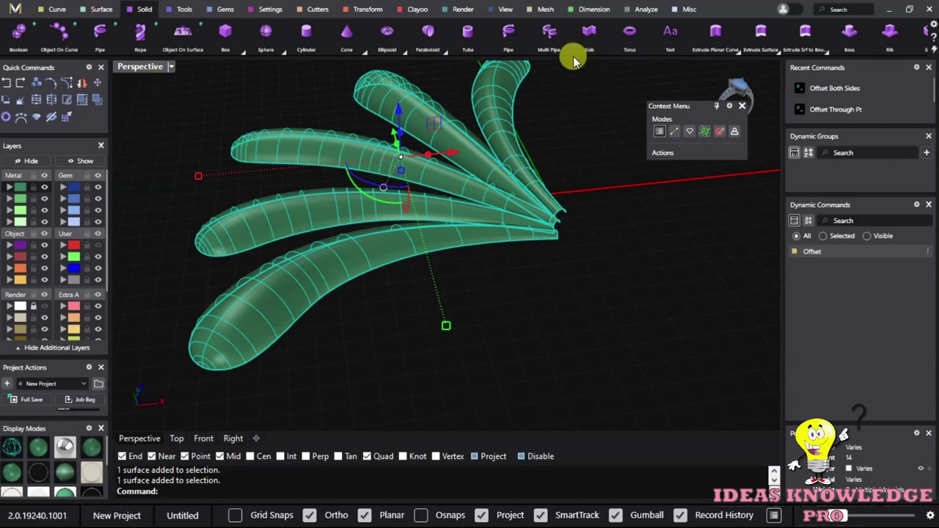
pyautogui.click(761, 32)
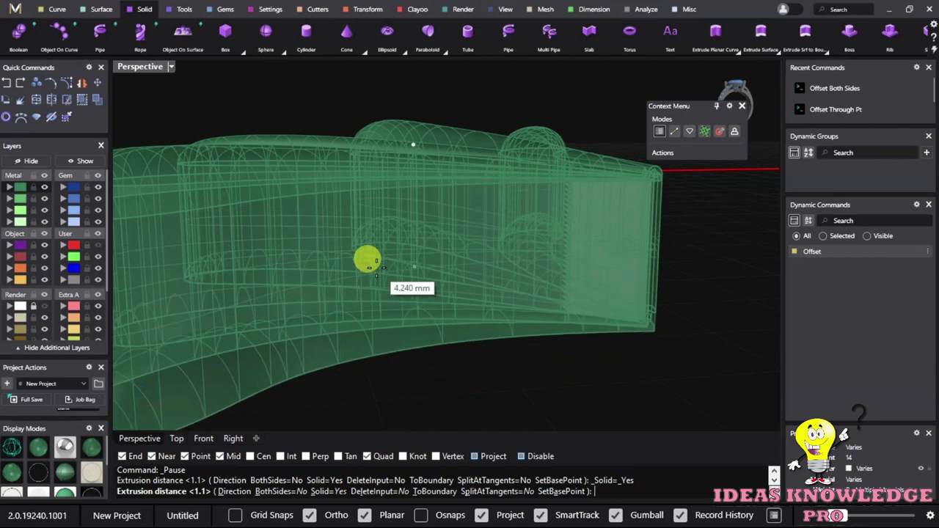
pyautogui.click(367, 257)
pyautogui.press('Delete')
pyautogui.moveTo(366, 301)
pyautogui.mouseDown(button='right')
pyautogui.moveTo(352, 352)
pyautogui.moveTo(434, 272)
pyautogui.mouseUp(button='right')
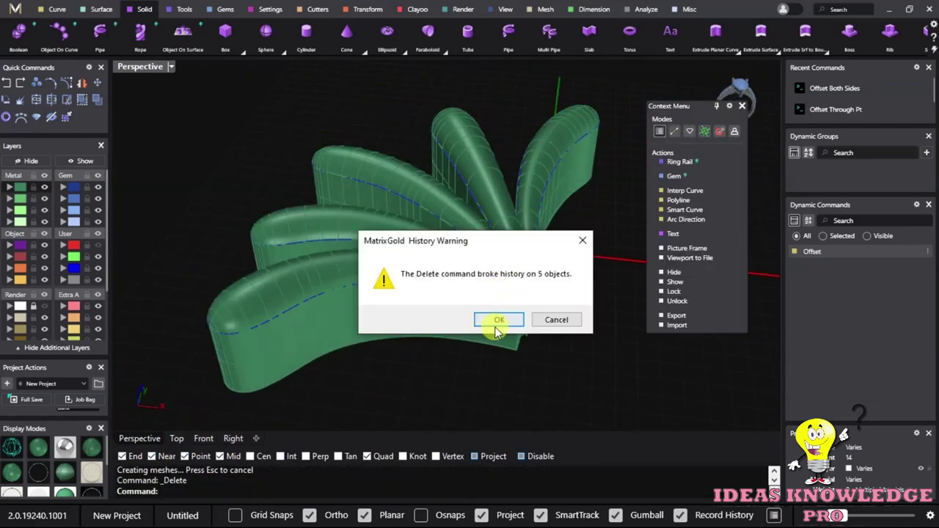
pyautogui.click(498, 320)
pyautogui.moveTo(497, 330); pyautogui.dragTo(457, 252, button='right')
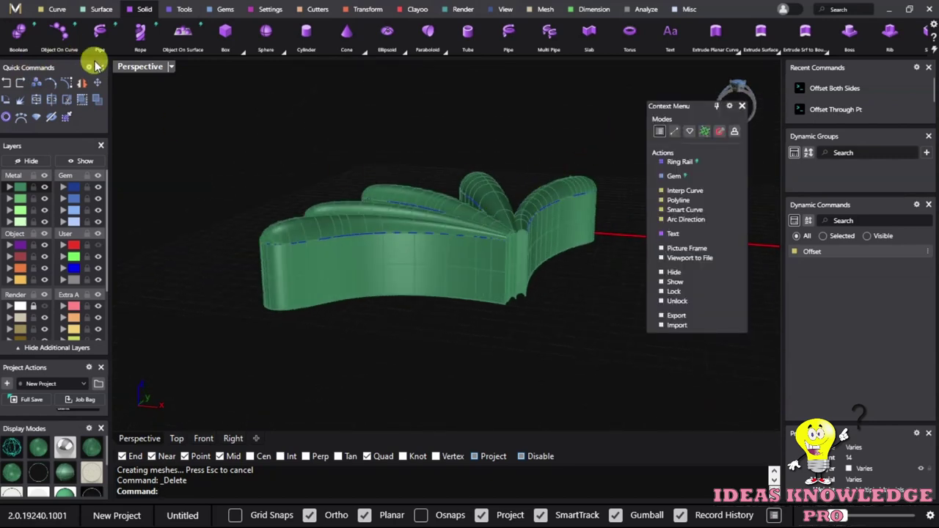
# Maximize the Front viewport and switch its display mode to Shaded.
pyautogui.doubleClick(127, 66)
pyautogui.doubleClick(138, 253)
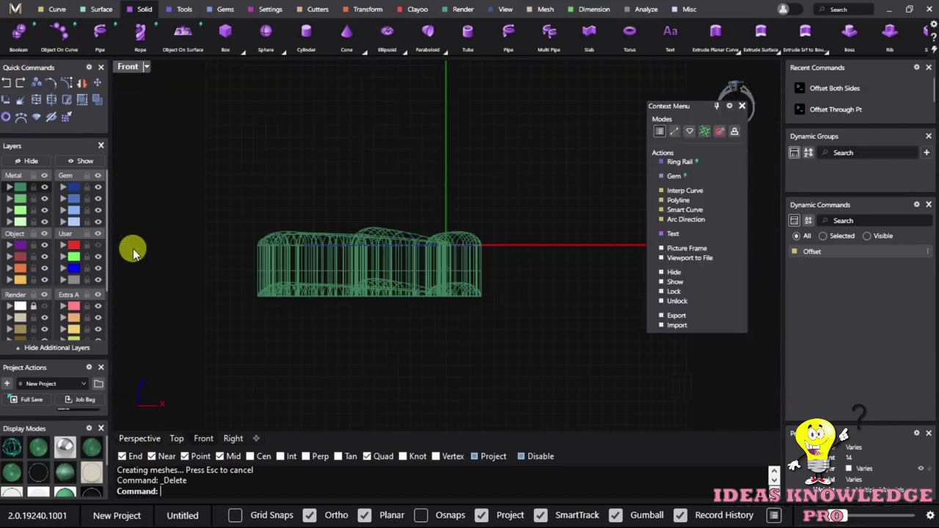
pyautogui.scroll(1, 153, 132)
pyautogui.scroll(-1, 189, 157)
pyautogui.click(129, 66)
pyautogui.click(167, 58)
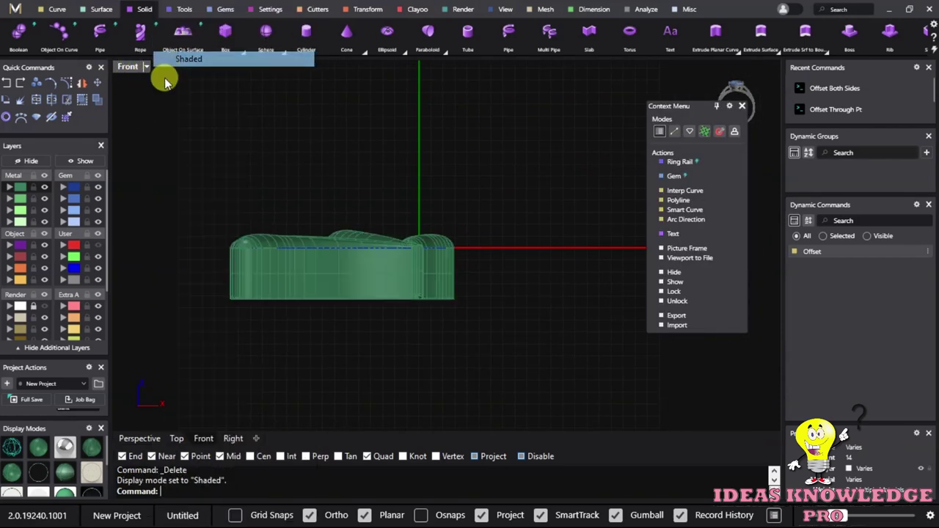
# Zoom and pan to frame the shaded petals in Front view, then bring up the Curve tools.
pyautogui.moveTo(307, 274); pyautogui.dragTo(301, 268, button='right')
pyautogui.scroll(-1, 459, 211)
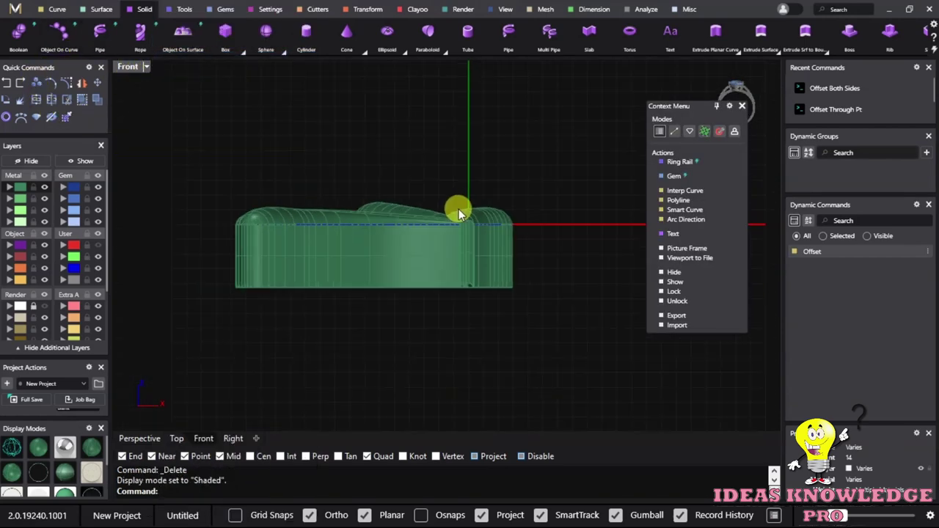
pyautogui.scroll(2, 433, 286)
pyautogui.scroll(-1, 575, 245)
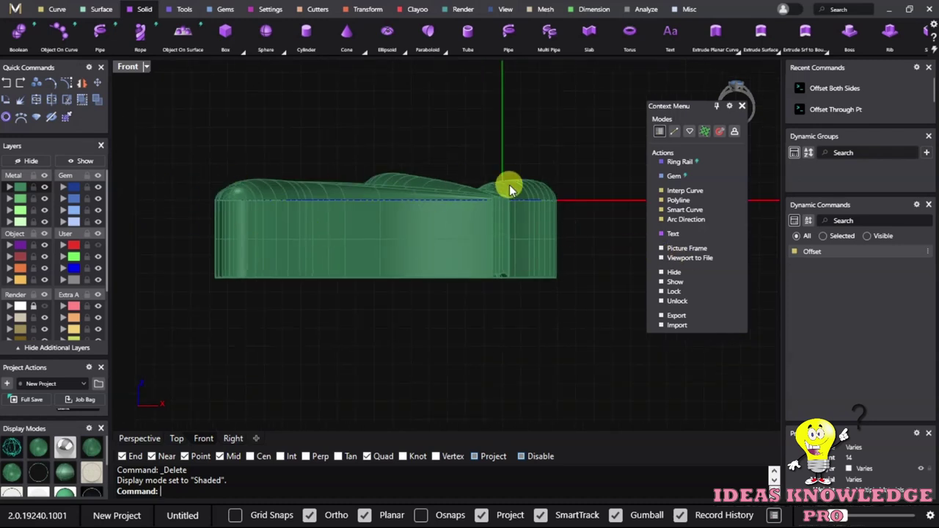
pyautogui.scroll(1, 471, 190)
pyautogui.scroll(1, 412, 191)
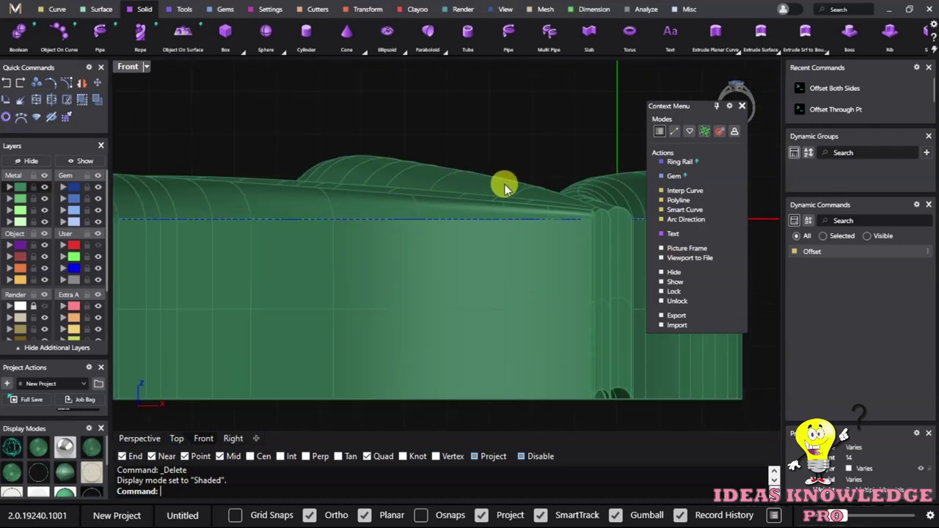
pyautogui.scroll(1, 608, 215)
pyautogui.scroll(-1, 509, 220)
pyautogui.scroll(-1, 545, 220)
pyautogui.scroll(-1, 387, 185)
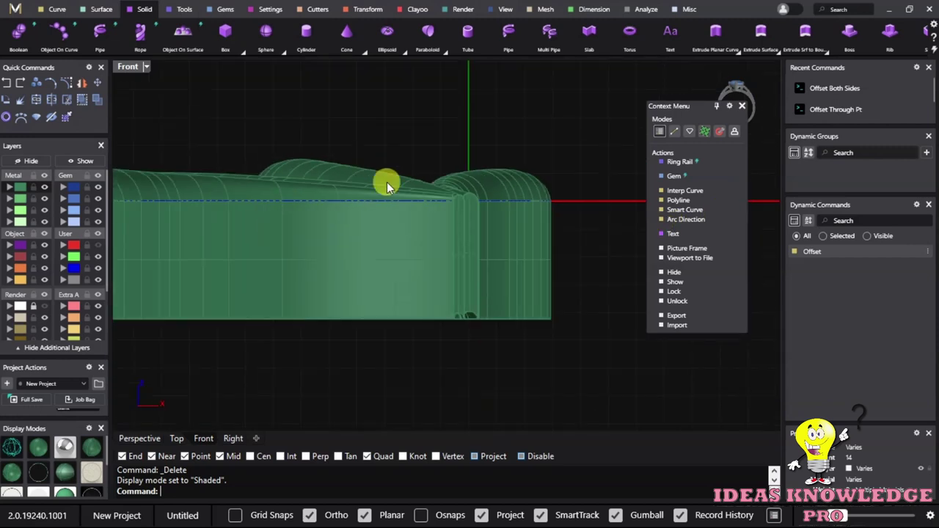
pyautogui.scroll(-1, 387, 186)
pyautogui.scroll(1, 369, 138)
pyautogui.scroll(1, 330, 184)
pyautogui.scroll(-1, 340, 192)
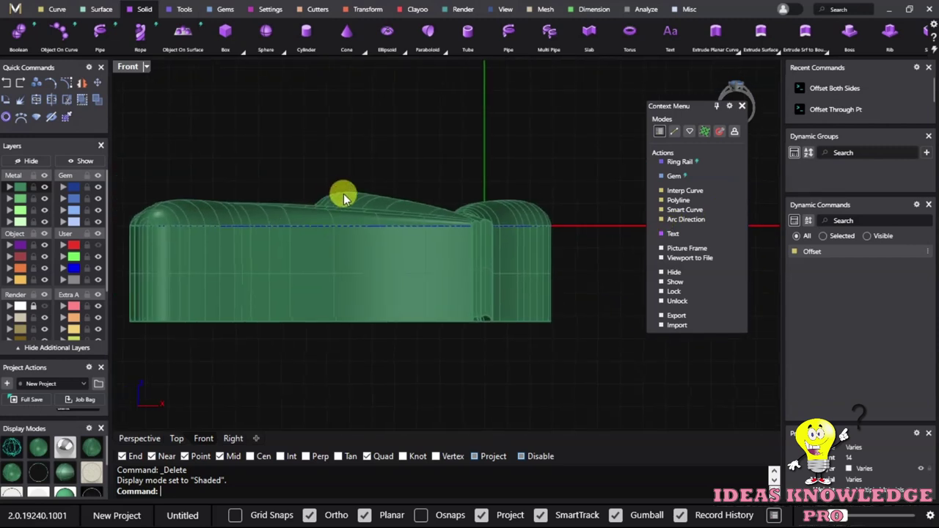
pyautogui.scroll(-1, 330, 193)
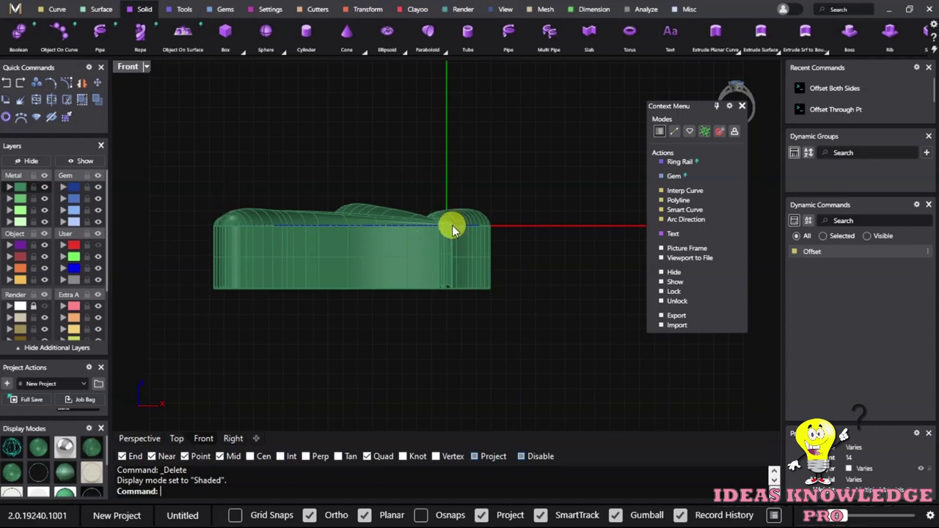
pyautogui.scroll(1, 449, 206)
pyautogui.scroll(-1, 336, 245)
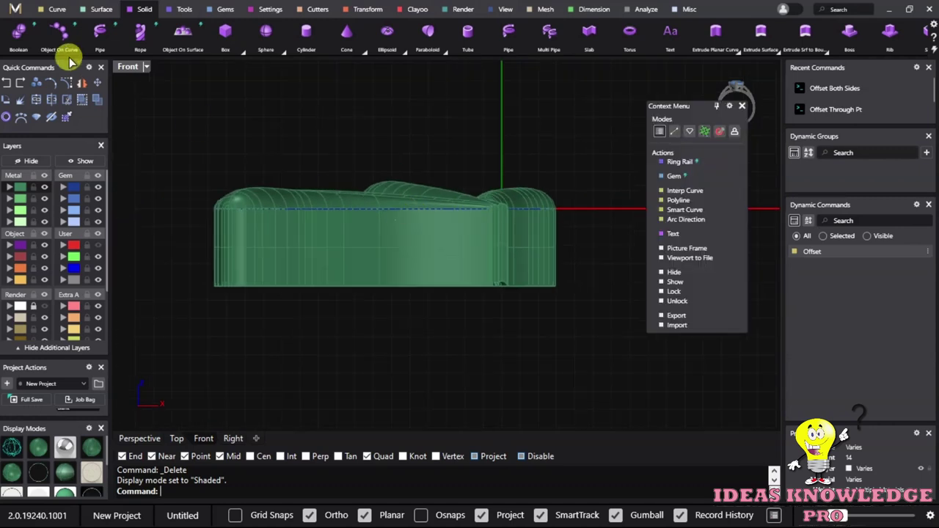
pyautogui.click(53, 10)
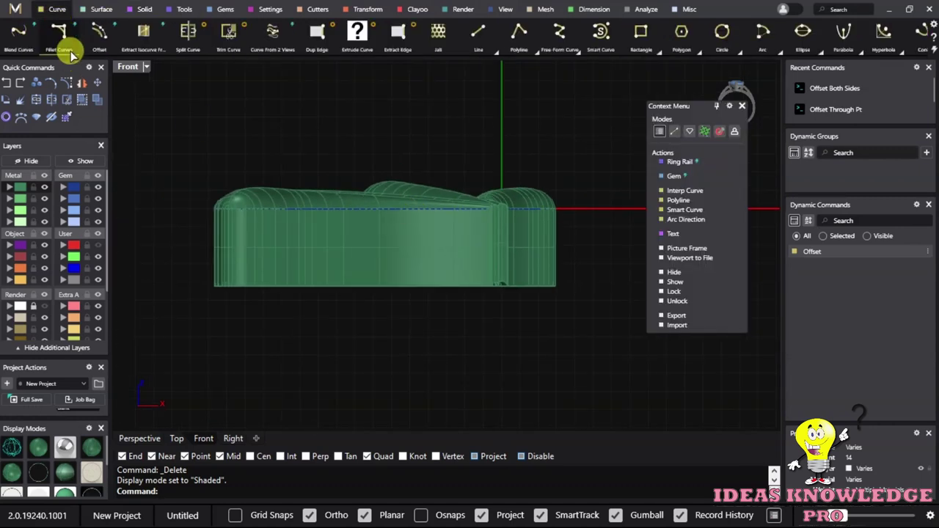
# Draw a horizontal line across the petals in Front view and raise it about 1.4 mm.
pyautogui.click(478, 33)
pyautogui.click(167, 233)
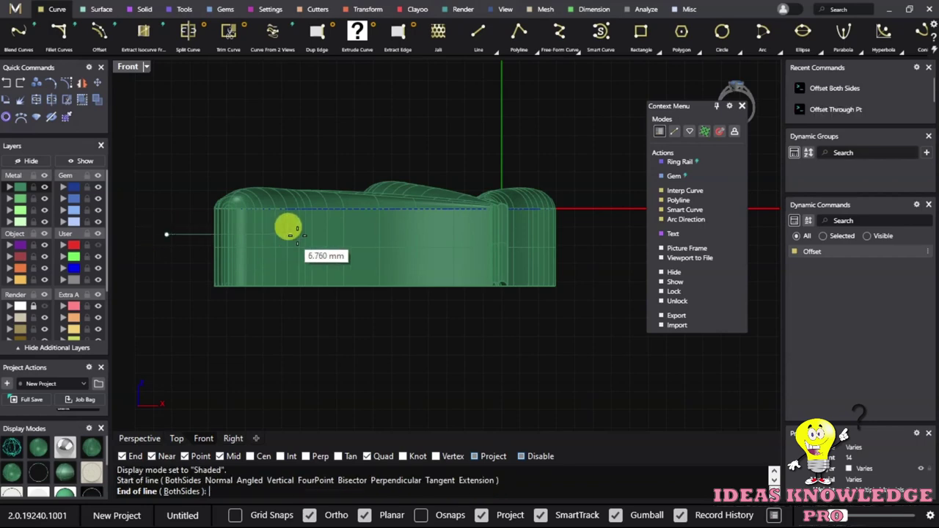
pyautogui.click(638, 235)
pyautogui.scroll(3, 201, 224)
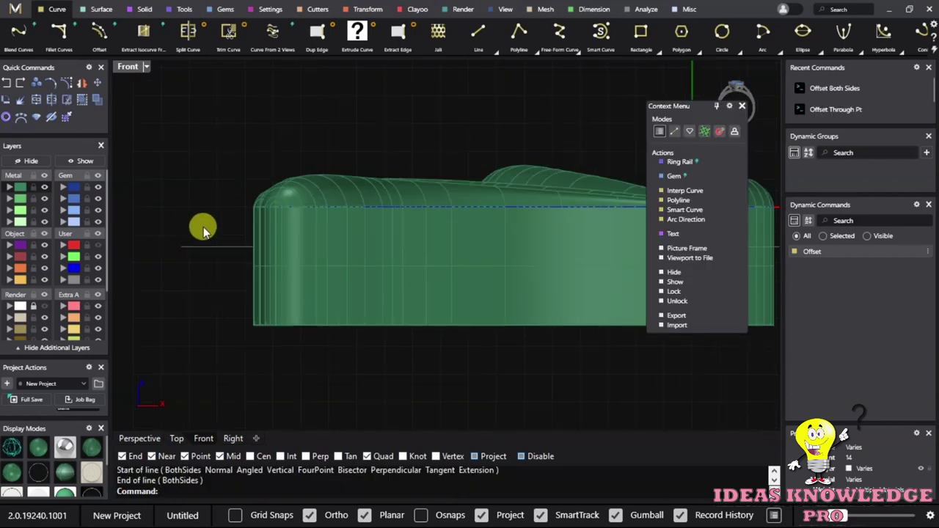
pyautogui.click(213, 248)
pyautogui.scroll(2, 345, 237)
pyautogui.scroll(2, 480, 220)
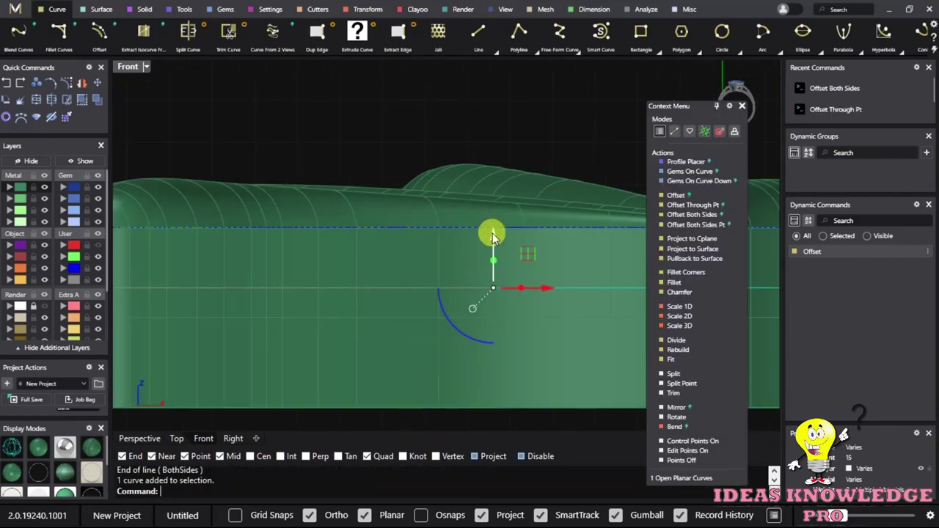
pyautogui.moveTo(492, 235); pyautogui.dragTo(495, 176)
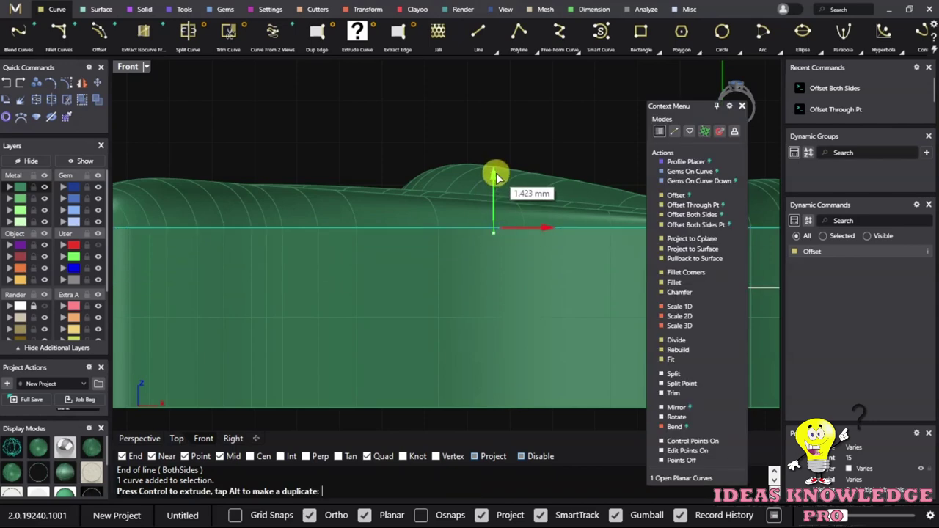
pyautogui.scroll(-3, 450, 195)
# Maximize the Perspective view, orbit to look down on the fan, and delete the open arc curve.
pyautogui.doubleClick(127, 66)
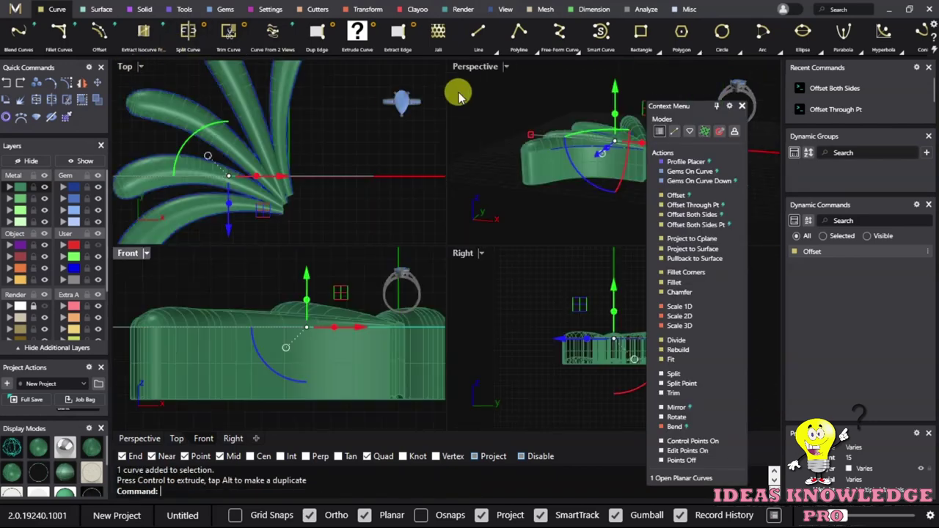
pyautogui.doubleClick(470, 67)
pyautogui.scroll(3, 444, 95)
pyautogui.scroll(3, 291, 142)
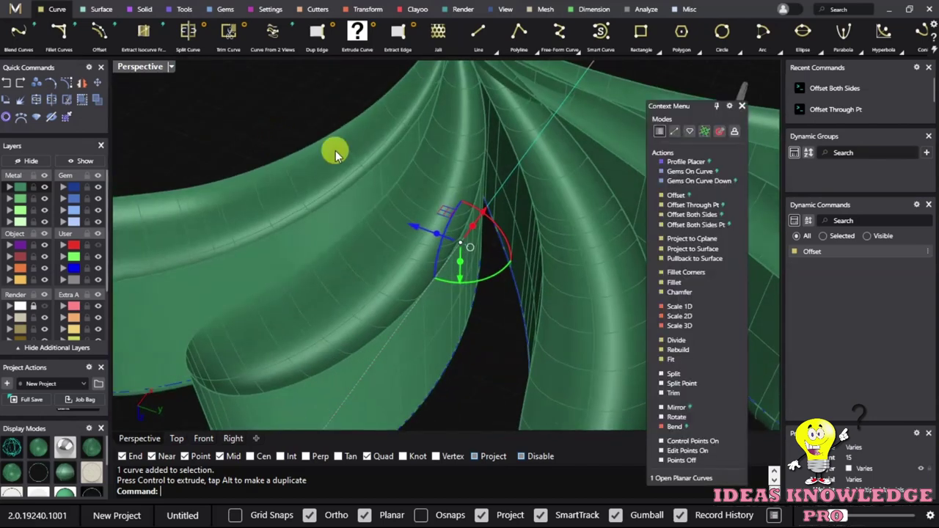
pyautogui.scroll(2, 277, 144)
pyautogui.moveTo(278, 144); pyautogui.dragTo(307, 117, button='right')
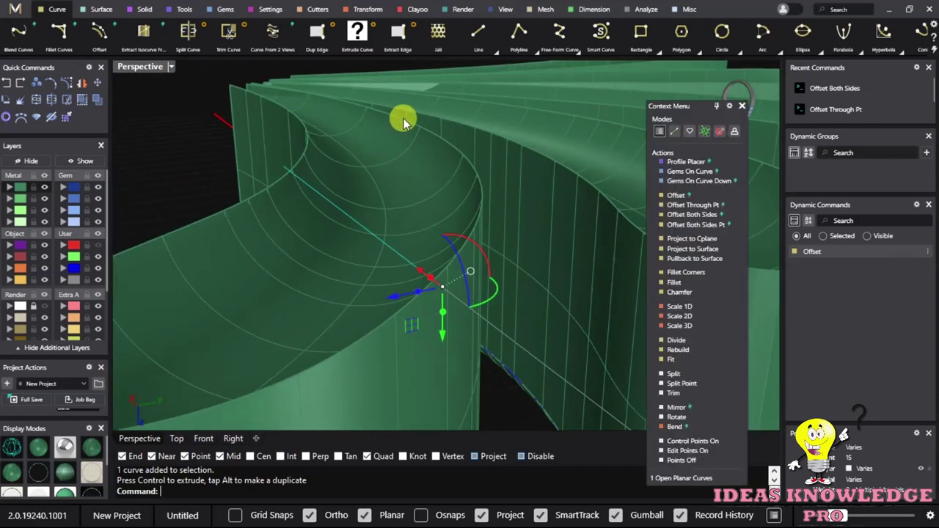
pyautogui.moveTo(394, 163)
pyautogui.mouseDown(button='right')
pyautogui.moveTo(398, 140)
pyautogui.moveTo(335, 147)
pyautogui.moveTo(377, 130)
pyautogui.moveTo(423, 150)
pyautogui.moveTo(311, 122)
pyautogui.moveTo(390, 226)
pyautogui.moveTo(417, 224)
pyautogui.moveTo(410, 258)
pyautogui.moveTo(360, 195)
pyautogui.moveTo(229, 296)
pyautogui.mouseUp(button='right')
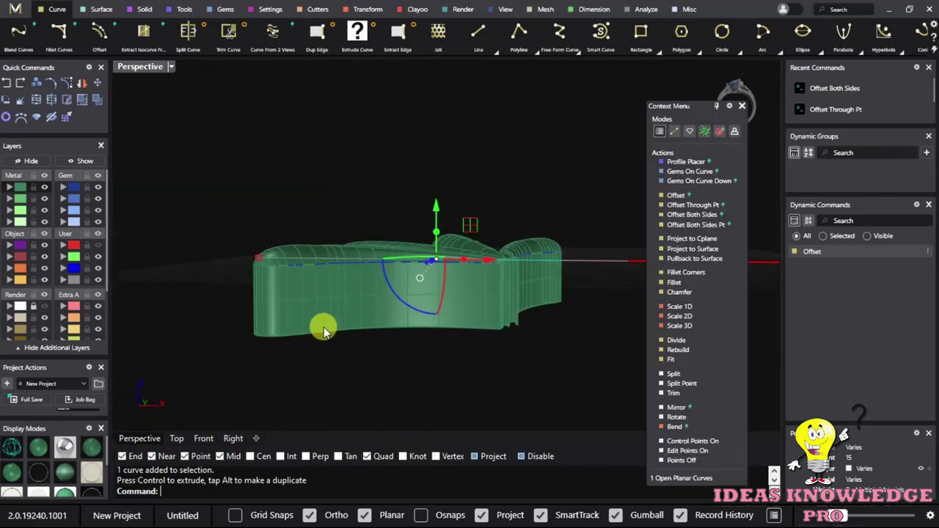
pyautogui.moveTo(438, 309)
pyautogui.mouseDown(button='right')
pyautogui.moveTo(308, 279)
pyautogui.moveTo(463, 126)
pyautogui.moveTo(417, 245)
pyautogui.moveTo(497, 268)
pyautogui.moveTo(355, 194)
pyautogui.mouseUp(button='right')
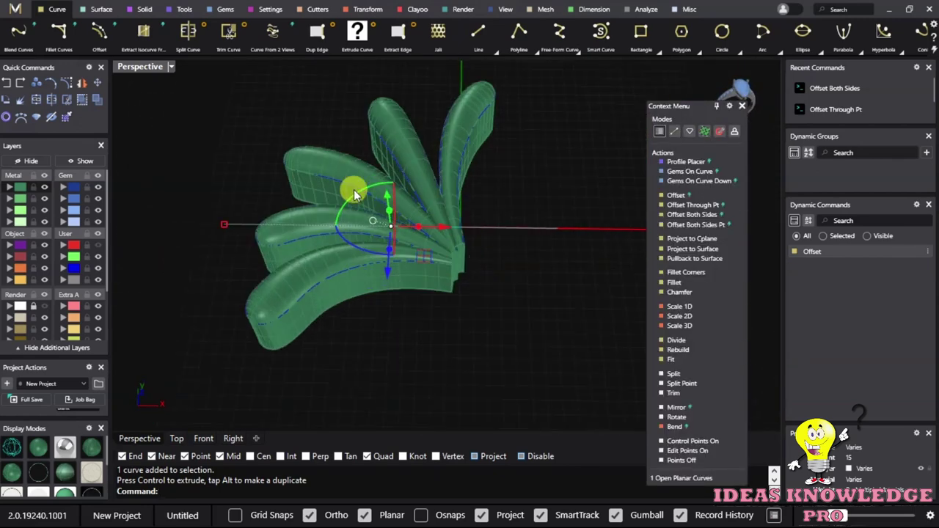
pyautogui.moveTo(349, 126)
pyautogui.mouseDown(button='right')
pyautogui.moveTo(377, 203)
pyautogui.moveTo(499, 157)
pyautogui.mouseUp(button='right')
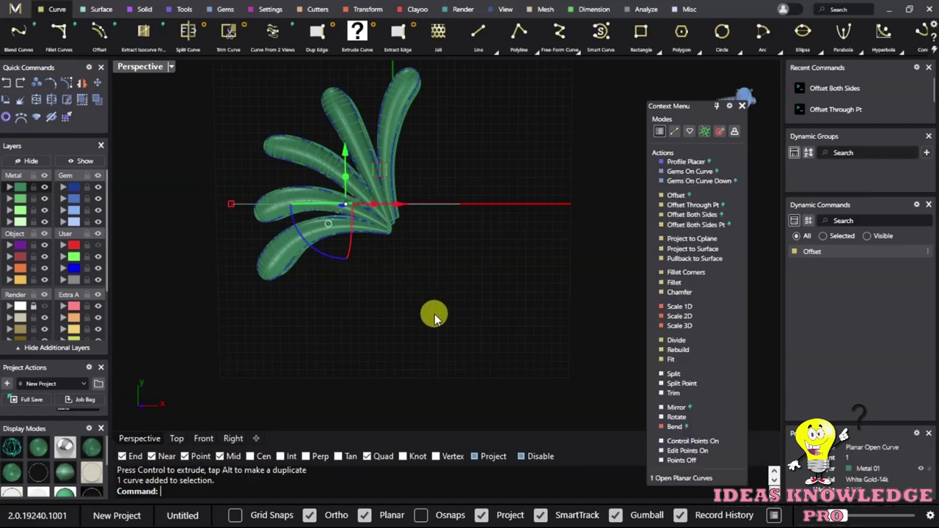
pyautogui.moveTo(431, 315); pyautogui.dragTo(416, 245, button='right')
pyautogui.press('Delete')
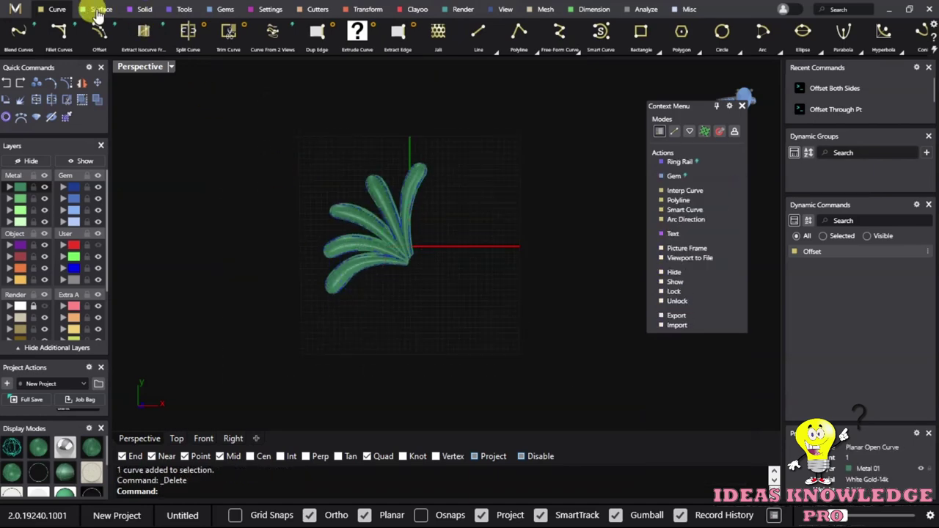
# Draw a flat plane surface from two corners spanning the whole petal fan.
pyautogui.click(97, 11)
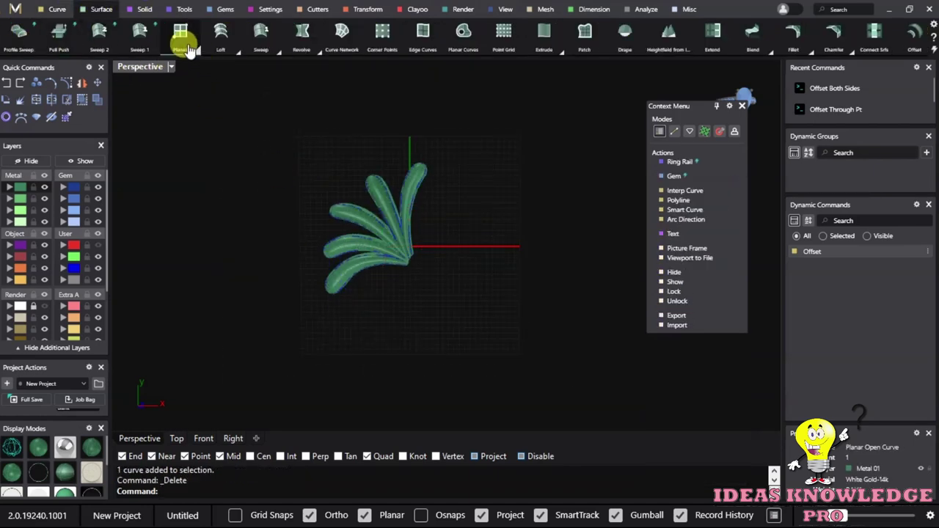
pyautogui.click(180, 35)
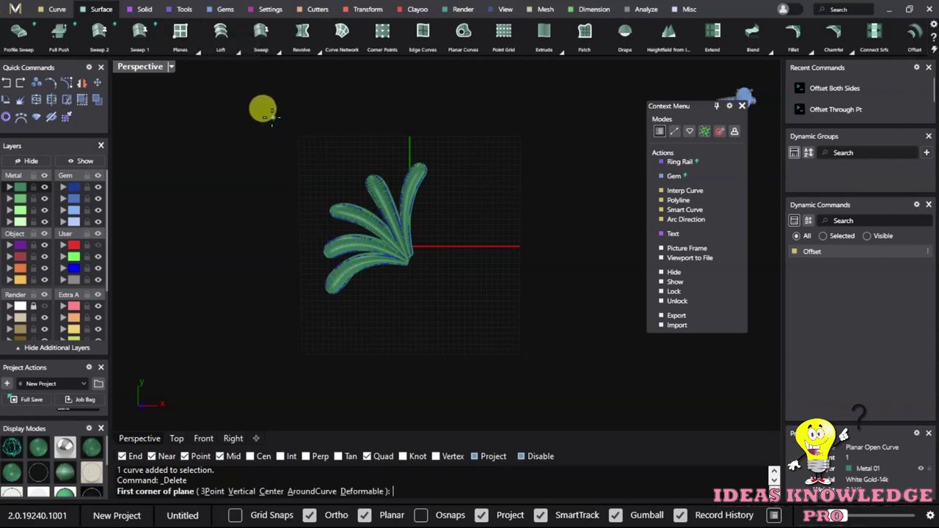
pyautogui.click(271, 117)
pyautogui.click(478, 336)
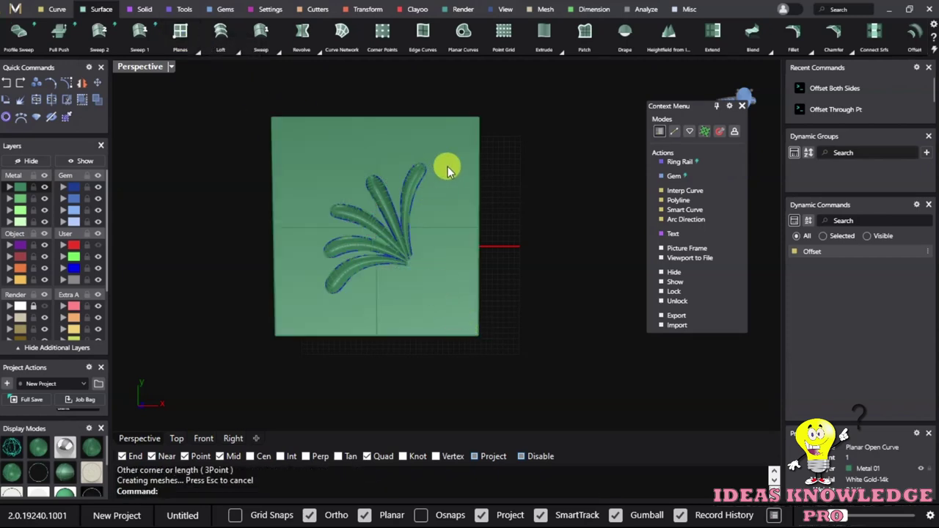
# Lower the plane 1.1 units with the gumball so it cuts through the petals.
pyautogui.click(448, 169)
pyautogui.scroll(5, 411, 220)
pyautogui.moveTo(352, 262)
pyautogui.mouseDown(button='right')
pyautogui.moveTo(373, 94)
pyautogui.moveTo(156, 105)
pyautogui.mouseUp(button='right')
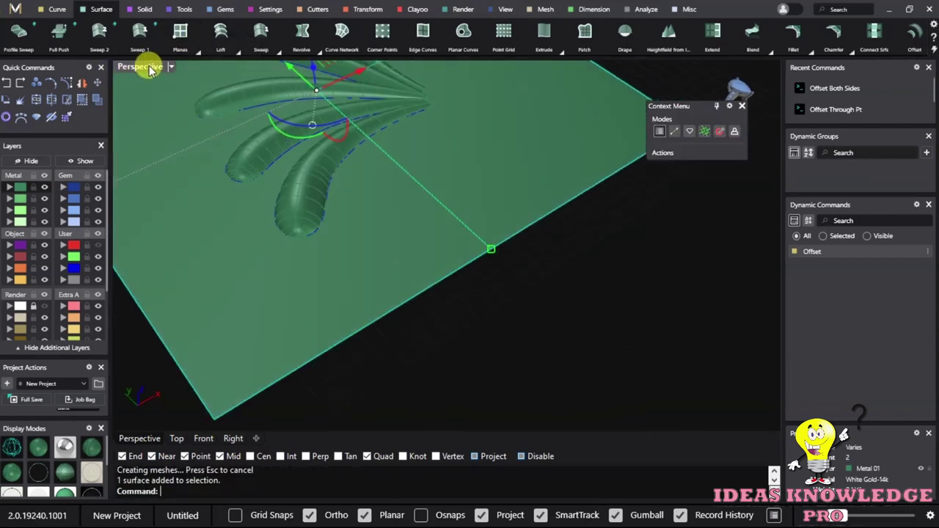
pyautogui.moveTo(408, 359); pyautogui.dragTo(386, 134, button='right')
pyautogui.moveTo(352, 227)
pyautogui.mouseDown(button='right')
pyautogui.moveTo(404, 203)
pyautogui.moveTo(428, 207)
pyautogui.moveTo(449, 179)
pyautogui.mouseUp(button='right')
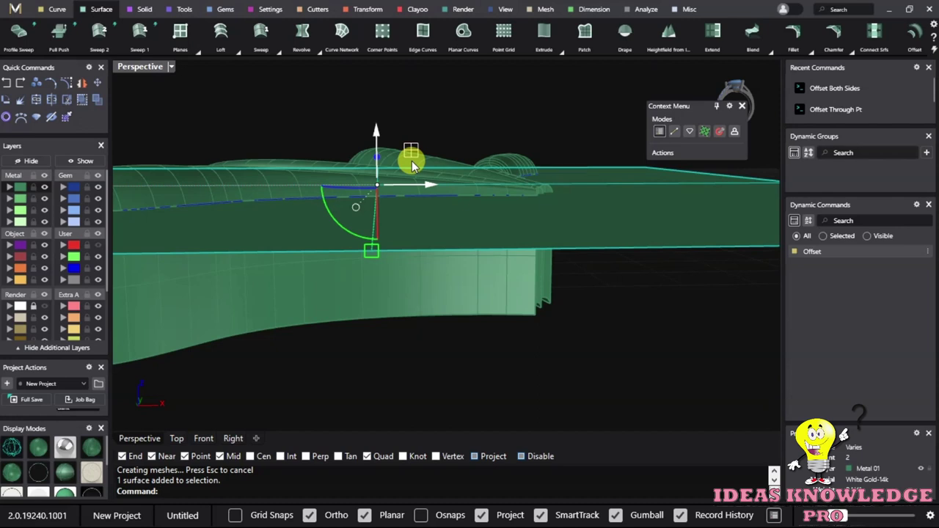
pyautogui.click(374, 130)
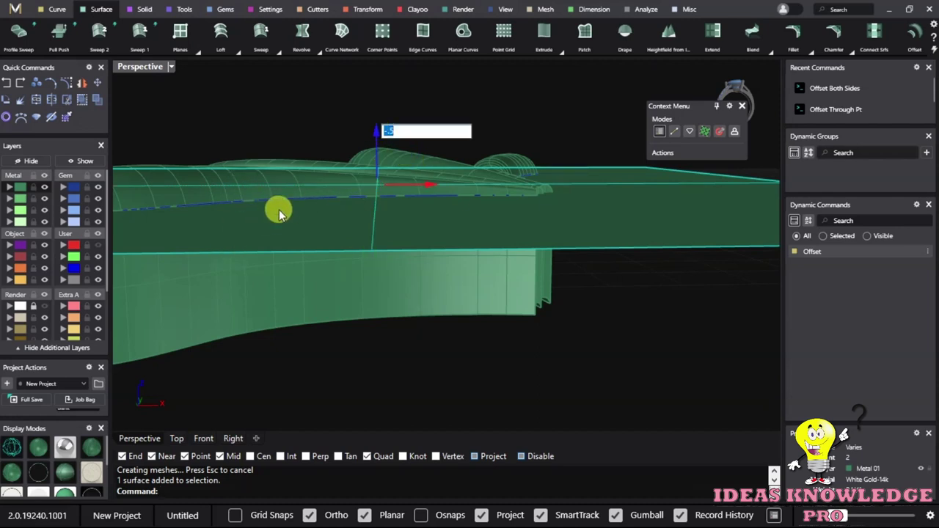
pyautogui.write('1')
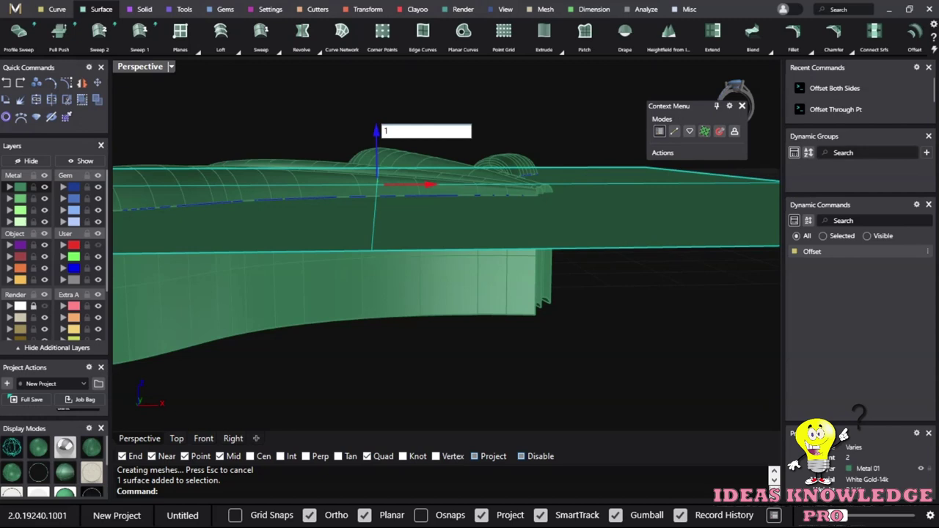
pyautogui.press('Return')
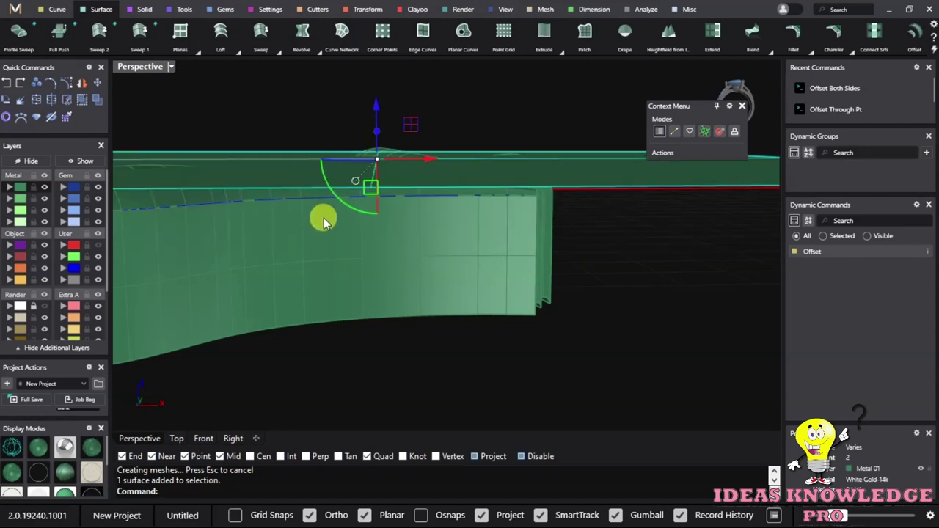
pyautogui.hotkey('ctrl', 'z')
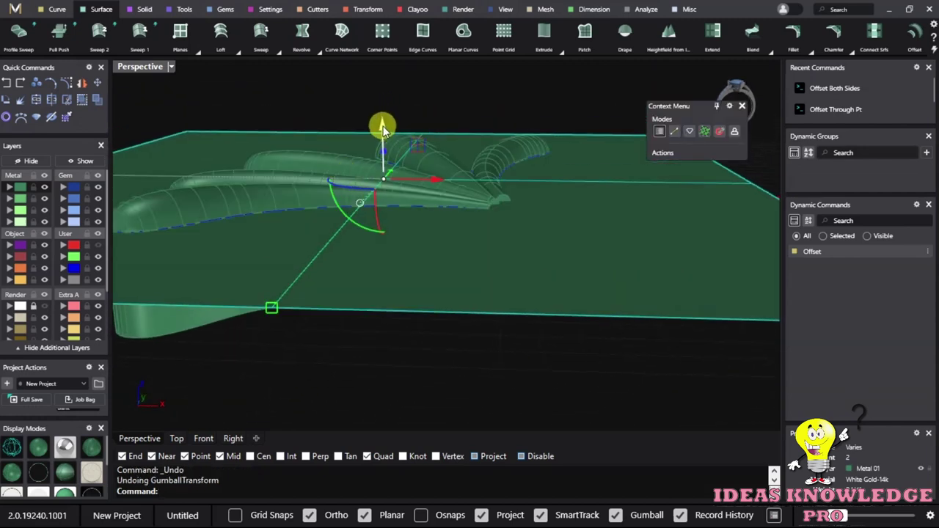
pyautogui.click(382, 128)
pyautogui.write('-1.1')
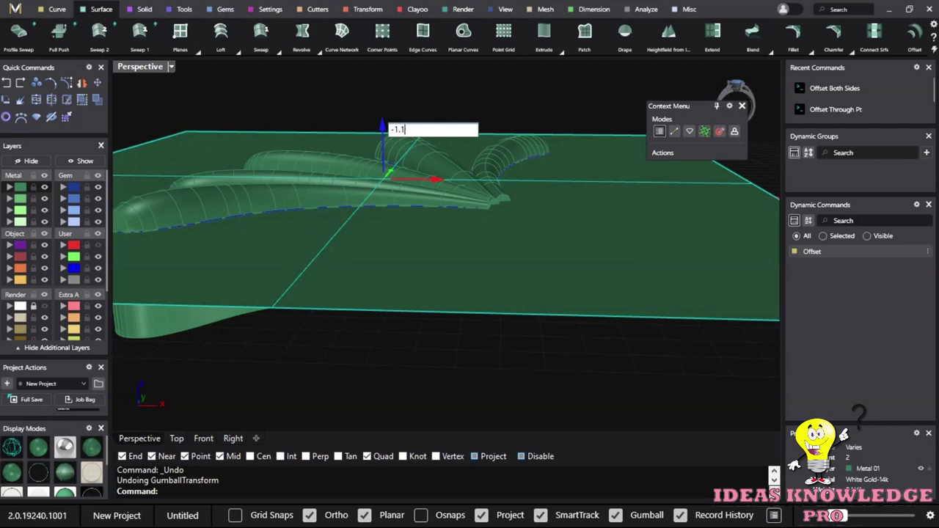
pyautogui.press('Return')
# Select the petal solids, picking them rather than the plane where they overlap.
pyautogui.moveTo(314, 247); pyautogui.dragTo(288, 242, button='right')
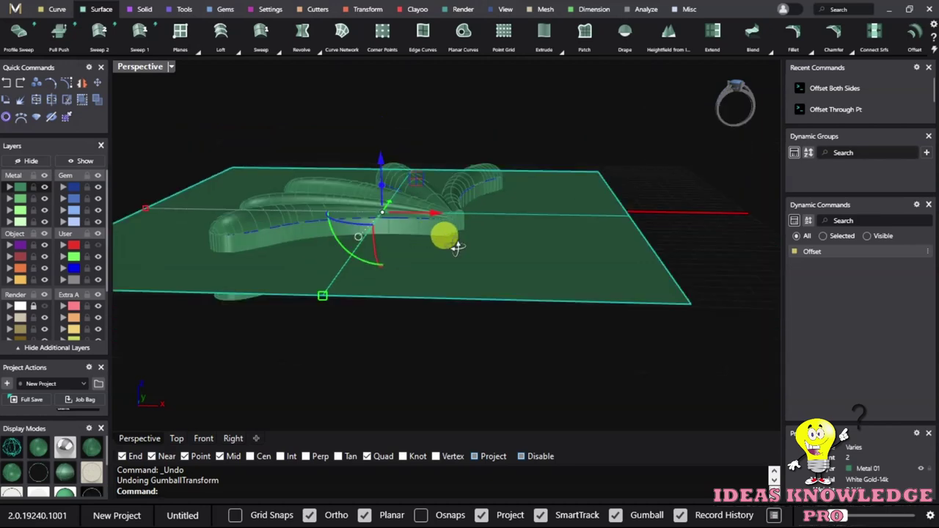
pyautogui.click(288, 242)
pyautogui.click(272, 210)
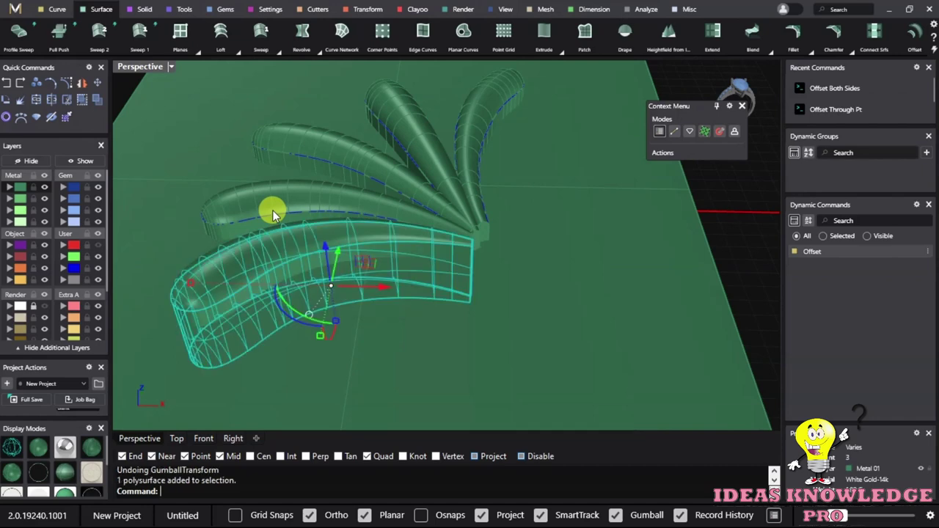
pyautogui.keyDown('shift'); pyautogui.click(268, 196); pyautogui.keyUp('shift')
pyautogui.keyDown('shift'); pyautogui.click(309, 130); pyautogui.keyUp('shift')
pyautogui.click(359, 179)
# Add the remaining petals, including the back and right ones, to the selection.
pyautogui.keyDown('shift'); pyautogui.click(389, 112); pyautogui.keyUp('shift')
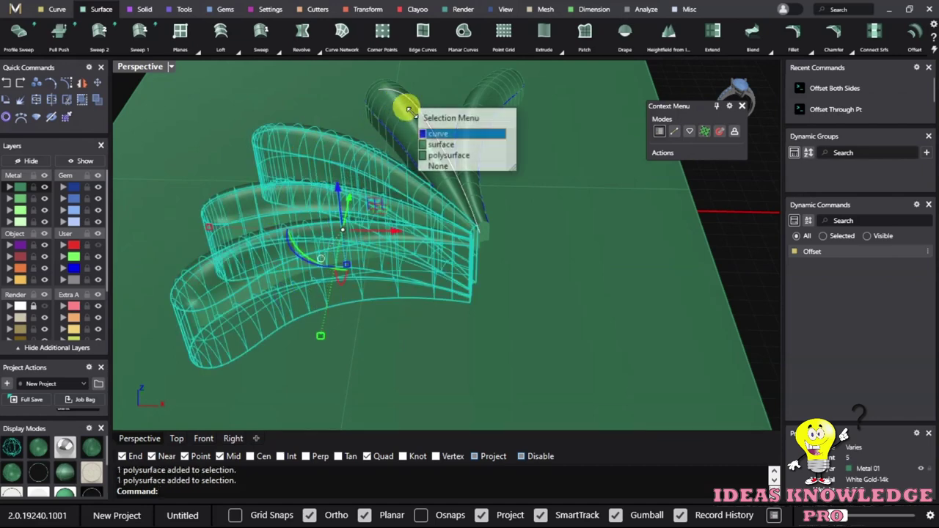
pyautogui.click(462, 155)
pyautogui.keyDown('shift'); pyautogui.click(487, 95); pyautogui.keyUp('shift')
pyautogui.scroll(-2, 473, 132)
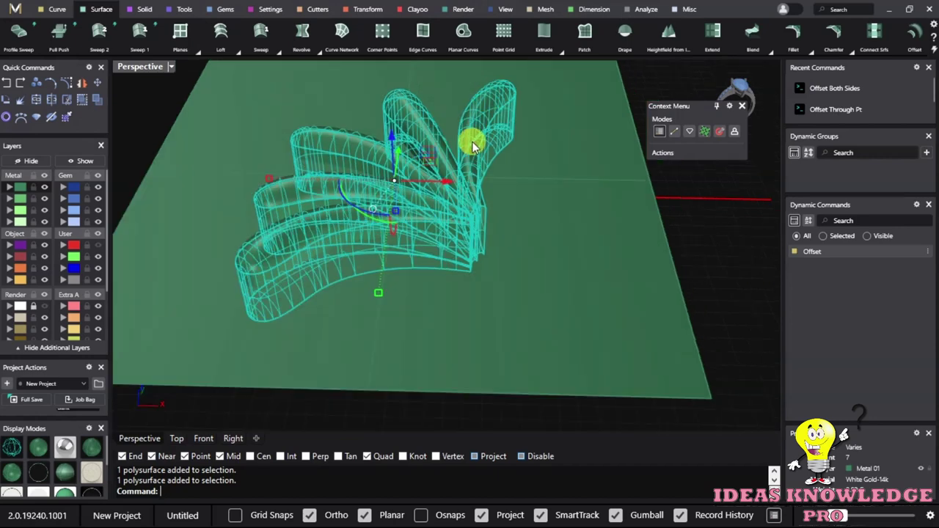
# Boolean Split the selected petals using the plane as cutter, dismissing the History Warning.
pyautogui.click(141, 10)
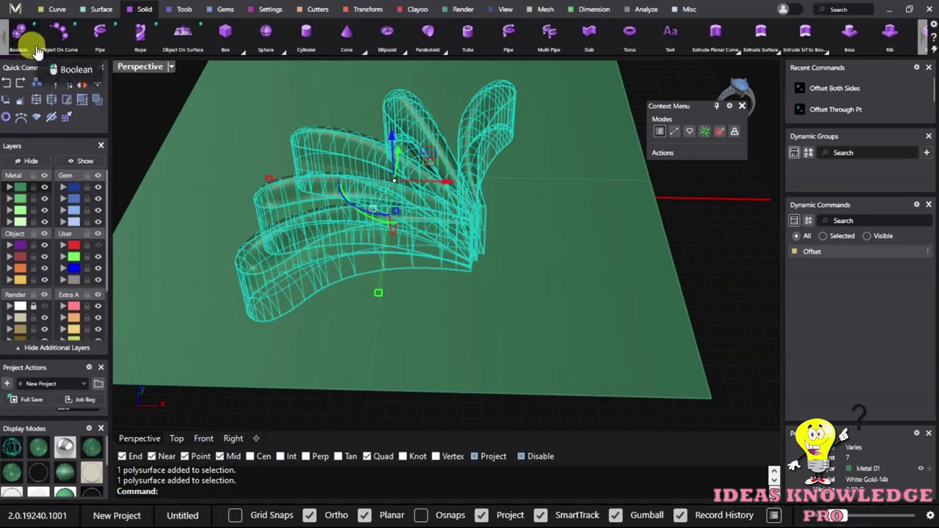
pyautogui.scroll(-1, 908, 22)
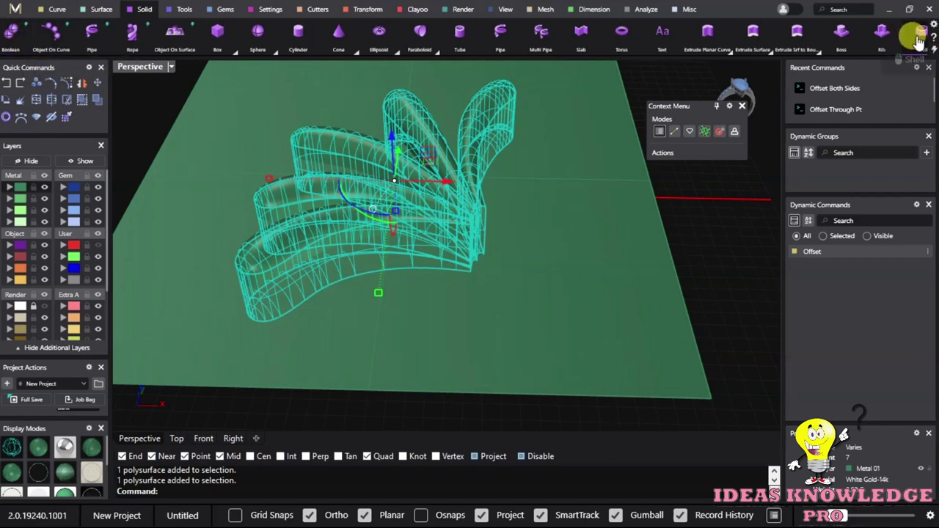
pyautogui.scroll(-5, 922, 42)
pyautogui.scroll(-2, 926, 44)
pyautogui.click(764, 51)
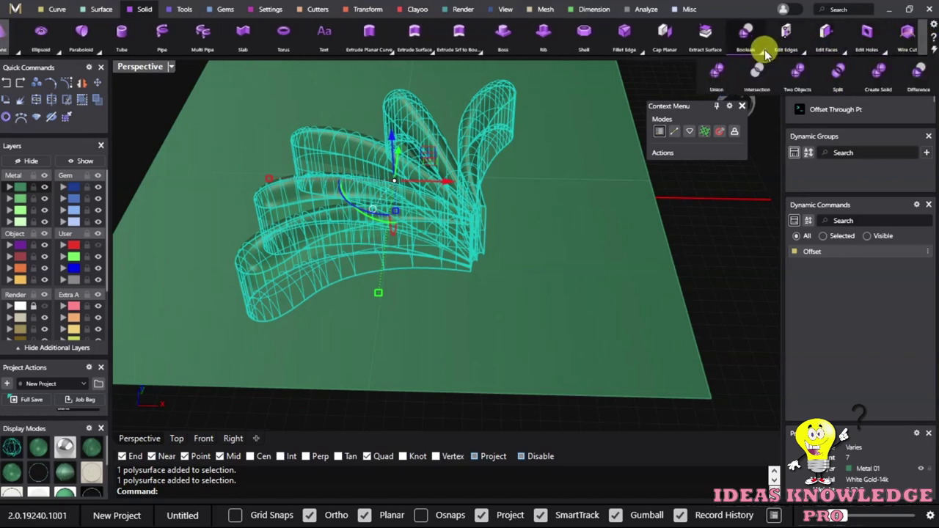
pyautogui.click(830, 80)
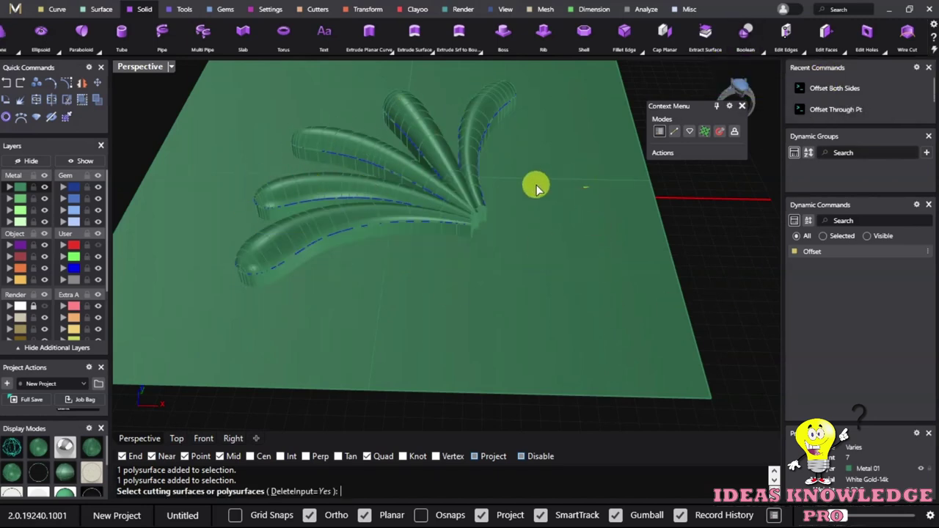
pyautogui.click(572, 154)
pyautogui.rightClick(563, 150)
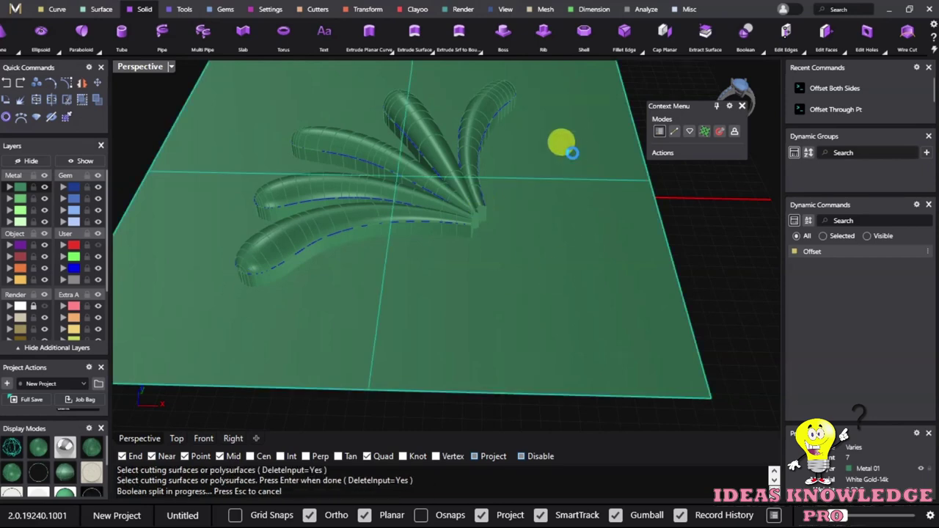
pyautogui.click(510, 320)
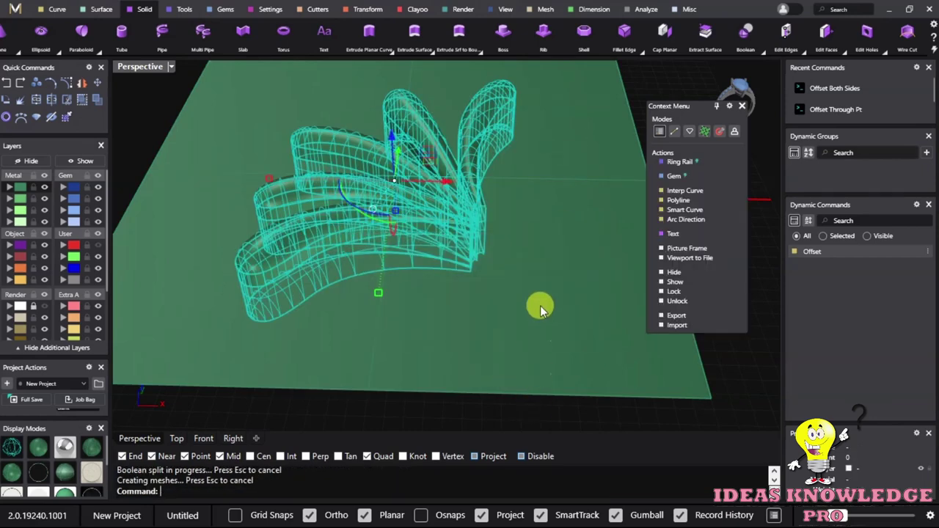
# Delete the cutting plane and the cut-off lower petal pieces.
pyautogui.click(511, 376)
pyautogui.press('Delete')
pyautogui.moveTo(503, 357); pyautogui.dragTo(457, 249, button='right')
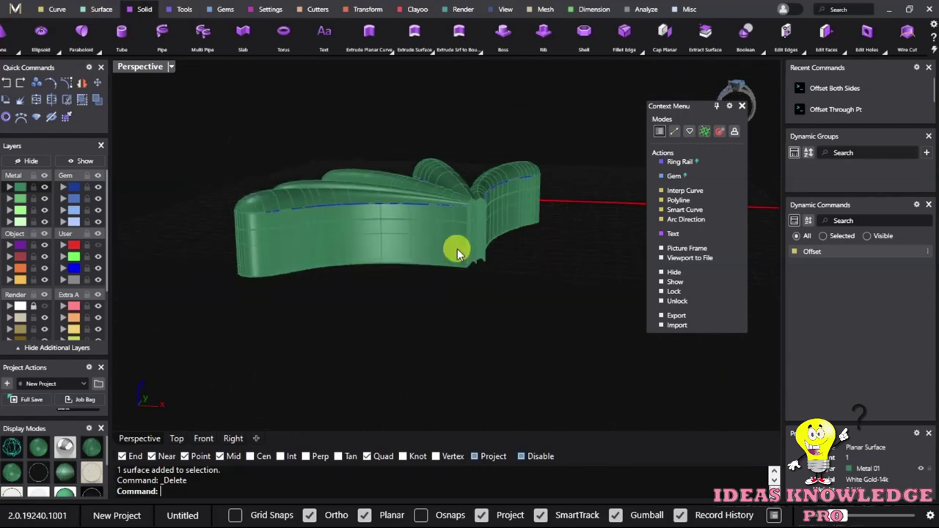
pyautogui.scroll(3, 457, 249)
pyautogui.click(447, 317)
pyautogui.press('Delete')
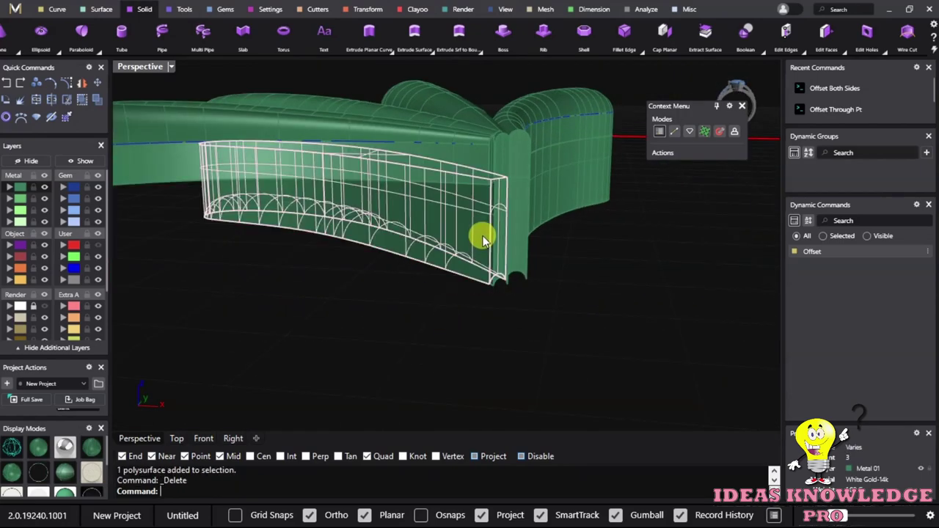
pyautogui.click(522, 214)
pyautogui.click(503, 227)
pyautogui.press('Delete')
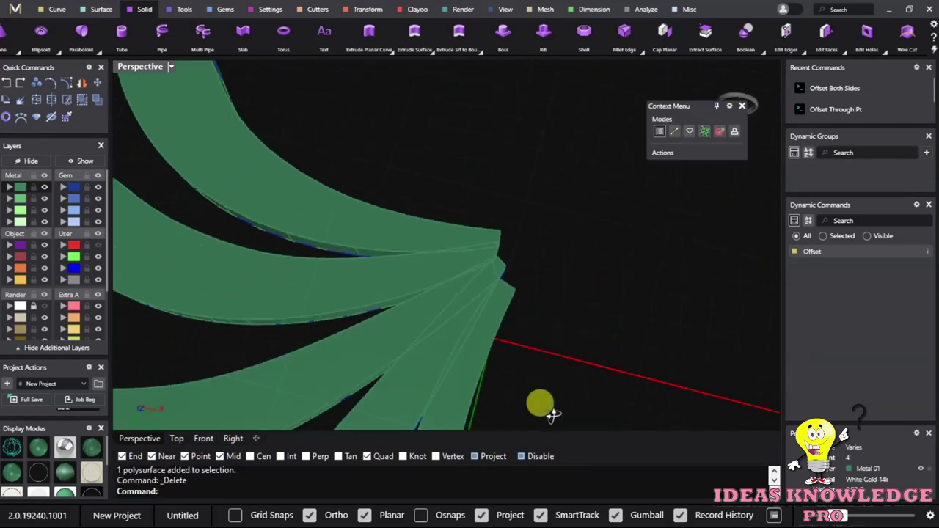
# Orbit around the trimmed petal fan and reveal the hidden concentric rings.
pyautogui.moveTo(447, 132); pyautogui.dragTo(540, 345, button='right')
pyautogui.scroll(-3, 541, 345)
pyautogui.moveTo(343, 291)
pyautogui.mouseDown(button='right')
pyautogui.moveTo(528, 350)
pyautogui.moveTo(394, 268)
pyautogui.moveTo(434, 210)
pyautogui.moveTo(403, 200)
pyautogui.moveTo(369, 217)
pyautogui.moveTo(434, 168)
pyautogui.mouseUp(button='right')
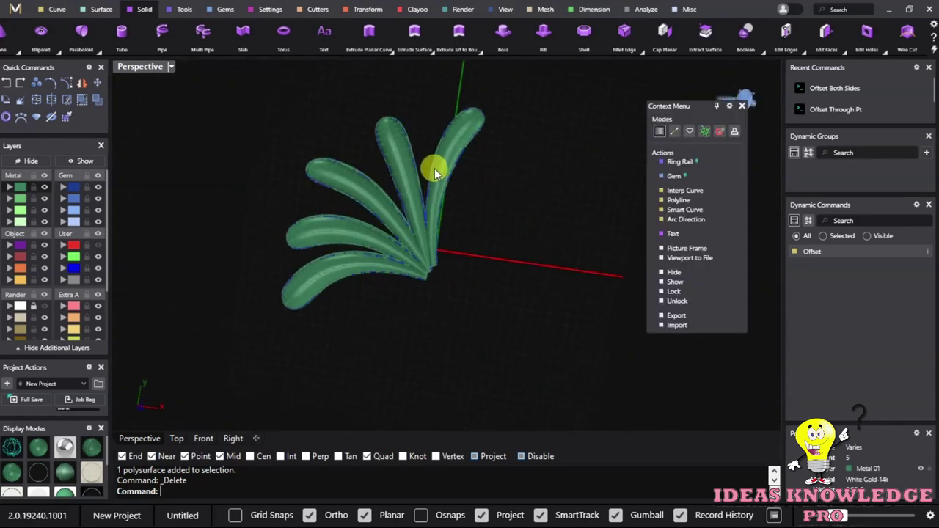
pyautogui.moveTo(355, 260); pyautogui.dragTo(371, 374, button='right')
pyautogui.moveTo(206, 272); pyautogui.dragTo(318, 298, button='right')
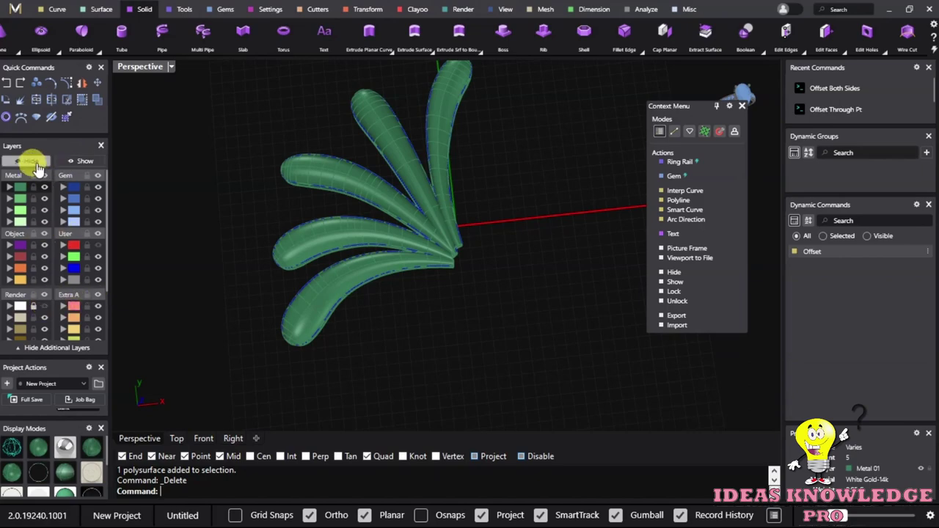
pyautogui.click(86, 170)
# Window-select the petal tubes with their curves and raise them using the gumball.
pyautogui.moveTo(465, 227); pyautogui.dragTo(506, 251, button='right')
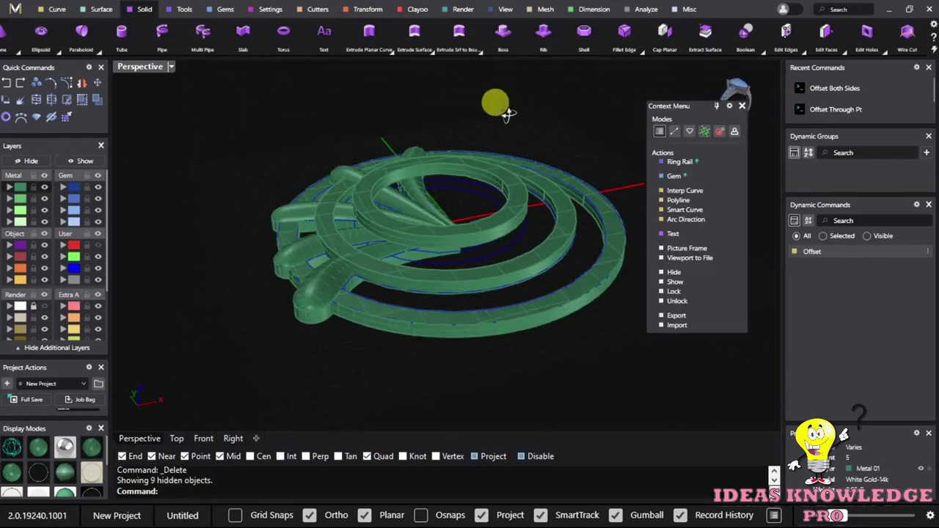
pyautogui.scroll(3, 407, 279)
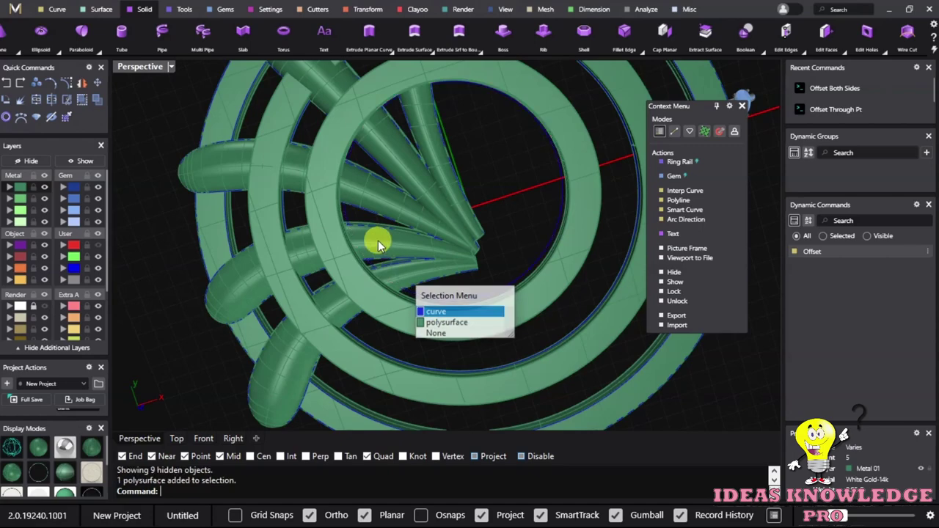
pyautogui.click(447, 323)
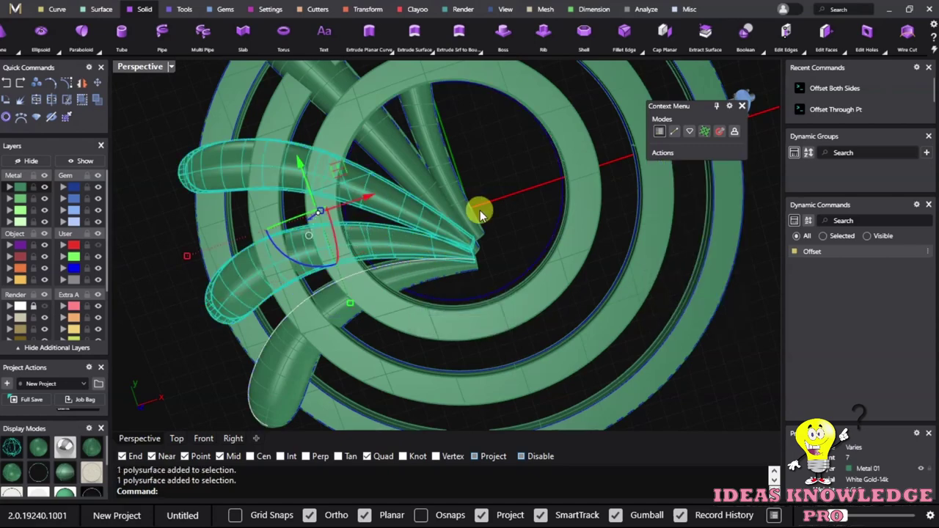
pyautogui.click(535, 269)
pyautogui.scroll(3, 561, 207)
pyautogui.moveTo(562, 207); pyautogui.dragTo(519, 133, button='right')
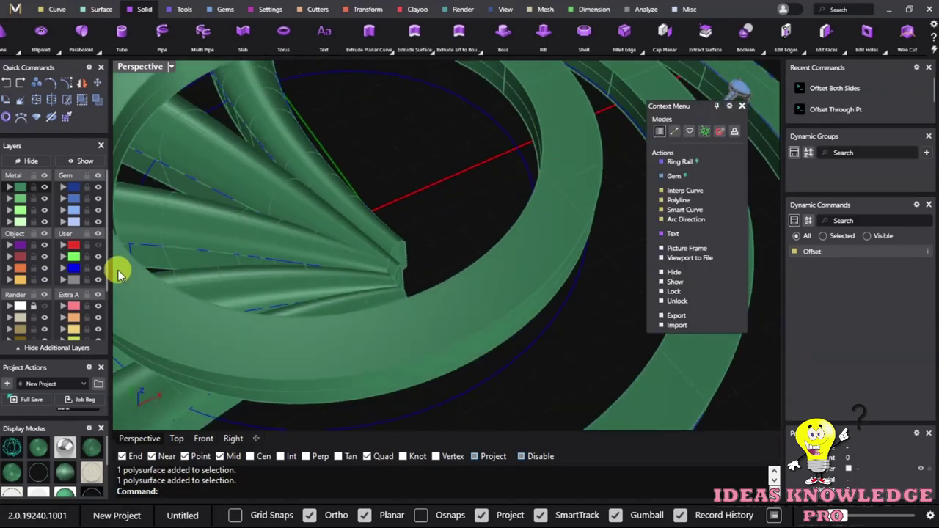
pyautogui.scroll(-5, 484, 217)
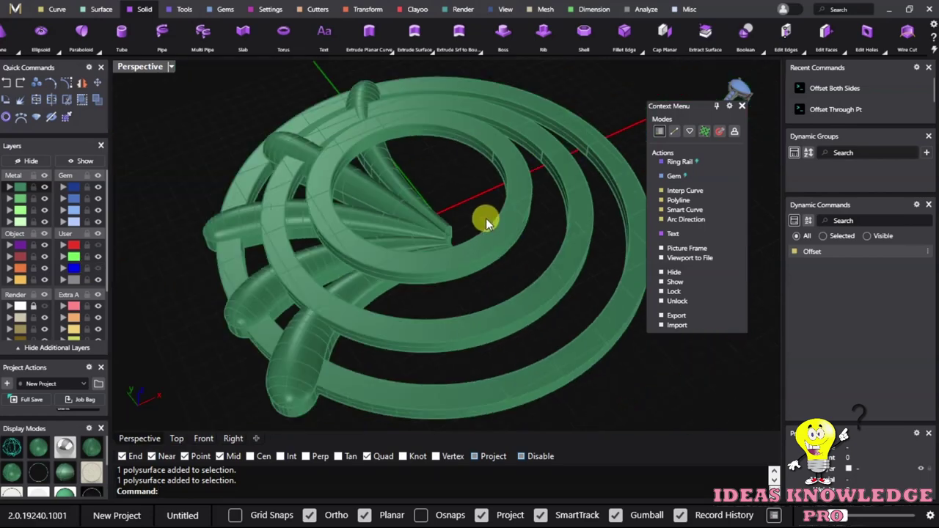
pyautogui.scroll(3, 430, 224)
pyautogui.moveTo(471, 195); pyautogui.dragTo(429, 291)
pyautogui.moveTo(387, 275); pyautogui.dragTo(415, 187, button='right')
pyautogui.moveTo(337, 170); pyautogui.dragTo(339, 103)
pyautogui.click(228, 114)
# Move the upper curves down 0.520 mm with the gumball.
pyautogui.moveTo(228, 114)
pyautogui.mouseDown(button='right')
pyautogui.moveTo(340, 147)
pyautogui.moveTo(551, 159)
pyautogui.moveTo(624, 139)
pyautogui.moveTo(293, 171)
pyautogui.moveTo(316, 212)
pyautogui.moveTo(490, 119)
pyautogui.mouseUp(button='right')
pyautogui.moveTo(439, 161); pyautogui.dragTo(429, 185)
pyautogui.moveTo(349, 99)
pyautogui.mouseDown()
pyautogui.moveTo(350, 109)
pyautogui.moveTo(335, 101)
pyautogui.mouseUp()
pyautogui.press('Escape')
# Select the lowest petal polysurface from among the overlapping objects.
pyautogui.moveTo(335, 100)
pyautogui.mouseDown(button='right')
pyautogui.moveTo(430, 146)
pyautogui.moveTo(212, 370)
pyautogui.moveTo(289, 182)
pyautogui.moveTo(377, 140)
pyautogui.moveTo(612, 172)
pyautogui.moveTo(505, 187)
pyautogui.moveTo(409, 237)
pyautogui.mouseUp(button='right')
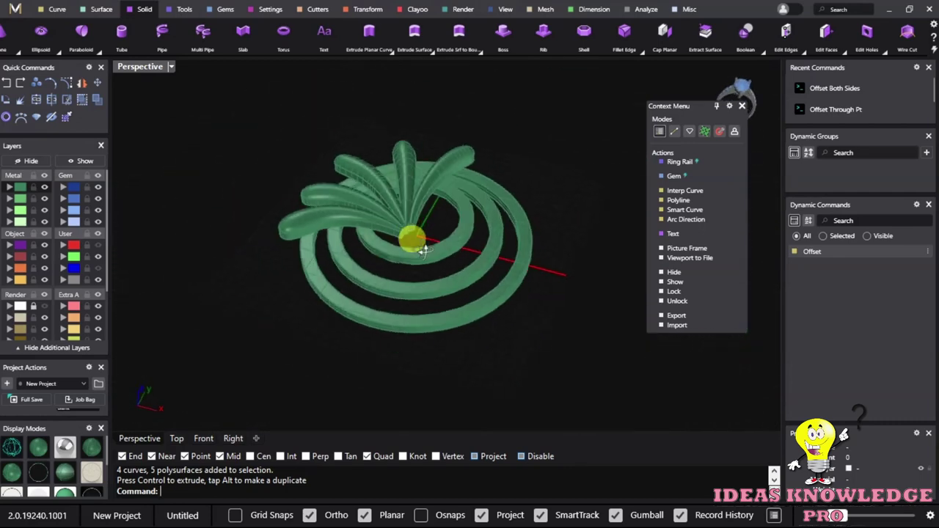
pyautogui.scroll(5, 266, 206)
pyautogui.click(341, 176)
pyautogui.press('Return')
pyautogui.click(244, 189)
pyautogui.scroll(-3, 469, 257)
pyautogui.click(513, 248)
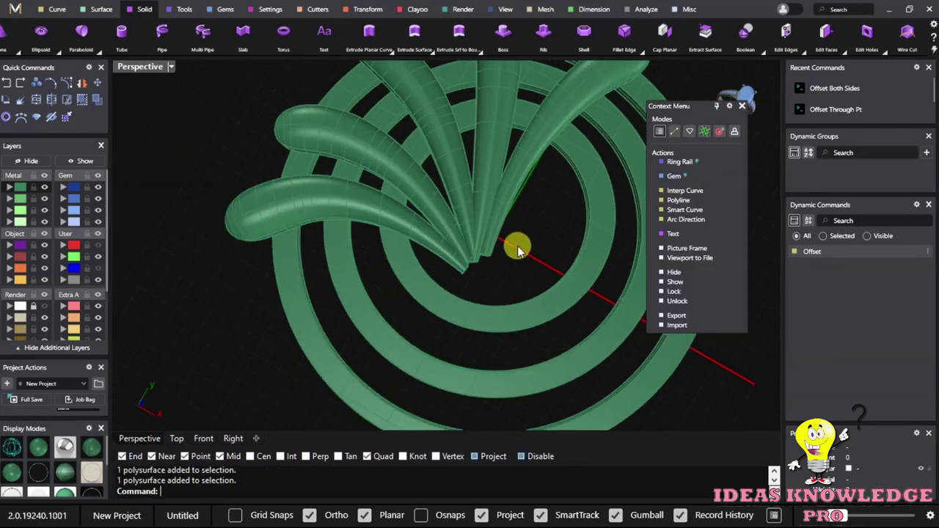
pyautogui.moveTo(300, 197)
pyautogui.mouseDown(button='right')
pyautogui.moveTo(388, 192)
pyautogui.moveTo(377, 291)
pyautogui.moveTo(331, 235)
pyautogui.moveTo(348, 247)
pyautogui.mouseUp(button='right')
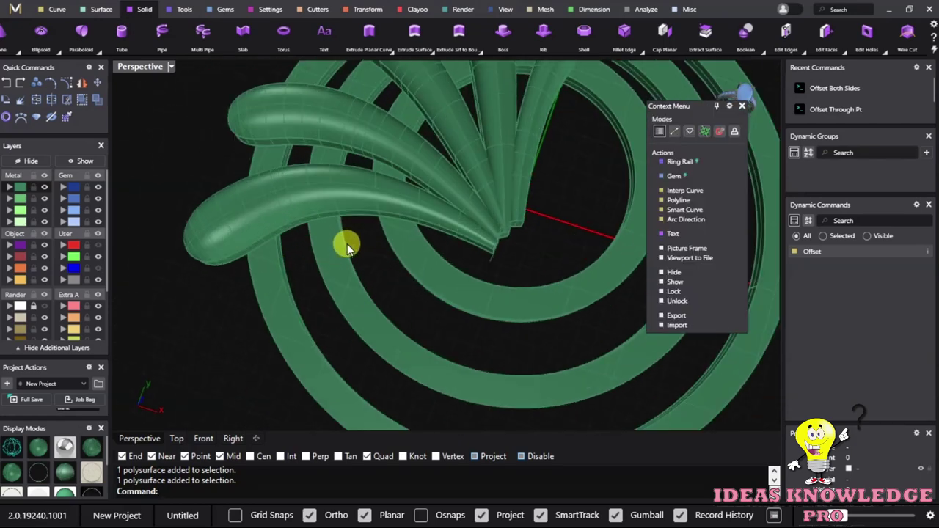
pyautogui.click(275, 202)
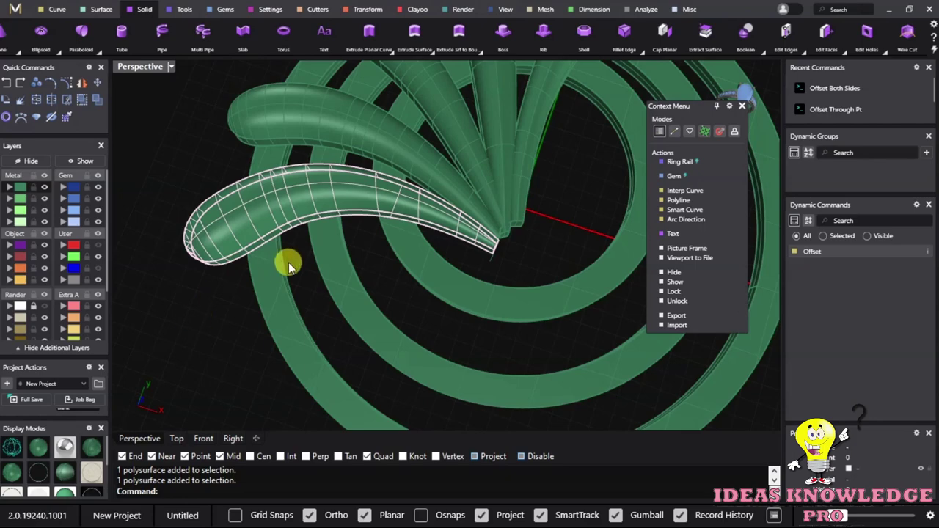
pyautogui.moveTo(218, 268); pyautogui.dragTo(227, 247, button='right')
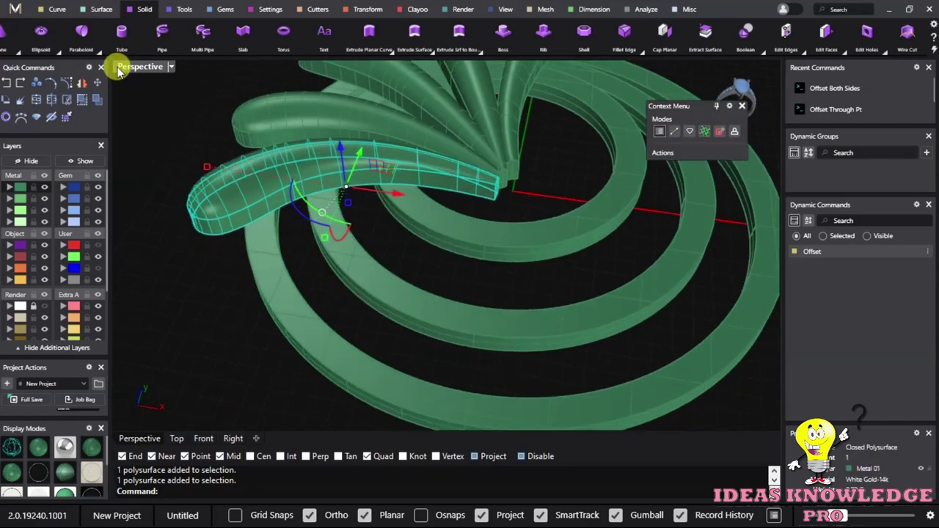
pyautogui.moveTo(258, 209); pyautogui.dragTo(261, 248, button='right')
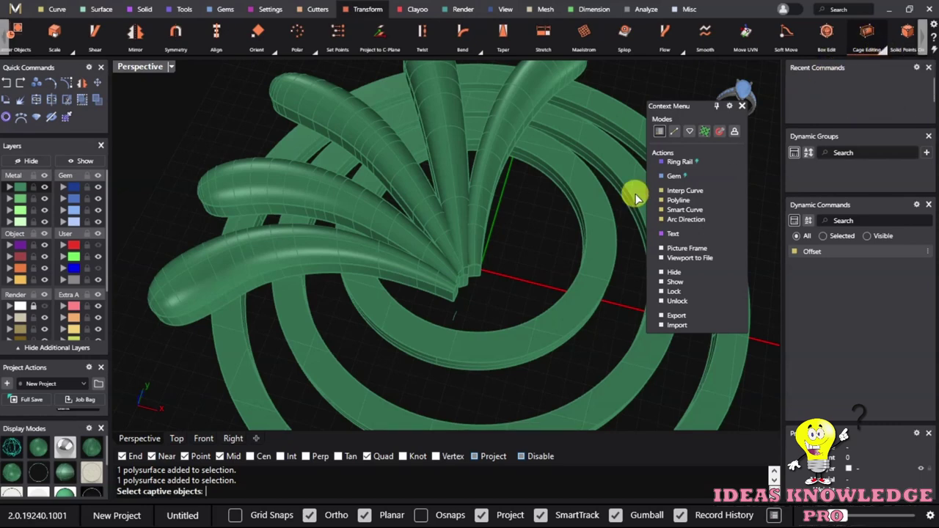
# Wrap the lowest petal in a 4×4×4 deformation cage as the captive object.
pyautogui.scroll(-3, 419, 199)
pyautogui.scroll(4, 279, 322)
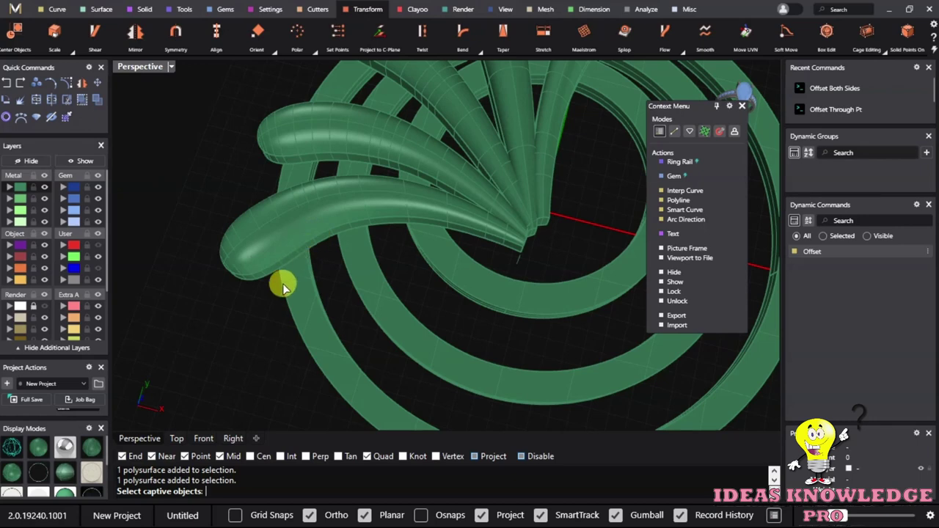
pyautogui.press('Return')
pyautogui.click(297, 209)
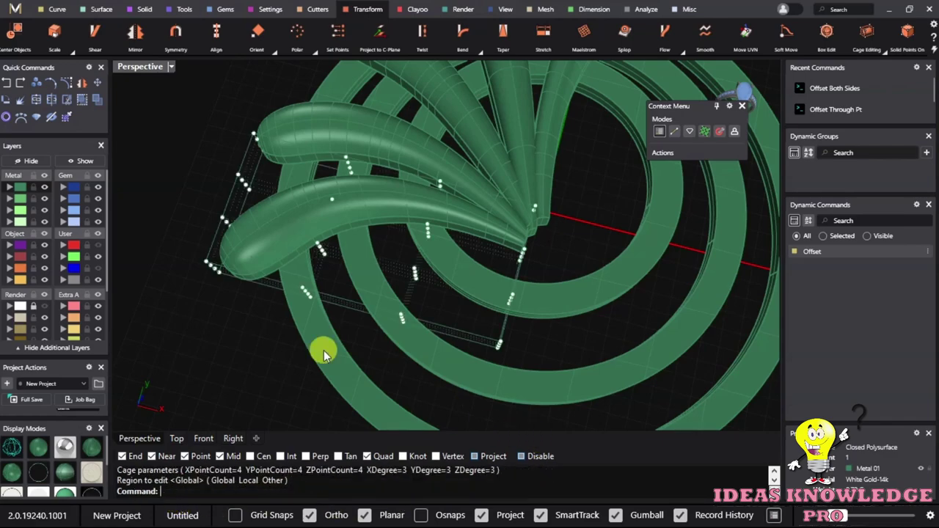
# Pull the cage points at the petal tip down 0.941 mm to bend it.
pyautogui.moveTo(325, 355); pyautogui.dragTo(290, 327, button='right')
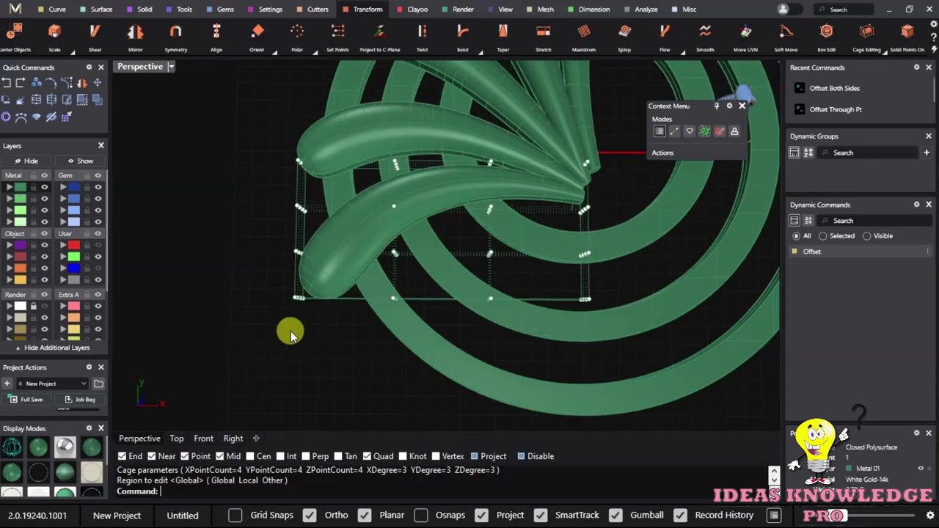
pyautogui.moveTo(302, 222); pyautogui.dragTo(268, 321, button='right')
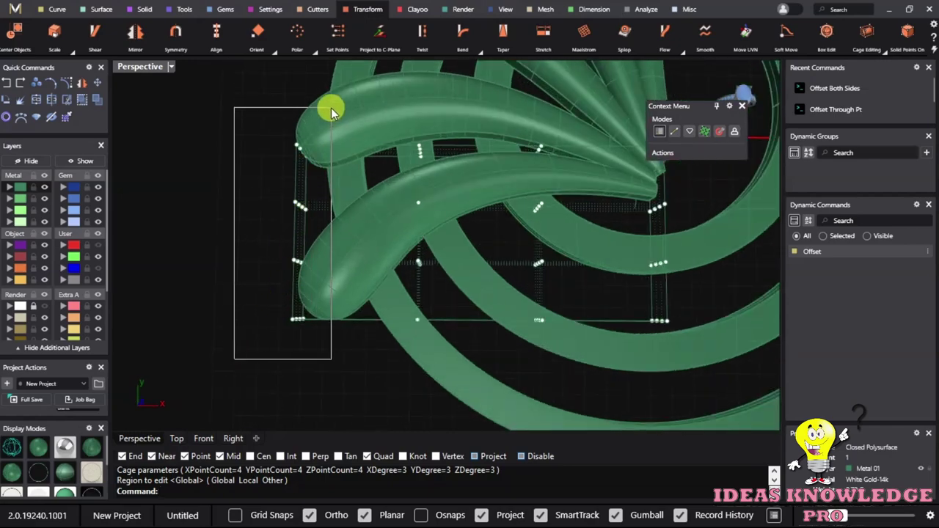
pyautogui.moveTo(330, 108); pyautogui.dragTo(331, 109)
pyautogui.moveTo(325, 140); pyautogui.dragTo(302, 78, button='right')
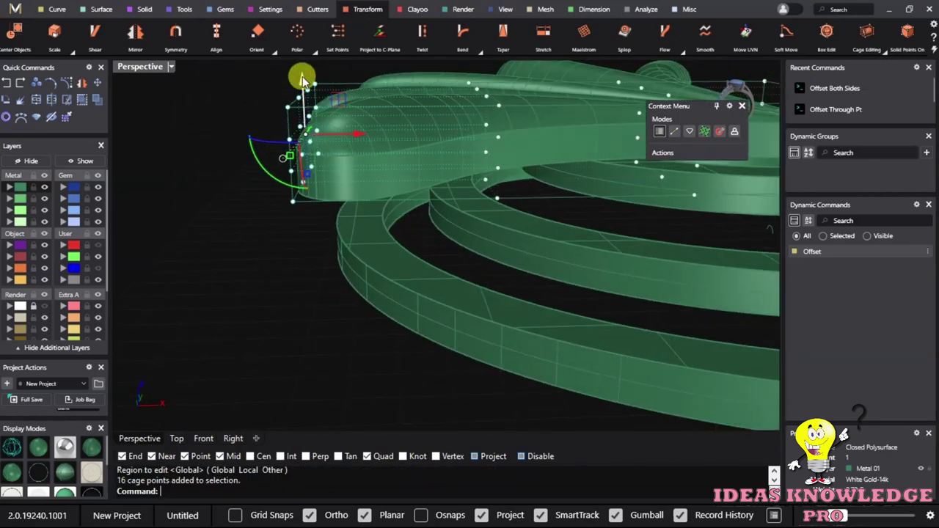
pyautogui.moveTo(298, 90); pyautogui.dragTo(282, 144)
pyautogui.moveTo(404, 245)
pyautogui.mouseDown(button='right')
pyautogui.moveTo(404, 295)
pyautogui.moveTo(344, 323)
pyautogui.moveTo(306, 365)
pyautogui.moveTo(367, 380)
pyautogui.mouseUp(button='right')
pyautogui.click(387, 371)
pyautogui.moveTo(440, 246)
pyautogui.mouseDown(button='right')
pyautogui.moveTo(410, 189)
pyautogui.moveTo(423, 87)
pyautogui.mouseUp(button='right')
pyautogui.moveTo(423, 86)
pyautogui.mouseDown()
pyautogui.moveTo(413, 92)
pyautogui.moveTo(416, 125)
pyautogui.mouseUp()
pyautogui.moveTo(417, 125); pyautogui.dragTo(358, 266, button='right')
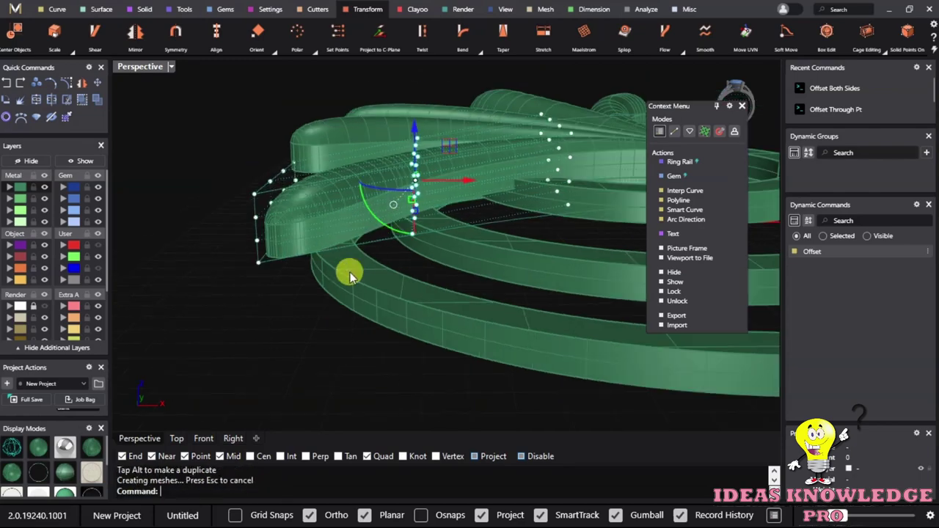
# Raise and shift more cage points to further bend the petal over the rings.
pyautogui.moveTo(321, 158); pyautogui.dragTo(288, 166, button='right')
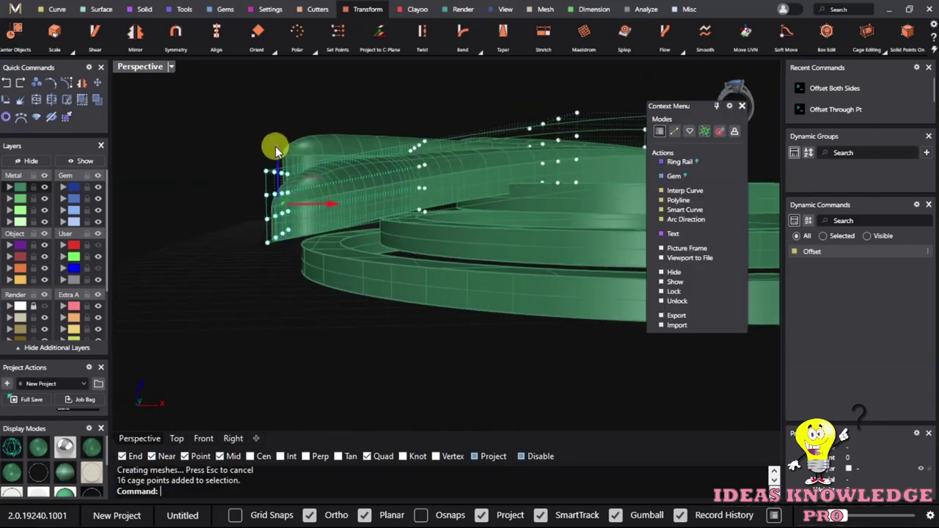
pyautogui.moveTo(504, 222)
pyautogui.mouseDown(button='right')
pyautogui.moveTo(357, 209)
pyautogui.moveTo(345, 357)
pyautogui.moveTo(181, 245)
pyautogui.moveTo(543, 207)
pyautogui.moveTo(425, 80)
pyautogui.moveTo(433, 404)
pyautogui.moveTo(389, 88)
pyautogui.moveTo(518, 301)
pyautogui.moveTo(445, 258)
pyautogui.moveTo(433, 343)
pyautogui.mouseUp(button='right')
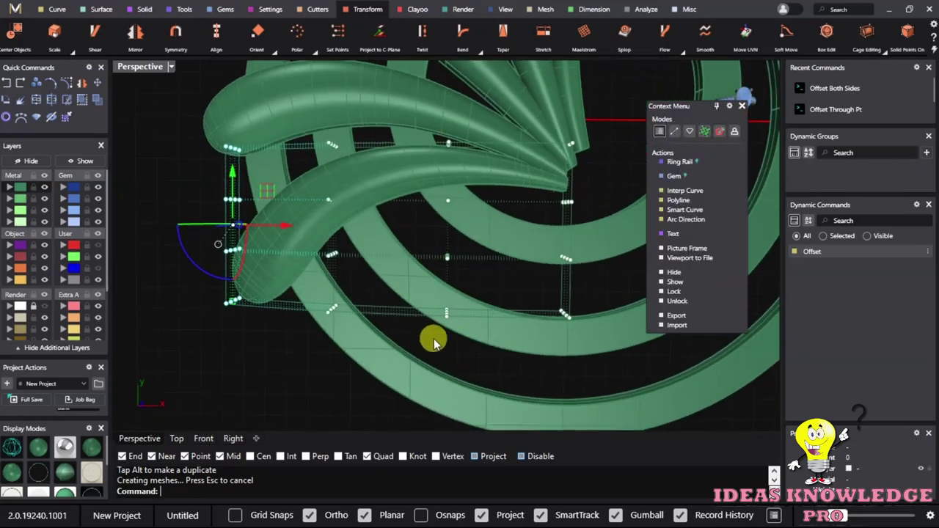
pyautogui.moveTo(421, 292)
pyautogui.mouseDown(button='right')
pyautogui.moveTo(421, 136)
pyautogui.moveTo(463, 106)
pyautogui.mouseUp(button='right')
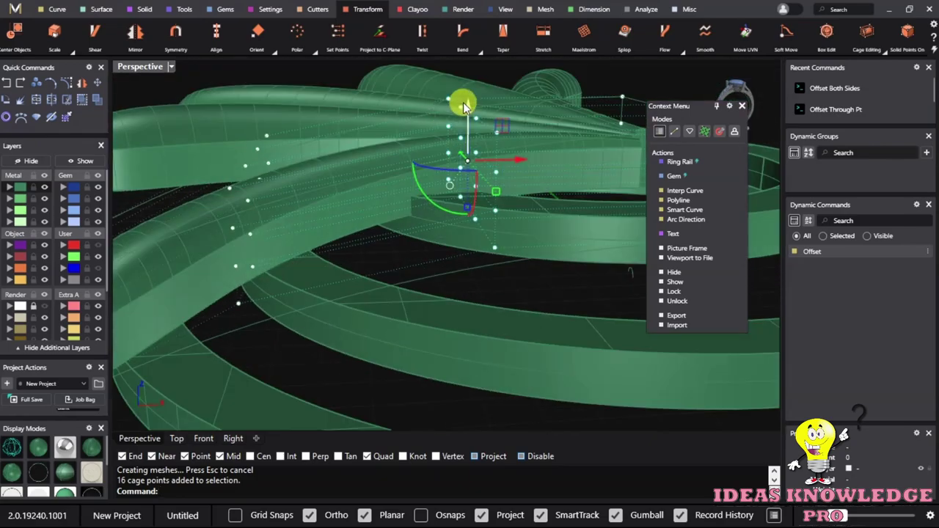
pyautogui.moveTo(464, 107); pyautogui.dragTo(465, 88)
pyautogui.moveTo(497, 115)
pyautogui.mouseDown(button='right')
pyautogui.moveTo(472, 161)
pyautogui.moveTo(331, 184)
pyautogui.moveTo(356, 208)
pyautogui.moveTo(382, 203)
pyautogui.moveTo(400, 228)
pyautogui.moveTo(393, 304)
pyautogui.moveTo(357, 362)
pyautogui.mouseUp(button='right')
pyautogui.moveTo(416, 246)
pyautogui.mouseDown(button='right')
pyautogui.moveTo(388, 203)
pyautogui.moveTo(387, 172)
pyautogui.mouseUp(button='right')
pyautogui.moveTo(379, 115)
pyautogui.mouseDown()
pyautogui.moveTo(304, 184)
pyautogui.moveTo(311, 224)
pyautogui.moveTo(233, 371)
pyautogui.mouseUp()
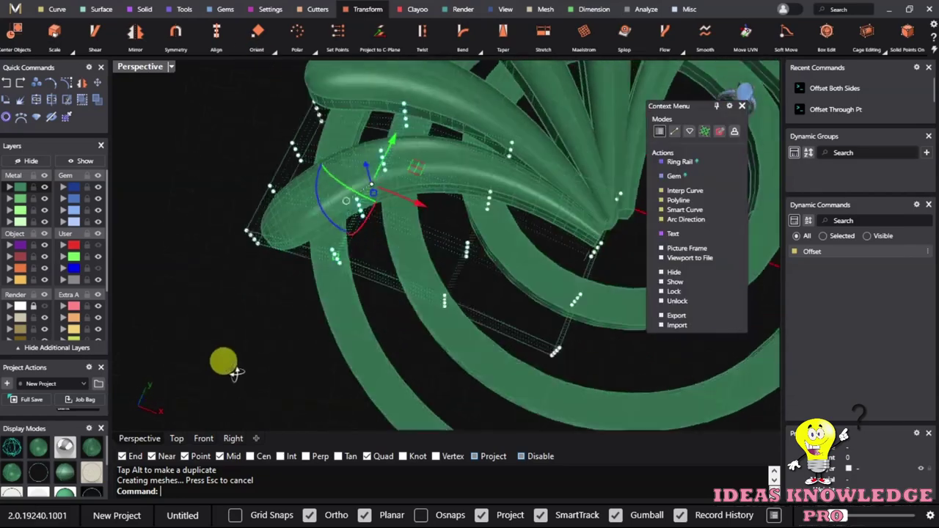
# Select groups of cage points (16, 4, 4, then 32) and move them to shape the petal's dome.
pyautogui.moveTo(233, 371)
pyautogui.mouseDown(button='right')
pyautogui.moveTo(231, 259)
pyautogui.moveTo(287, 272)
pyautogui.moveTo(247, 339)
pyautogui.moveTo(224, 334)
pyautogui.moveTo(315, 329)
pyautogui.moveTo(320, 146)
pyautogui.mouseUp(button='right')
pyautogui.moveTo(321, 147); pyautogui.dragTo(335, 321)
pyautogui.moveTo(336, 320)
pyautogui.mouseDown(button='right')
pyautogui.moveTo(297, 236)
pyautogui.moveTo(345, 270)
pyautogui.moveTo(279, 243)
pyautogui.moveTo(379, 292)
pyautogui.mouseUp(button='right')
pyautogui.moveTo(318, 244)
pyautogui.mouseDown(button='right')
pyautogui.moveTo(379, 122)
pyautogui.moveTo(430, 329)
pyautogui.moveTo(313, 337)
pyautogui.moveTo(400, 312)
pyautogui.moveTo(379, 210)
pyautogui.moveTo(456, 338)
pyautogui.mouseUp(button='right')
pyautogui.moveTo(396, 343); pyautogui.dragTo(497, 239)
pyautogui.moveTo(492, 184)
pyautogui.mouseDown(button='right')
pyautogui.moveTo(398, 168)
pyautogui.moveTo(487, 168)
pyautogui.moveTo(409, 192)
pyautogui.moveTo(398, 216)
pyautogui.moveTo(471, 222)
pyautogui.mouseUp(button='right')
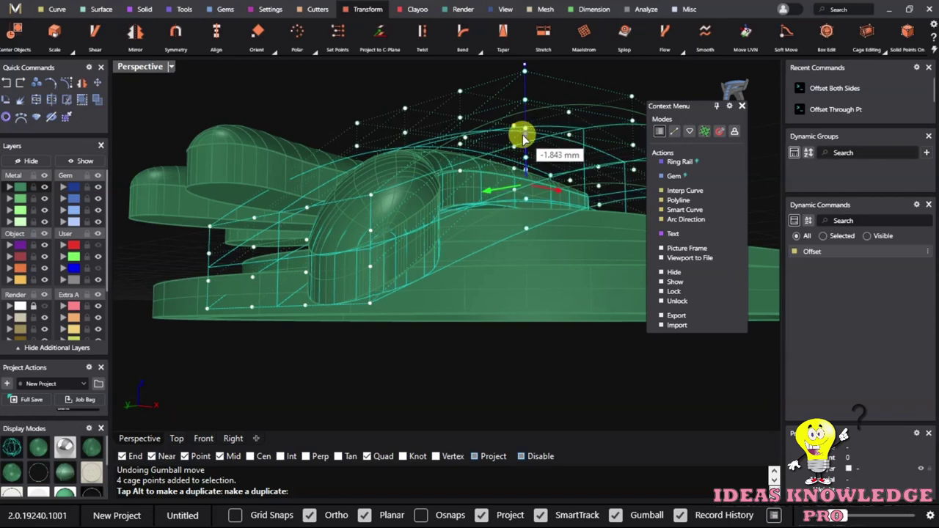
pyautogui.moveTo(612, 105)
pyautogui.mouseDown(button='right')
pyautogui.moveTo(465, 168)
pyautogui.moveTo(549, 172)
pyautogui.moveTo(319, 168)
pyautogui.moveTo(374, 308)
pyautogui.moveTo(325, 330)
pyautogui.mouseUp(button='right')
pyautogui.moveTo(325, 330); pyautogui.dragTo(398, 216)
pyautogui.moveTo(399, 216)
pyautogui.mouseDown(button='right')
pyautogui.moveTo(398, 266)
pyautogui.moveTo(410, 165)
pyautogui.mouseUp(button='right')
pyautogui.moveTo(413, 132)
pyautogui.mouseDown(button='right')
pyautogui.moveTo(377, 203)
pyautogui.moveTo(417, 360)
pyautogui.mouseUp(button='right')
pyautogui.moveTo(447, 317)
pyautogui.mouseDown(button='right')
pyautogui.moveTo(433, 187)
pyautogui.moveTo(360, 237)
pyautogui.moveTo(329, 237)
pyautogui.moveTo(373, 206)
pyautogui.moveTo(330, 323)
pyautogui.mouseUp(button='right')
pyautogui.moveTo(517, 66); pyautogui.dragTo(517, 66)
pyautogui.moveTo(517, 66)
pyautogui.mouseDown(button='right')
pyautogui.moveTo(457, 140)
pyautogui.moveTo(405, 86)
pyautogui.mouseUp(button='right')
pyautogui.moveTo(407, 99); pyautogui.dragTo(407, 102)
# Move another 16 cage points to refine the petal's curve.
pyautogui.moveTo(407, 103)
pyautogui.mouseDown(button='right')
pyautogui.moveTo(379, 185)
pyautogui.moveTo(329, 225)
pyautogui.moveTo(279, 215)
pyautogui.moveTo(410, 212)
pyautogui.moveTo(345, 274)
pyautogui.moveTo(220, 321)
pyautogui.moveTo(254, 230)
pyautogui.moveTo(291, 191)
pyautogui.mouseUp(button='right')
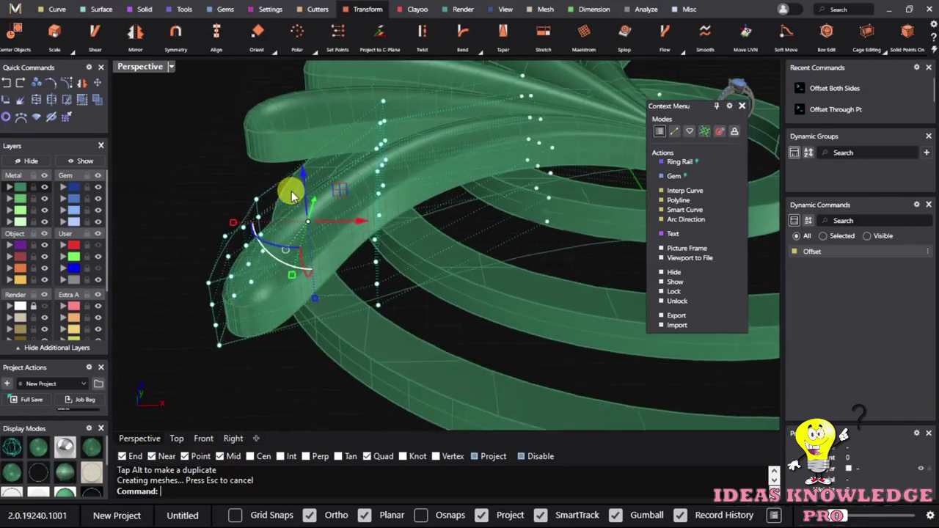
pyautogui.moveTo(305, 188)
pyautogui.mouseDown()
pyautogui.moveTo(308, 226)
pyautogui.moveTo(304, 184)
pyautogui.moveTo(314, 157)
pyautogui.mouseUp()
pyautogui.moveTo(300, 230)
pyautogui.mouseDown(button='right')
pyautogui.moveTo(252, 283)
pyautogui.moveTo(541, 203)
pyautogui.moveTo(439, 200)
pyautogui.moveTo(411, 242)
pyautogui.mouseUp(button='right')
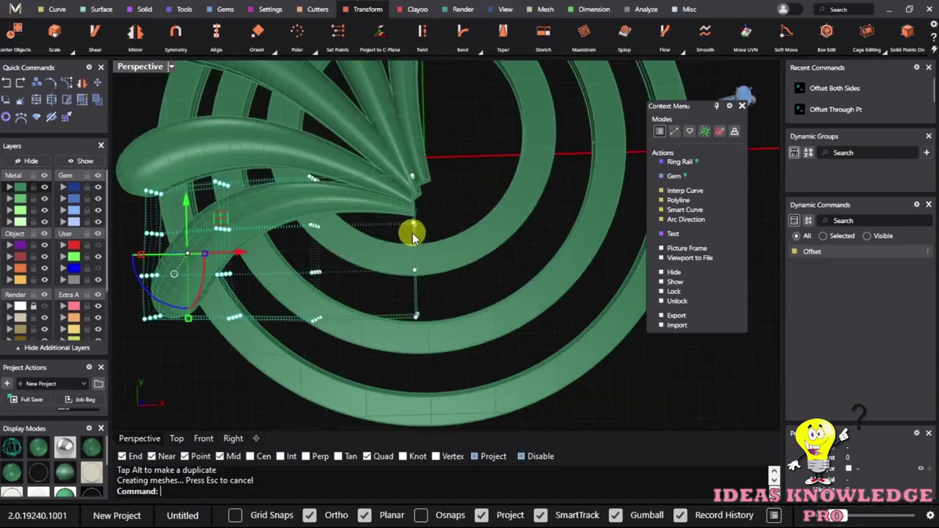
pyautogui.moveTo(407, 271)
pyautogui.mouseDown()
pyautogui.moveTo(422, 273)
pyautogui.moveTo(419, 324)
pyautogui.mouseUp()
pyautogui.moveTo(419, 325)
pyautogui.mouseDown(button='right')
pyautogui.moveTo(430, 130)
pyautogui.moveTo(426, 158)
pyautogui.mouseUp(button='right')
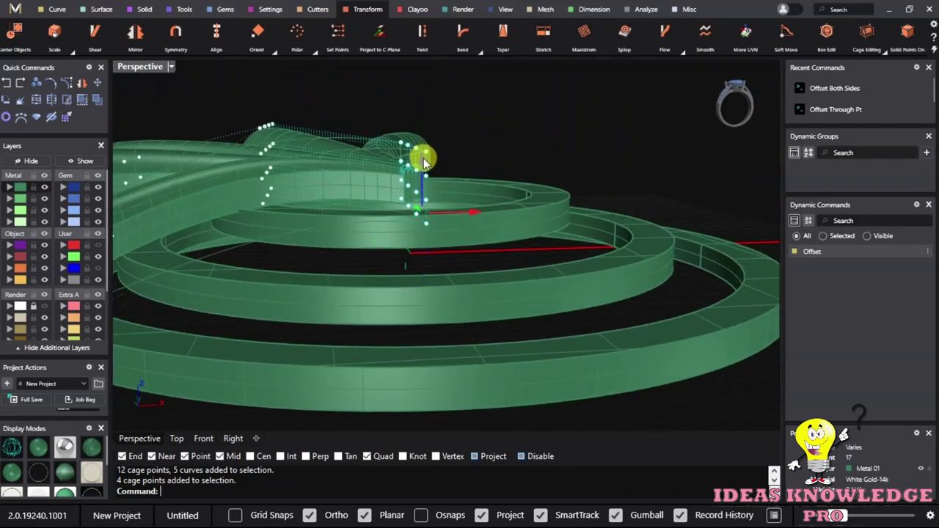
pyautogui.moveTo(423, 176); pyautogui.dragTo(423, 180)
# Lower 32 cage points by 0.264 mm, then pick a single control point.
pyautogui.moveTo(499, 101)
pyautogui.mouseDown(button='right')
pyautogui.moveTo(419, 152)
pyautogui.moveTo(457, 161)
pyautogui.moveTo(378, 289)
pyautogui.moveTo(276, 213)
pyautogui.moveTo(321, 260)
pyautogui.moveTo(369, 341)
pyautogui.mouseUp(button='right')
pyautogui.moveTo(572, 55); pyautogui.dragTo(572, 57)
pyautogui.moveTo(467, 183)
pyautogui.mouseDown(button='right')
pyautogui.moveTo(397, 295)
pyautogui.moveTo(361, 324)
pyautogui.mouseUp(button='right')
pyautogui.moveTo(508, 179)
pyautogui.mouseDown(button='right')
pyautogui.moveTo(465, 120)
pyautogui.moveTo(442, 115)
pyautogui.moveTo(461, 140)
pyautogui.mouseUp(button='right')
pyautogui.moveTo(462, 140); pyautogui.dragTo(460, 156)
pyautogui.moveTo(461, 156)
pyautogui.mouseDown(button='right')
pyautogui.moveTo(494, 136)
pyautogui.moveTo(448, 125)
pyautogui.moveTo(508, 117)
pyautogui.moveTo(465, 116)
pyautogui.moveTo(210, 220)
pyautogui.mouseUp(button='right')
pyautogui.press('Escape')
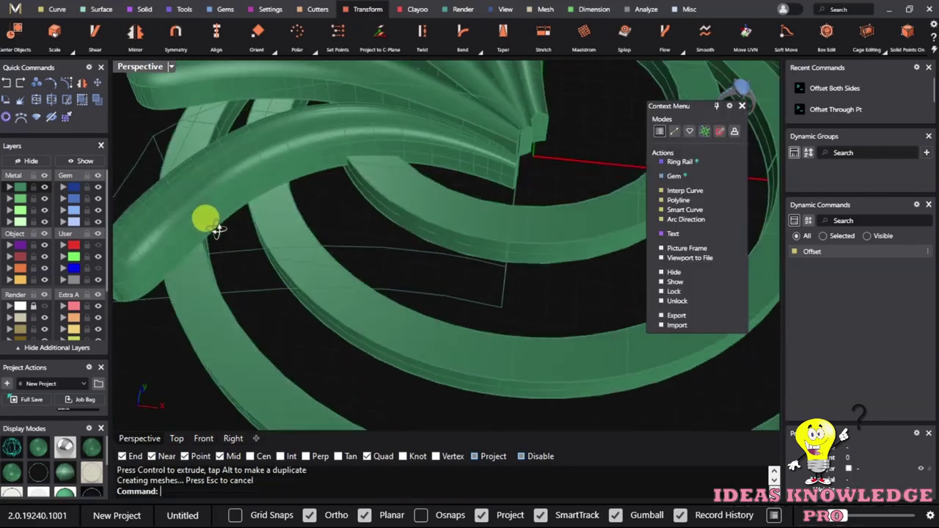
pyautogui.click(304, 246)
# Raise 12 cage points and a 16-point column to lift the petal's arch.
pyautogui.moveTo(301, 285)
pyautogui.mouseDown(button='right')
pyautogui.moveTo(338, 220)
pyautogui.moveTo(398, 311)
pyautogui.moveTo(411, 306)
pyautogui.moveTo(389, 336)
pyautogui.mouseUp(button='right')
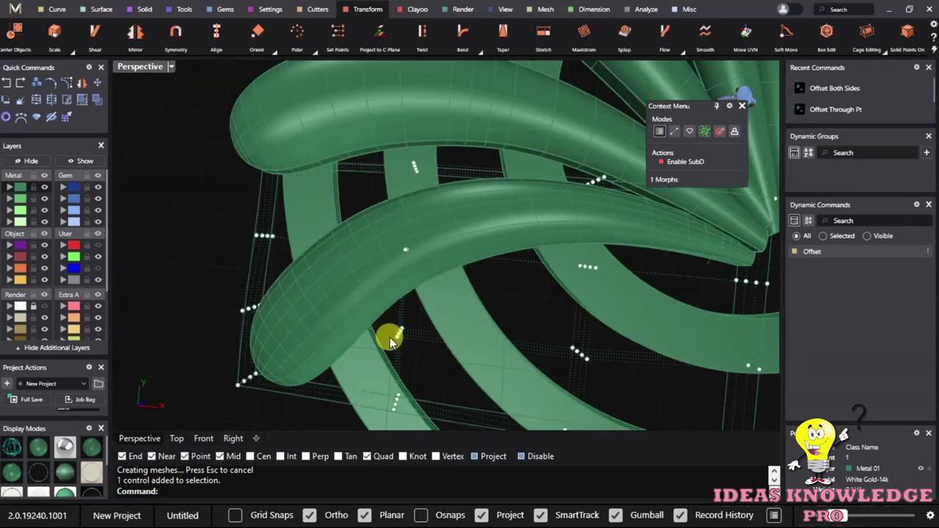
pyautogui.moveTo(440, 116); pyautogui.dragTo(440, 117)
pyautogui.moveTo(441, 117)
pyautogui.mouseDown(button='right')
pyautogui.moveTo(446, 216)
pyautogui.moveTo(426, 138)
pyautogui.moveTo(416, 157)
pyautogui.mouseUp(button='right')
pyautogui.moveTo(405, 132); pyautogui.dragTo(419, 130)
pyautogui.moveTo(419, 130)
pyautogui.mouseDown(button='right')
pyautogui.moveTo(445, 120)
pyautogui.moveTo(390, 136)
pyautogui.moveTo(389, 147)
pyautogui.moveTo(472, 98)
pyautogui.mouseUp(button='right')
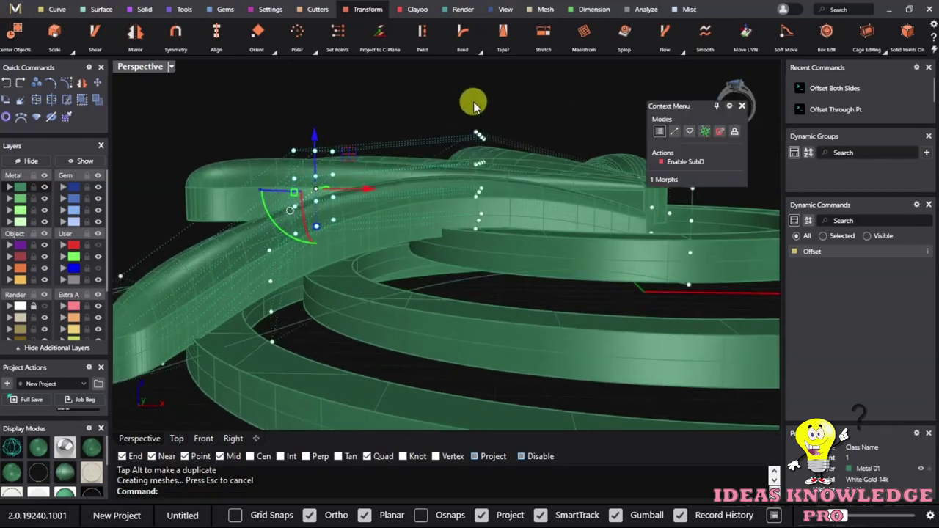
pyautogui.moveTo(471, 98); pyautogui.dragTo(497, 253)
pyautogui.moveTo(480, 128); pyautogui.dragTo(484, 109)
pyautogui.moveTo(484, 110)
pyautogui.mouseDown(button='right')
pyautogui.moveTo(438, 164)
pyautogui.moveTo(544, 137)
pyautogui.moveTo(675, 167)
pyautogui.moveTo(731, 144)
pyautogui.moveTo(570, 140)
pyautogui.moveTo(425, 308)
pyautogui.moveTo(248, 185)
pyautogui.mouseUp(button='right')
# Move 8 and then 4 more cage points to tilt the tip lower over the rings.
pyautogui.click(229, 147)
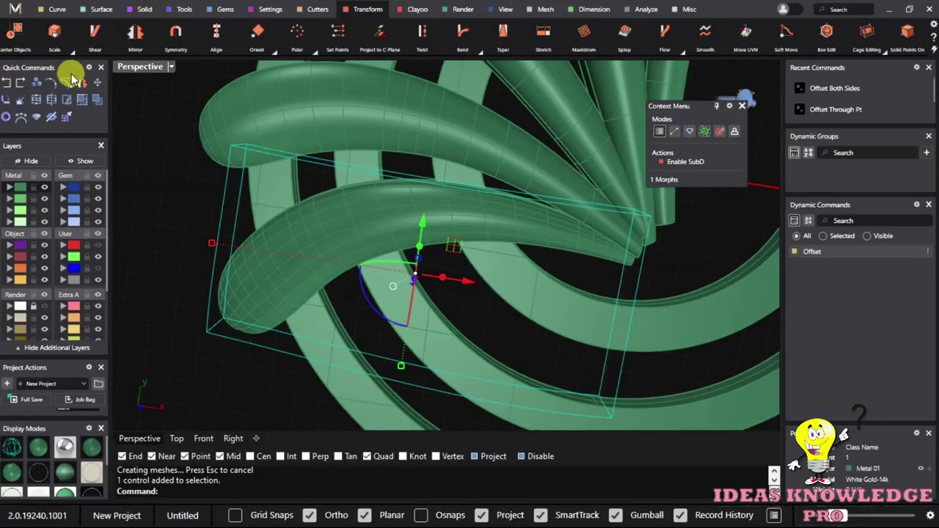
pyautogui.moveTo(346, 245)
pyautogui.mouseDown(button='right')
pyautogui.moveTo(259, 241)
pyautogui.moveTo(342, 188)
pyautogui.moveTo(379, 260)
pyautogui.moveTo(399, 268)
pyautogui.moveTo(416, 245)
pyautogui.moveTo(451, 229)
pyautogui.moveTo(462, 301)
pyautogui.moveTo(364, 297)
pyautogui.moveTo(394, 335)
pyautogui.moveTo(344, 409)
pyautogui.moveTo(411, 272)
pyautogui.mouseUp(button='right')
pyautogui.moveTo(324, 389); pyautogui.dragTo(513, 237)
pyautogui.moveTo(514, 237)
pyautogui.mouseDown(button='right')
pyautogui.moveTo(447, 196)
pyautogui.moveTo(444, 147)
pyautogui.moveTo(465, 205)
pyautogui.moveTo(335, 184)
pyautogui.moveTo(383, 218)
pyautogui.moveTo(349, 197)
pyautogui.moveTo(253, 206)
pyautogui.moveTo(377, 195)
pyautogui.moveTo(339, 337)
pyautogui.moveTo(377, 329)
pyautogui.moveTo(367, 373)
pyautogui.mouseUp(button='right')
pyautogui.moveTo(367, 373); pyautogui.dragTo(492, 257)
pyautogui.moveTo(492, 257)
pyautogui.mouseDown(button='right')
pyautogui.moveTo(435, 223)
pyautogui.moveTo(452, 205)
pyautogui.moveTo(440, 155)
pyautogui.mouseUp(button='right')
pyautogui.moveTo(431, 181); pyautogui.dragTo(431, 193)
pyautogui.moveTo(431, 192)
pyautogui.mouseDown(button='right')
pyautogui.moveTo(430, 249)
pyautogui.moveTo(352, 266)
pyautogui.moveTo(430, 230)
pyautogui.moveTo(498, 253)
pyautogui.mouseUp(button='right')
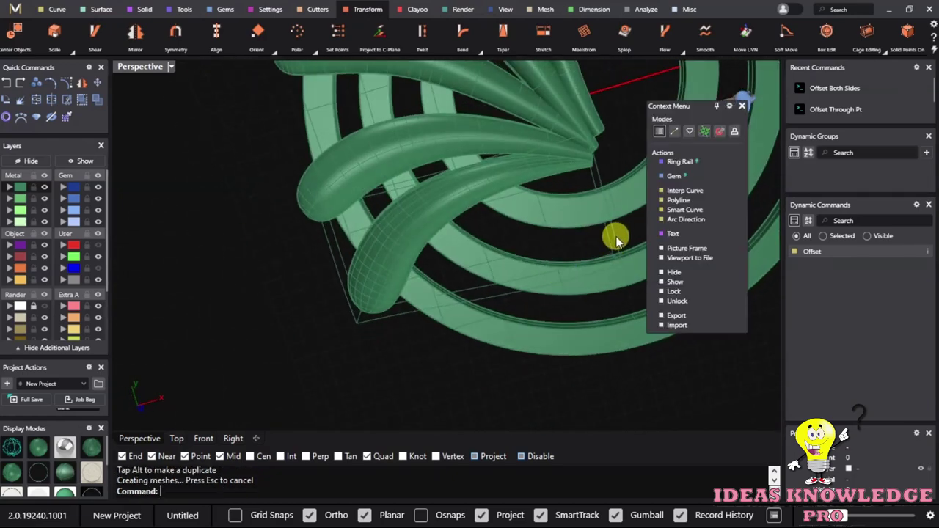
# Delete the control cage and move the lower petal tube onto the Extra 02 layer.
pyautogui.press('Delete')
pyautogui.click(433, 223)
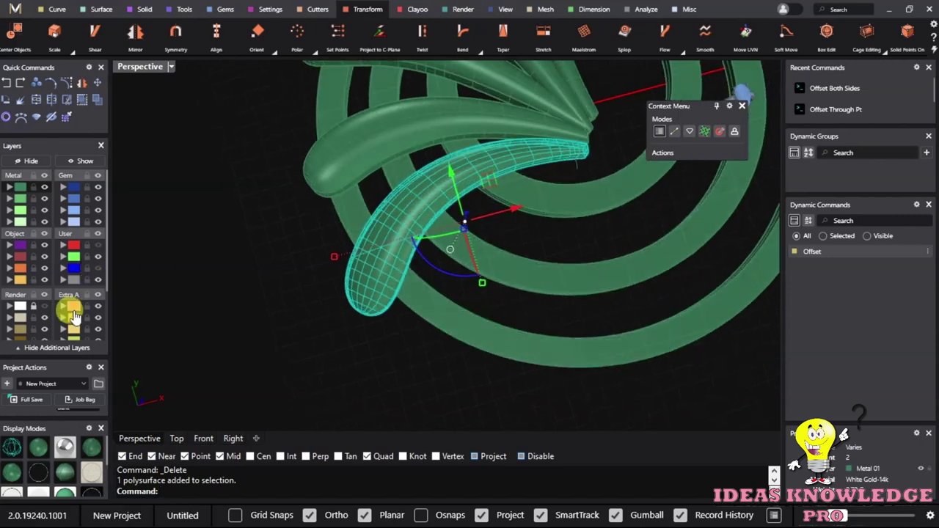
pyautogui.click(64, 320)
pyautogui.moveTo(350, 314)
pyautogui.mouseDown(button='right')
pyautogui.moveTo(230, 161)
pyautogui.moveTo(163, 165)
pyautogui.moveTo(267, 154)
pyautogui.moveTo(237, 183)
pyautogui.moveTo(315, 331)
pyautogui.moveTo(384, 314)
pyautogui.moveTo(511, 187)
pyautogui.moveTo(467, 373)
pyautogui.moveTo(367, 256)
pyautogui.moveTo(368, 269)
pyautogui.moveTo(452, 147)
pyautogui.moveTo(341, 211)
pyautogui.mouseUp(button='right')
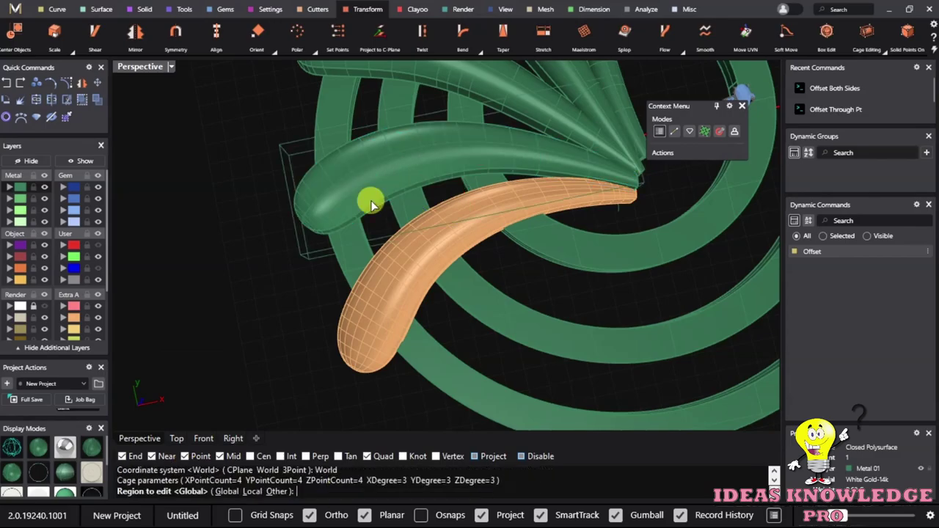
pyautogui.moveTo(464, 281)
pyautogui.mouseDown(button='right')
pyautogui.moveTo(373, 115)
pyautogui.moveTo(329, 153)
pyautogui.moveTo(438, 293)
pyautogui.moveTo(398, 227)
pyautogui.mouseUp(button='right')
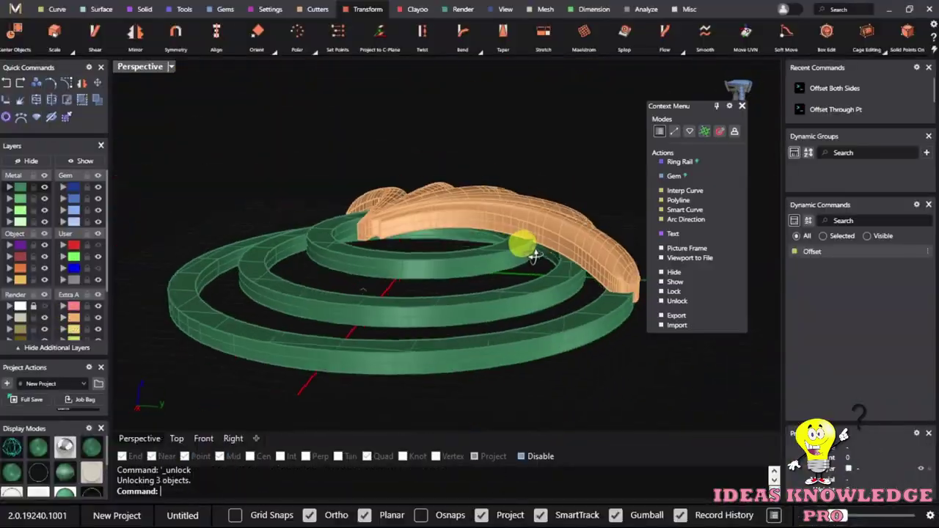
pyautogui.moveTo(533, 255)
pyautogui.mouseDown(button='right')
pyautogui.moveTo(465, 413)
pyautogui.moveTo(130, 230)
pyautogui.moveTo(618, 186)
pyautogui.moveTo(476, 233)
pyautogui.moveTo(398, 205)
pyautogui.moveTo(267, 393)
pyautogui.moveTo(574, 329)
pyautogui.moveTo(557, 81)
pyautogui.moveTo(394, 100)
pyautogui.moveTo(504, 139)
pyautogui.moveTo(502, 171)
pyautogui.mouseUp(button='right')
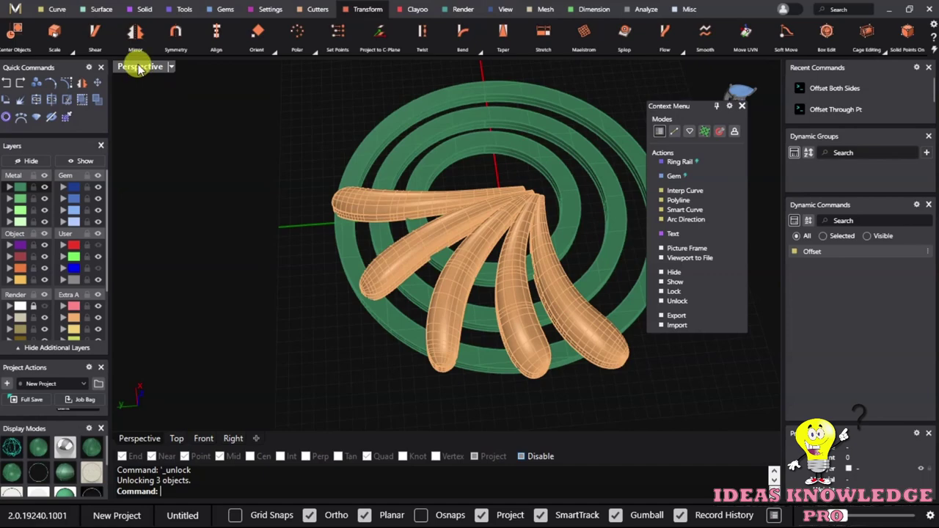
# In a maximized Top view, select and inspect the outer green ring.
pyautogui.doubleClick(139, 68)
pyautogui.doubleClick(126, 69)
pyautogui.scroll(-3, 408, 182)
pyautogui.scroll(3, 444, 143)
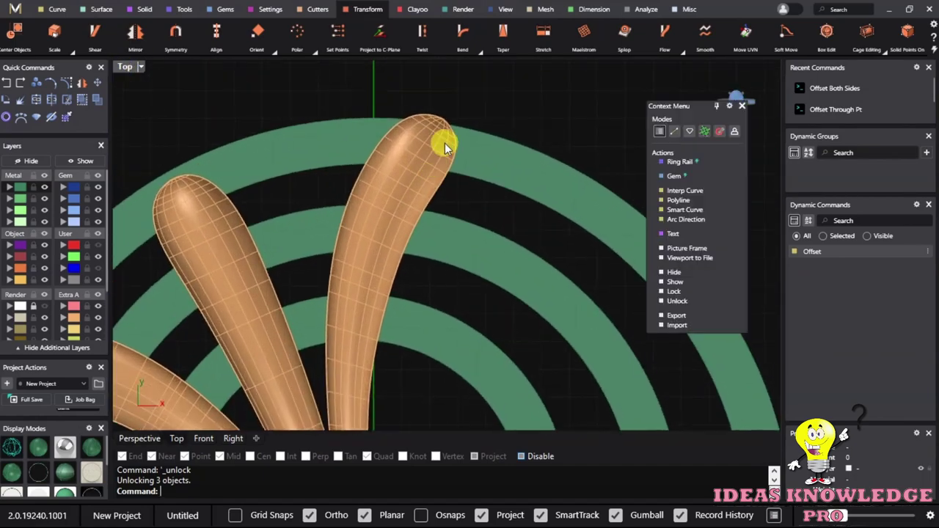
pyautogui.click(518, 154)
pyautogui.scroll(2, 518, 153)
pyautogui.scroll(-3, 438, 155)
pyautogui.scroll(4, 461, 99)
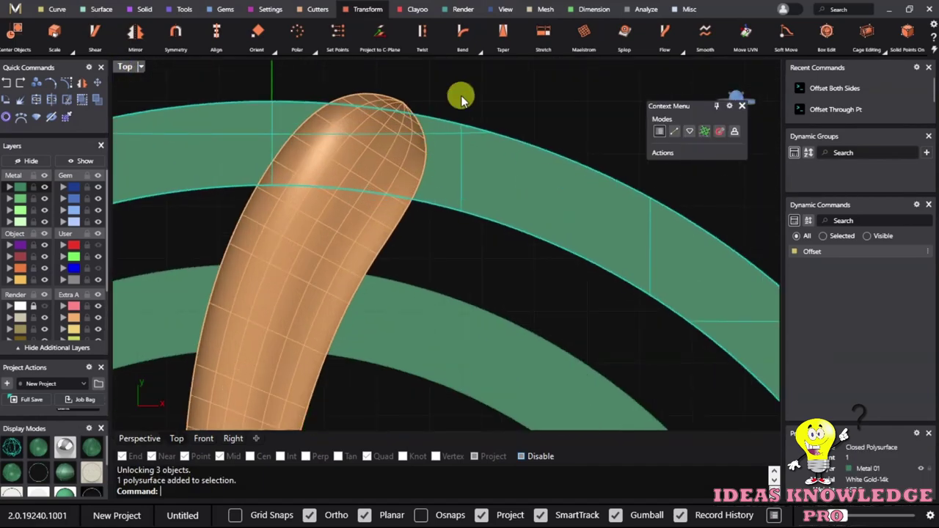
pyautogui.click(461, 99)
pyautogui.scroll(-3, 459, 98)
pyautogui.scroll(-2, 457, 101)
pyautogui.scroll(5, 383, 142)
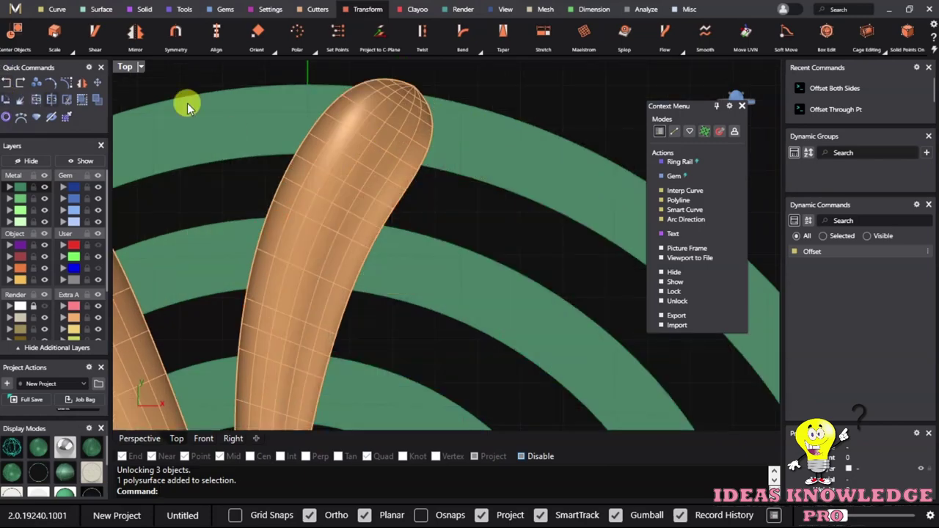
pyautogui.scroll(-1, 350, 125)
pyautogui.scroll(-3, 325, 151)
pyautogui.scroll(3, 398, 154)
pyautogui.click(423, 179)
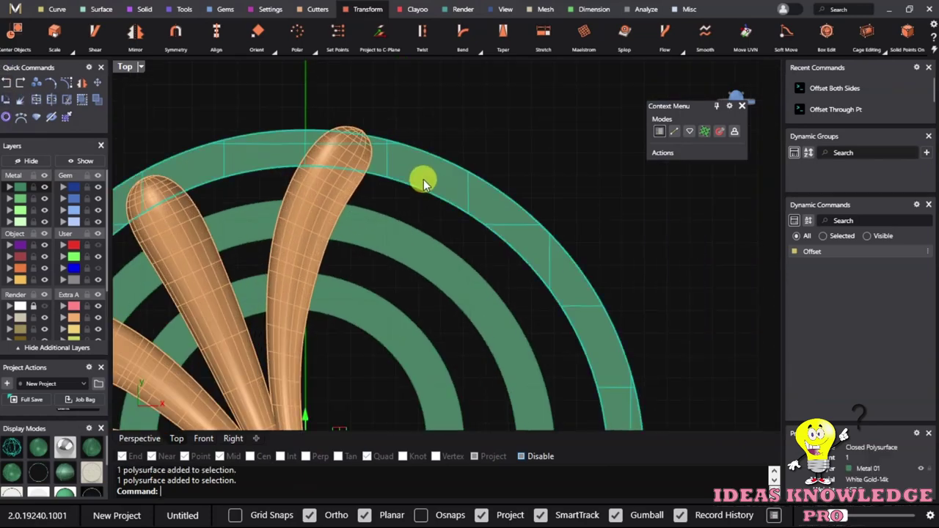
pyautogui.scroll(2, 408, 184)
# Inspect the ring thickness in a maximized Perspective view, then start Solid > Extract Surface.
pyautogui.doubleClick(125, 66)
pyautogui.doubleClick(478, 68)
pyautogui.moveTo(470, 210); pyautogui.dragTo(433, 256, button='right')
pyautogui.scroll(3, 303, 241)
pyautogui.scroll(2, 423, 176)
pyautogui.moveTo(423, 176)
pyautogui.mouseDown(button='right')
pyautogui.moveTo(367, 184)
pyautogui.moveTo(430, 226)
pyautogui.moveTo(359, 242)
pyautogui.moveTo(356, 275)
pyautogui.mouseUp(button='right')
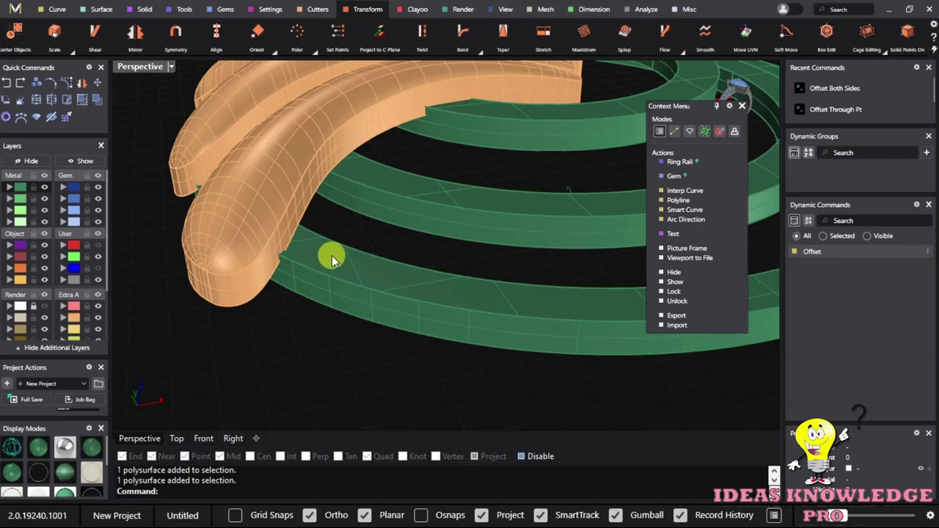
pyautogui.scroll(2, 332, 259)
pyautogui.scroll(1, 293, 259)
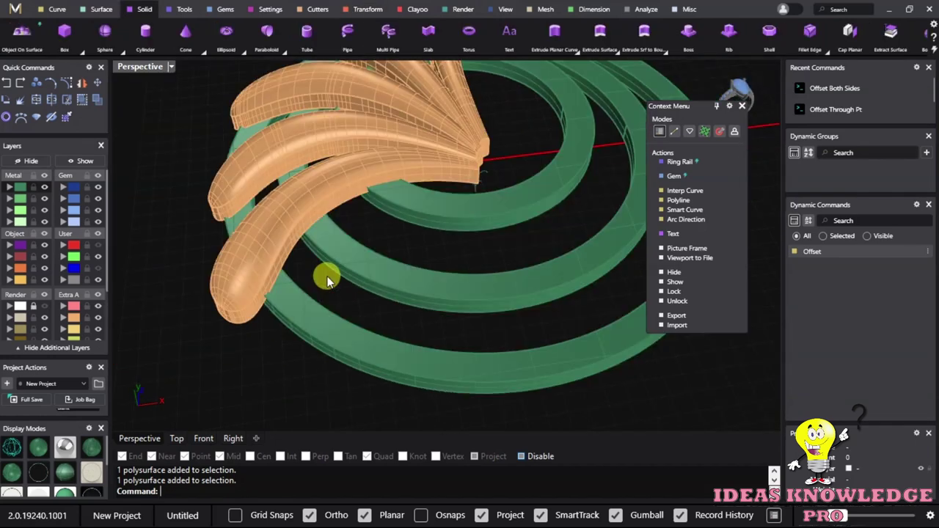
pyautogui.moveTo(328, 278); pyautogui.dragTo(359, 309, button='right')
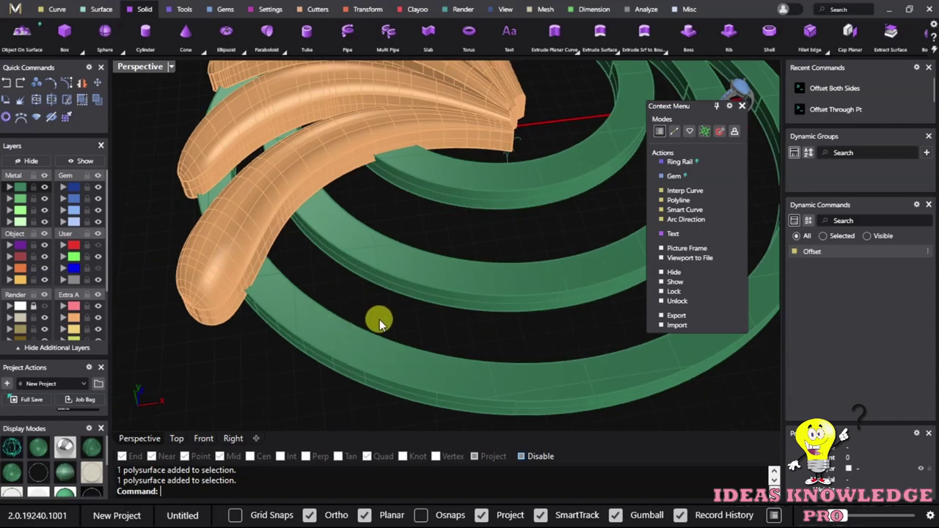
pyautogui.scroll(-3, 335, 301)
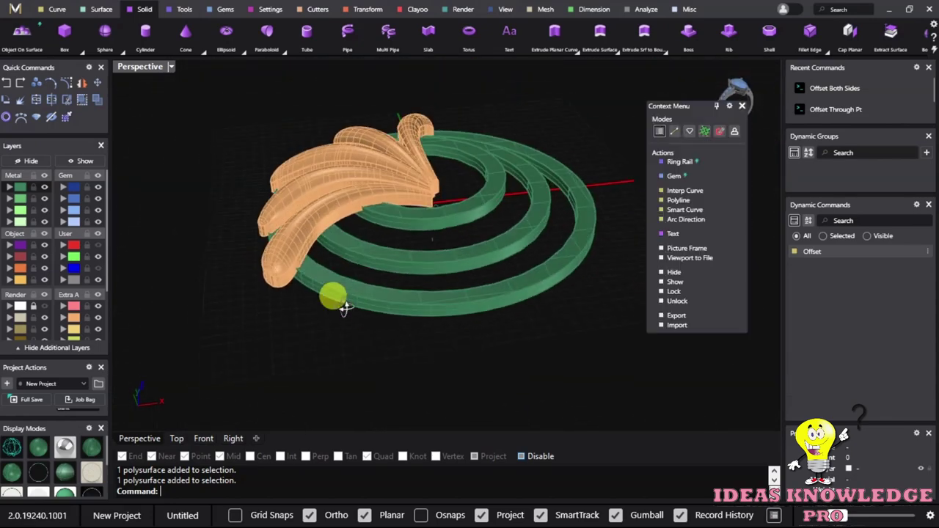
pyautogui.scroll(3, 337, 297)
pyautogui.moveTo(337, 292)
pyautogui.mouseDown(button='right')
pyautogui.moveTo(318, 276)
pyautogui.moveTo(310, 225)
pyautogui.mouseUp(button='right')
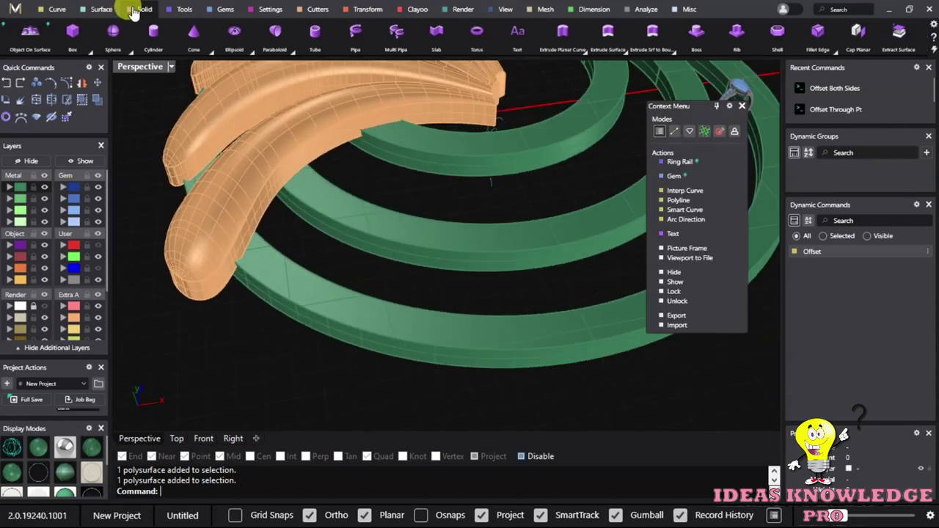
pyautogui.moveTo(473, 180); pyautogui.dragTo(561, 110, button='right')
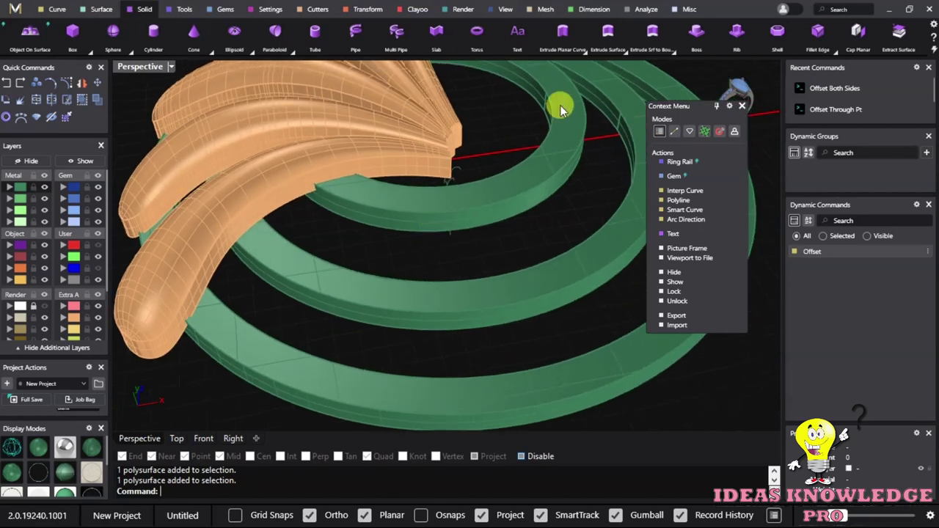
pyautogui.scroll(-1, 880, 52)
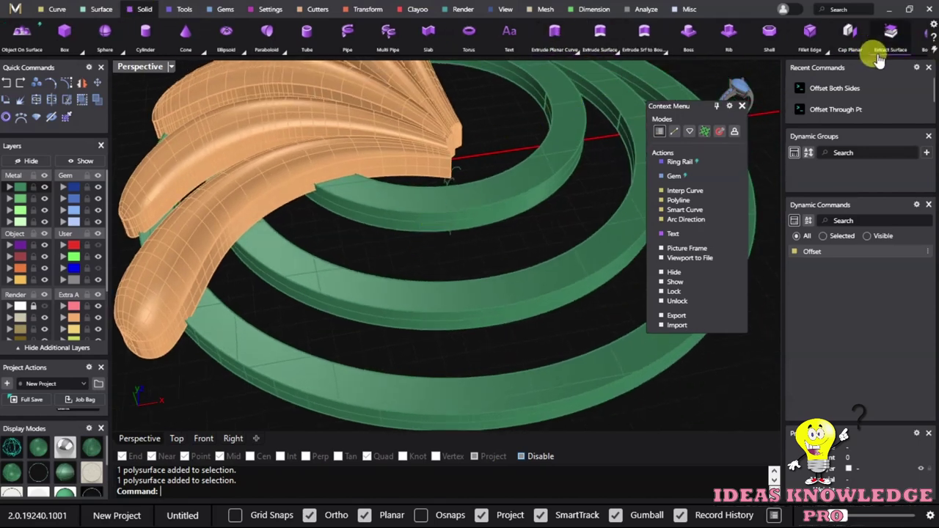
pyautogui.click(889, 35)
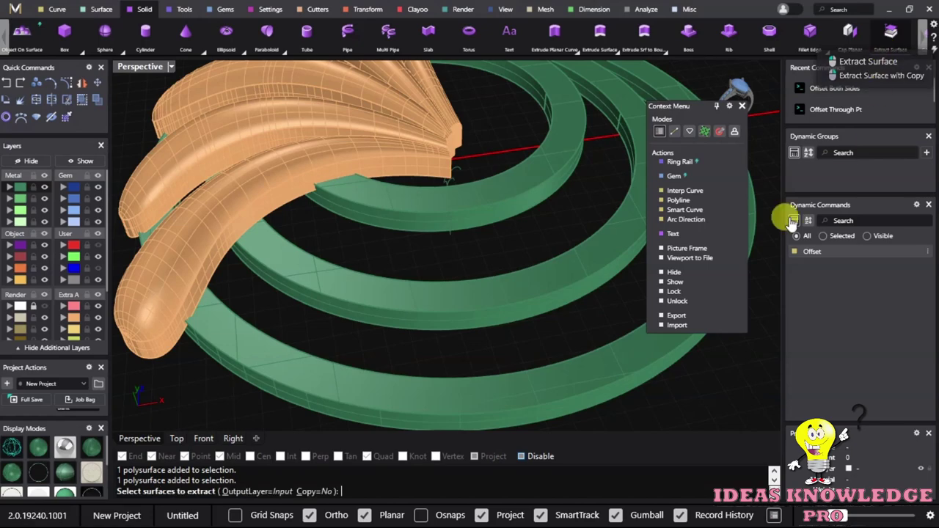
# Extract the front ring's top face, delete its leftover body, and select the flat surface.
pyautogui.scroll(5, 303, 312)
pyautogui.click(248, 323)
pyautogui.click(331, 269)
pyautogui.scroll(-5, 348, 193)
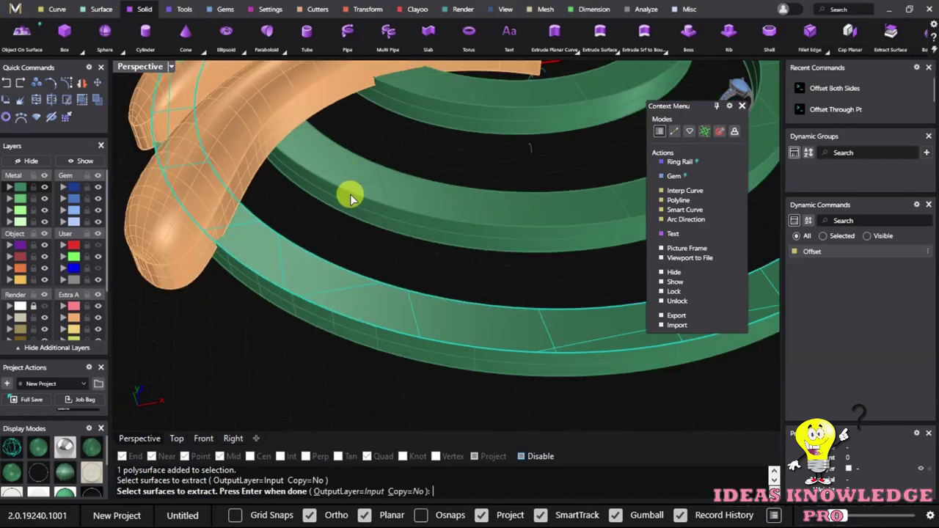
pyautogui.press('Return')
pyautogui.click(323, 287)
pyautogui.press('Delete')
pyautogui.moveTo(321, 286)
pyautogui.mouseDown(button='right')
pyautogui.moveTo(324, 297)
pyautogui.moveTo(335, 283)
pyautogui.moveTo(193, 362)
pyautogui.moveTo(422, 255)
pyautogui.mouseUp(button='right')
pyautogui.click(324, 297)
# Extract the middle and upper rings' top faces and delete the leftover ring body.
pyautogui.scroll(5, 318, 248)
pyautogui.moveTo(318, 247)
pyautogui.mouseDown(button='right')
pyautogui.moveTo(465, 199)
pyautogui.moveTo(465, 154)
pyautogui.moveTo(321, 149)
pyautogui.moveTo(399, 199)
pyautogui.moveTo(392, 335)
pyautogui.mouseUp(button='right')
pyautogui.scroll(-5, 465, 154)
pyautogui.scroll(5, 358, 216)
pyautogui.press('Escape')
pyautogui.scroll(3, 360, 242)
pyautogui.scroll(2, 362, 274)
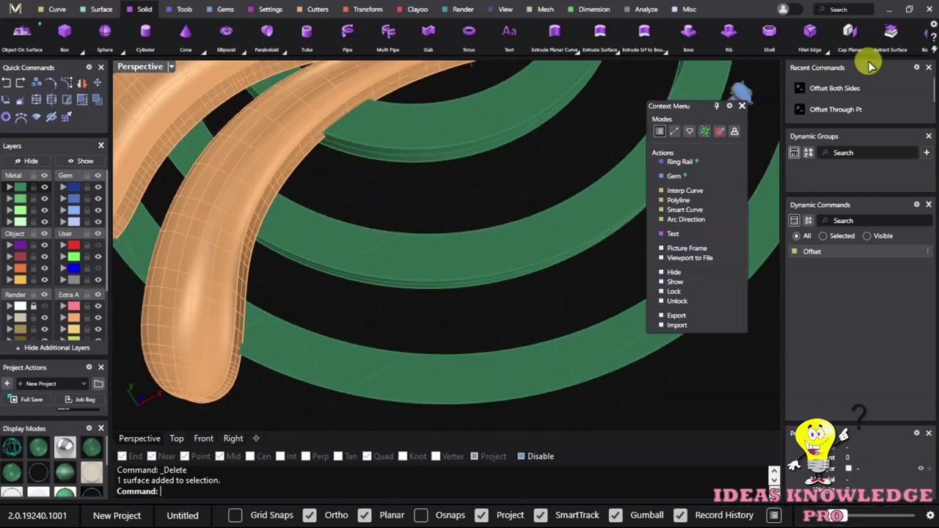
pyautogui.click(402, 270)
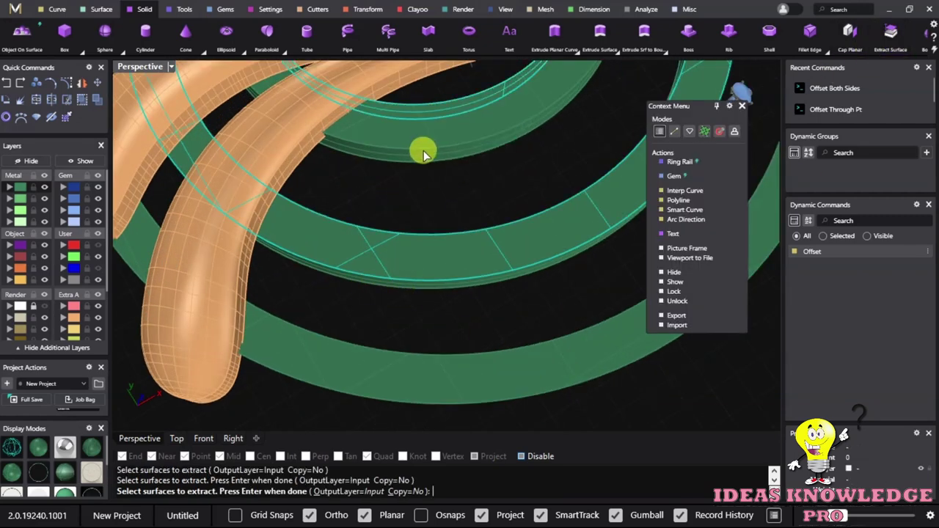
pyautogui.click(418, 132)
pyautogui.moveTo(415, 176)
pyautogui.mouseDown(button='right')
pyautogui.moveTo(419, 105)
pyautogui.moveTo(535, 308)
pyautogui.moveTo(450, 256)
pyautogui.mouseUp(button='right')
pyautogui.moveTo(253, 215)
pyautogui.mouseDown(button='right')
pyautogui.moveTo(404, 188)
pyautogui.moveTo(266, 209)
pyautogui.mouseUp(button='right')
pyautogui.press('Return')
pyautogui.click(311, 199)
pyautogui.press('Delete')
pyautogui.moveTo(203, 218)
pyautogui.mouseDown(button='right')
pyautogui.moveTo(531, 153)
pyautogui.moveTo(470, 201)
pyautogui.moveTo(283, 220)
pyautogui.moveTo(408, 146)
pyautogui.moveTo(360, 279)
pyautogui.mouseUp(button='right')
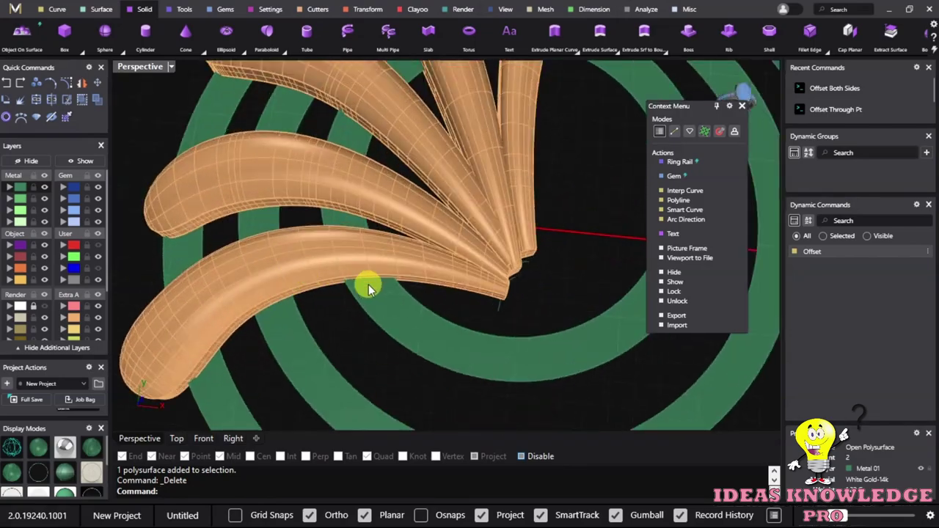
# Select the inner flat ring surface to check the extracted result.
pyautogui.click(374, 276)
pyautogui.scroll(-3, 406, 282)
pyautogui.scroll(5, 440, 289)
pyautogui.press('Escape')
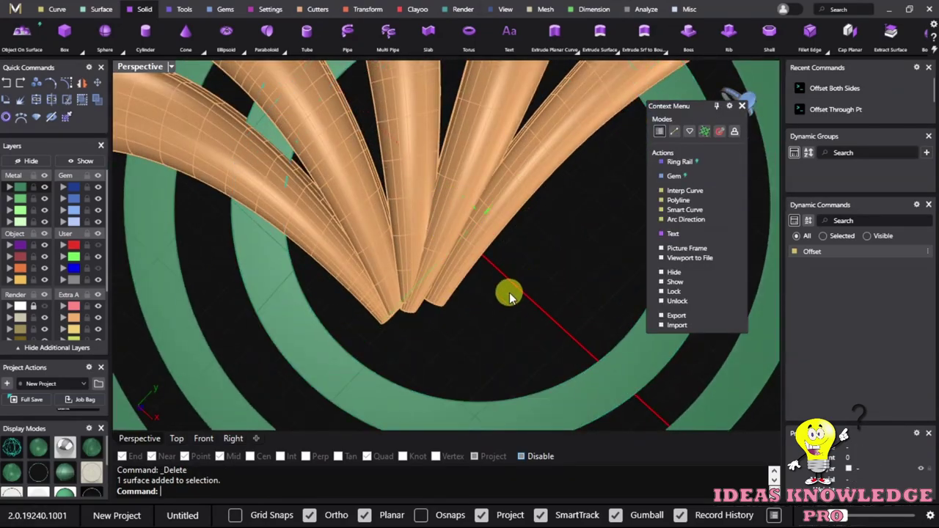
pyautogui.scroll(3, 536, 256)
pyautogui.scroll(3, 501, 215)
pyautogui.scroll(-5, 501, 215)
pyautogui.click(488, 259)
pyautogui.moveTo(489, 260)
pyautogui.mouseDown(button='right')
pyautogui.moveTo(541, 210)
pyautogui.moveTo(522, 264)
pyautogui.mouseUp(button='right')
pyautogui.scroll(2, 519, 264)
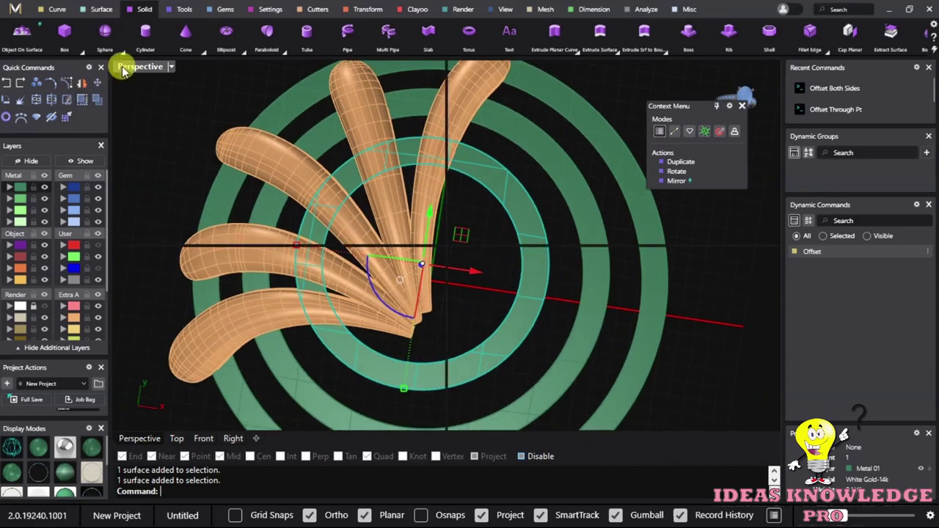
# Maximize the Top view and zoom in on the inner flat ring.
pyautogui.doubleClick(123, 67)
pyautogui.doubleClick(126, 65)
pyautogui.scroll(2, 377, 151)
pyautogui.scroll(-3, 373, 189)
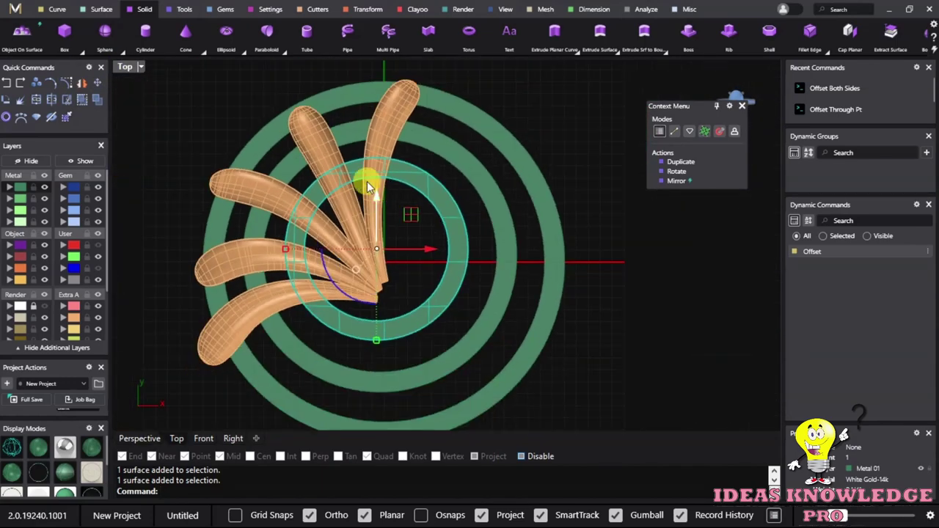
pyautogui.scroll(2, 352, 204)
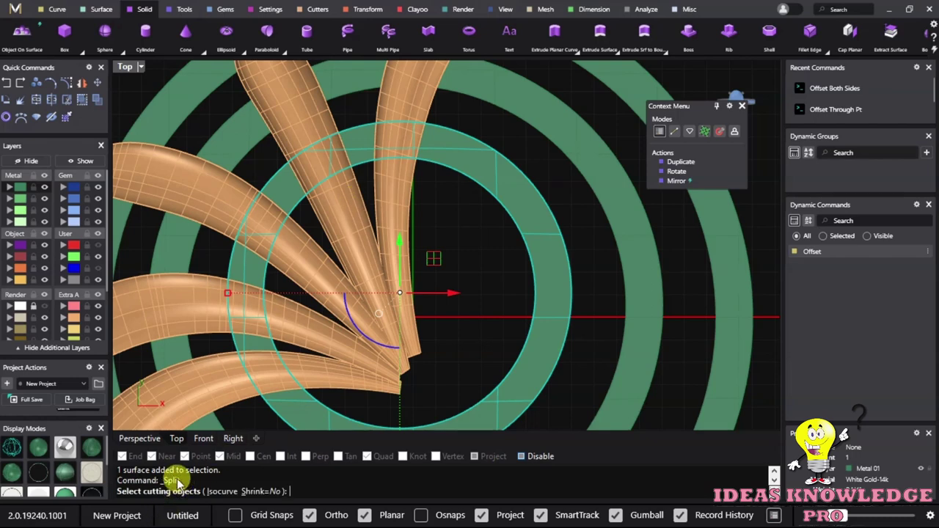
pyautogui.scroll(-1, 417, 193)
pyautogui.scroll(-1, 358, 331)
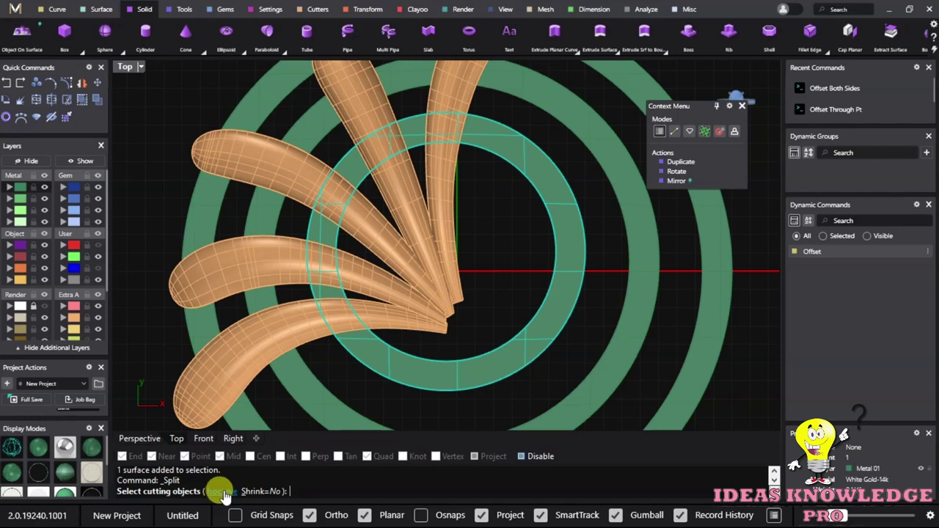
pyautogui.scroll(1, 513, 151)
pyautogui.scroll(2, 499, 121)
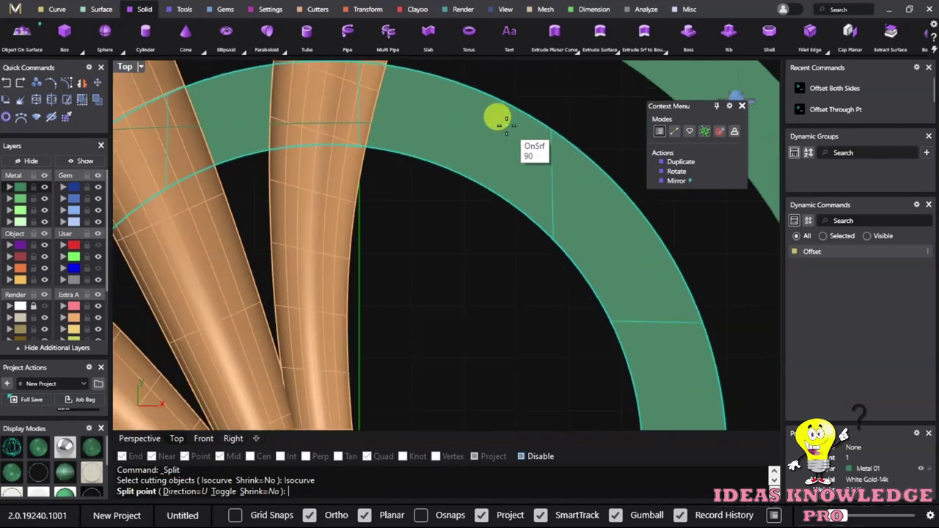
pyautogui.scroll(1, 601, 253)
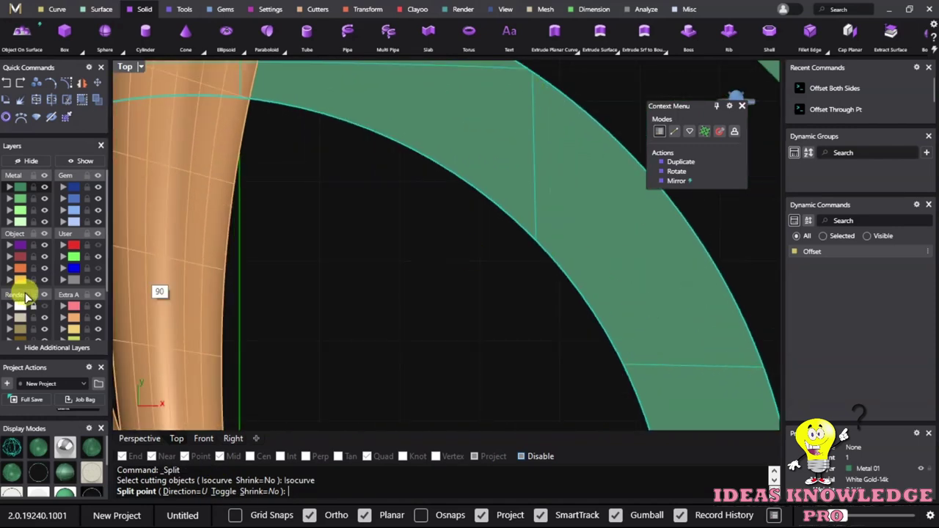
# Split the inner flat ring along an isocurve at its top point, selecting the right half.
pyautogui.click(67, 256)
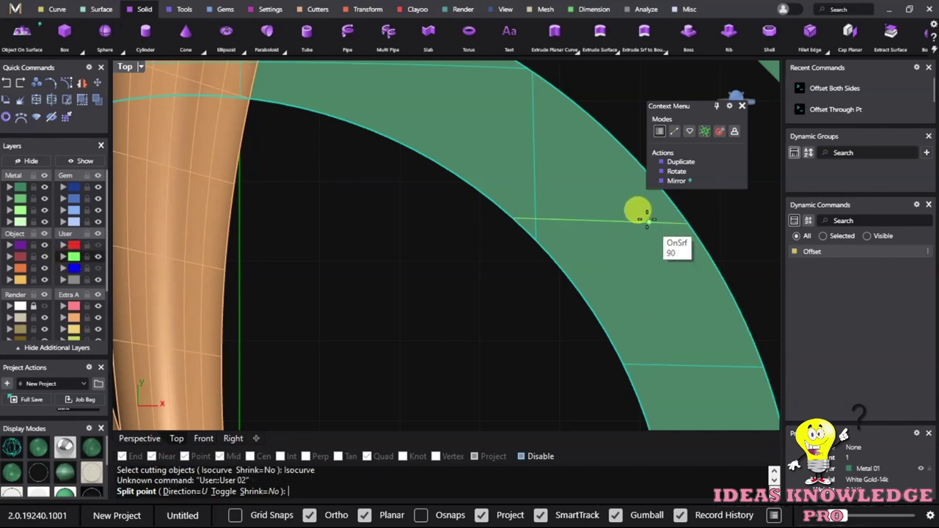
pyautogui.scroll(-2, 388, 114)
pyautogui.scroll(1, 426, 137)
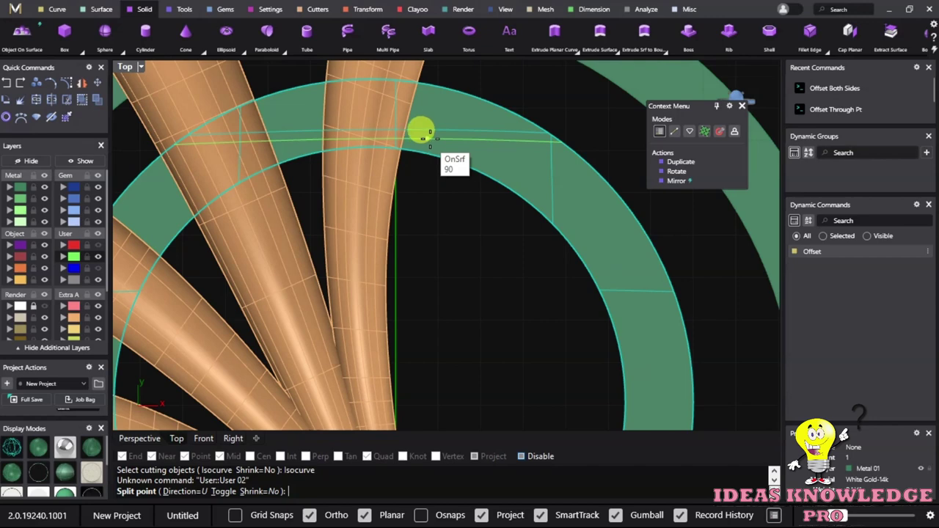
pyautogui.scroll(-2, 373, 273)
pyautogui.scroll(1, 373, 272)
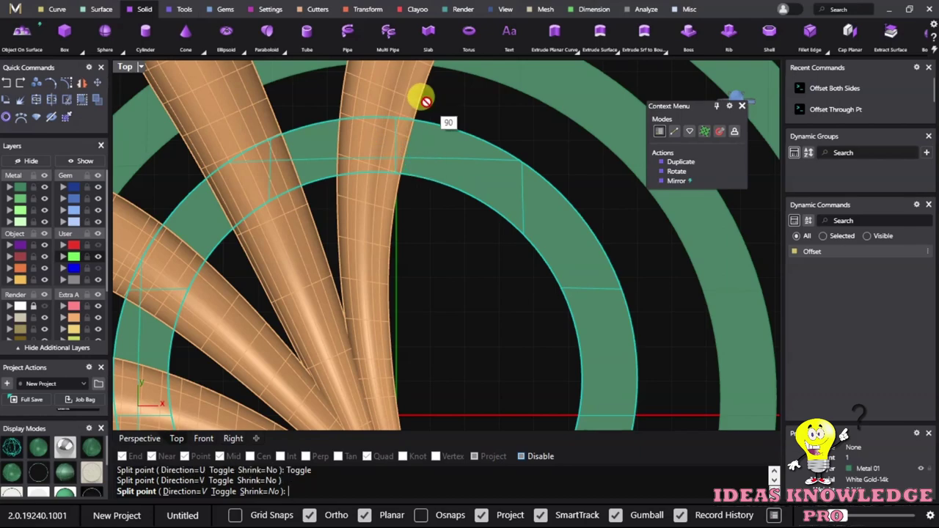
pyautogui.scroll(-1, 420, 96)
pyautogui.scroll(-1, 418, 99)
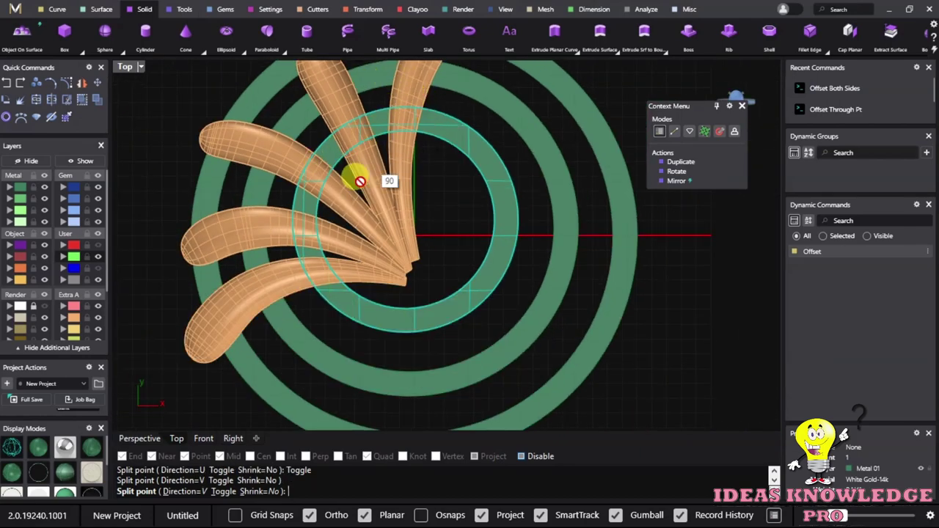
pyautogui.scroll(2, 404, 105)
pyautogui.scroll(-1, 402, 108)
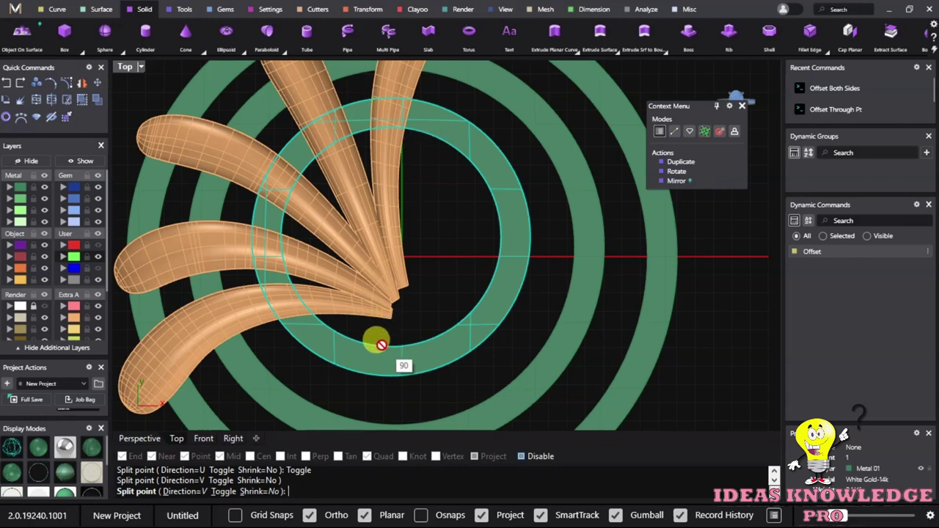
pyautogui.click(391, 106)
pyautogui.click(492, 311)
pyautogui.click(456, 173)
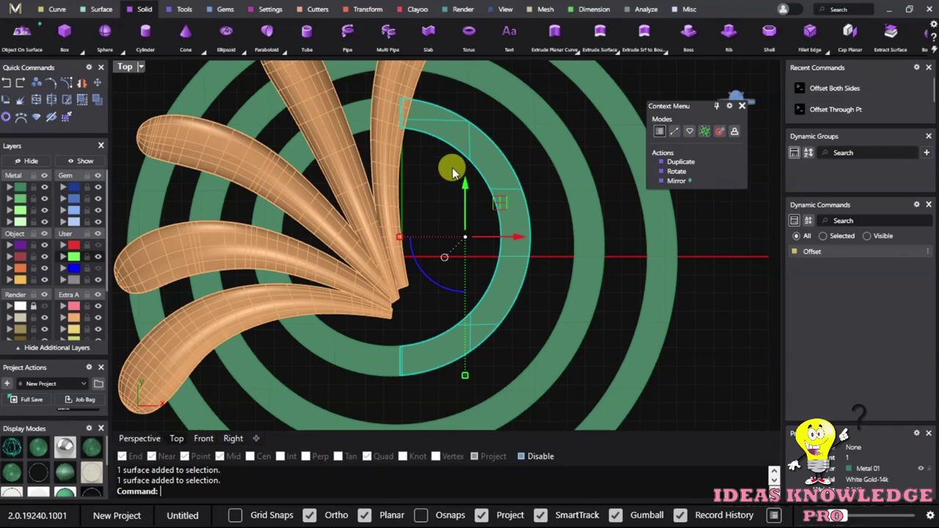
# Undo the split on the inner green ring and clear the selection.
pyautogui.press('Escape')
pyautogui.hotkey('ctrl', 'z')
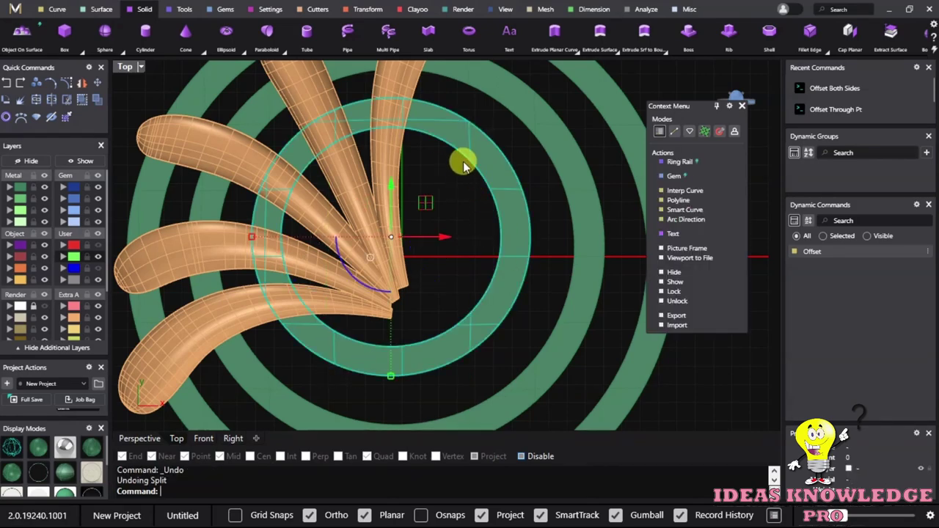
pyautogui.press('Escape')
pyautogui.scroll(3, 435, 132)
pyautogui.scroll(-3, 438, 103)
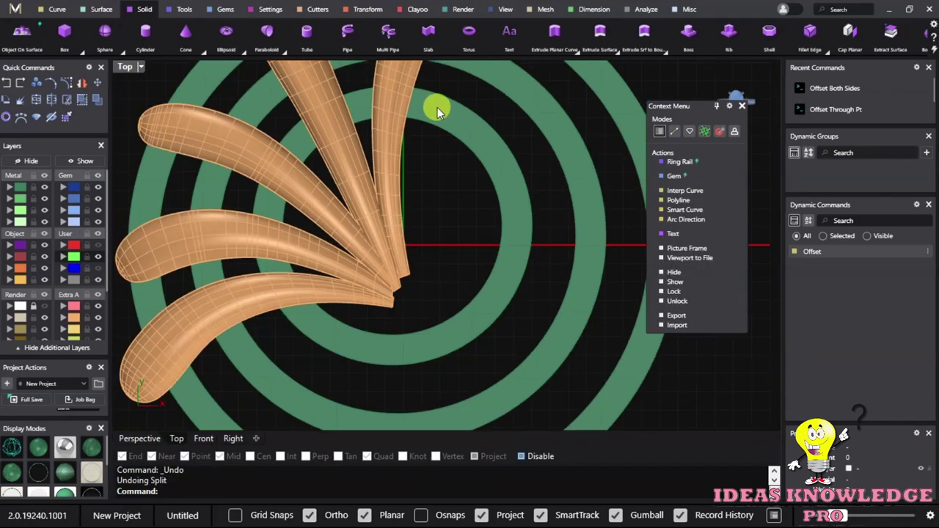
pyautogui.scroll(2, 436, 106)
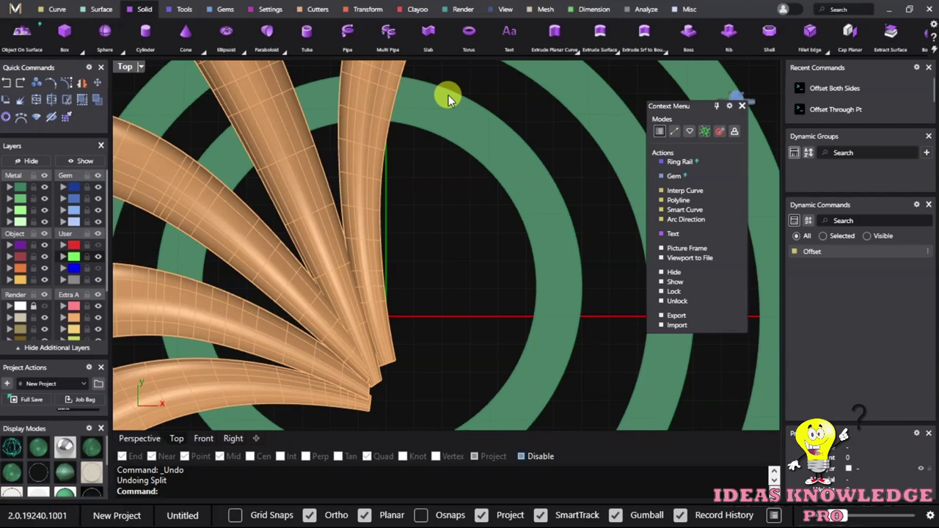
pyautogui.scroll(2, 459, 93)
# Reselect the inner ring to confirm it is whole, deselect it, and show the Curve tools.
pyautogui.click(432, 147)
pyautogui.scroll(2, 368, 145)
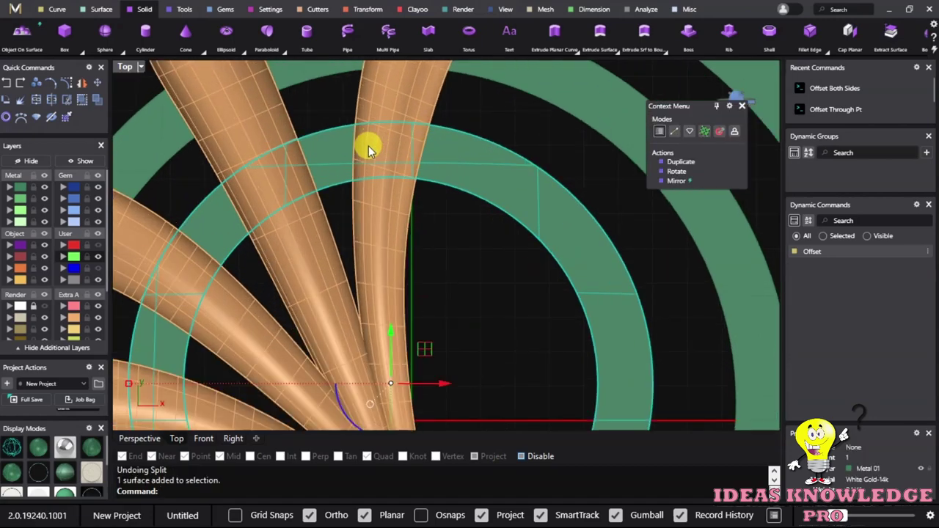
pyautogui.scroll(-3, 368, 145)
pyautogui.scroll(3, 418, 95)
pyautogui.scroll(-1, 418, 157)
pyautogui.scroll(-1, 412, 122)
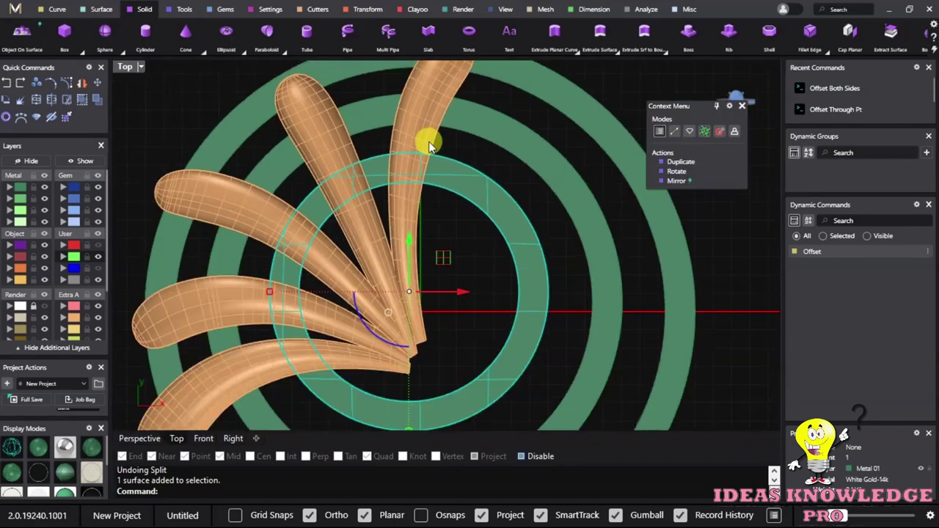
pyautogui.scroll(3, 429, 146)
pyautogui.press('Escape')
pyautogui.scroll(-1, 433, 137)
pyautogui.click(35, 107)
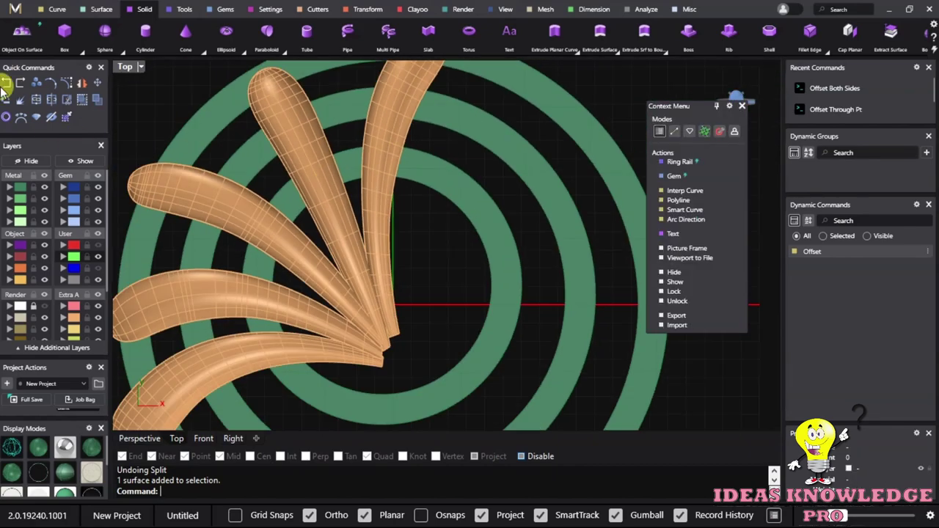
pyautogui.click(57, 9)
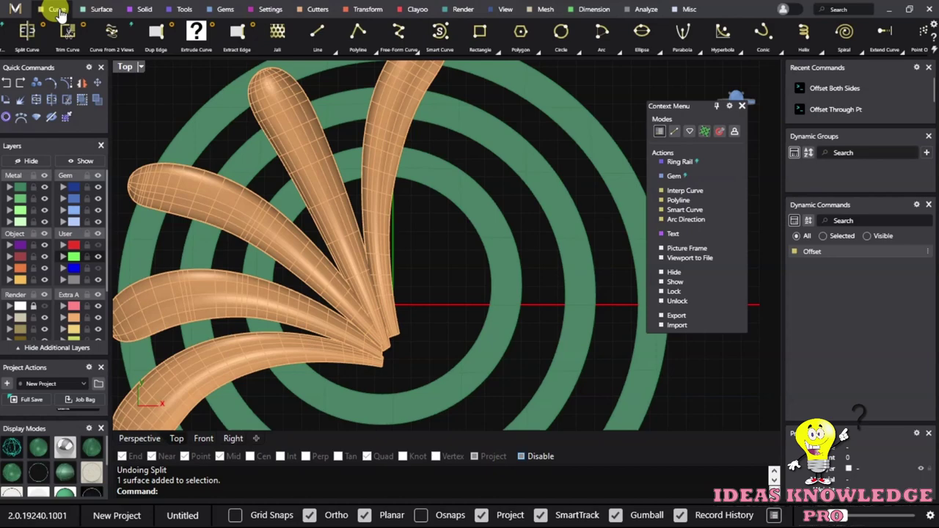
# Start a BothSides line and switch the viewport to Wireframe display.
pyautogui.click(317, 36)
pyautogui.scroll(2, 373, 151)
pyautogui.scroll(3, 380, 217)
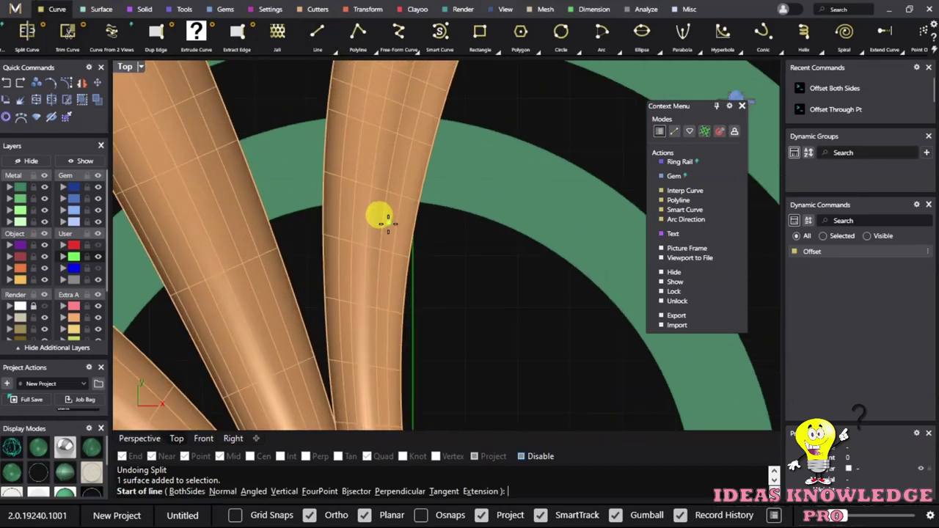
pyautogui.scroll(-2, 372, 189)
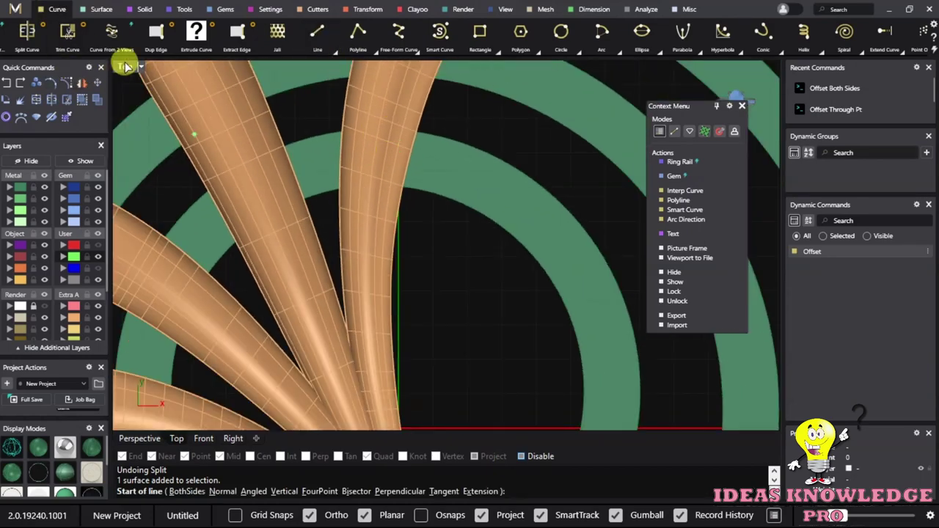
pyautogui.click(126, 66)
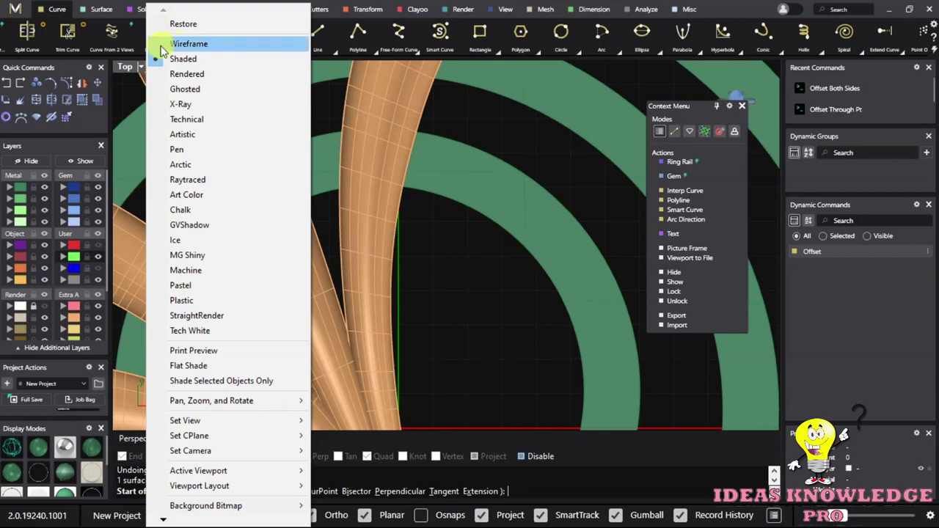
pyautogui.click(188, 44)
pyautogui.scroll(-3, 412, 172)
pyautogui.scroll(2, 411, 147)
pyautogui.scroll(3, 417, 196)
pyautogui.scroll(2, 388, 147)
# Draw the first three cutting lines lengthwise along the petals, across the rings.
pyautogui.click(380, 195)
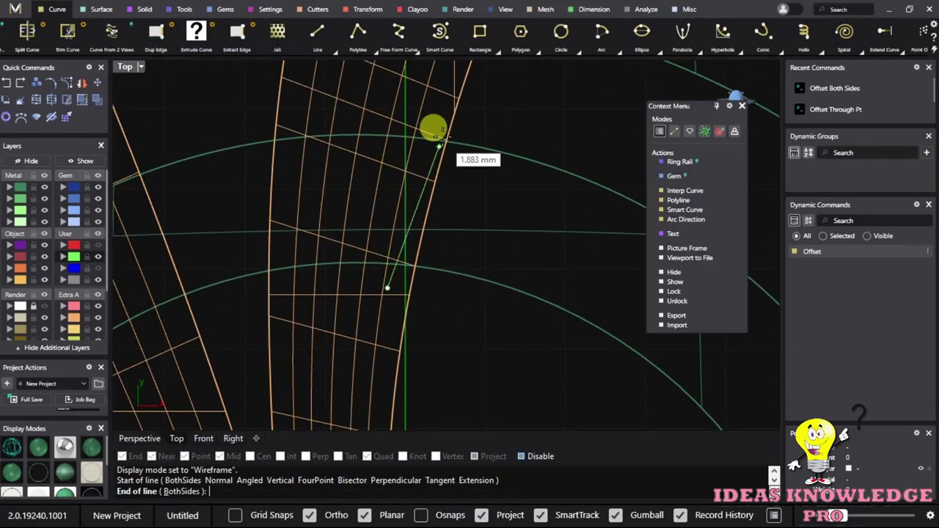
pyautogui.click(442, 99)
pyautogui.scroll(-3, 381, 224)
pyautogui.scroll(-2, 382, 265)
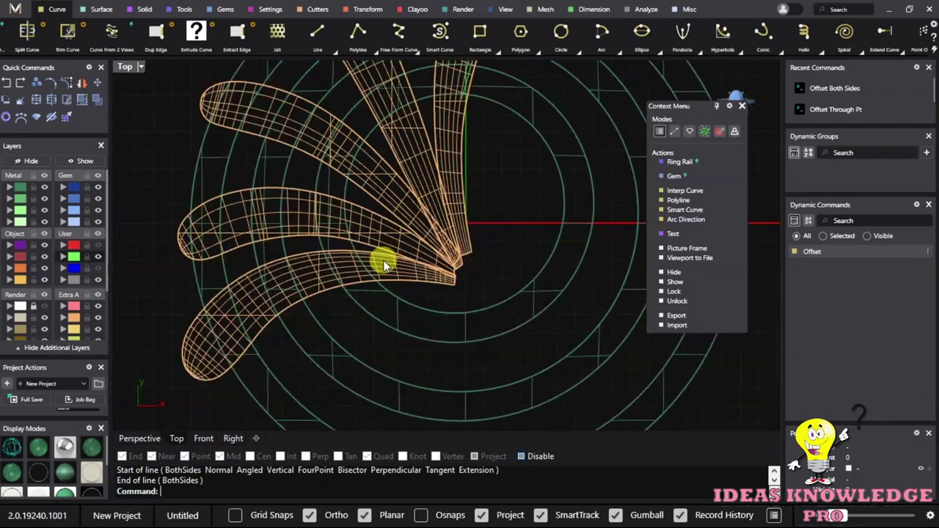
pyautogui.scroll(3, 382, 266)
pyautogui.scroll(-2, 389, 292)
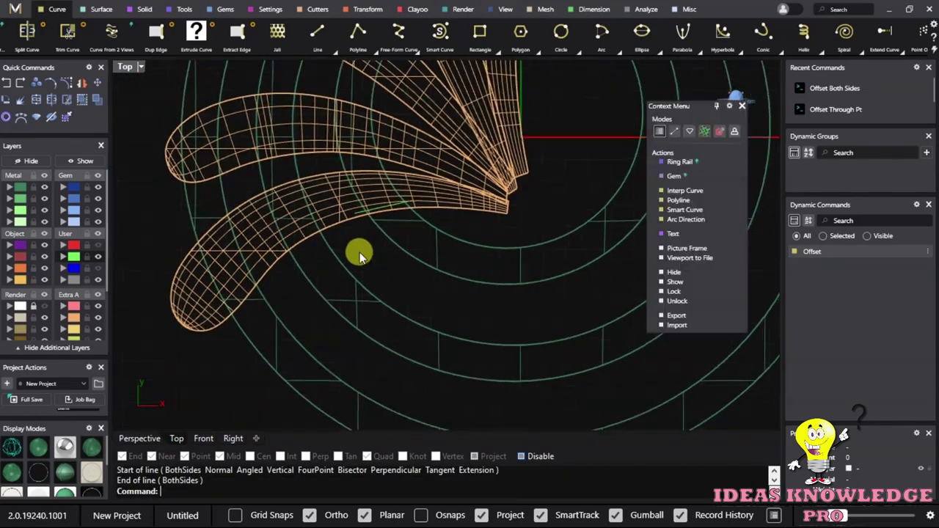
pyautogui.scroll(3, 359, 254)
pyautogui.press('Return')
pyautogui.click(318, 297)
pyautogui.click(440, 226)
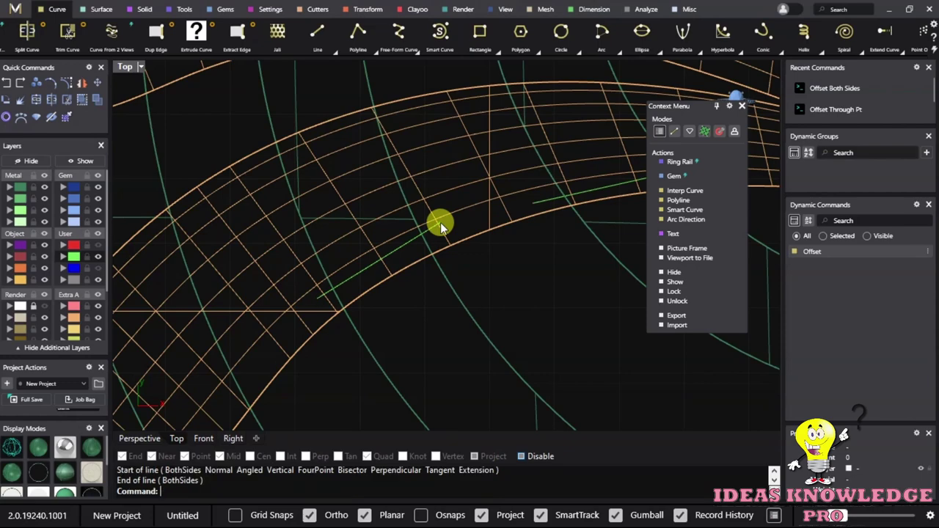
pyautogui.scroll(-3, 440, 222)
pyautogui.scroll(2, 345, 301)
pyautogui.press('Return')
pyautogui.click(314, 266)
pyautogui.click(406, 187)
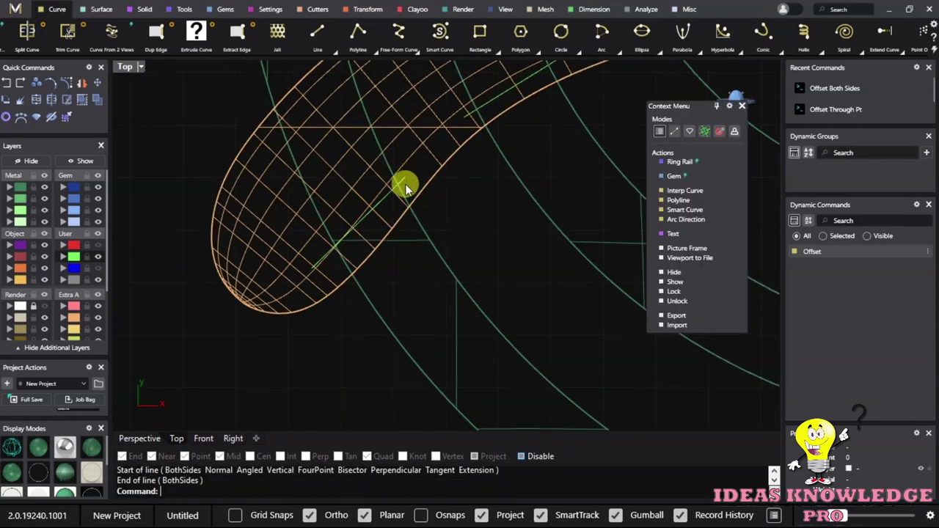
pyautogui.scroll(-2, 380, 360)
pyautogui.scroll(-3, 386, 171)
pyautogui.scroll(3, 450, 145)
pyautogui.scroll(2, 454, 157)
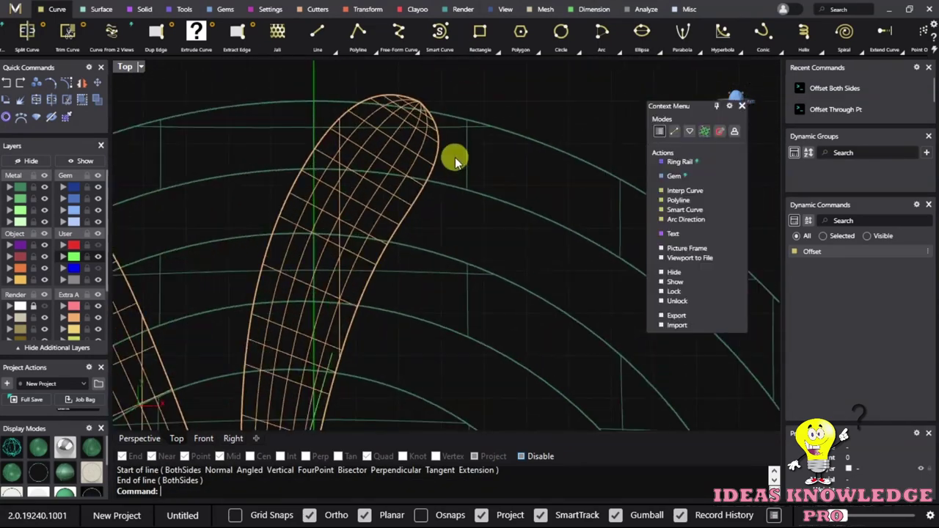
pyautogui.scroll(2, 433, 198)
# Draw two more petal cutting lines, then window-select the three concentric rings.
pyautogui.press('Return')
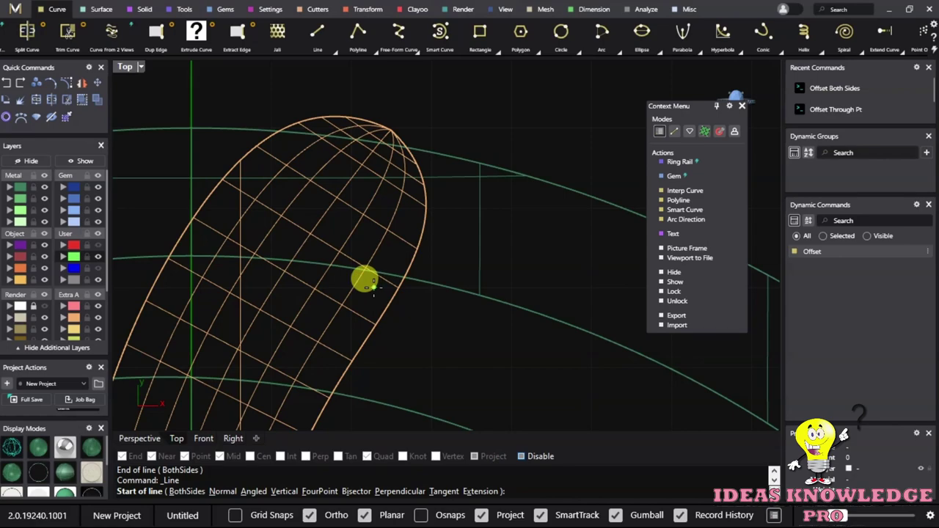
pyautogui.click(373, 286)
pyautogui.click(384, 83)
pyautogui.scroll(-3, 429, 153)
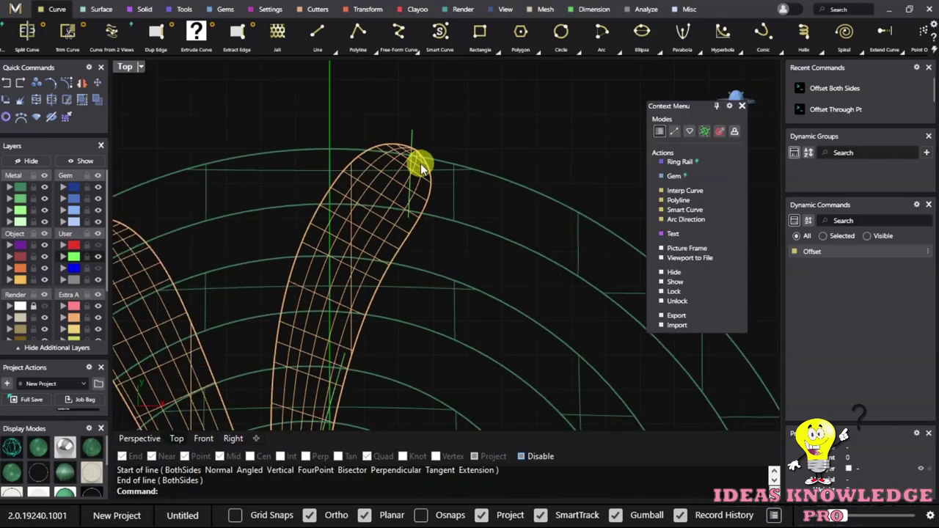
pyautogui.scroll(3, 420, 163)
pyautogui.press('Return')
pyautogui.click(327, 321)
pyautogui.click(440, 69)
pyautogui.scroll(-2, 419, 182)
pyautogui.scroll(-1, 441, 169)
pyautogui.scroll(-3, 442, 169)
pyautogui.scroll(2, 470, 185)
pyautogui.moveTo(544, 147); pyautogui.dragTo(502, 275)
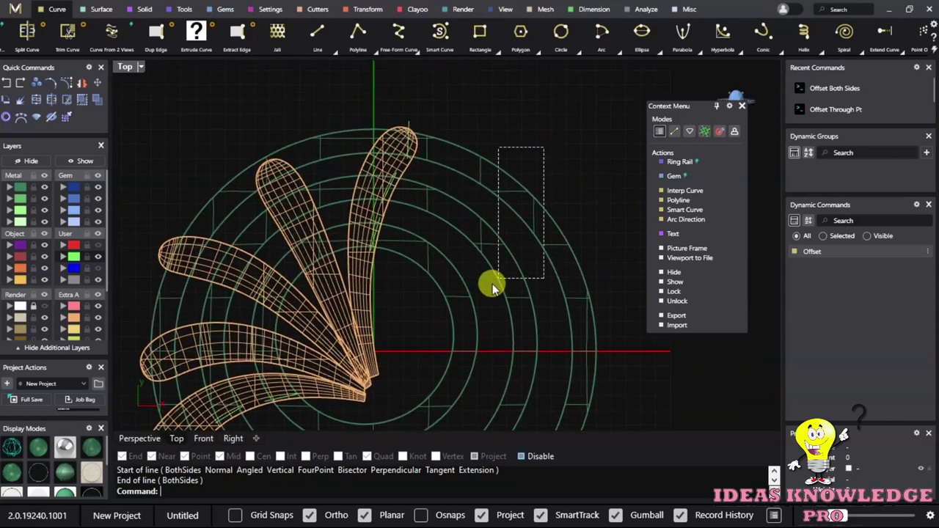
pyautogui.moveTo(432, 301); pyautogui.dragTo(456, 277)
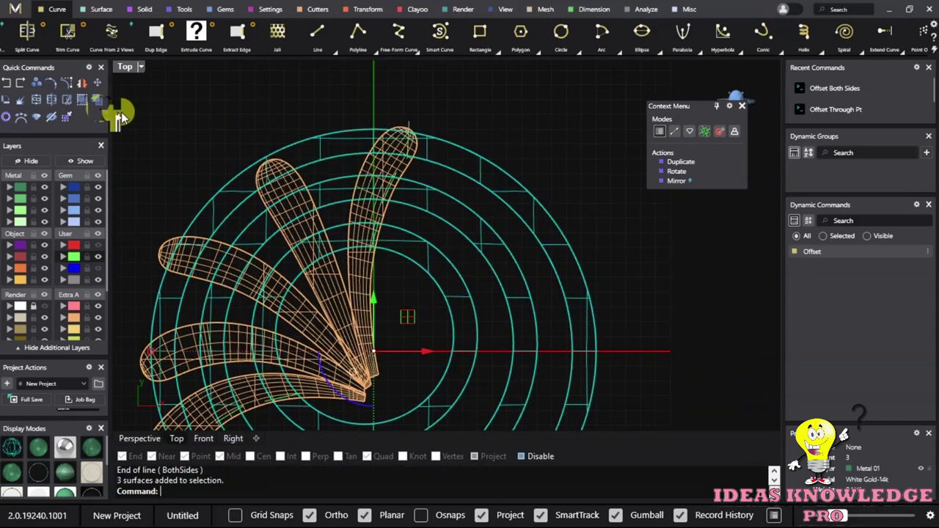
# Split the three selected rings into six pieces using the drawn petal lines as cutters.
pyautogui.click(52, 102)
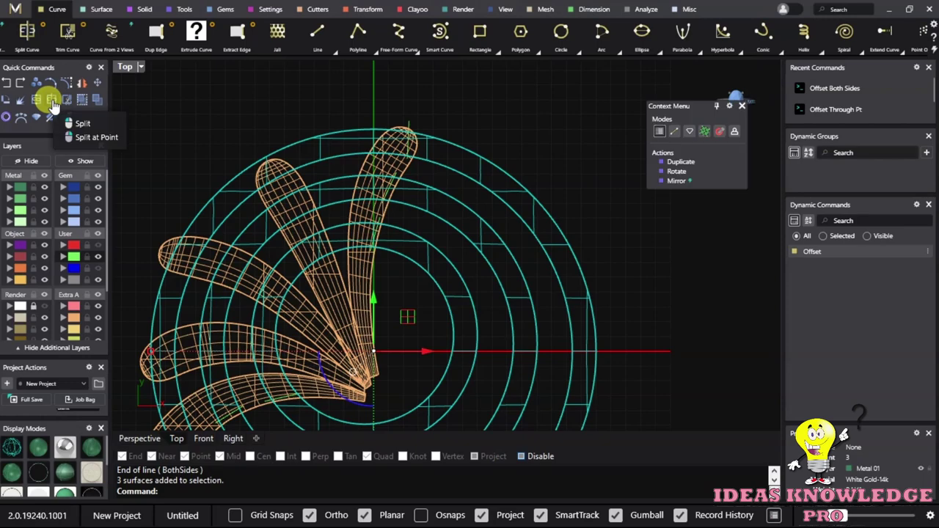
pyautogui.scroll(4, 400, 113)
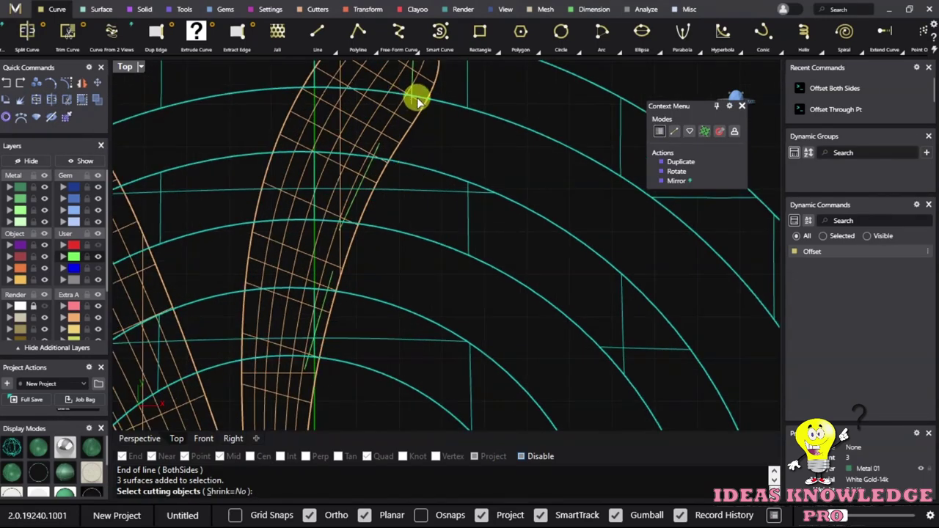
pyautogui.scroll(2, 417, 104)
pyautogui.scroll(-5, 362, 158)
pyautogui.scroll(2, 328, 260)
pyautogui.scroll(3, 370, 187)
pyautogui.scroll(-2, 367, 167)
pyautogui.scroll(-3, 363, 147)
pyautogui.scroll(3, 325, 262)
pyautogui.scroll(2, 318, 211)
pyautogui.scroll(-2, 198, 253)
pyautogui.scroll(1, 207, 265)
pyautogui.scroll(-2, 208, 268)
pyautogui.scroll(1, 381, 220)
pyautogui.scroll(3, 383, 213)
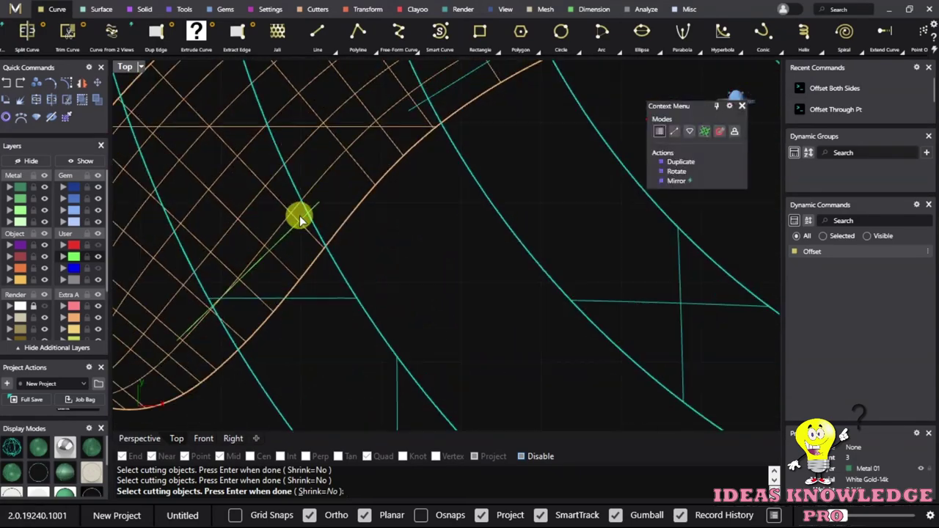
pyautogui.press('Return')
pyautogui.scroll(-2, 317, 209)
pyautogui.scroll(-2, 318, 228)
pyautogui.scroll(-1, 318, 234)
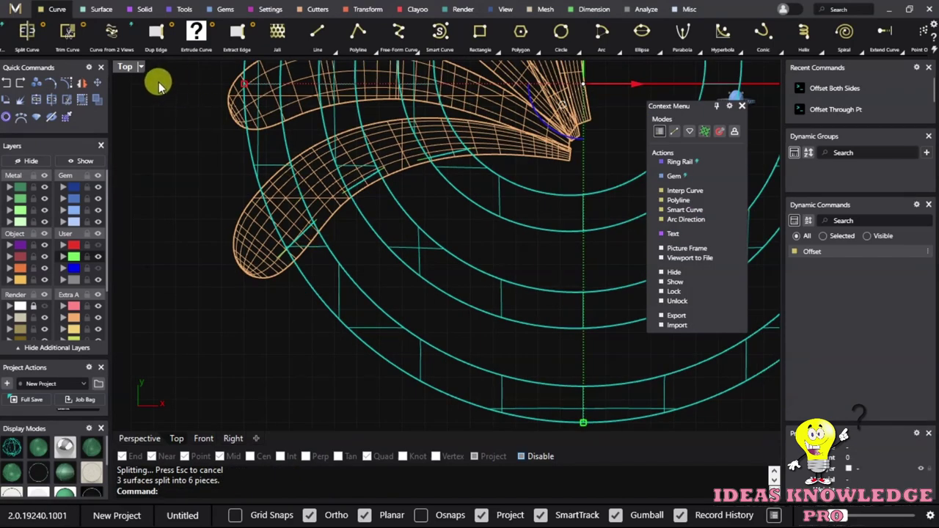
pyautogui.scroll(2, 317, 219)
pyautogui.click(129, 70)
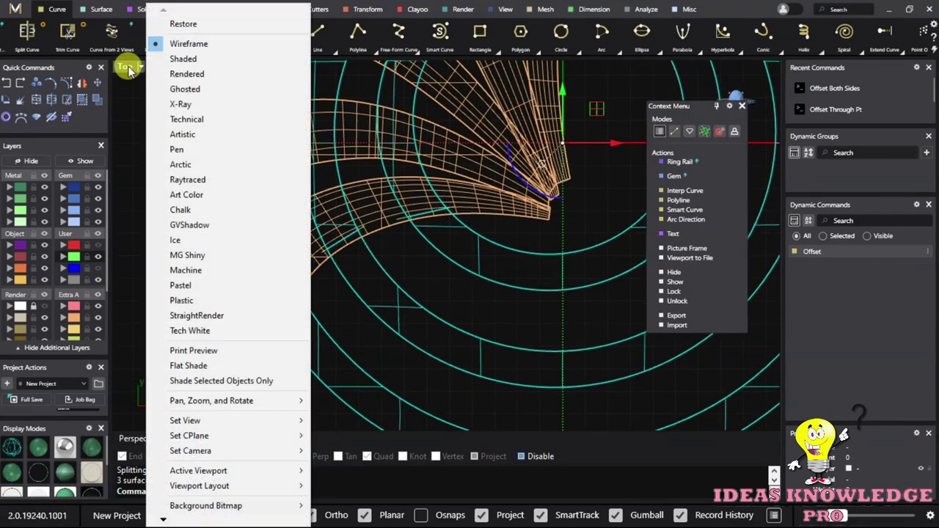
# Return to shaded display and delete the ring pieces hidden beneath the petal fan.
pyautogui.click(183, 58)
pyautogui.scroll(-2, 384, 225)
pyautogui.scroll(1, 236, 272)
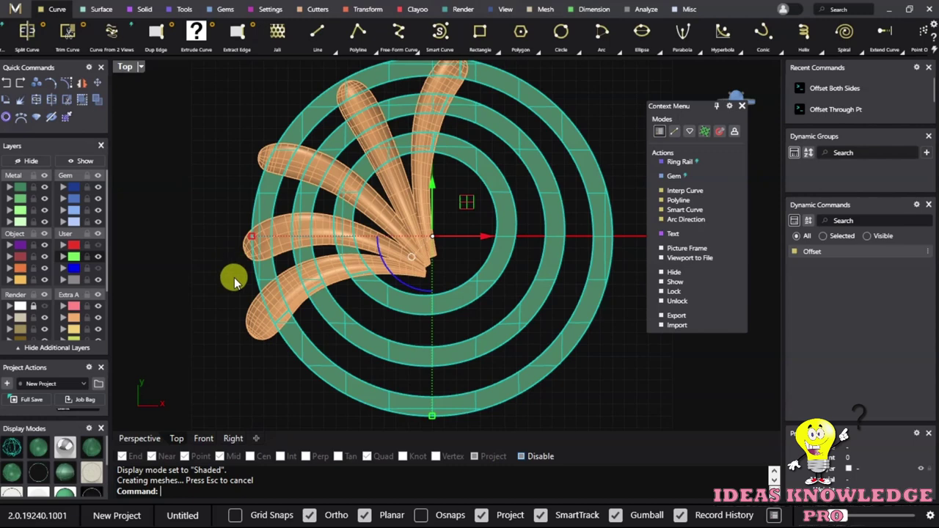
pyautogui.scroll(2, 285, 270)
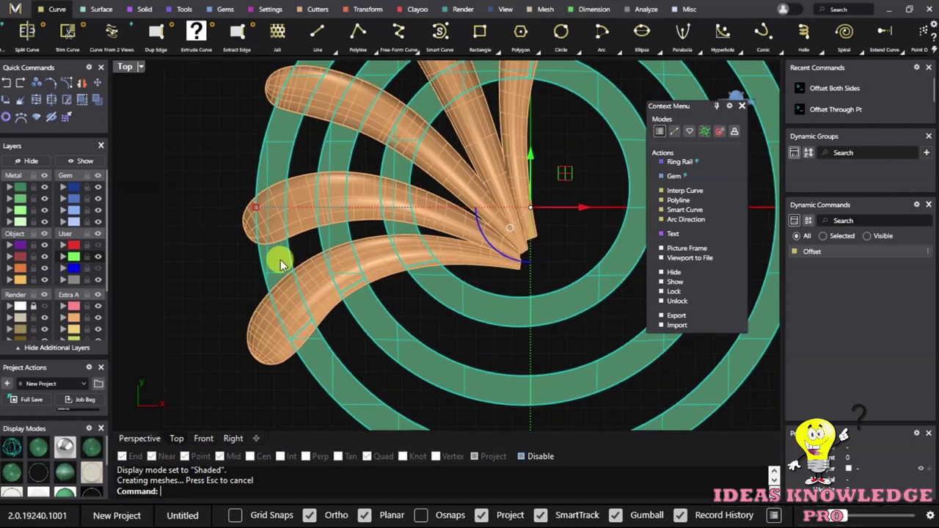
pyautogui.scroll(2, 301, 298)
pyautogui.scroll(-2, 291, 292)
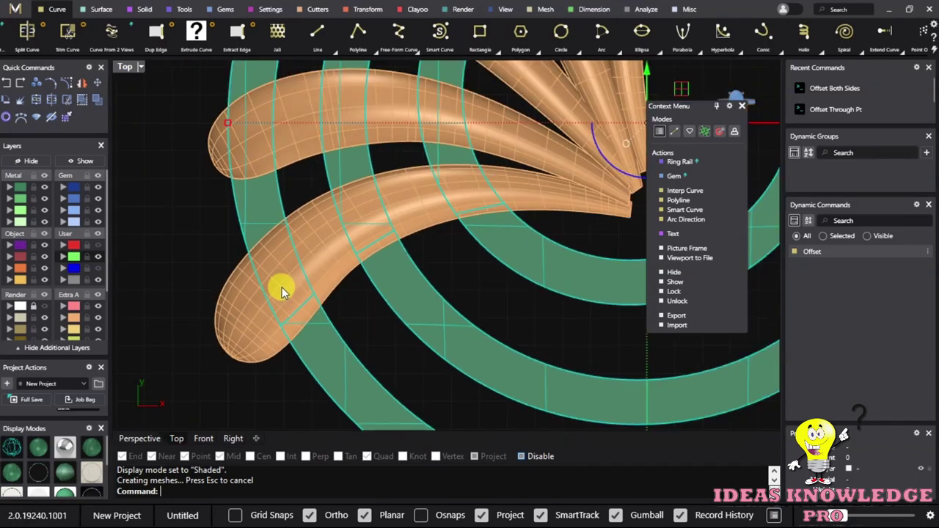
pyautogui.scroll(-2, 286, 283)
pyautogui.scroll(3, 275, 242)
pyautogui.click(303, 213)
pyautogui.scroll(-2, 315, 250)
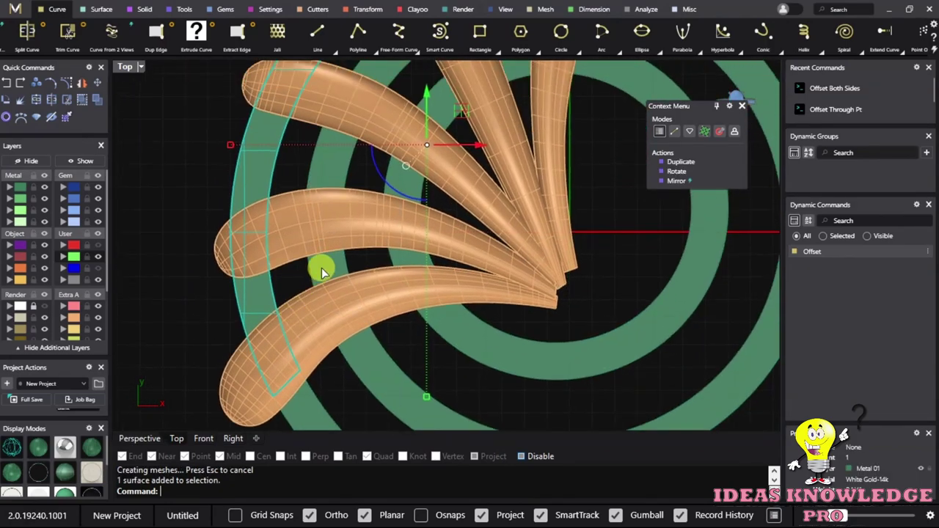
pyautogui.press('Delete')
pyautogui.scroll(2, 360, 235)
pyautogui.click(400, 209)
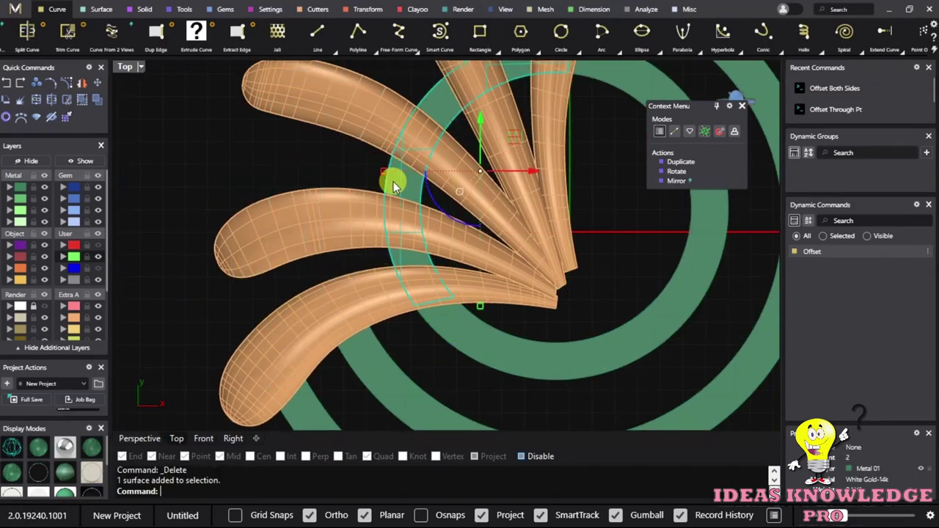
pyautogui.scroll(-3, 396, 190)
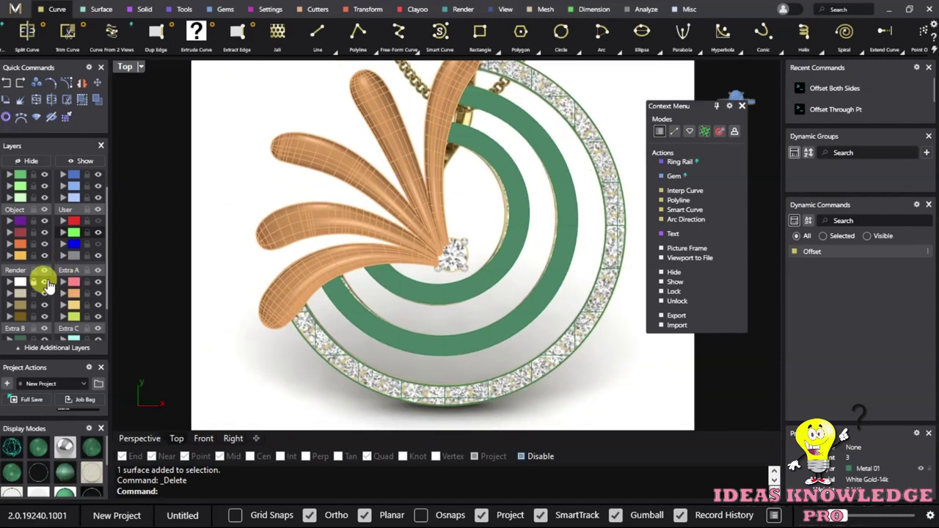
pyautogui.scroll(3, 407, 174)
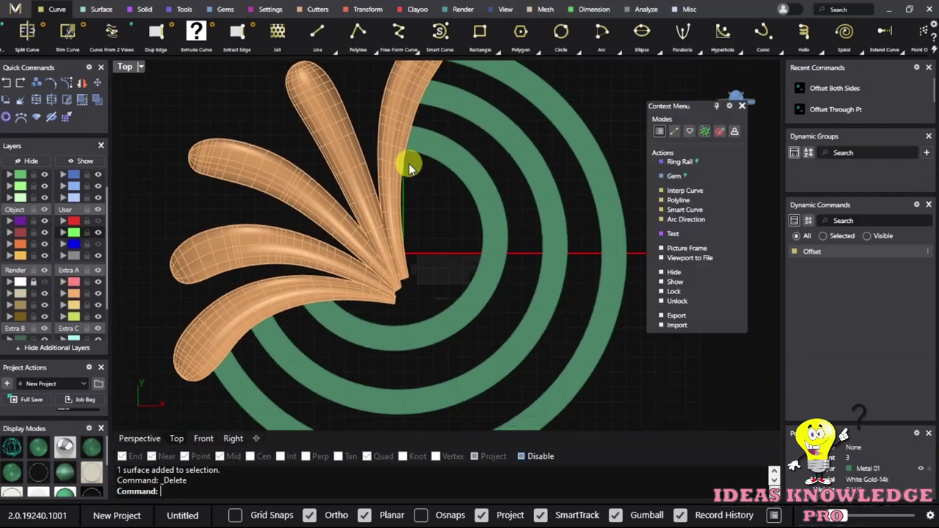
pyautogui.scroll(-2, 411, 174)
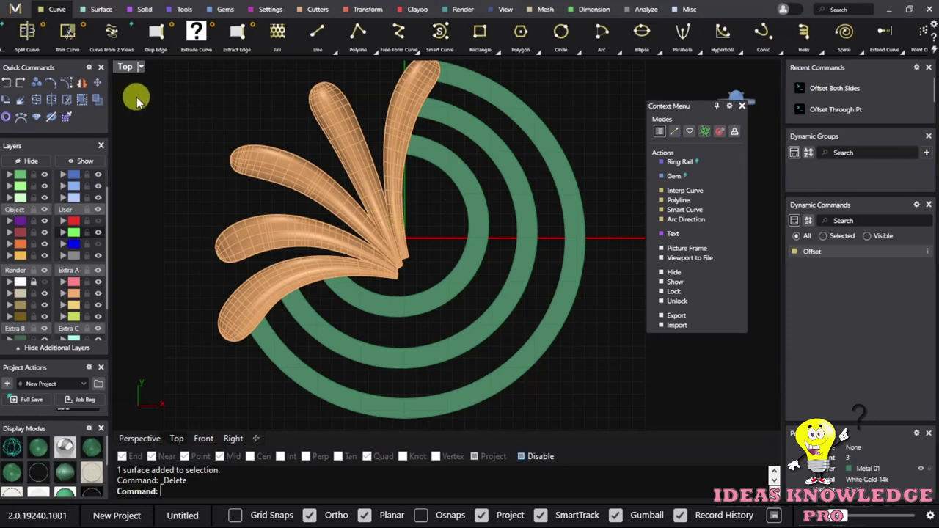
# Maximize the Perspective view, orbit to a tilted angle, and select the three green rings.
pyautogui.doubleClick(126, 70)
pyautogui.doubleClick(476, 64)
pyautogui.moveTo(377, 184)
pyautogui.mouseDown(button='right')
pyautogui.moveTo(493, 143)
pyautogui.moveTo(469, 215)
pyautogui.mouseUp(button='right')
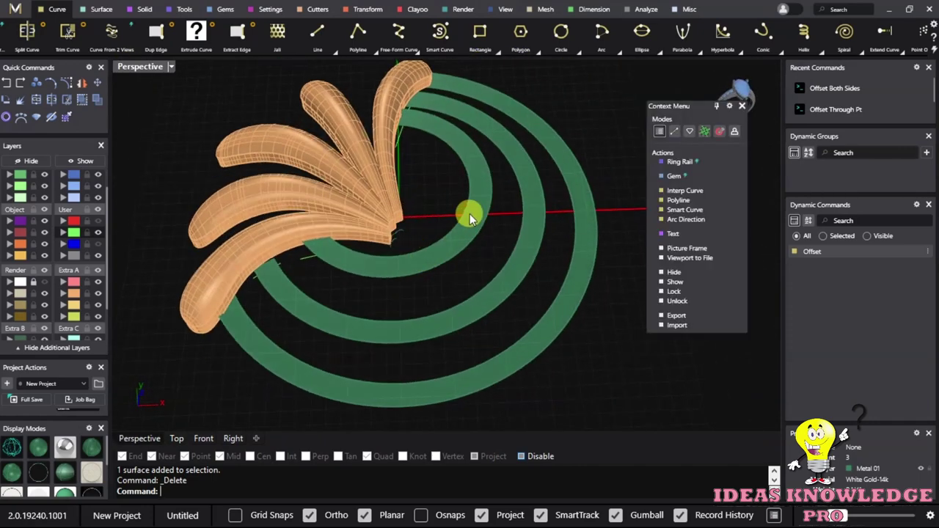
pyautogui.click(470, 215)
pyautogui.keyDown('shift'); pyautogui.click(546, 229); pyautogui.keyUp('shift')
pyautogui.keyDown('shift'); pyautogui.click(573, 175); pyautogui.keyUp('shift')
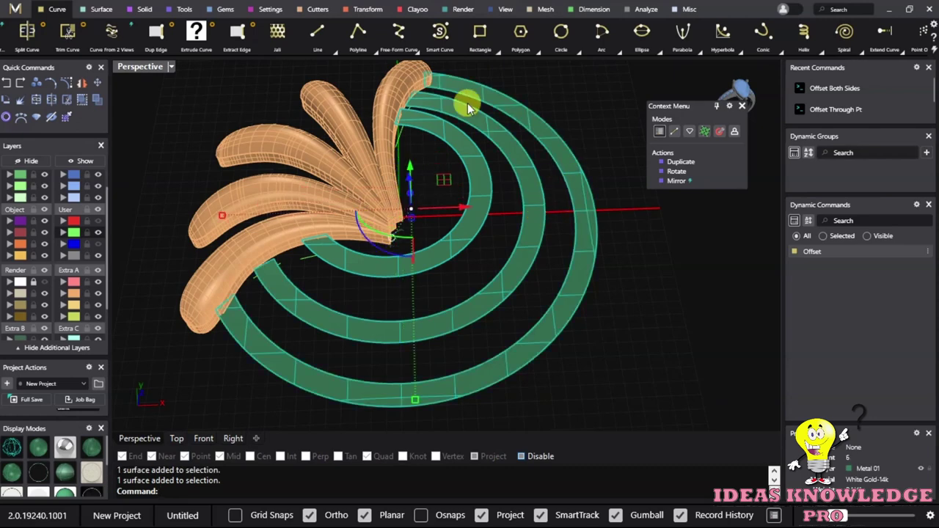
pyautogui.click(142, 11)
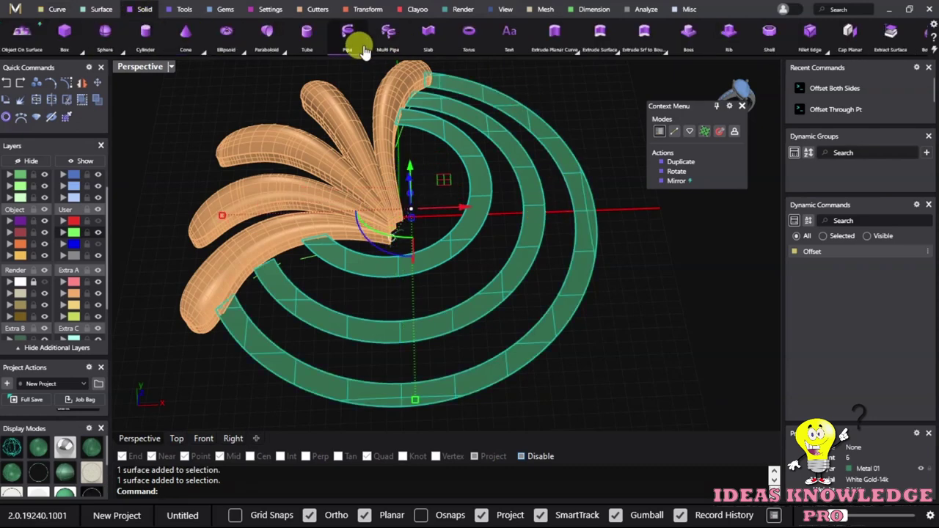
# Extrude the three ring surfaces 1.1 mm into solids and delete the original surfaces.
pyautogui.click(591, 46)
pyautogui.moveTo(345, 226)
pyautogui.mouseDown(button='right')
pyautogui.moveTo(373, 159)
pyautogui.moveTo(264, 294)
pyautogui.mouseUp(button='right')
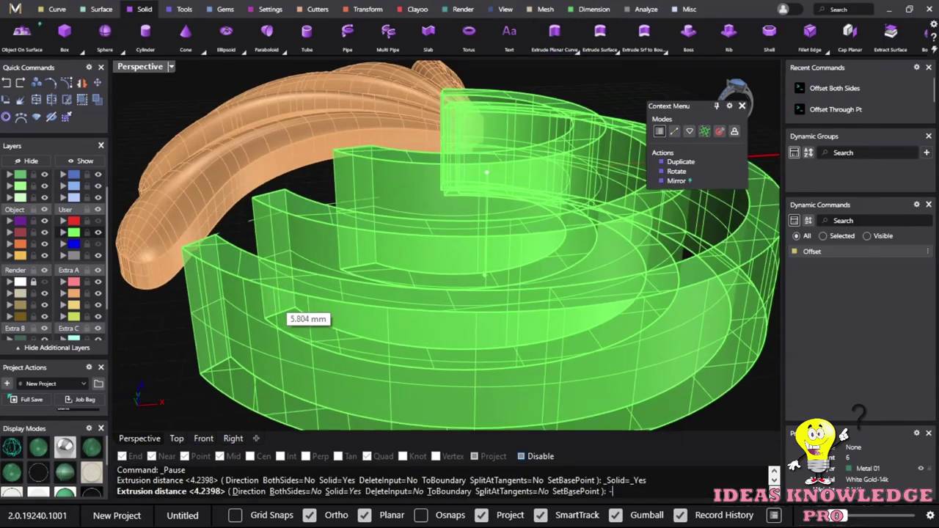
pyautogui.write('-1.')
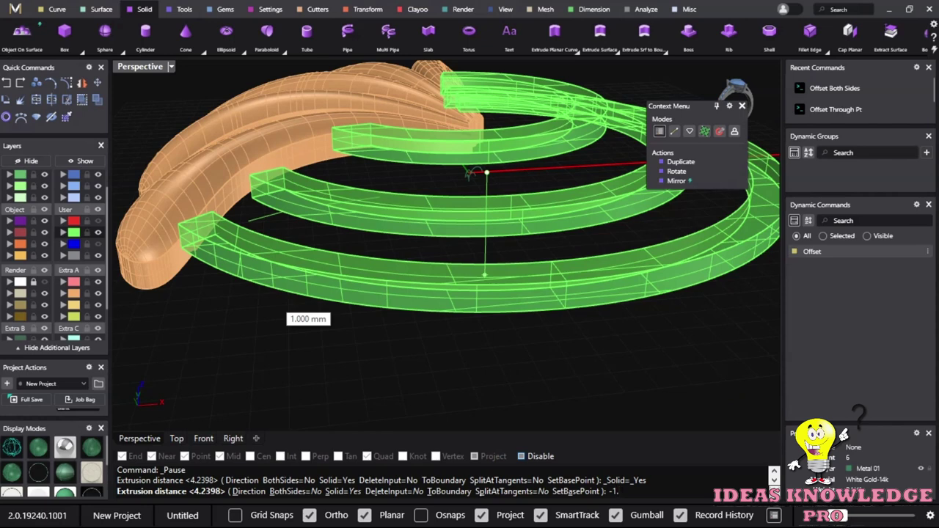
pyautogui.press('BackSpace')
pyautogui.write('1.')
pyautogui.press('Return')
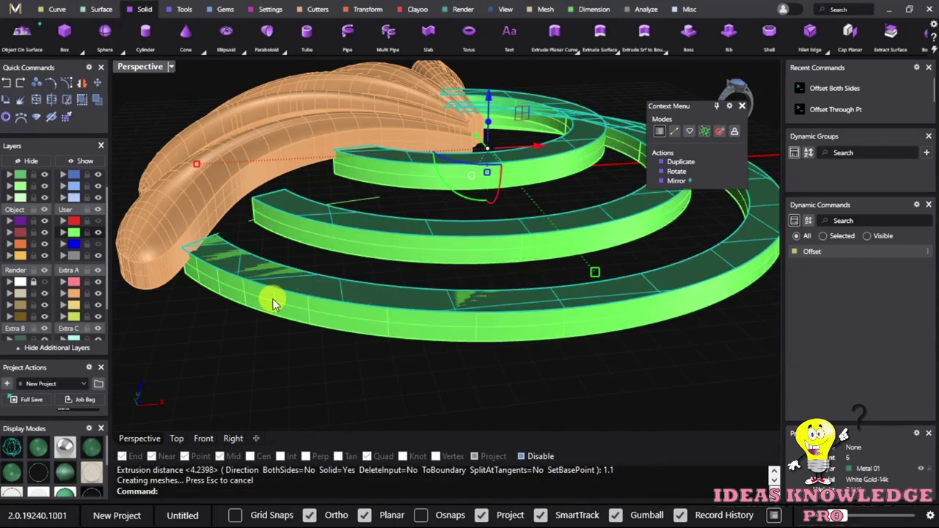
pyautogui.press('Delete')
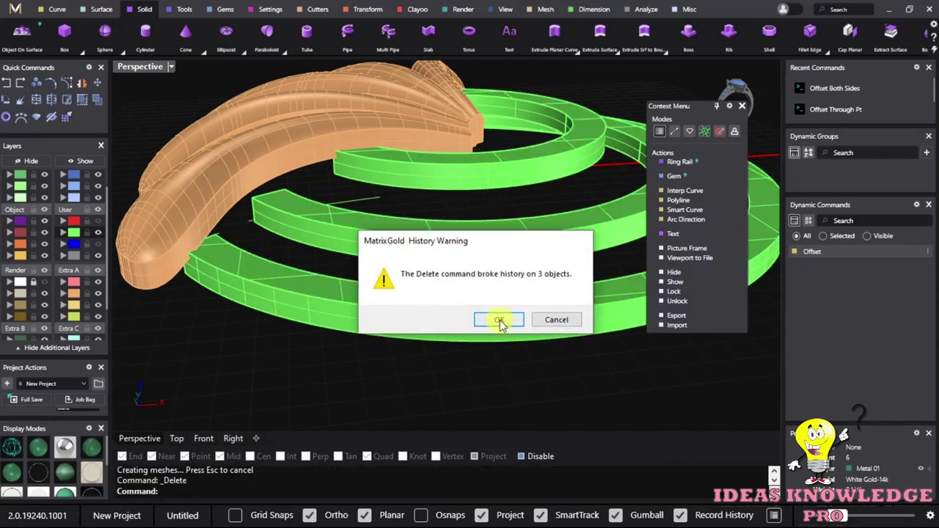
pyautogui.click(499, 319)
# Window-select and delete the five leftover cutting curves.
pyautogui.moveTo(392, 325)
pyautogui.mouseDown(button='right')
pyautogui.moveTo(247, 277)
pyautogui.moveTo(390, 215)
pyautogui.moveTo(524, 275)
pyautogui.moveTo(486, 98)
pyautogui.moveTo(184, 109)
pyautogui.moveTo(179, 245)
pyautogui.moveTo(475, 247)
pyautogui.moveTo(649, 266)
pyautogui.moveTo(678, 387)
pyautogui.moveTo(519, 94)
pyautogui.moveTo(280, 374)
pyautogui.moveTo(388, 178)
pyautogui.mouseUp(button='right')
pyautogui.scroll(5, 366, 237)
pyautogui.moveTo(367, 237); pyautogui.dragTo(478, 199, button='right')
pyautogui.scroll(2, 490, 231)
pyautogui.moveTo(482, 217); pyautogui.dragTo(391, 296)
pyautogui.scroll(-3, 444, 256)
pyautogui.press('Delete')
pyautogui.moveTo(438, 252)
pyautogui.mouseDown(button='right')
pyautogui.moveTo(446, 225)
pyautogui.moveTo(541, 161)
pyautogui.moveTo(738, 125)
pyautogui.moveTo(748, 244)
pyautogui.moveTo(613, 381)
pyautogui.moveTo(464, 167)
pyautogui.moveTo(425, 201)
pyautogui.moveTo(447, 251)
pyautogui.moveTo(509, 216)
pyautogui.moveTo(486, 258)
pyautogui.moveTo(539, 251)
pyautogui.moveTo(497, 381)
pyautogui.moveTo(379, 331)
pyautogui.moveTo(318, 360)
pyautogui.moveTo(360, 272)
pyautogui.moveTo(249, 279)
pyautogui.moveTo(413, 105)
pyautogui.moveTo(446, 157)
pyautogui.moveTo(506, 172)
pyautogui.moveTo(580, 272)
pyautogui.moveTo(455, 262)
pyautogui.moveTo(411, 161)
pyautogui.moveTo(442, 141)
pyautogui.mouseUp(button='right')
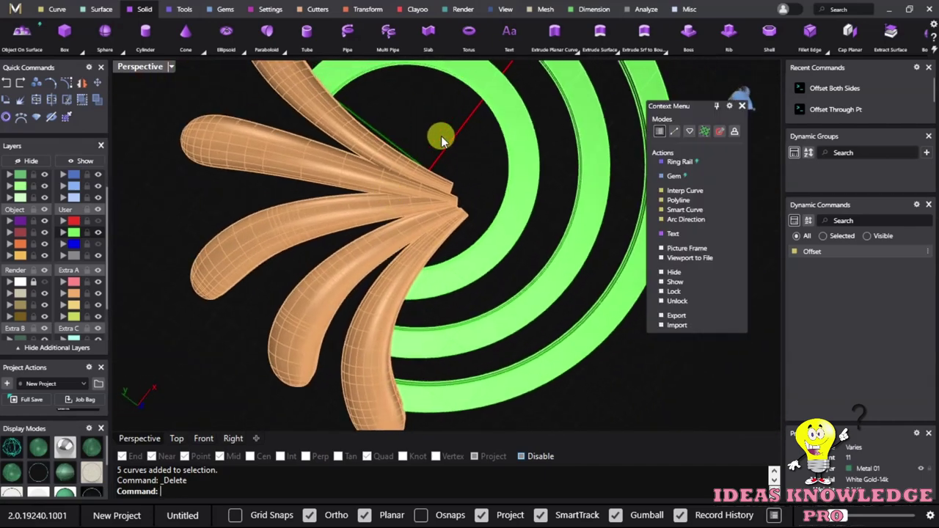
# Show the Render layer to compare the rings with the reference render, then hide it.
pyautogui.click(42, 285)
pyautogui.moveTo(360, 235)
pyautogui.mouseDown(button='right')
pyautogui.moveTo(446, 195)
pyautogui.moveTo(449, 238)
pyautogui.mouseUp(button='right')
pyautogui.moveTo(396, 273)
pyautogui.mouseDown(button='right')
pyautogui.moveTo(408, 225)
pyautogui.moveTo(335, 193)
pyautogui.moveTo(314, 218)
pyautogui.moveTo(264, 185)
pyautogui.moveTo(350, 218)
pyautogui.moveTo(256, 174)
pyautogui.moveTo(363, 216)
pyautogui.moveTo(431, 205)
pyautogui.mouseUp(button='right')
pyautogui.moveTo(381, 184)
pyautogui.mouseDown(button='right')
pyautogui.moveTo(377, 251)
pyautogui.moveTo(447, 184)
pyautogui.moveTo(419, 235)
pyautogui.moveTo(280, 131)
pyautogui.moveTo(334, 185)
pyautogui.mouseUp(button='right')
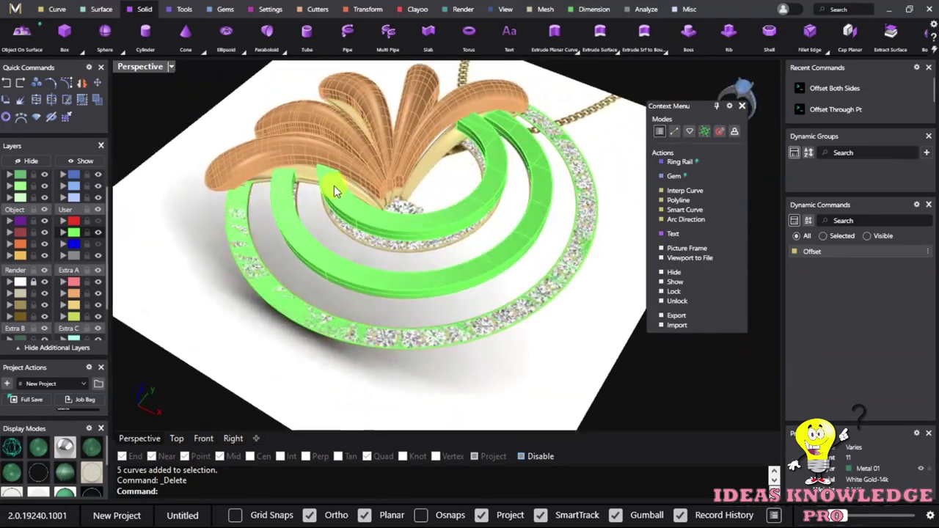
pyautogui.click(76, 252)
pyautogui.click(44, 283)
# Move the three extruded ring bands onto the Metal 01 layer.
pyautogui.moveTo(525, 220)
pyautogui.mouseDown(button='right')
pyautogui.moveTo(471, 318)
pyautogui.moveTo(524, 310)
pyautogui.moveTo(360, 184)
pyautogui.moveTo(602, 278)
pyautogui.moveTo(391, 316)
pyautogui.moveTo(396, 269)
pyautogui.mouseUp(button='right')
pyautogui.moveTo(402, 360); pyautogui.dragTo(341, 184)
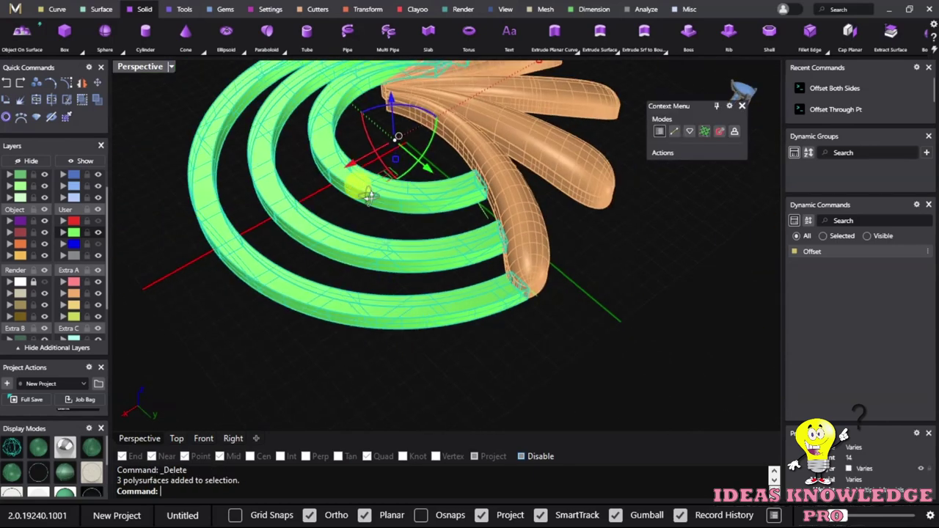
pyautogui.scroll(1, 26, 185)
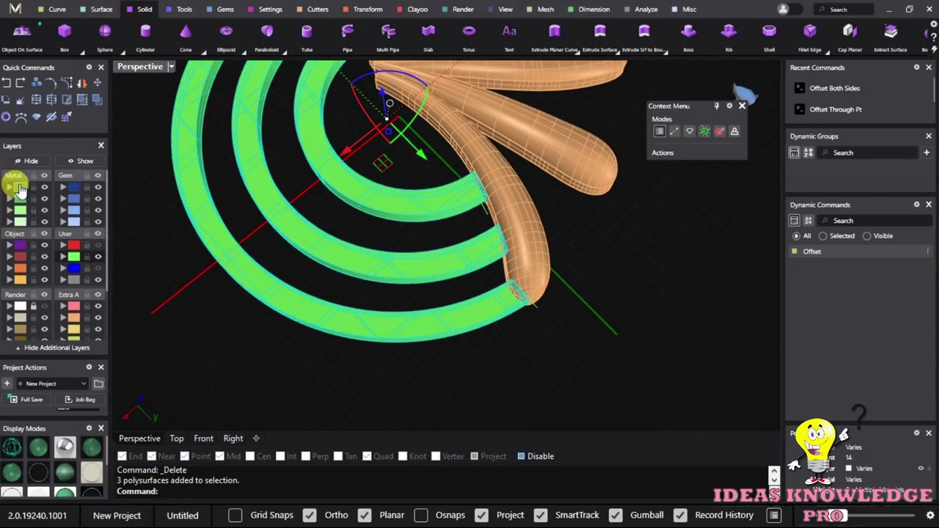
pyautogui.click(11, 188)
pyautogui.scroll(5, 383, 364)
pyautogui.moveTo(367, 287); pyautogui.dragTo(367, 307, button='right')
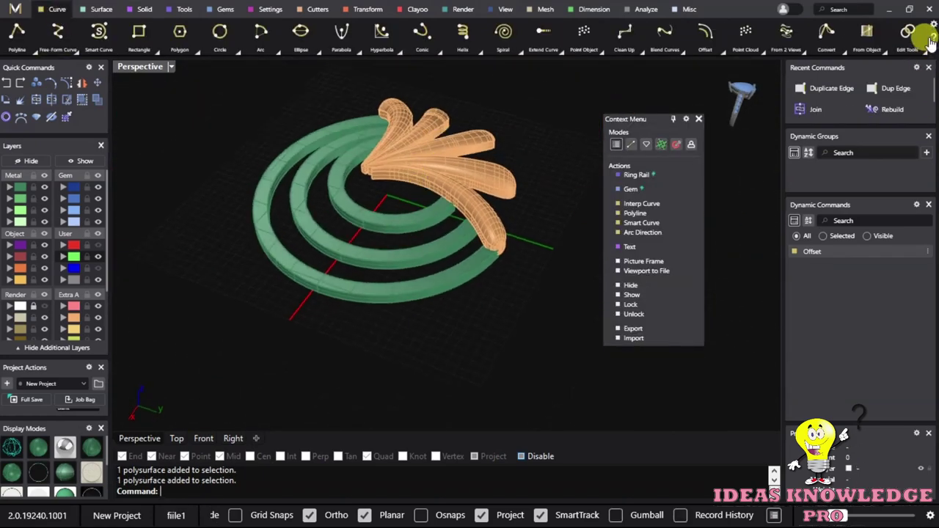
pyautogui.click(883, 52)
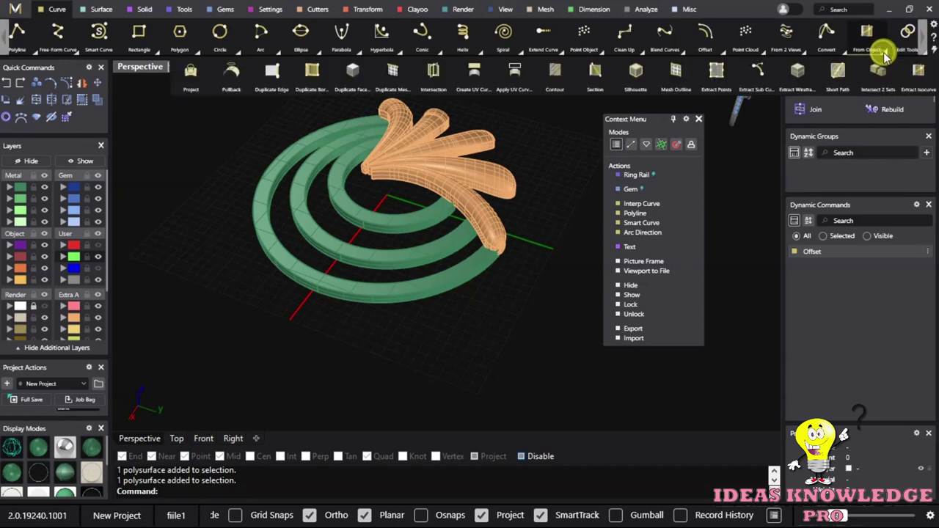
# Use Duplicate Edge to copy the three solid ring bands' outline edges as curves.
pyautogui.click(271, 80)
pyautogui.scroll(3, 381, 297)
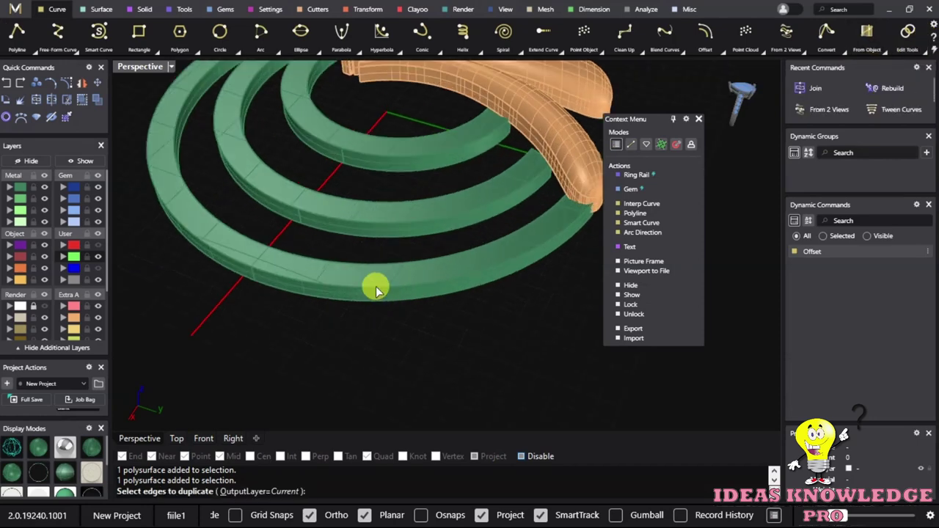
pyautogui.click(374, 270)
pyautogui.middleClick(224, 249)
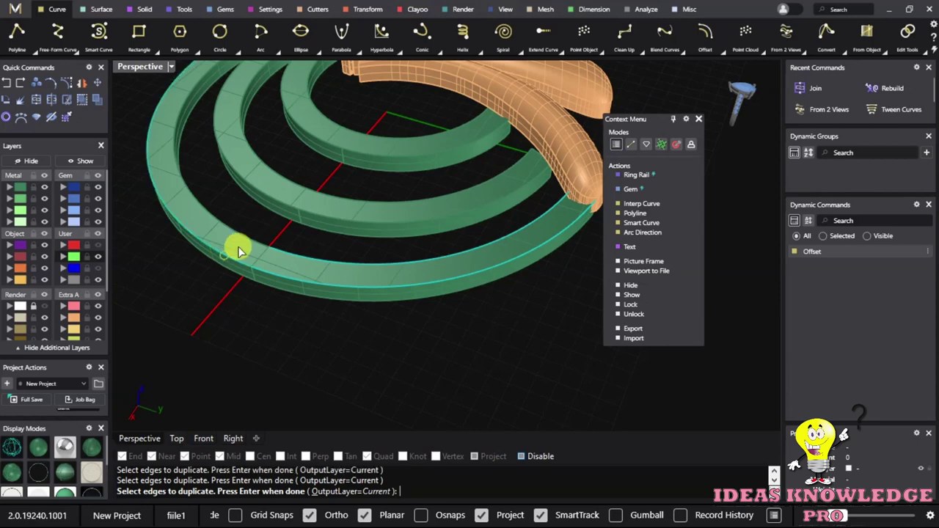
pyautogui.scroll(2, 242, 225)
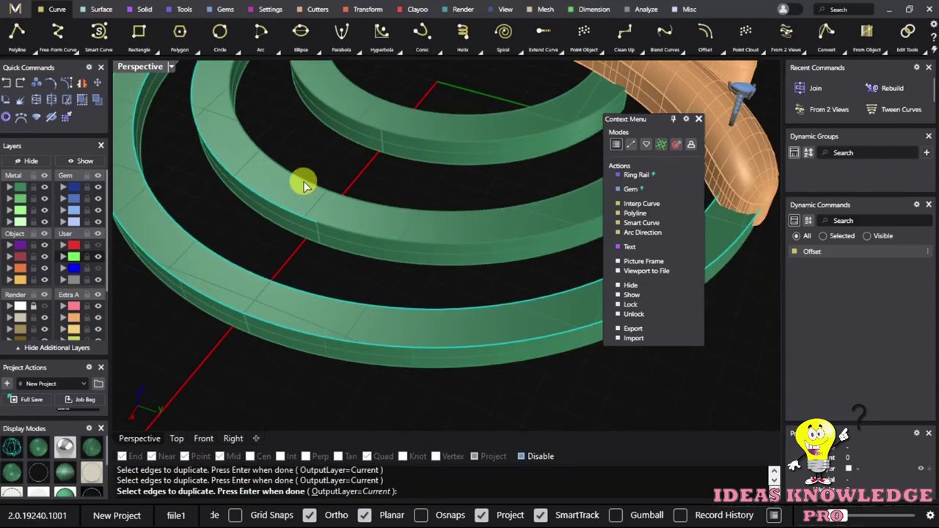
pyautogui.click(357, 200)
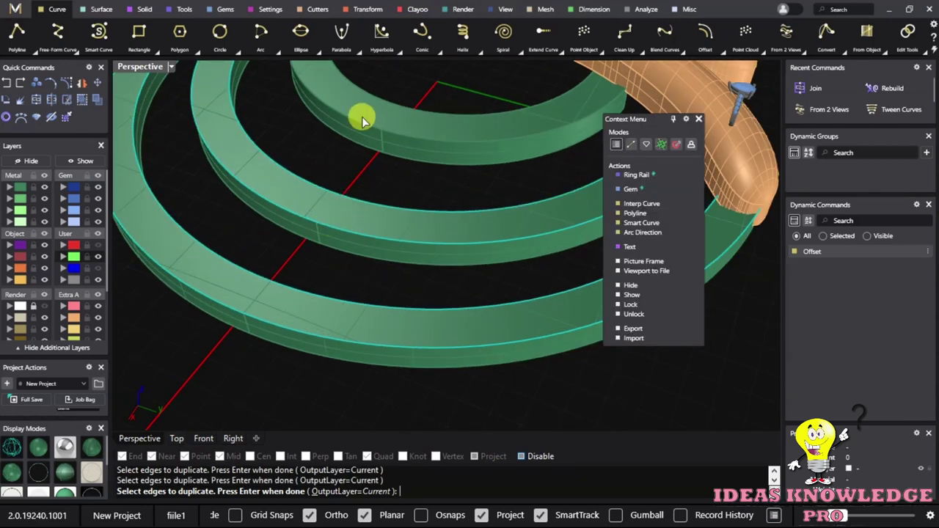
pyautogui.click(402, 129)
pyautogui.click(385, 103)
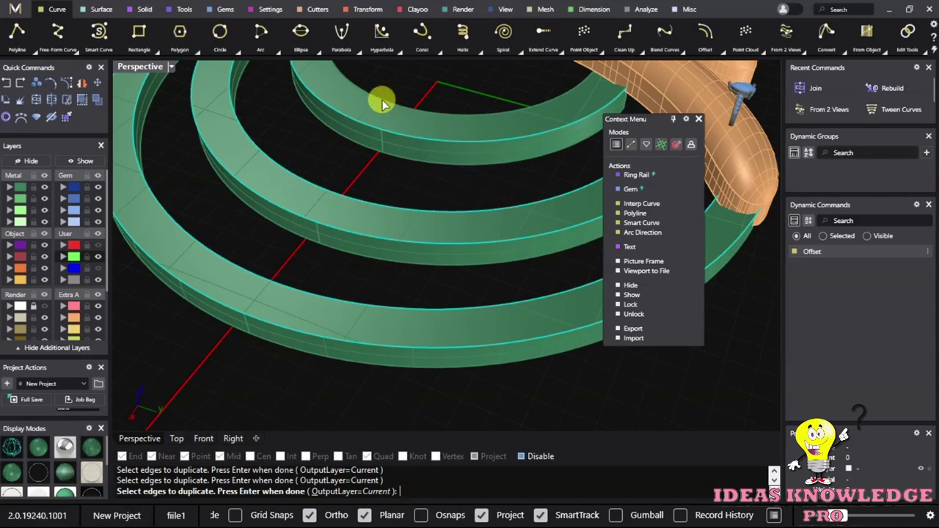
pyautogui.moveTo(436, 227)
pyautogui.mouseDown(button='right')
pyautogui.moveTo(444, 259)
pyautogui.moveTo(499, 199)
pyautogui.moveTo(394, 264)
pyautogui.moveTo(371, 408)
pyautogui.mouseUp(button='right')
pyautogui.moveTo(383, 517)
pyautogui.mouseDown(button='right')
pyautogui.moveTo(421, 259)
pyautogui.moveTo(445, 268)
pyautogui.moveTo(494, 218)
pyautogui.moveTo(353, 257)
pyautogui.moveTo(398, 325)
pyautogui.moveTo(398, 258)
pyautogui.mouseUp(button='right')
pyautogui.press('Return')
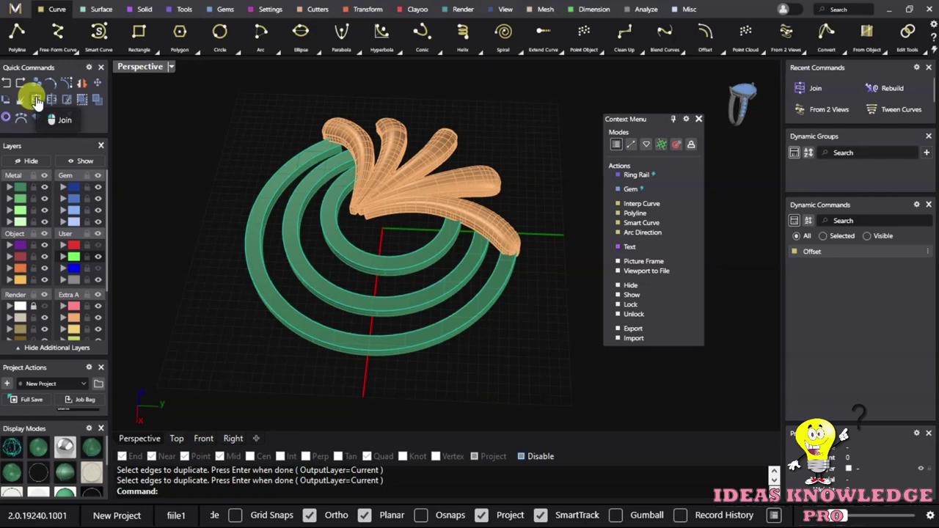
# Join the twelve duplicated ring edges into six open curves.
pyautogui.click(37, 101)
pyautogui.moveTo(242, 209)
pyautogui.mouseDown(button='right')
pyautogui.moveTo(325, 325)
pyautogui.moveTo(315, 230)
pyautogui.moveTo(381, 237)
pyautogui.moveTo(338, 294)
pyautogui.mouseUp(button='right')
pyautogui.scroll(2, 338, 294)
pyautogui.click(327, 275)
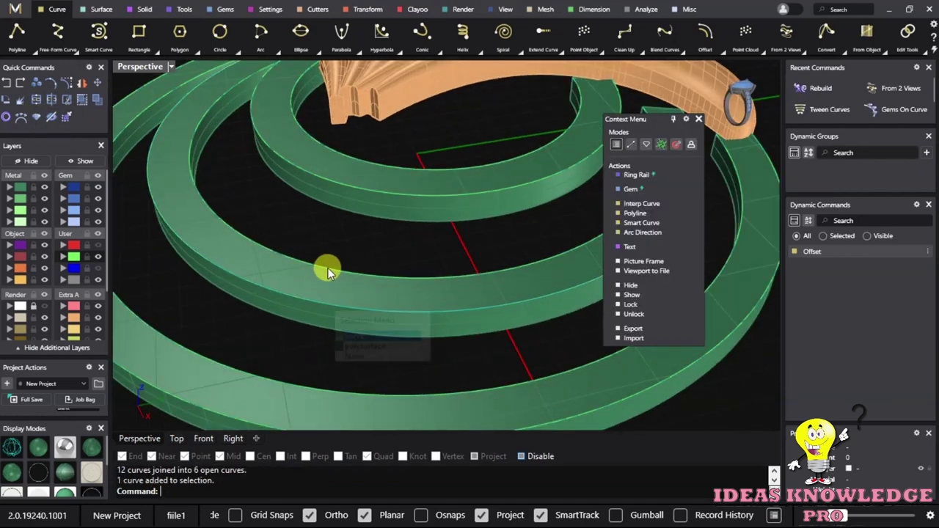
pyautogui.click(329, 236)
# Select all six joined curves and bring up Rebuild with 8 points, degree 3.
pyautogui.moveTo(329, 237); pyautogui.dragTo(300, 253, button='right')
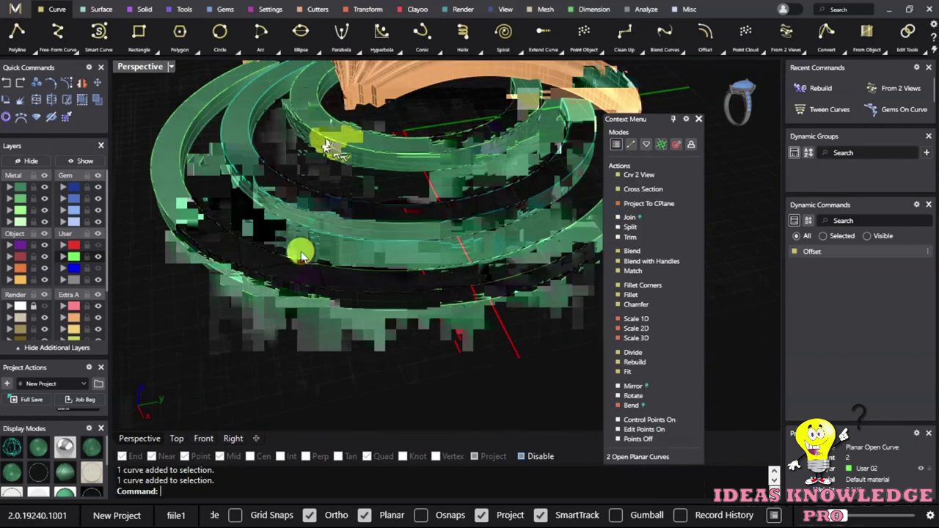
pyautogui.click(291, 280)
pyautogui.click(288, 289)
pyautogui.click(286, 289)
pyautogui.click(284, 290)
pyautogui.click(405, 119)
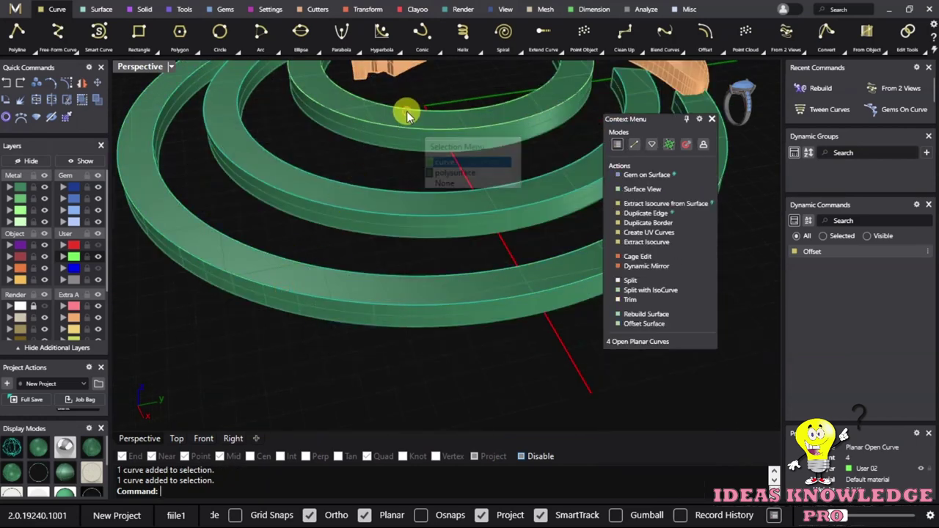
pyautogui.click(404, 110)
pyautogui.moveTo(405, 110)
pyautogui.mouseDown(button='right')
pyautogui.moveTo(371, 251)
pyautogui.moveTo(381, 279)
pyautogui.moveTo(419, 178)
pyautogui.moveTo(415, 220)
pyautogui.moveTo(580, 297)
pyautogui.mouseUp(button='right')
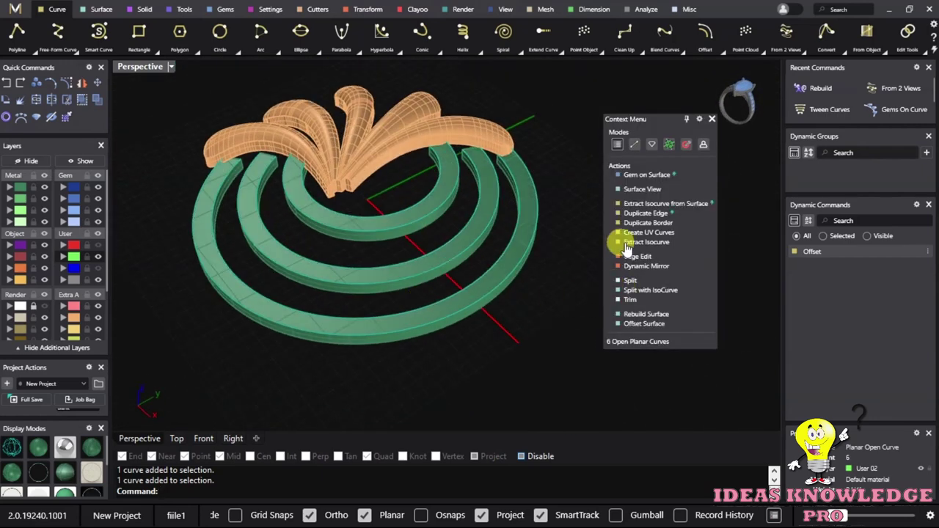
pyautogui.click(181, 10)
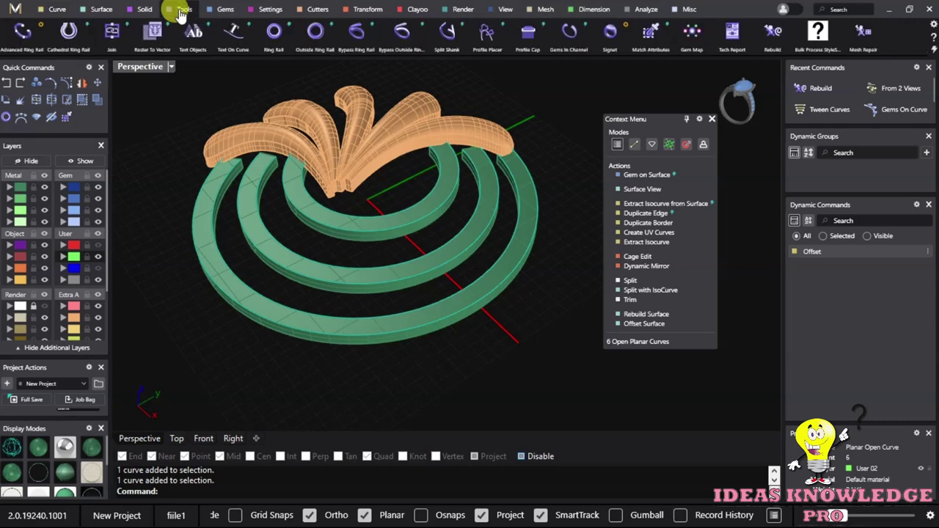
pyautogui.click(782, 46)
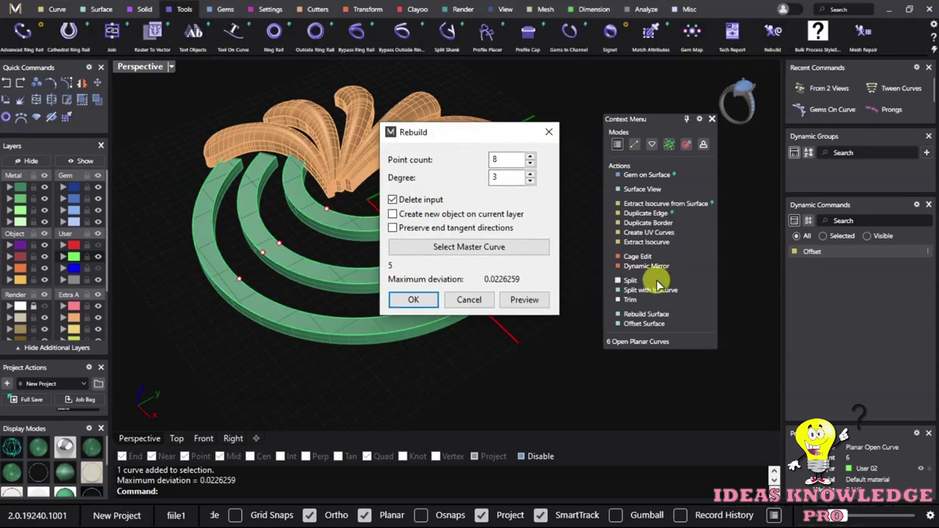
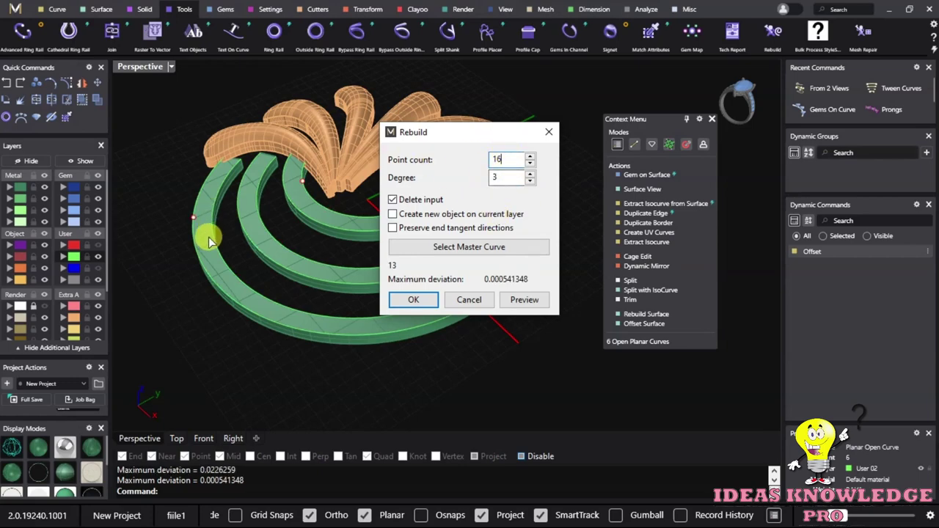
# Rebuild the six ring edge curves to 50 points at degree 3.
pyautogui.scroll(3, 209, 242)
pyautogui.scroll(3, 184, 269)
pyautogui.scroll(3, 183, 227)
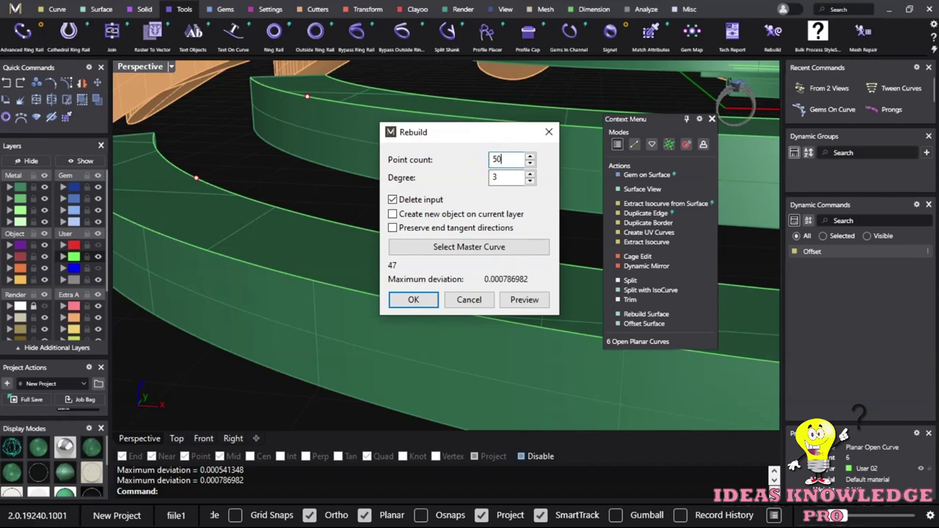
pyautogui.click(413, 299)
# Select both edge curves of the outer green band, choosing 'curve' in the Selection Menu.
pyautogui.scroll(-5, 389, 322)
pyautogui.moveTo(396, 362)
pyautogui.mouseDown(button='right')
pyautogui.moveTo(364, 307)
pyautogui.moveTo(325, 379)
pyautogui.mouseUp(button='right')
pyautogui.scroll(3, 300, 297)
pyautogui.moveTo(319, 279); pyautogui.dragTo(352, 359, button='right')
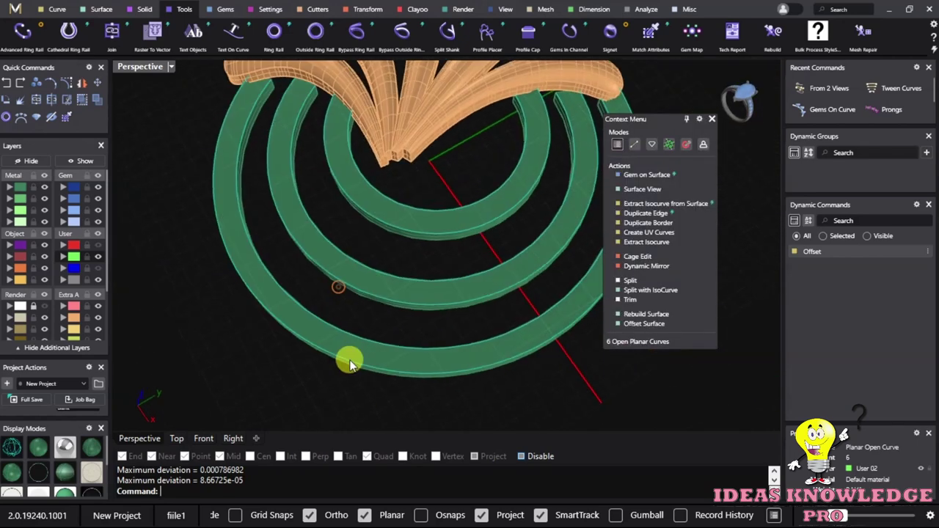
pyautogui.scroll(3, 347, 310)
pyautogui.press('Escape')
pyautogui.click(330, 304)
pyautogui.click(374, 338)
pyautogui.click(251, 342)
pyautogui.click(308, 355)
# Orbit around the model to inspect the band edges from several angles.
pyautogui.scroll(-5, 352, 303)
pyautogui.moveTo(346, 293); pyautogui.dragTo(413, 341, button='right')
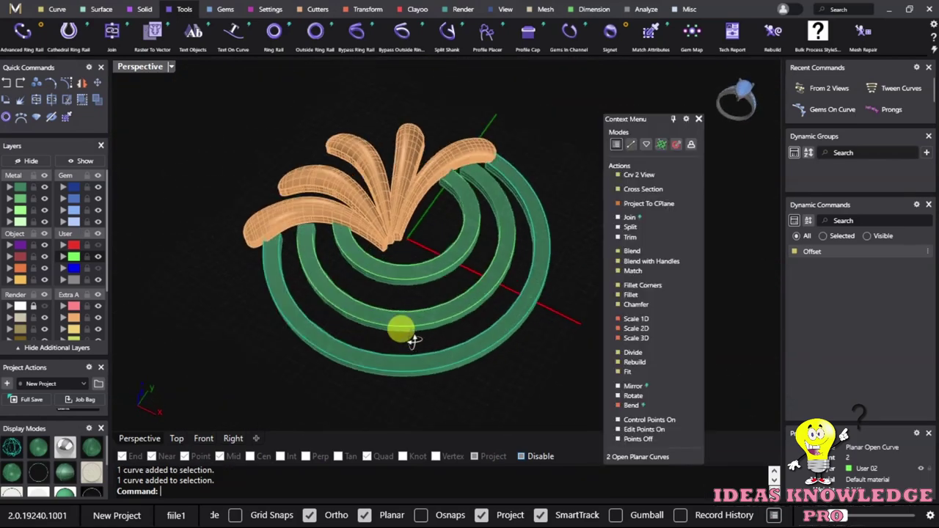
pyautogui.scroll(4, 300, 335)
pyautogui.scroll(-2, 279, 298)
pyautogui.moveTo(278, 298); pyautogui.dragTo(300, 243, button='right')
pyautogui.scroll(3, 320, 187)
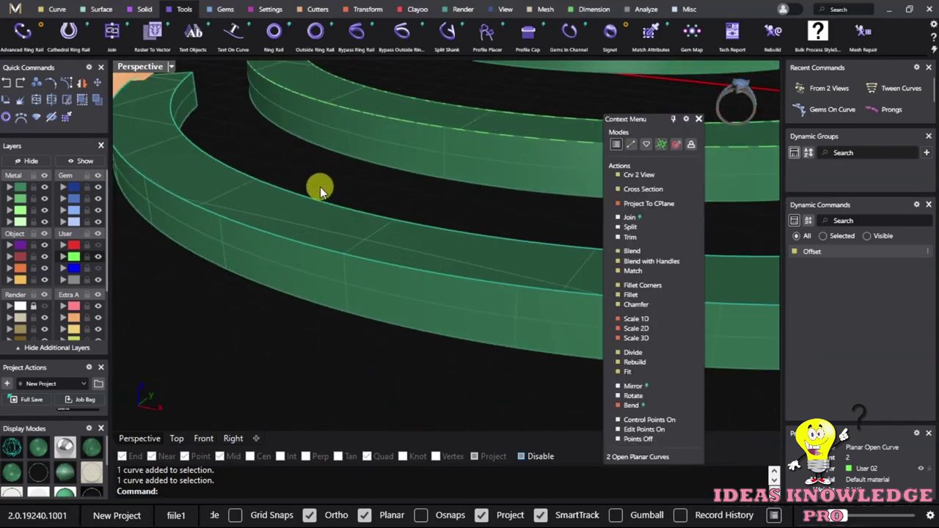
pyautogui.scroll(-3, 320, 186)
pyautogui.scroll(3, 288, 212)
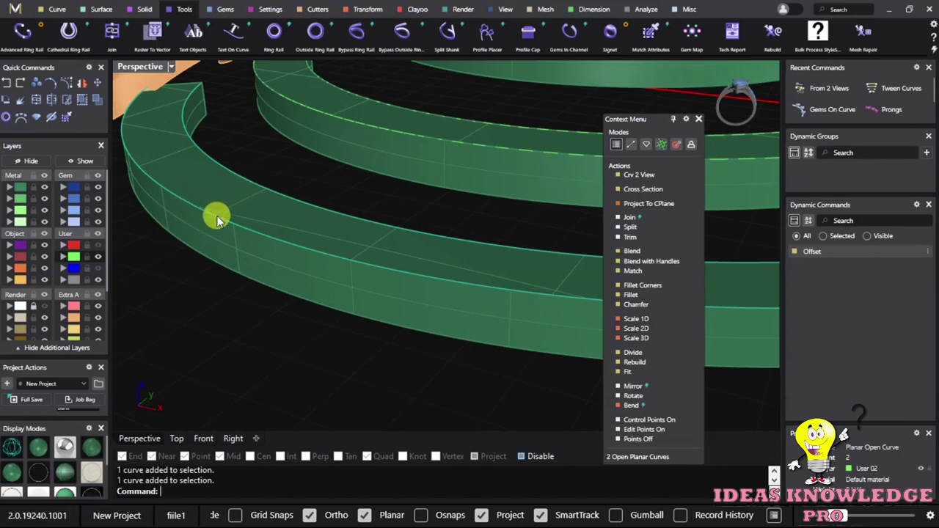
pyautogui.moveTo(217, 218); pyautogui.dragTo(335, 262, button='right')
pyautogui.scroll(-2, 335, 262)
pyautogui.scroll(3, 331, 269)
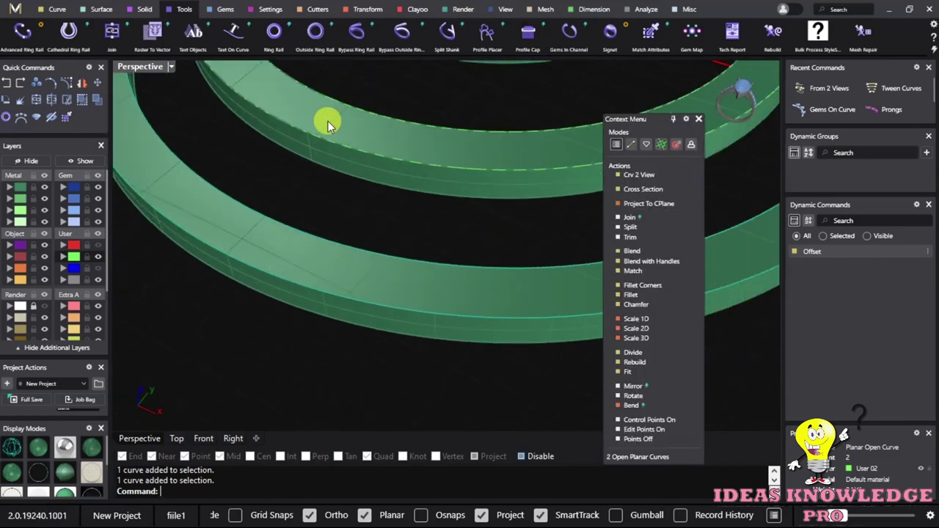
pyautogui.scroll(-3, 327, 121)
pyautogui.moveTo(329, 172)
pyautogui.mouseDown(button='right')
pyautogui.moveTo(392, 214)
pyautogui.moveTo(329, 272)
pyautogui.moveTo(233, 187)
pyautogui.mouseUp(button='right')
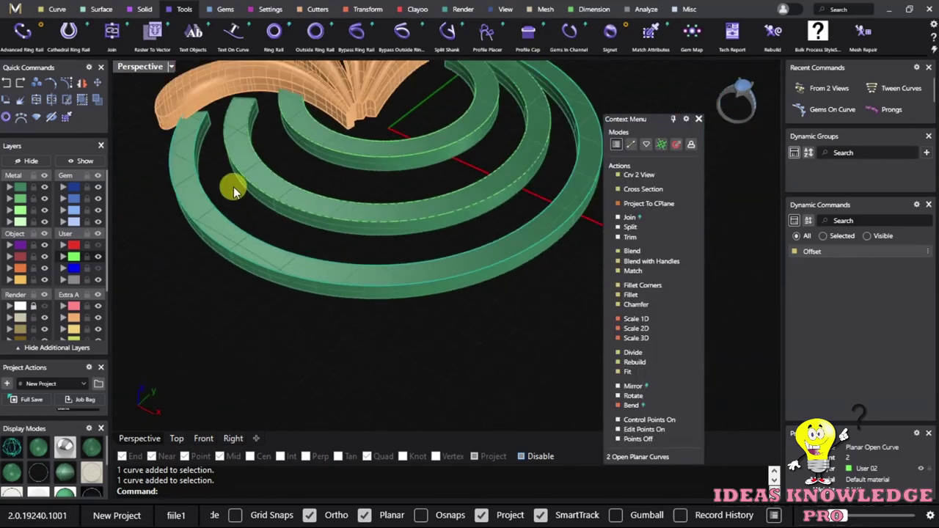
pyautogui.scroll(1, 256, 227)
pyautogui.scroll(-2, 335, 247)
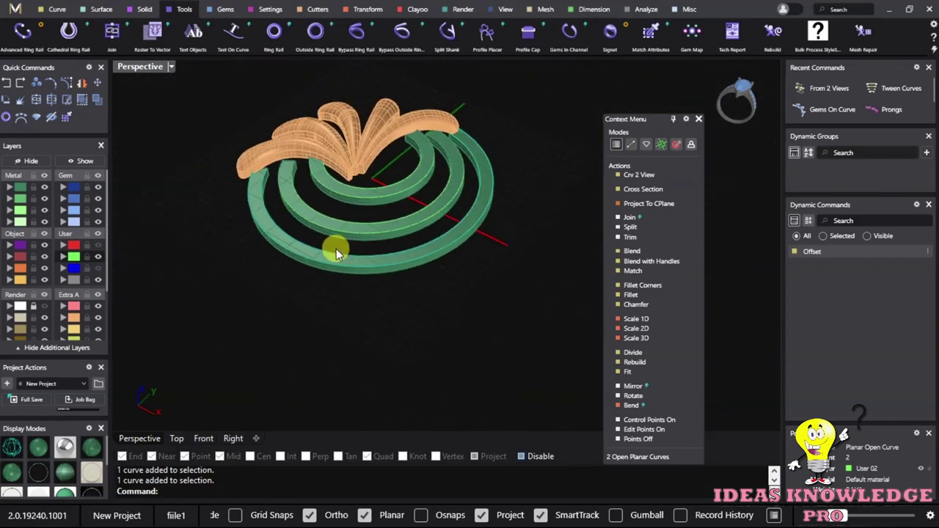
pyautogui.scroll(2, 335, 212)
pyautogui.moveTo(335, 212)
pyautogui.mouseDown(button='right')
pyautogui.moveTo(315, 203)
pyautogui.moveTo(341, 242)
pyautogui.mouseUp(button='right')
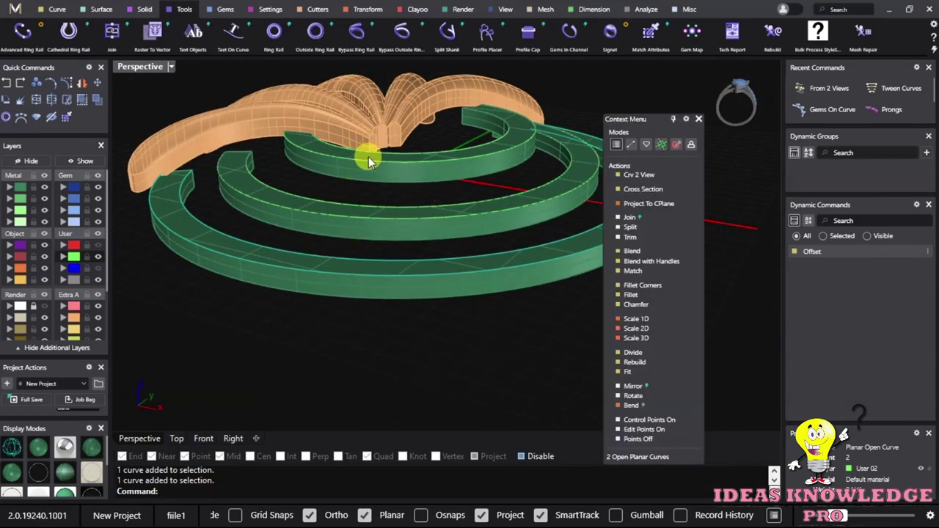
pyautogui.moveTo(368, 156)
pyautogui.mouseDown(button='right')
pyautogui.moveTo(321, 206)
pyautogui.moveTo(361, 217)
pyautogui.moveTo(334, 198)
pyautogui.mouseUp(button='right')
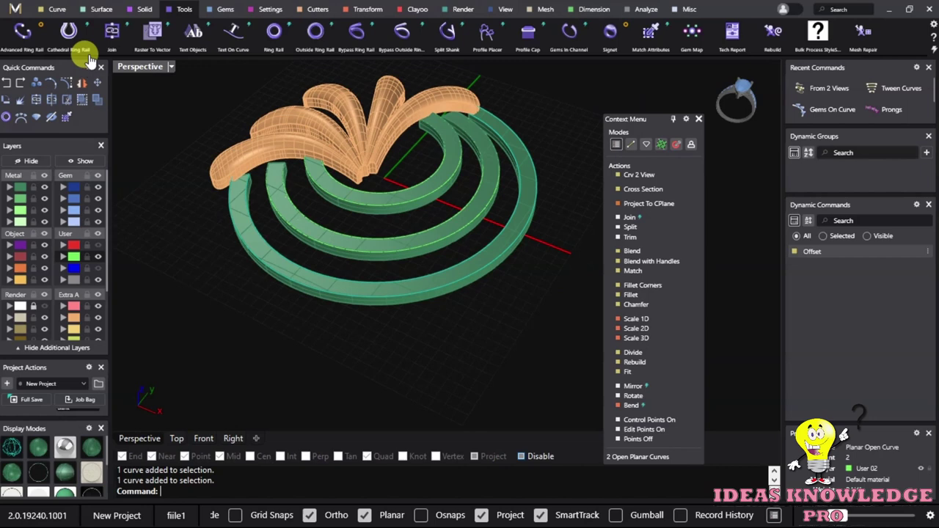
# Start Tween Curves from the Curve tab and view the bands from above.
pyautogui.click(61, 13)
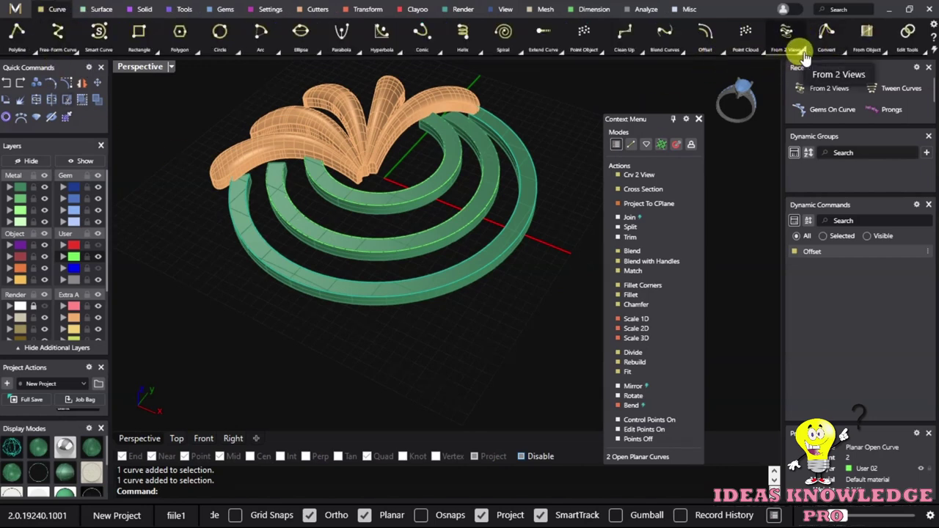
pyautogui.moveTo(876, 87); pyautogui.dragTo(878, 80)
pyautogui.scroll(3, 286, 168)
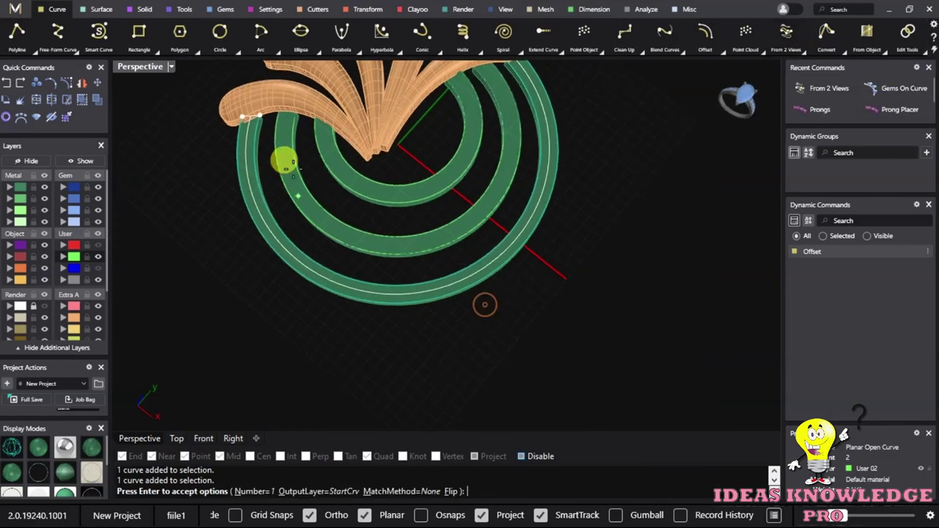
pyautogui.scroll(3, 201, 210)
pyautogui.scroll(3, 376, 120)
pyautogui.scroll(-3, 382, 132)
pyautogui.scroll(3, 279, 264)
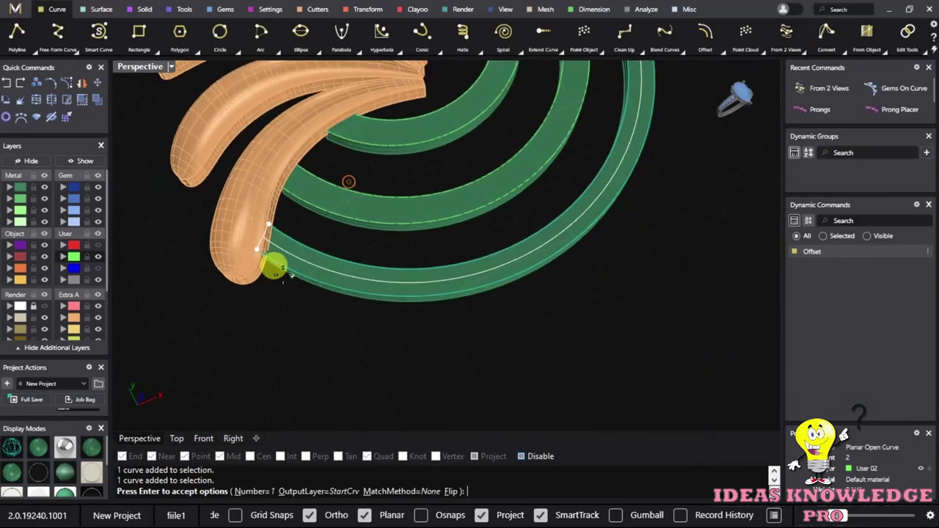
pyautogui.scroll(2, 266, 255)
pyautogui.scroll(2, 266, 209)
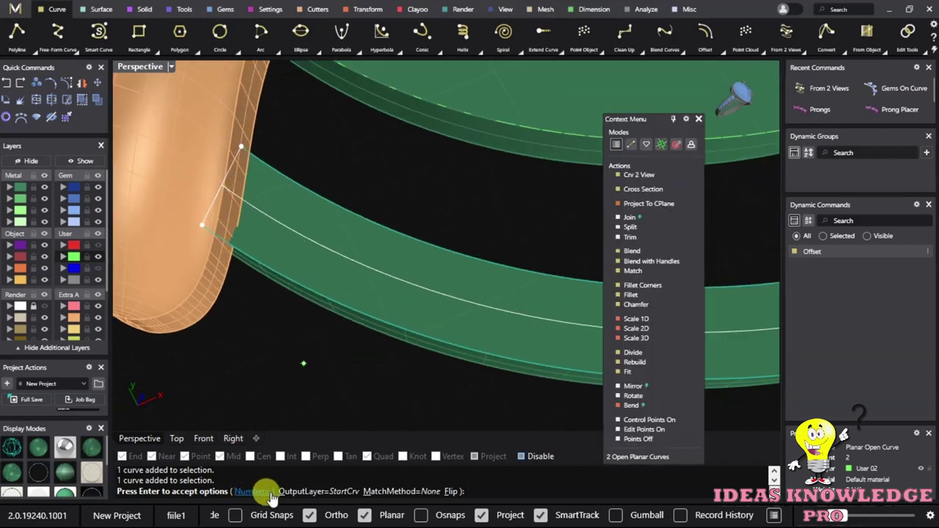
pyautogui.scroll(-3, 243, 298)
pyautogui.scroll(2, 261, 196)
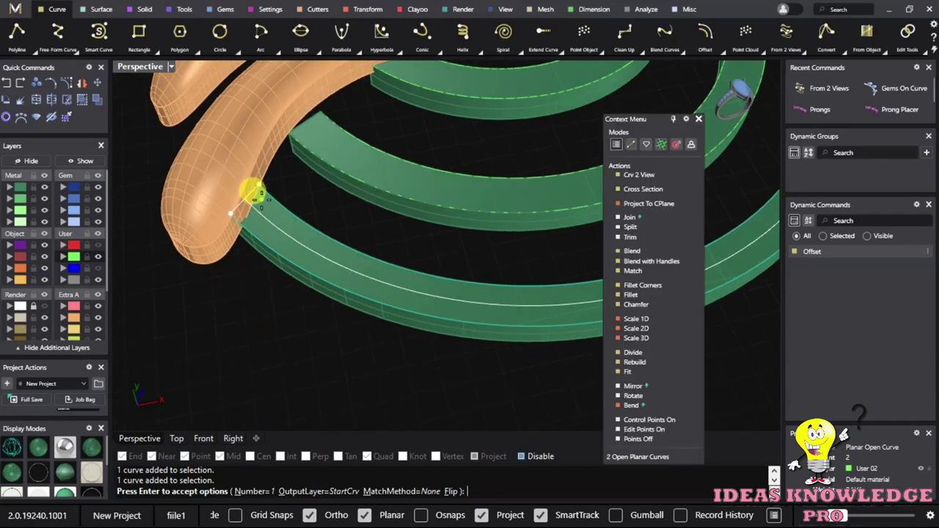
pyautogui.scroll(-3, 334, 321)
pyautogui.moveTo(383, 289)
pyautogui.mouseDown(button='right')
pyautogui.moveTo(310, 338)
pyautogui.moveTo(331, 342)
pyautogui.mouseUp(button='right')
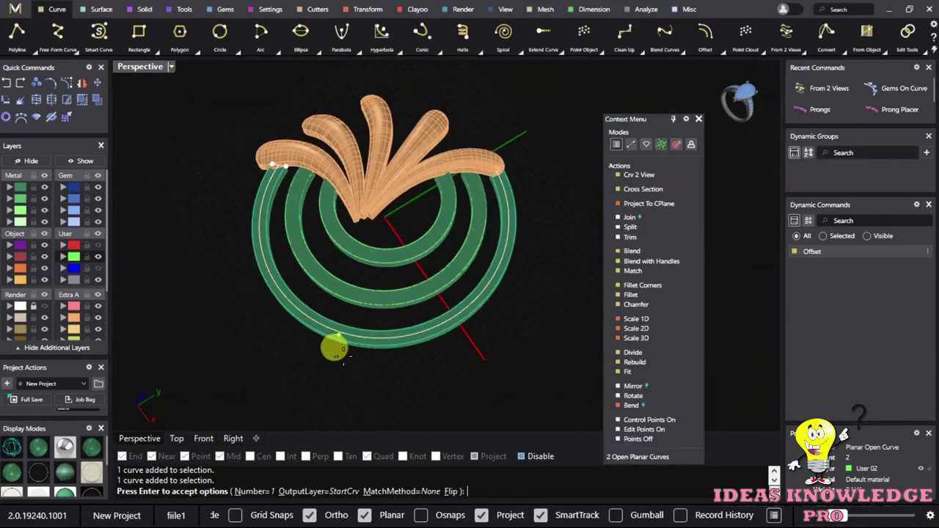
pyautogui.scroll(3, 376, 330)
pyautogui.scroll(2, 385, 345)
# Pick each band's two edge curves and accept to create their middle tween curves.
pyautogui.click(340, 248)
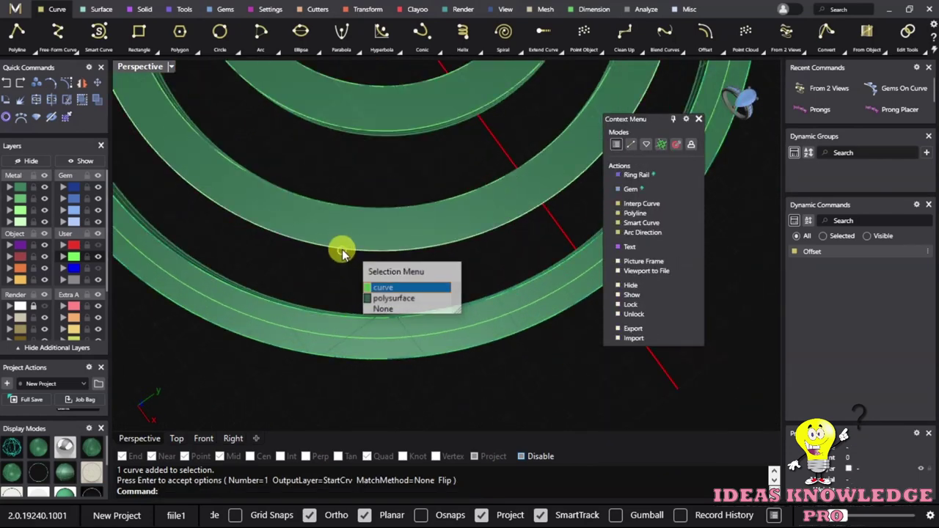
pyautogui.click(332, 210)
pyautogui.click(370, 237)
pyautogui.scroll(-2, 350, 258)
pyautogui.scroll(-3, 335, 184)
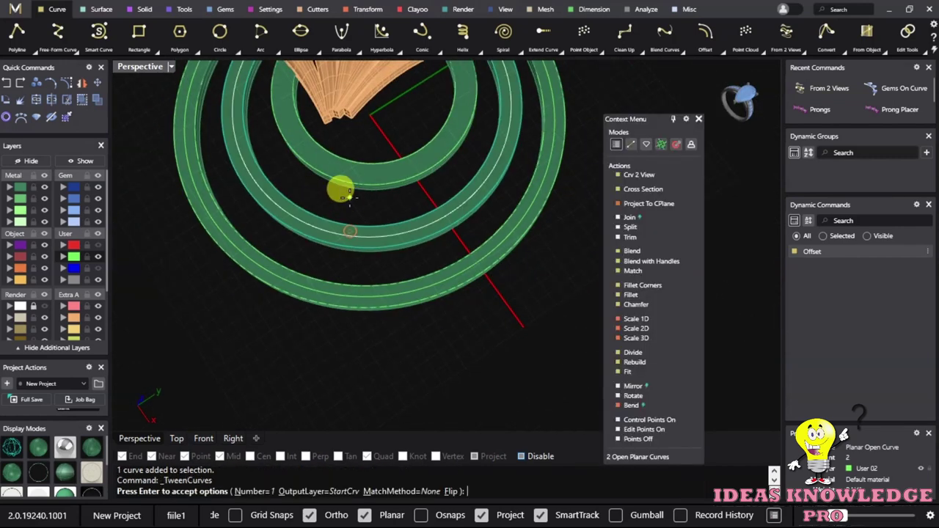
pyautogui.scroll(2, 355, 186)
pyautogui.click(345, 193)
pyautogui.click(352, 157)
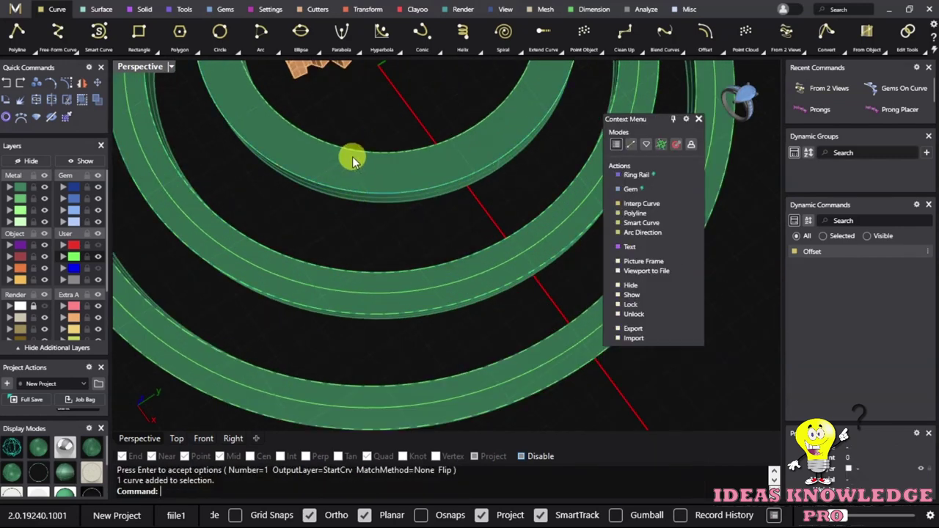
pyautogui.click(349, 152)
pyautogui.press('Return')
pyautogui.moveTo(377, 227)
pyautogui.mouseDown(button='right')
pyautogui.moveTo(421, 299)
pyautogui.moveTo(413, 213)
pyautogui.moveTo(378, 220)
pyautogui.mouseUp(button='right')
# Select the three band centre curves, taking curves rather than surfaces in the Selection Menu.
pyautogui.scroll(3, 376, 298)
pyautogui.click(371, 316)
pyautogui.click(409, 349)
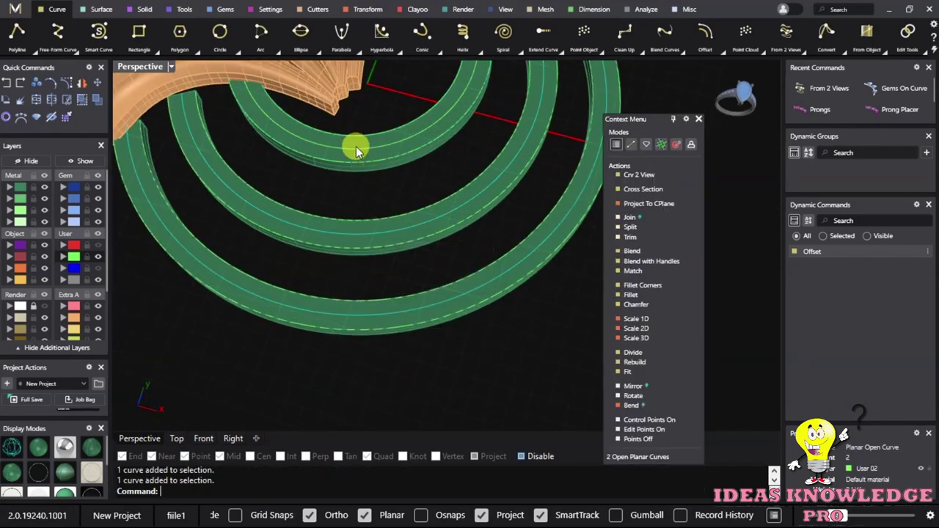
pyautogui.click(185, 10)
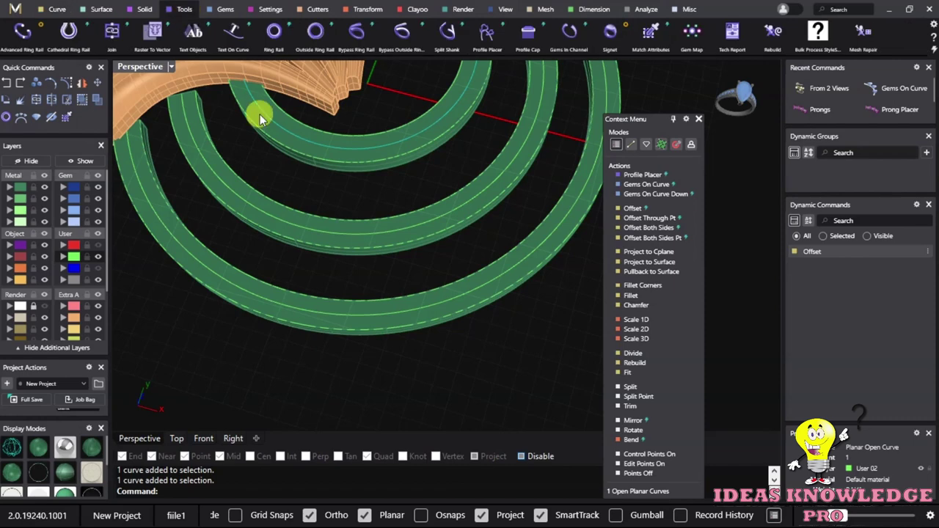
pyautogui.click(389, 411)
pyautogui.click(336, 315)
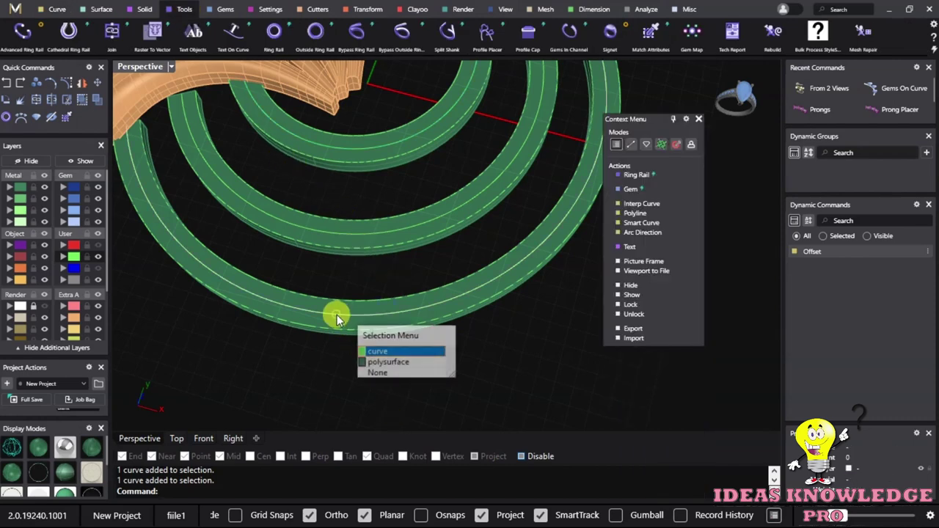
pyautogui.click(377, 351)
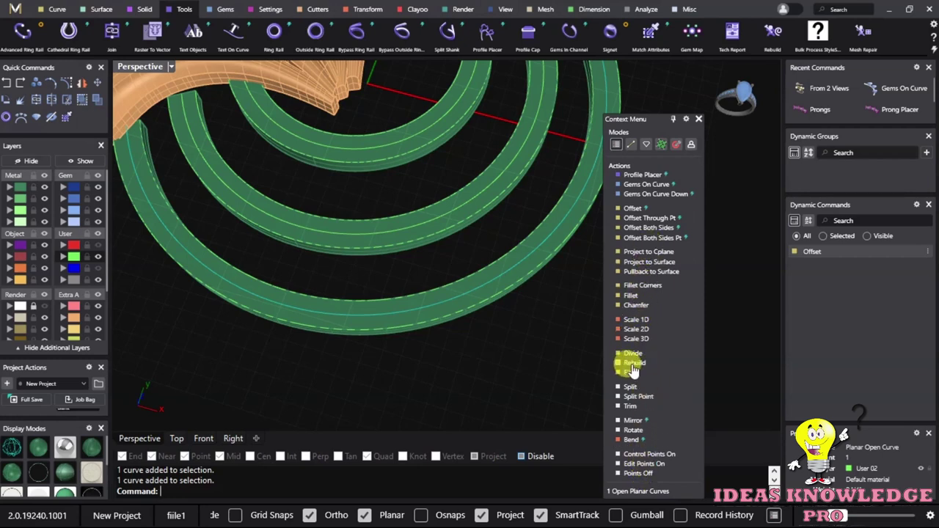
pyautogui.click(312, 224)
pyautogui.click(353, 264)
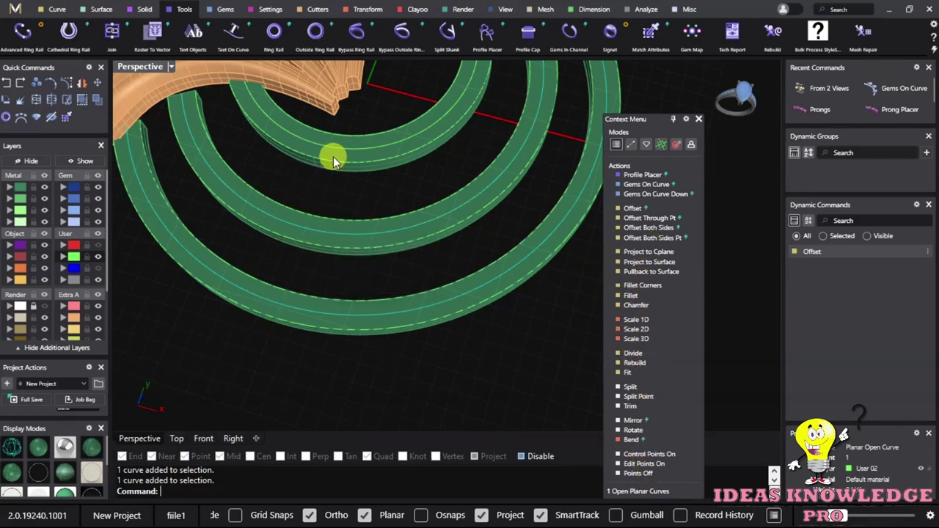
pyautogui.click(328, 148)
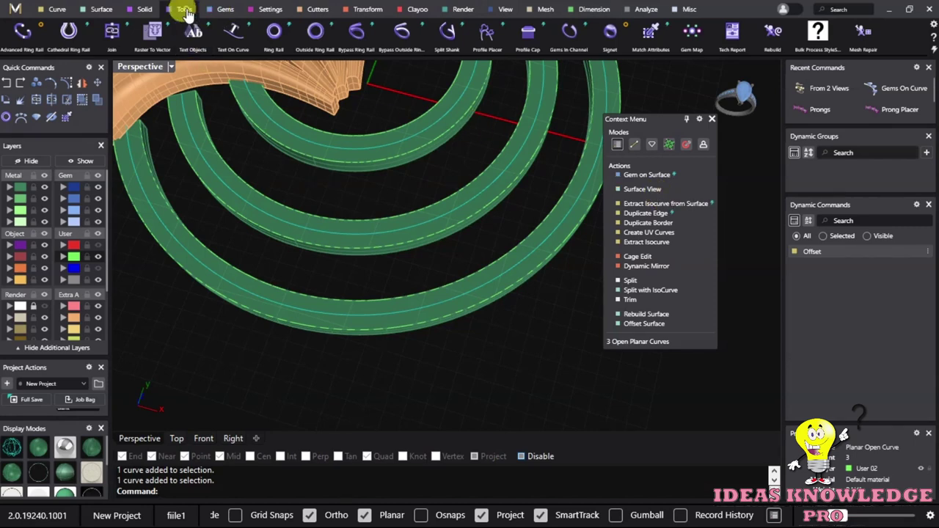
# Rebuild the selected centre curves with 50 points at degree 3.
pyautogui.click(770, 33)
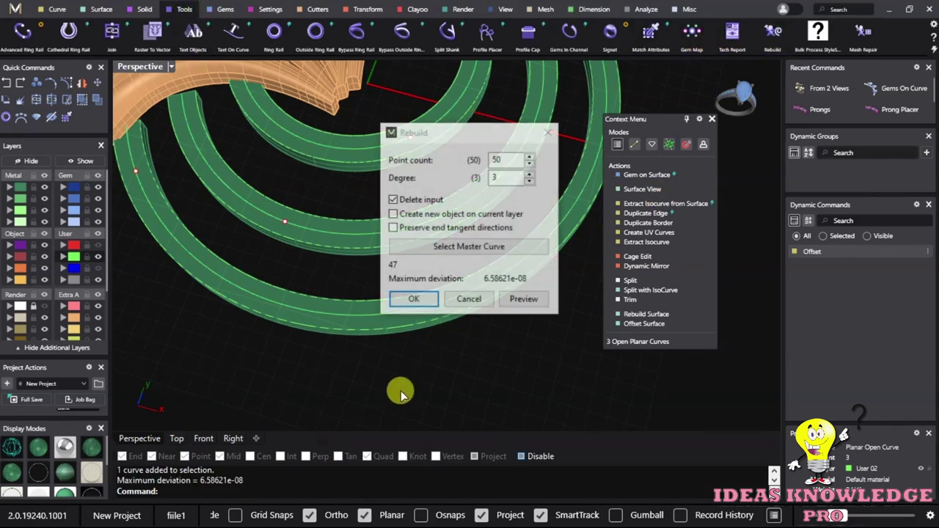
pyautogui.click(413, 299)
pyautogui.scroll(3, 432, 308)
pyautogui.scroll(3, 456, 337)
pyautogui.click(373, 261)
pyautogui.scroll(-5, 272, 310)
pyautogui.scroll(5, 218, 291)
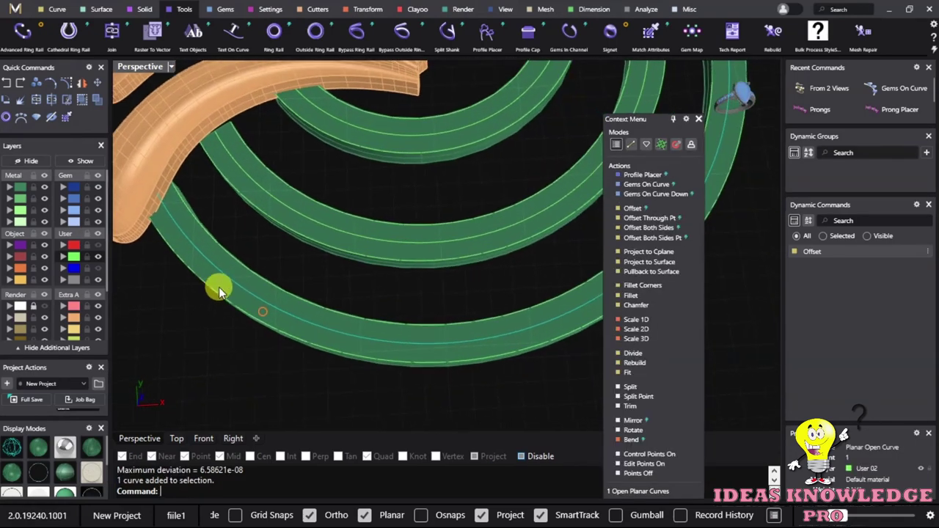
pyautogui.scroll(-3, 219, 292)
pyautogui.scroll(-2, 308, 290)
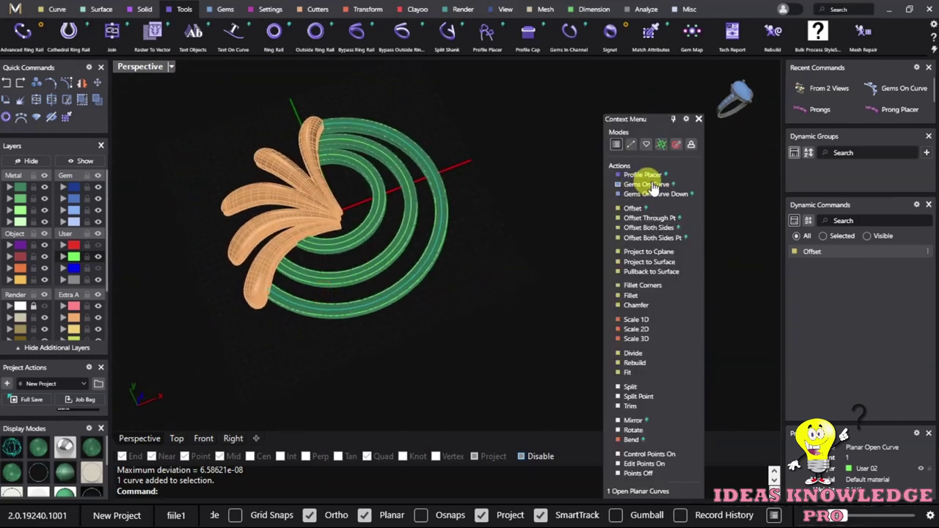
# Run Gems On Curve on the outer band's centre curve.
pyautogui.click(225, 14)
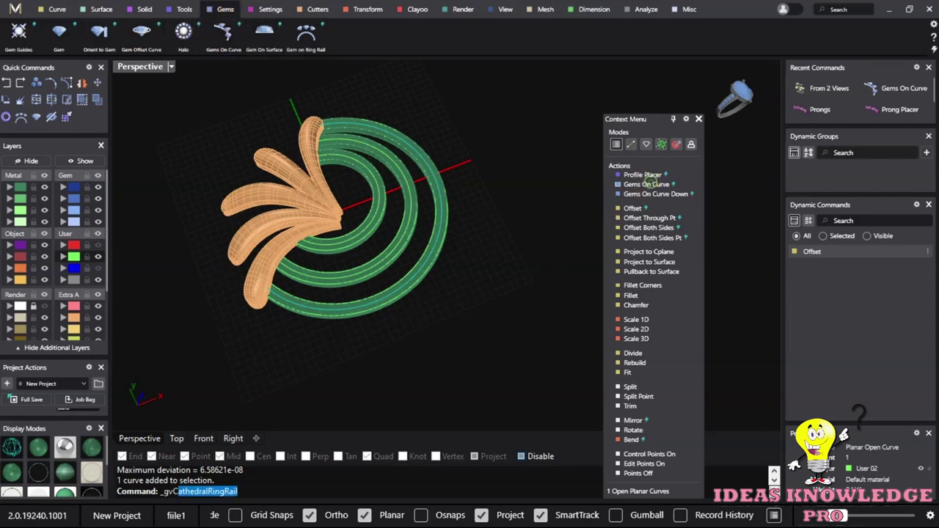
pyautogui.click(648, 184)
pyautogui.click(360, 293)
pyautogui.scroll(3, 308, 287)
pyautogui.scroll(3, 363, 262)
pyautogui.moveTo(363, 262)
pyautogui.mouseDown(button='right')
pyautogui.moveTo(388, 352)
pyautogui.moveTo(252, 235)
pyautogui.moveTo(283, 307)
pyautogui.moveTo(234, 216)
pyautogui.moveTo(269, 289)
pyautogui.moveTo(247, 269)
pyautogui.moveTo(235, 335)
pyautogui.mouseUp(button='right')
pyautogui.scroll(3, 256, 212)
pyautogui.scroll(2, 318, 286)
pyautogui.scroll(-3, 317, 286)
# Extend the diamond row's end position to 0.972 along the band.
pyautogui.middleClick(235, 335)
pyautogui.moveTo(231, 335)
pyautogui.mouseDown()
pyautogui.moveTo(413, 325)
pyautogui.moveTo(477, 213)
pyautogui.moveTo(477, 138)
pyautogui.mouseUp()
pyautogui.moveTo(504, 230); pyautogui.dragTo(537, 240, button='right')
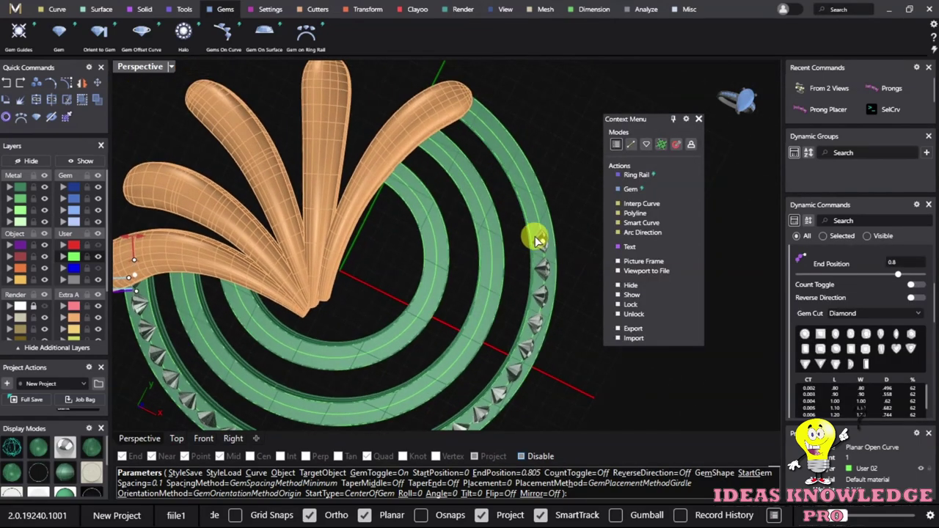
pyautogui.moveTo(539, 243); pyautogui.dragTo(481, 123)
pyautogui.scroll(2, 360, 256)
pyautogui.scroll(2, 283, 340)
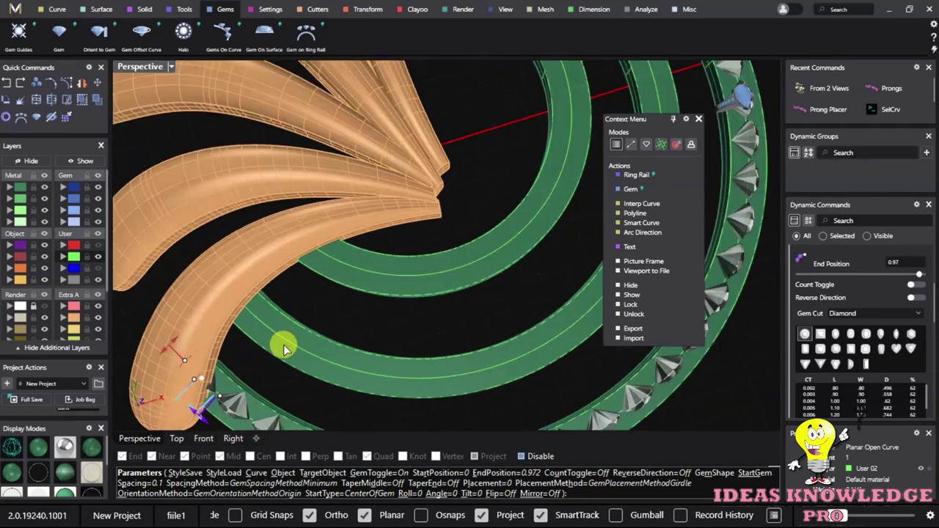
pyautogui.scroll(2, 167, 281)
# Drag the Start Position handle to shift the row's start near 0.03.
pyautogui.moveTo(175, 279); pyautogui.dragTo(241, 342)
pyautogui.scroll(2, 230, 245)
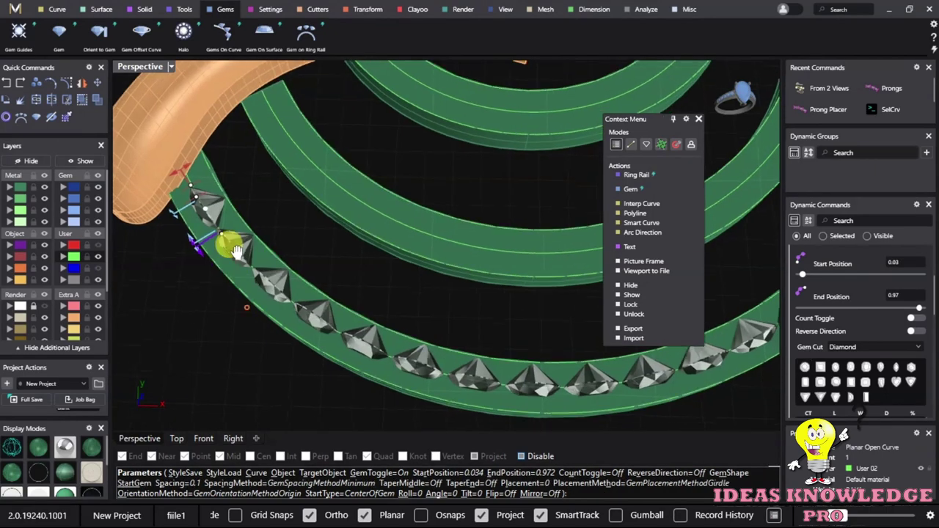
pyautogui.scroll(2, 251, 168)
pyautogui.scroll(2, 300, 260)
pyautogui.scroll(-3, 300, 260)
pyautogui.scroll(2, 329, 266)
pyautogui.scroll(-2, 303, 245)
pyautogui.scroll(-2, 325, 268)
# Open the Context Menu and scroll down to the gem size table.
pyautogui.middleClick(369, 283)
pyautogui.scroll(3, 373, 262)
pyautogui.scroll(-2, 373, 262)
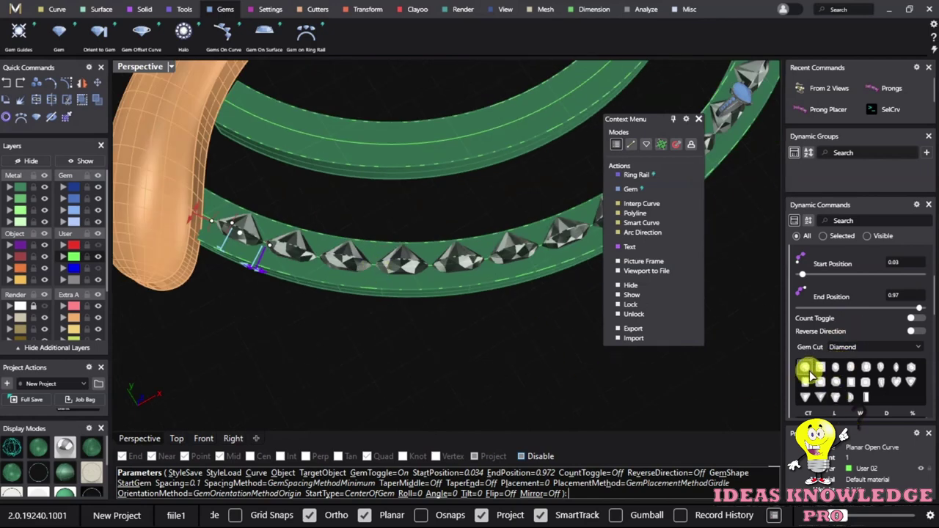
pyautogui.scroll(-1, 902, 326)
pyautogui.scroll(-1, 905, 334)
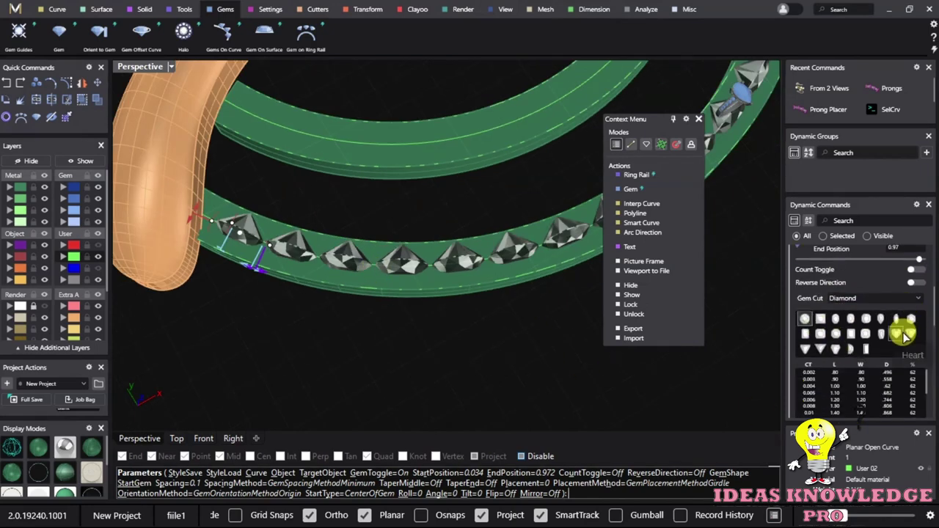
pyautogui.scroll(-2, 876, 390)
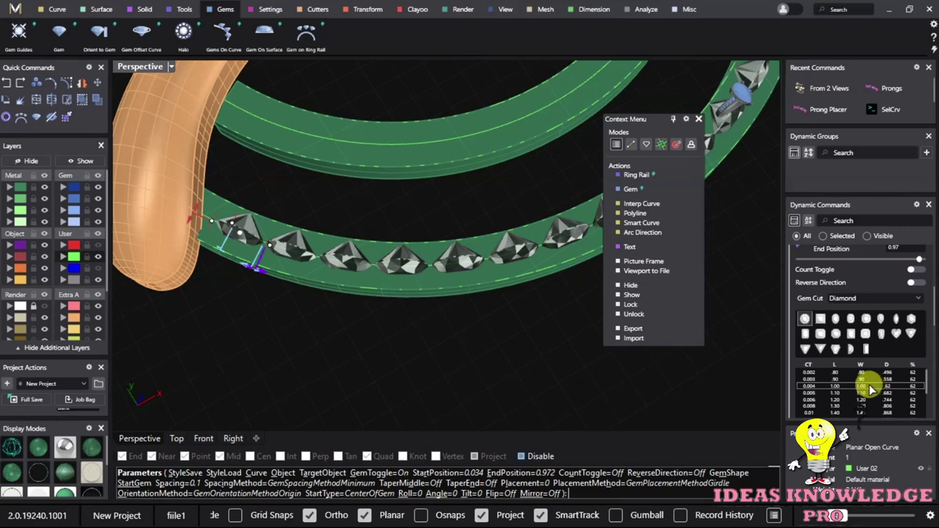
# Choose a smaller row in the Gem Cut size table and close the Context Menu.
pyautogui.click(841, 394)
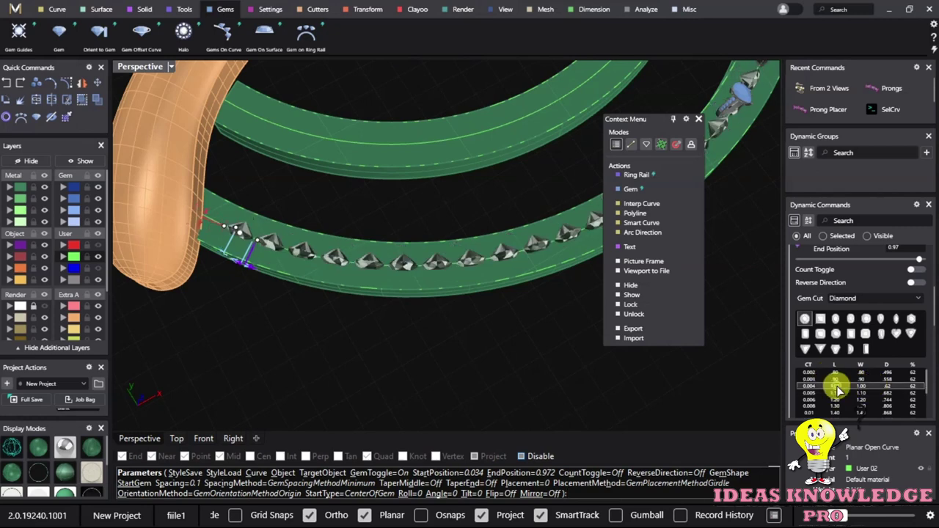
pyautogui.moveTo(494, 322)
pyautogui.mouseDown(button='right')
pyautogui.moveTo(405, 319)
pyautogui.moveTo(613, 131)
pyautogui.mouseUp(button='right')
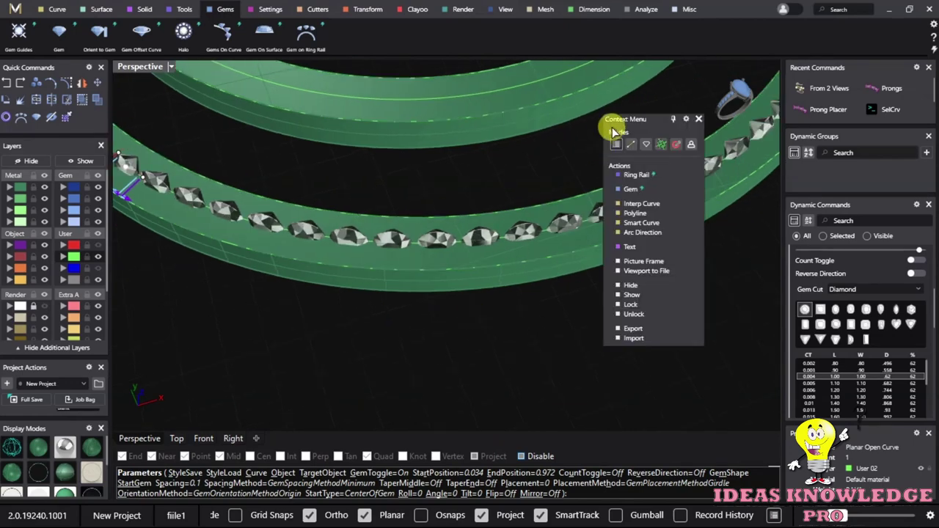
pyautogui.click(698, 121)
pyautogui.moveTo(300, 310)
pyautogui.mouseDown(button='right')
pyautogui.moveTo(404, 272)
pyautogui.moveTo(371, 218)
pyautogui.mouseUp(button='right')
pyautogui.scroll(3, 383, 152)
pyautogui.scroll(-2, 385, 181)
pyautogui.scroll(-2, 377, 189)
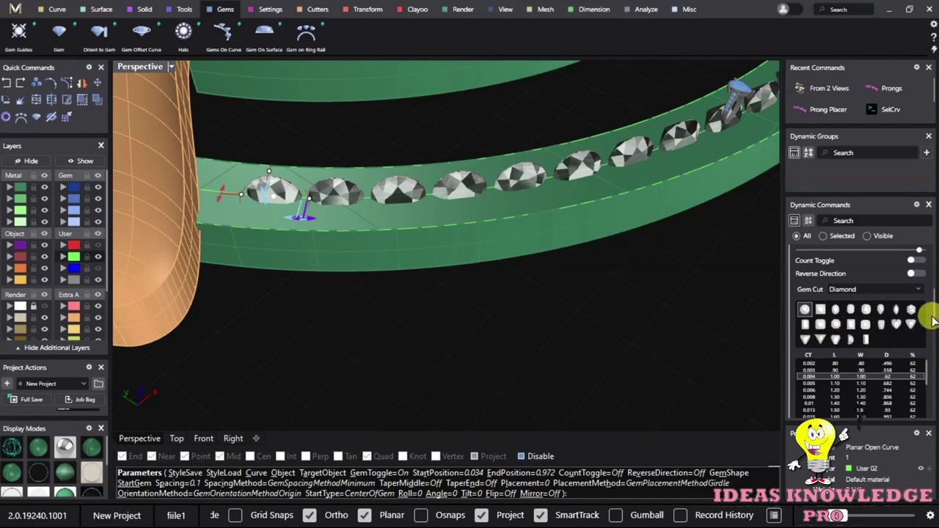
pyautogui.scroll(-2, 933, 320)
pyautogui.scroll(-2, 933, 321)
pyautogui.scroll(-1, 933, 321)
pyautogui.scroll(-1, 933, 320)
pyautogui.scroll(-1, 932, 321)
pyautogui.scroll(-2, 933, 320)
pyautogui.scroll(-1, 933, 320)
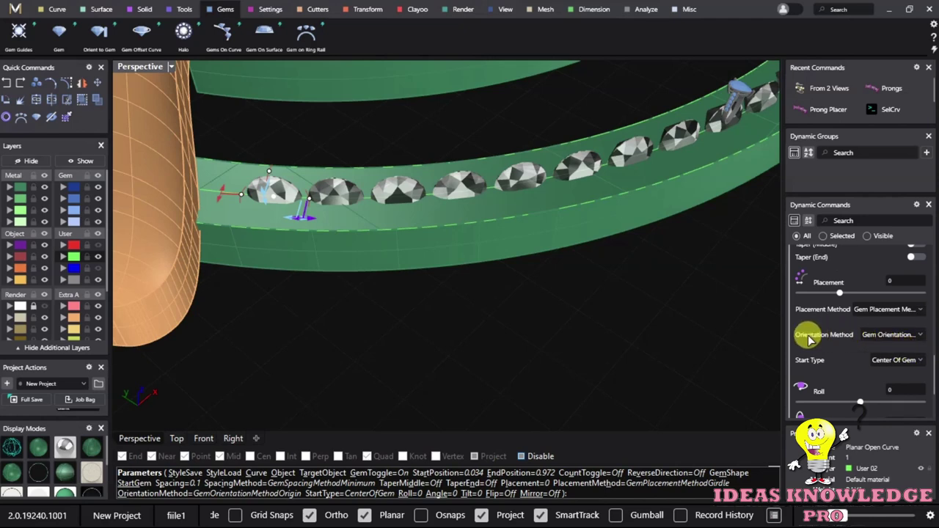
# Set Orientation Method to Gem Orientation Method Down so the gems lie flat.
pyautogui.click(895, 334)
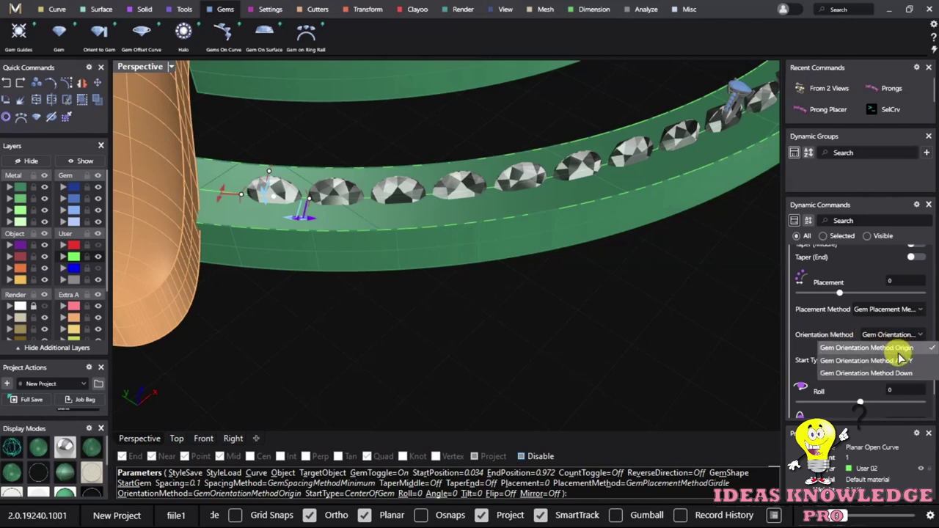
pyautogui.click(898, 357)
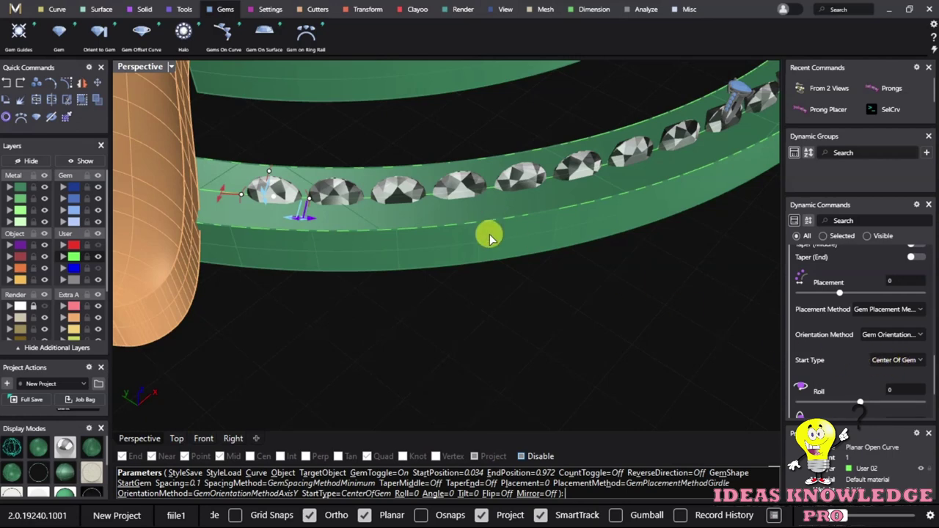
pyautogui.moveTo(497, 257)
pyautogui.mouseDown(button='right')
pyautogui.moveTo(482, 241)
pyautogui.moveTo(658, 306)
pyautogui.mouseUp(button='right')
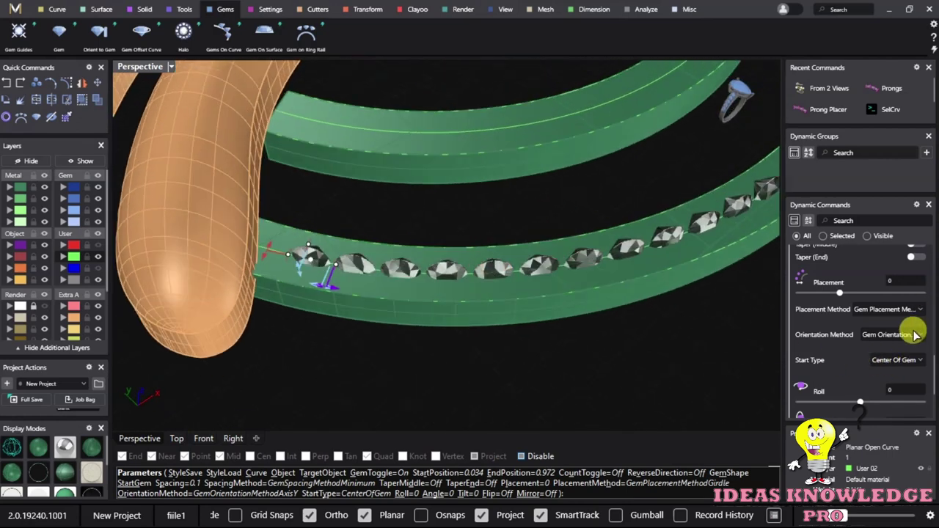
pyautogui.click(915, 334)
pyautogui.click(897, 373)
# Assign the outer green ring band as the gem row's Target Object.
pyautogui.moveTo(396, 273)
pyautogui.mouseDown(button='right')
pyautogui.moveTo(391, 161)
pyautogui.moveTo(256, 151)
pyautogui.moveTo(350, 242)
pyautogui.moveTo(212, 147)
pyautogui.moveTo(242, 136)
pyautogui.moveTo(350, 183)
pyautogui.moveTo(252, 199)
pyautogui.moveTo(282, 104)
pyautogui.moveTo(331, 142)
pyautogui.moveTo(421, 151)
pyautogui.moveTo(507, 212)
pyautogui.moveTo(619, 134)
pyautogui.moveTo(472, 146)
pyautogui.moveTo(402, 204)
pyautogui.moveTo(241, 183)
pyautogui.moveTo(360, 209)
pyautogui.moveTo(382, 204)
pyautogui.moveTo(324, 230)
pyautogui.moveTo(913, 327)
pyautogui.mouseUp(button='right')
pyautogui.moveTo(357, 273); pyautogui.dragTo(504, 298, button='right')
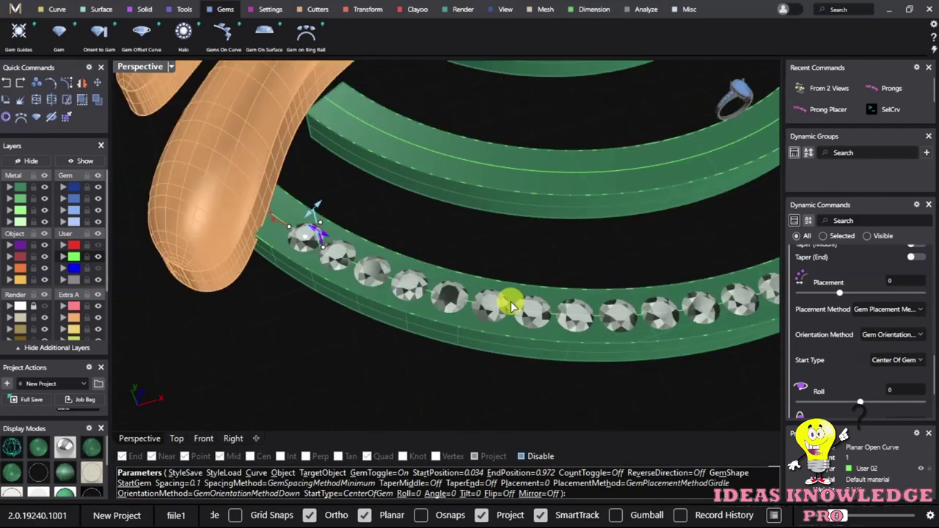
pyautogui.scroll(-3, 530, 296)
pyautogui.scroll(2, 905, 300)
pyautogui.scroll(3, 913, 313)
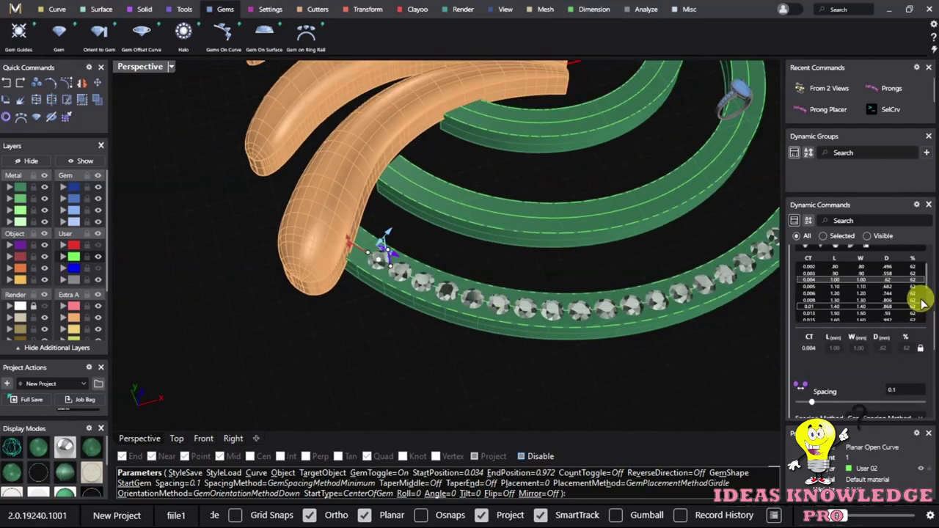
pyautogui.scroll(3, 930, 303)
pyautogui.scroll(3, 933, 319)
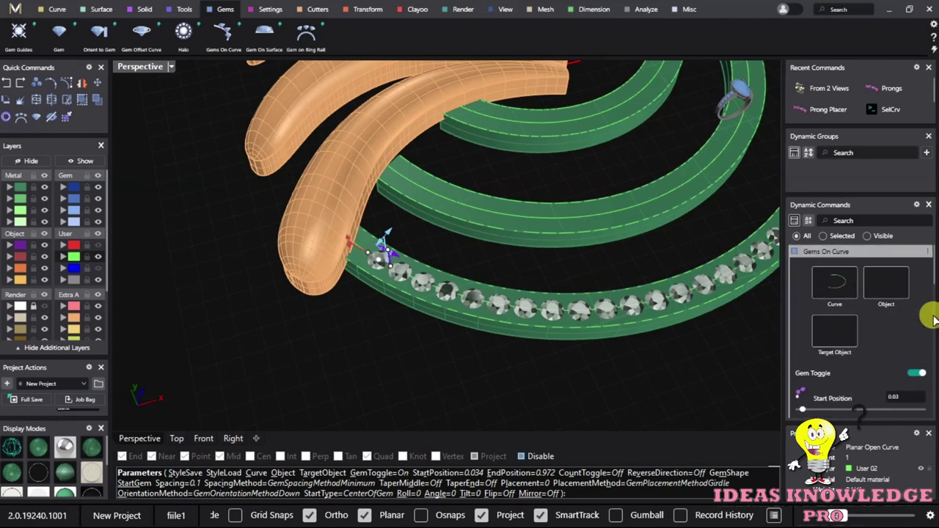
pyautogui.click(829, 337)
pyautogui.scroll(3, 414, 311)
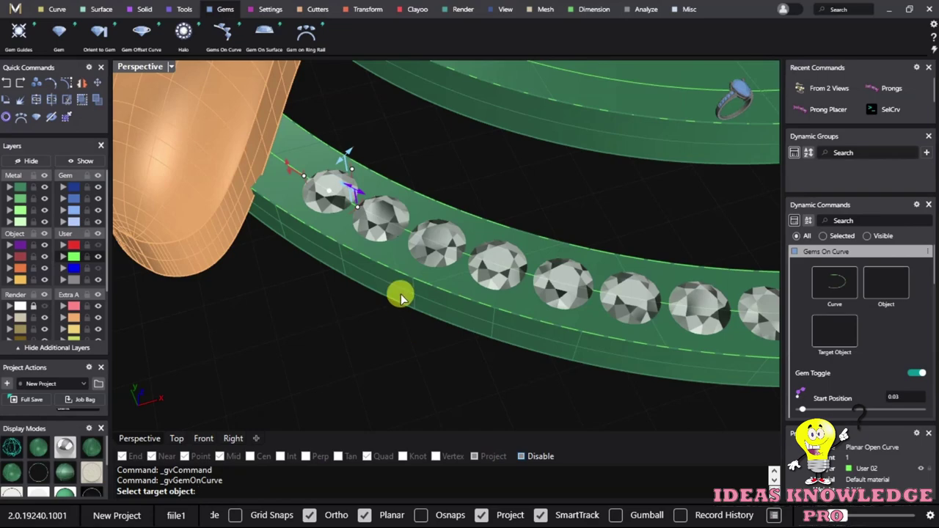
pyautogui.click(398, 292)
pyautogui.moveTo(399, 293)
pyautogui.mouseDown(button='right')
pyautogui.moveTo(312, 149)
pyautogui.moveTo(430, 234)
pyautogui.moveTo(215, 220)
pyautogui.moveTo(286, 203)
pyautogui.moveTo(222, 157)
pyautogui.mouseUp(button='right')
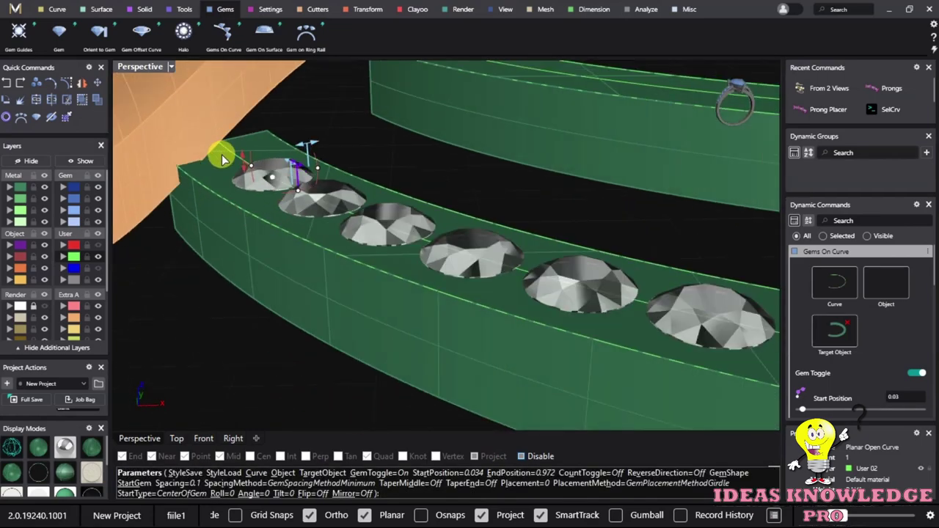
# Stretch the diamond row to start at 0.023 and end at 0.976 along the band.
pyautogui.scroll(-3, 220, 157)
pyautogui.moveTo(419, 220)
pyautogui.mouseDown(button='right')
pyautogui.moveTo(434, 352)
pyautogui.moveTo(222, 233)
pyautogui.mouseUp(button='right')
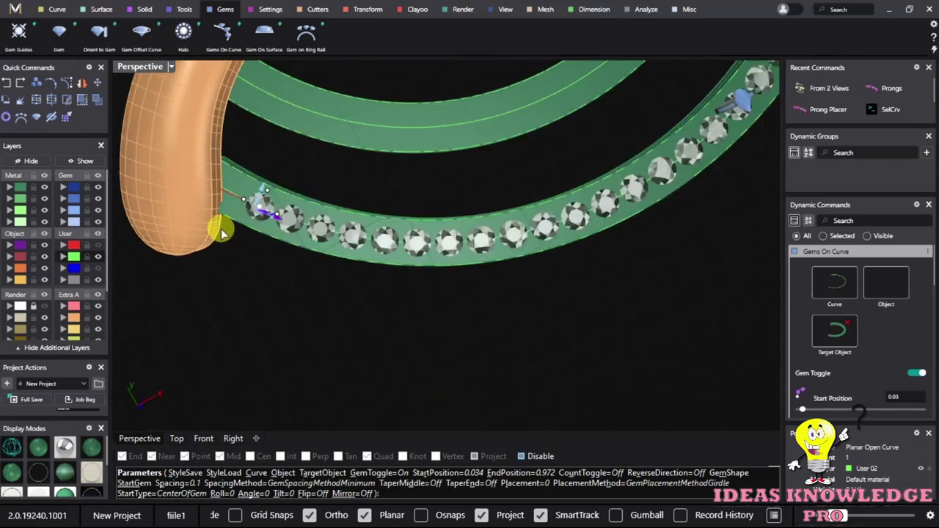
pyautogui.scroll(3, 222, 233)
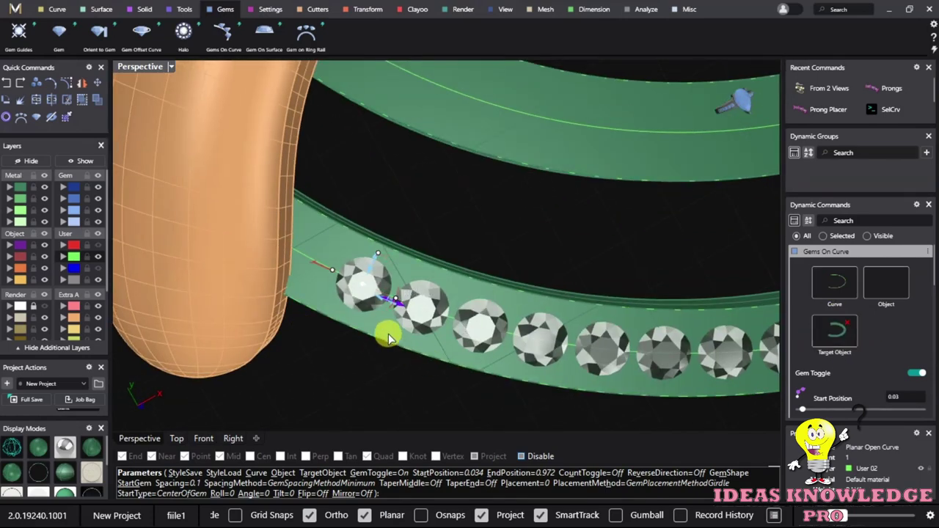
pyautogui.scroll(3, 388, 337)
pyautogui.scroll(-2, 330, 260)
pyautogui.scroll(3, 415, 289)
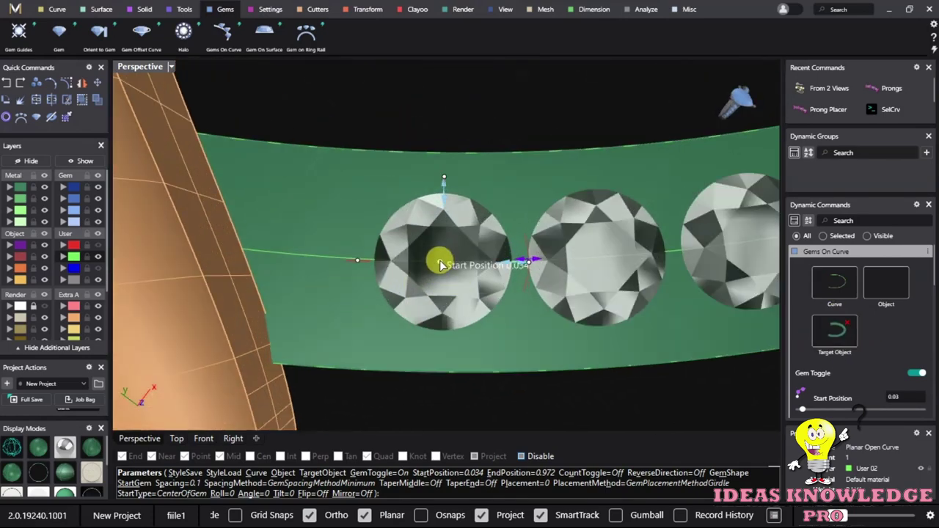
pyautogui.moveTo(382, 265); pyautogui.dragTo(352, 263)
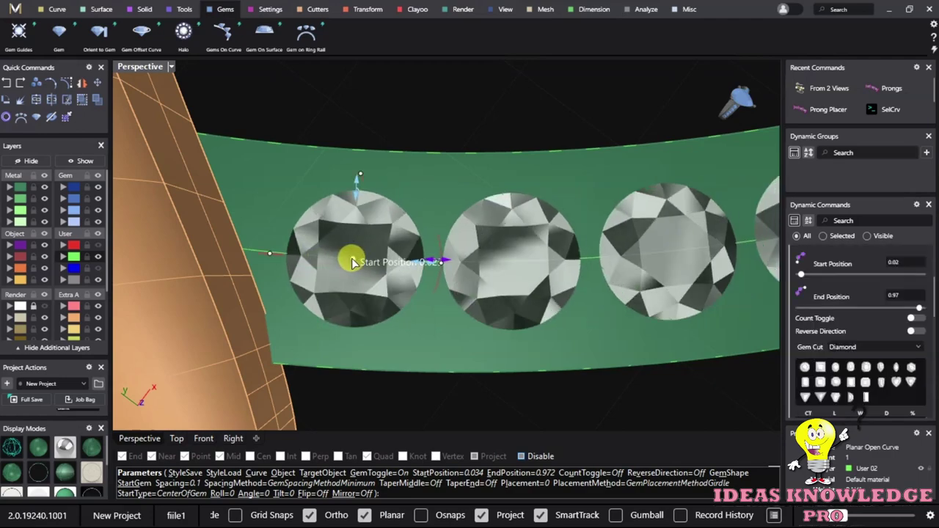
pyautogui.moveTo(355, 262)
pyautogui.mouseDown(button='right')
pyautogui.moveTo(428, 377)
pyautogui.moveTo(410, 342)
pyautogui.moveTo(503, 325)
pyautogui.moveTo(255, 291)
pyautogui.moveTo(266, 234)
pyautogui.moveTo(572, 220)
pyautogui.moveTo(484, 319)
pyautogui.moveTo(517, 235)
pyautogui.moveTo(604, 283)
pyautogui.moveTo(501, 272)
pyautogui.moveTo(550, 330)
pyautogui.moveTo(506, 301)
pyautogui.moveTo(462, 298)
pyautogui.mouseUp(button='right')
pyautogui.scroll(2, 461, 288)
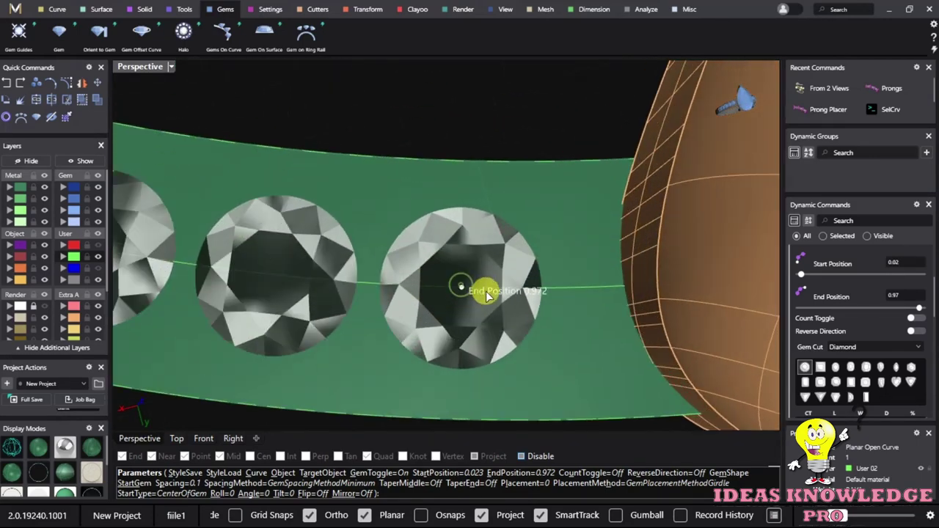
pyautogui.moveTo(486, 294); pyautogui.dragTo(503, 288)
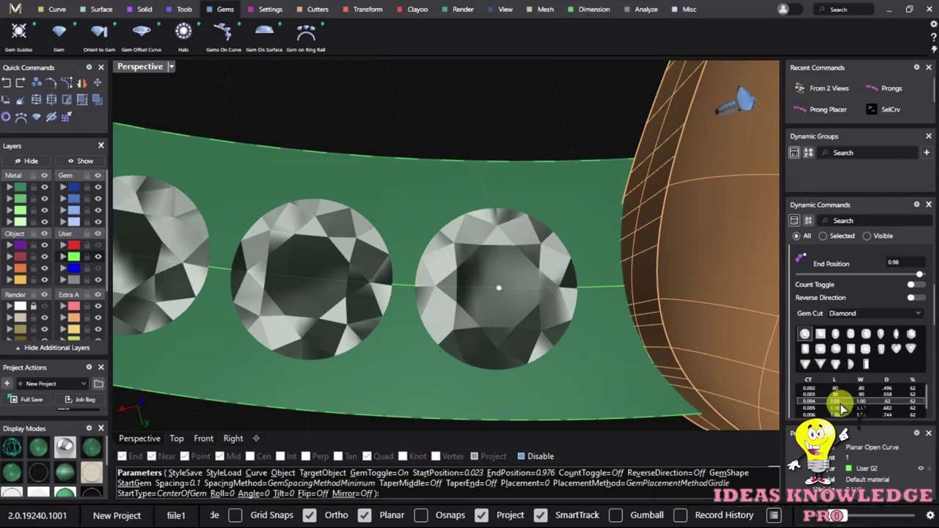
# Set the diamonds on the band to the 0.006 ct size.
pyautogui.scroll(-1, 832, 403)
pyautogui.click(834, 411)
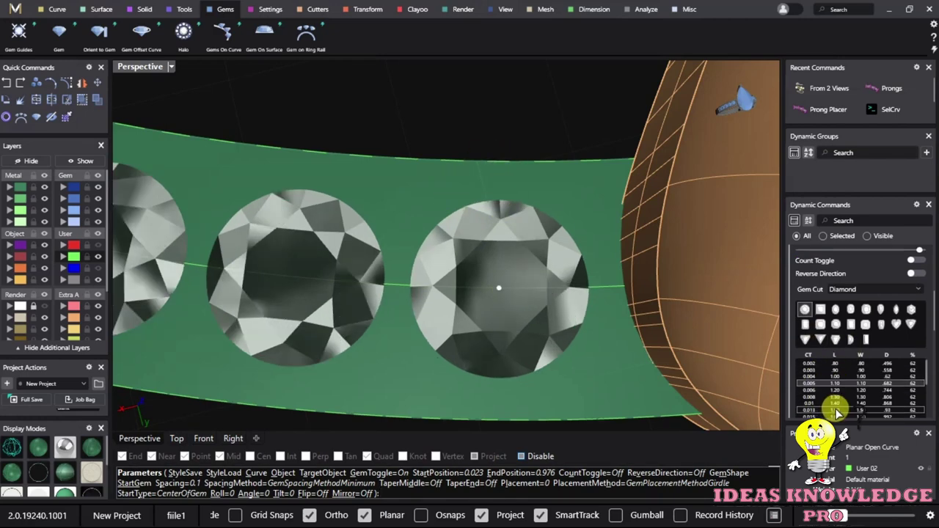
pyautogui.click(834, 391)
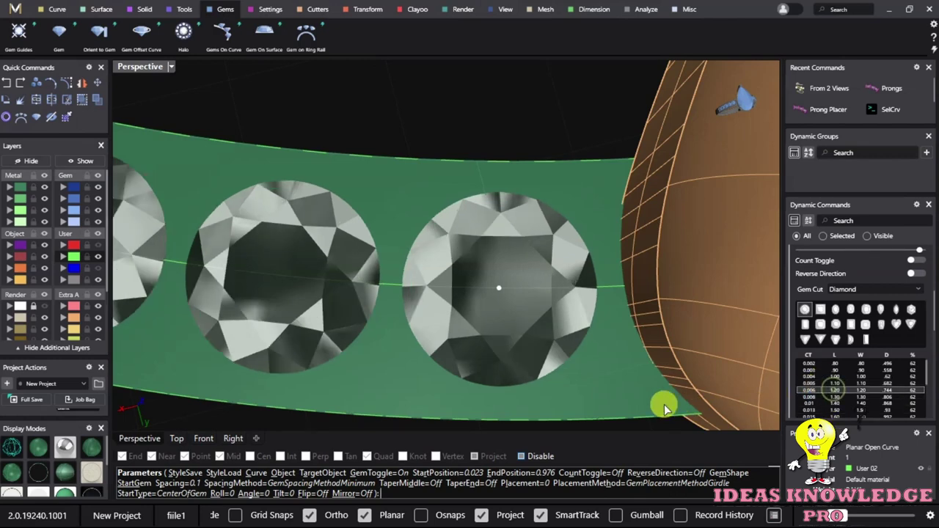
# Increase the Gems On Curve spacing from 0.1 to 0.15 around the outer band.
pyautogui.moveTo(438, 177); pyautogui.dragTo(544, 346, button='right')
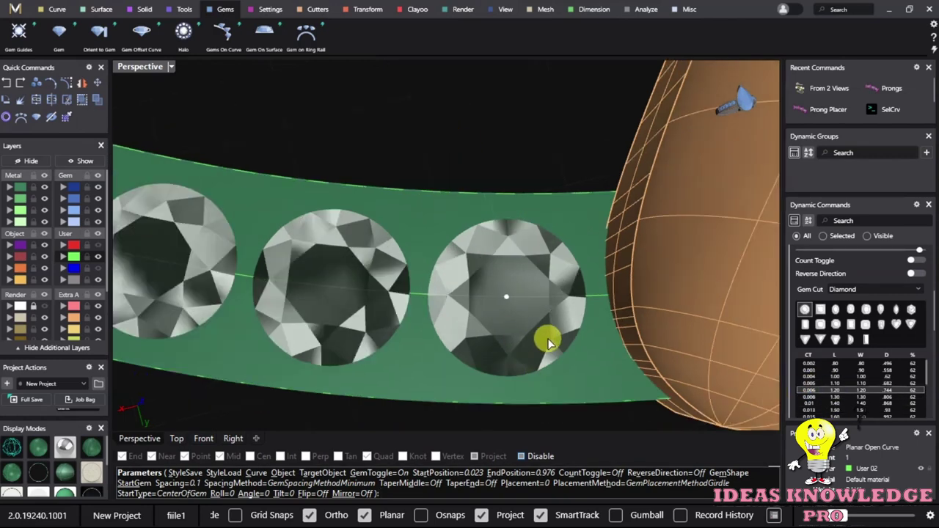
pyautogui.scroll(-3, 550, 337)
pyautogui.moveTo(550, 335); pyautogui.dragTo(298, 267, button='right')
pyautogui.scroll(3, 300, 267)
pyautogui.scroll(-1, 308, 266)
pyautogui.scroll(-2, 440, 307)
pyautogui.scroll(-2, 425, 345)
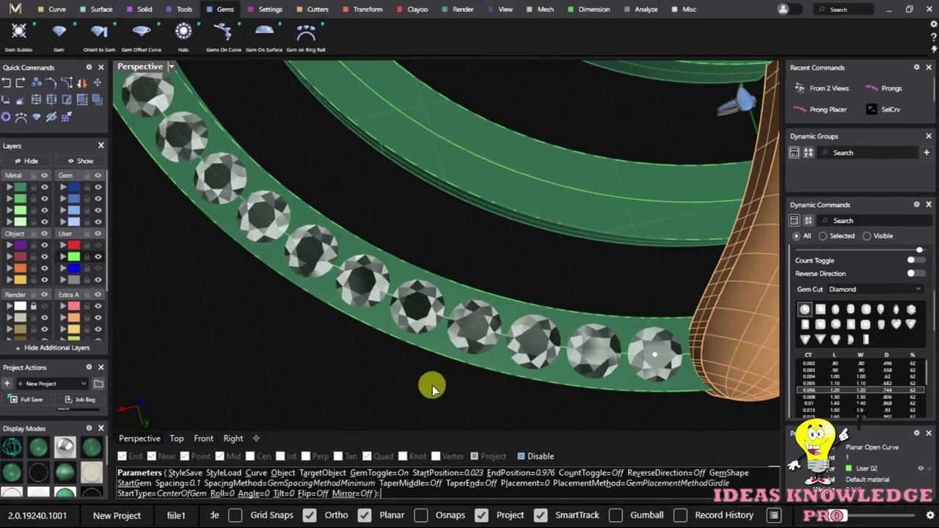
pyautogui.scroll(-2, 396, 360)
pyautogui.scroll(1, 359, 336)
pyautogui.scroll(2, 363, 344)
pyautogui.scroll(2, 367, 351)
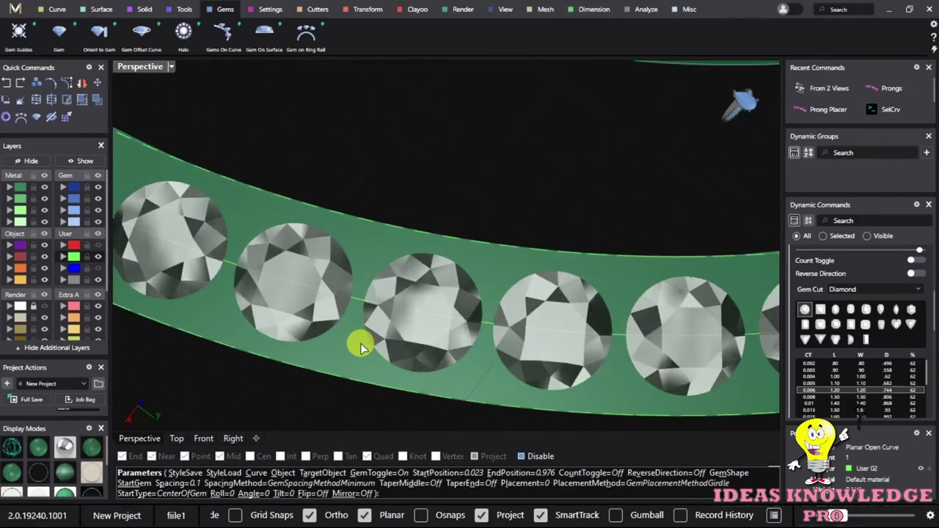
pyautogui.scroll(2, 363, 308)
pyautogui.scroll(2, 352, 271)
pyautogui.scroll(-2, 453, 318)
pyautogui.scroll(-2, 480, 306)
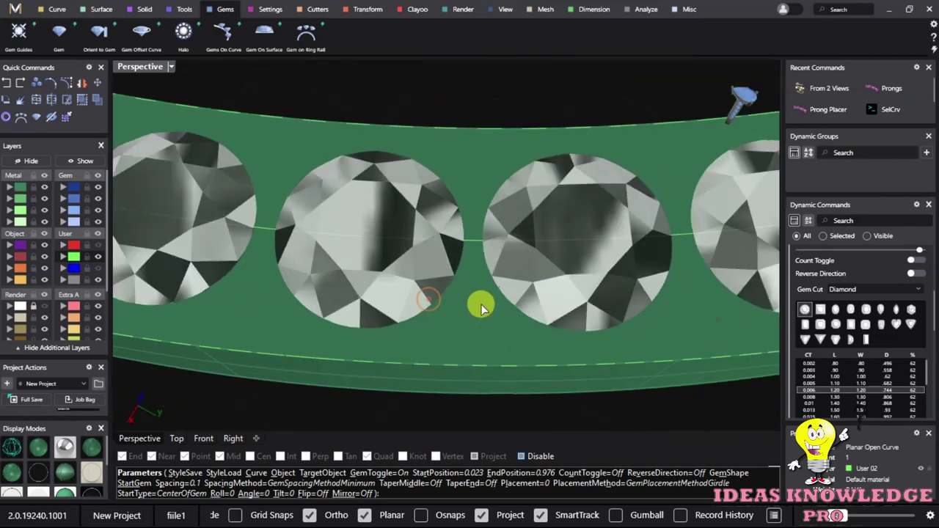
pyautogui.scroll(2, 933, 325)
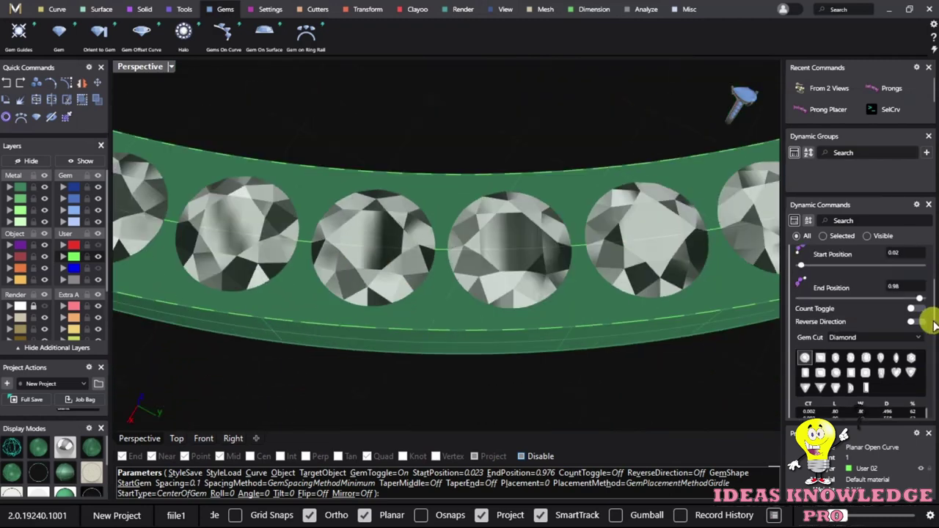
pyautogui.scroll(2, 934, 325)
pyautogui.scroll(-2, 804, 380)
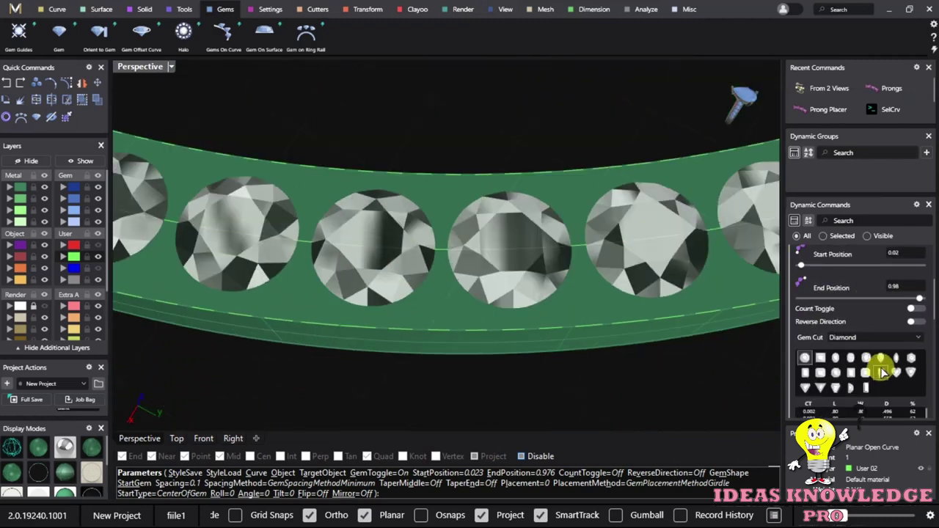
pyautogui.scroll(-2, 931, 326)
pyautogui.scroll(-2, 929, 318)
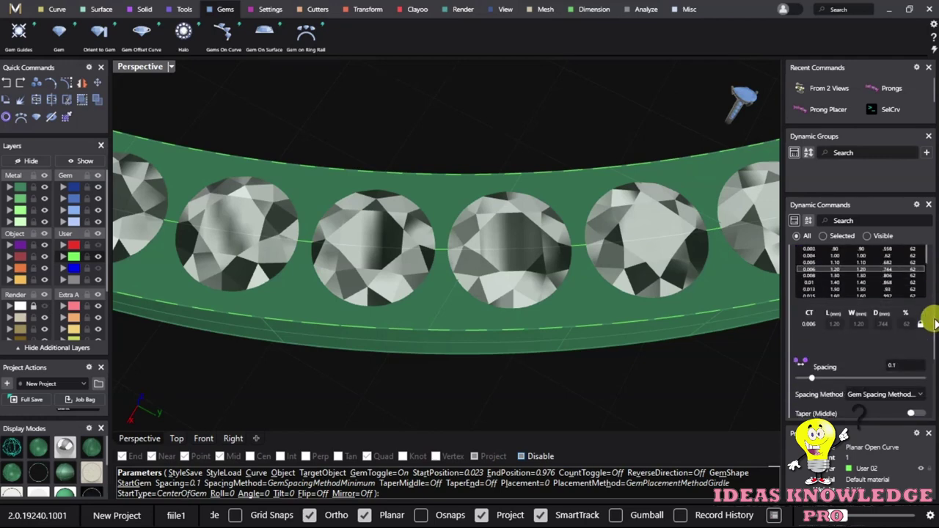
pyautogui.scroll(-2, 924, 326)
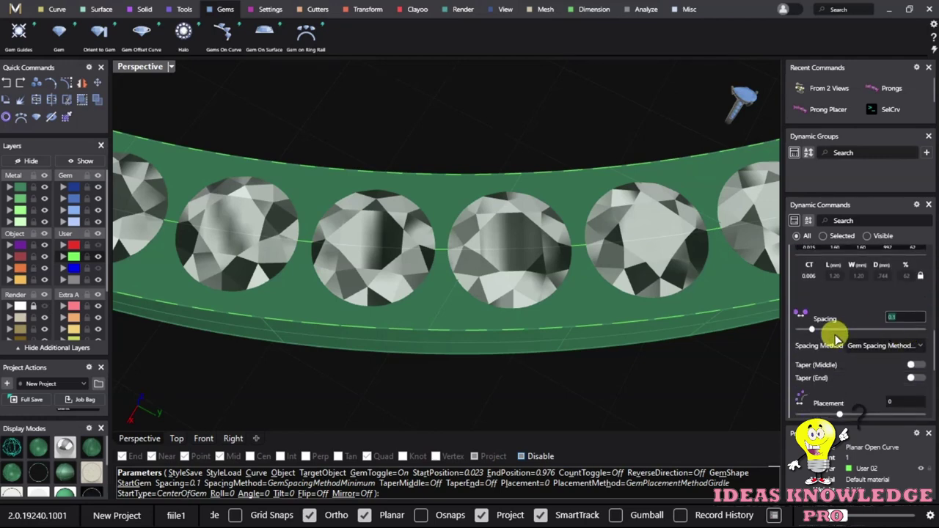
pyautogui.moveTo(811, 328); pyautogui.dragTo(814, 330)
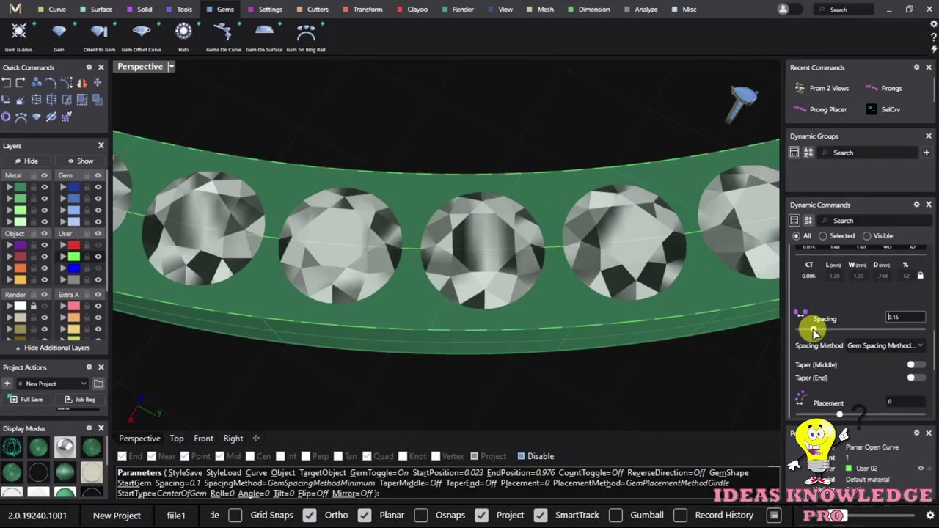
pyautogui.scroll(-2, 188, 353)
pyautogui.scroll(-2, 398, 408)
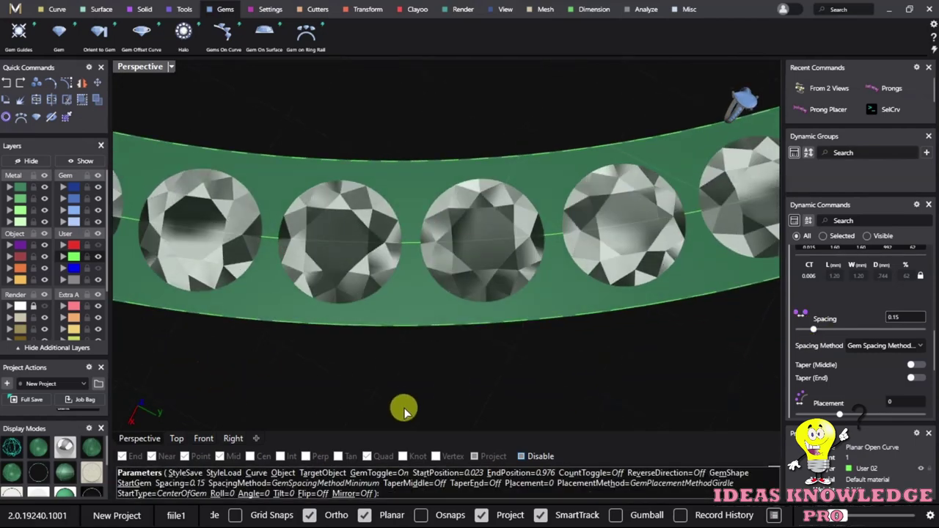
pyautogui.scroll(-2, 510, 428)
pyautogui.scroll(-1, 511, 428)
pyautogui.scroll(-1, 554, 422)
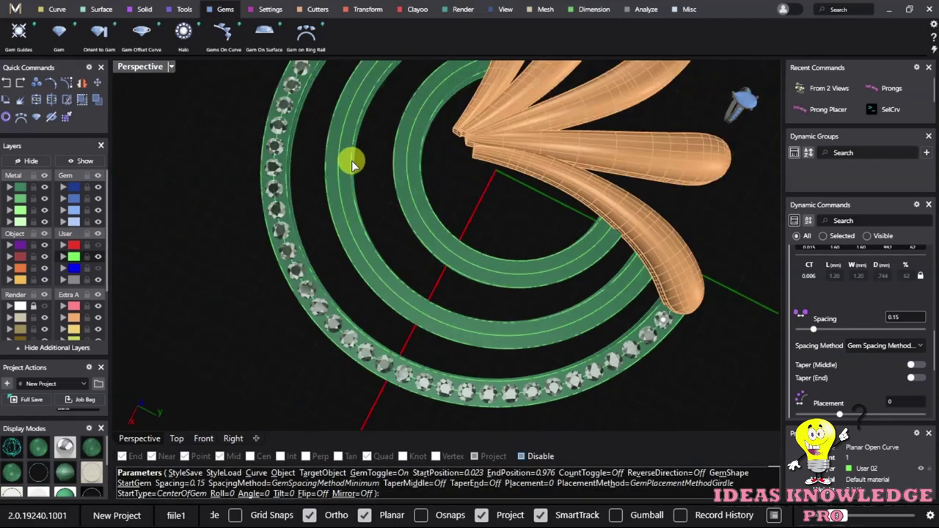
# Pull the diamond row's end position back to 0.972.
pyautogui.scroll(3, 583, 302)
pyautogui.scroll(2, 528, 318)
pyautogui.scroll(2, 568, 302)
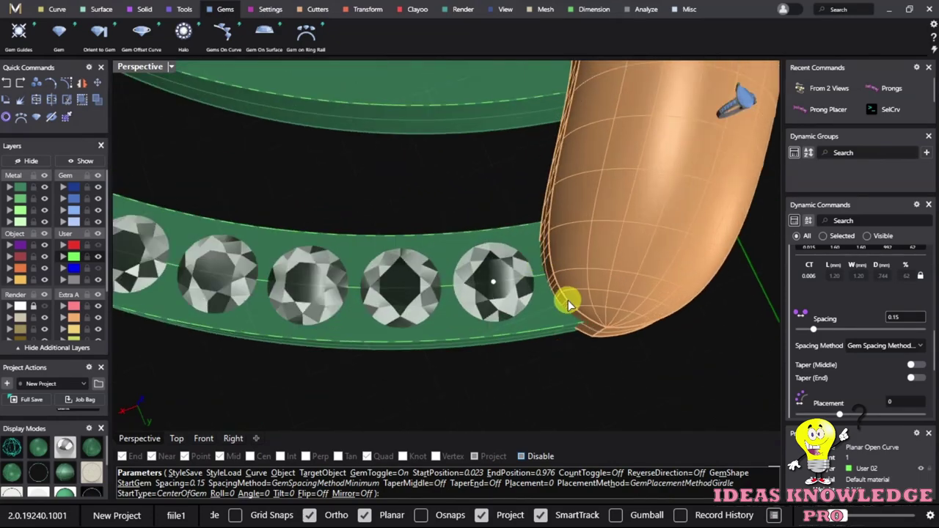
pyautogui.scroll(1, 528, 301)
pyautogui.scroll(2, 489, 286)
pyautogui.scroll(1, 484, 268)
pyautogui.scroll(2, 499, 220)
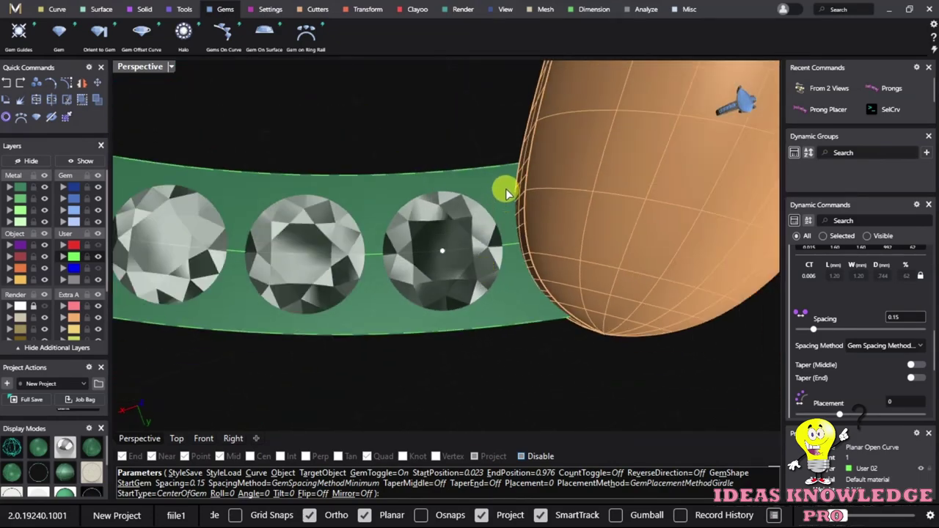
pyautogui.scroll(2, 498, 187)
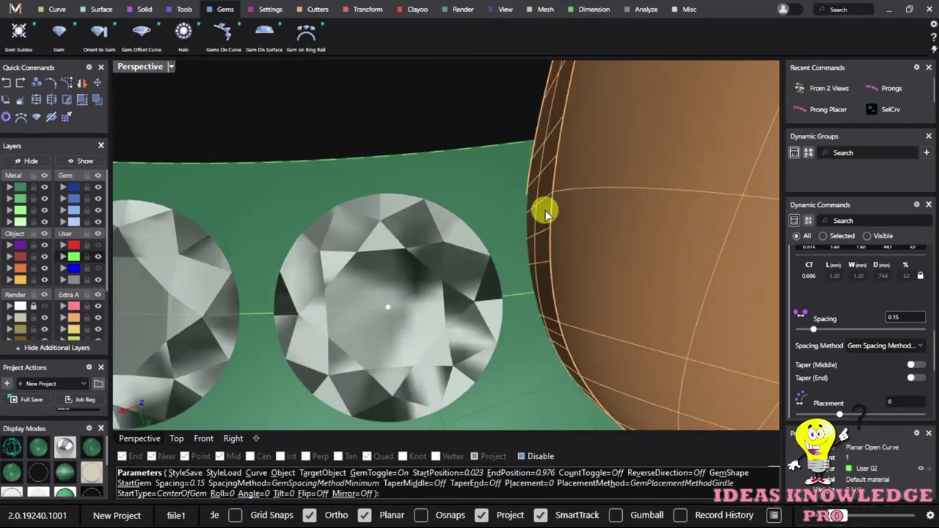
pyautogui.scroll(-2, 506, 220)
pyautogui.moveTo(450, 272); pyautogui.dragTo(435, 273)
pyautogui.scroll(-2, 446, 369)
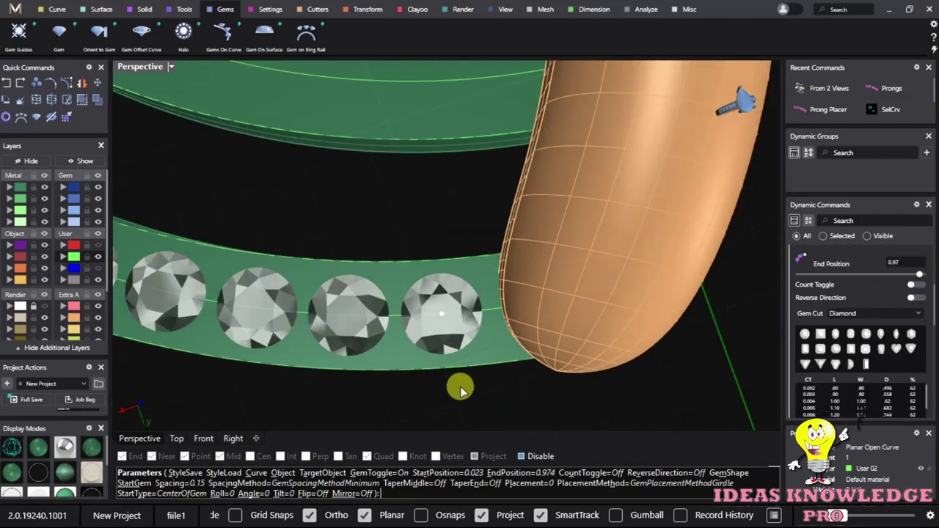
pyautogui.scroll(-2, 457, 384)
pyautogui.scroll(-2, 445, 388)
pyautogui.scroll(3, 429, 379)
pyautogui.scroll(3, 441, 374)
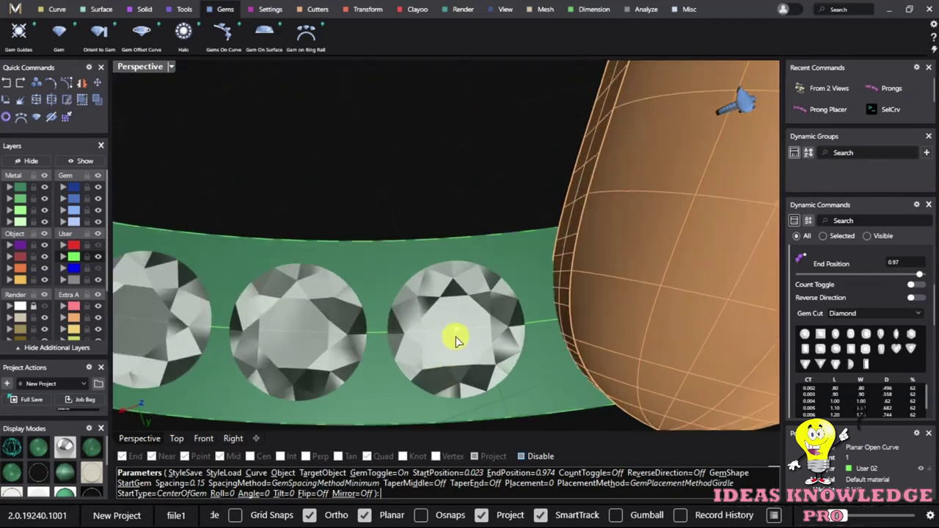
pyautogui.scroll(1, 454, 335)
pyautogui.moveTo(445, 332); pyautogui.dragTo(444, 332)
# Move the row's start to 0.027, clearing the leaf tip, and commit the gems.
pyautogui.moveTo(562, 272)
pyautogui.mouseDown(button='right')
pyautogui.moveTo(505, 373)
pyautogui.moveTo(308, 340)
pyautogui.moveTo(338, 247)
pyautogui.moveTo(387, 268)
pyautogui.moveTo(254, 134)
pyautogui.moveTo(268, 247)
pyautogui.moveTo(214, 274)
pyautogui.moveTo(314, 144)
pyautogui.moveTo(436, 399)
pyautogui.mouseUp(button='right')
pyautogui.scroll(3, 367, 318)
pyautogui.scroll(3, 374, 255)
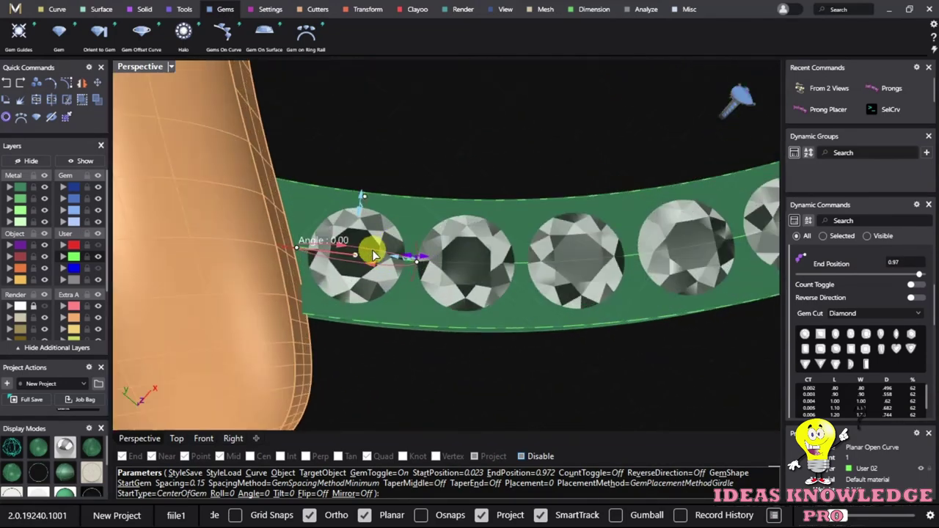
pyautogui.moveTo(360, 259); pyautogui.dragTo(374, 260)
pyautogui.scroll(-3, 419, 377)
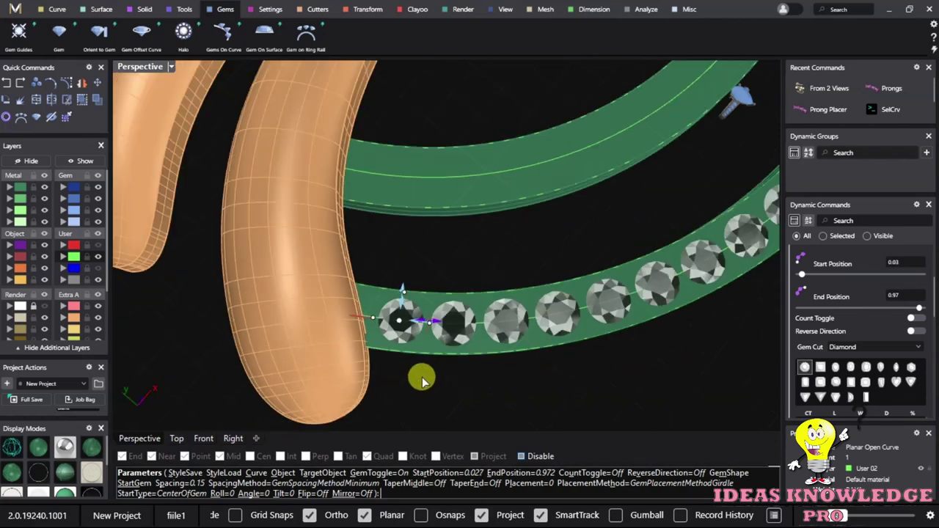
pyautogui.scroll(-2, 314, 377)
pyautogui.scroll(2, 457, 389)
pyautogui.scroll(1, 421, 356)
pyautogui.scroll(-3, 421, 357)
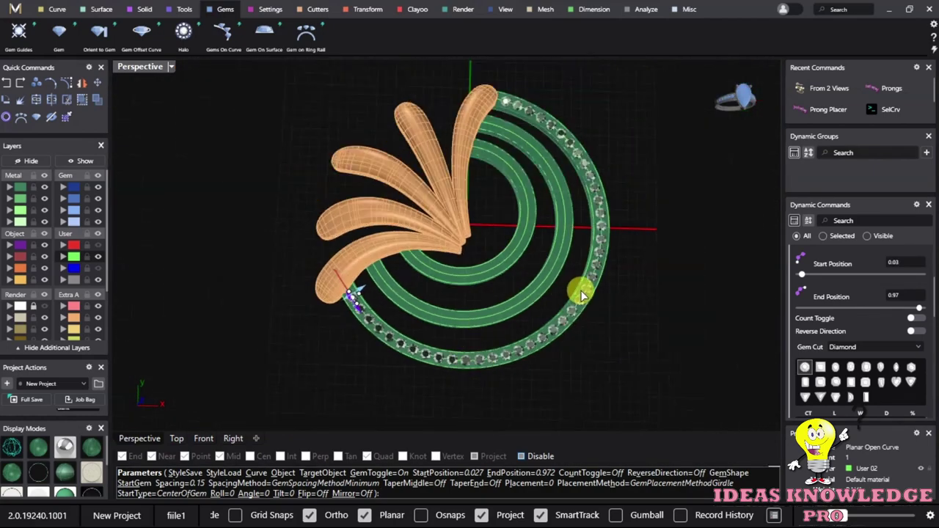
pyautogui.moveTo(583, 289); pyautogui.dragTo(690, 320, button='right')
pyautogui.scroll(3, 608, 330)
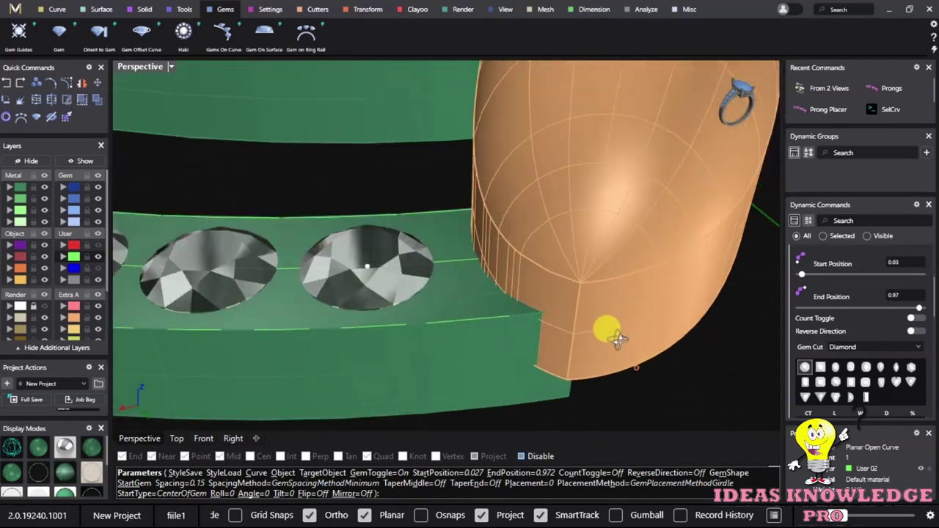
pyautogui.scroll(2, 628, 346)
pyautogui.scroll(-4, 415, 220)
pyautogui.moveTo(415, 220)
pyautogui.mouseDown(button='right')
pyautogui.moveTo(484, 345)
pyautogui.moveTo(199, 278)
pyautogui.mouseUp(button='right')
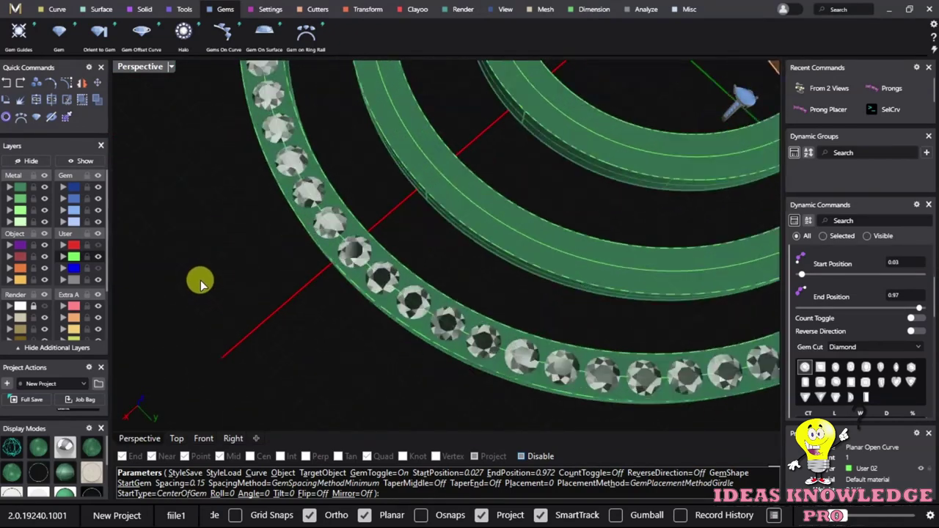
pyautogui.scroll(3, 360, 308)
pyautogui.scroll(-3, 352, 247)
pyautogui.scroll(3, 354, 296)
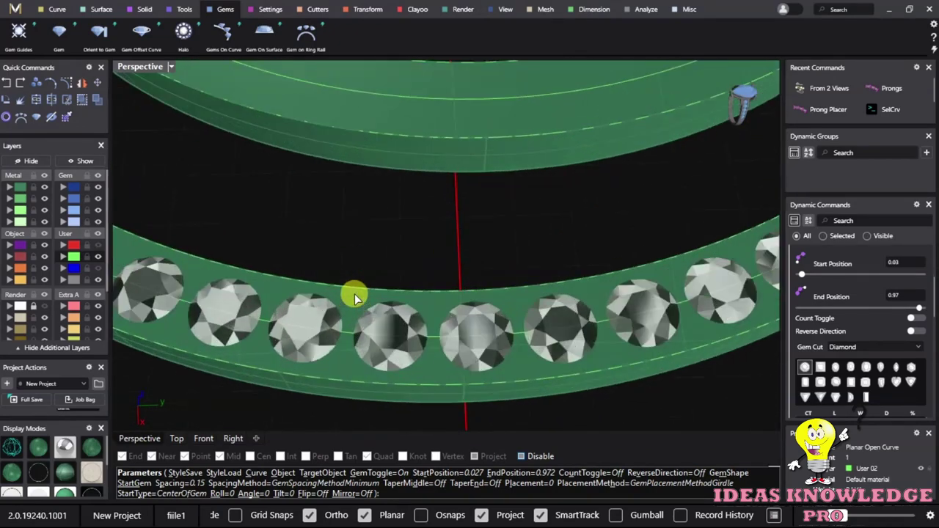
pyautogui.scroll(-3, 354, 296)
pyautogui.scroll(2, 377, 280)
pyautogui.scroll(-5, 378, 284)
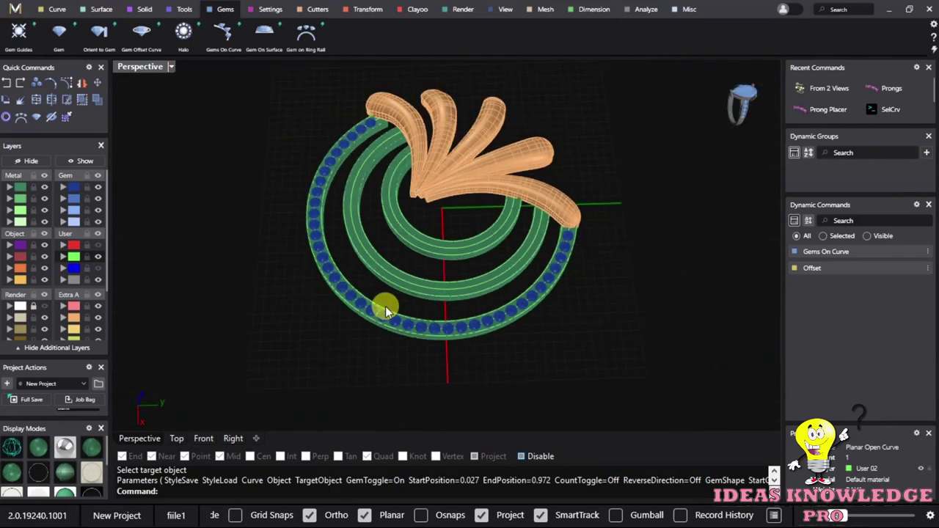
# Select the curve running along the gem band from the overlapping objects.
pyautogui.moveTo(384, 308); pyautogui.dragTo(415, 362, button='right')
pyautogui.scroll(5, 415, 402)
pyautogui.scroll(-2, 550, 371)
pyautogui.moveTo(550, 371); pyautogui.dragTo(550, 219, button='right')
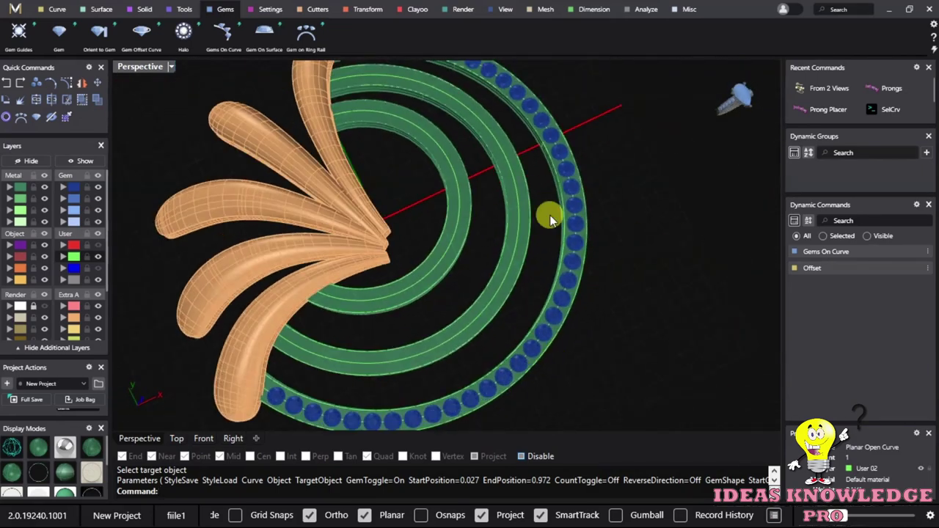
pyautogui.scroll(3, 433, 256)
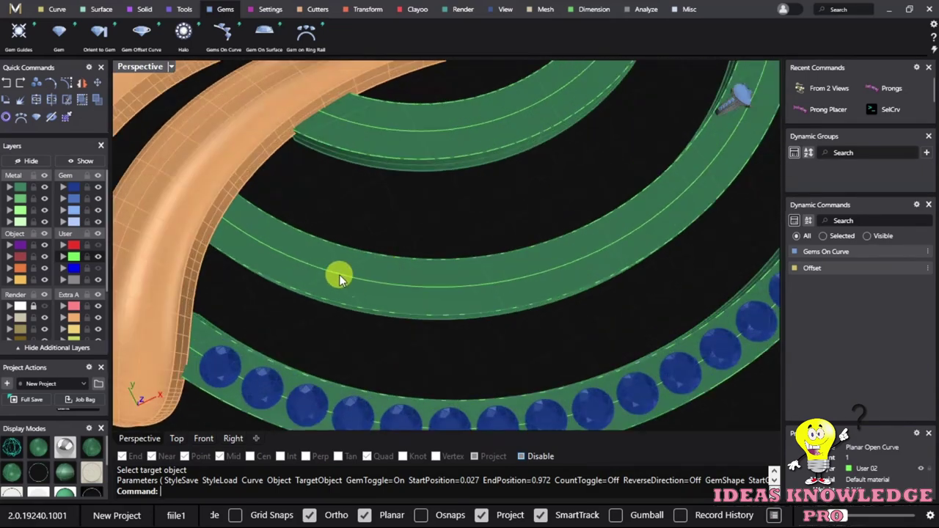
pyautogui.click(339, 274)
pyautogui.click(382, 310)
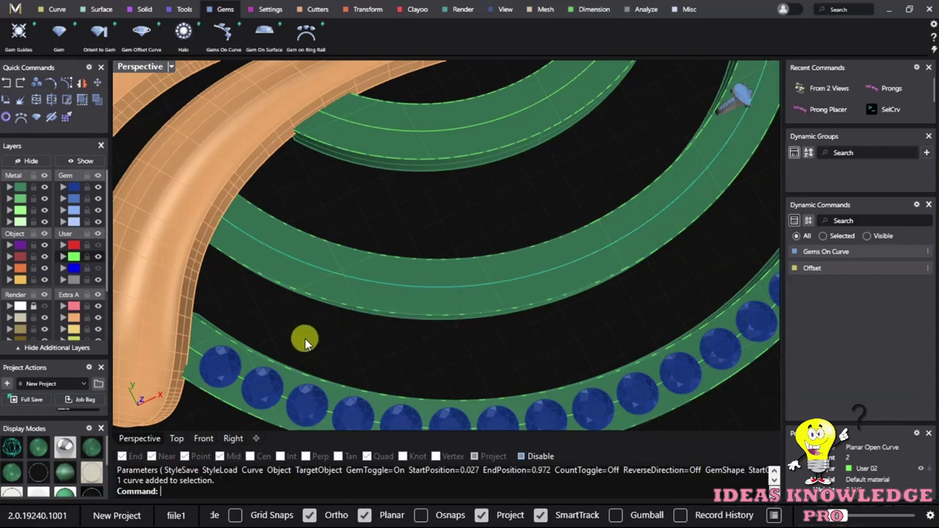
pyautogui.scroll(-4, 403, 291)
pyautogui.scroll(2, 403, 291)
pyautogui.scroll(2, 272, 324)
pyautogui.scroll(2, 257, 277)
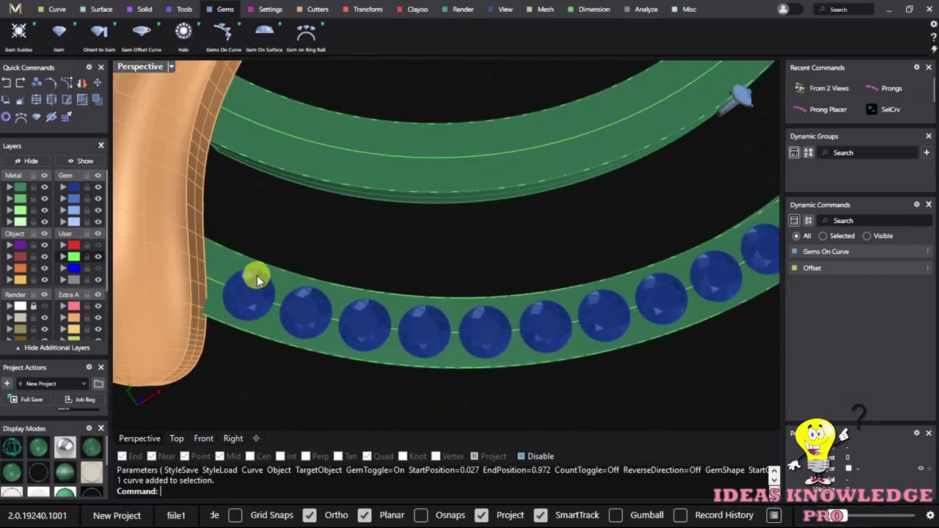
# Select the whole group of 40 diamonds on the outer band.
pyautogui.click(258, 279)
pyautogui.click(330, 323)
pyautogui.scroll(2, 267, 294)
pyautogui.scroll(-3, 234, 325)
pyautogui.scroll(3, 389, 318)
pyautogui.scroll(-2, 430, 325)
pyautogui.scroll(2, 426, 300)
pyautogui.scroll(-3, 320, 201)
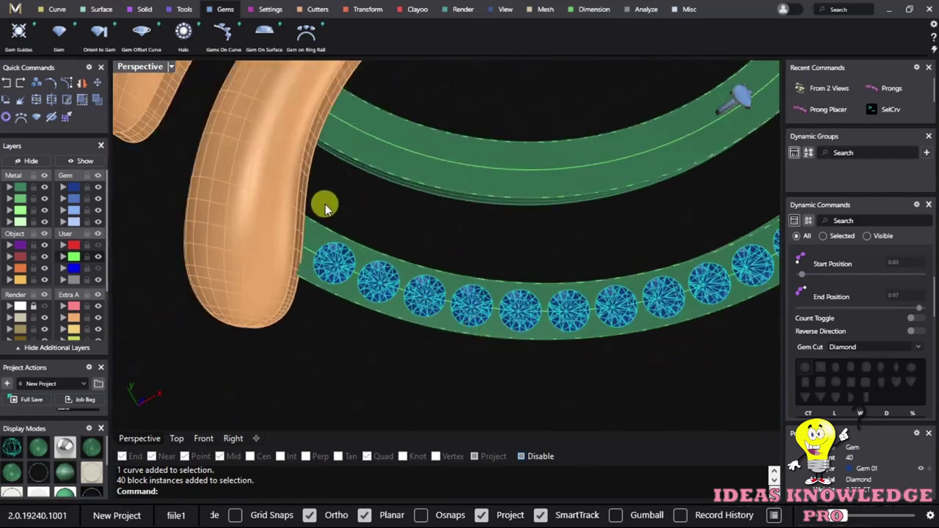
pyautogui.scroll(3, 426, 294)
pyautogui.scroll(3, 428, 305)
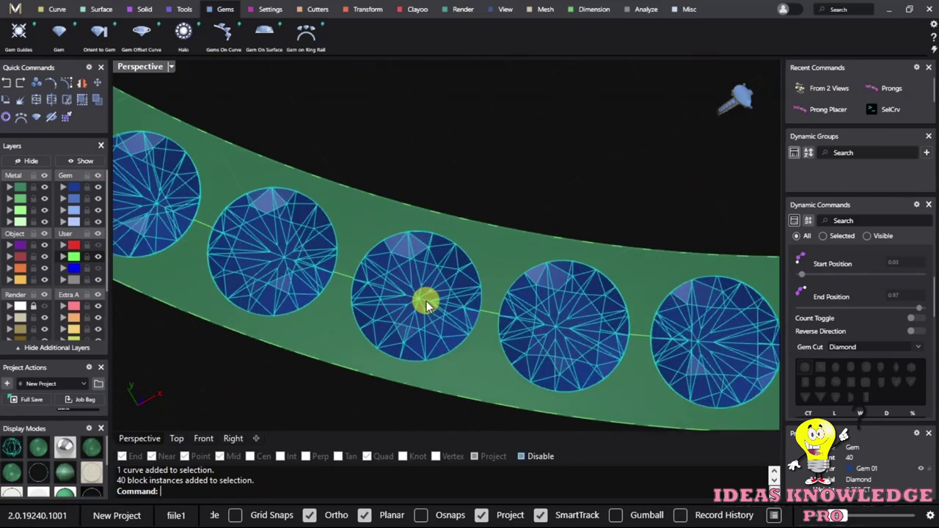
pyautogui.scroll(-3, 286, 308)
pyautogui.scroll(5, 300, 303)
# Reselect the 40-gem group and bring up its context menu of actions.
pyautogui.click(377, 184)
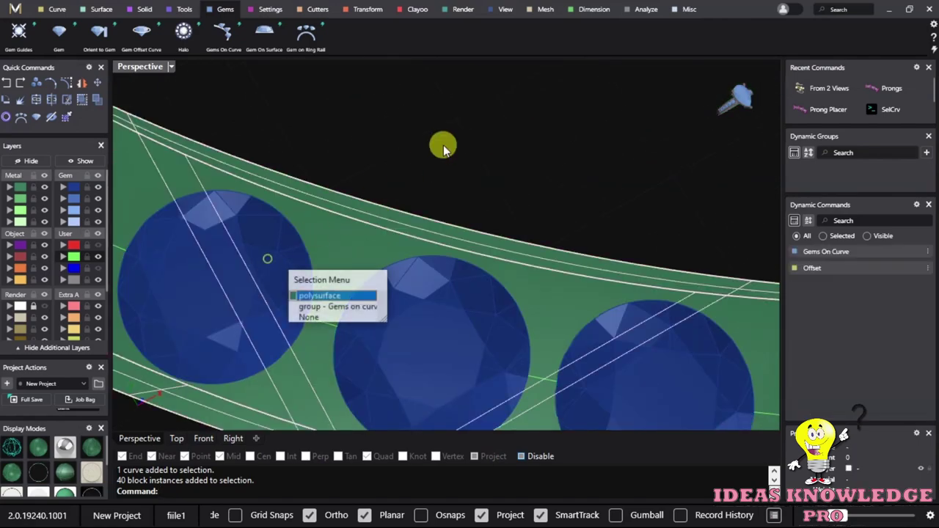
pyautogui.click(345, 307)
pyautogui.scroll(-5, 423, 210)
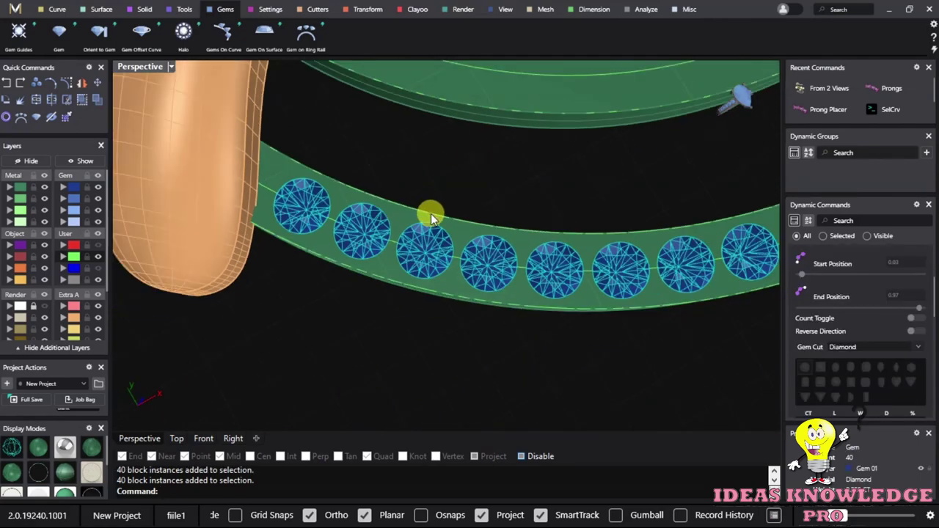
pyautogui.scroll(3, 533, 197)
pyautogui.scroll(-2, 482, 169)
pyautogui.scroll(-3, 482, 169)
pyautogui.scroll(3, 507, 172)
pyautogui.scroll(2, 507, 172)
pyautogui.rightClick(509, 176)
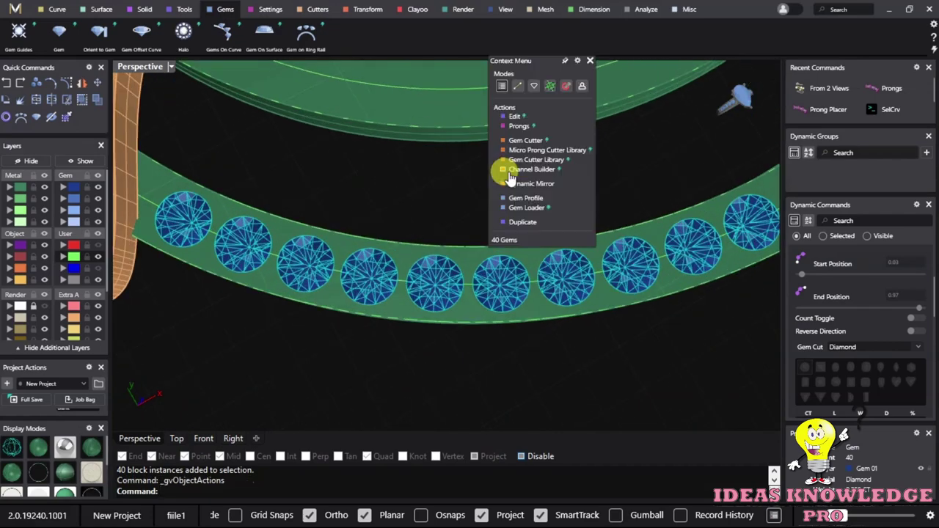
# Add prongs around every diamond in the outer gem row.
pyautogui.moveTo(543, 64)
pyautogui.mouseDown()
pyautogui.moveTo(673, 192)
pyautogui.moveTo(688, 229)
pyautogui.mouseUp()
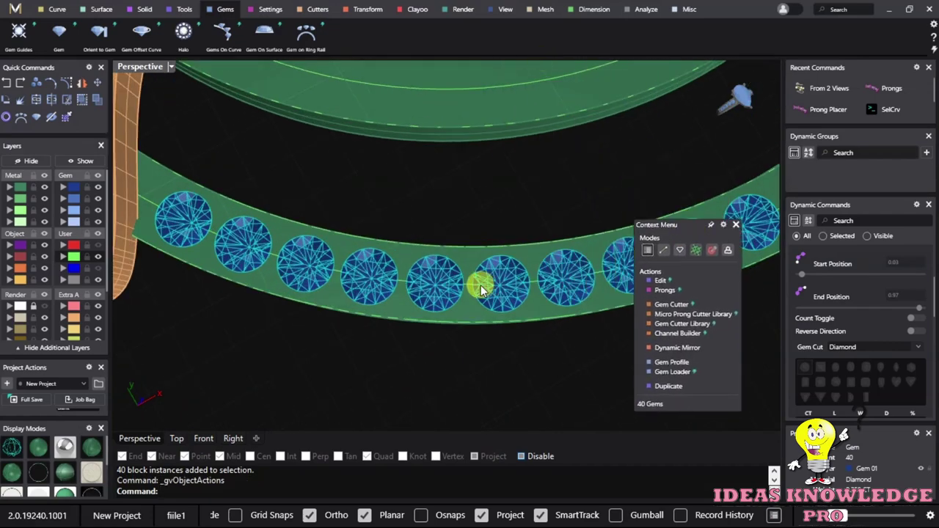
pyautogui.moveTo(477, 279); pyautogui.dragTo(388, 272, button='right')
pyautogui.click(664, 290)
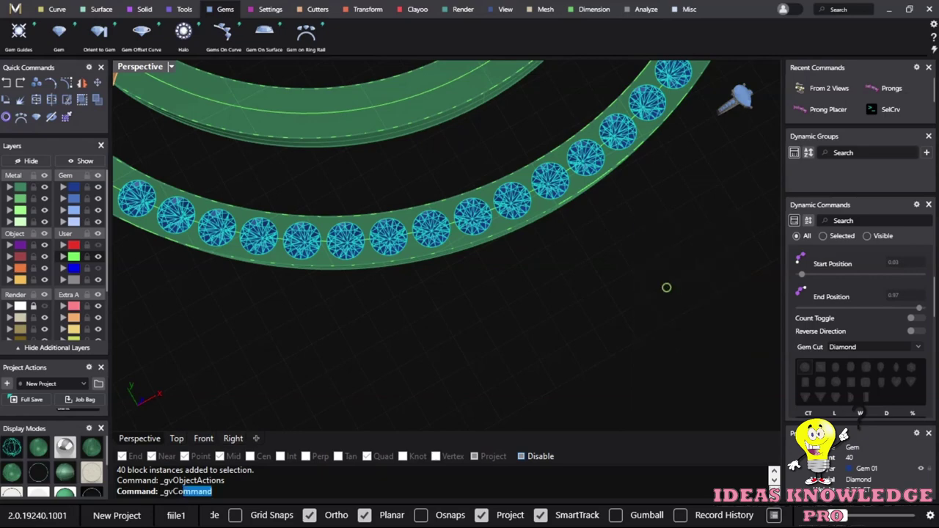
pyautogui.scroll(5, 382, 250)
pyautogui.scroll(2, 352, 244)
pyautogui.scroll(-2, 321, 245)
pyautogui.moveTo(320, 244)
pyautogui.mouseDown(button='right')
pyautogui.moveTo(184, 226)
pyautogui.moveTo(318, 274)
pyautogui.moveTo(489, 296)
pyautogui.moveTo(386, 255)
pyautogui.mouseUp(button='right')
pyautogui.scroll(3, 329, 230)
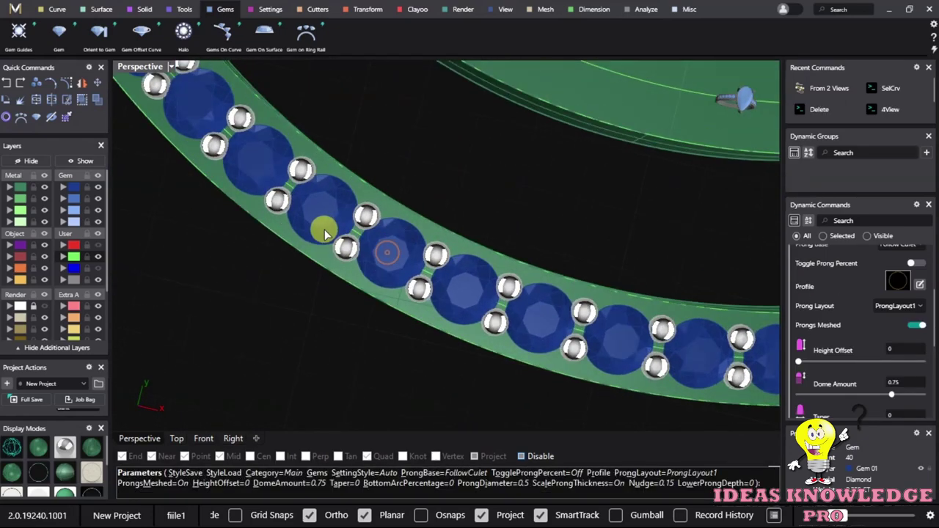
pyautogui.scroll(3, 373, 224)
pyautogui.scroll(-1, 373, 225)
pyautogui.scroll(1, 916, 286)
pyautogui.scroll(2, 918, 286)
pyautogui.scroll(-1, 928, 305)
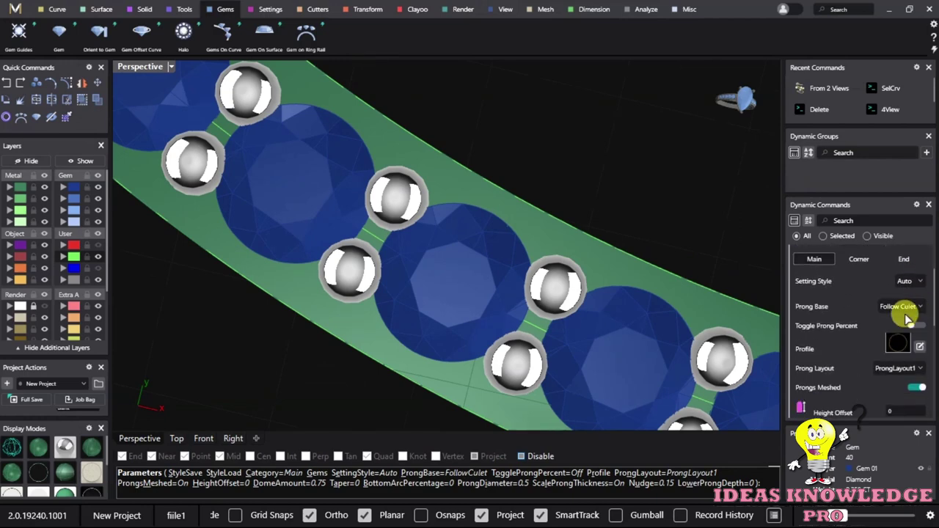
pyautogui.scroll(-1, 908, 318)
pyautogui.scroll(-3, 871, 321)
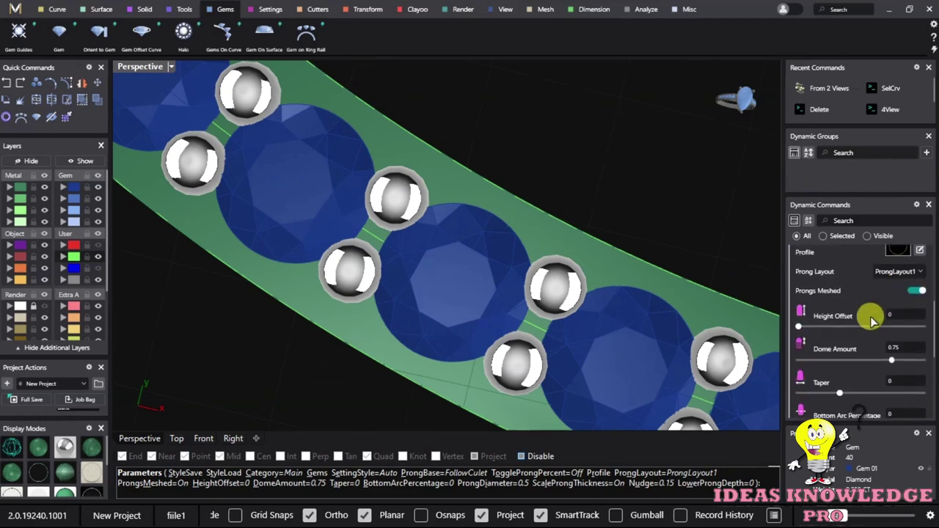
pyautogui.moveTo(431, 342)
pyautogui.mouseDown(button='right')
pyautogui.moveTo(562, 257)
pyautogui.moveTo(488, 235)
pyautogui.moveTo(469, 266)
pyautogui.moveTo(693, 281)
pyautogui.mouseUp(button='right')
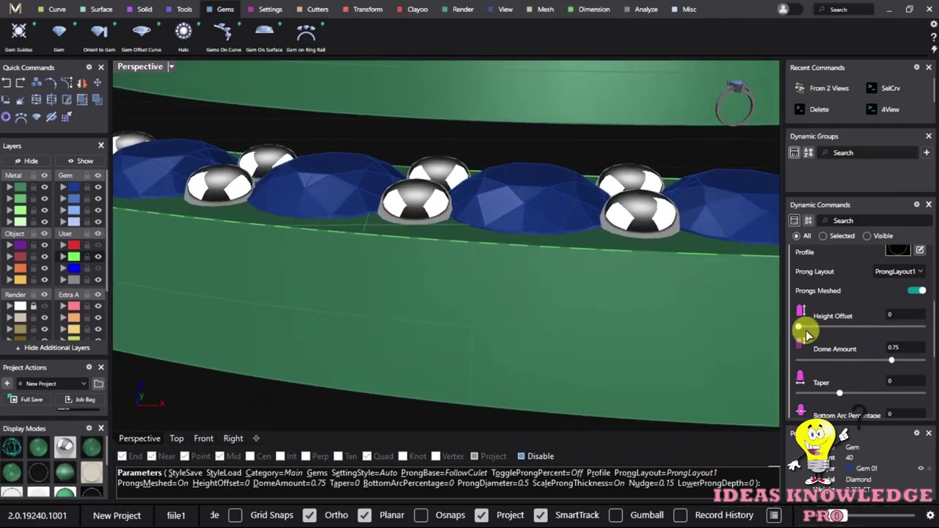
# Adjust the prong height, settling on a height offset of 0.55.
pyautogui.moveTo(805, 330)
pyautogui.mouseDown()
pyautogui.moveTo(834, 327)
pyautogui.moveTo(838, 336)
pyautogui.mouseUp()
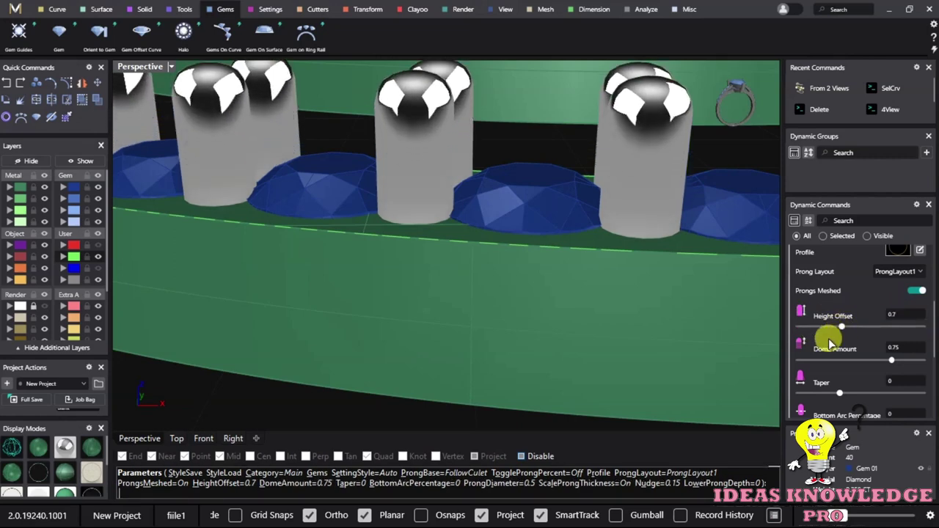
pyautogui.moveTo(585, 317); pyautogui.dragTo(577, 247, button='right')
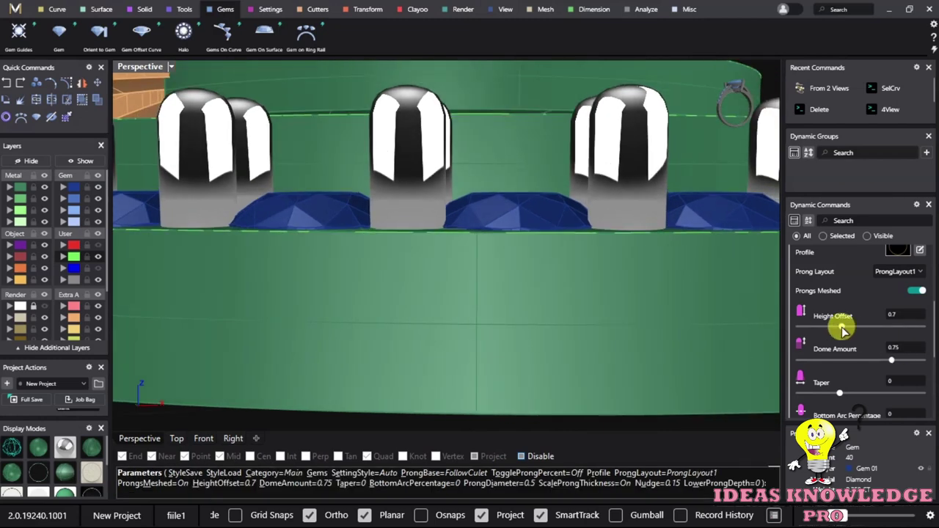
pyautogui.moveTo(842, 332); pyautogui.dragTo(837, 331)
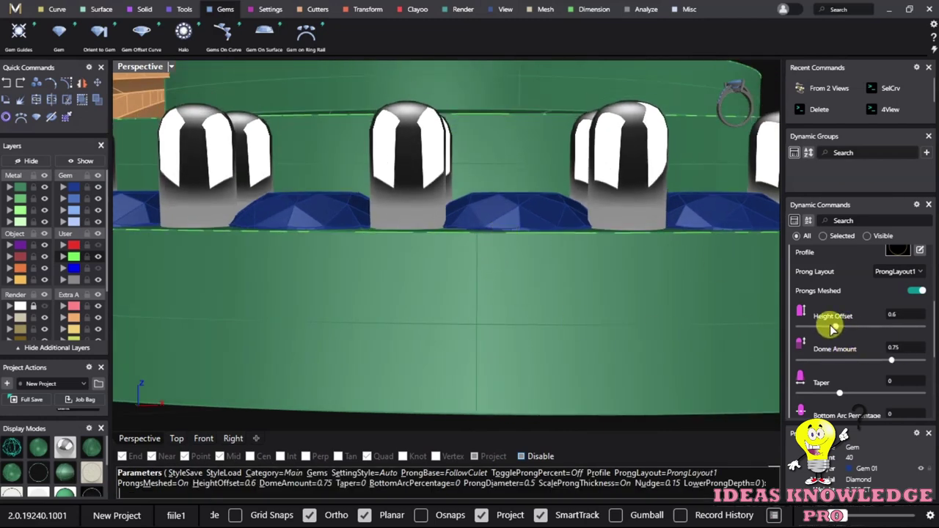
pyautogui.moveTo(833, 325); pyautogui.dragTo(831, 326)
pyautogui.moveTo(413, 205); pyautogui.dragTo(456, 276, button='right')
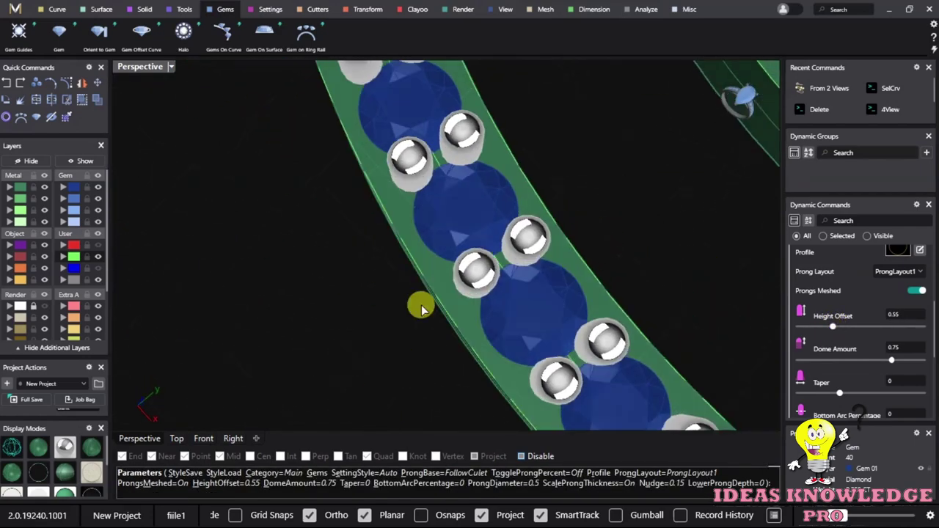
# Inspect the prongs from several angles and thicken them to a 0.58 diameter.
pyautogui.moveTo(456, 276); pyautogui.dragTo(409, 262, button='right')
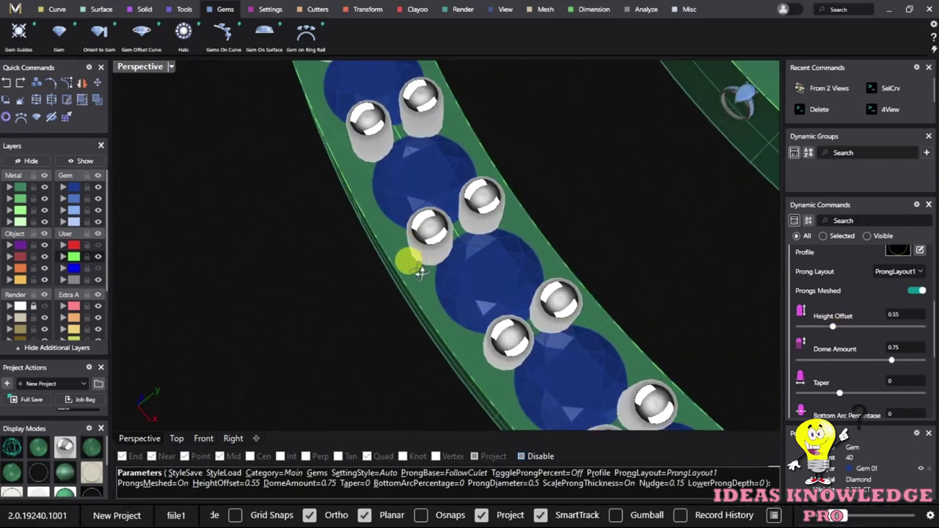
pyautogui.moveTo(566, 300)
pyautogui.mouseDown(button='right')
pyautogui.moveTo(547, 220)
pyautogui.moveTo(547, 310)
pyautogui.moveTo(547, 215)
pyautogui.moveTo(569, 113)
pyautogui.moveTo(631, 161)
pyautogui.mouseUp(button='right')
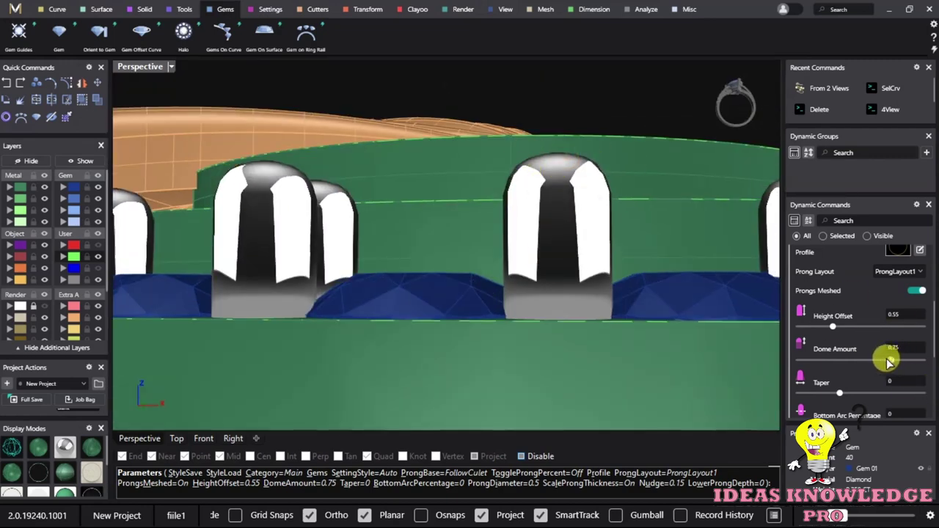
pyautogui.moveTo(547, 194)
pyautogui.mouseDown(button='right')
pyautogui.moveTo(530, 245)
pyautogui.moveTo(499, 174)
pyautogui.moveTo(506, 213)
pyautogui.moveTo(510, 194)
pyautogui.moveTo(430, 215)
pyautogui.moveTo(767, 409)
pyautogui.mouseUp(button='right')
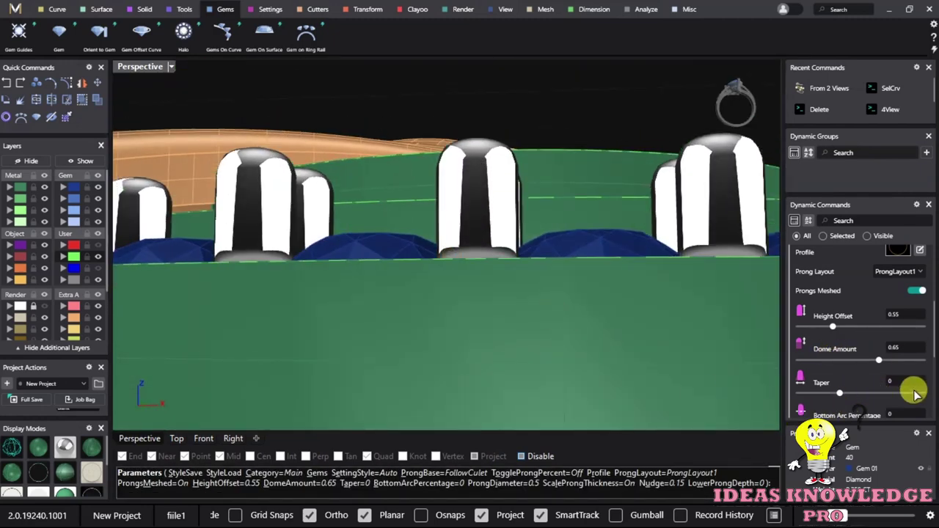
pyautogui.scroll(-1, 915, 393)
pyautogui.scroll(-1, 916, 391)
pyautogui.moveTo(523, 249)
pyautogui.mouseDown(button='right')
pyautogui.moveTo(494, 286)
pyautogui.moveTo(511, 222)
pyautogui.mouseUp(button='right')
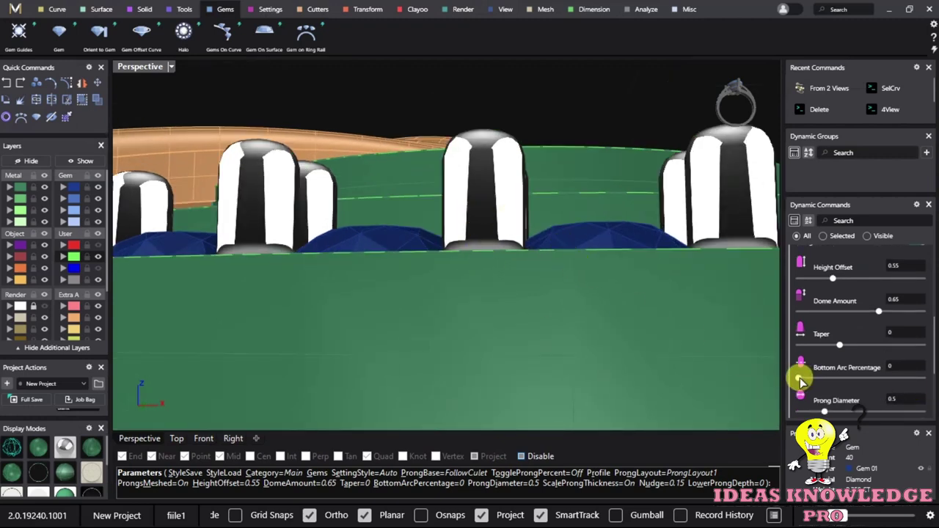
pyautogui.scroll(3, 455, 293)
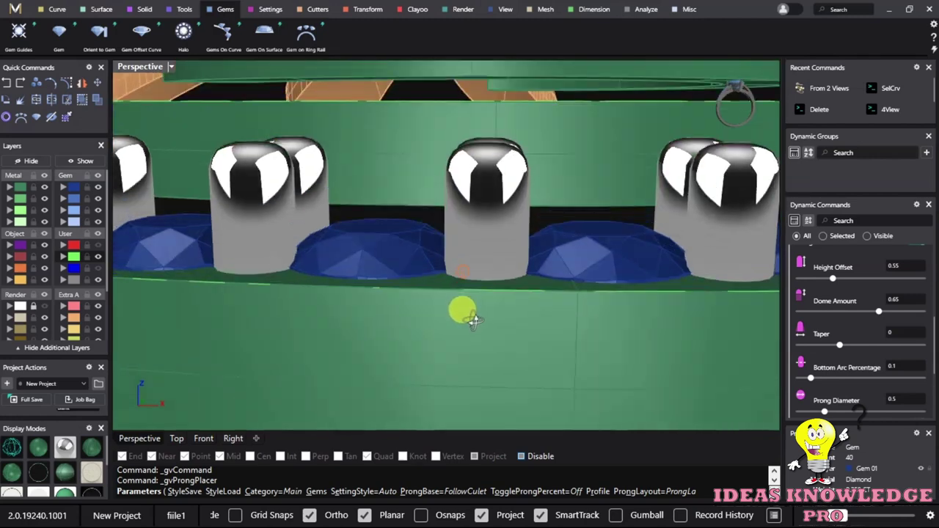
pyautogui.scroll(3, 476, 286)
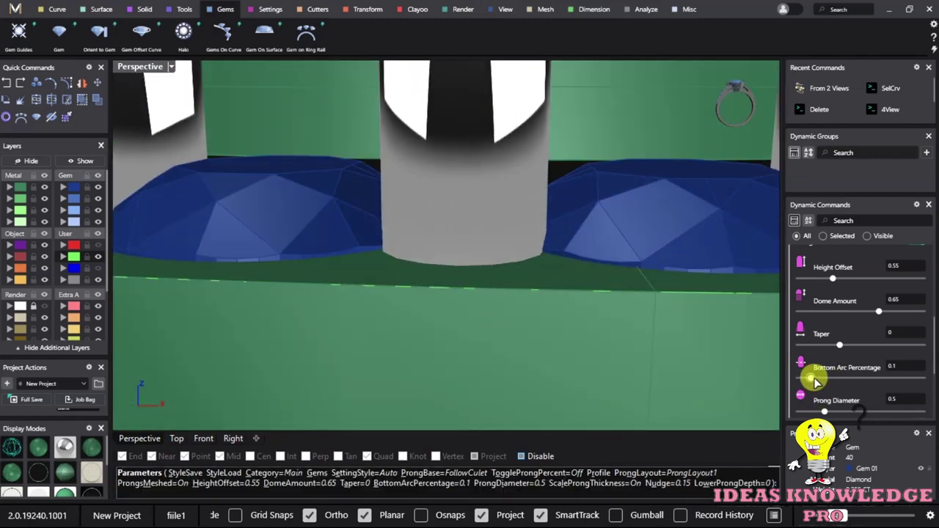
pyautogui.scroll(-3, 437, 281)
pyautogui.moveTo(459, 237)
pyautogui.mouseDown(button='right')
pyautogui.moveTo(335, 379)
pyautogui.moveTo(488, 314)
pyautogui.mouseUp(button='right')
pyautogui.scroll(2, 408, 220)
pyautogui.scroll(-2, 409, 220)
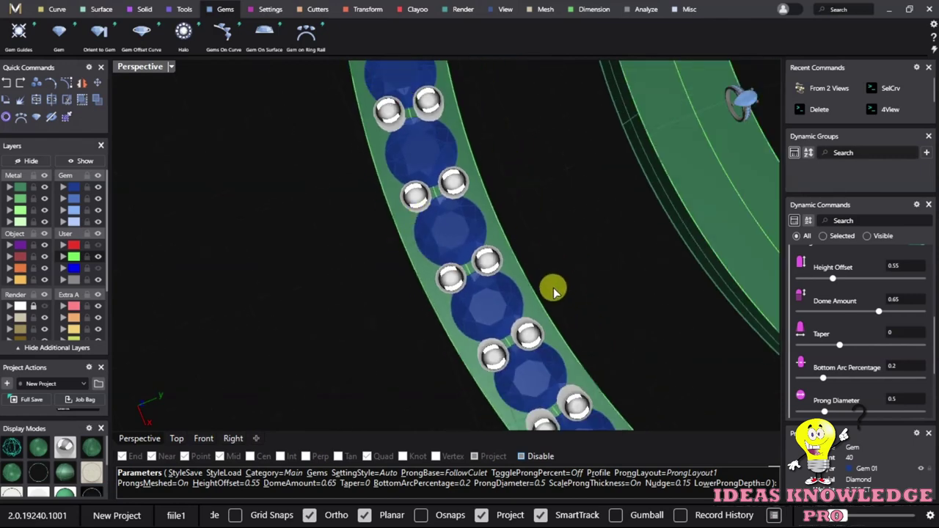
pyautogui.scroll(2, 396, 228)
pyautogui.scroll(1, 909, 416)
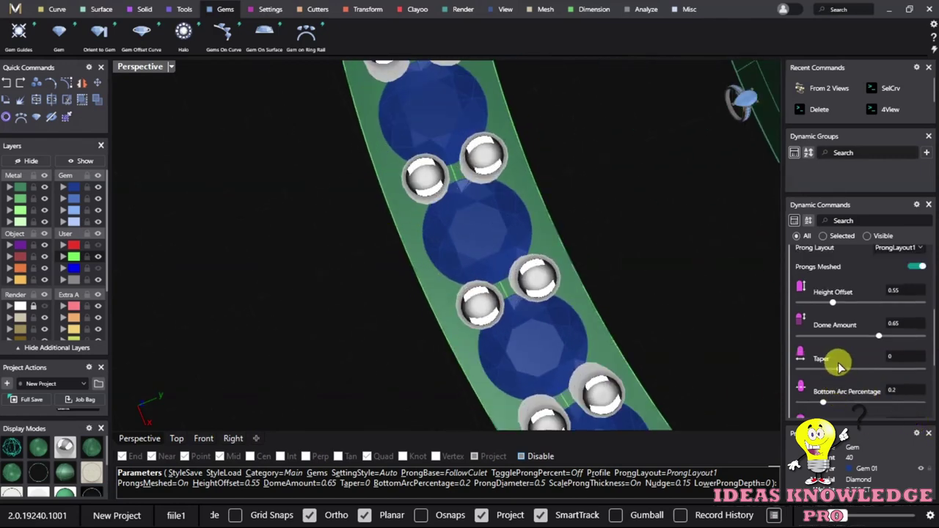
pyautogui.scroll(3, 443, 257)
pyautogui.scroll(-4, 509, 310)
pyautogui.scroll(2, 418, 220)
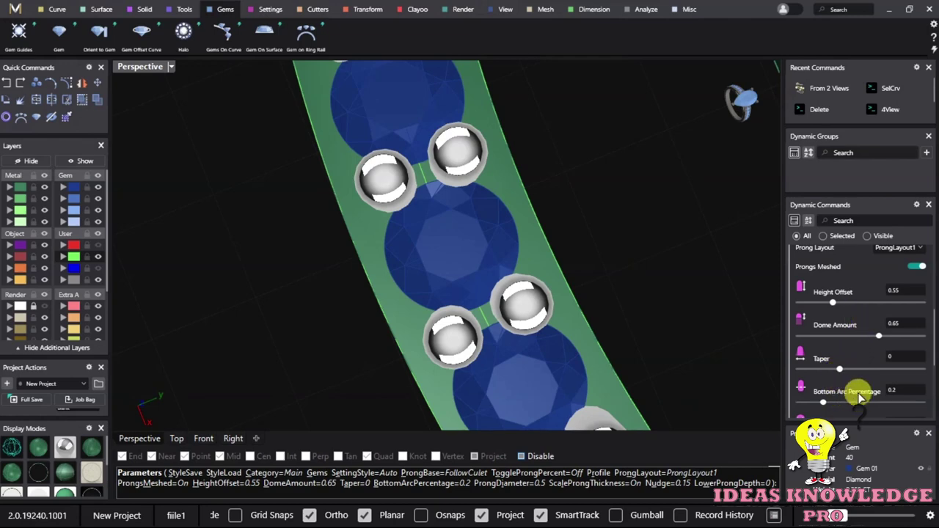
pyautogui.scroll(-1, 874, 355)
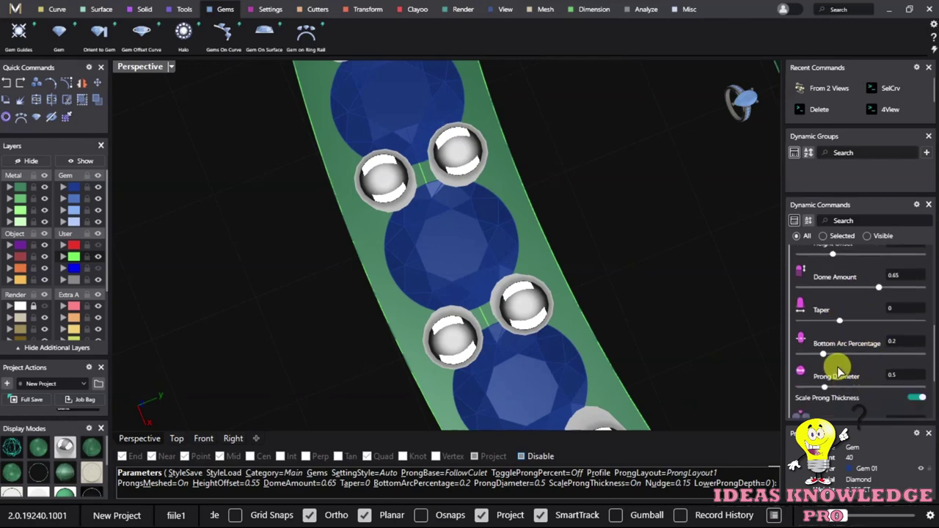
pyautogui.moveTo(828, 388); pyautogui.dragTo(831, 387)
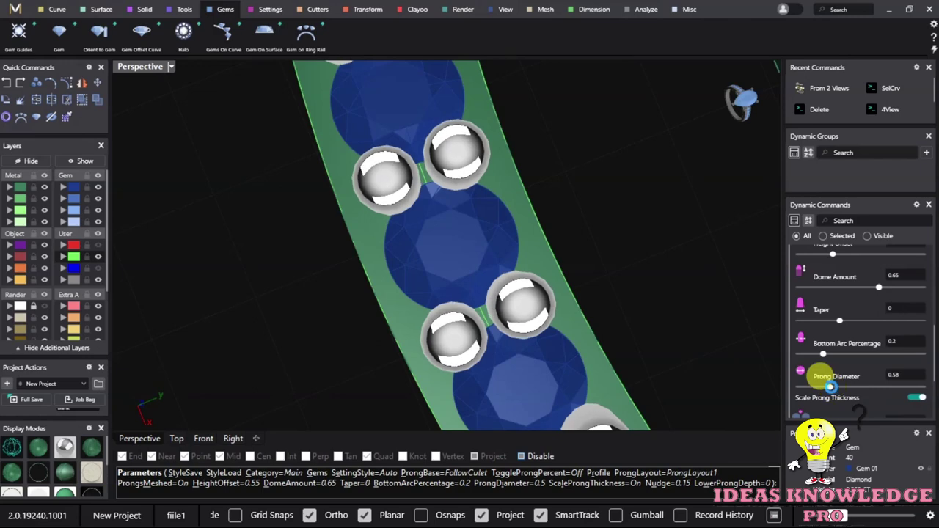
pyautogui.moveTo(468, 329); pyautogui.dragTo(469, 205, button='right')
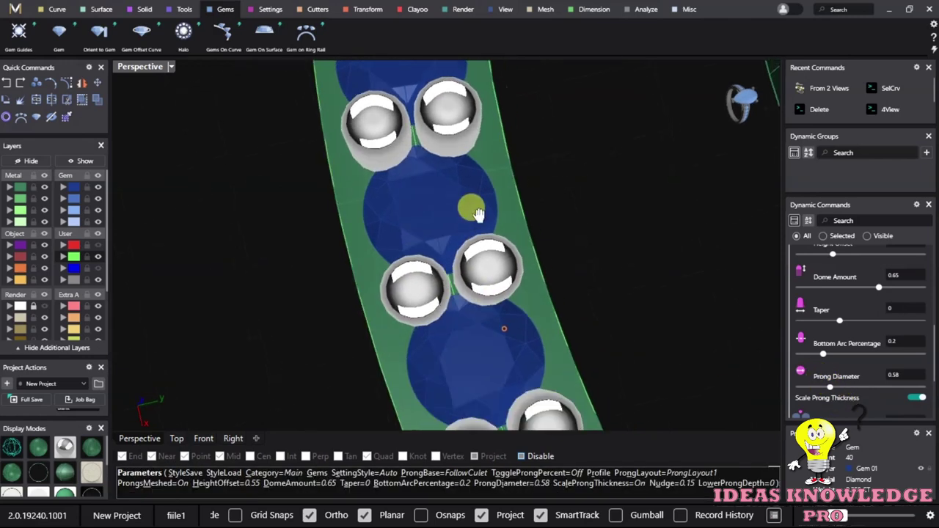
pyautogui.scroll(-1, 838, 387)
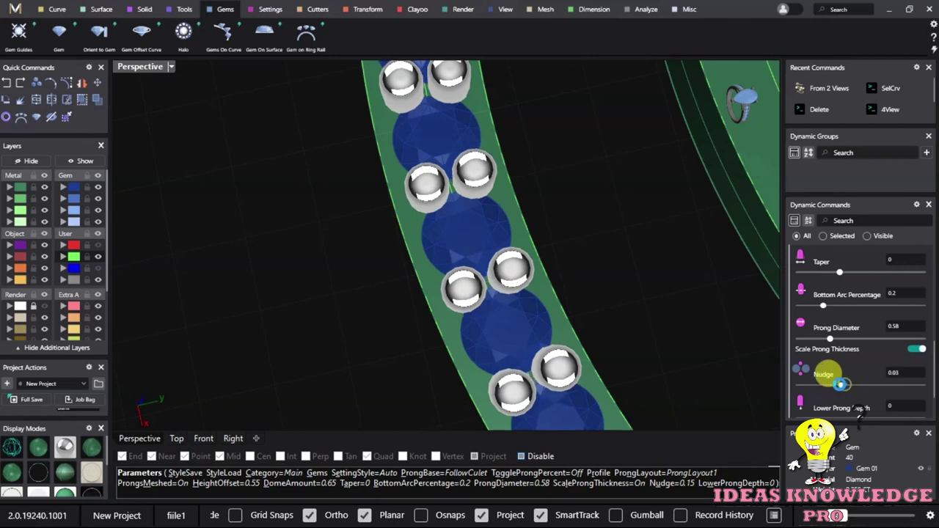
# Shift the prongs along the band to a nudge of -0.08 and check them close up.
pyautogui.moveTo(840, 387); pyautogui.dragTo(834, 385)
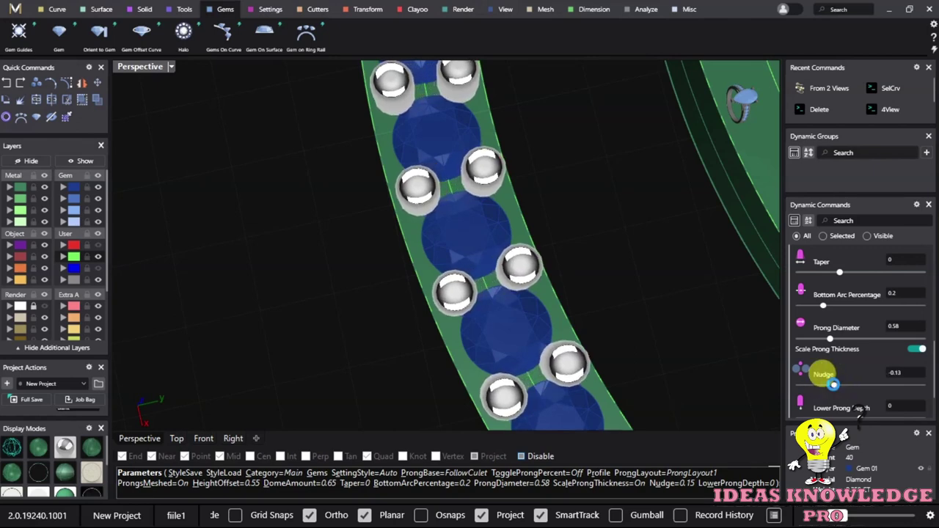
pyautogui.moveTo(478, 320); pyautogui.dragTo(378, 286, button='right')
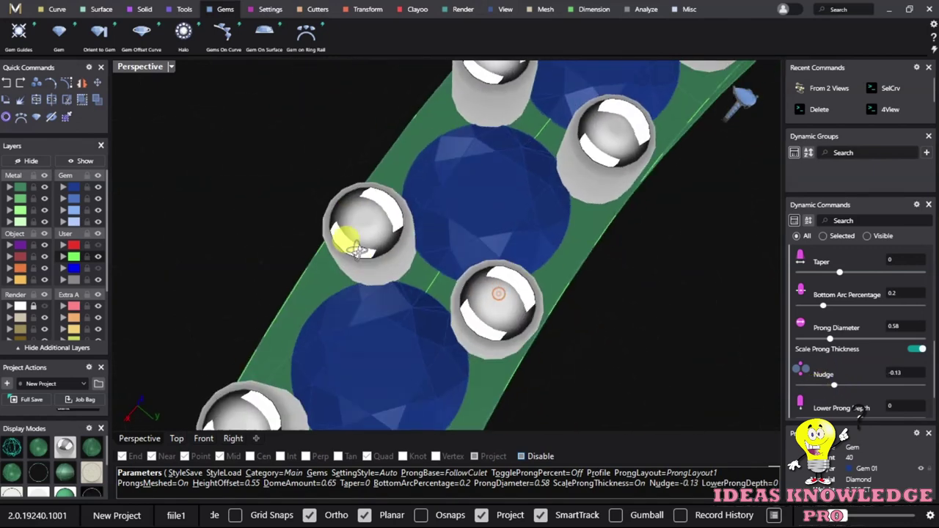
pyautogui.moveTo(378, 286); pyautogui.dragTo(471, 308, button='right')
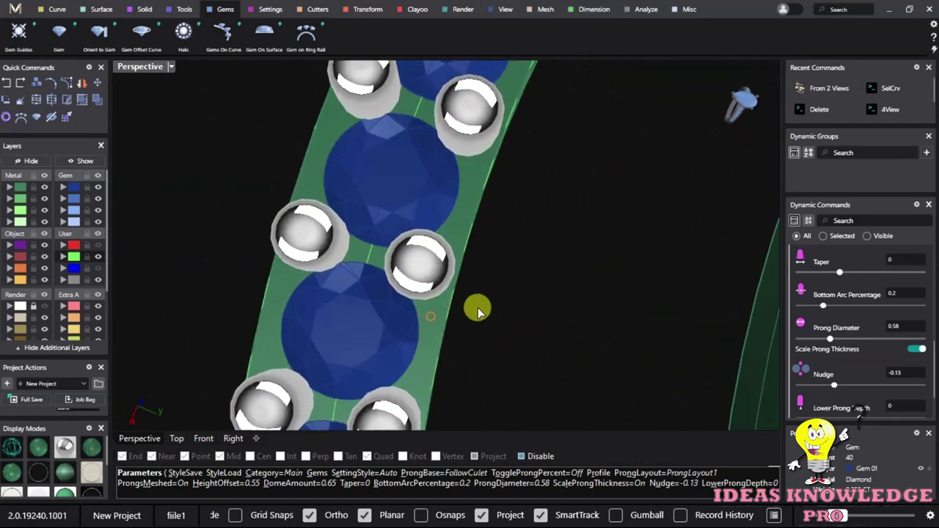
pyautogui.moveTo(834, 385); pyautogui.dragTo(835, 385)
pyautogui.scroll(-3, 514, 335)
pyautogui.scroll(-3, 445, 279)
pyautogui.moveTo(391, 311)
pyautogui.mouseDown(button='right')
pyautogui.moveTo(433, 306)
pyautogui.moveTo(503, 234)
pyautogui.moveTo(543, 350)
pyautogui.mouseUp(button='right')
pyautogui.scroll(-3, 467, 321)
pyautogui.moveTo(467, 321); pyautogui.dragTo(489, 63, button='right')
pyautogui.scroll(1, 267, 225)
pyautogui.moveTo(266, 225)
pyautogui.mouseDown(button='right')
pyautogui.moveTo(434, 266)
pyautogui.moveTo(495, 297)
pyautogui.mouseUp(button='right')
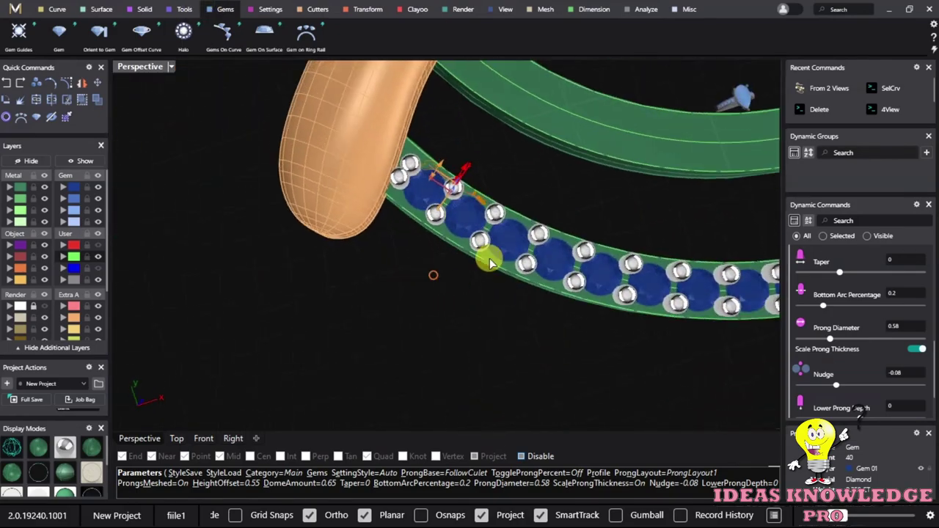
pyautogui.scroll(3, 495, 297)
pyautogui.scroll(2, 413, 350)
pyautogui.moveTo(413, 350)
pyautogui.mouseDown(button='right')
pyautogui.moveTo(348, 210)
pyautogui.moveTo(401, 219)
pyautogui.moveTo(279, 303)
pyautogui.mouseUp(button='right')
pyautogui.scroll(-3, 340, 327)
pyautogui.scroll(3, 437, 250)
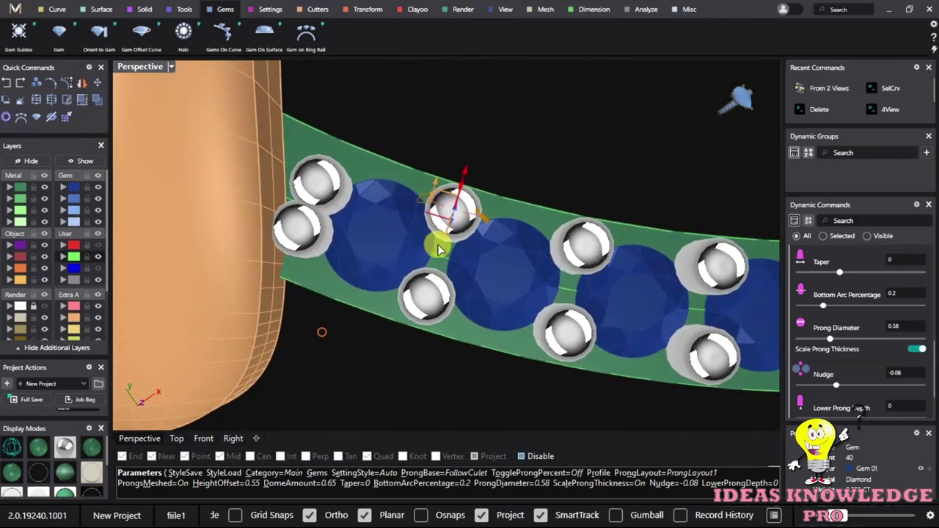
pyautogui.scroll(-2, 897, 384)
pyautogui.scroll(1, 852, 380)
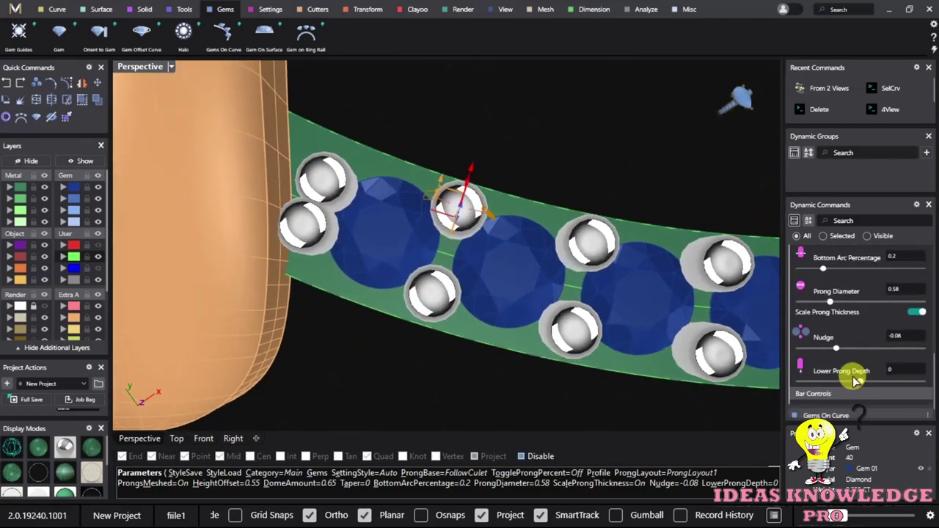
pyautogui.scroll(5, 854, 378)
pyautogui.scroll(5, 880, 360)
pyautogui.scroll(3, 880, 341)
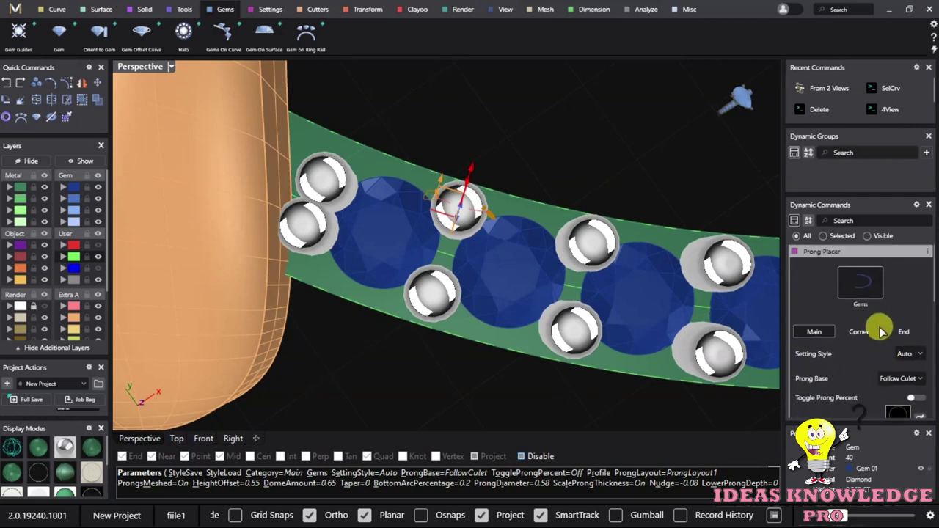
pyautogui.click(906, 332)
# Adjust the end-prong nudge, pushing it to 0.39 then back to 0.01.
pyautogui.scroll(-2, 900, 372)
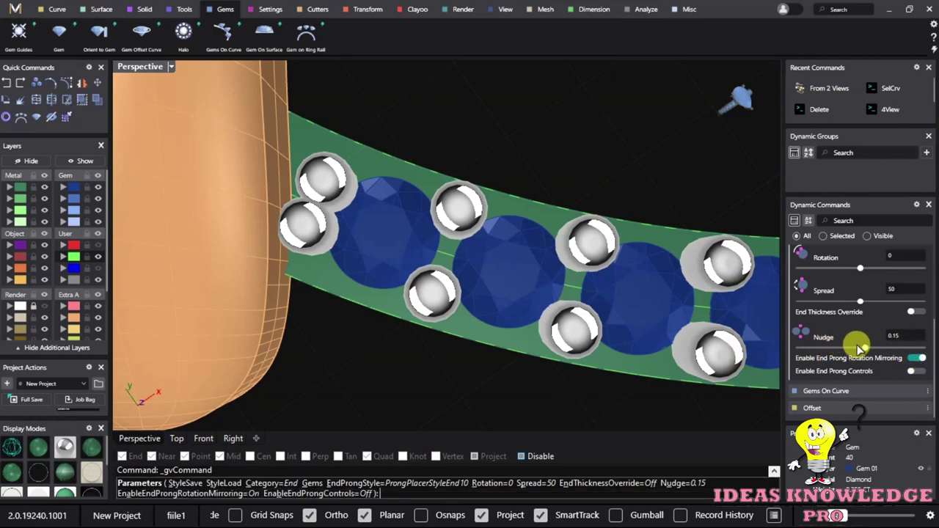
pyautogui.scroll(2, 856, 345)
pyautogui.scroll(2, 858, 344)
pyautogui.scroll(1, 860, 343)
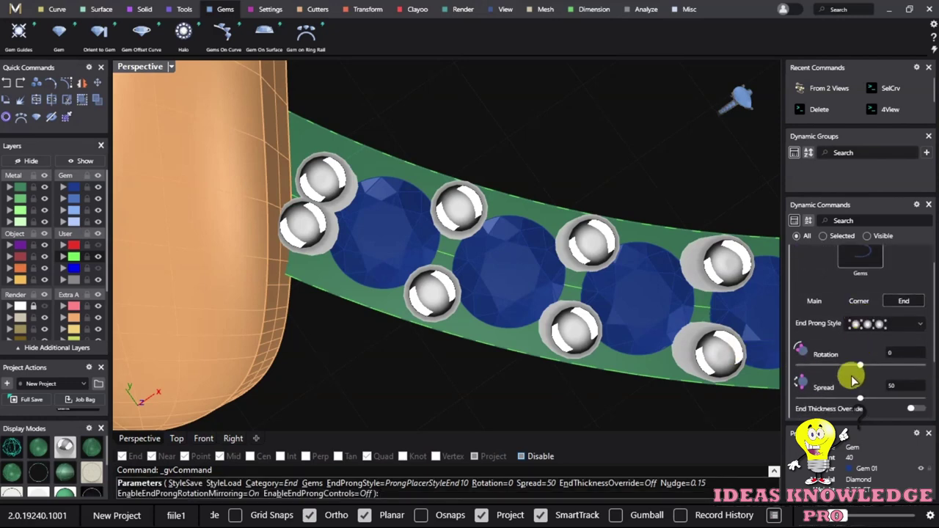
pyautogui.scroll(-1, 853, 380)
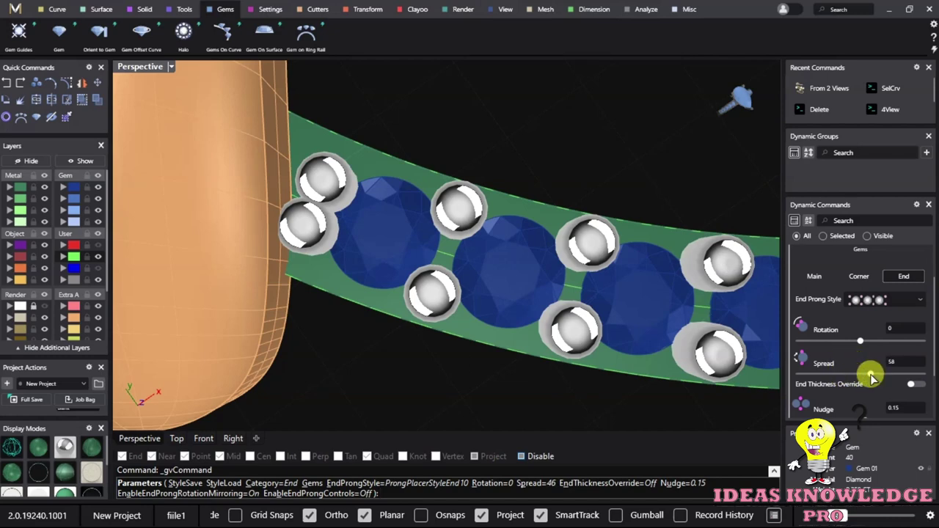
pyautogui.scroll(-3, 455, 374)
pyautogui.moveTo(519, 352)
pyautogui.mouseDown(button='right')
pyautogui.moveTo(352, 318)
pyautogui.moveTo(394, 298)
pyautogui.moveTo(369, 254)
pyautogui.moveTo(408, 268)
pyautogui.moveTo(330, 272)
pyautogui.moveTo(446, 304)
pyautogui.mouseUp(button='right')
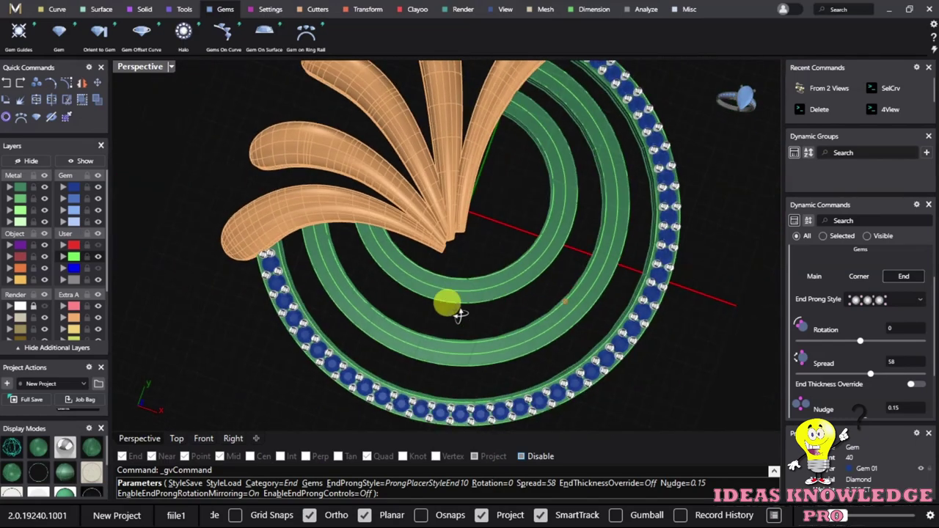
pyautogui.scroll(2, 725, 303)
pyautogui.scroll(3, 628, 325)
pyautogui.scroll(2, 628, 325)
pyautogui.scroll(2, 629, 325)
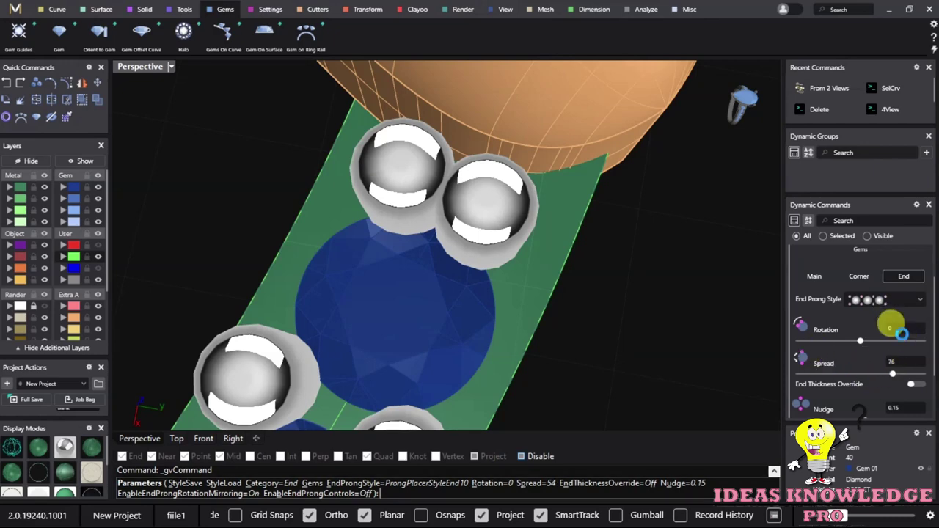
pyautogui.scroll(-1, 860, 339)
pyautogui.scroll(-2, 861, 344)
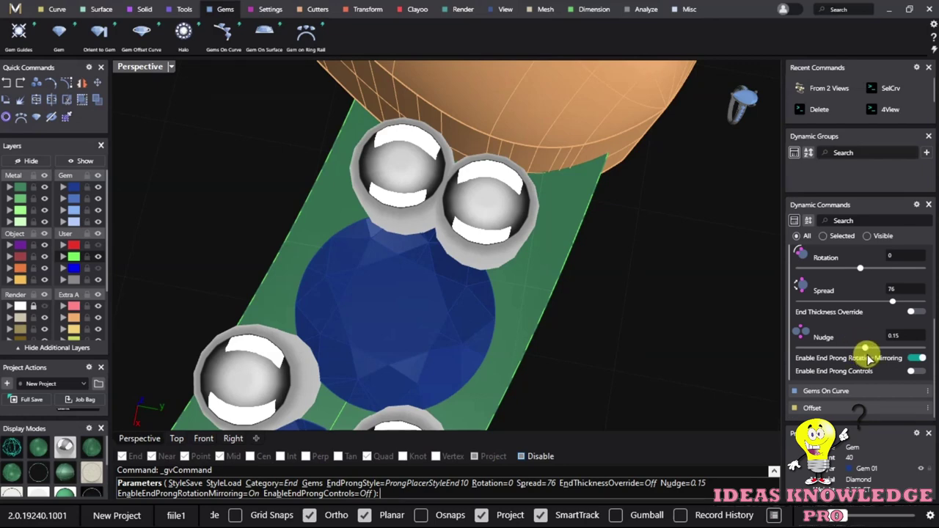
pyautogui.moveTo(865, 349)
pyautogui.mouseDown()
pyautogui.moveTo(845, 351)
pyautogui.moveTo(865, 358)
pyautogui.mouseUp()
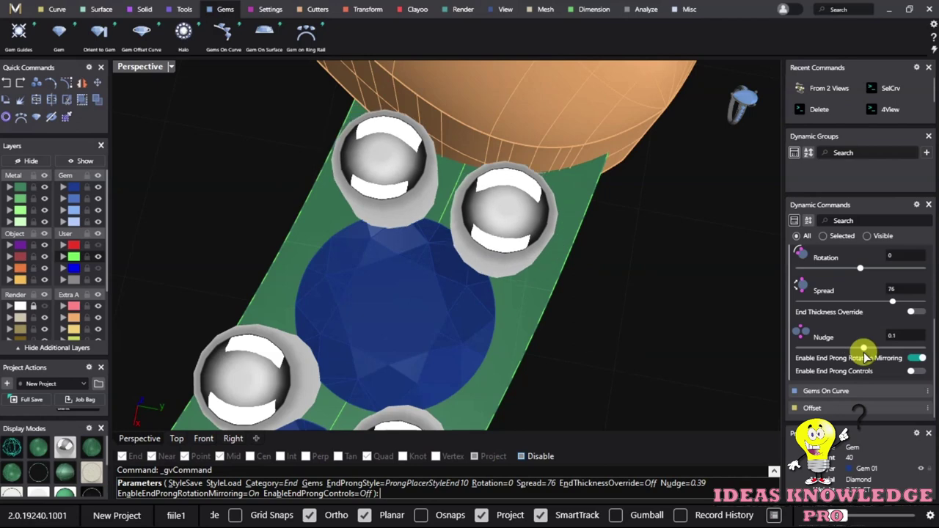
pyautogui.moveTo(865, 357); pyautogui.dragTo(859, 357)
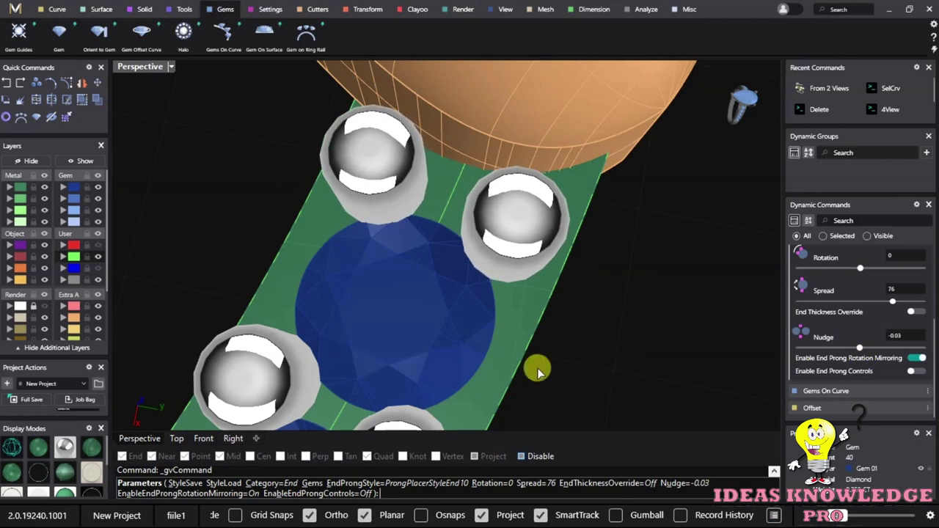
# Review the prongs around the green gem band and accept the prong placement.
pyautogui.scroll(-3, 536, 369)
pyautogui.scroll(-3, 543, 345)
pyautogui.scroll(-5, 599, 330)
pyautogui.scroll(3, 593, 205)
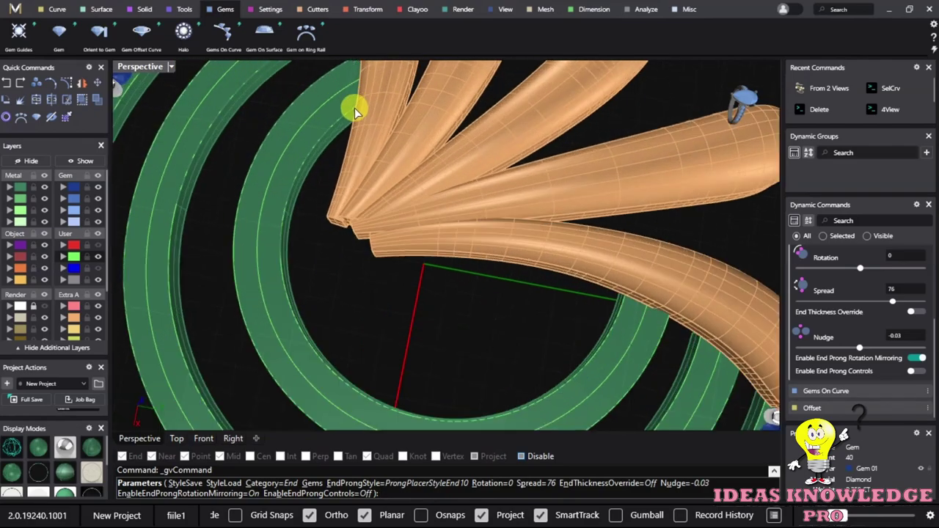
pyautogui.scroll(2, 320, 279)
pyautogui.scroll(2, 403, 248)
pyautogui.moveTo(405, 249)
pyautogui.mouseDown(button='right')
pyautogui.moveTo(434, 166)
pyautogui.moveTo(399, 205)
pyautogui.moveTo(371, 273)
pyautogui.moveTo(381, 309)
pyautogui.moveTo(469, 278)
pyautogui.mouseUp(button='right')
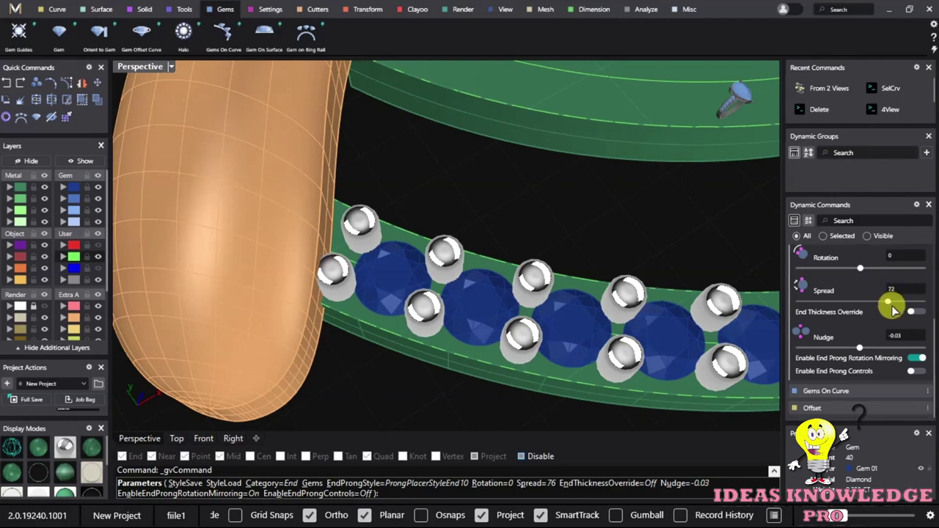
pyautogui.scroll(-2, 402, 343)
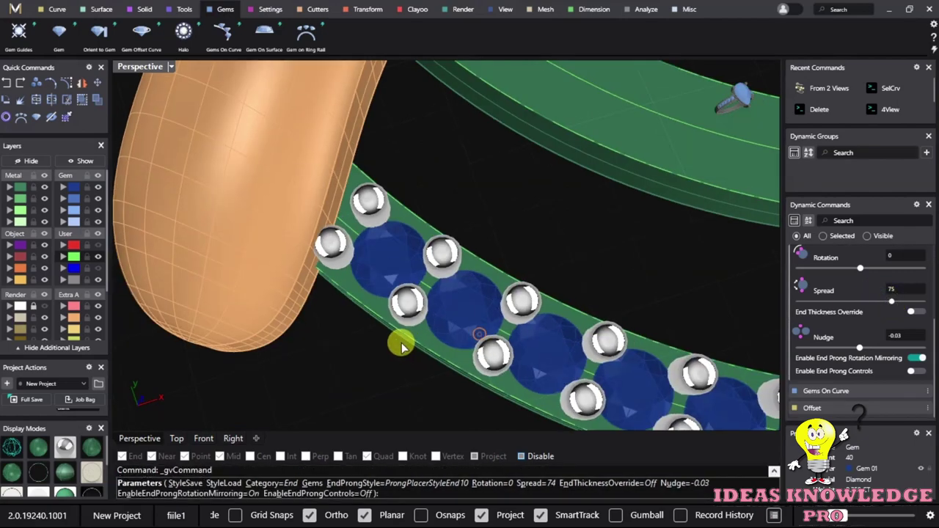
pyautogui.scroll(-3, 384, 283)
pyautogui.scroll(-2, 450, 296)
pyautogui.moveTo(386, 306); pyautogui.dragTo(262, 245, button='right')
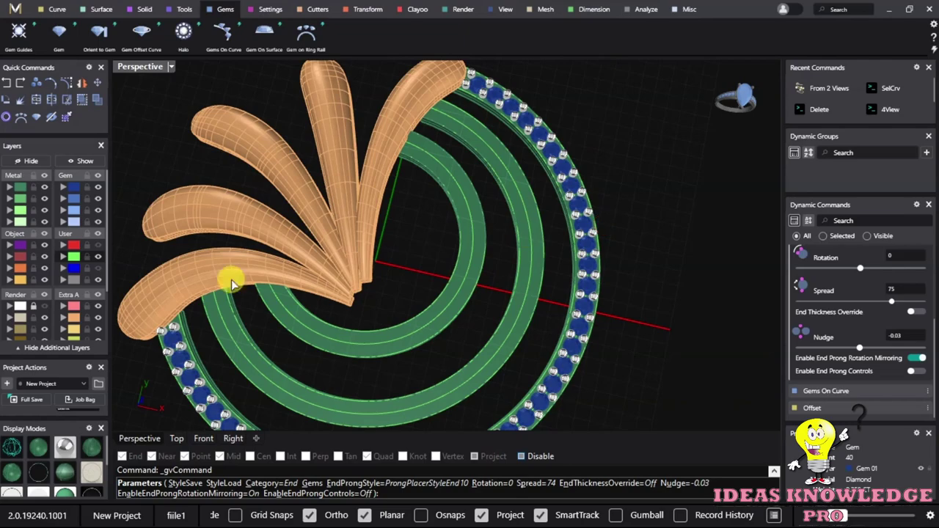
pyautogui.scroll(2, 157, 335)
pyautogui.scroll(2, 168, 274)
pyautogui.scroll(2, 175, 339)
pyautogui.scroll(-4, 580, 142)
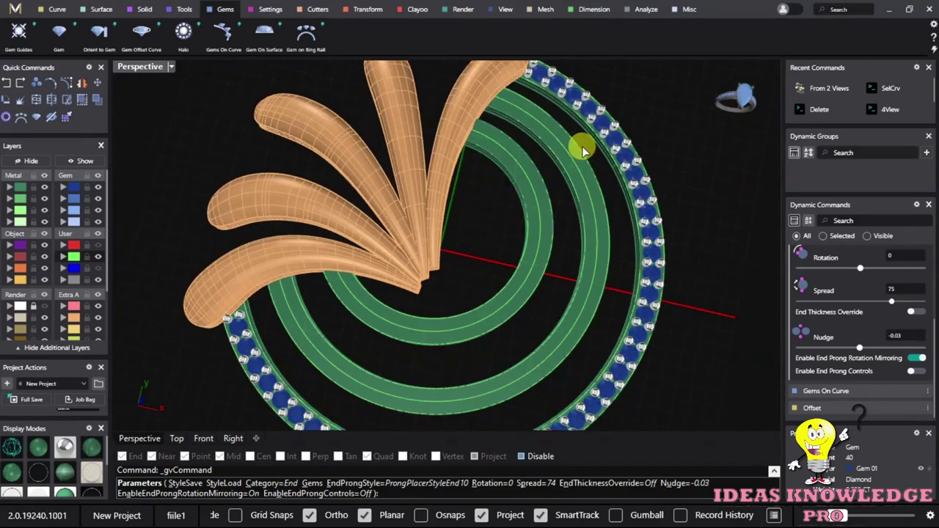
pyautogui.scroll(2, 524, 178)
pyautogui.scroll(2, 514, 95)
pyautogui.scroll(2, 489, 140)
pyautogui.scroll(-2, 419, 312)
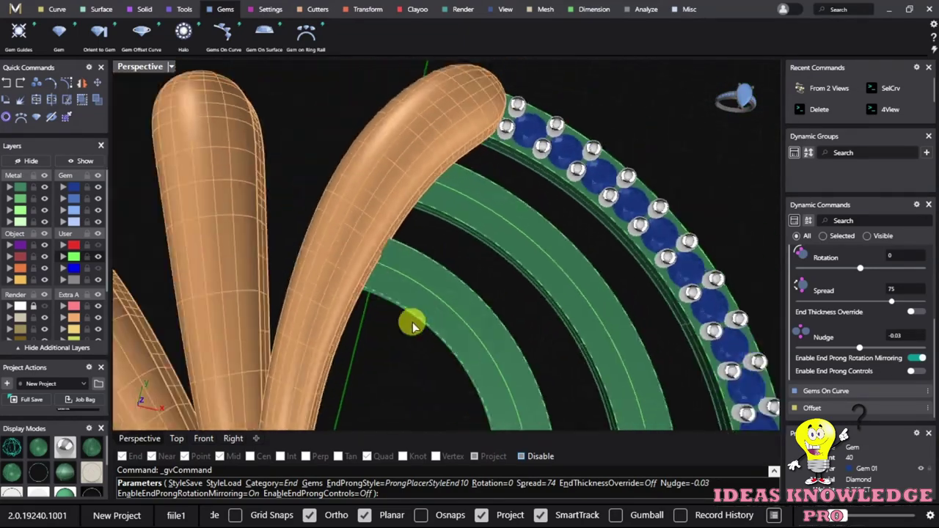
pyautogui.scroll(-2, 499, 183)
pyautogui.scroll(-2, 383, 347)
pyautogui.scroll(3, 347, 389)
pyautogui.scroll(2, 315, 329)
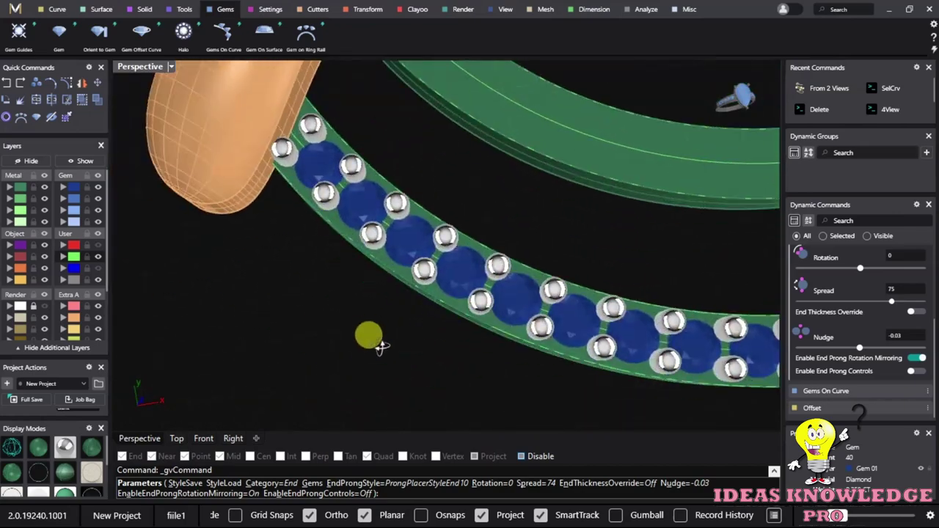
pyautogui.scroll(2, 419, 297)
pyautogui.press('Return')
# Select the newly placed prongs on the outer gem band.
pyautogui.moveTo(418, 298); pyautogui.dragTo(425, 367, button='right')
pyautogui.scroll(-3, 382, 279)
pyautogui.moveTo(331, 193)
pyautogui.mouseDown(button='right')
pyautogui.moveTo(413, 298)
pyautogui.moveTo(289, 193)
pyautogui.mouseUp(button='right')
pyautogui.scroll(4, 408, 295)
pyautogui.click(400, 301)
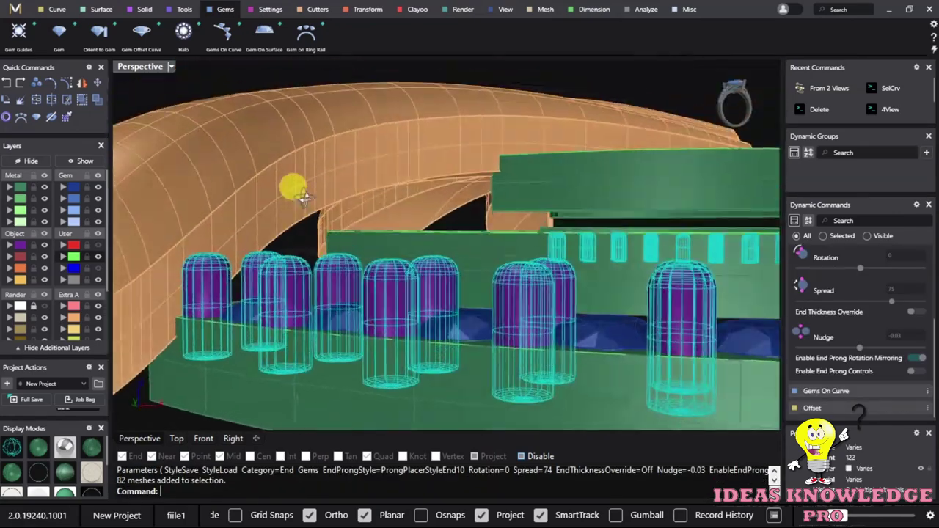
pyautogui.scroll(-2, 324, 192)
pyautogui.scroll(3, 356, 289)
pyautogui.scroll(-2, 350, 264)
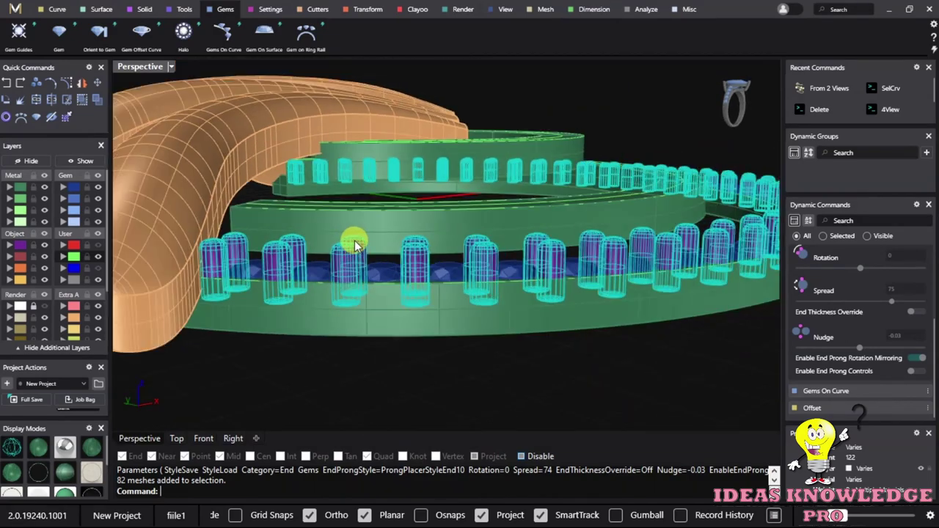
pyautogui.scroll(-2, 360, 260)
pyautogui.scroll(4, 358, 247)
# Reopen the selected prongs for editing and show the Main prong settings.
pyautogui.rightClick(359, 238)
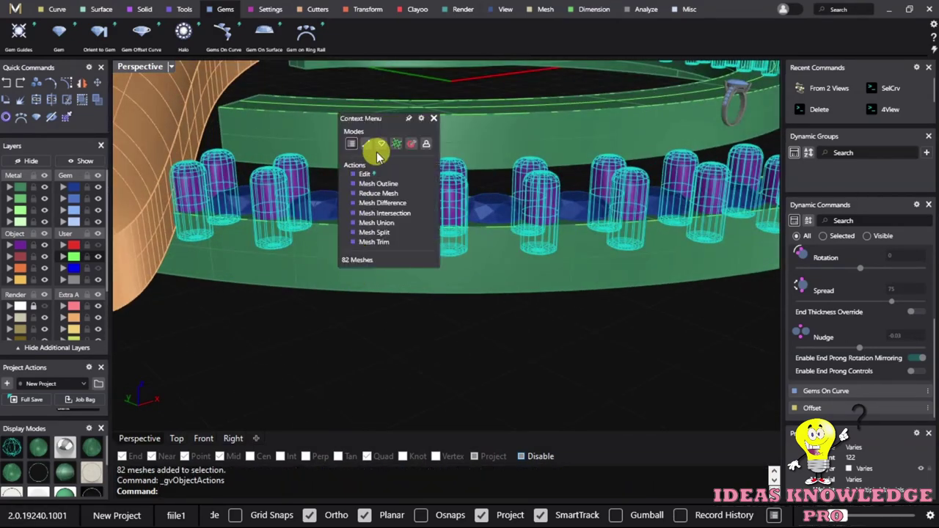
pyautogui.moveTo(376, 121)
pyautogui.mouseDown()
pyautogui.moveTo(616, 189)
pyautogui.moveTo(615, 248)
pyautogui.mouseUp()
pyautogui.moveTo(540, 274)
pyautogui.mouseDown(button='right')
pyautogui.moveTo(259, 248)
pyautogui.moveTo(445, 290)
pyautogui.mouseUp(button='right')
pyautogui.click(599, 302)
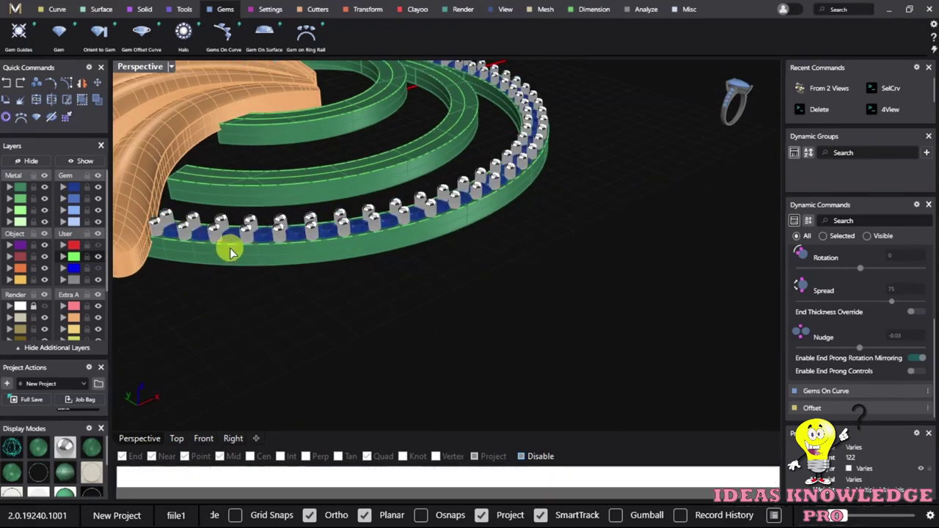
pyautogui.scroll(3, 274, 235)
pyautogui.scroll(3, 275, 235)
pyautogui.scroll(-2, 457, 241)
pyautogui.scroll(-2, 457, 242)
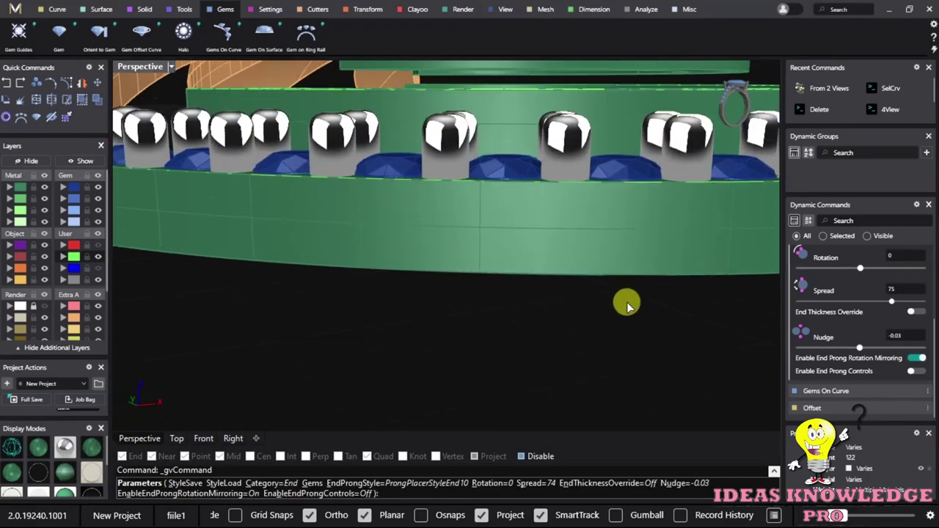
pyautogui.scroll(2, 893, 287)
pyautogui.scroll(2, 895, 293)
pyautogui.click(819, 332)
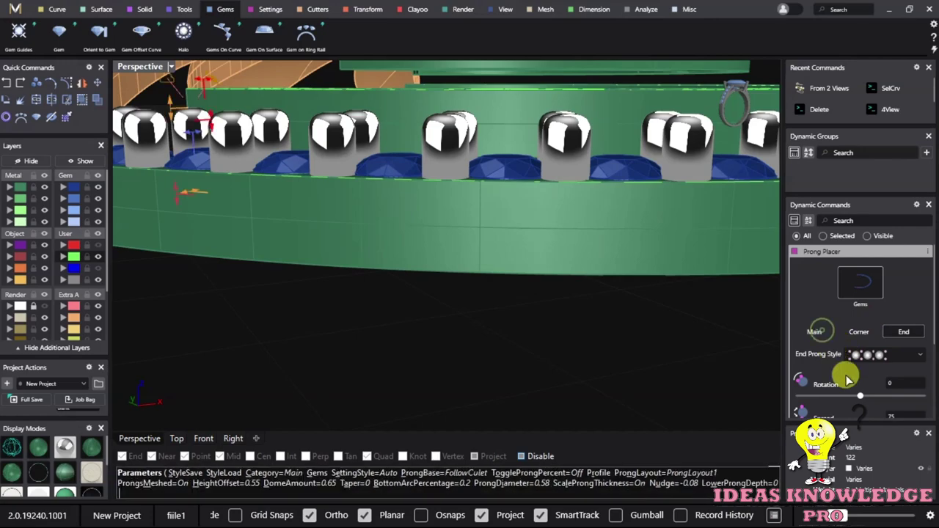
# Select the 40 gems on the outer band and hide them to check the prongs.
pyautogui.scroll(-2, 858, 359)
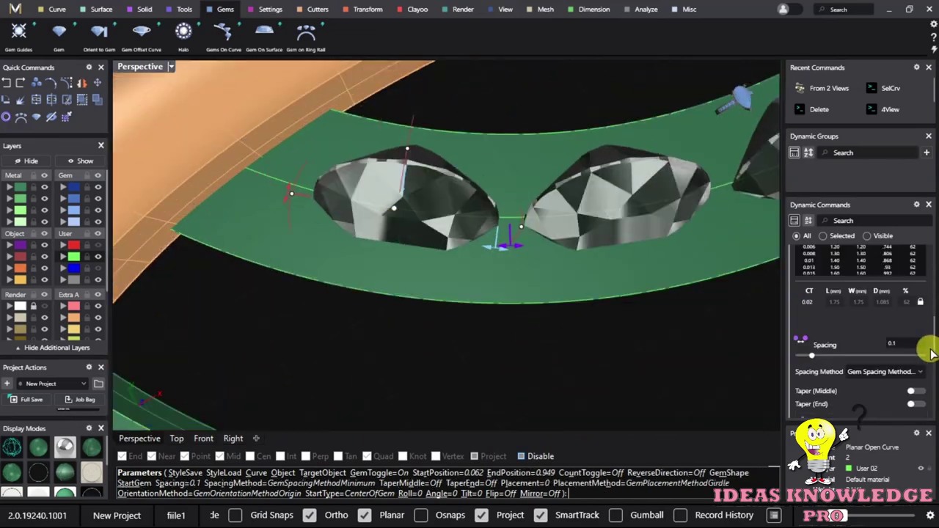
pyautogui.scroll(-2, 917, 345)
pyautogui.scroll(2, 931, 370)
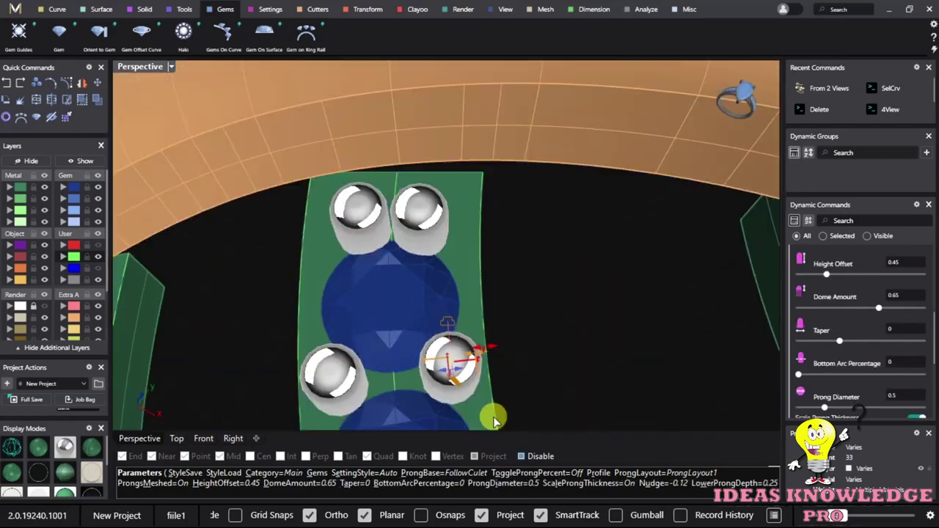
pyautogui.scroll(3, 501, 264)
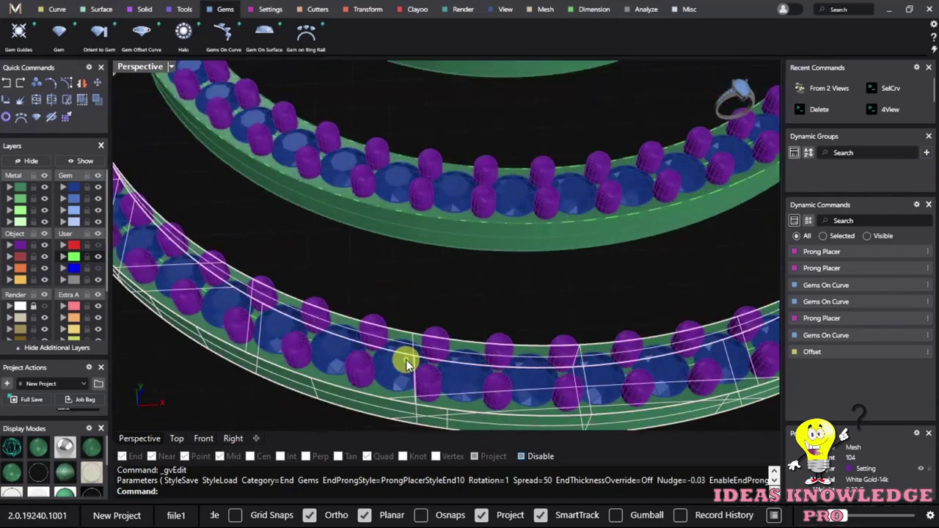
pyautogui.click(404, 360)
pyautogui.click(450, 342)
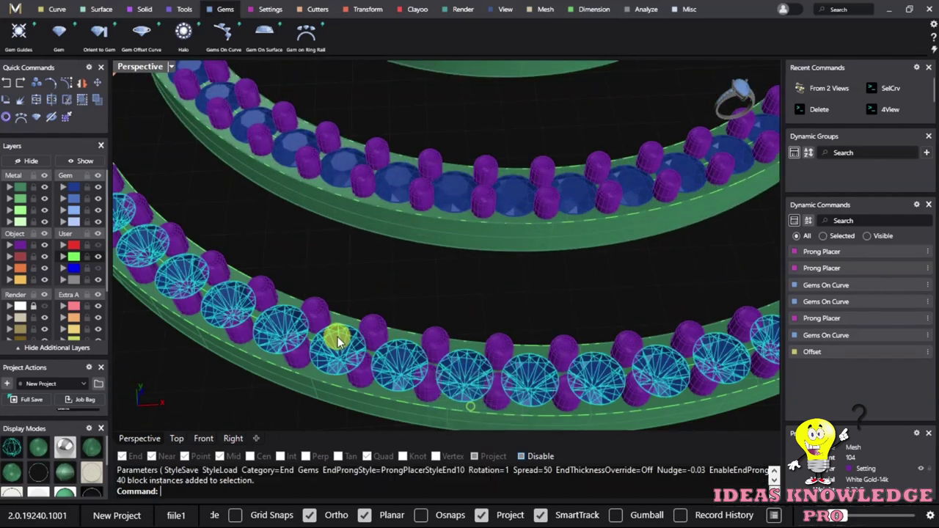
pyautogui.scroll(3, 394, 281)
pyautogui.click(29, 161)
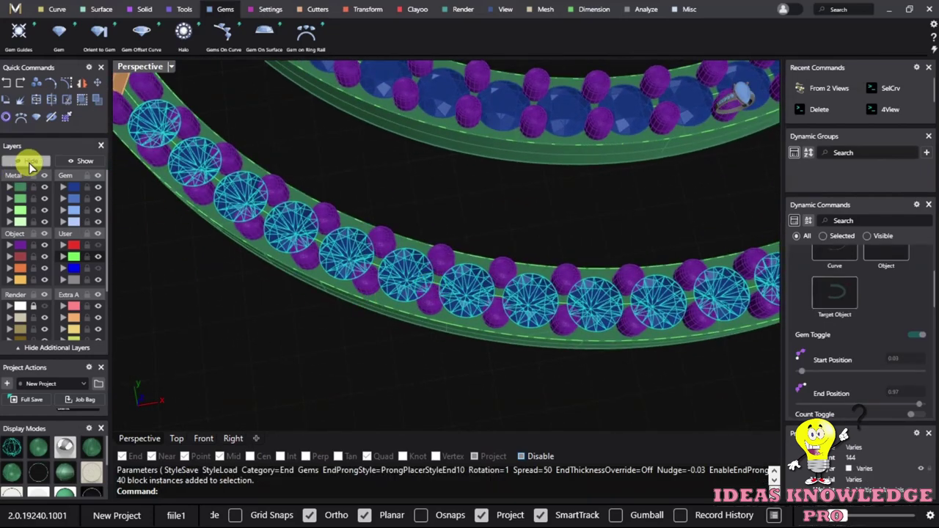
# Undo the hide to bring the outer-band gems back, then inspect the band beneath.
pyautogui.scroll(5, 440, 275)
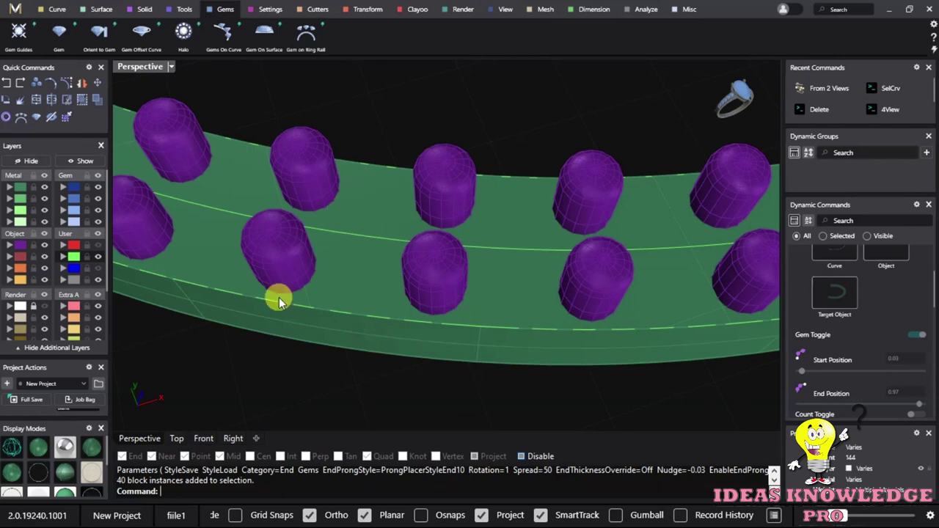
pyautogui.scroll(-5, 336, 325)
pyautogui.scroll(-2, 381, 333)
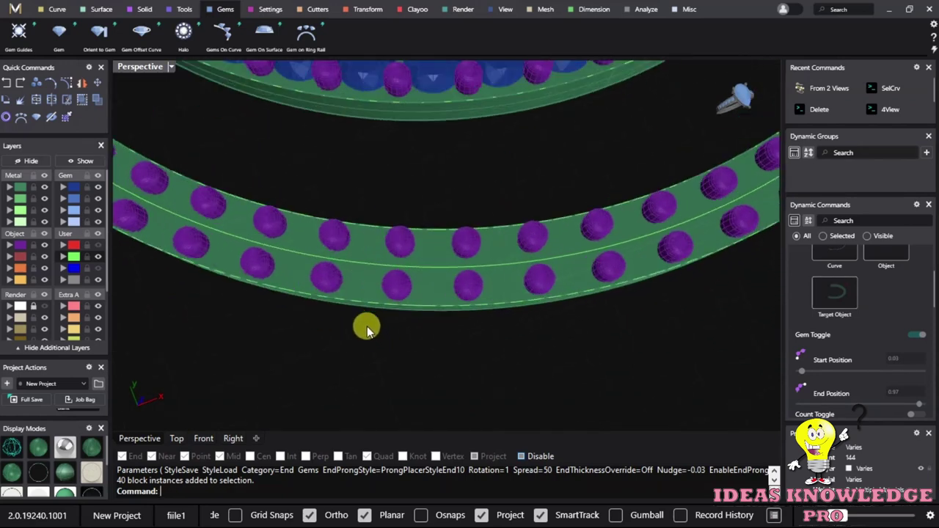
pyautogui.hotkey('ctrl', 'z')
pyautogui.scroll(1, 370, 329)
pyautogui.click(369, 264)
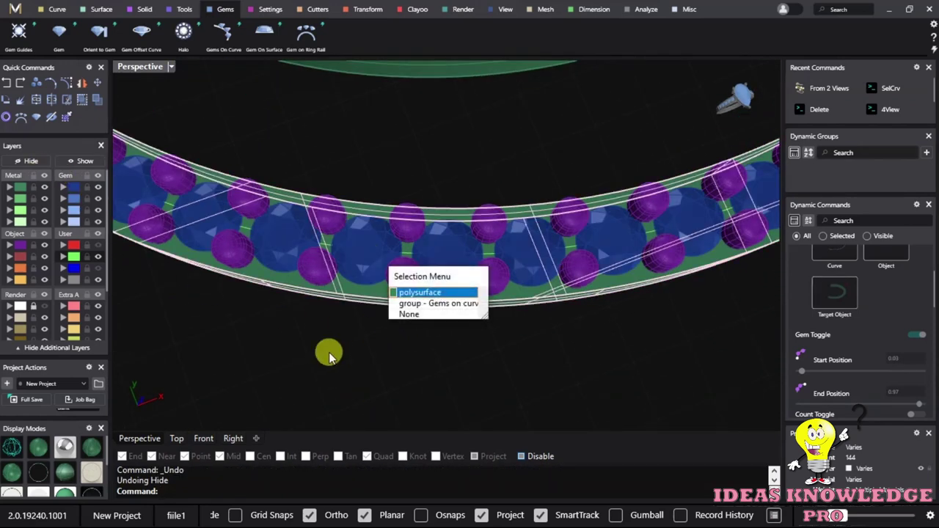
pyautogui.press('Escape')
# Zoom in and pick a gem on the outer band again.
pyautogui.scroll(-5, 381, 264)
pyautogui.scroll(-3, 436, 352)
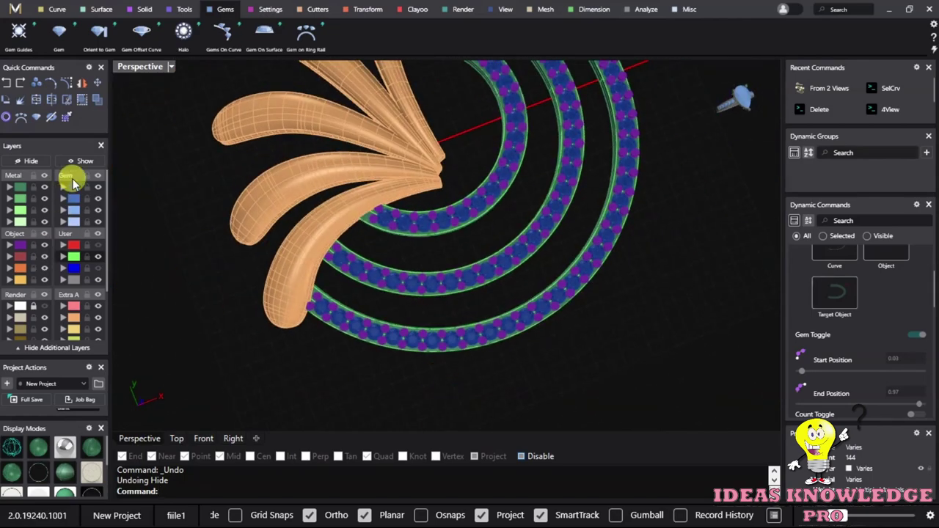
pyautogui.scroll(2, 447, 357)
pyautogui.scroll(3, 403, 329)
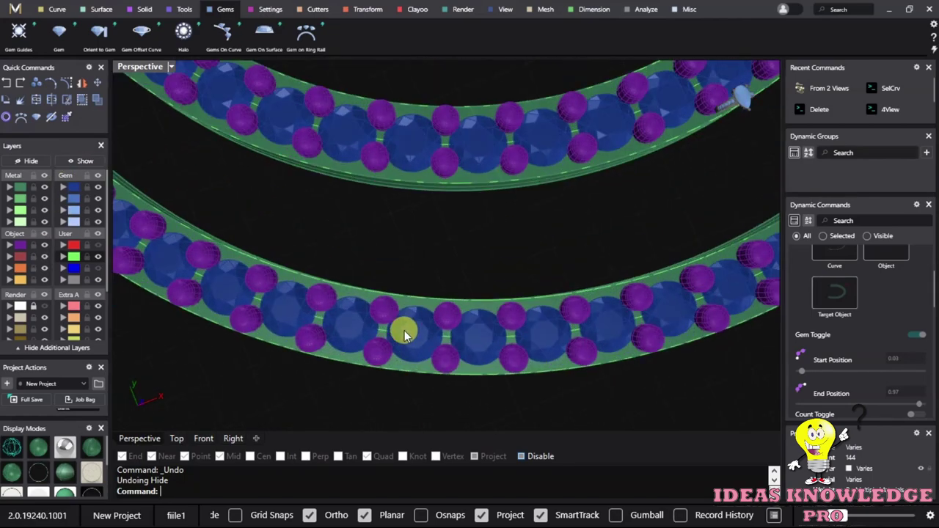
pyautogui.scroll(1, 415, 325)
pyautogui.click(563, 292)
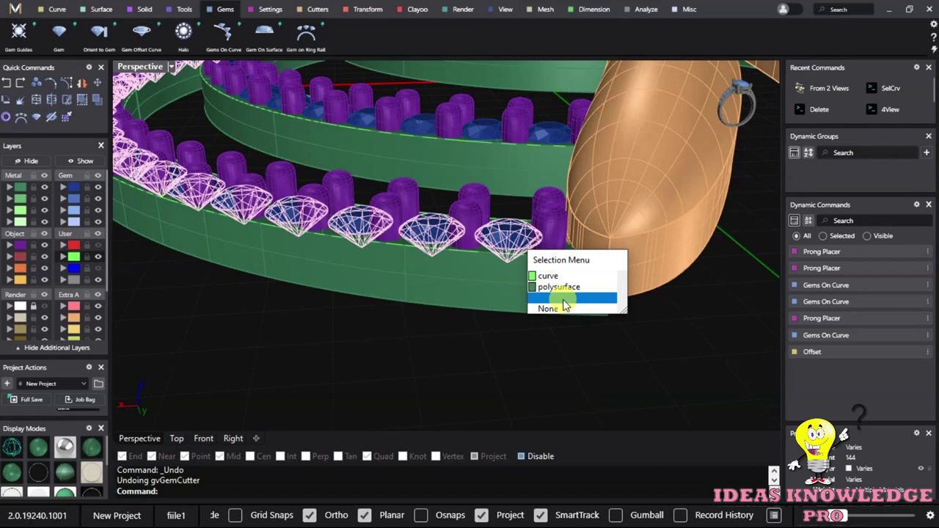
# Create gem cutters for the 40 outer-band gems with placement raised to 0.1.
pyautogui.click(564, 298)
pyautogui.rightClick(474, 235)
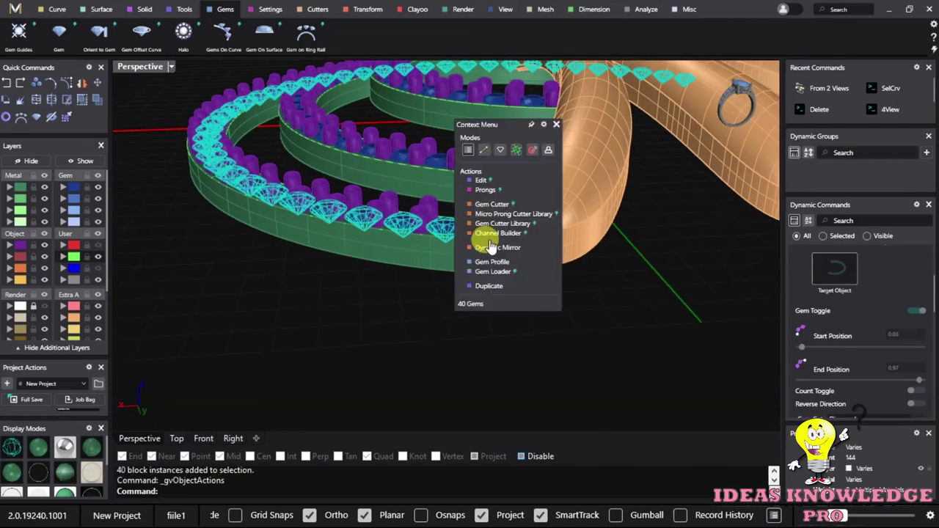
pyautogui.click(489, 206)
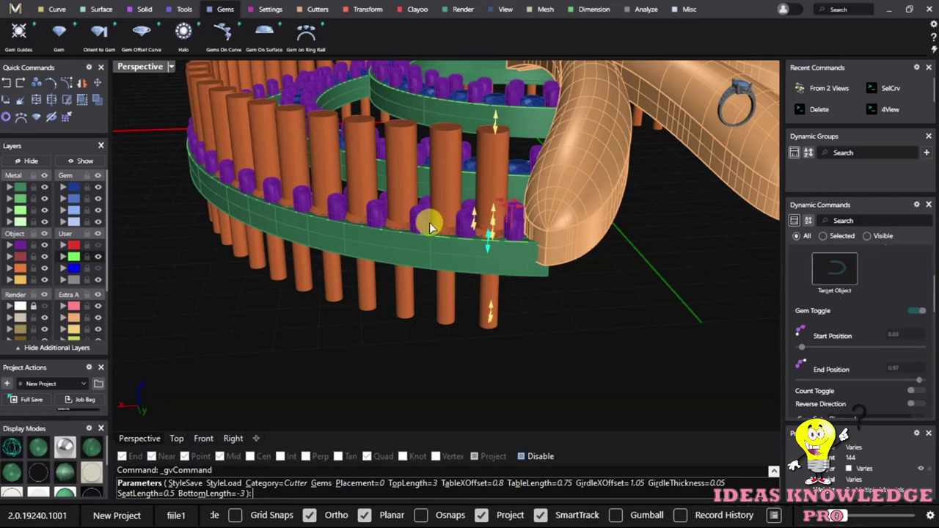
pyautogui.scroll(2, 430, 218)
pyautogui.scroll(2, 442, 212)
pyautogui.moveTo(470, 254)
pyautogui.mouseDown(button='right')
pyautogui.moveTo(446, 251)
pyautogui.moveTo(455, 258)
pyautogui.mouseUp(button='right')
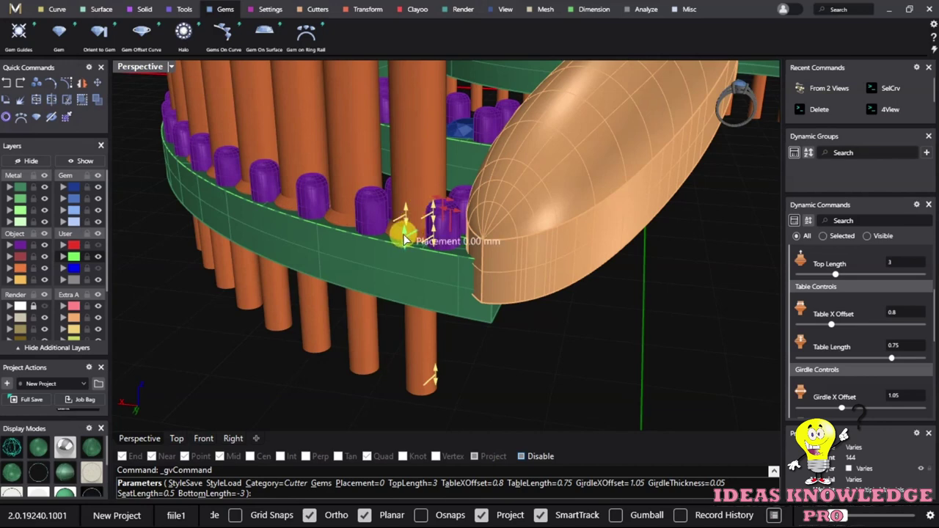
pyautogui.moveTo(404, 238); pyautogui.dragTo(404, 236)
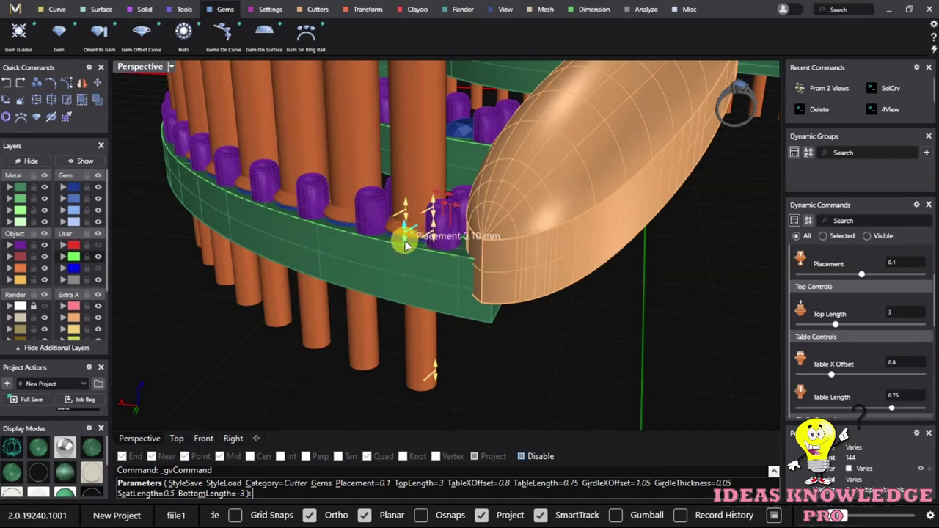
pyautogui.press('Return')
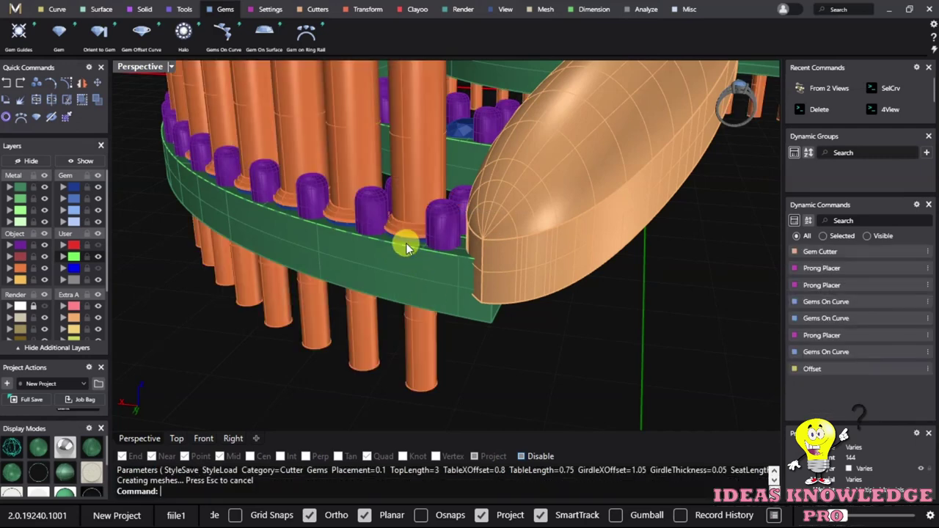
# Select the outer green band as the body to be cut.
pyautogui.click(398, 276)
pyautogui.moveTo(412, 287)
pyautogui.mouseDown(button='right')
pyautogui.moveTo(506, 307)
pyautogui.moveTo(477, 315)
pyautogui.moveTo(614, 340)
pyautogui.moveTo(398, 199)
pyautogui.moveTo(458, 308)
pyautogui.moveTo(417, 146)
pyautogui.moveTo(445, 330)
pyautogui.moveTo(430, 256)
pyautogui.moveTo(444, 300)
pyautogui.moveTo(400, 281)
pyautogui.moveTo(408, 246)
pyautogui.moveTo(364, 25)
pyautogui.mouseUp(button='right')
pyautogui.click(445, 330)
pyautogui.moveTo(371, 64)
pyautogui.mouseDown(button='right')
pyautogui.moveTo(580, 275)
pyautogui.moveTo(539, 271)
pyautogui.mouseUp(button='right')
pyautogui.click(762, 54)
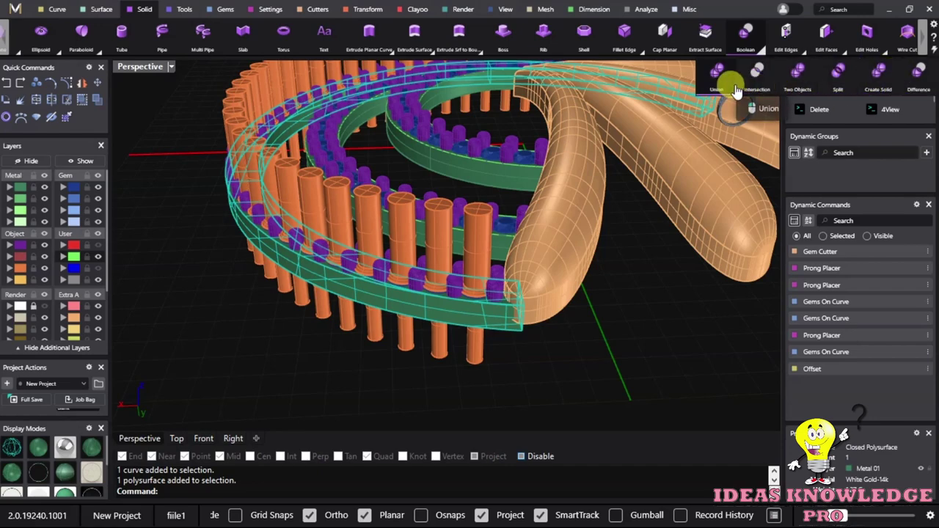
# Boolean-subtract the gem cutters from the outer band, accepting the history warning.
pyautogui.click(909, 79)
pyautogui.scroll(3, 448, 306)
pyautogui.click(532, 189)
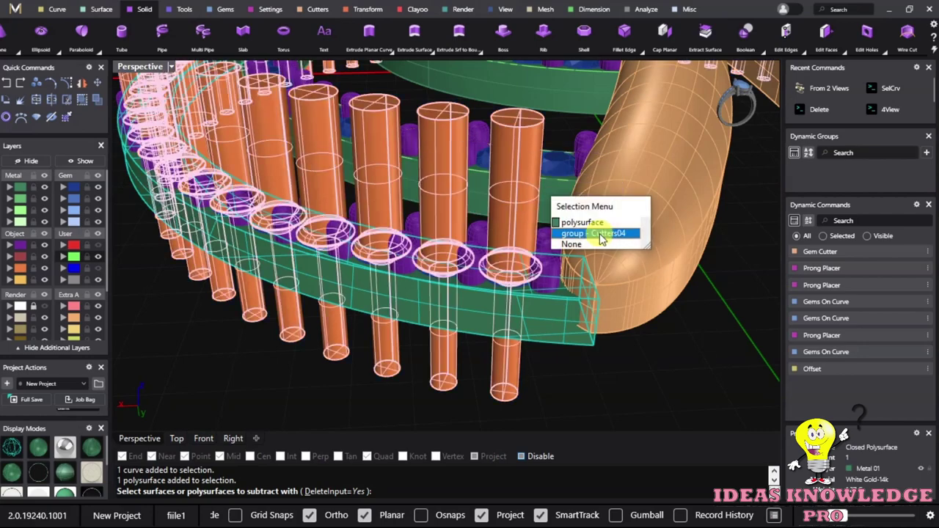
pyautogui.click(566, 235)
pyautogui.press('Return')
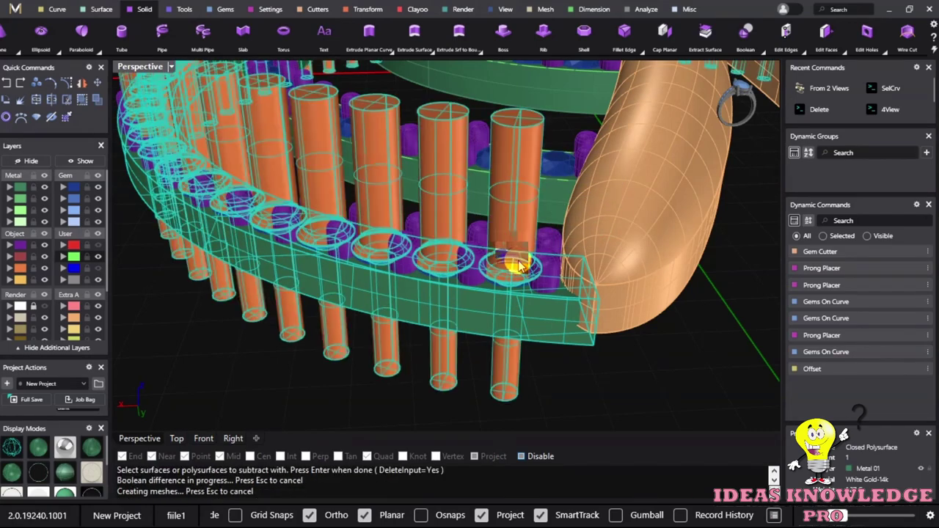
pyautogui.click(519, 324)
# Inspect the cut seats from a low side view, then undo the hide to restore the gems.
pyautogui.scroll(3, 511, 377)
pyautogui.scroll(3, 511, 293)
pyautogui.click(511, 213)
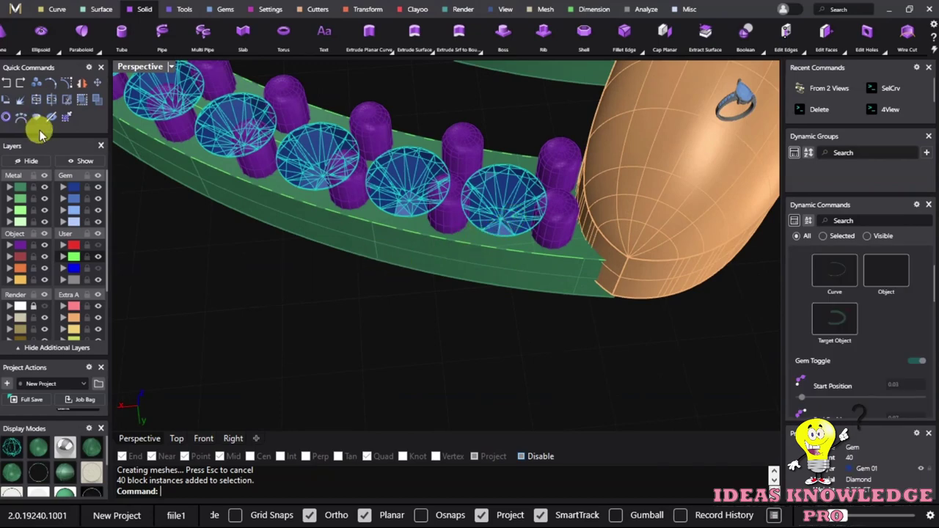
pyautogui.moveTo(115, 214)
pyautogui.mouseDown(button='right')
pyautogui.moveTo(614, 385)
pyautogui.moveTo(621, 218)
pyautogui.moveTo(594, 172)
pyautogui.moveTo(505, 295)
pyautogui.moveTo(493, 271)
pyautogui.mouseUp(button='right')
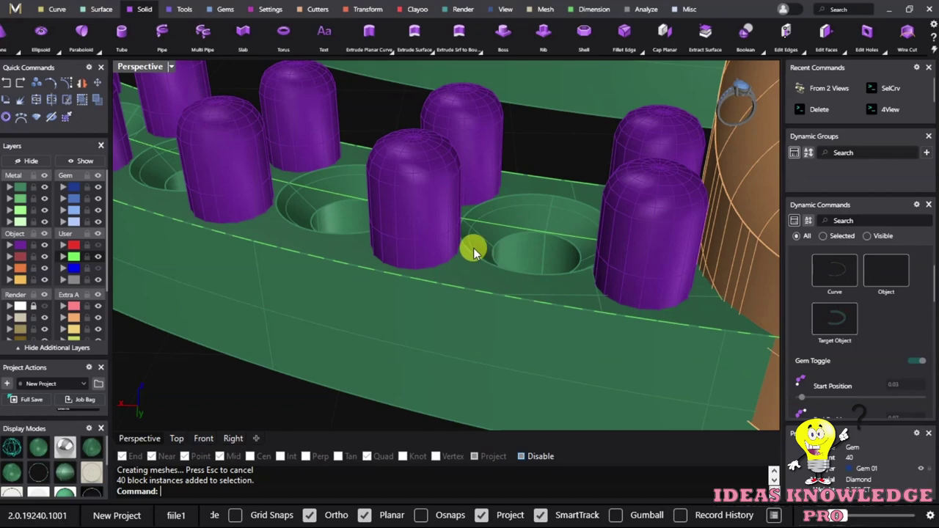
pyautogui.scroll(-5, 492, 271)
pyautogui.scroll(5, 509, 241)
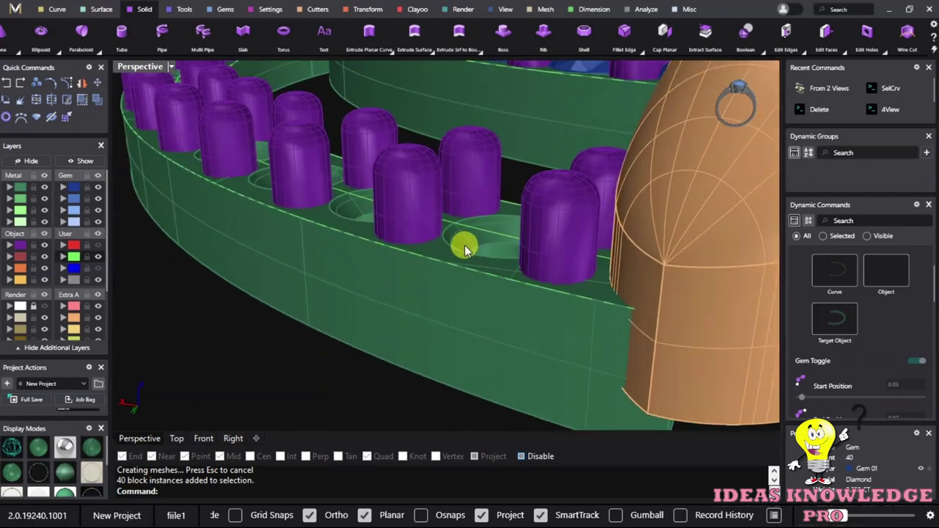
pyautogui.scroll(2, 464, 245)
pyautogui.scroll(3, 446, 250)
pyautogui.scroll(2, 398, 324)
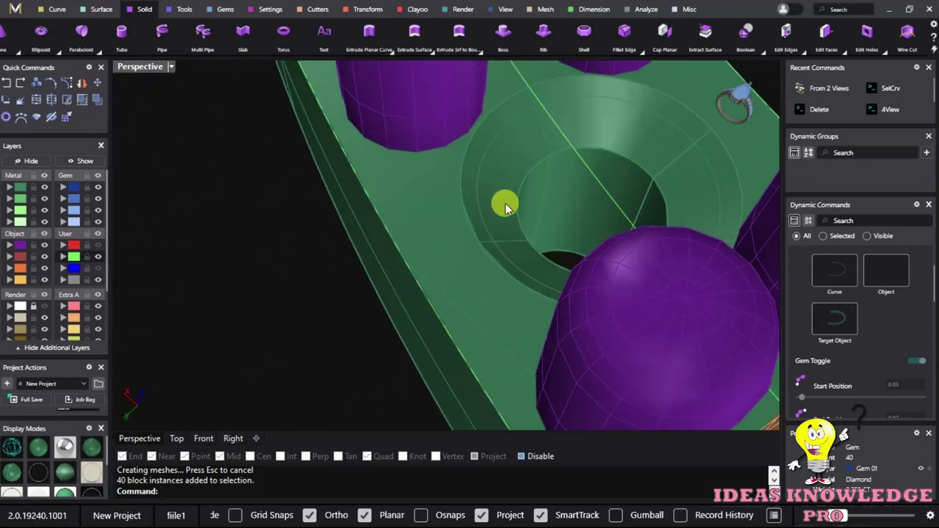
pyautogui.scroll(2, 505, 203)
pyautogui.scroll(-5, 424, 267)
pyautogui.scroll(5, 440, 235)
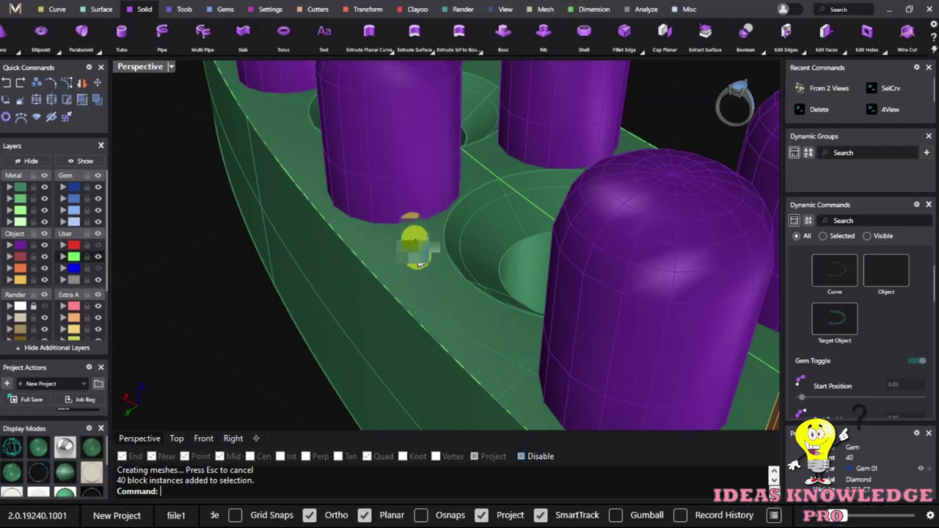
pyautogui.scroll(-3, 330, 213)
pyautogui.scroll(-1, 425, 325)
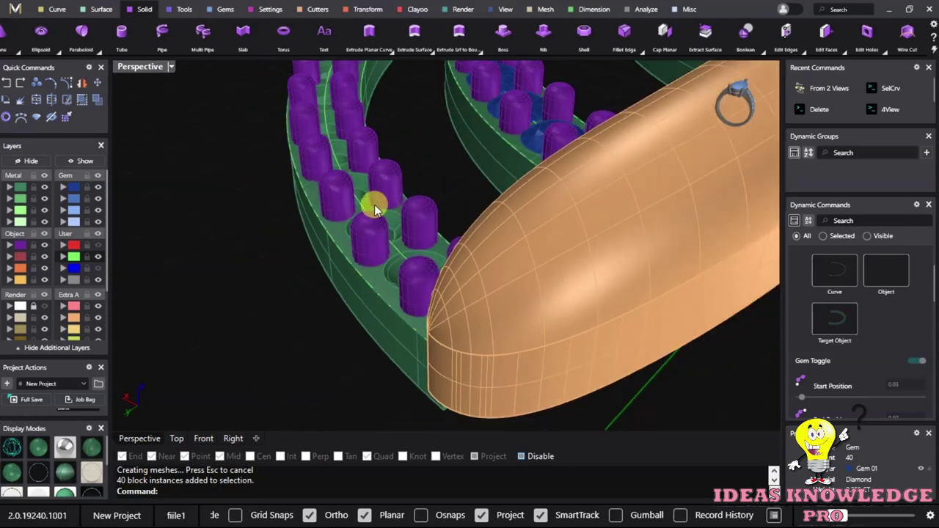
pyautogui.scroll(-2, 373, 203)
pyautogui.scroll(2, 283, 203)
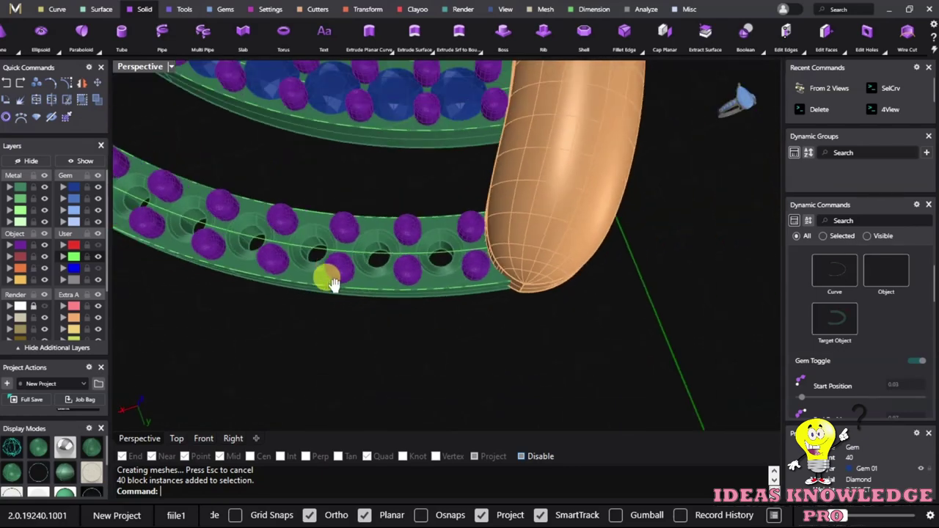
pyautogui.scroll(2, 325, 272)
pyautogui.hotkey('ctrl', 'z')
# Select the next band's group of 31 gems.
pyautogui.scroll(2, 514, 295)
pyautogui.scroll(2, 545, 218)
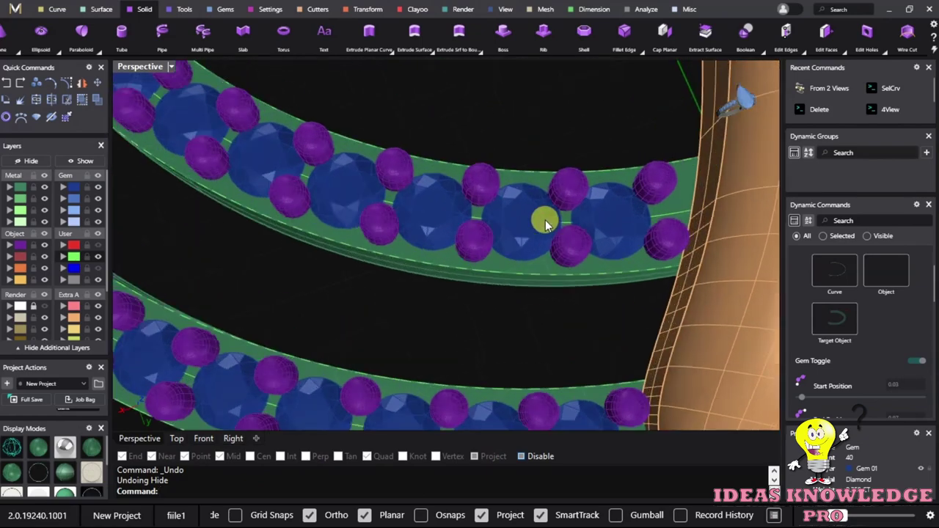
pyautogui.click(554, 256)
pyautogui.click(591, 279)
pyautogui.scroll(-2, 404, 289)
pyautogui.scroll(-2, 424, 312)
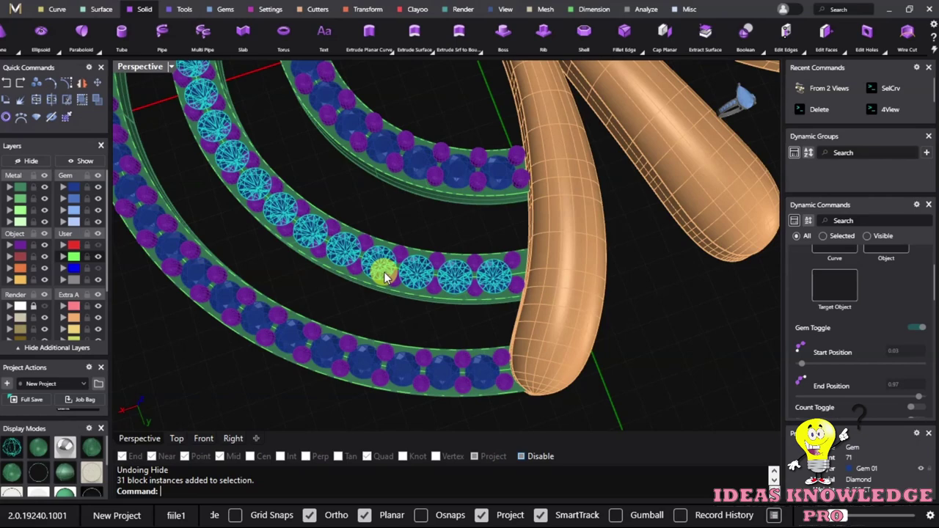
# Generate gem cutters for the 31 diamonds with placement set to 0.05.
pyautogui.middleClick(391, 196)
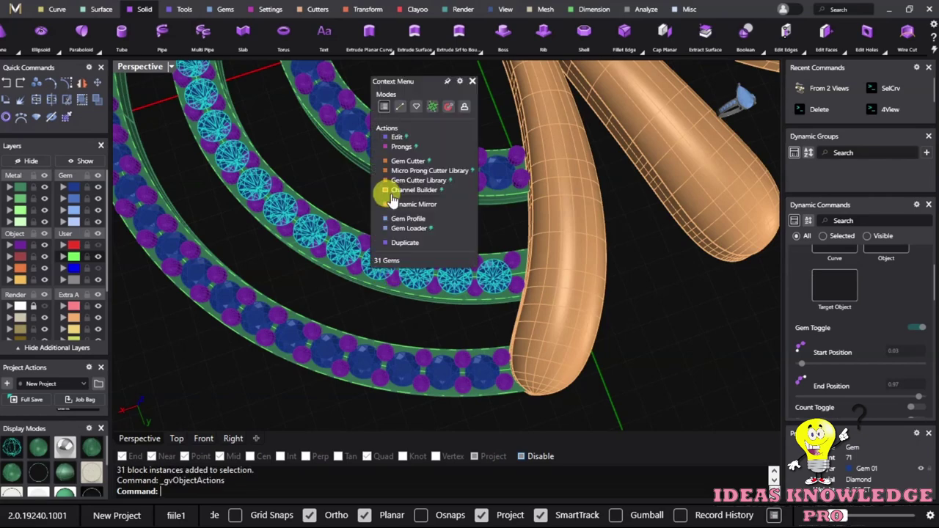
pyautogui.click(409, 162)
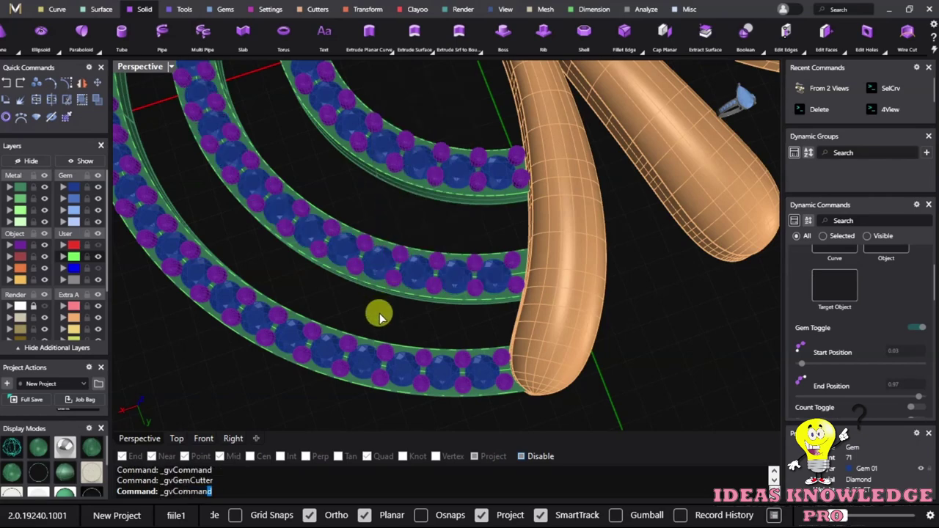
pyautogui.moveTo(526, 269); pyautogui.dragTo(486, 329, button='right')
pyautogui.scroll(3, 479, 274)
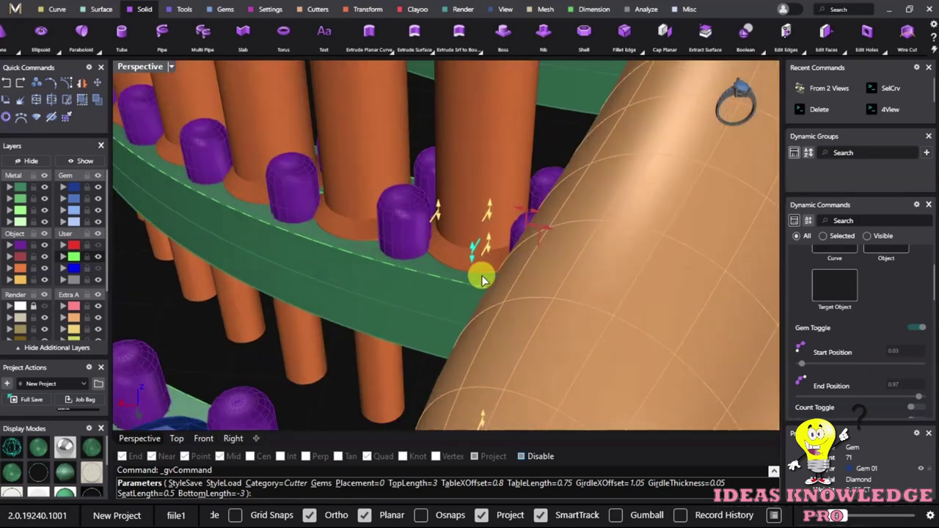
pyautogui.scroll(3, 486, 237)
pyautogui.scroll(2, 360, 307)
pyautogui.moveTo(359, 306)
pyautogui.mouseDown(button='right')
pyautogui.moveTo(415, 279)
pyautogui.moveTo(416, 292)
pyautogui.mouseUp(button='right')
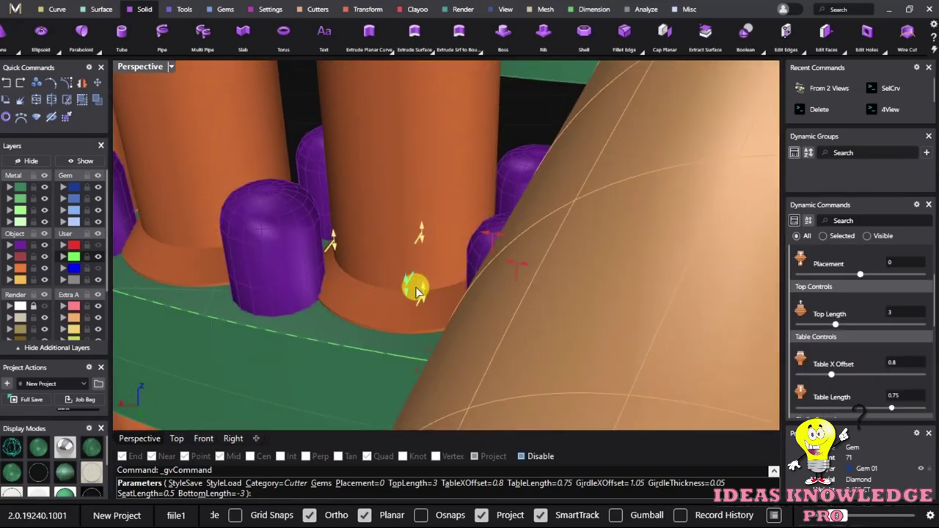
pyautogui.moveTo(406, 282); pyautogui.dragTo(405, 270)
pyautogui.rightClick(413, 280)
# Boolean-subtract the cutters from the green band, dismissing the history warning.
pyautogui.scroll(-2, 300, 364)
pyautogui.click(391, 325)
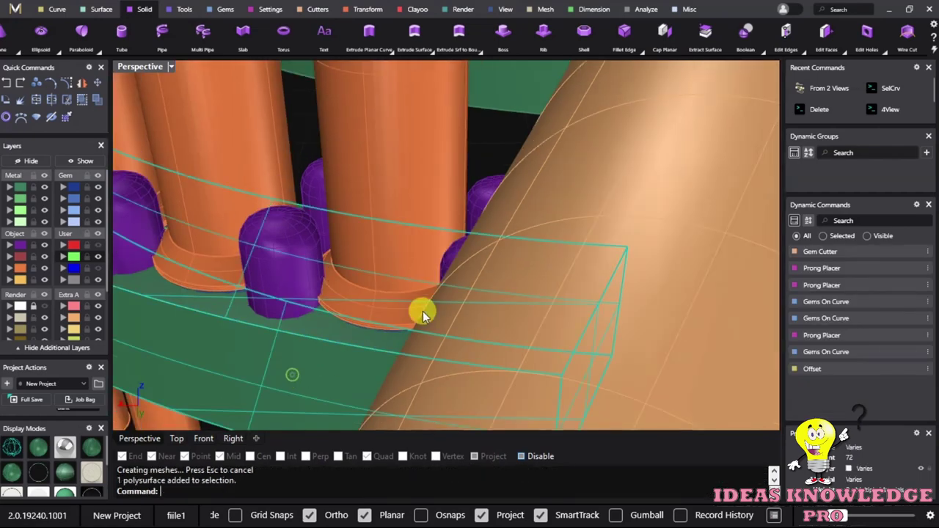
pyautogui.moveTo(391, 325); pyautogui.dragTo(488, 301, button='right')
pyautogui.scroll(-3, 468, 315)
pyautogui.scroll(2, 466, 316)
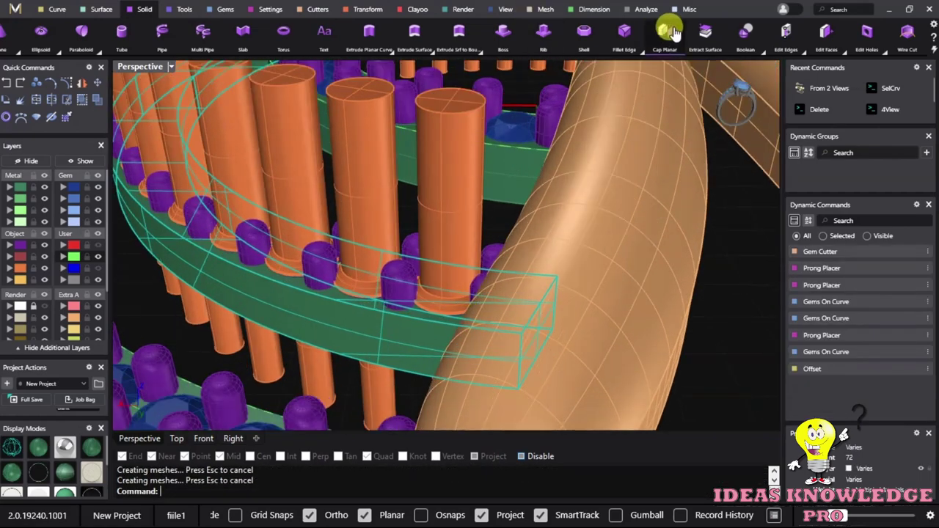
pyautogui.click(760, 49)
pyautogui.click(904, 73)
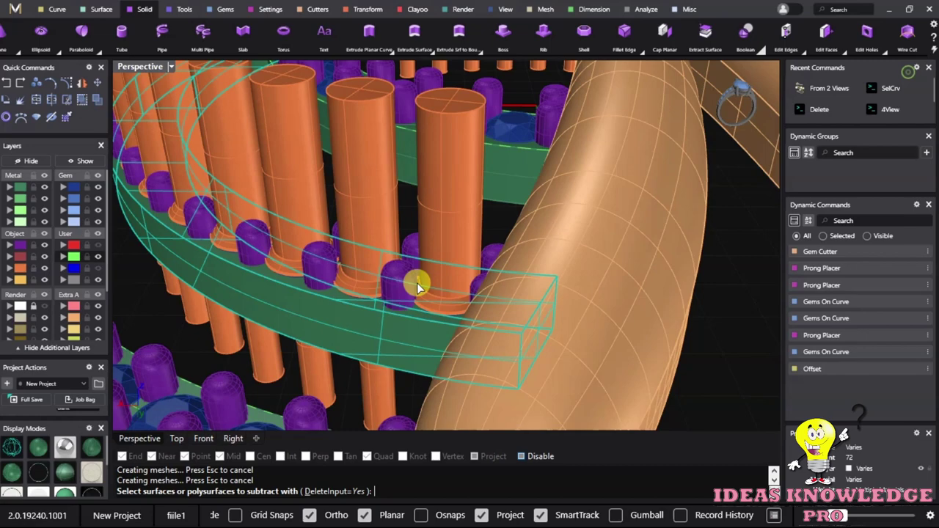
pyautogui.click(436, 168)
pyautogui.rightClick(436, 168)
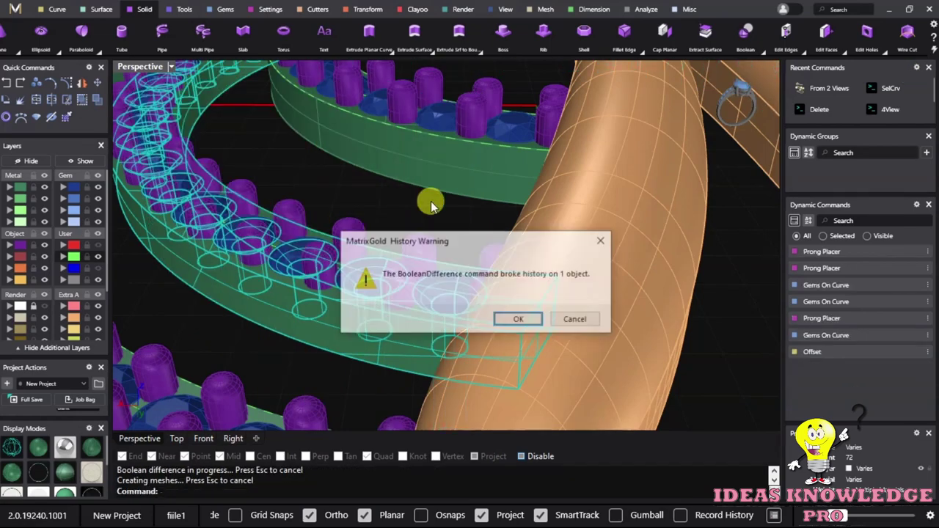
pyautogui.click(519, 320)
# Orbit above the bands and pick a diamond on the next band.
pyautogui.moveTo(367, 251)
pyautogui.mouseDown(button='right')
pyautogui.moveTo(451, 356)
pyautogui.moveTo(401, 252)
pyautogui.mouseUp(button='right')
pyautogui.scroll(3, 402, 252)
pyautogui.click(473, 278)
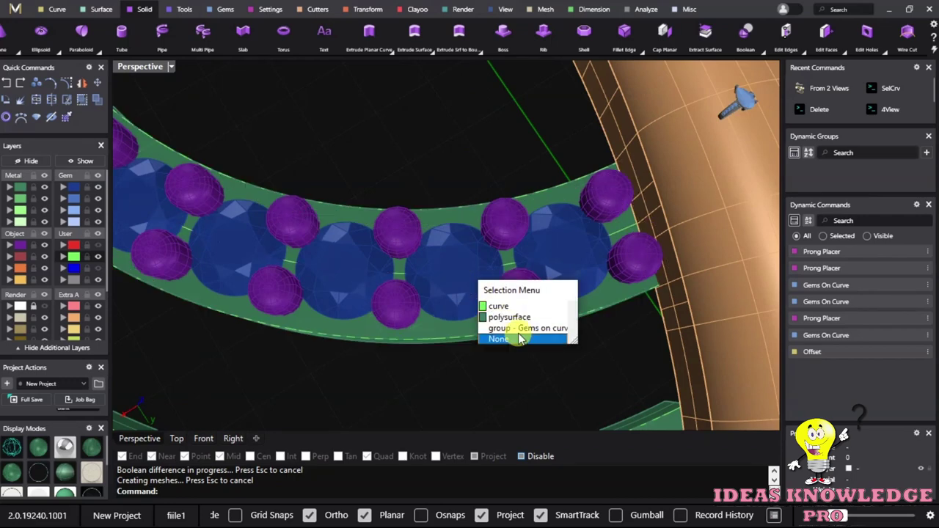
# Create gem cutters for the band's 19 diamonds with placement 0.1.
pyautogui.click(537, 327)
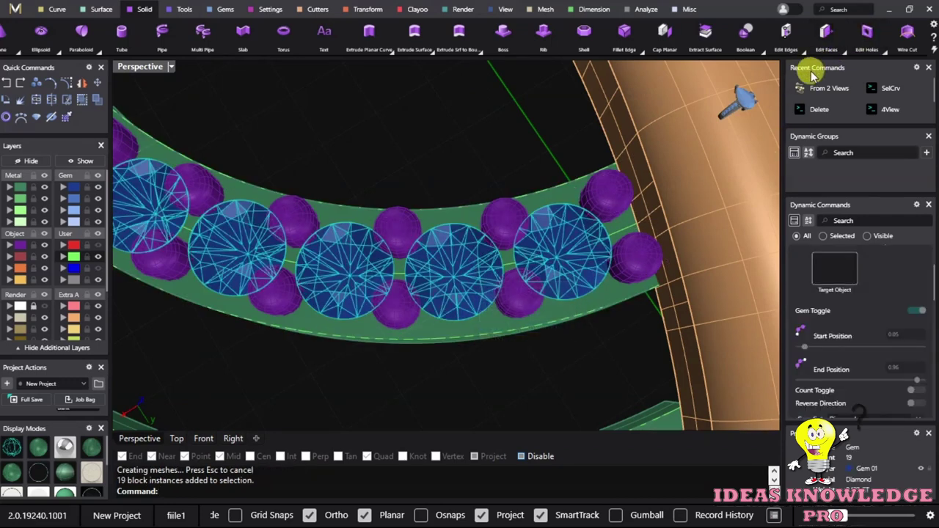
pyautogui.rightClick(394, 234)
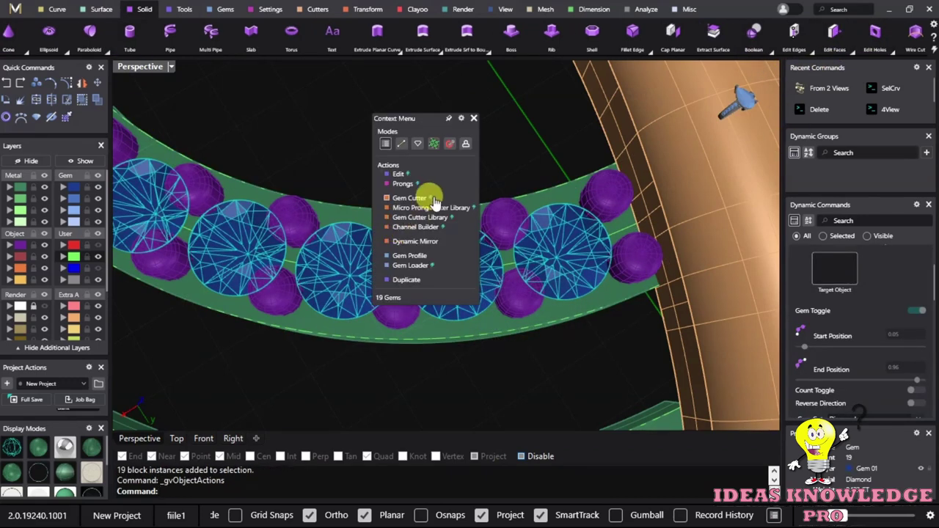
pyautogui.click(412, 208)
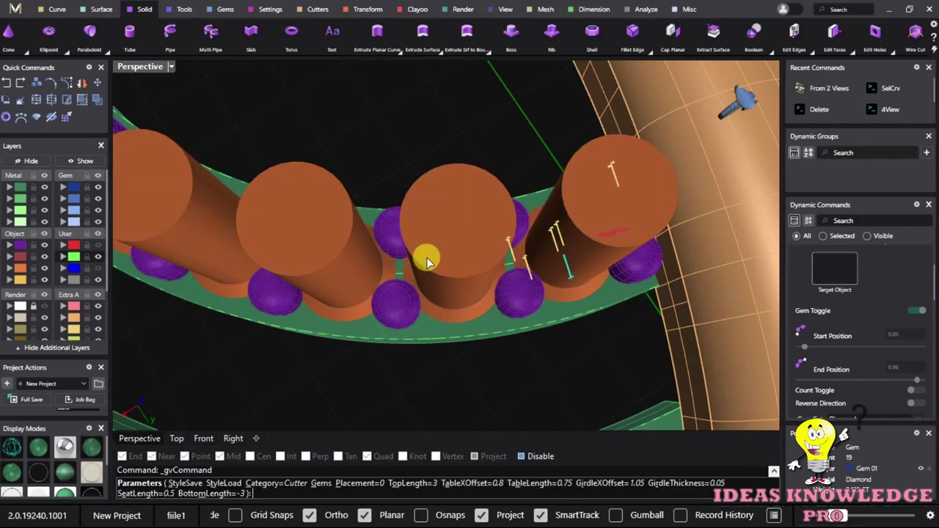
pyautogui.moveTo(426, 258); pyautogui.dragTo(398, 161, button='right')
pyautogui.scroll(3, 629, 318)
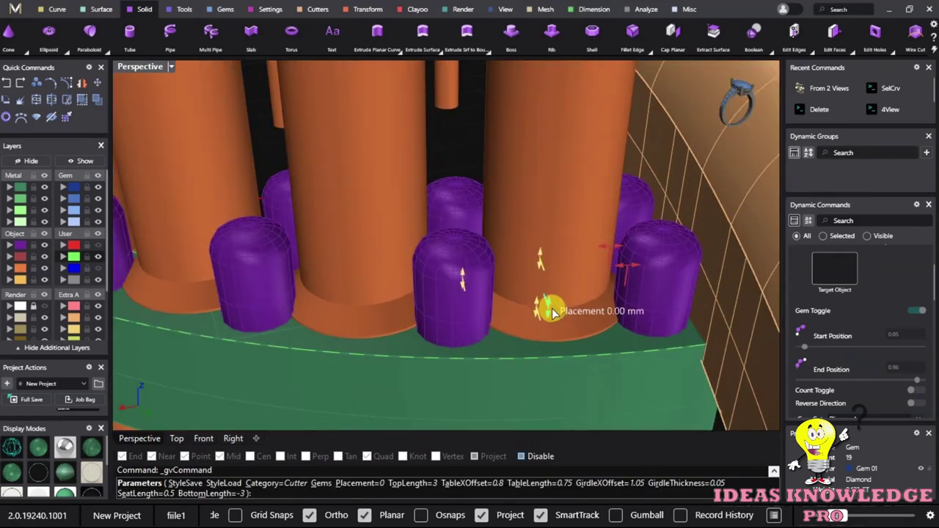
pyautogui.moveTo(554, 313); pyautogui.dragTo(549, 300)
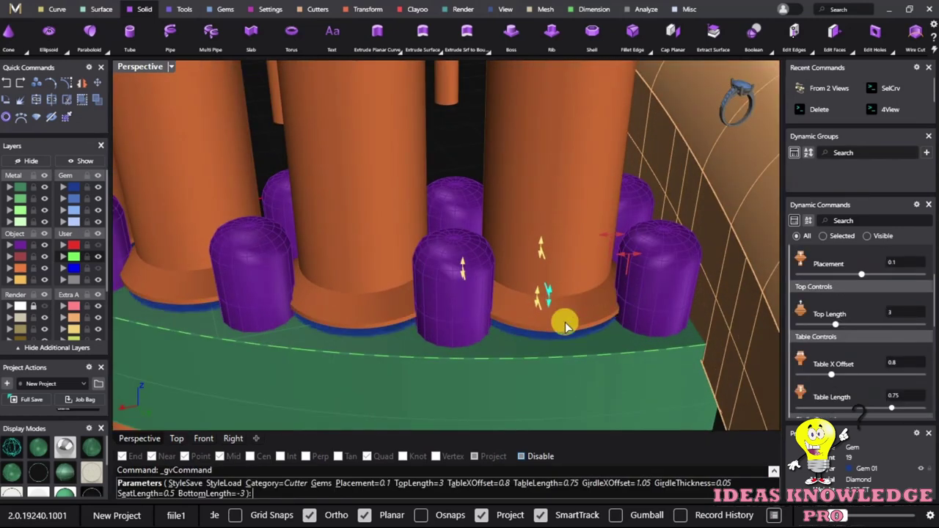
pyautogui.rightClick(565, 326)
# Boolean-subtract those cutters from the green band and dismiss the history warning.
pyautogui.click(468, 413)
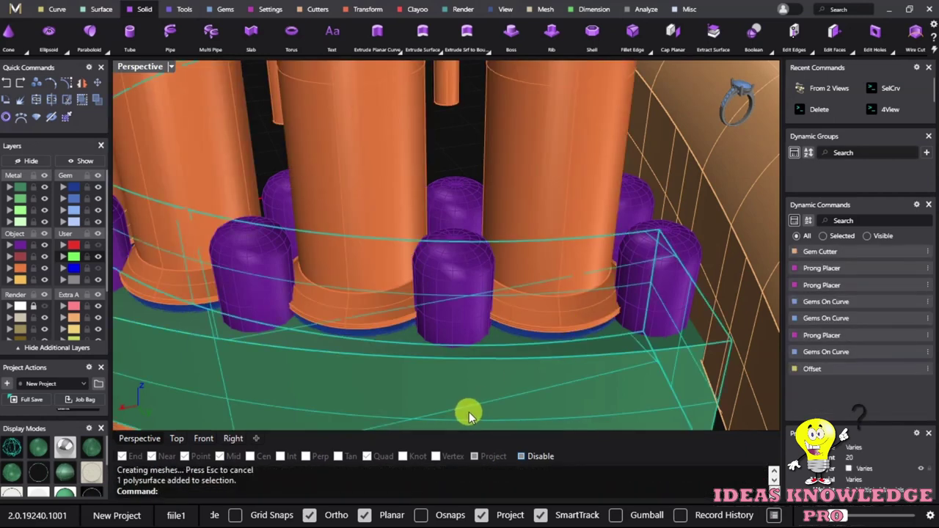
pyautogui.click(768, 52)
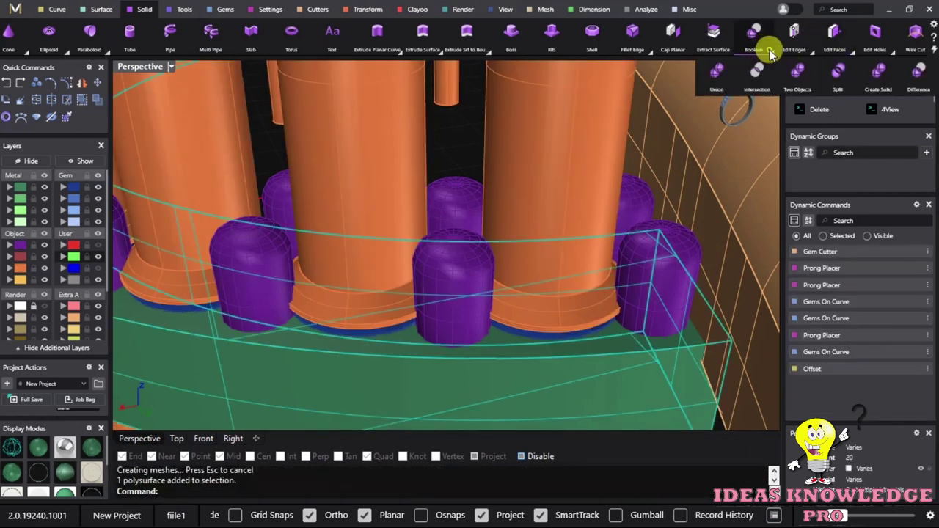
pyautogui.click(918, 79)
pyautogui.click(564, 110)
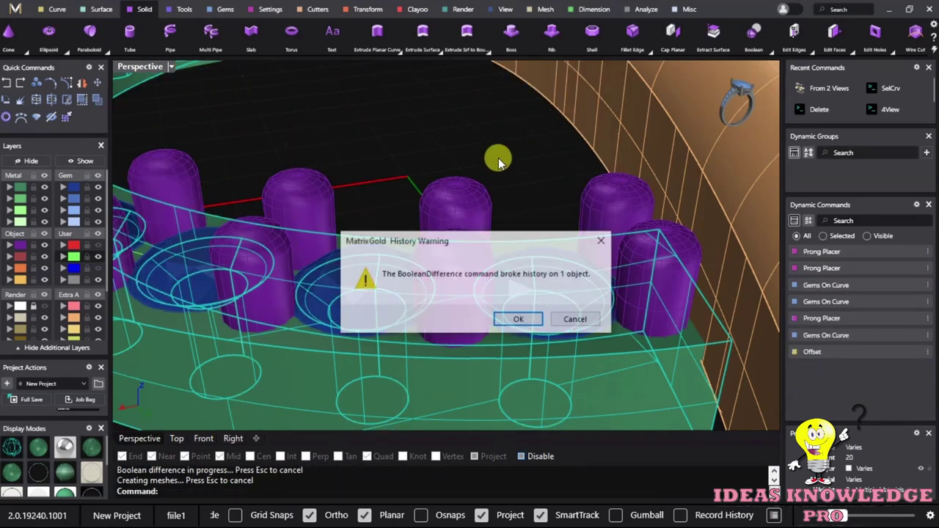
pyautogui.click(519, 323)
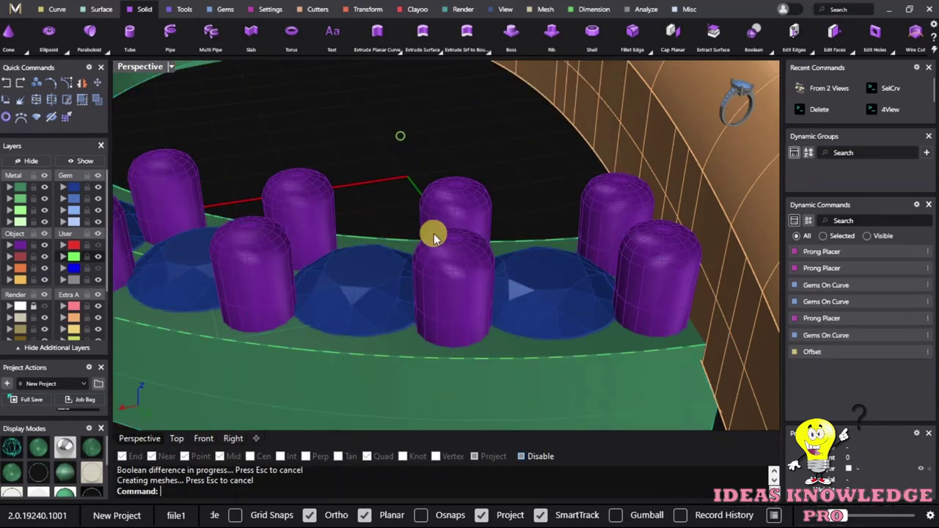
# Zoom in and pick a diamond on the upper band.
pyautogui.scroll(-5, 413, 232)
pyautogui.scroll(3, 479, 300)
pyautogui.scroll(2, 479, 300)
pyautogui.click(440, 220)
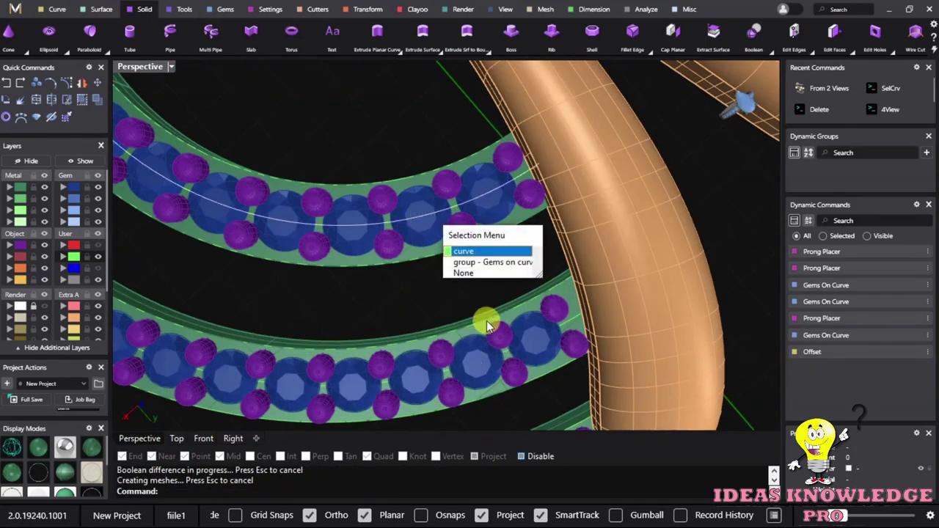
pyautogui.click(487, 268)
pyautogui.click(492, 361)
pyautogui.click(517, 400)
pyautogui.click(529, 330)
pyautogui.click(595, 385)
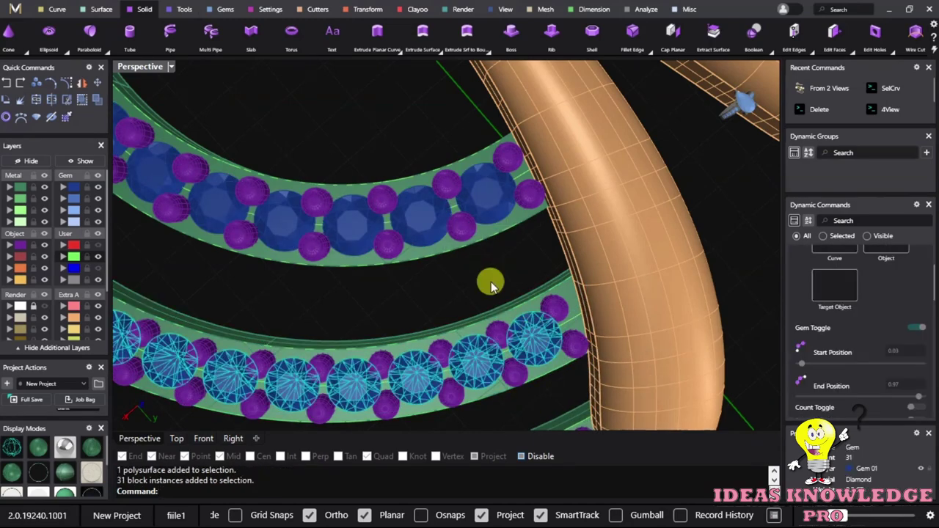
pyautogui.click(497, 213)
pyautogui.click(539, 260)
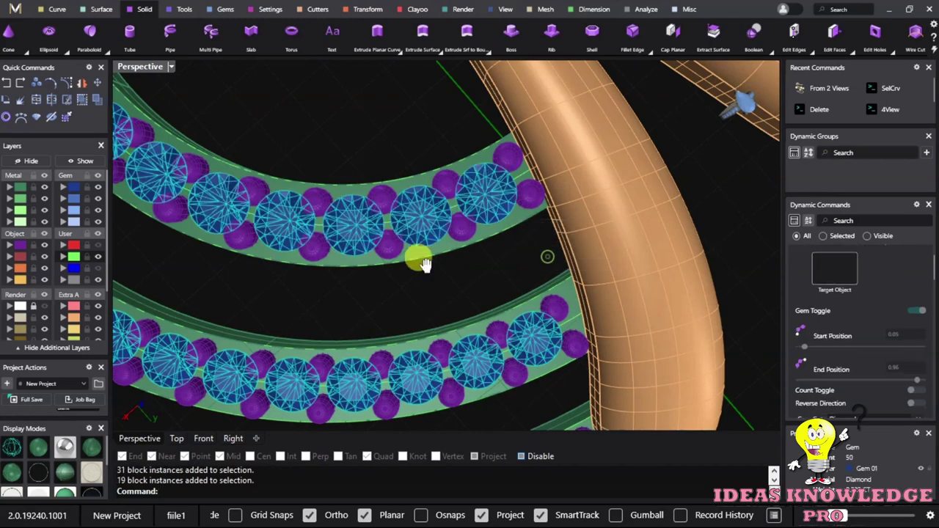
pyautogui.moveTo(426, 308); pyautogui.dragTo(494, 273, button='right')
pyautogui.scroll(2, 494, 272)
pyautogui.click(493, 277)
pyautogui.click(548, 325)
pyautogui.scroll(-2, 484, 331)
pyautogui.moveTo(421, 279); pyautogui.dragTo(204, 226, button='right')
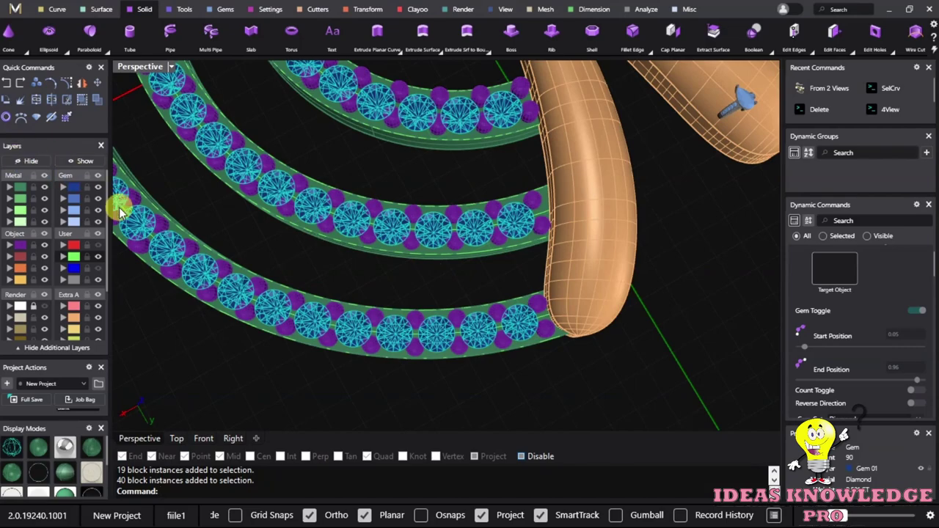
pyautogui.click(27, 161)
pyautogui.moveTo(518, 342)
pyautogui.mouseDown(button='right')
pyautogui.moveTo(248, 329)
pyautogui.moveTo(602, 279)
pyautogui.mouseUp(button='right')
pyautogui.scroll(-3, 457, 298)
pyautogui.moveTo(457, 298)
pyautogui.mouseDown(button='right')
pyautogui.moveTo(496, 329)
pyautogui.moveTo(569, 198)
pyautogui.moveTo(418, 241)
pyautogui.moveTo(555, 210)
pyautogui.moveTo(569, 216)
pyautogui.mouseUp(button='right')
pyautogui.hotkey('ctrl', 'z')
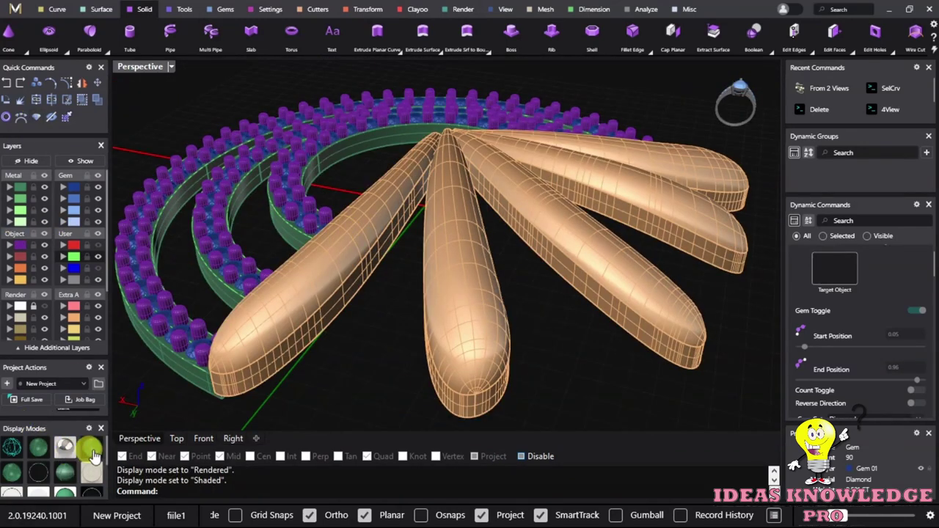
# Try ghosted and see-through display modes, ending in fully shaded display.
pyautogui.click(91, 451)
pyautogui.click(38, 448)
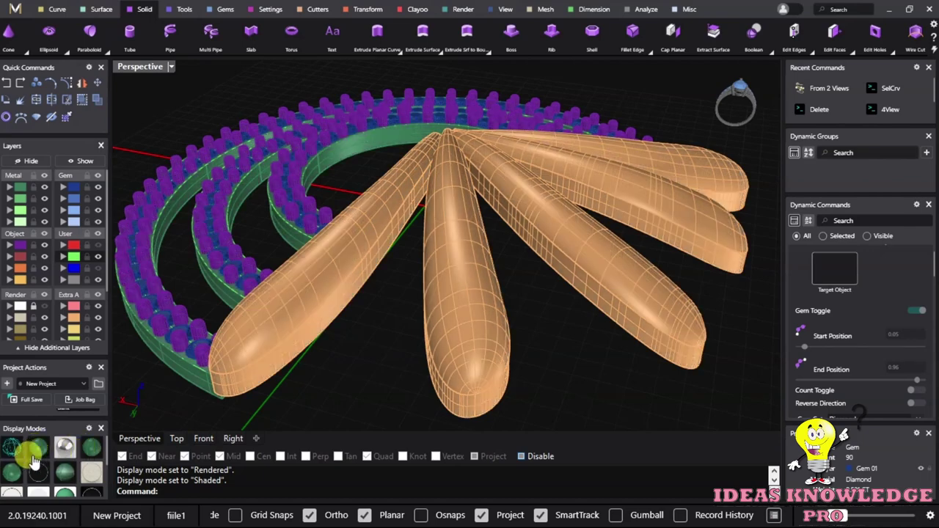
pyautogui.click(13, 475)
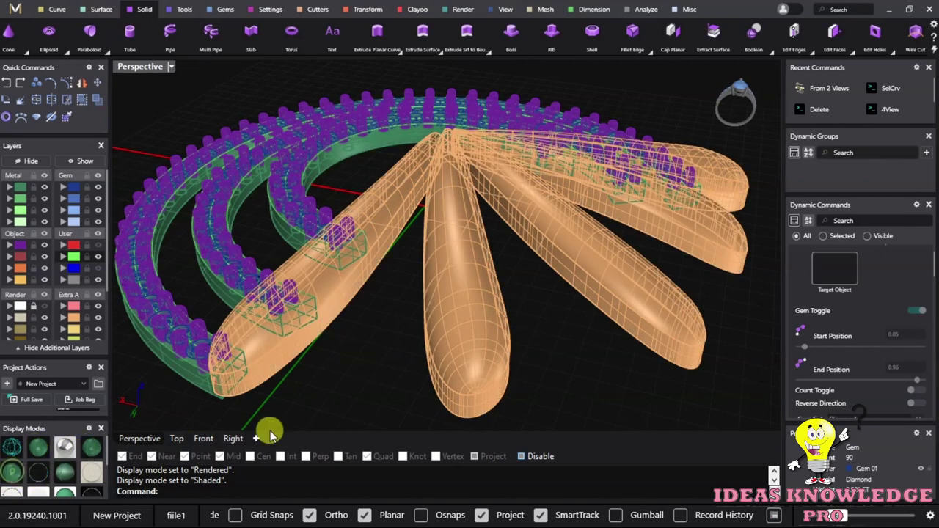
pyautogui.click(96, 451)
pyautogui.scroll(-1, 68, 481)
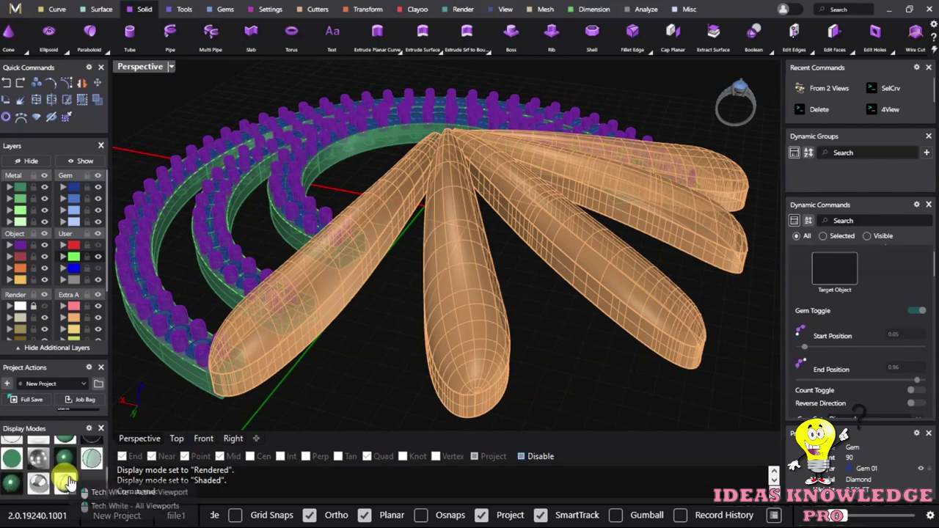
pyautogui.click(64, 477)
pyautogui.scroll(3, 545, 310)
# Orbit to inspect the rings and petals, then turn off the Gem layer to hide all diamonds.
pyautogui.moveTo(545, 310); pyautogui.dragTo(603, 293, button='right')
pyautogui.scroll(5, 506, 205)
pyautogui.scroll(-5, 506, 205)
pyautogui.moveTo(478, 373)
pyautogui.mouseDown(button='right')
pyautogui.moveTo(425, 288)
pyautogui.moveTo(215, 279)
pyautogui.moveTo(497, 208)
pyautogui.moveTo(477, 369)
pyautogui.moveTo(314, 237)
pyautogui.moveTo(210, 203)
pyautogui.moveTo(582, 104)
pyautogui.moveTo(555, 314)
pyautogui.mouseUp(button='right')
pyautogui.scroll(3, 497, 256)
pyautogui.click(488, 265)
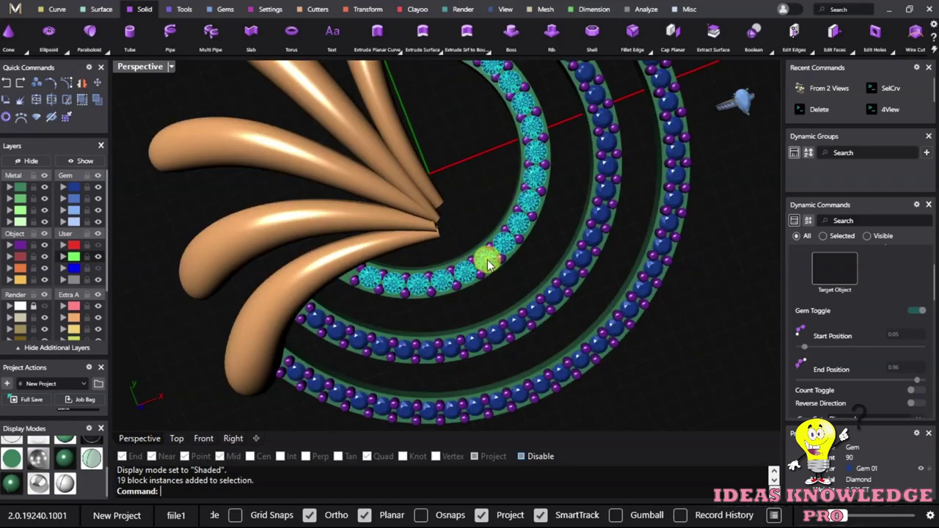
pyautogui.scroll(4, 521, 308)
pyautogui.scroll(-4, 455, 256)
pyautogui.click(466, 157)
pyautogui.moveTo(542, 351); pyautogui.dragTo(279, 292, button='right')
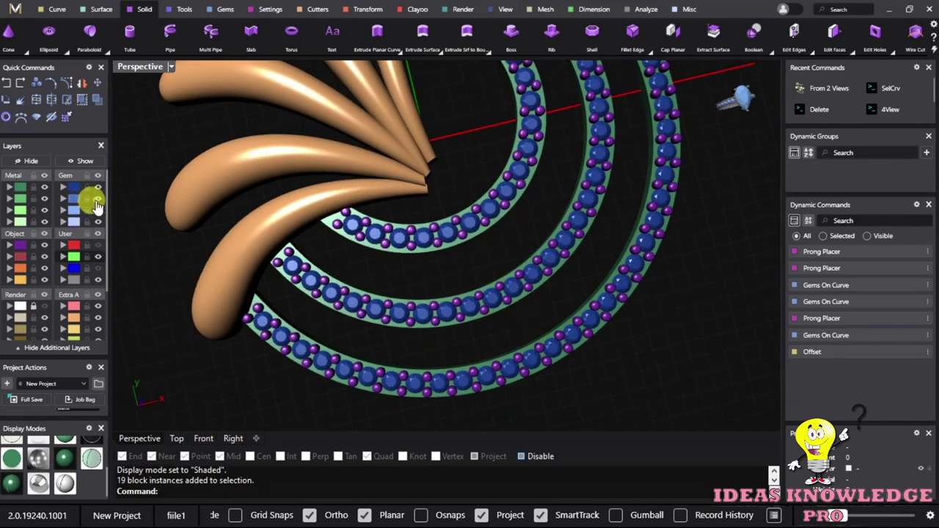
pyautogui.click(98, 187)
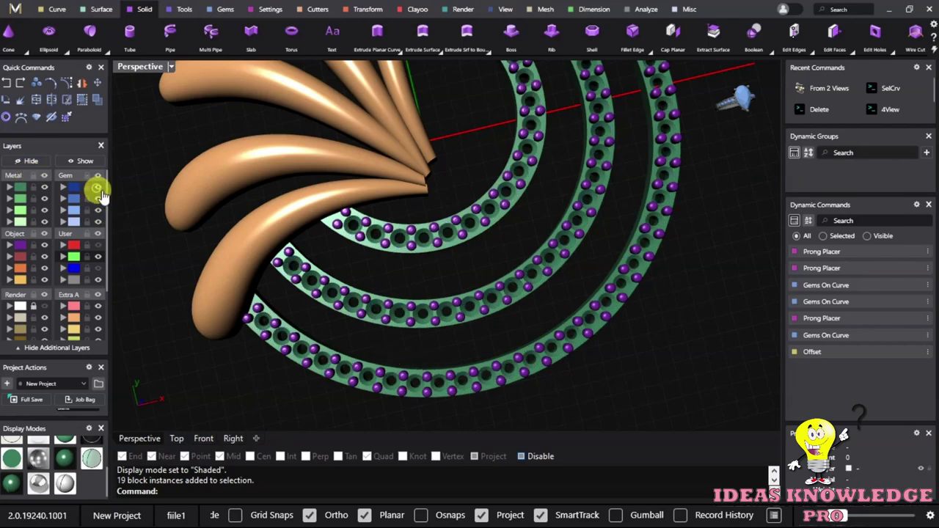
# Orbit around the pendant to check the empty seats, then maximize the Top viewport.
pyautogui.moveTo(528, 391)
pyautogui.mouseDown(button='right')
pyautogui.moveTo(478, 329)
pyautogui.moveTo(682, 303)
pyautogui.moveTo(388, 293)
pyautogui.moveTo(577, 198)
pyautogui.moveTo(391, 424)
pyautogui.moveTo(450, 272)
pyautogui.moveTo(419, 300)
pyautogui.moveTo(373, 249)
pyautogui.moveTo(401, 224)
pyautogui.moveTo(143, 203)
pyautogui.mouseUp(button='right')
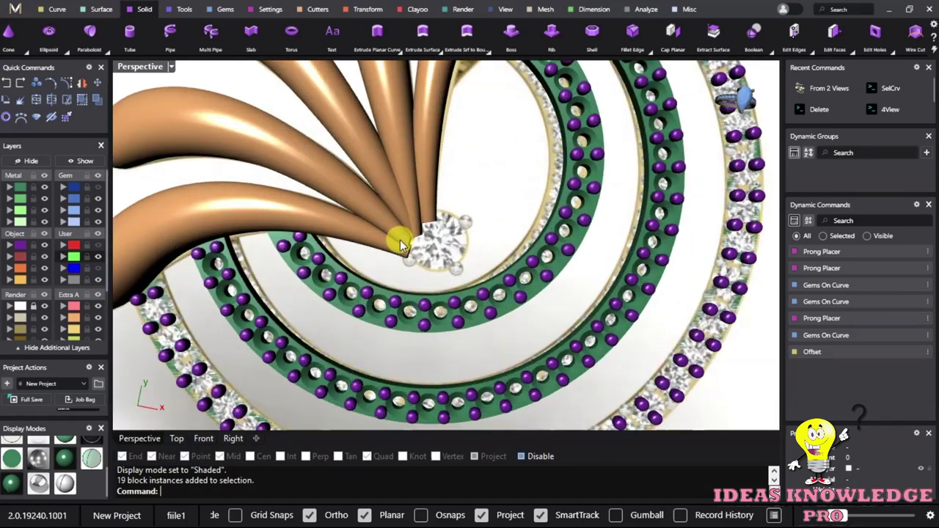
pyautogui.scroll(3, 450, 242)
pyautogui.moveTo(447, 237)
pyautogui.mouseDown(button='right')
pyautogui.moveTo(396, 245)
pyautogui.moveTo(278, 92)
pyautogui.moveTo(535, 278)
pyautogui.moveTo(477, 246)
pyautogui.mouseUp(button='right')
pyautogui.scroll(-3, 396, 244)
pyautogui.moveTo(433, 258); pyautogui.dragTo(242, 253, button='right')
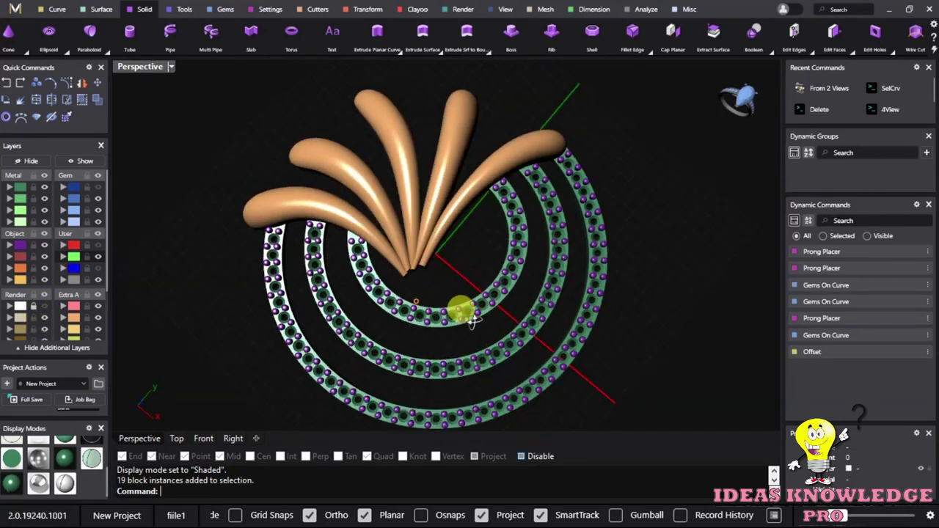
pyautogui.moveTo(461, 310); pyautogui.dragTo(98, 115, button='right')
pyautogui.doubleClick(132, 67)
pyautogui.doubleClick(130, 68)
pyautogui.scroll(2, 376, 142)
pyautogui.scroll(4, 384, 245)
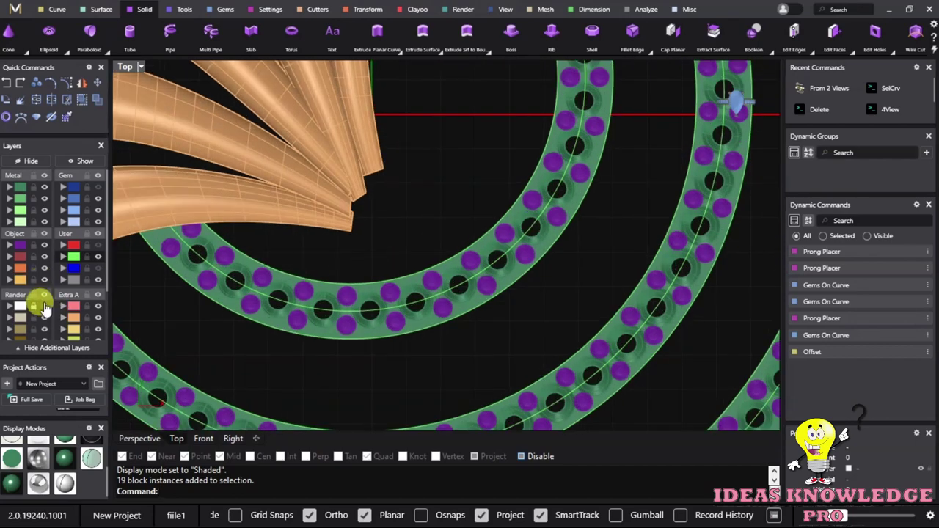
# In rendered display, place a round centre gem at the petal base, nudging it slightly in X and Y.
pyautogui.click(44, 306)
pyautogui.scroll(2, 356, 205)
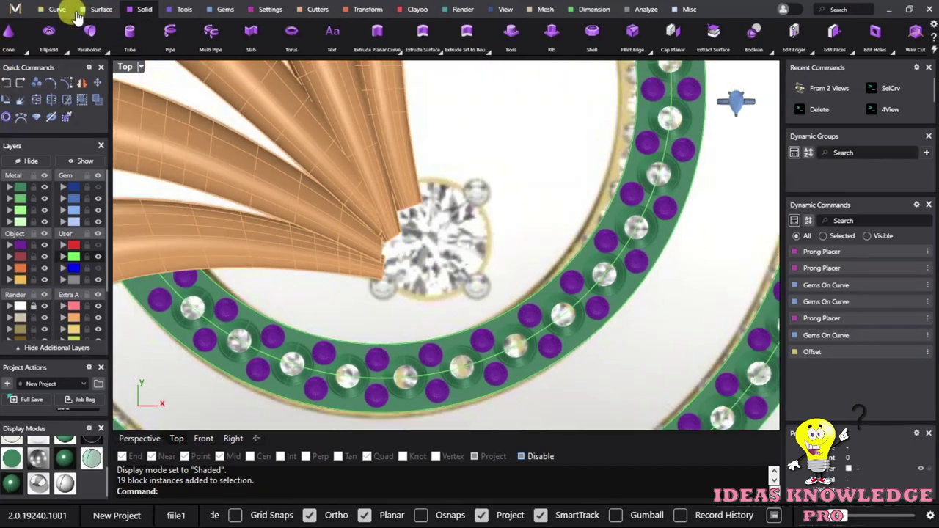
pyautogui.click(225, 9)
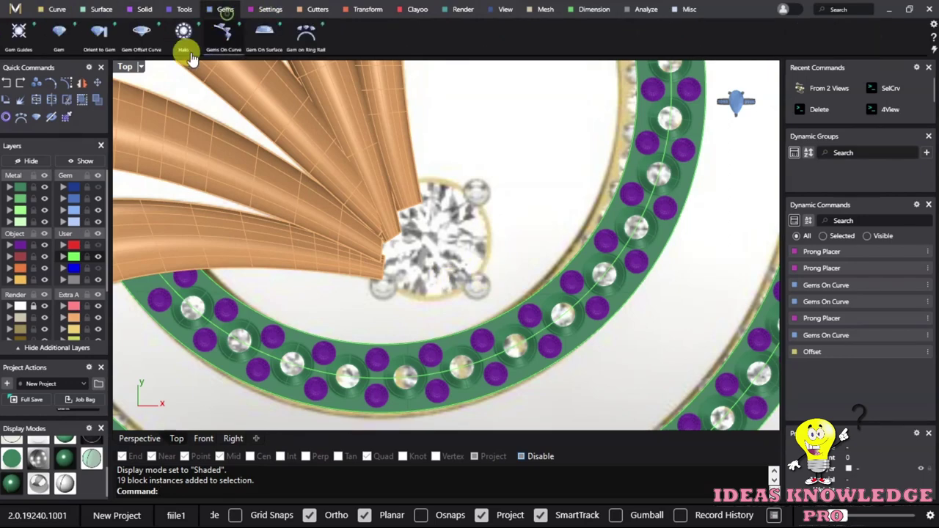
pyautogui.click(59, 31)
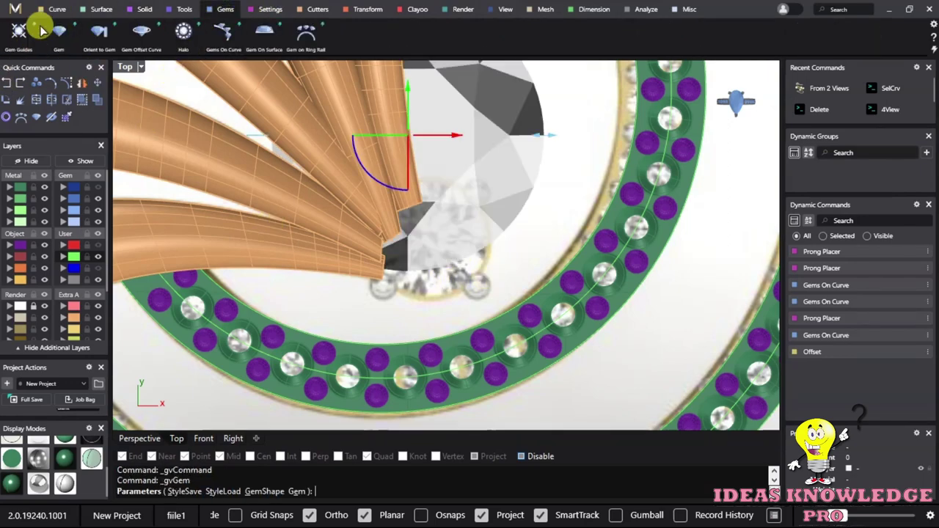
pyautogui.scroll(-2, 449, 230)
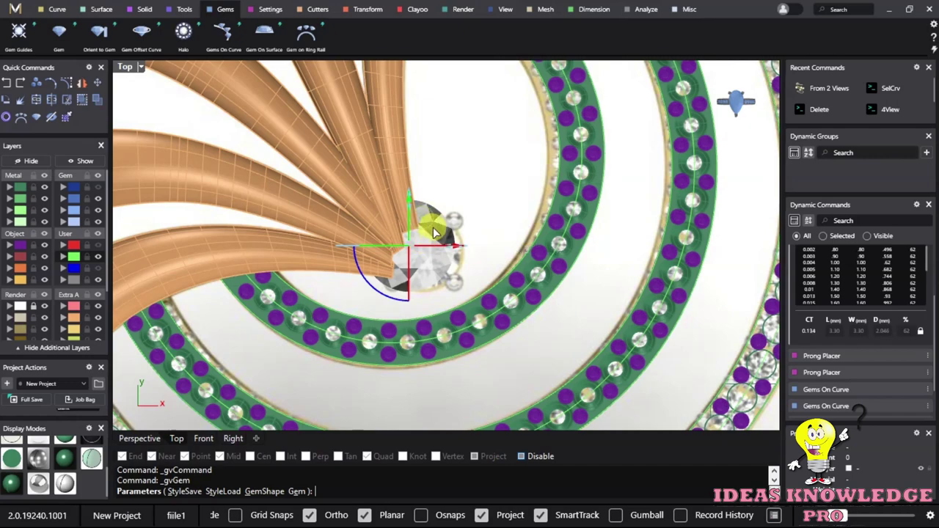
pyautogui.scroll(3, 414, 253)
pyautogui.scroll(3, 413, 247)
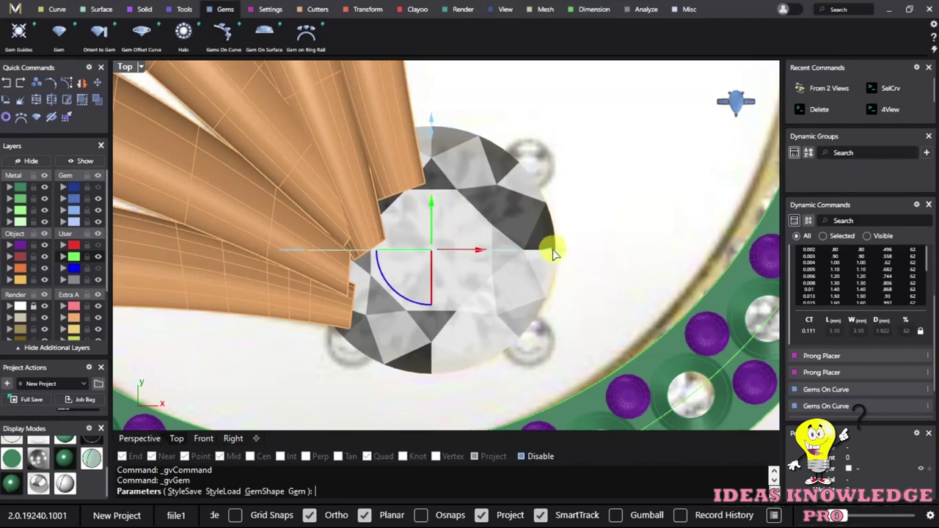
pyautogui.moveTo(481, 253); pyautogui.dragTo(487, 252)
pyautogui.moveTo(441, 210); pyautogui.dragTo(443, 216)
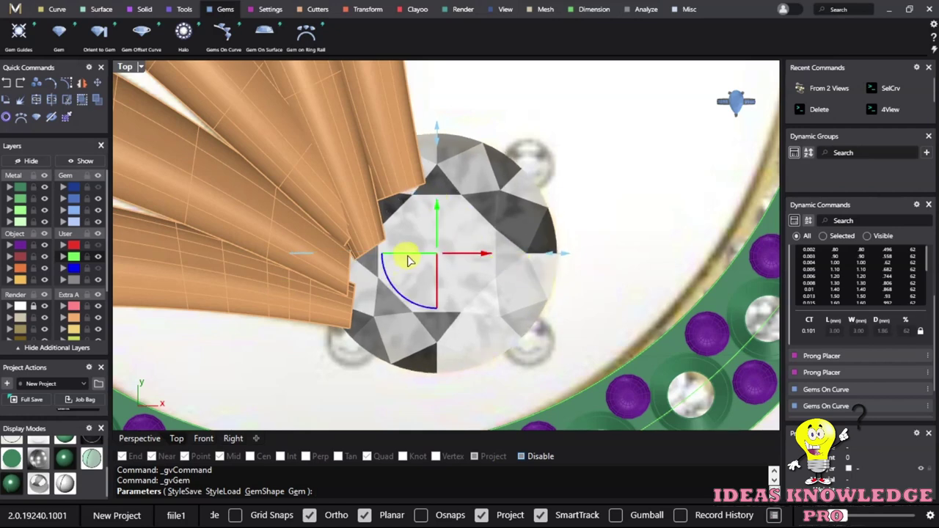
pyautogui.scroll(-5, 408, 261)
pyautogui.press('Return')
# Switch the viewport back to the dark shaded display.
pyautogui.scroll(2, 491, 264)
pyautogui.scroll(5, 477, 260)
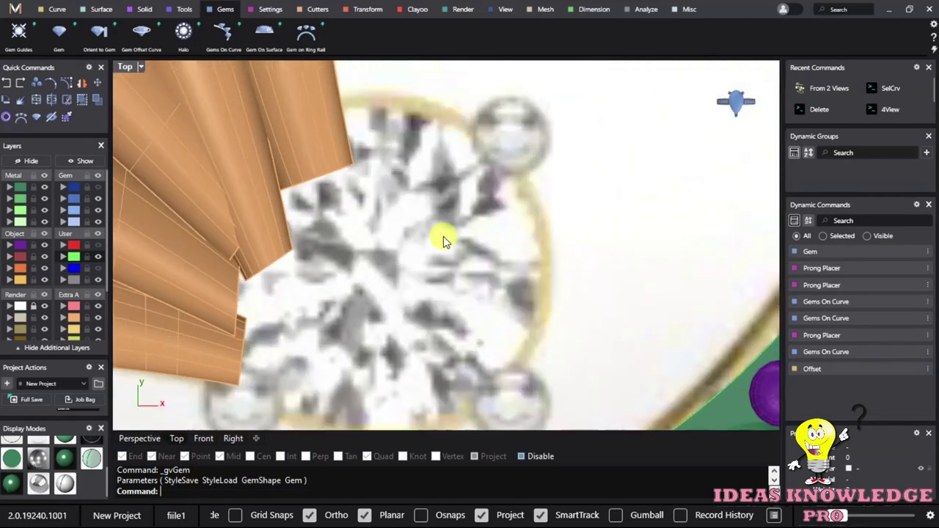
pyautogui.scroll(-5, 435, 241)
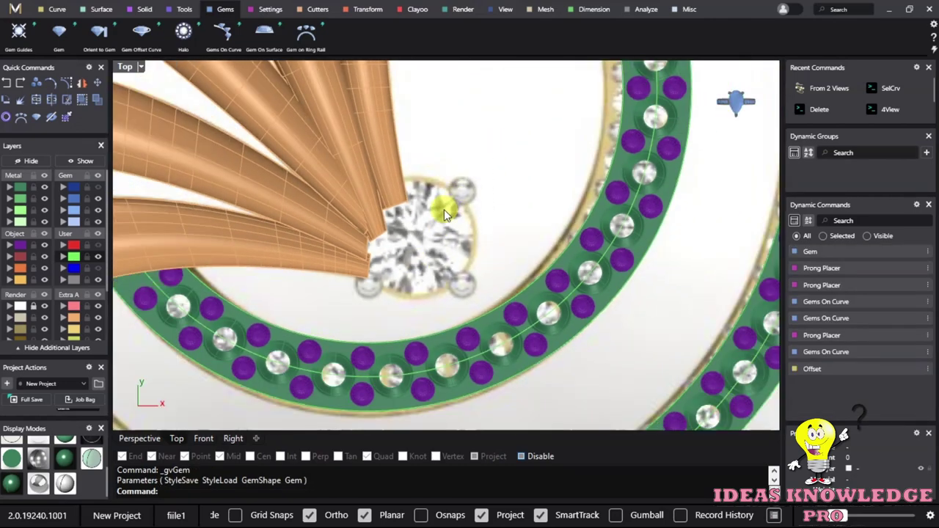
pyautogui.scroll(-5, 445, 212)
pyautogui.click(46, 310)
pyautogui.scroll(3, 447, 234)
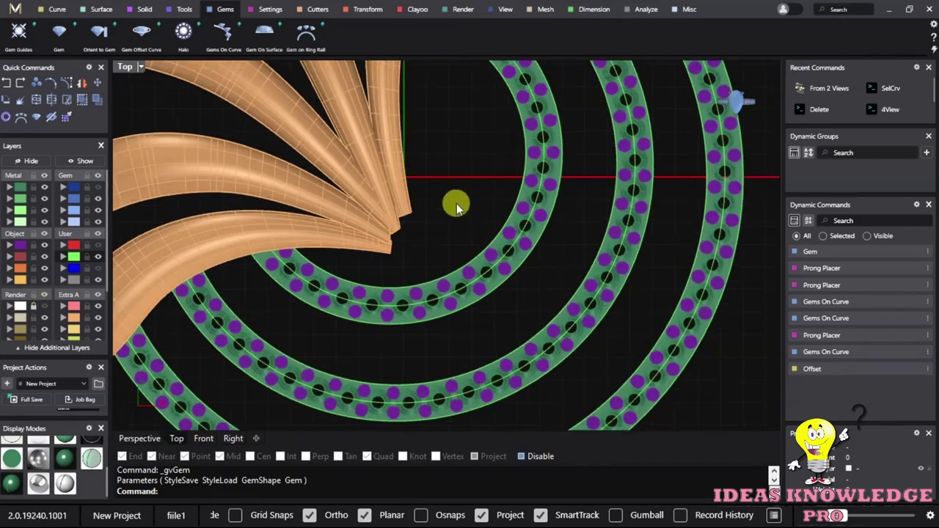
# Select the centre diamond and lock it with Ctrl+L.
pyautogui.moveTo(324, 226); pyautogui.dragTo(440, 171)
pyautogui.scroll(2, 463, 160)
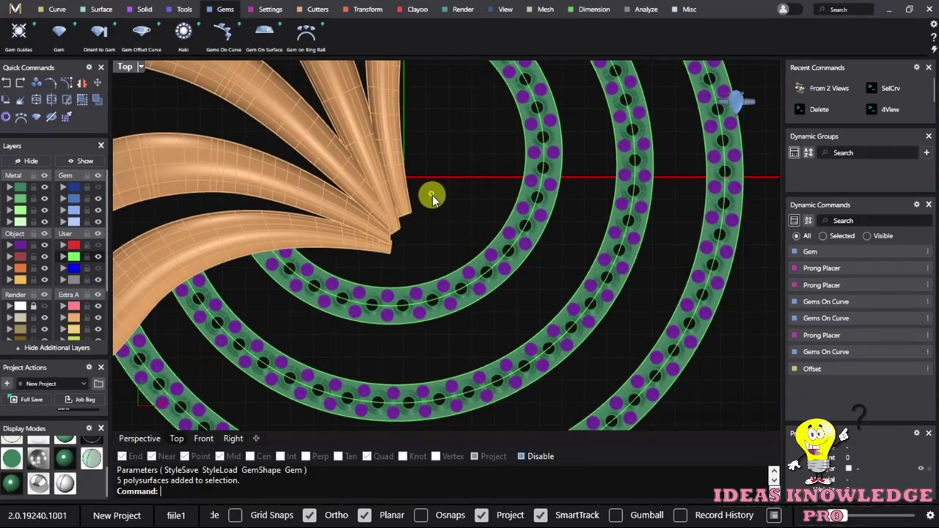
pyautogui.scroll(3, 429, 195)
pyautogui.scroll(-2, 419, 191)
pyautogui.scroll(2, 529, 172)
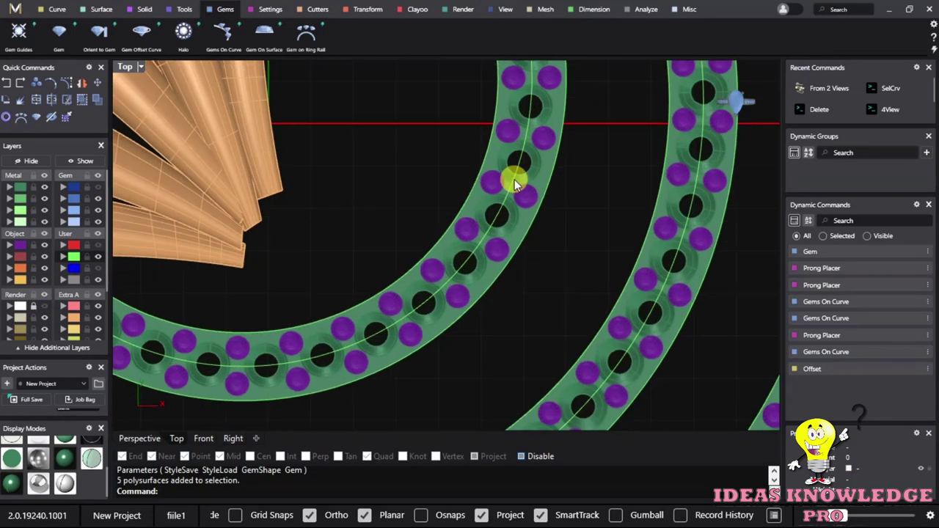
pyautogui.scroll(-2, 539, 149)
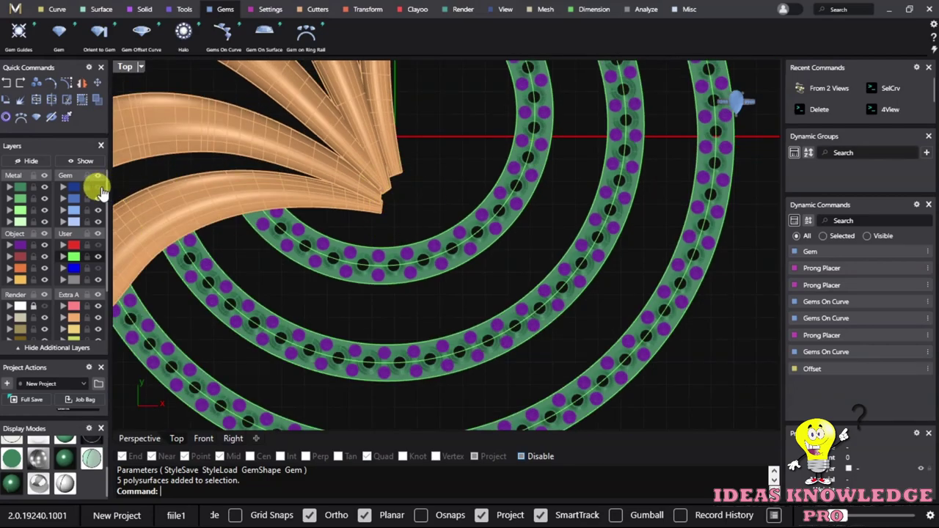
pyautogui.scroll(3, 367, 184)
pyautogui.scroll(2, 399, 185)
pyautogui.click(472, 193)
pyautogui.scroll(-1, 451, 211)
pyautogui.scroll(-1, 451, 211)
pyautogui.scroll(-2, 451, 212)
pyautogui.scroll(1, 451, 220)
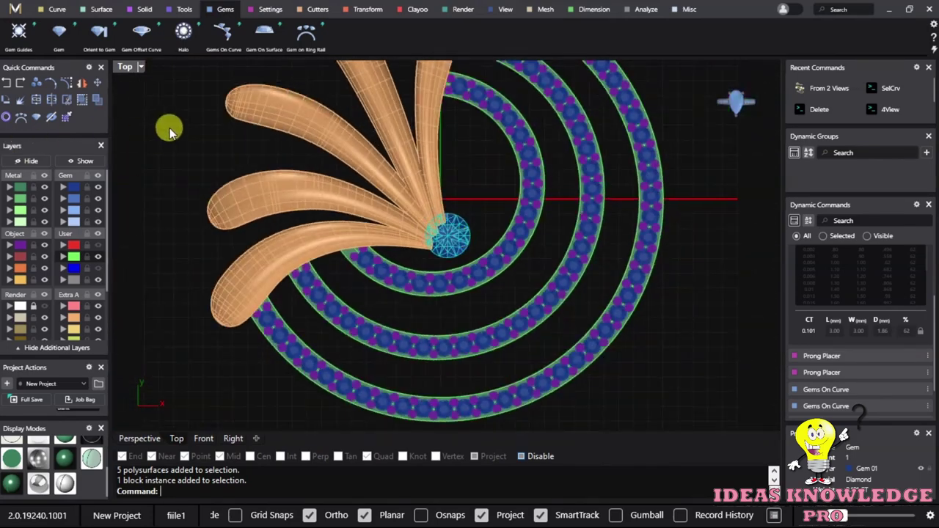
pyautogui.scroll(-1, 472, 266)
pyautogui.scroll(2, 455, 233)
pyautogui.scroll(-1, 453, 236)
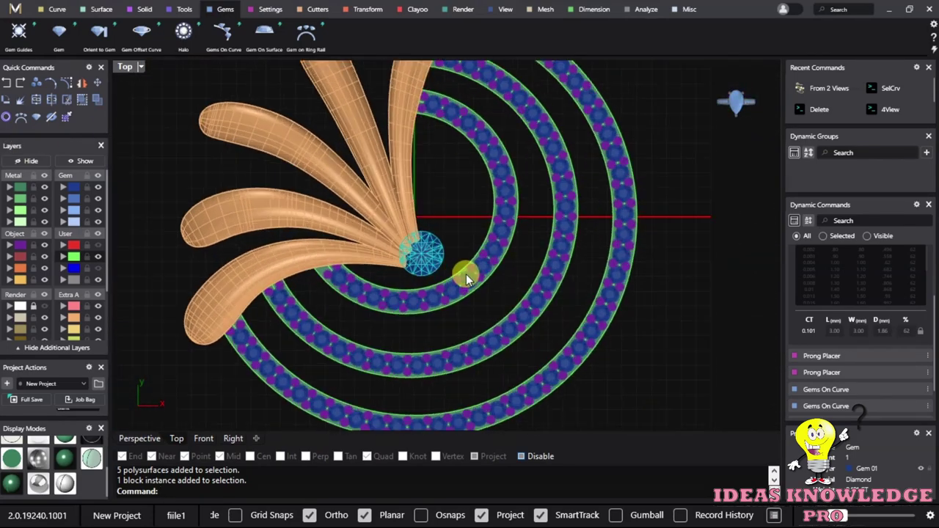
pyautogui.hotkey('ctrl', 'l')
# Window-select everything around the diamond, hide it, and recentre the view on the diamond.
pyautogui.scroll(-2, 465, 272)
pyautogui.scroll(-2, 442, 267)
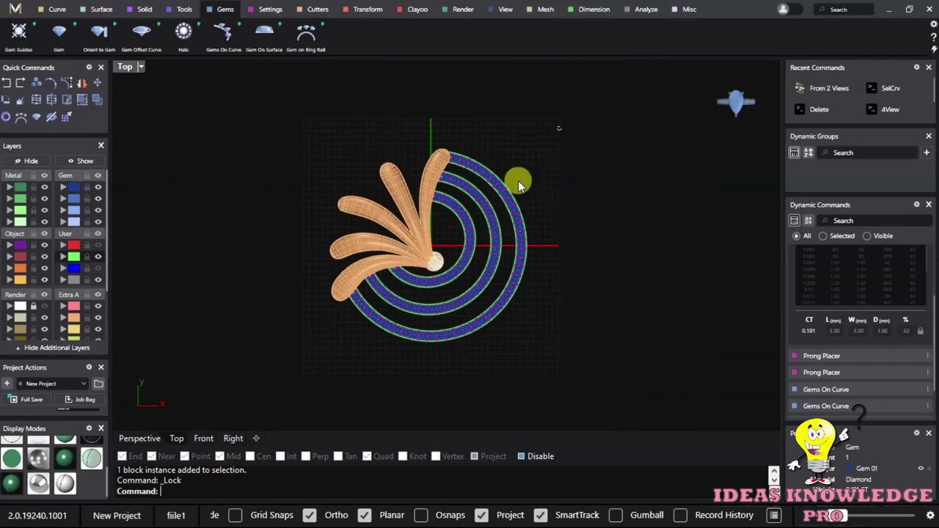
pyautogui.moveTo(561, 127); pyautogui.dragTo(270, 424)
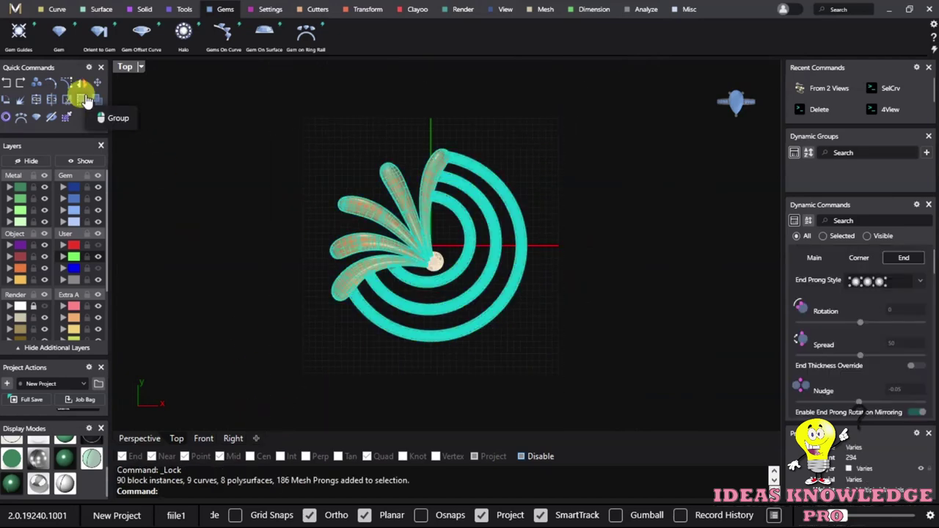
pyautogui.click(35, 169)
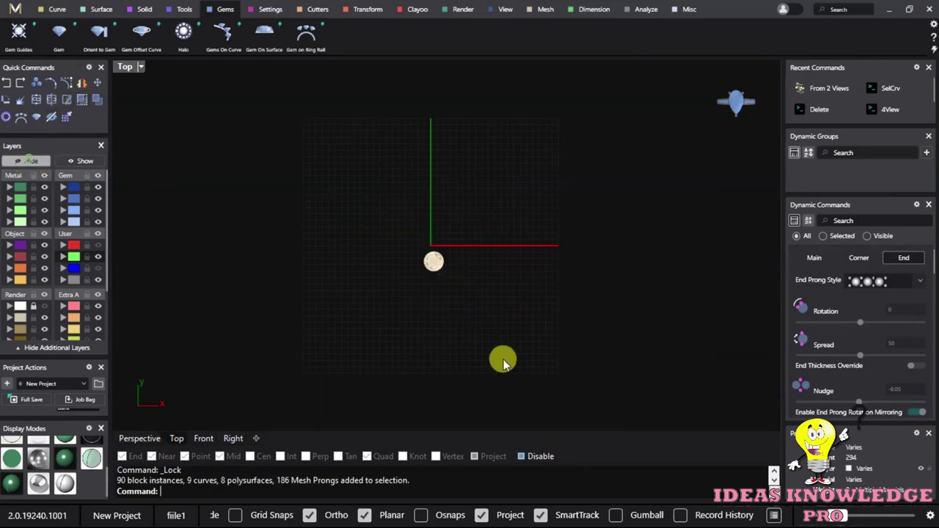
pyautogui.scroll(3, 440, 281)
pyautogui.scroll(4, 436, 208)
pyautogui.moveTo(380, 251); pyautogui.dragTo(376, 252, button='right')
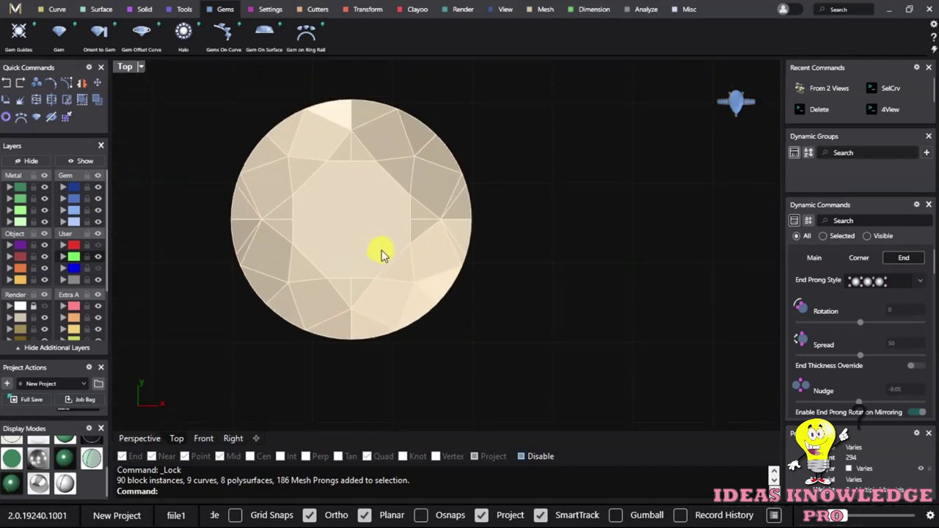
# Unlock the centre diamond with UnlockSelected and select it.
pyautogui.hotkey('ctrl', 'shift', 'l')
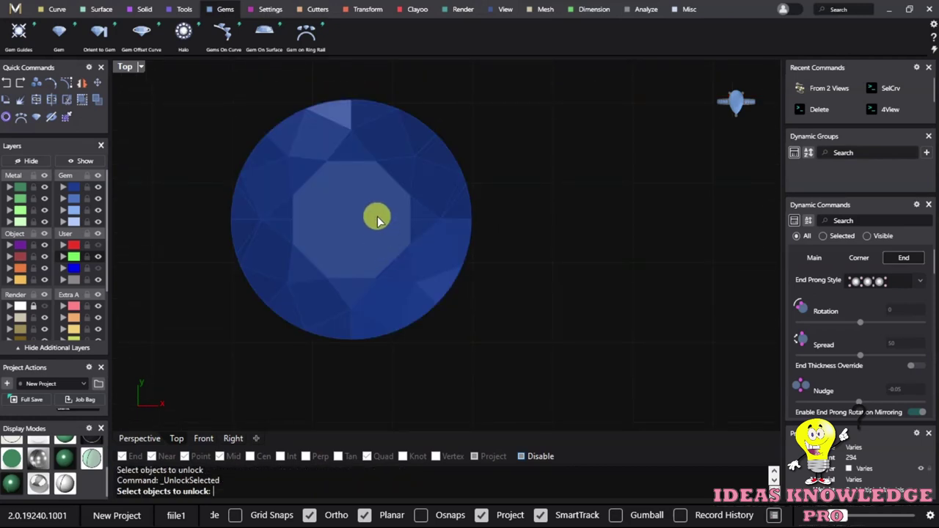
pyautogui.click(377, 219)
pyautogui.press('Return')
pyautogui.hotkey('ctrl', 'shift', 'l')
pyautogui.click(367, 176)
pyautogui.press('Return')
pyautogui.click(408, 190)
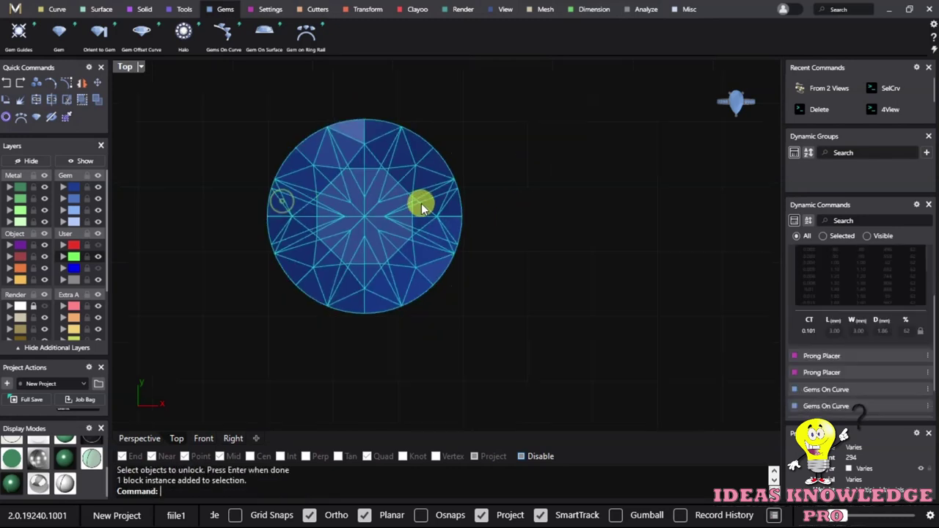
pyautogui.scroll(2, 396, 176)
pyautogui.click(380, 172)
pyautogui.scroll(-2, 396, 176)
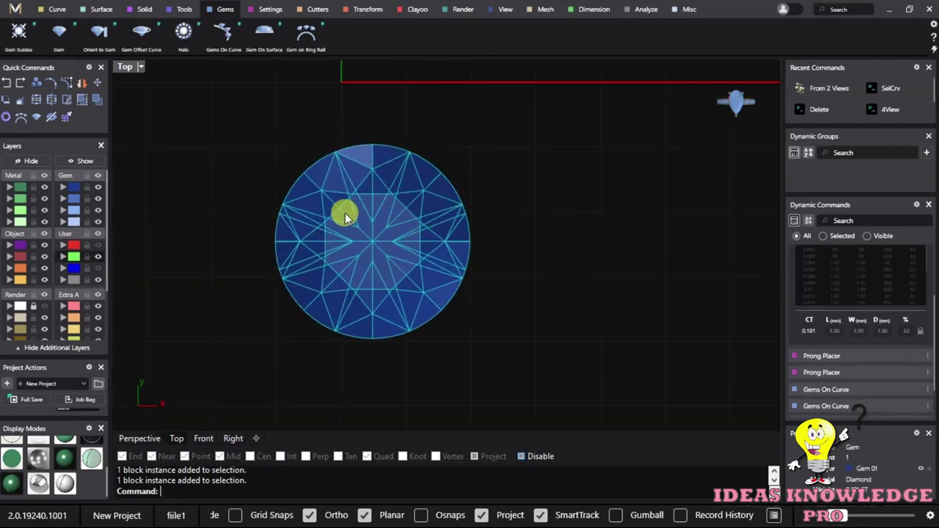
# Add a Gem Offset Curve around the diamond's girdle with spacing, Z offset and corner blend at 0.
pyautogui.rightClick(586, 176)
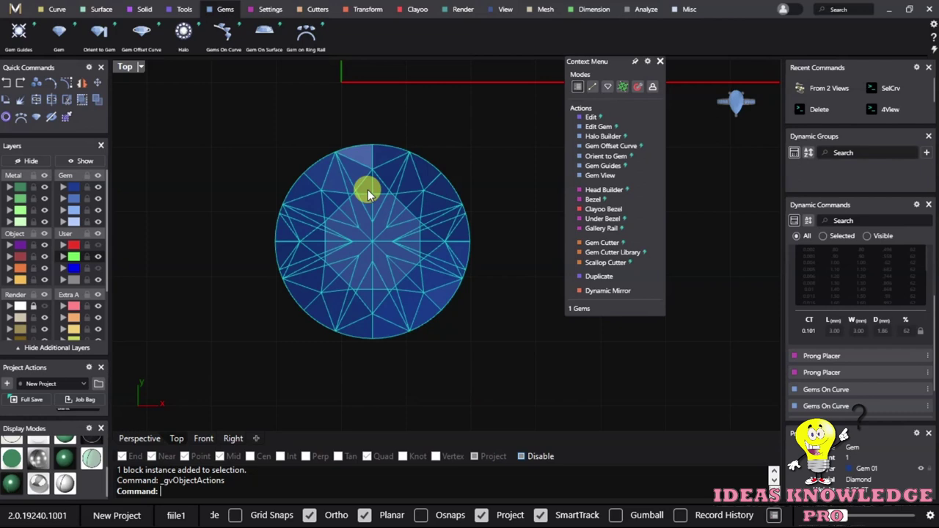
pyautogui.click(616, 147)
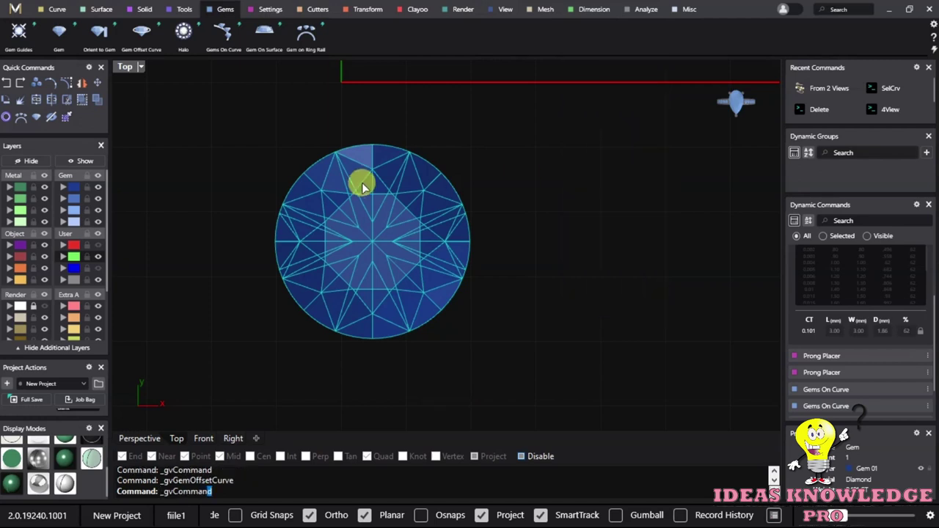
pyautogui.rightClick(444, 187)
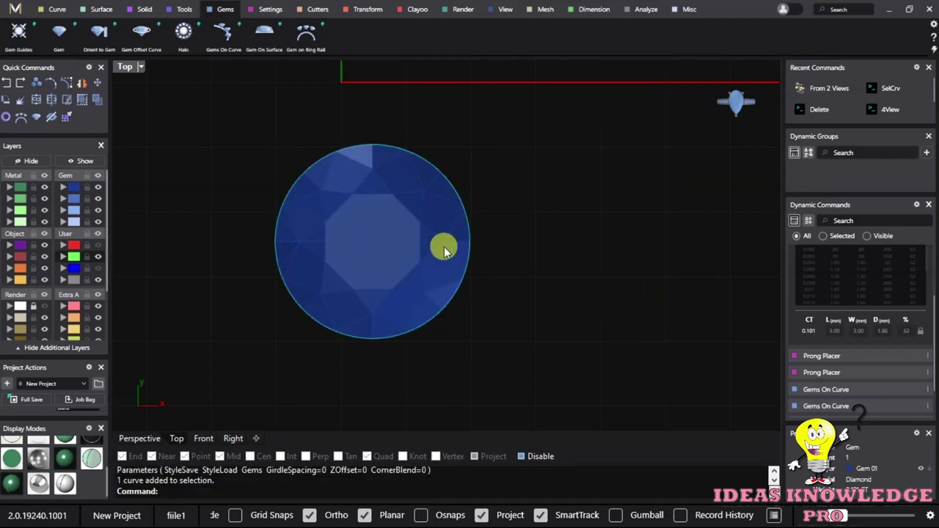
pyautogui.scroll(3, 455, 264)
pyautogui.scroll(-2, 469, 272)
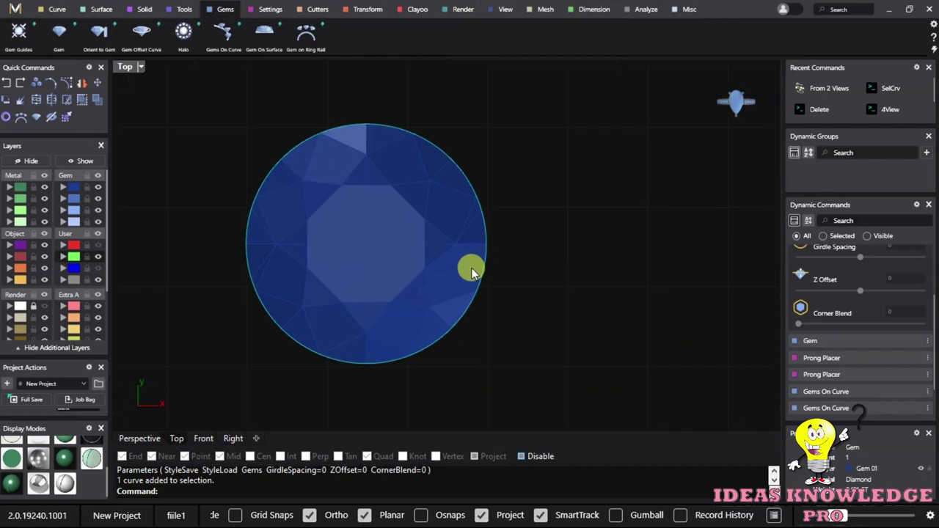
pyautogui.click(53, 10)
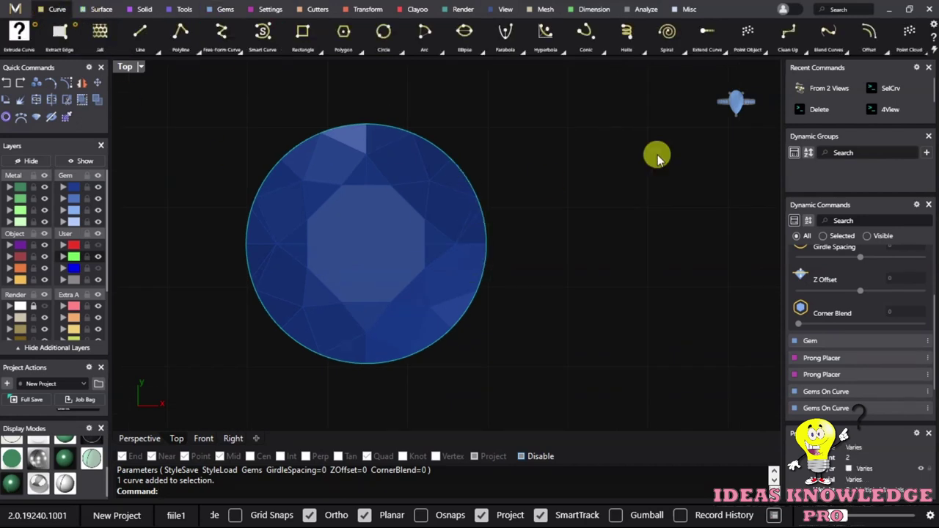
# Offset the gem outline curve 0.1 outward.
pyautogui.click(868, 30)
pyautogui.scroll(2, 548, 167)
pyautogui.scroll(-2, 560, 174)
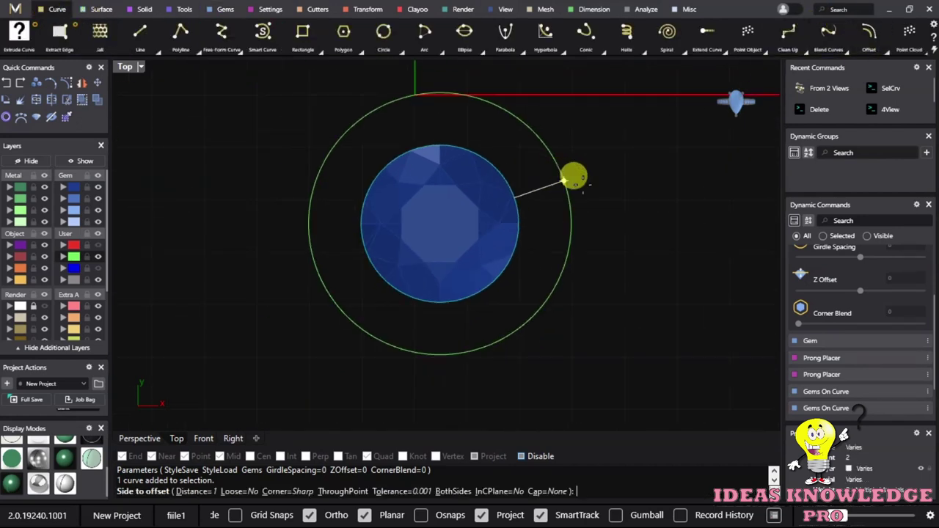
pyautogui.rightClick(602, 196)
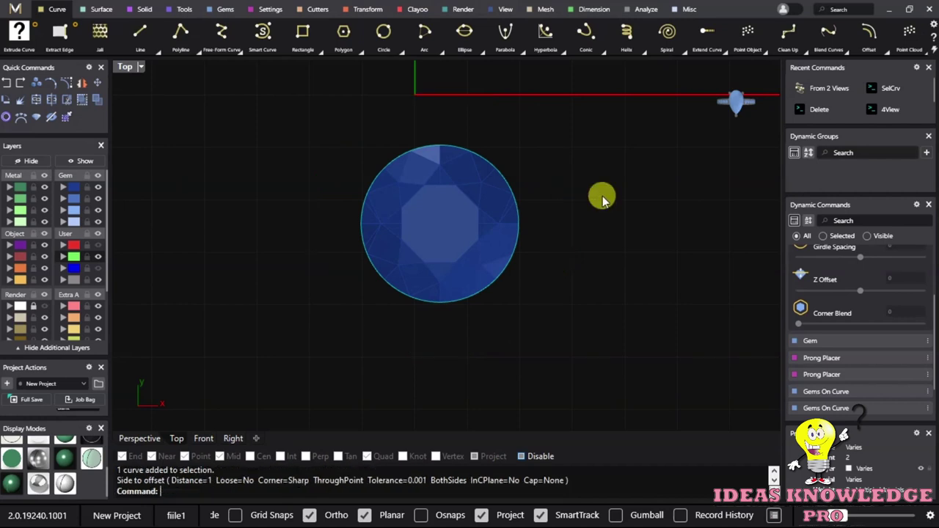
pyautogui.rightClick(603, 196)
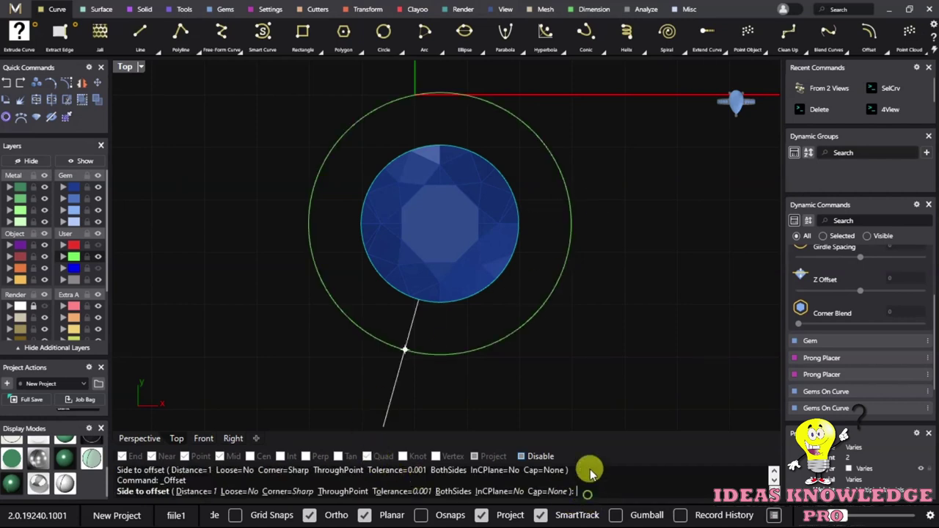
pyautogui.write('.1')
pyautogui.press('Return')
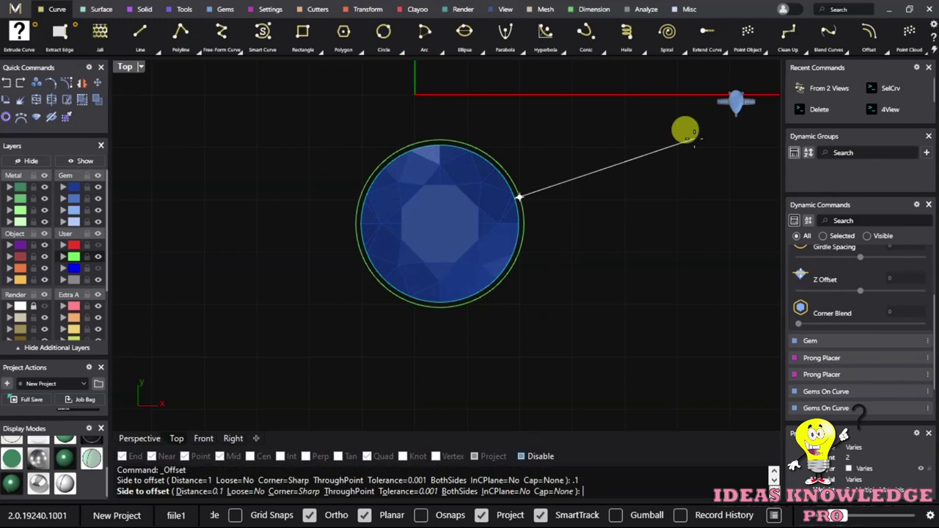
pyautogui.click(691, 139)
# Hide the centre diamond.
pyautogui.click(467, 218)
pyautogui.scroll(2, 469, 222)
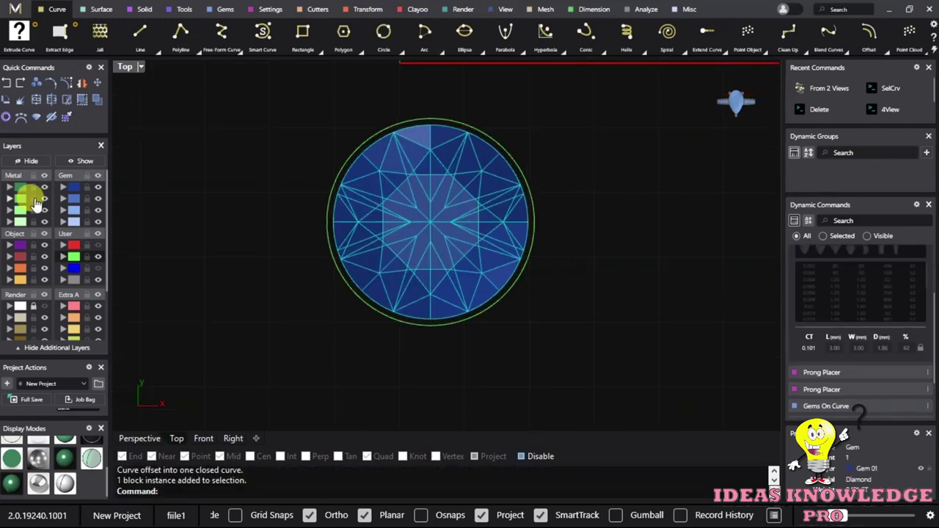
pyautogui.click(26, 161)
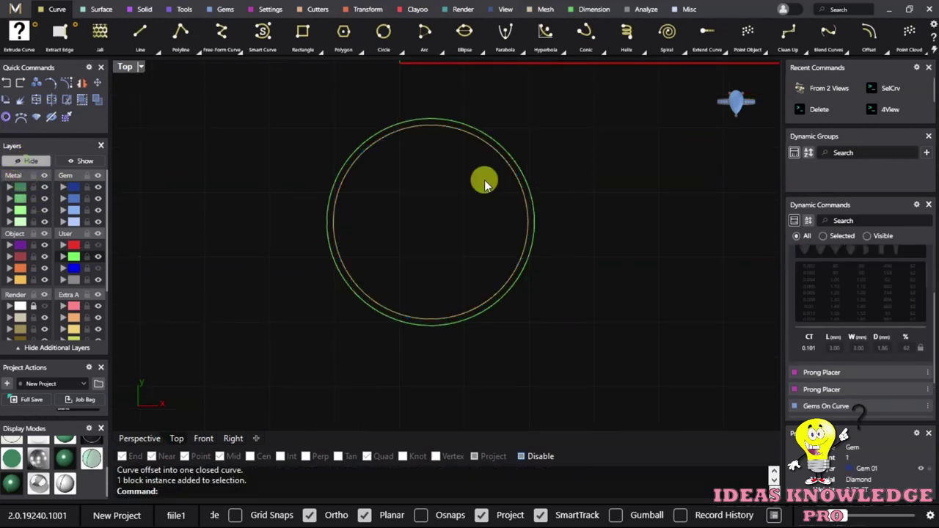
# Offset the outer circle 0.6 inward to make a smaller concentric circle.
pyautogui.click(499, 145)
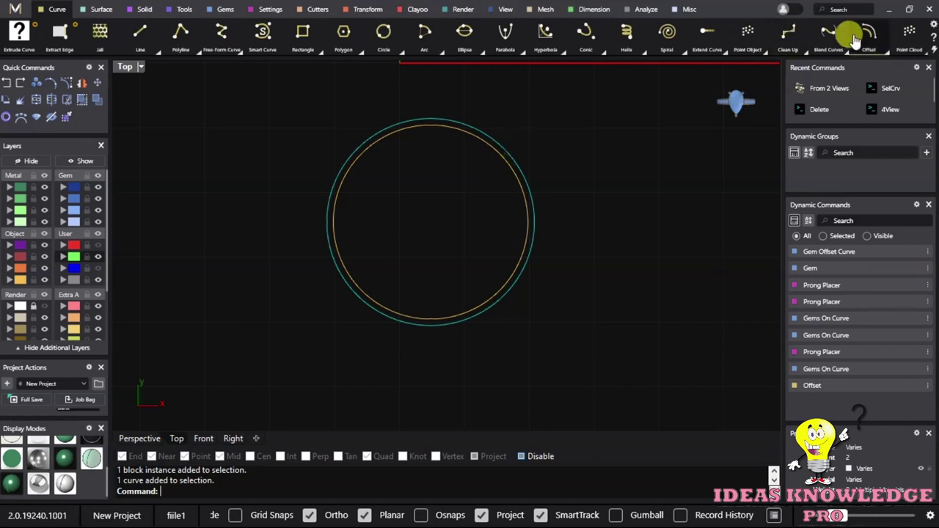
pyautogui.click(868, 31)
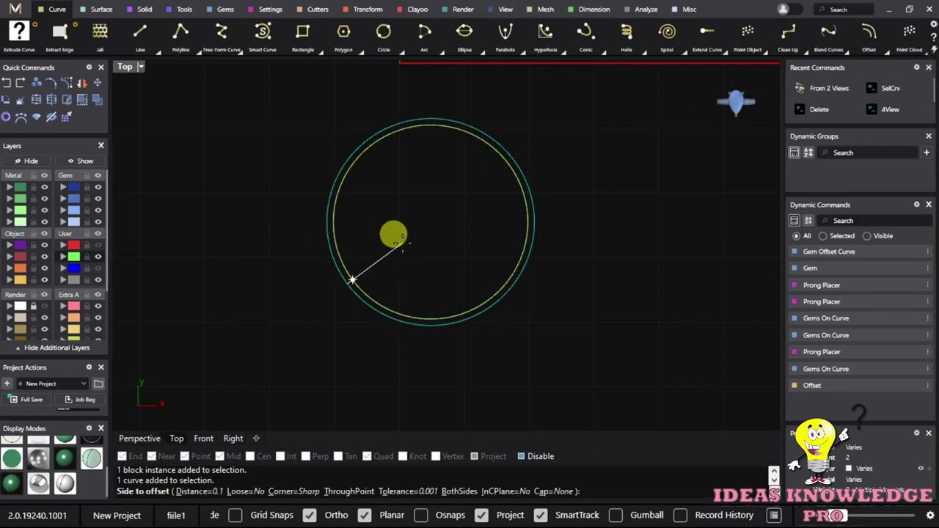
pyautogui.press('Escape')
pyautogui.rightClick(358, 252)
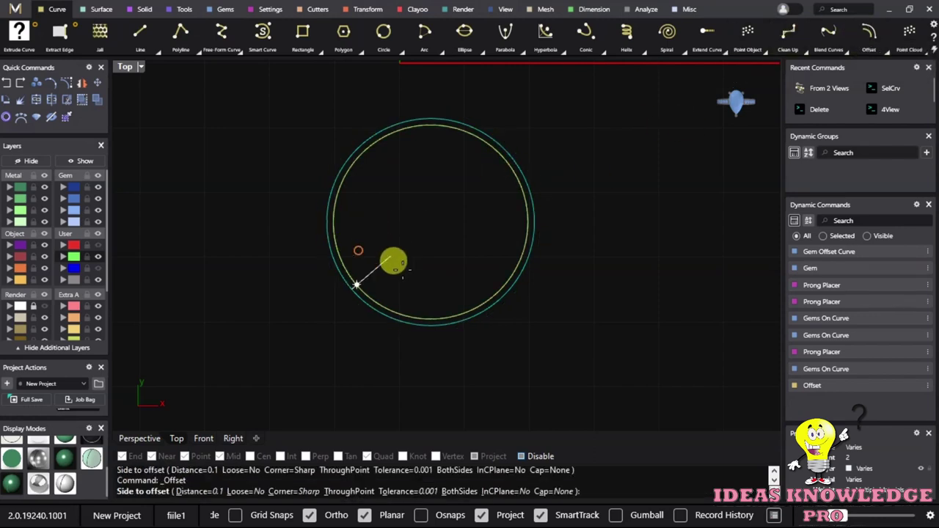
pyautogui.write('.6')
pyautogui.press('Return')
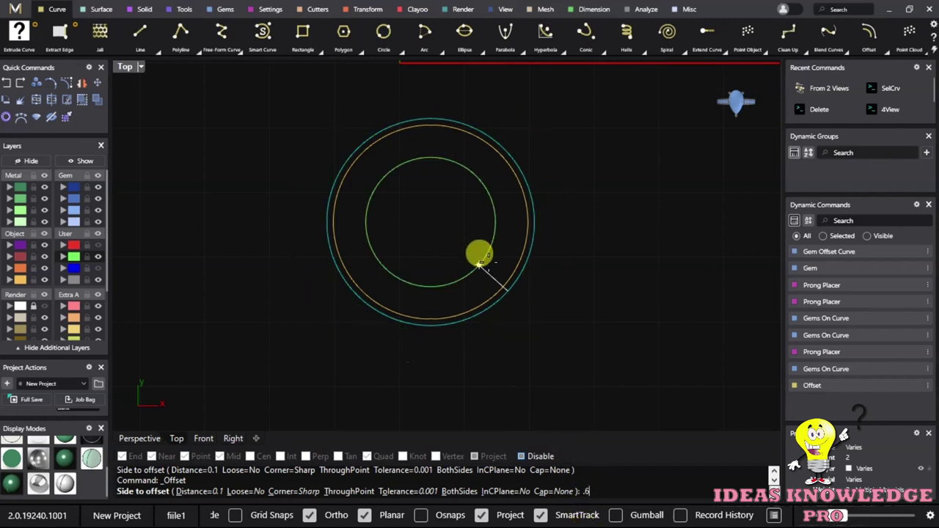
pyautogui.click(459, 235)
pyautogui.scroll(1, 514, 176)
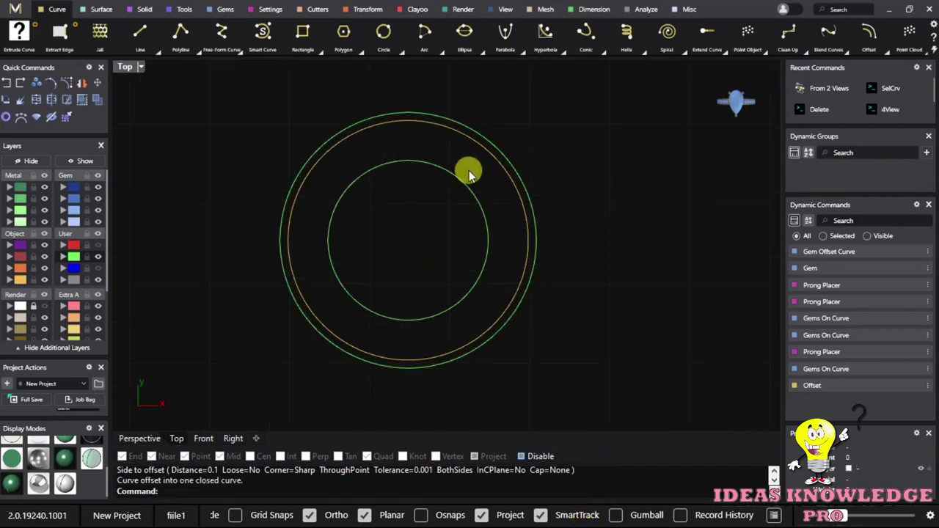
# Select both circles and maximize the Perspective view in Shaded display.
pyautogui.click(419, 167)
pyautogui.keyDown('shift'); pyautogui.click(434, 115); pyautogui.keyUp('shift')
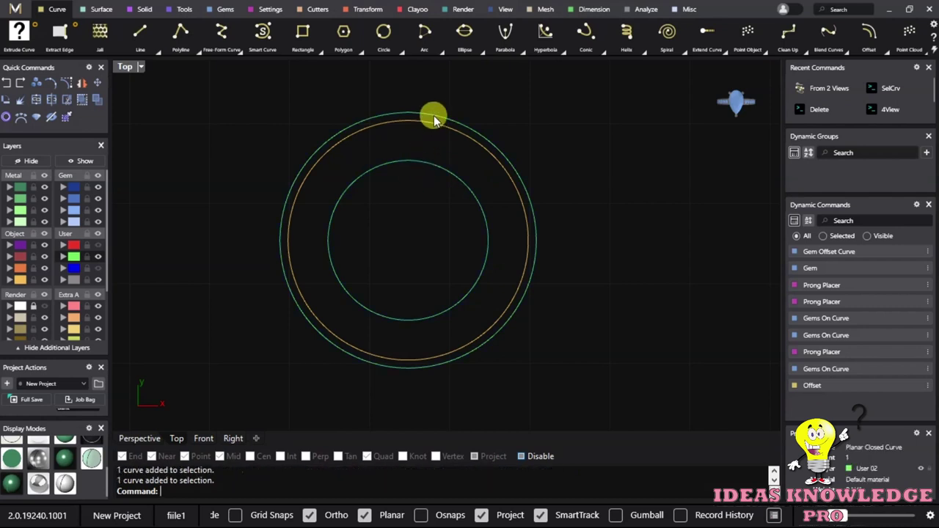
pyautogui.doubleClick(126, 67)
pyautogui.doubleClick(478, 68)
pyautogui.moveTo(492, 297)
pyautogui.mouseDown(button='right')
pyautogui.moveTo(371, 207)
pyautogui.moveTo(392, 301)
pyautogui.moveTo(413, 245)
pyautogui.mouseUp(button='right')
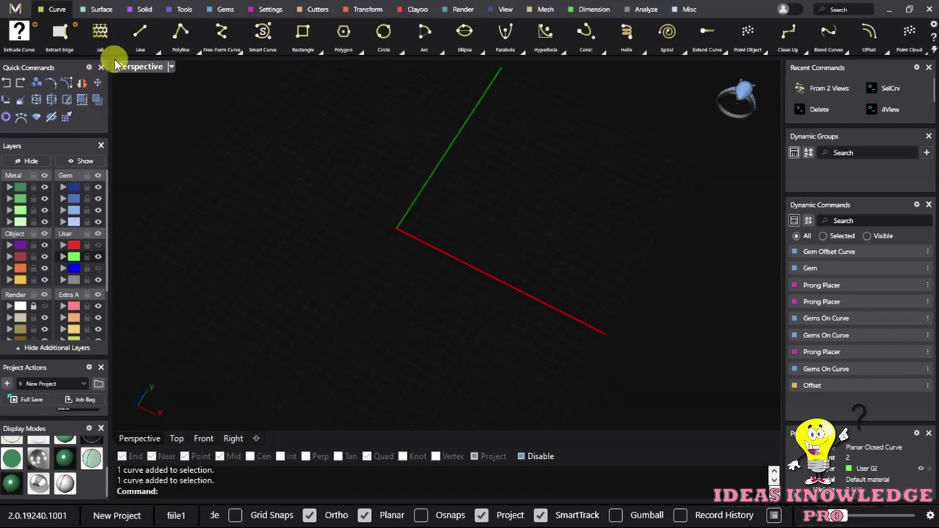
pyautogui.click(136, 67)
pyautogui.click(183, 57)
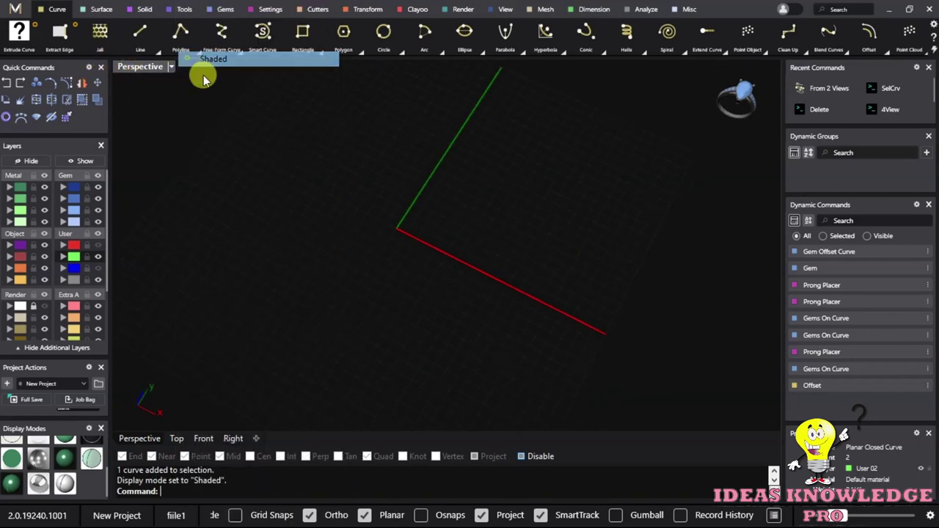
pyautogui.scroll(5, 354, 279)
pyautogui.scroll(2, 409, 232)
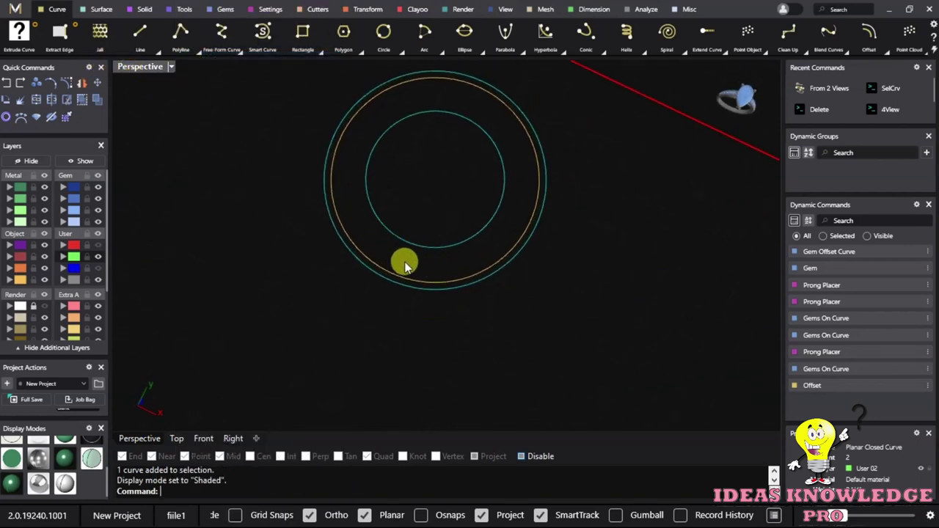
# Extrude both circles 1.5 mm downward into a solid ring with Extrude Planar Curve.
pyautogui.click(152, 10)
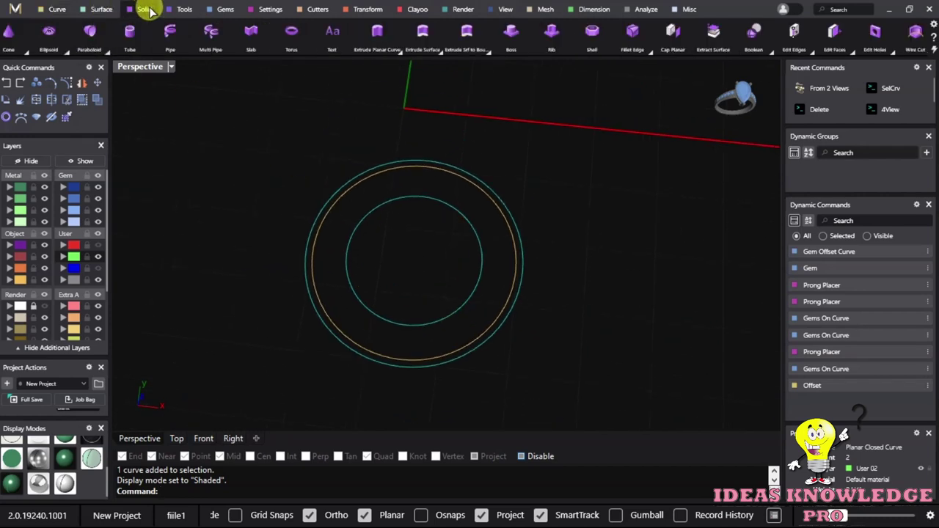
pyautogui.click(442, 46)
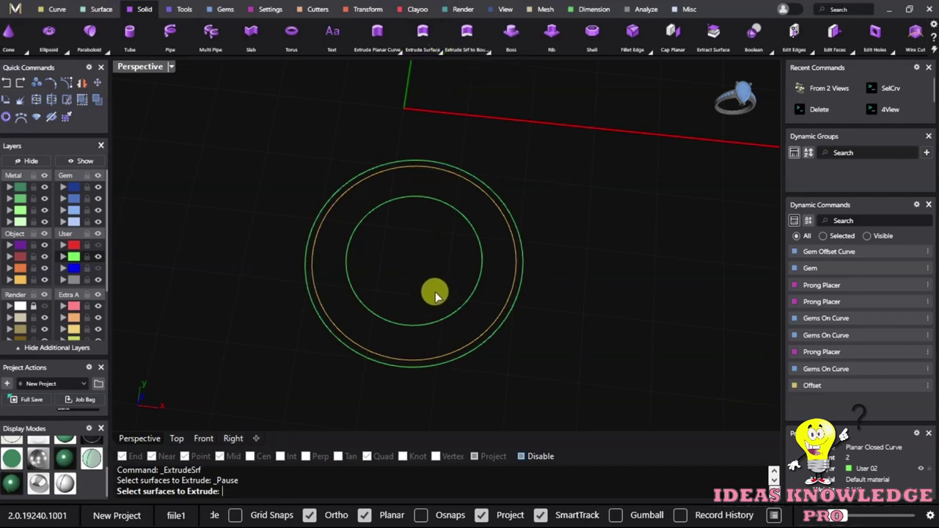
pyautogui.click(421, 197)
pyautogui.click(421, 159)
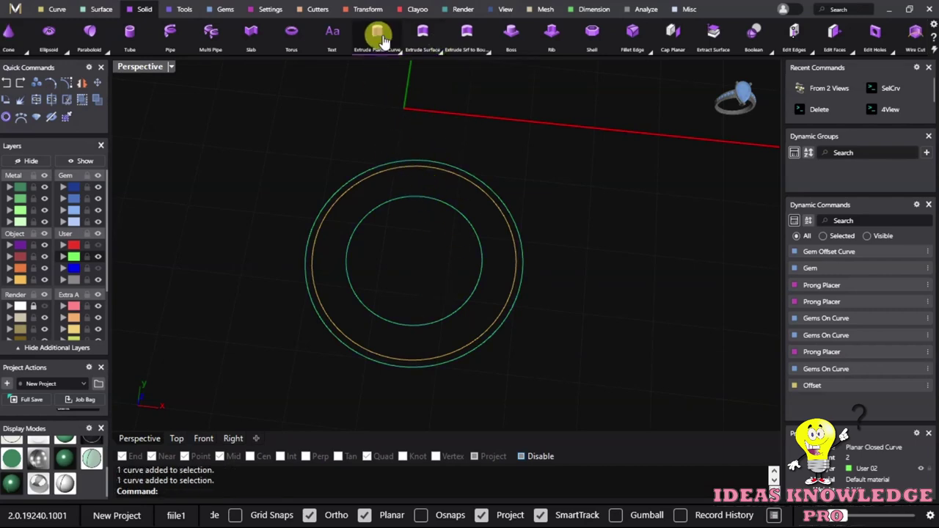
pyautogui.click(377, 31)
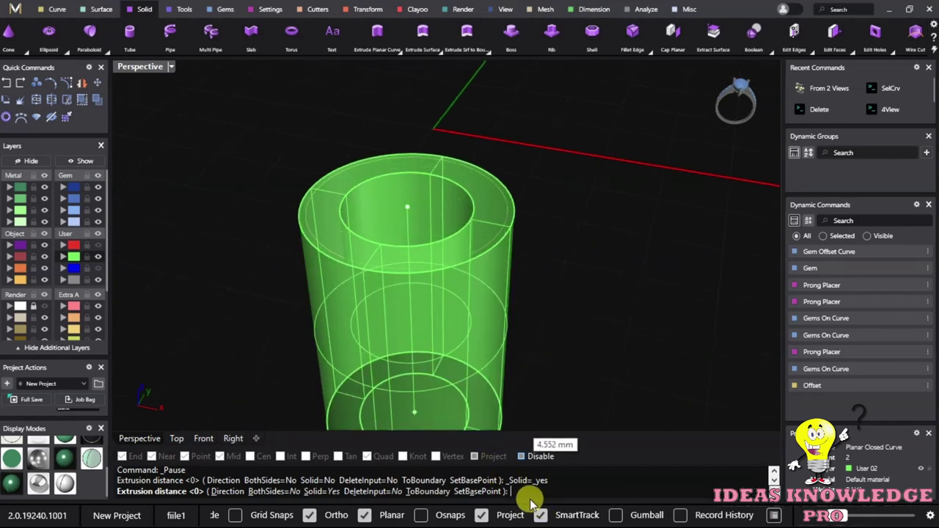
pyautogui.write('-1.')
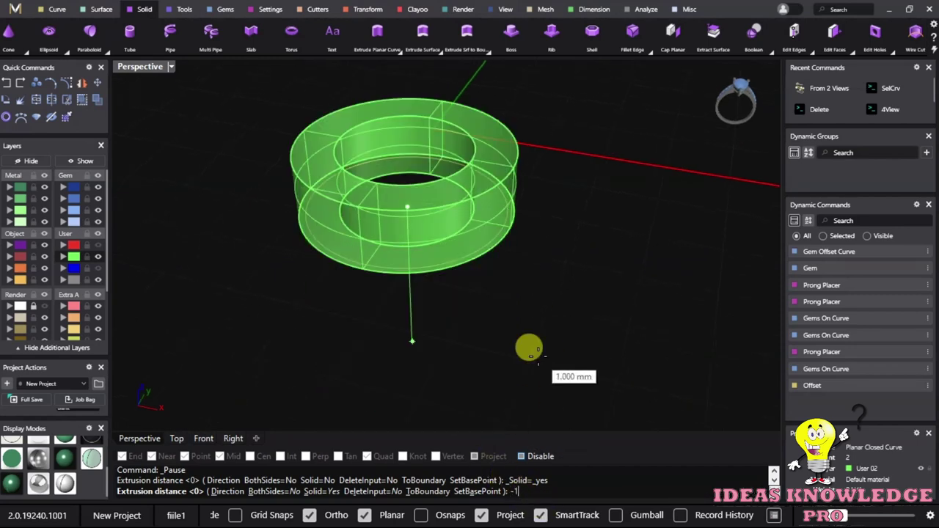
pyautogui.write('5')
pyautogui.rightClick(528, 345)
# Orbit to look down on the ring and start the ChamferEdge command.
pyautogui.moveTo(536, 315)
pyautogui.mouseDown(button='right')
pyautogui.moveTo(410, 367)
pyautogui.moveTo(319, 198)
pyautogui.moveTo(373, 278)
pyautogui.mouseUp(button='right')
pyautogui.scroll(3, 379, 269)
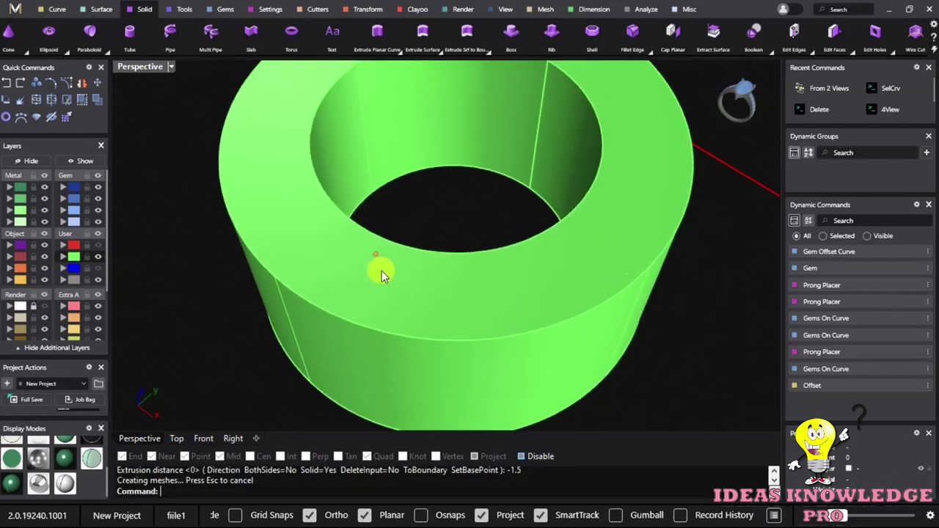
pyautogui.scroll(2, 324, 196)
pyautogui.scroll(-3, 290, 157)
pyautogui.scroll(2, 346, 198)
pyautogui.scroll(2, 346, 161)
pyautogui.scroll(-4, 388, 196)
pyautogui.write('ChamferEdge')
pyautogui.press('Return')
pyautogui.scroll(2, 454, 188)
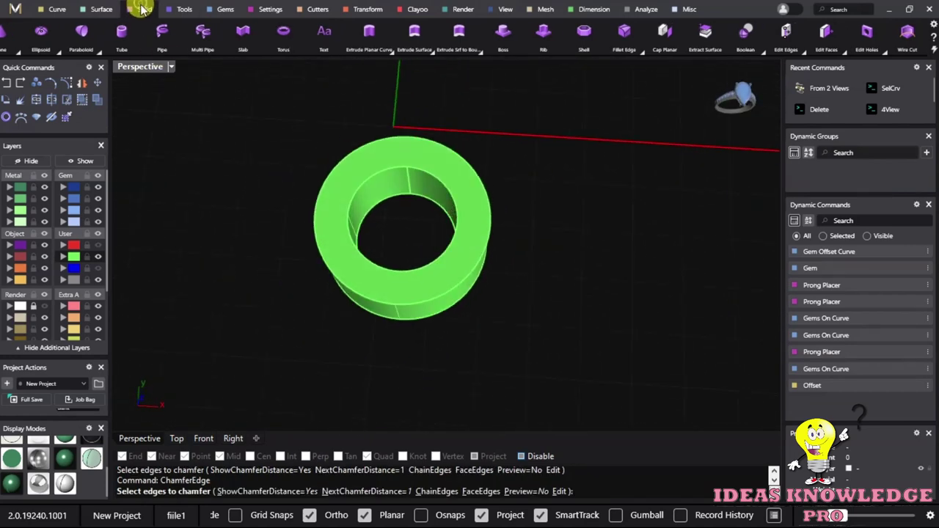
# Chamfer the ring's inner top edge at 0.25 distance.
pyautogui.click(642, 53)
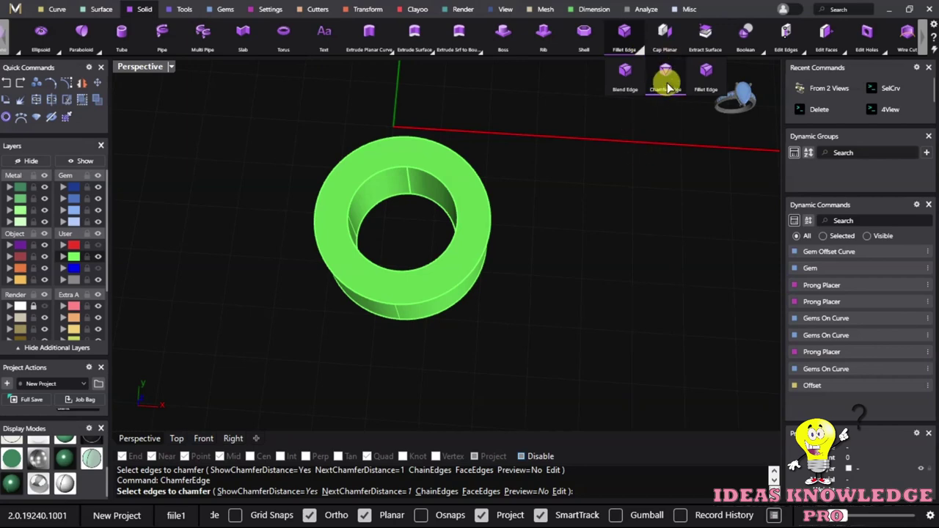
pyautogui.click(664, 71)
pyautogui.scroll(2, 382, 179)
pyautogui.click(379, 179)
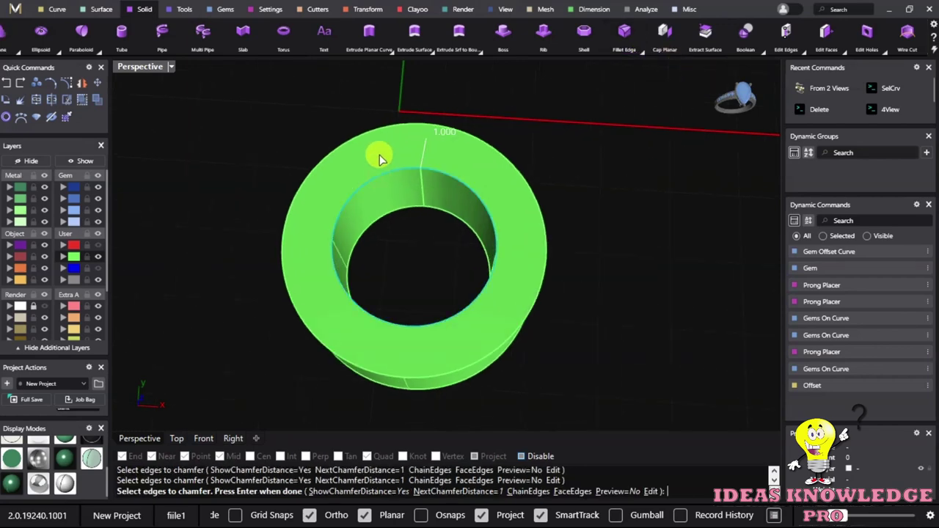
pyautogui.scroll(3, 282, 220)
pyautogui.scroll(-4, 308, 211)
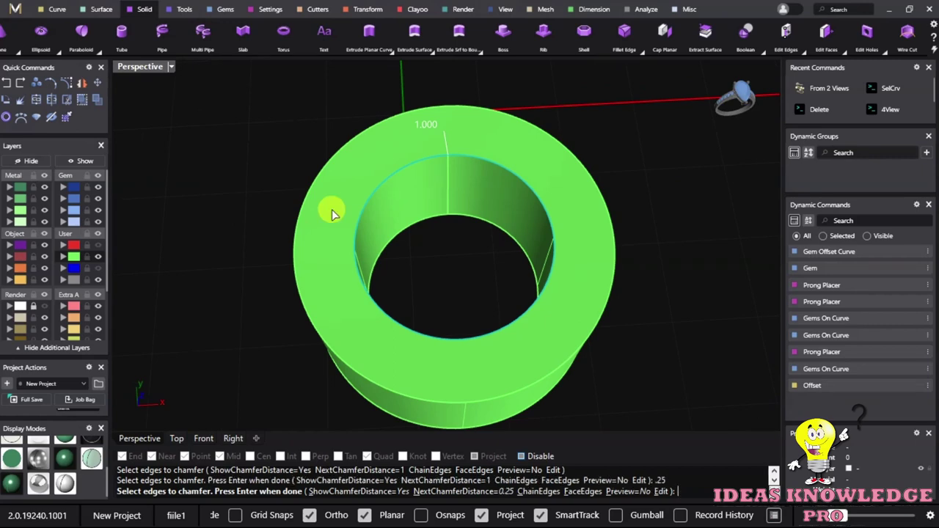
pyautogui.press('Return')
pyautogui.press('Return')
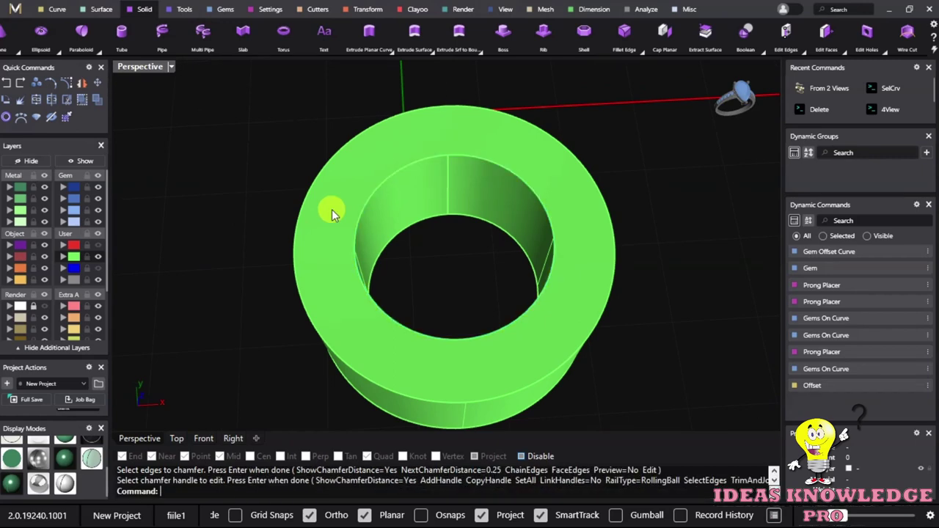
pyautogui.press('Return')
pyautogui.click(386, 185)
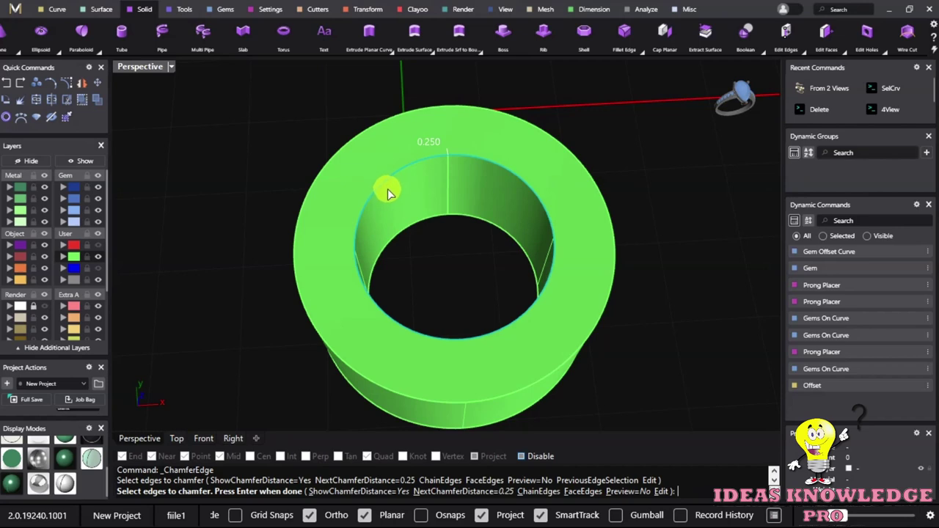
pyautogui.scroll(2, 381, 204)
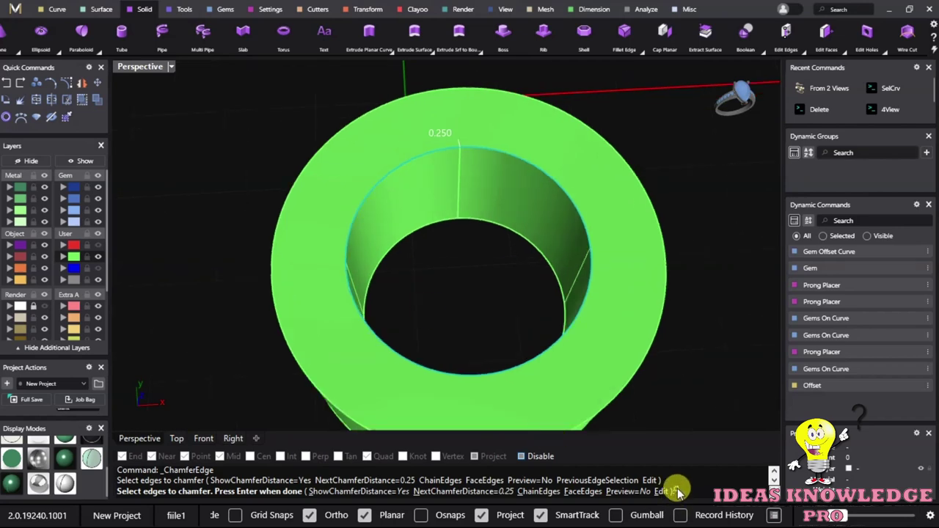
pyautogui.write('.2')
pyautogui.press('Return')
pyautogui.press('Return')
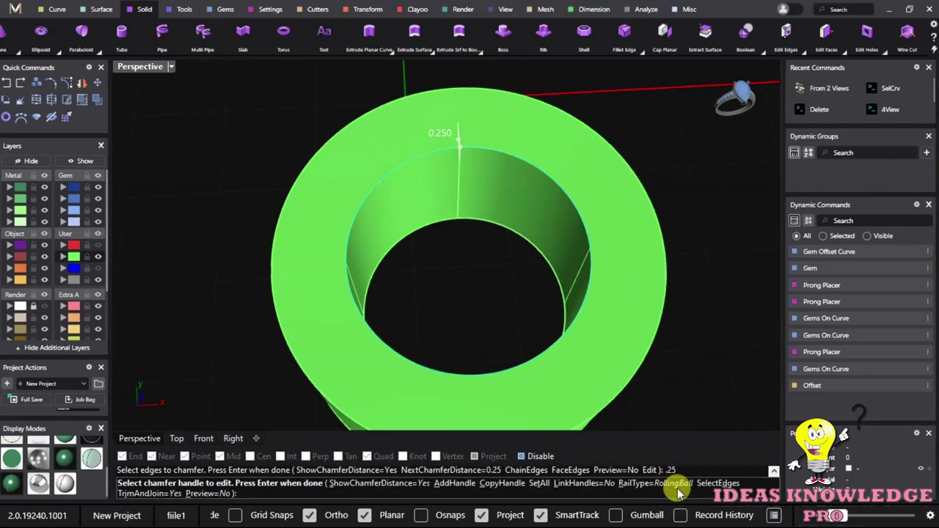
pyautogui.press('Return')
pyautogui.scroll(-3, 455, 335)
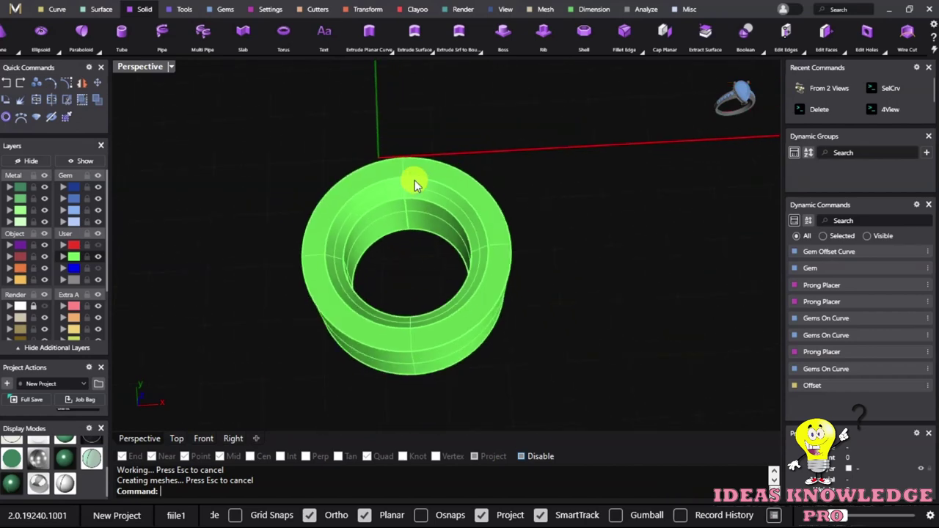
# Undo the 0.25 chamfer and redo the inner top edge at 0.3.
pyautogui.hotkey('ctrl', 'z')
pyautogui.press('Return')
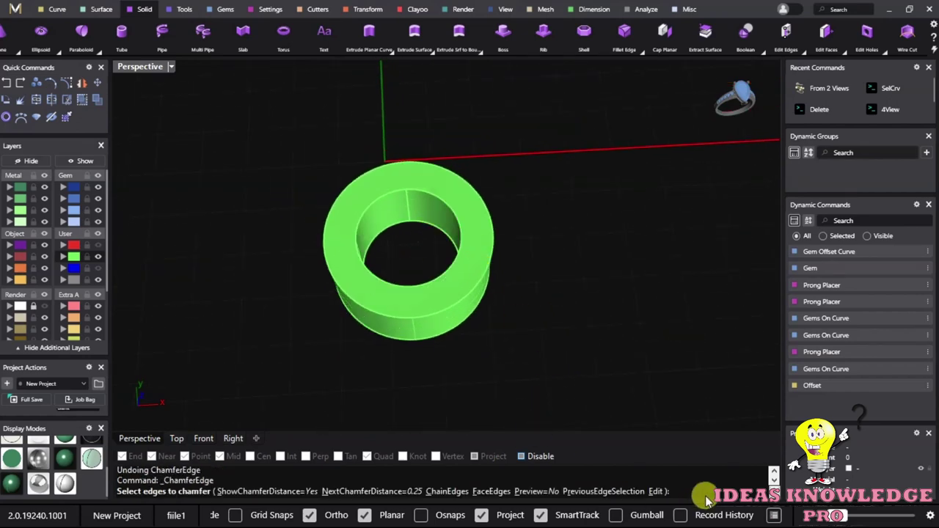
pyautogui.write('.3')
pyautogui.press('Return')
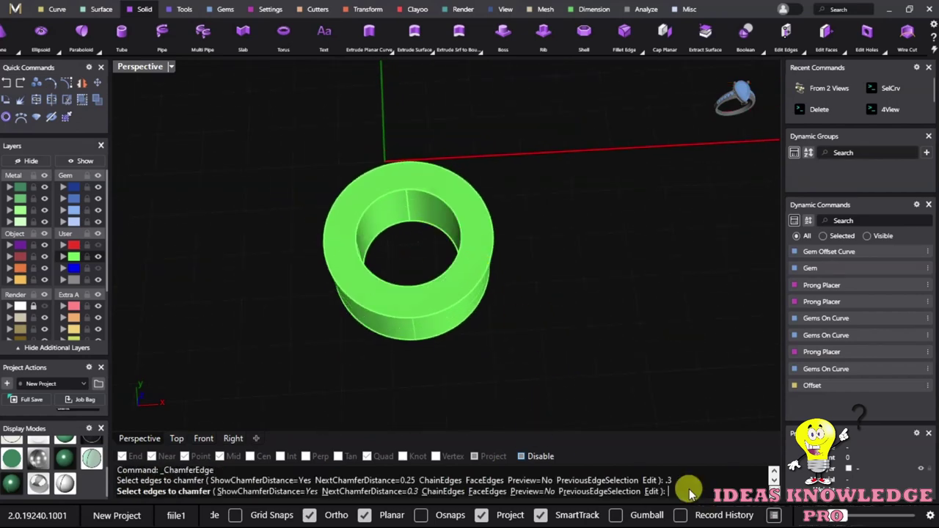
pyautogui.click(388, 199)
pyautogui.press('Return')
pyautogui.press('Return')
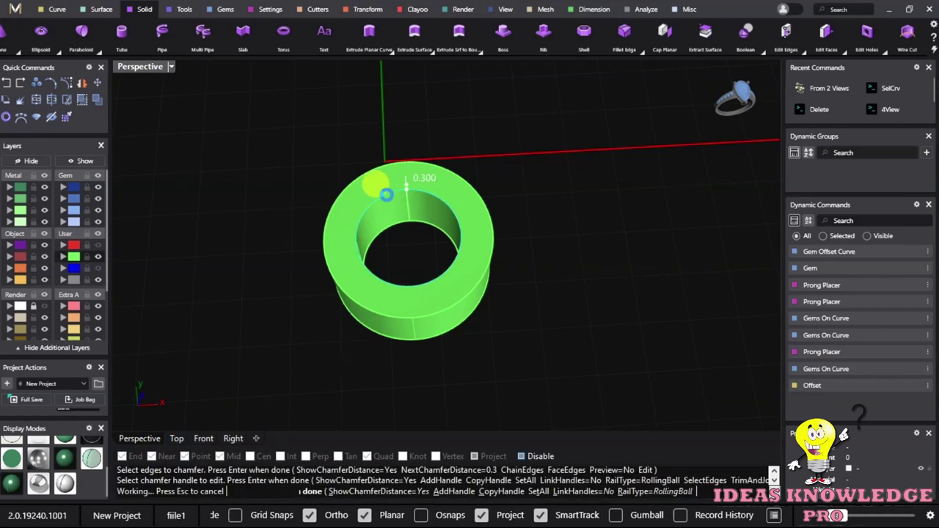
# Inspect the bevel, then maximize the Top view framed on the ring.
pyautogui.moveTo(506, 207)
pyautogui.mouseDown(button='right')
pyautogui.moveTo(461, 272)
pyautogui.moveTo(461, 189)
pyautogui.moveTo(465, 241)
pyautogui.moveTo(349, 142)
pyautogui.moveTo(434, 230)
pyautogui.moveTo(242, 90)
pyautogui.mouseUp(button='right')
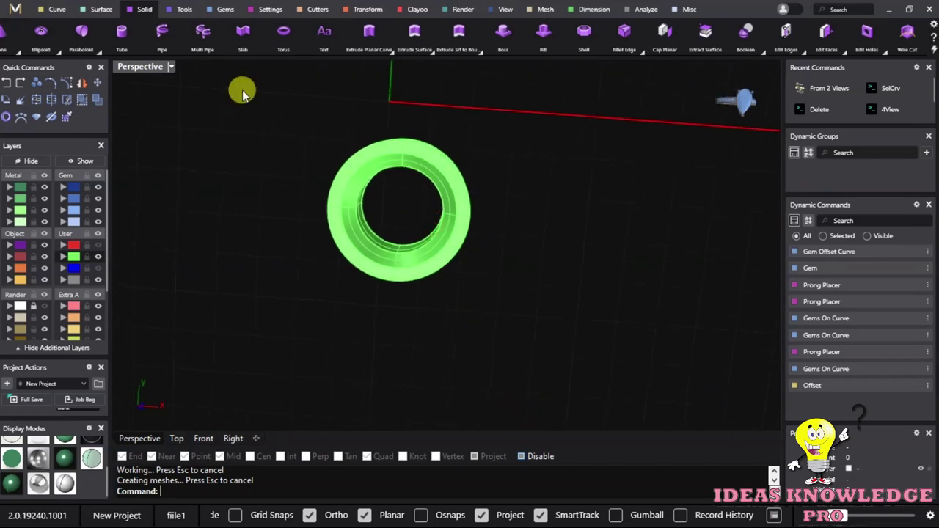
pyautogui.doubleClick(150, 67)
pyautogui.doubleClick(126, 64)
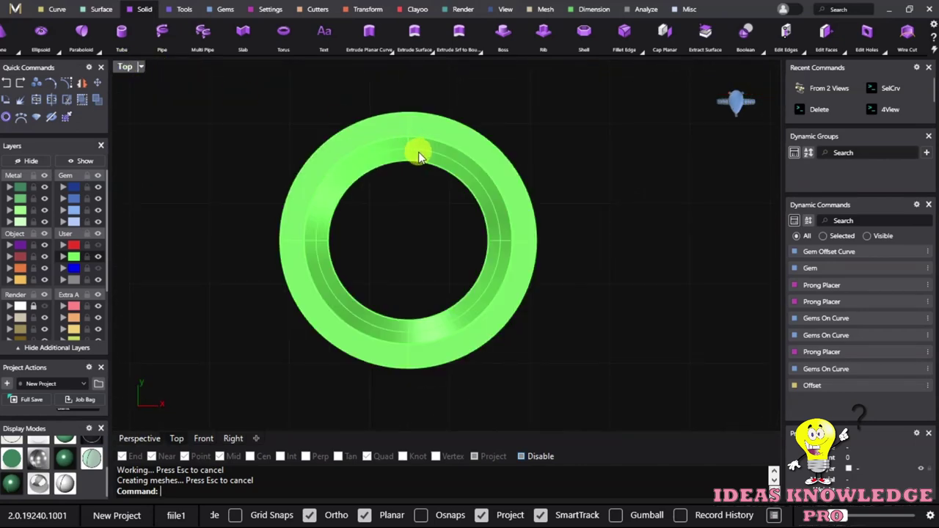
pyautogui.moveTo(418, 154); pyautogui.dragTo(395, 201, button='right')
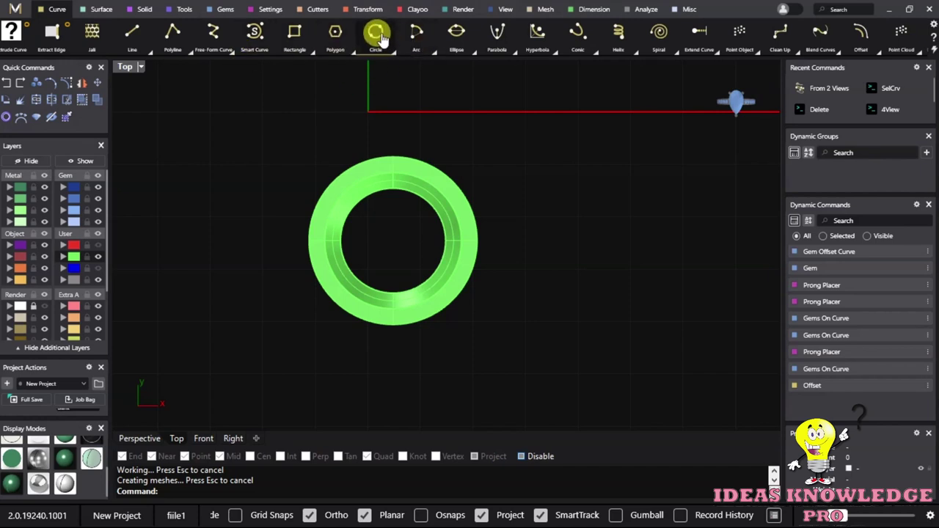
# Draw a 0.9 mm circle centred on the ring's top edge, replacing a 1 mm attempt.
pyautogui.click(376, 33)
pyautogui.click(396, 156)
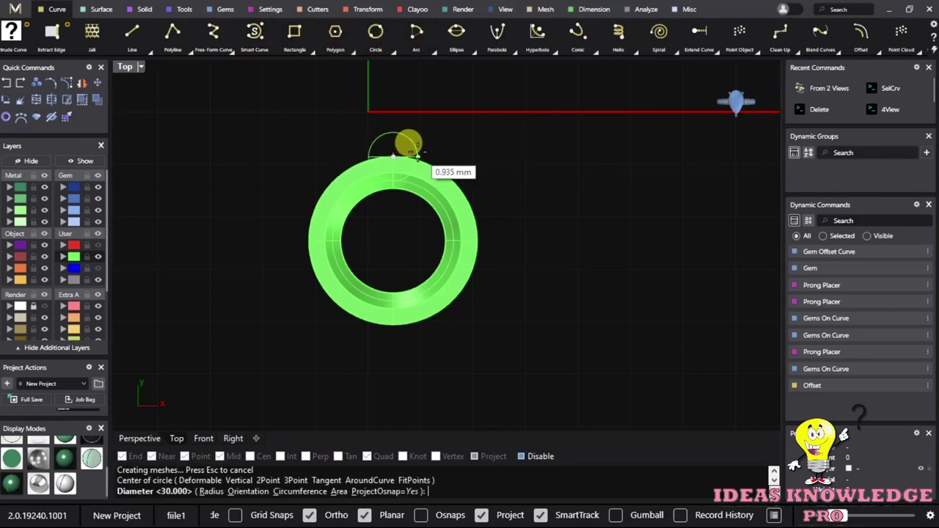
pyautogui.write('1')
pyautogui.press('Return')
pyautogui.click(423, 159)
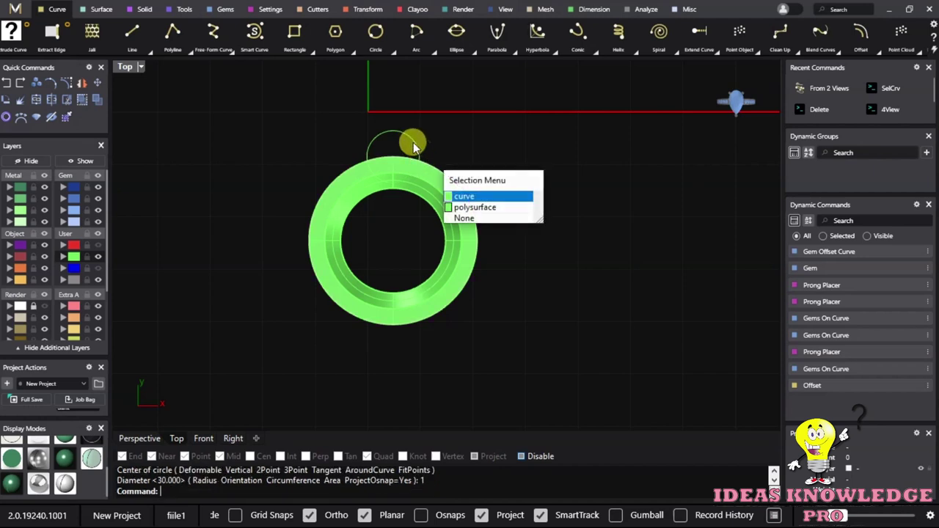
pyautogui.press('Return')
pyautogui.scroll(3, 399, 153)
pyautogui.scroll(-3, 402, 151)
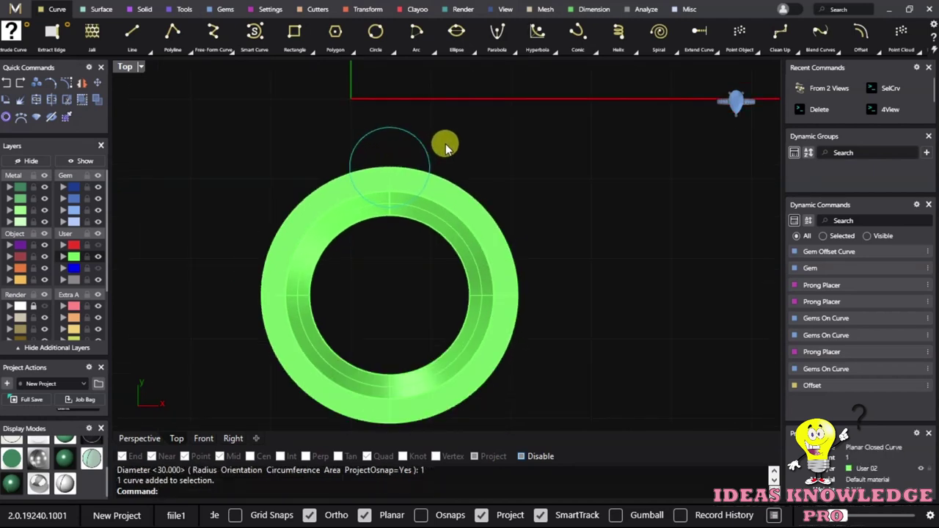
pyautogui.hotkey('ctrl', 'z')
pyautogui.scroll(2, 402, 182)
pyautogui.press('Return')
pyautogui.click(389, 166)
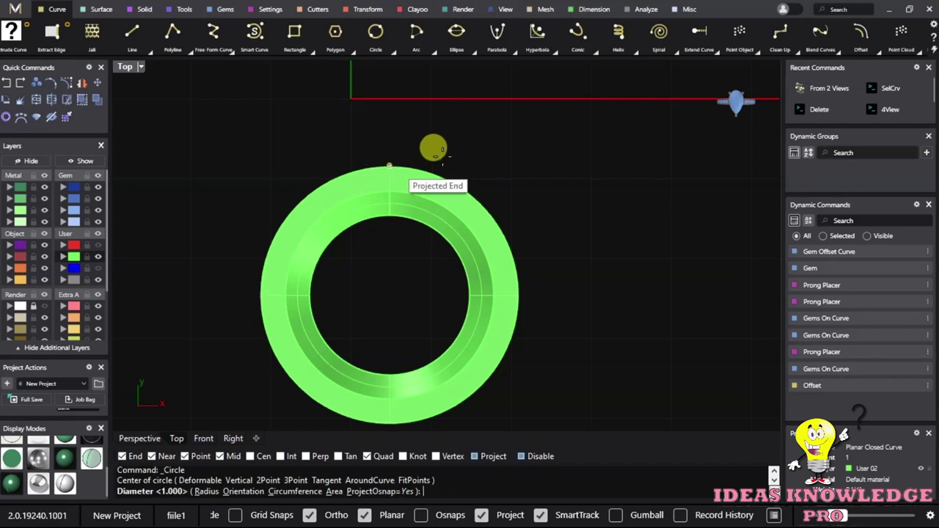
pyautogui.write('.9')
pyautogui.press('Return')
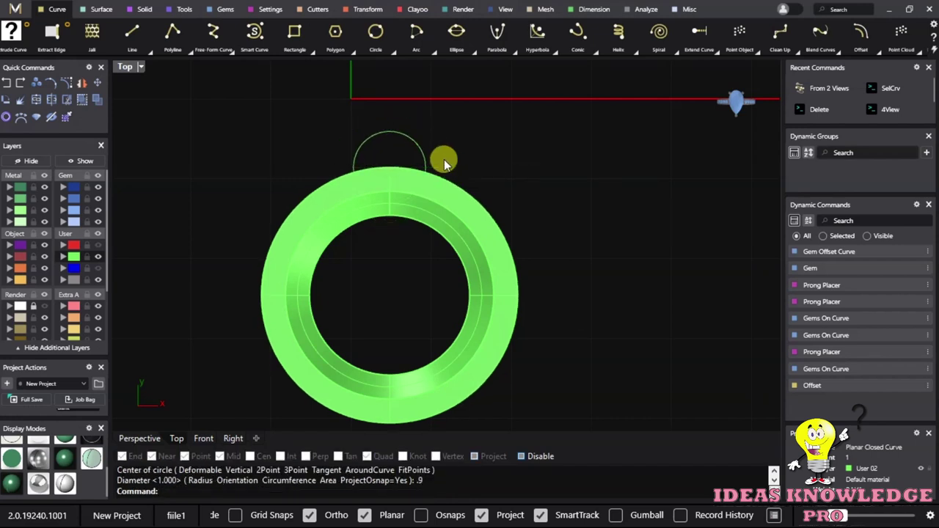
pyautogui.click(384, 135)
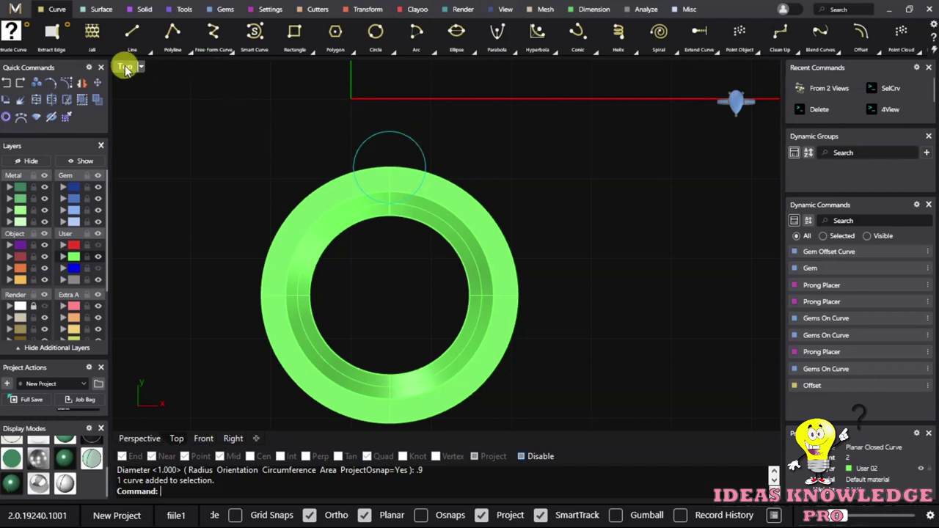
# Extrude the small circle upward 3.2 mm into a cylinder post, redoing a 3.5 mm try.
pyautogui.doubleClick(126, 68)
pyautogui.doubleClick(474, 67)
pyautogui.moveTo(560, 335); pyautogui.dragTo(292, 110, button='right')
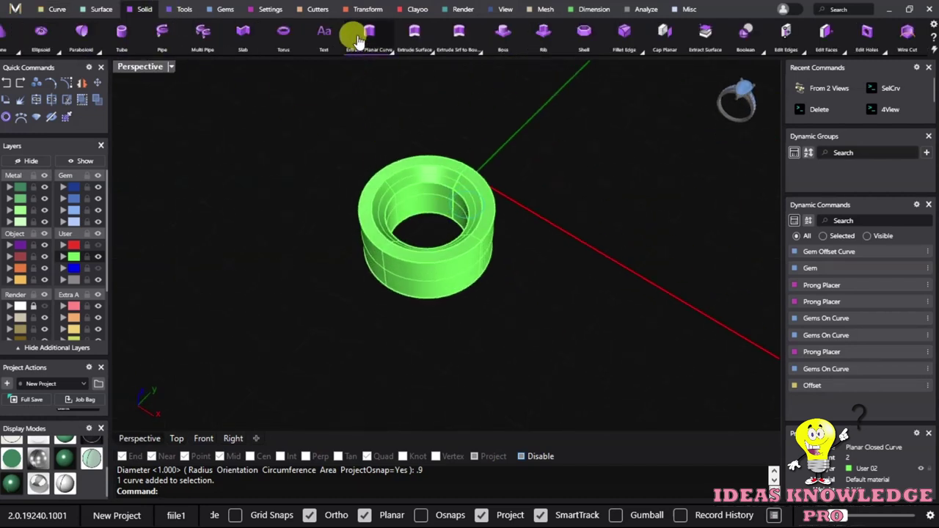
pyautogui.click(357, 40)
pyautogui.moveTo(465, 212); pyautogui.dragTo(494, 179, button='right')
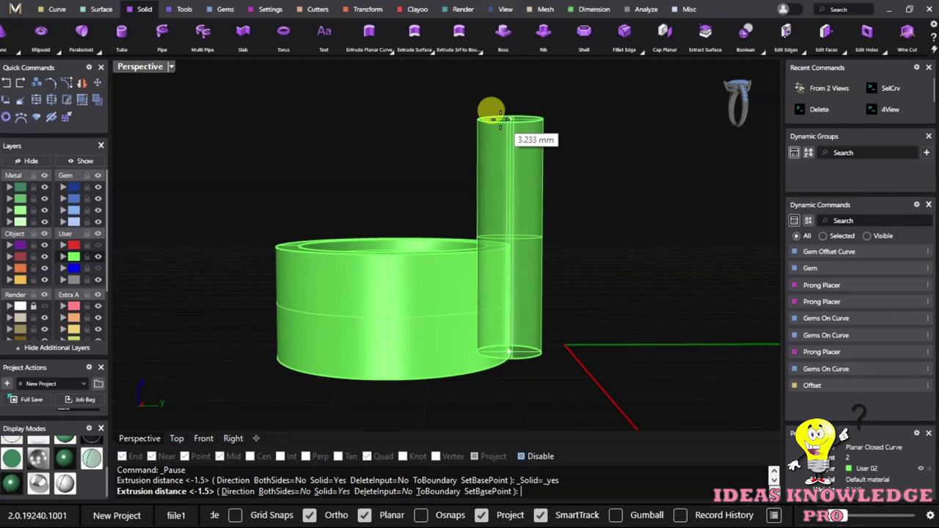
pyautogui.write('3.5')
pyautogui.press('Return')
pyautogui.moveTo(505, 125)
pyautogui.mouseDown(button='right')
pyautogui.moveTo(601, 143)
pyautogui.moveTo(516, 157)
pyautogui.moveTo(492, 152)
pyautogui.mouseUp(button='right')
pyautogui.hotkey('ctrl', 'z')
pyautogui.rightClick(502, 154)
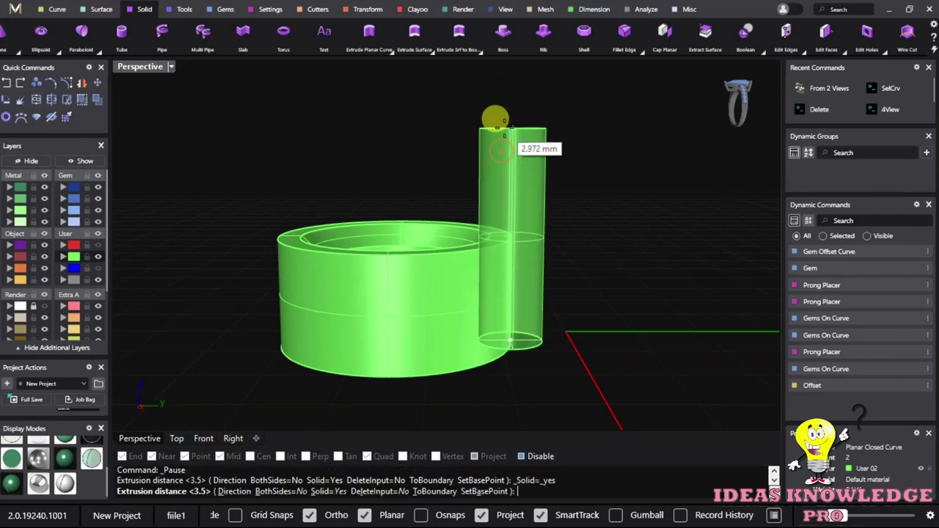
pyautogui.write('2')
pyautogui.press('Return')
pyautogui.moveTo(510, 129)
pyautogui.mouseDown(button='right')
pyautogui.moveTo(660, 179)
pyautogui.moveTo(413, 242)
pyautogui.moveTo(498, 234)
pyautogui.moveTo(482, 168)
pyautogui.moveTo(430, 163)
pyautogui.mouseUp(button='right')
pyautogui.click(482, 168)
pyautogui.click(591, 203)
pyautogui.moveTo(597, 154); pyautogui.dragTo(631, 81, button='right')
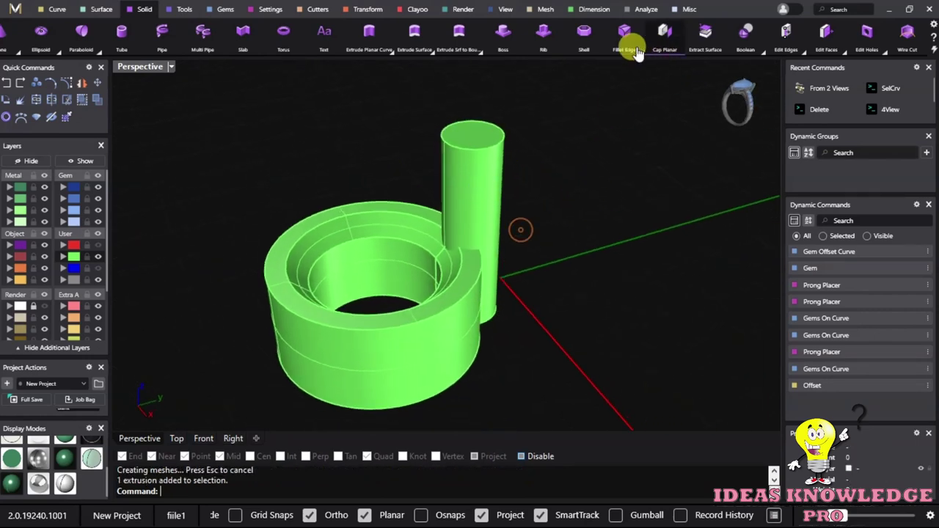
# Fillet the cylinder's top edge with a 0.3 radius.
pyautogui.click(629, 44)
pyautogui.scroll(2, 506, 166)
pyautogui.scroll(-2, 466, 162)
pyautogui.scroll(1, 469, 162)
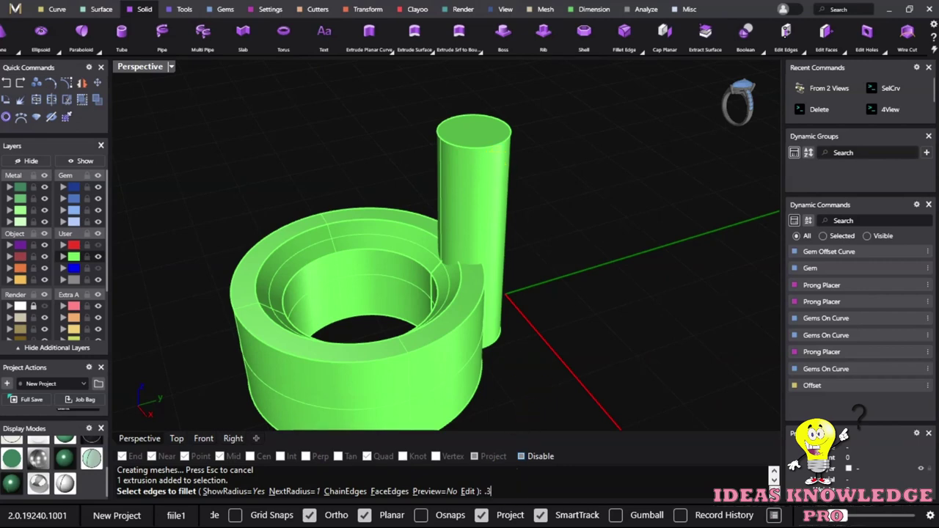
pyautogui.press('Return')
pyautogui.click(473, 151)
pyautogui.press('Return')
pyautogui.press('Return')
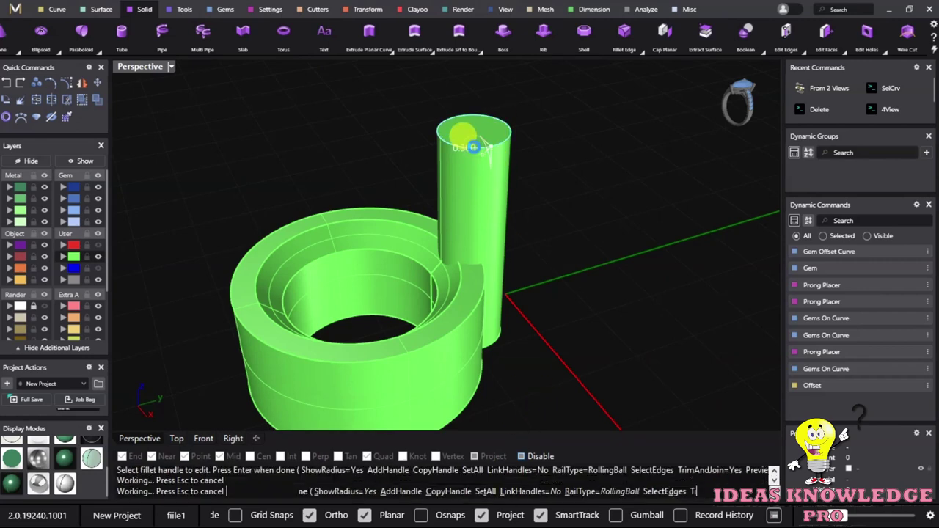
pyautogui.press('Return')
pyautogui.scroll(-3, 469, 169)
pyautogui.moveTo(445, 129)
pyautogui.mouseDown(button='right')
pyautogui.moveTo(456, 211)
pyautogui.moveTo(84, 58)
pyautogui.mouseUp(button='right')
pyautogui.press('Return')
pyautogui.click(444, 168)
# Maximize the Top viewport, frame the ring, and select the filleted post.
pyautogui.doubleClick(126, 67)
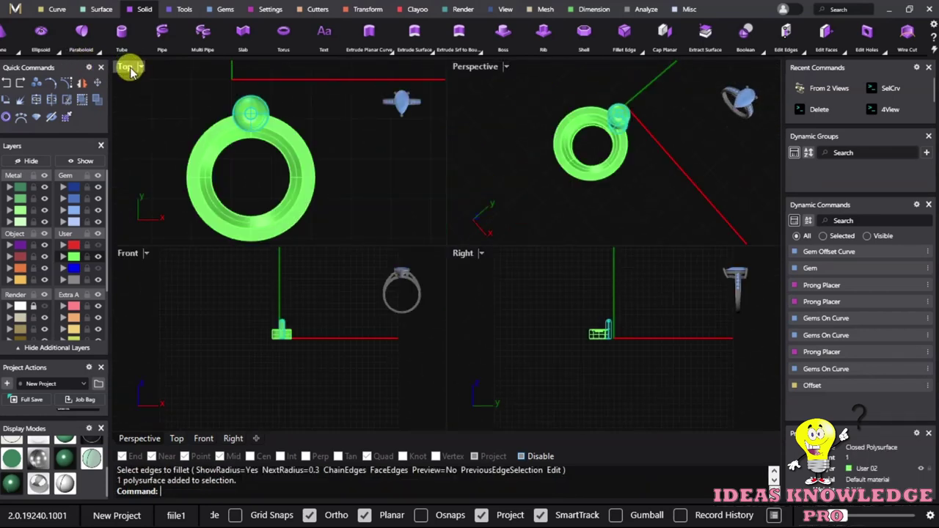
pyautogui.doubleClick(130, 64)
pyautogui.moveTo(386, 225); pyautogui.dragTo(393, 204, button='right')
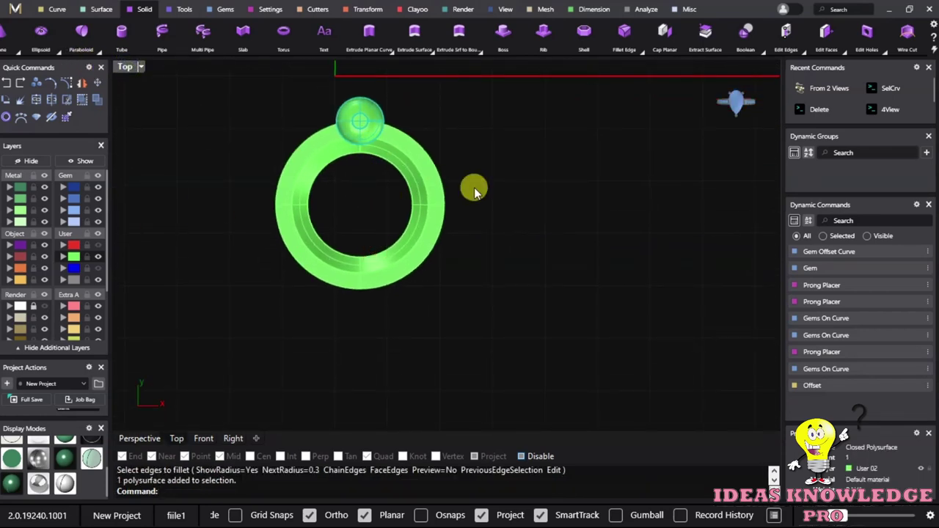
pyautogui.click(365, 119)
pyautogui.click(411, 153)
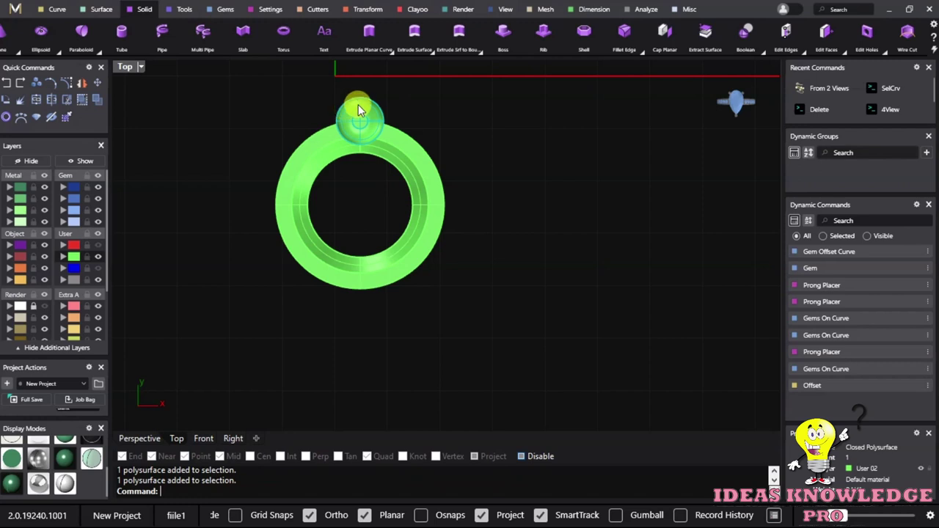
# Start a Polar Array on the selected post from the Transform tools, previewing five copies around 360°.
pyautogui.click(359, 10)
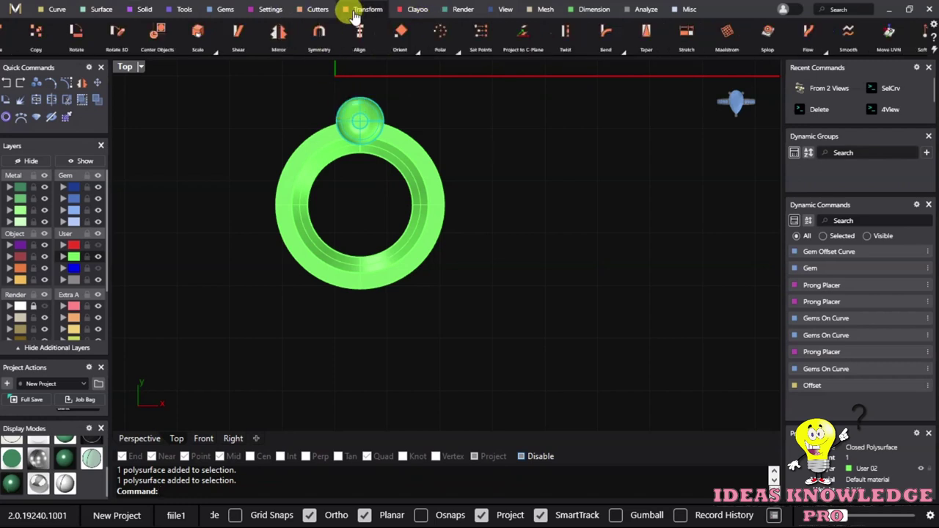
pyautogui.scroll(5, 4, 46)
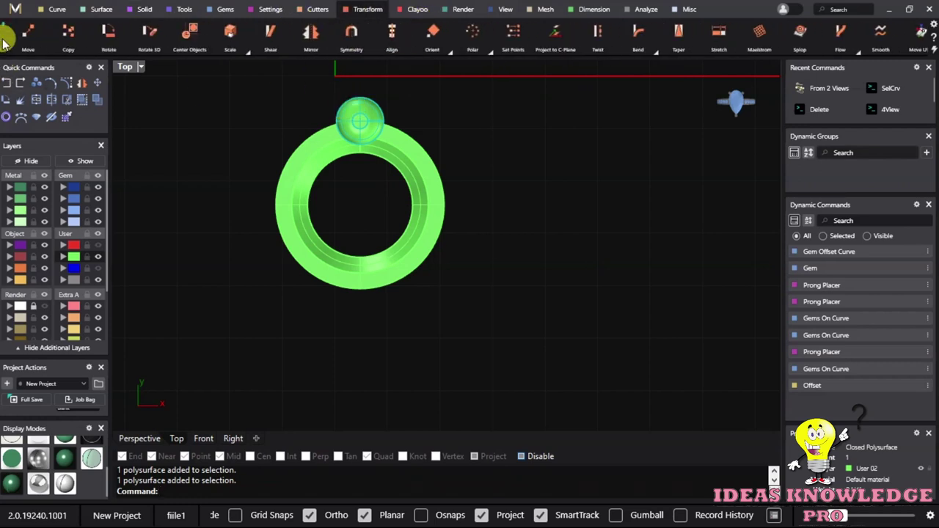
pyautogui.scroll(4, 3, 44)
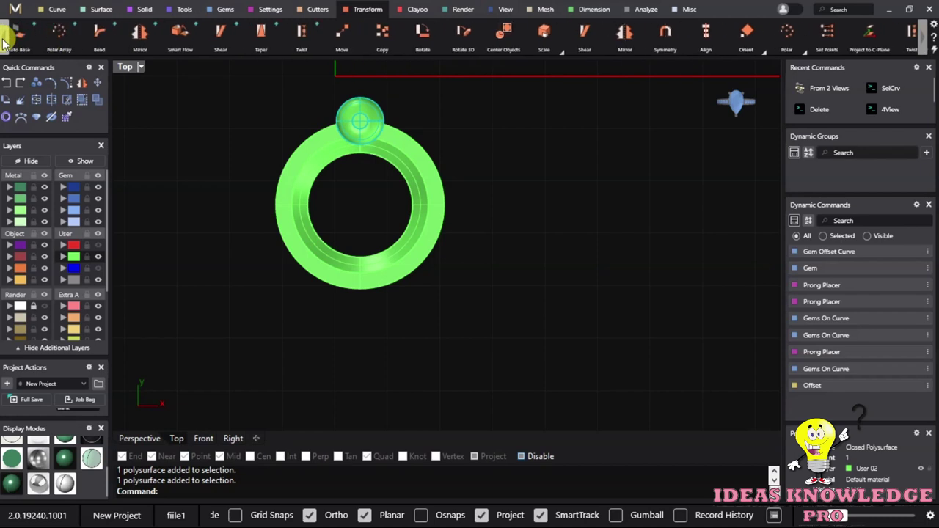
pyautogui.click(55, 37)
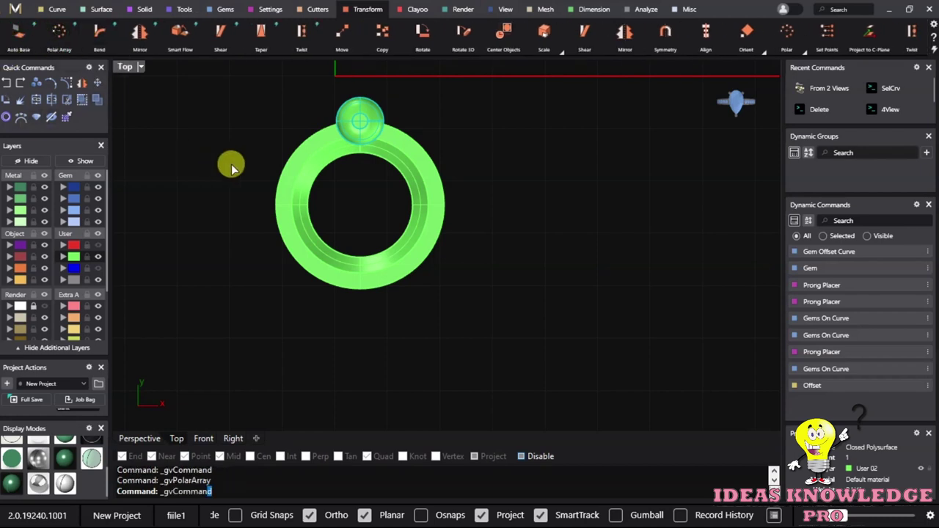
pyautogui.scroll(-2, 362, 212)
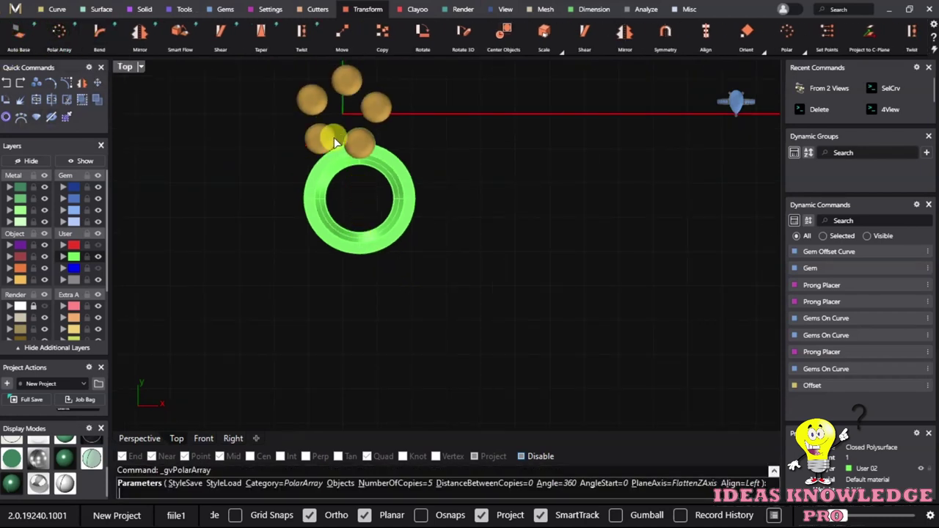
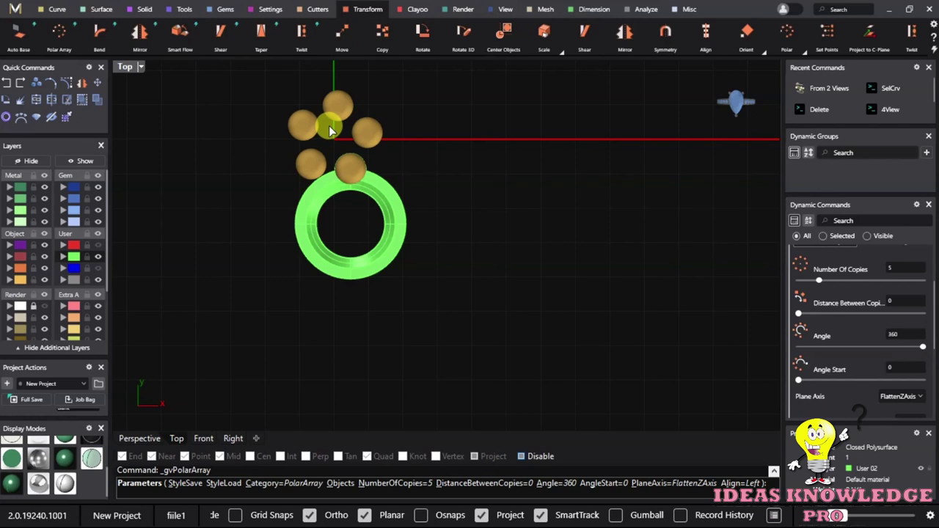
# Cancel the five-ball array and start a new polar array of the ball atop the ring.
pyautogui.scroll(2, 367, 169)
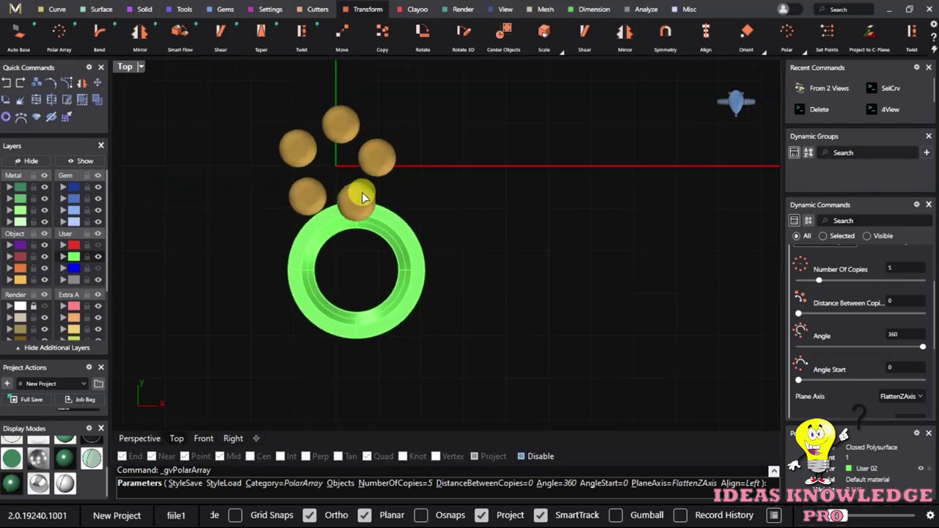
pyautogui.press('Escape')
pyautogui.scroll(1, 319, 177)
pyautogui.click(374, 213)
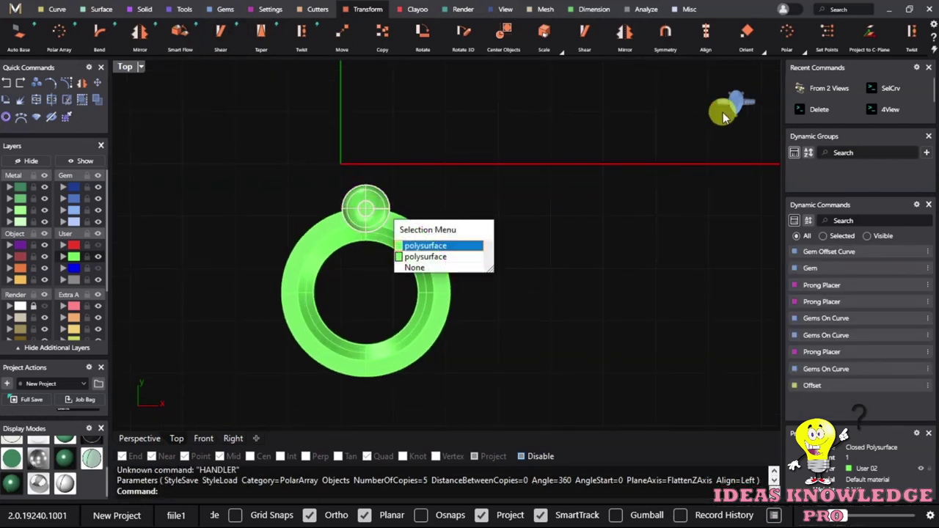
pyautogui.press('Return')
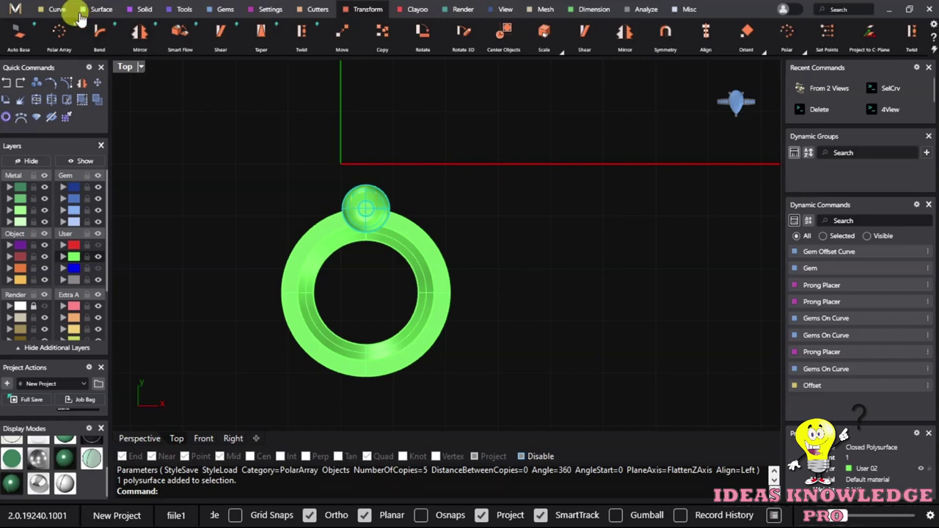
pyautogui.click(786, 33)
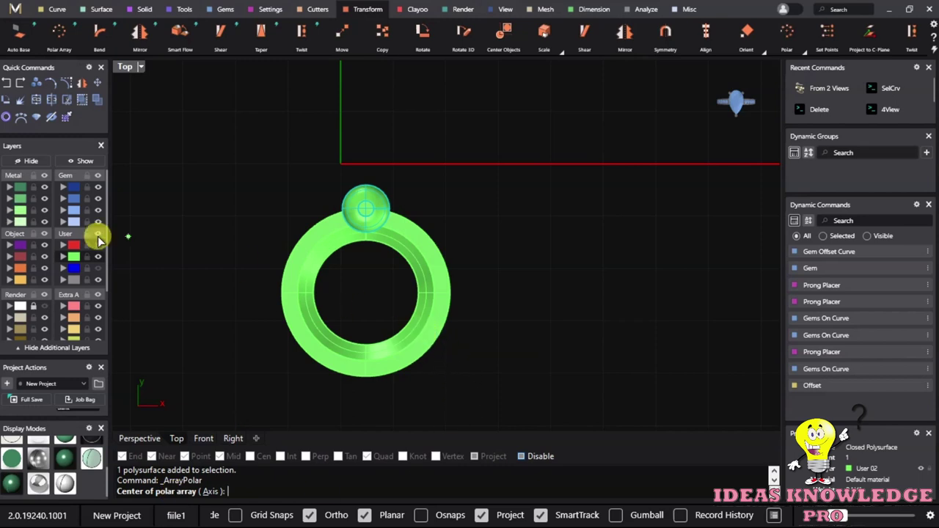
# With osnaps on, array the ball 4 times over 360 degrees around the ring's centre.
pyautogui.click(539, 456)
pyautogui.click(251, 456)
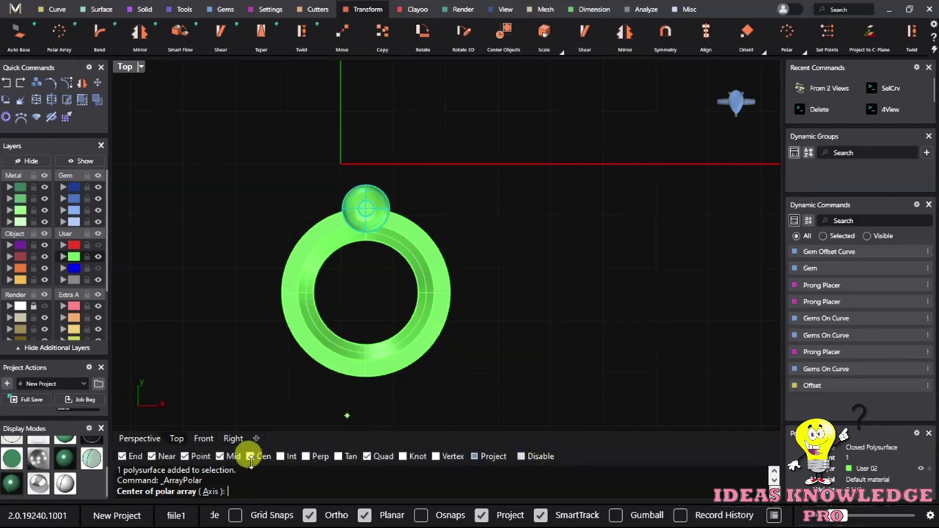
pyautogui.click(537, 456)
pyautogui.press('alt')
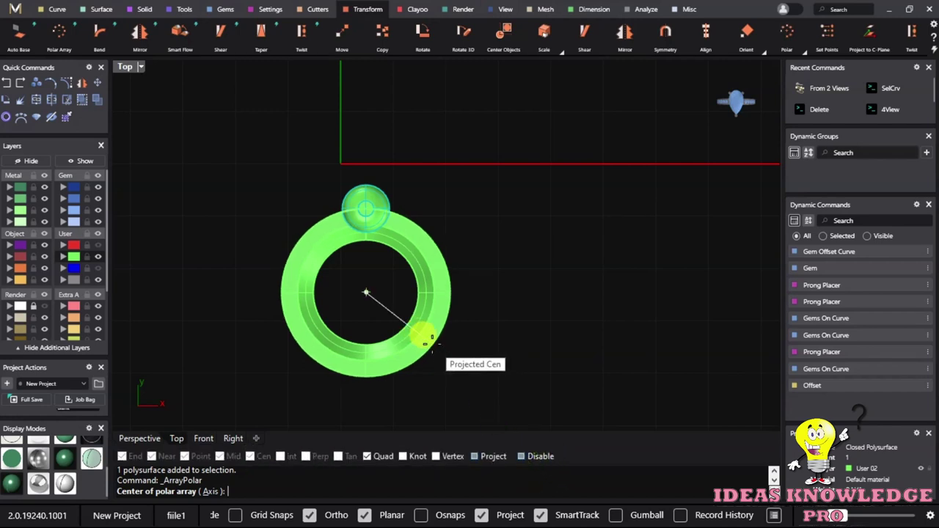
pyautogui.click(425, 339)
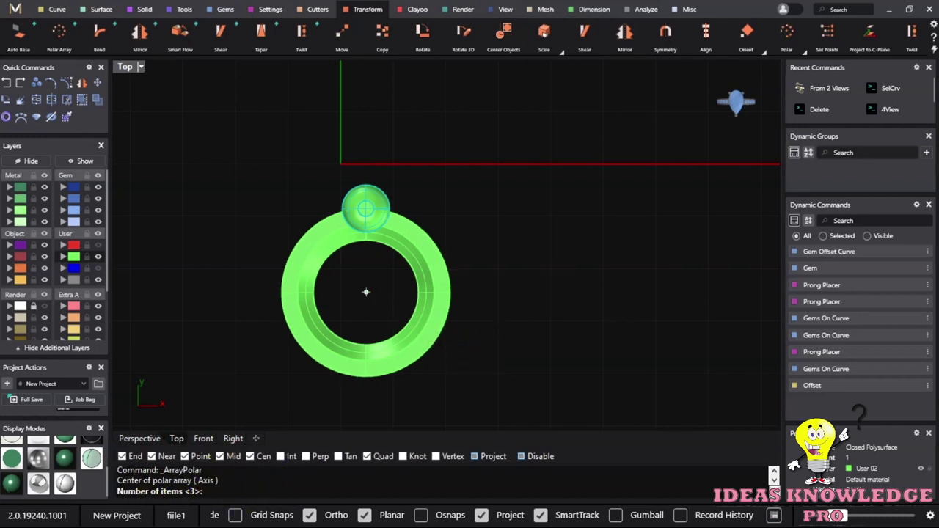
pyautogui.press('Return')
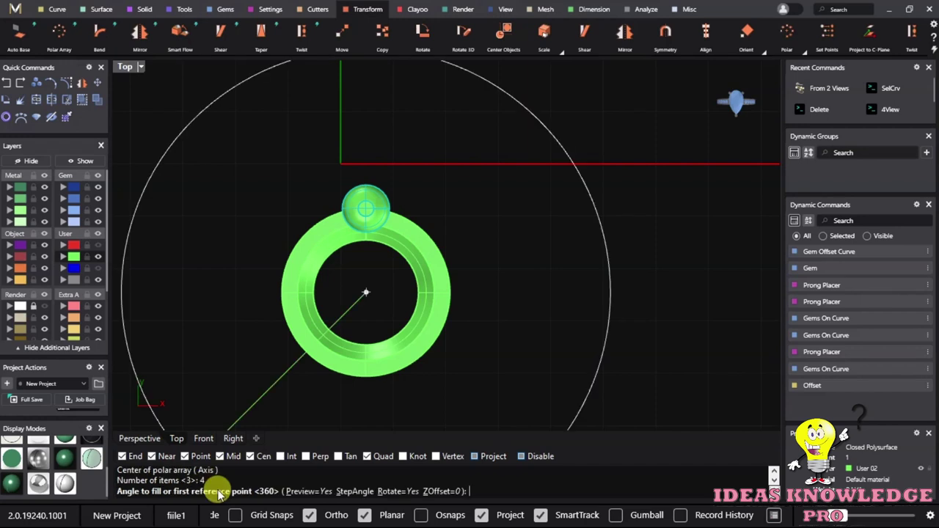
pyautogui.press('Return')
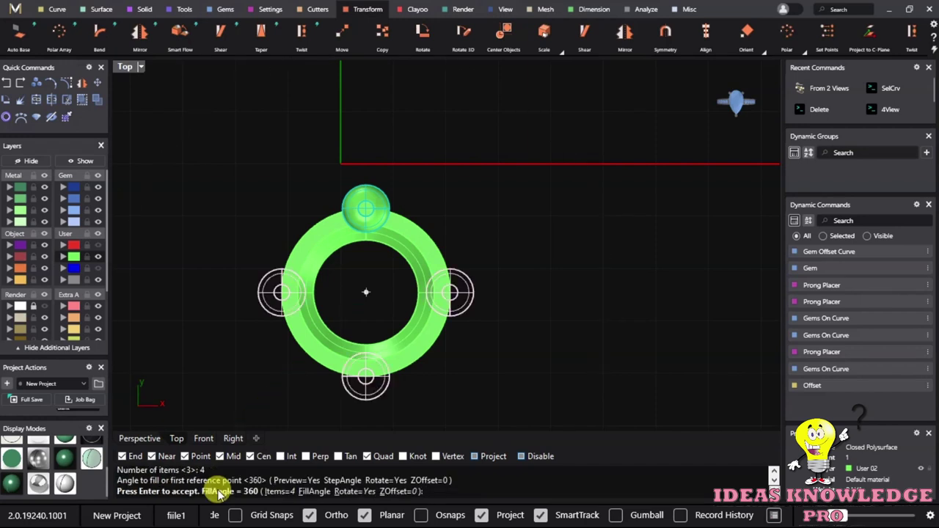
pyautogui.press('Return')
# Window-select the ring and its four balls, ungroup them, and reselect them.
pyautogui.click(490, 217)
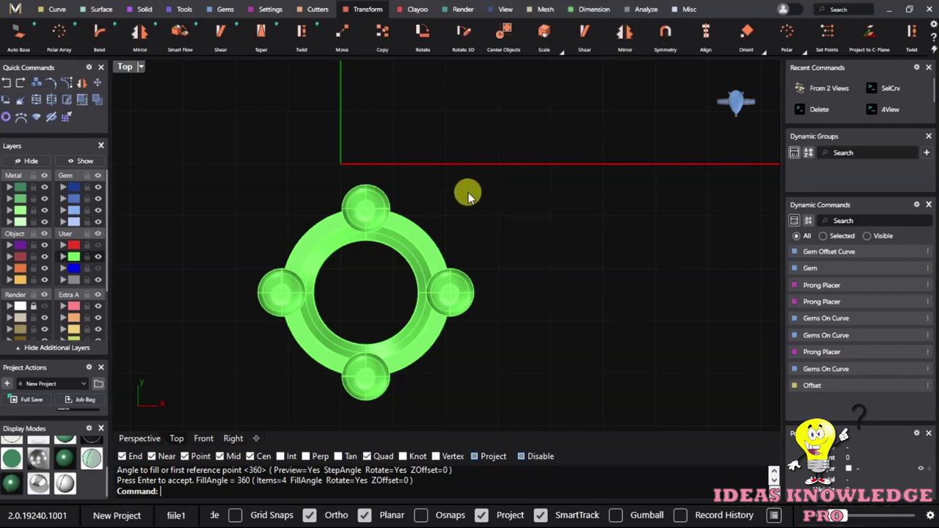
pyautogui.moveTo(474, 178); pyautogui.dragTo(184, 411)
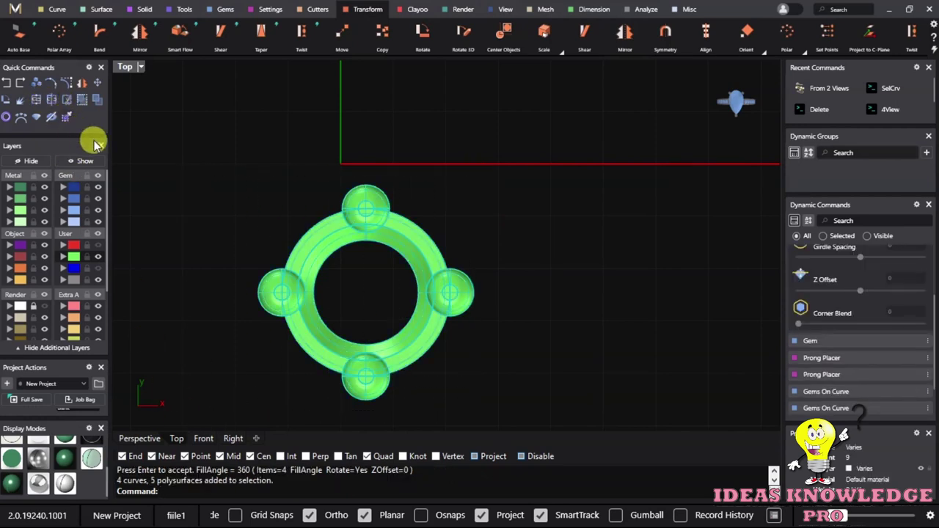
pyautogui.click(99, 103)
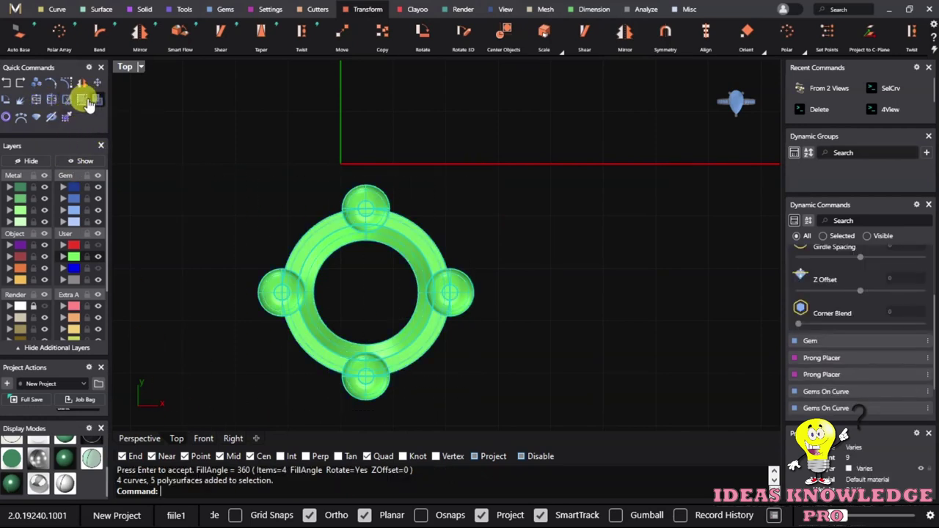
pyautogui.click(410, 153)
pyautogui.moveTo(550, 176); pyautogui.dragTo(175, 430)
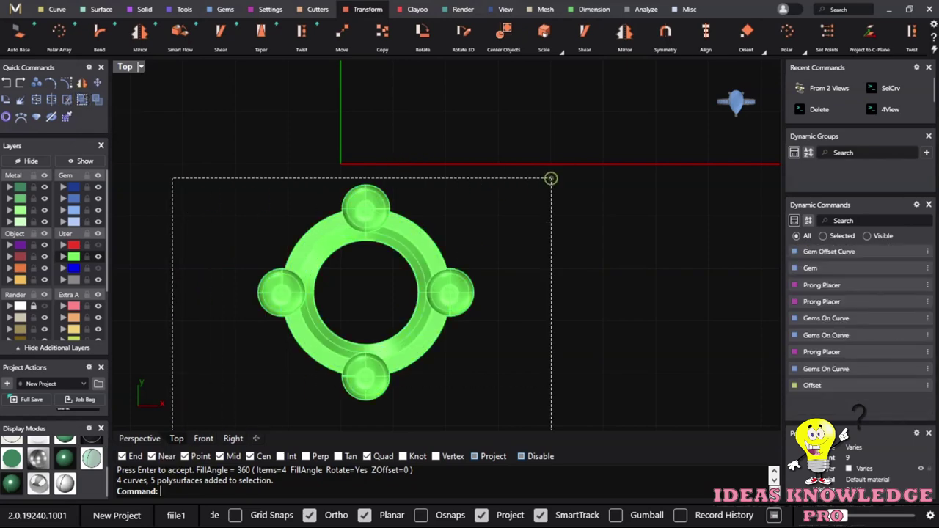
# Show all hidden layers, select the centre head and round gem, and maximize the Perspective view.
pyautogui.click(266, 153)
pyautogui.click(66, 159)
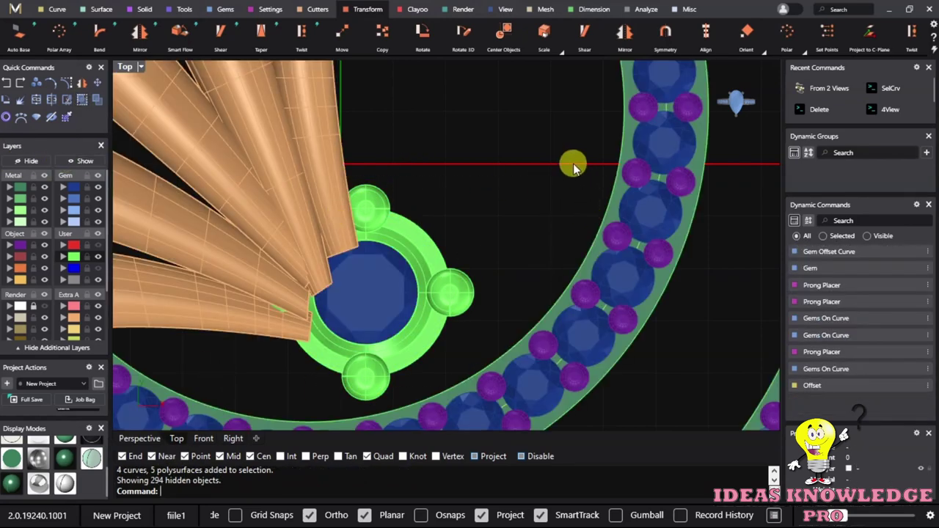
pyautogui.scroll(-3, 572, 161)
pyautogui.click(411, 288)
pyautogui.scroll(2, 411, 288)
pyautogui.click(419, 234)
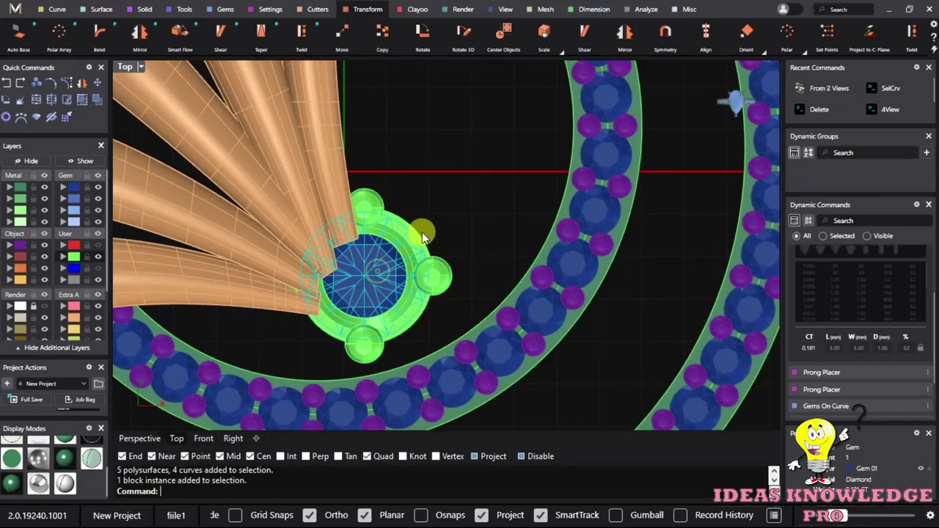
pyautogui.scroll(-2, 419, 235)
pyautogui.doubleClick(125, 67)
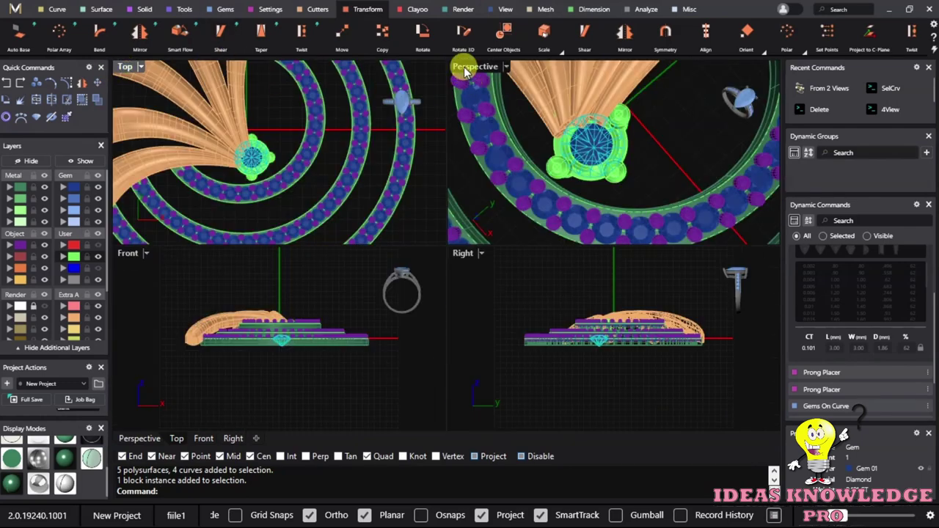
pyautogui.doubleClick(464, 66)
pyautogui.scroll(2, 439, 190)
pyautogui.moveTo(439, 190); pyautogui.dragTo(429, 360, button='right')
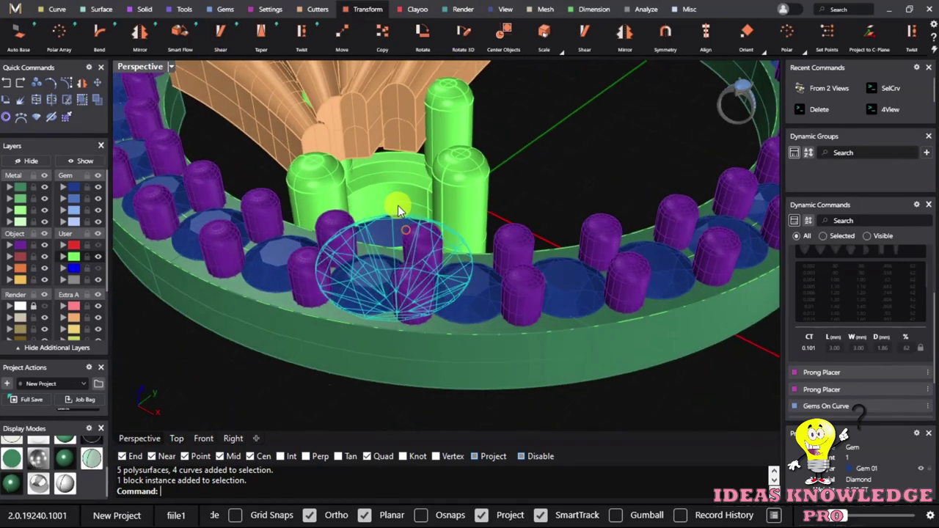
# Turn on the Gumball and drag the gem and prongs upward along Z.
pyautogui.click(616, 513)
pyautogui.moveTo(393, 236)
pyautogui.mouseDown()
pyautogui.moveTo(387, 170)
pyautogui.moveTo(446, 168)
pyautogui.mouseUp()
pyautogui.moveTo(536, 193)
pyautogui.mouseDown(button='right')
pyautogui.moveTo(472, 195)
pyautogui.moveTo(493, 141)
pyautogui.mouseUp(button='right')
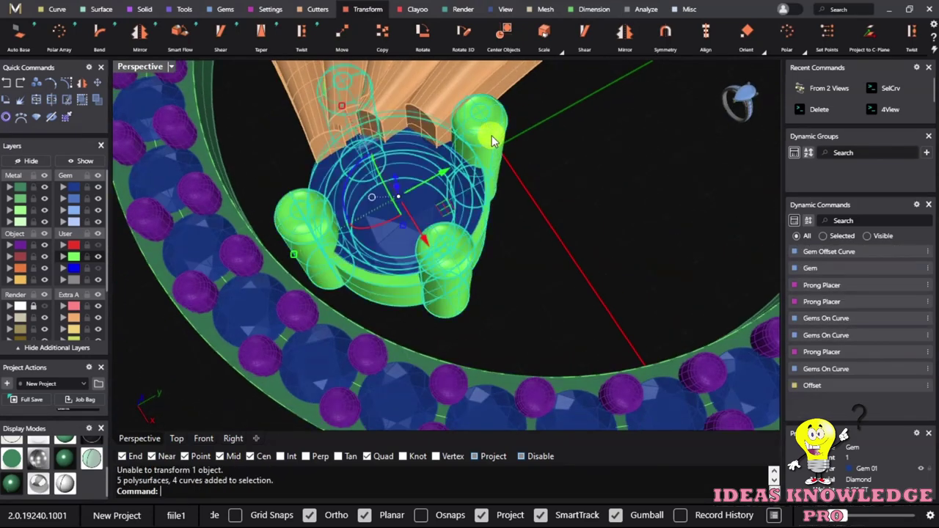
pyautogui.keyDown('shift'); pyautogui.click(421, 159); pyautogui.keyUp('shift')
pyautogui.scroll(-5, 420, 169)
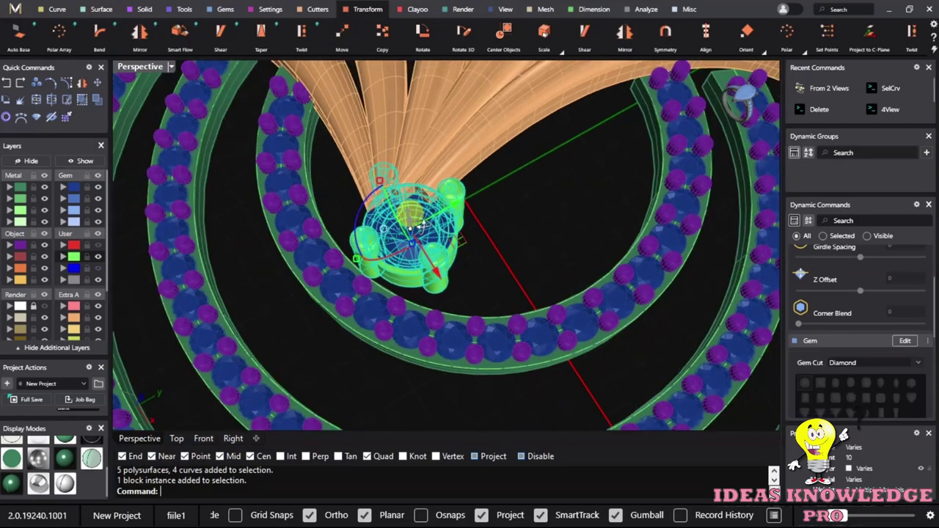
pyautogui.moveTo(418, 242); pyautogui.dragTo(414, 189, button='right')
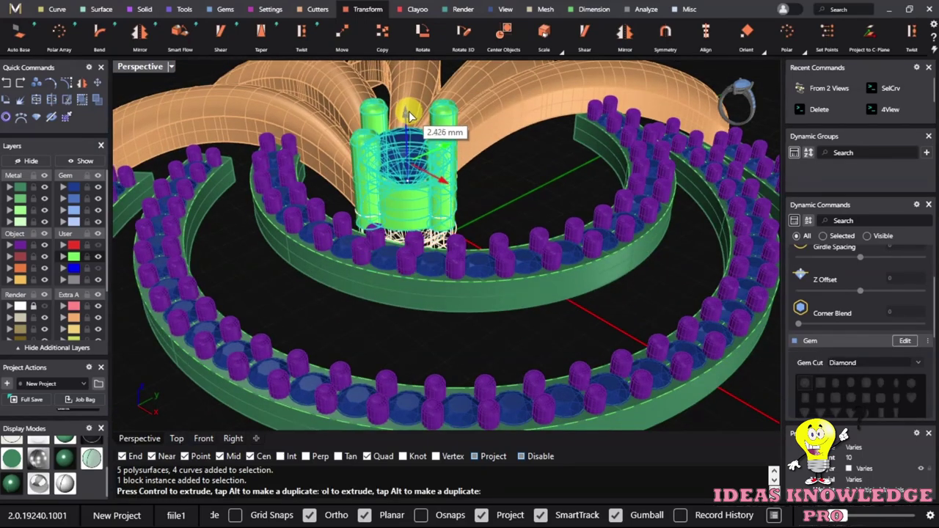
pyautogui.moveTo(409, 183); pyautogui.dragTo(470, 165)
# Reselect the gem and prong head and nudge them slightly higher above the bands.
pyautogui.moveTo(435, 214)
pyautogui.mouseDown(button='right')
pyautogui.moveTo(350, 394)
pyautogui.moveTo(504, 308)
pyautogui.moveTo(608, 203)
pyautogui.moveTo(584, 198)
pyautogui.moveTo(435, 230)
pyautogui.moveTo(472, 191)
pyautogui.mouseUp(button='right')
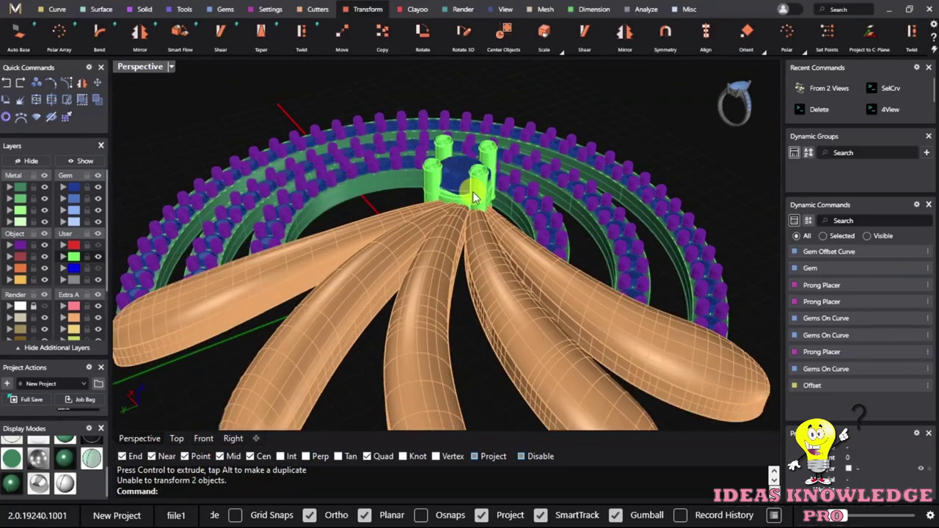
pyautogui.scroll(4, 472, 192)
pyautogui.click(462, 176)
pyautogui.click(372, 200)
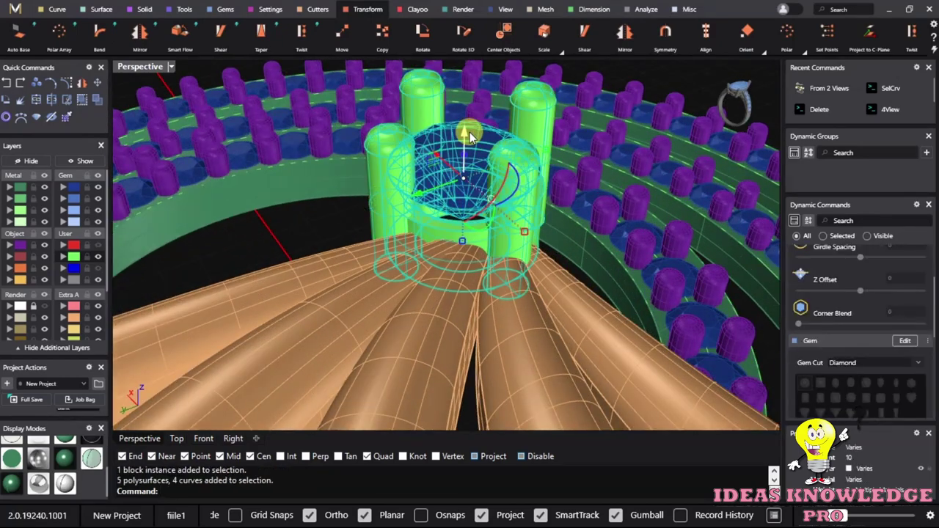
pyautogui.moveTo(469, 135); pyautogui.dragTo(626, 117)
pyautogui.moveTo(677, 72)
pyautogui.mouseDown(button='right')
pyautogui.moveTo(384, 233)
pyautogui.moveTo(505, 301)
pyautogui.moveTo(359, 340)
pyautogui.moveTo(143, 71)
pyautogui.mouseUp(button='right')
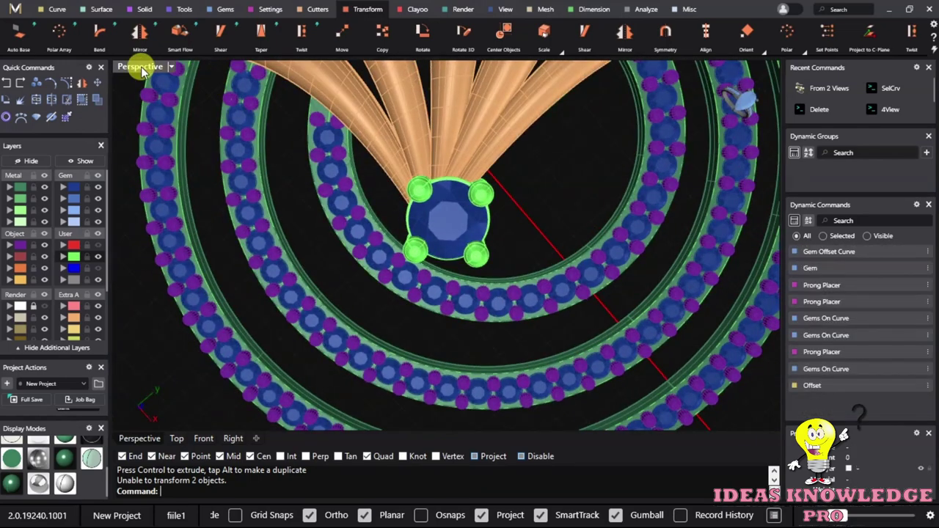
# Check the design in the Top view, then maximize Perspective and zoom out.
pyautogui.doubleClick(143, 67)
pyautogui.doubleClick(126, 66)
pyautogui.moveTo(451, 216)
pyautogui.mouseDown(button='right')
pyautogui.moveTo(446, 272)
pyautogui.moveTo(419, 210)
pyautogui.mouseUp(button='right')
pyautogui.doubleClick(126, 66)
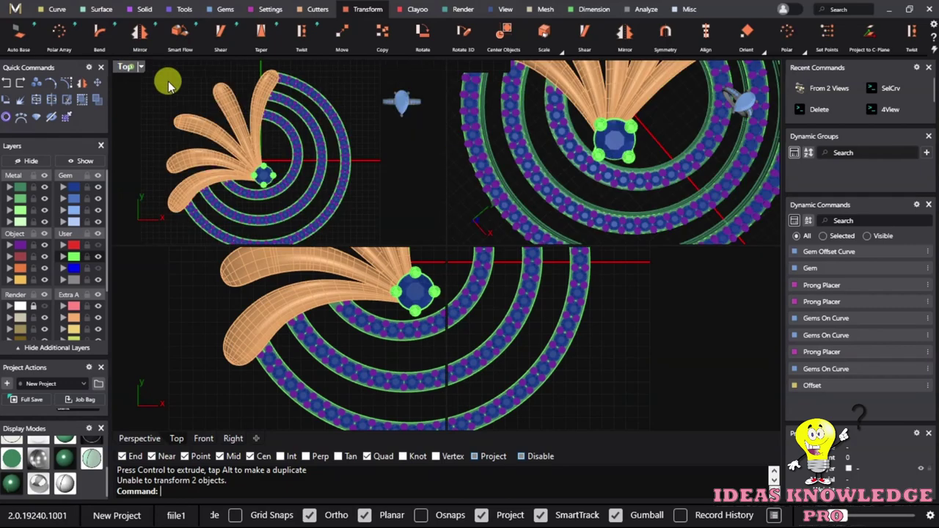
pyautogui.doubleClick(477, 64)
pyautogui.moveTo(440, 256)
pyautogui.mouseDown(button='right')
pyautogui.moveTo(587, 217)
pyautogui.moveTo(474, 275)
pyautogui.moveTo(174, 269)
pyautogui.mouseUp(button='right')
# Switch the Perspective view to a rendered display mode and orbit the design.
pyautogui.click(63, 460)
pyautogui.click(118, 481)
pyautogui.moveTo(643, 299)
pyautogui.mouseDown(button='right')
pyautogui.moveTo(498, 195)
pyautogui.moveTo(565, 287)
pyautogui.moveTo(338, 188)
pyautogui.moveTo(555, 157)
pyautogui.moveTo(579, 342)
pyautogui.moveTo(452, 235)
pyautogui.moveTo(520, 278)
pyautogui.moveTo(494, 268)
pyautogui.moveTo(447, 203)
pyautogui.moveTo(315, 273)
pyautogui.moveTo(430, 212)
pyautogui.moveTo(377, 168)
pyautogui.moveTo(330, 237)
pyautogui.moveTo(521, 150)
pyautogui.moveTo(625, 141)
pyautogui.moveTo(692, 239)
pyautogui.moveTo(367, 289)
pyautogui.moveTo(470, 282)
pyautogui.moveTo(440, 251)
pyautogui.moveTo(456, 264)
pyautogui.moveTo(408, 274)
pyautogui.moveTo(461, 232)
pyautogui.moveTo(469, 292)
pyautogui.moveTo(516, 157)
pyautogui.moveTo(488, 271)
pyautogui.moveTo(389, 269)
pyautogui.moveTo(449, 227)
pyautogui.mouseUp(button='right')
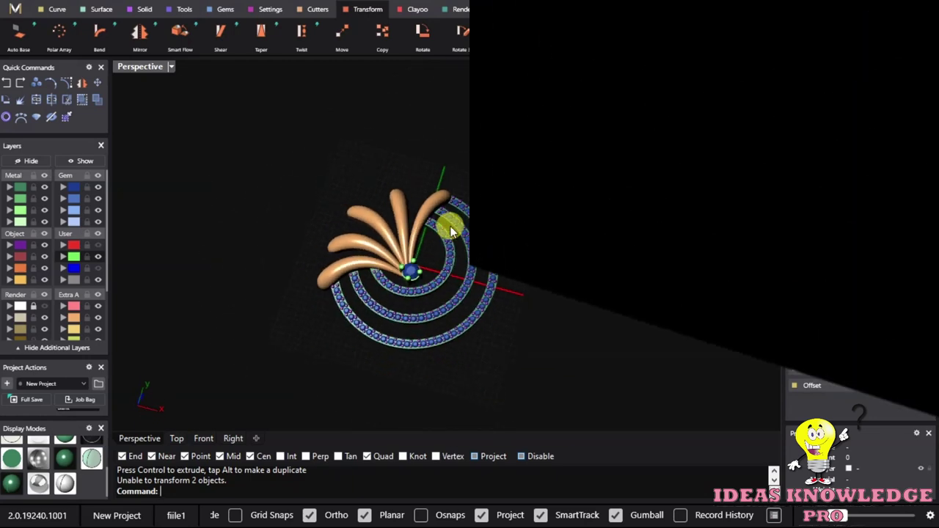